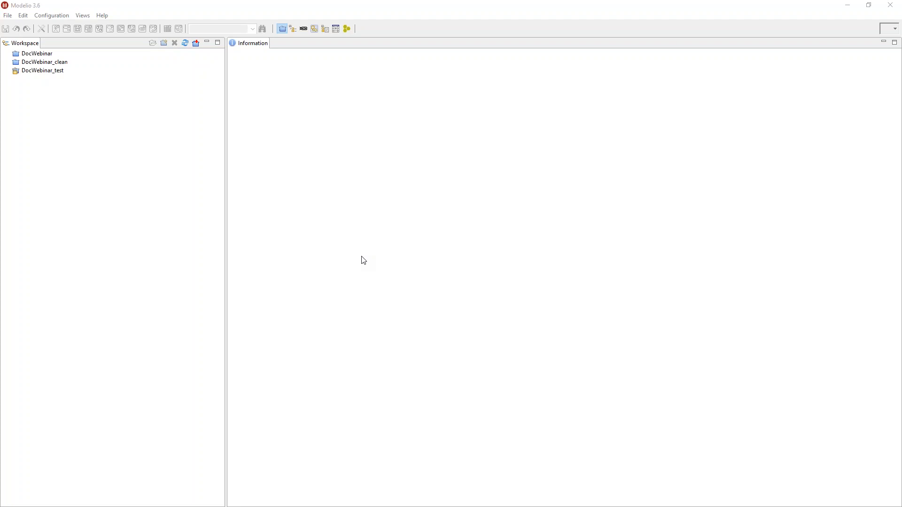
Review what the Modelio Studio project type includes in the project creation dialog, and leave without creating a project.
left_click(8, 17)
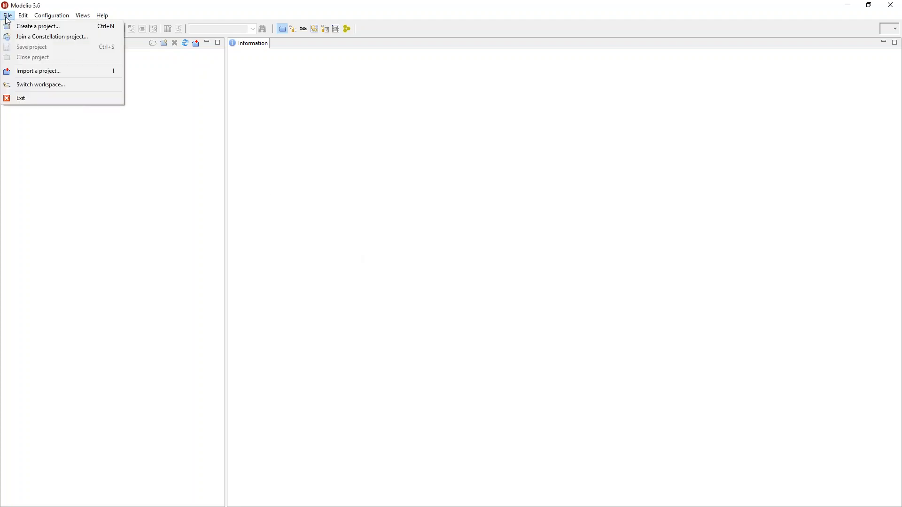
left_click(11, 26)
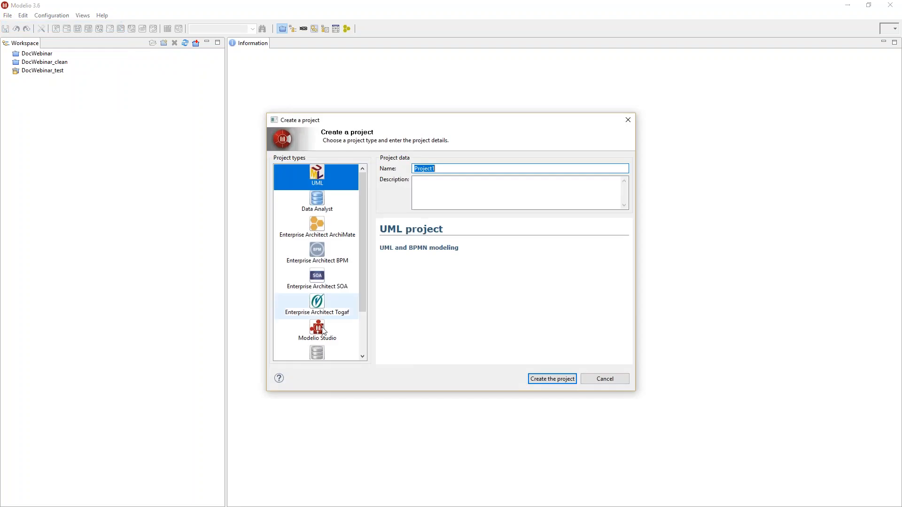
scroll(322, 330, "down", 1)
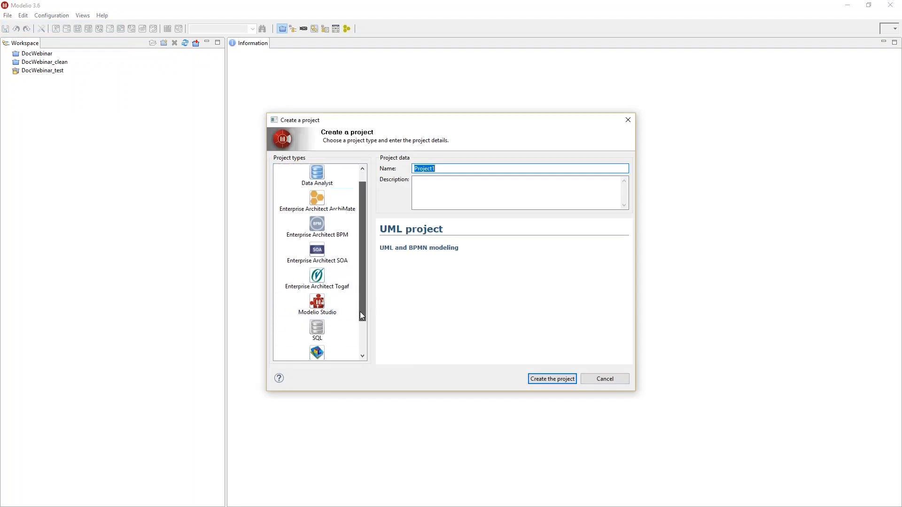
left_click(318, 304)
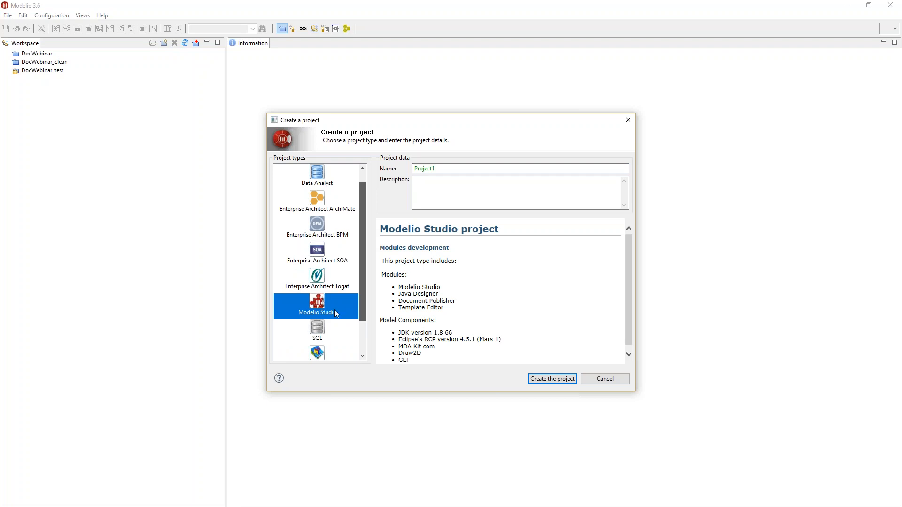
left_click(611, 380)
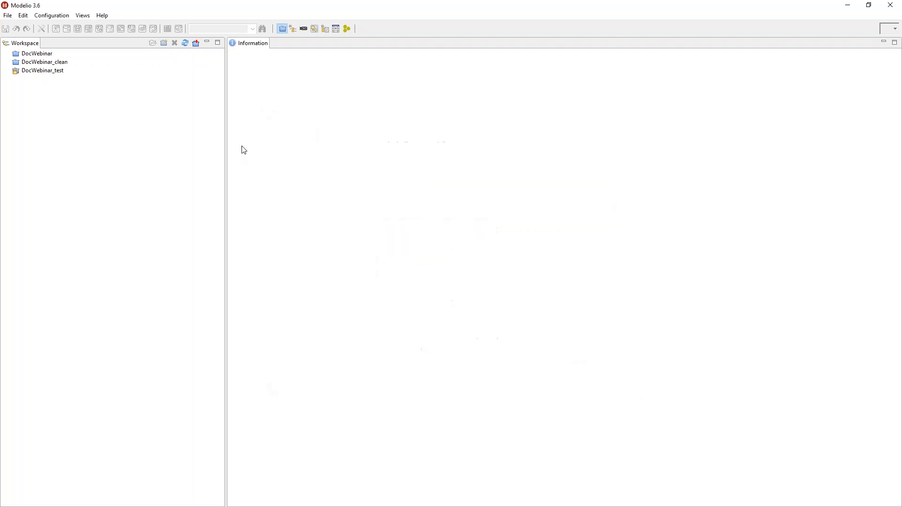
Browse the example projects offered for Modelio BA from the welcome page, and close the page.
left_click(103, 17)
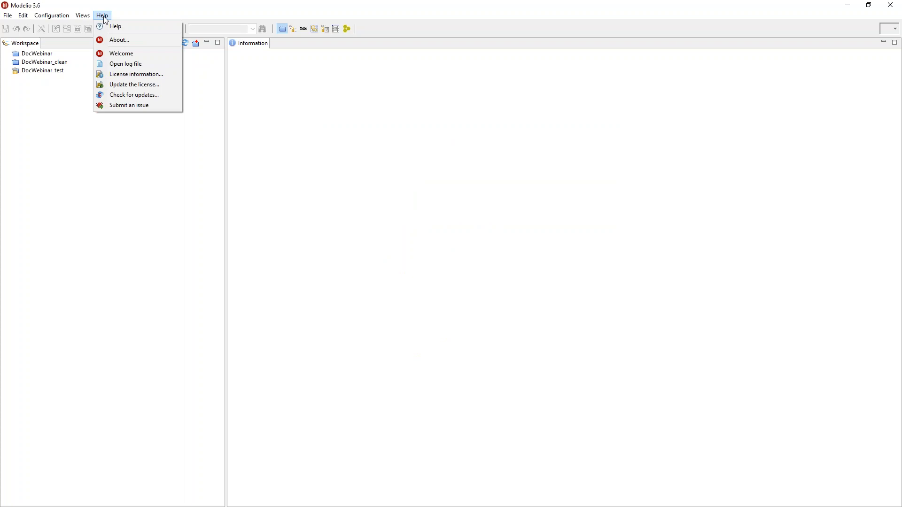
left_click(118, 54)
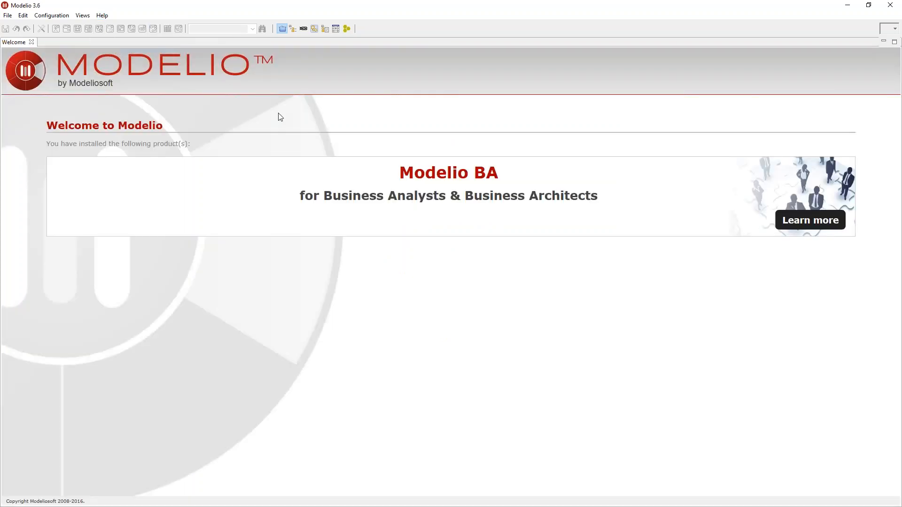
left_click(799, 222)
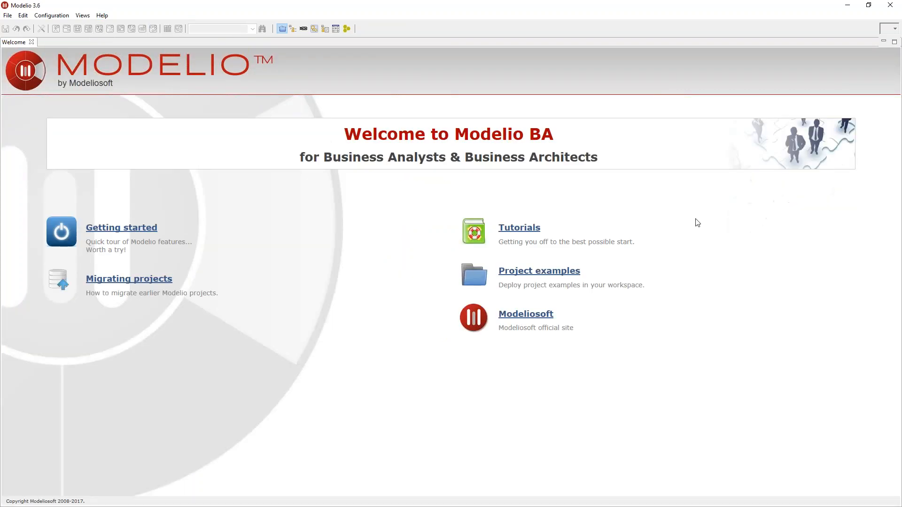
left_click(541, 270)
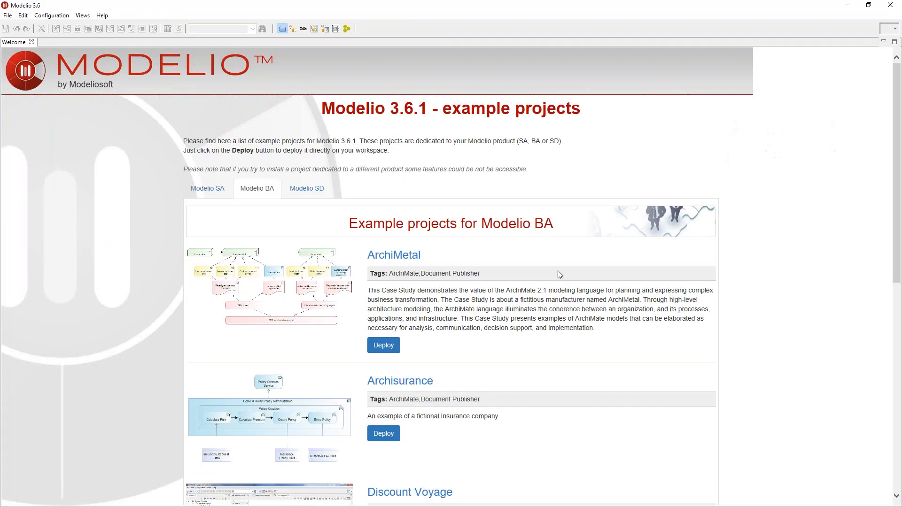
scroll(557, 271, "down", 10)
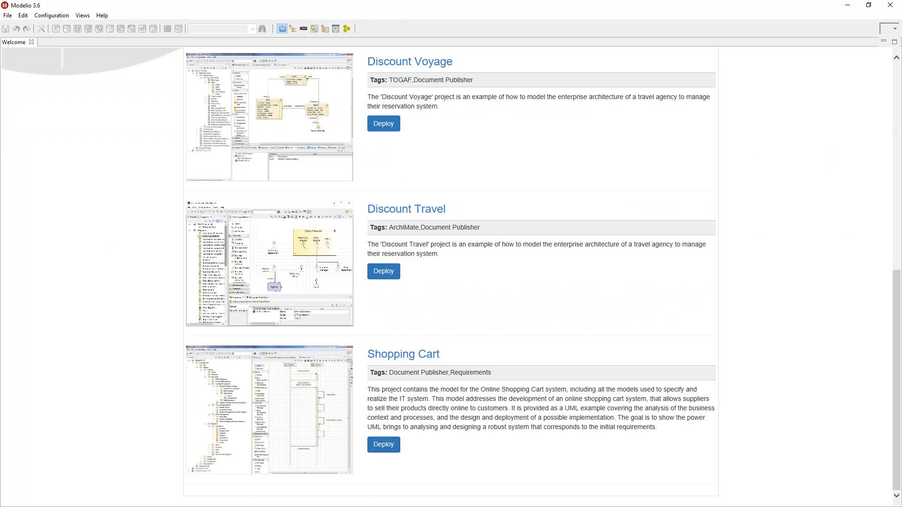
left_click(31, 42)
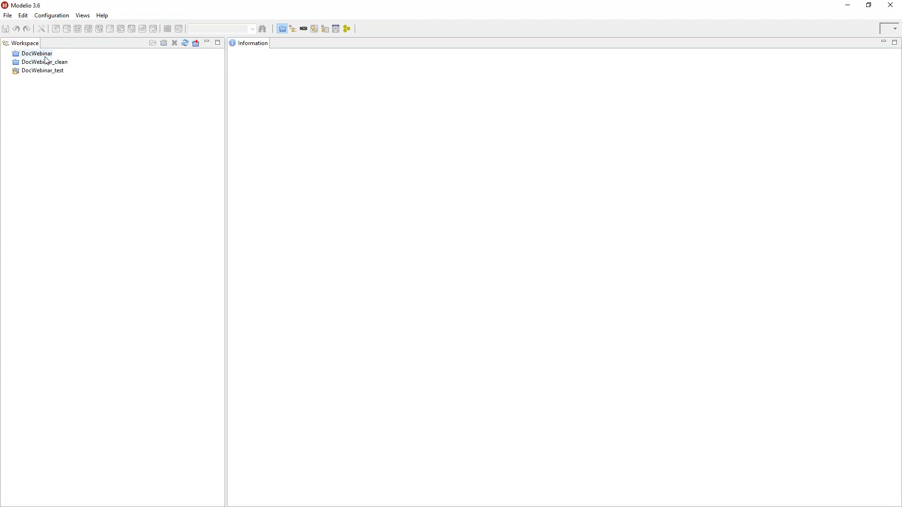
Open the DocWebinar_clean project and expand its model down to the contents of the shopping cart package.
left_click(44, 55)
double_click(17, 57)
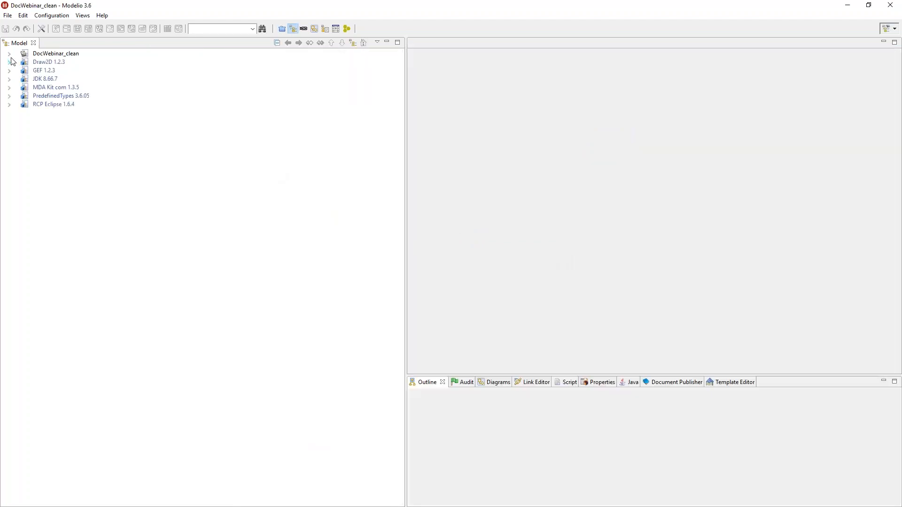
left_click(9, 53)
left_click(23, 71)
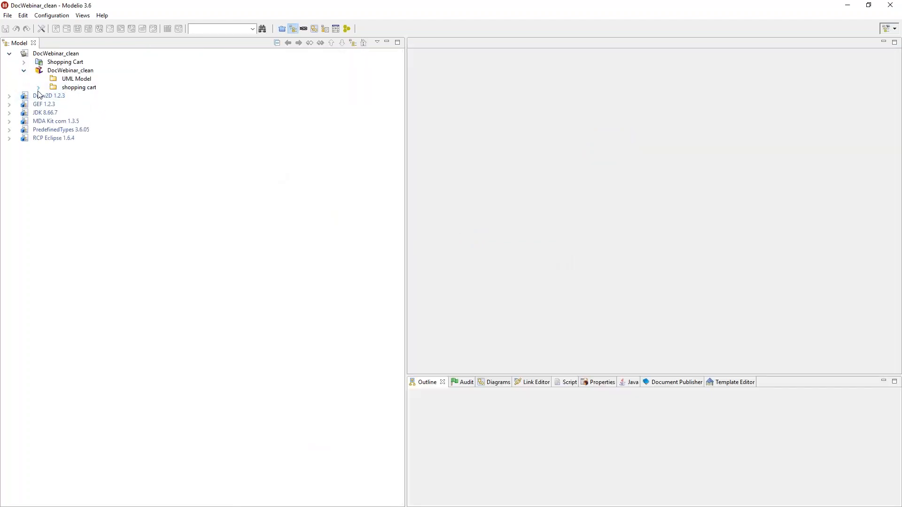
left_click(38, 88)
left_click(65, 89)
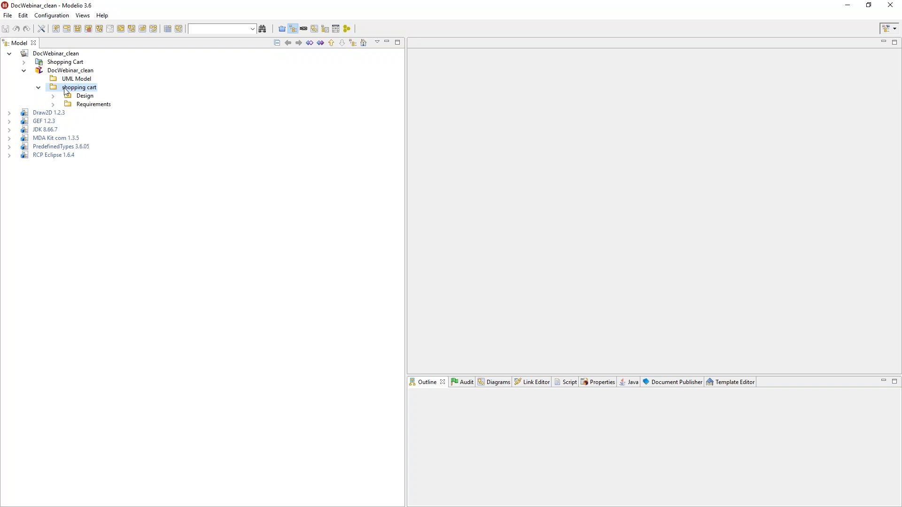
Expand the Shopping Cart requirements and view the Functional, Non functional, Order and Shopping cart requirement tables.
left_click(24, 62)
left_click(45, 63)
left_click(38, 70)
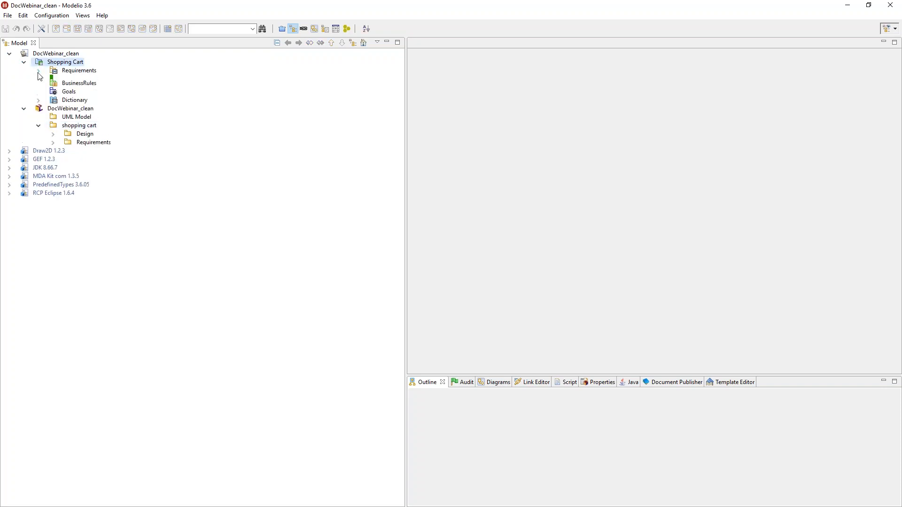
left_click(81, 81)
double_click(75, 88)
left_click(53, 79)
double_click(90, 88)
double_click(96, 96)
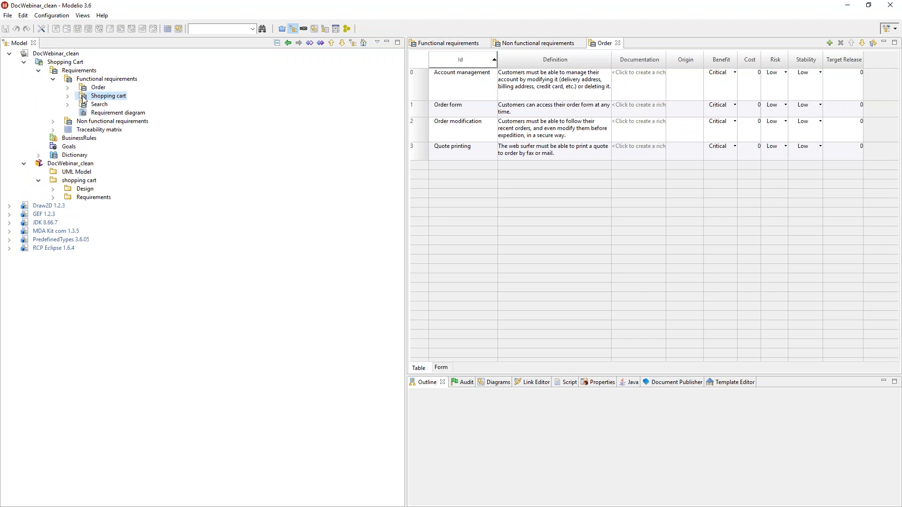
View the Search functional requirements and the Performance non functional requirements in their tables.
left_click(68, 105)
double_click(84, 105)
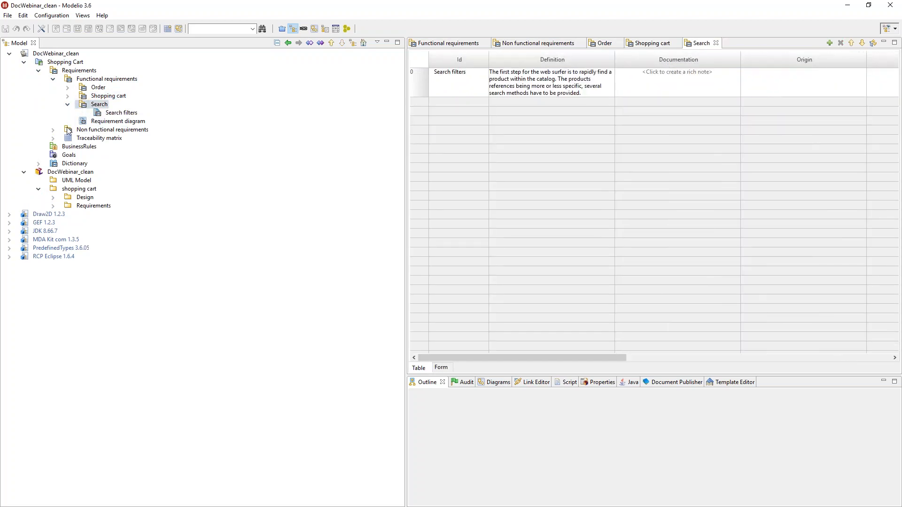
left_click(53, 130)
double_click(93, 139)
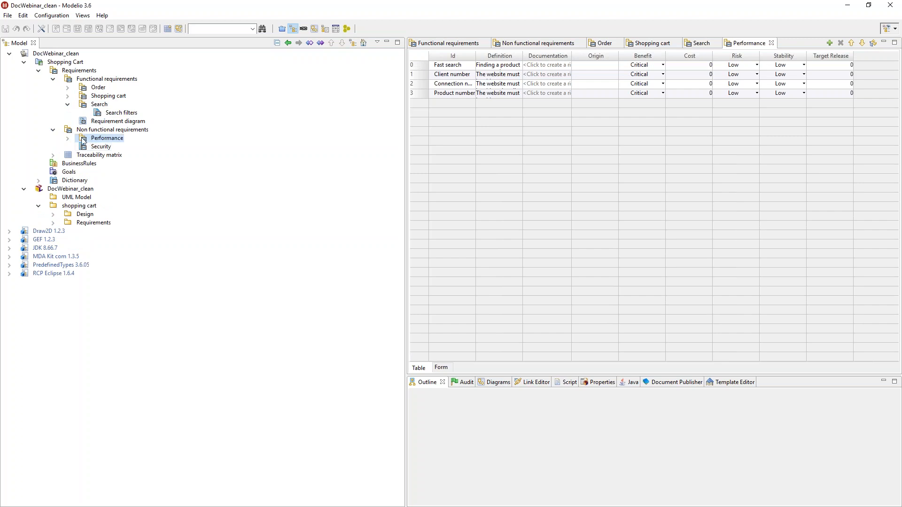
Expand the Dictionary and view its table of terms and definitions.
double_click(53, 182)
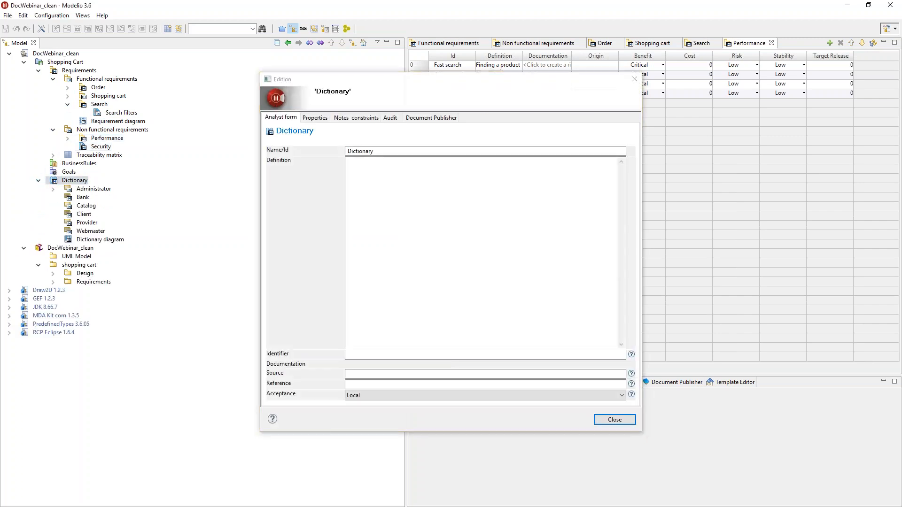
left_click(634, 79)
left_click(91, 190)
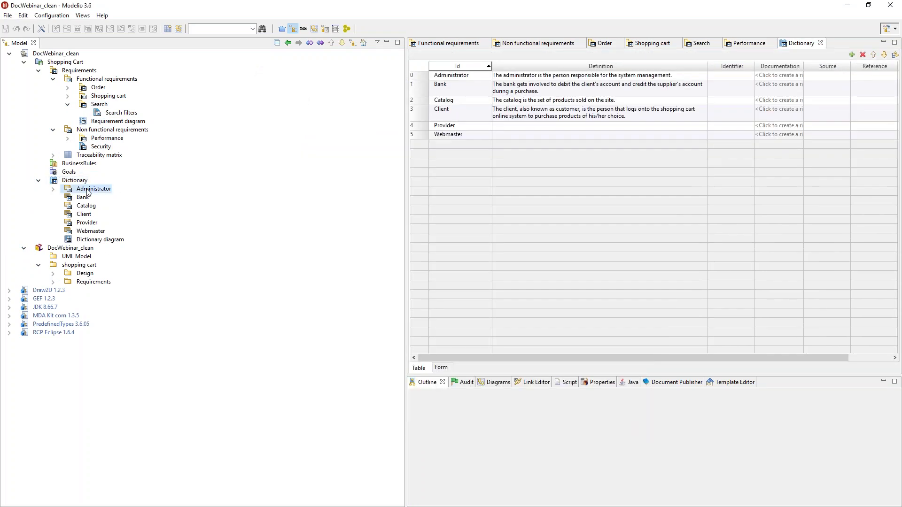
left_click(75, 182)
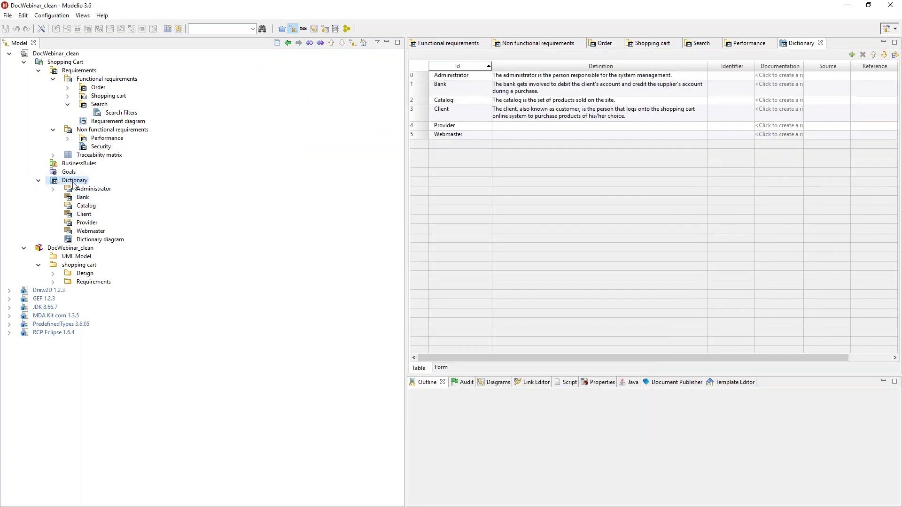
left_click(635, 79)
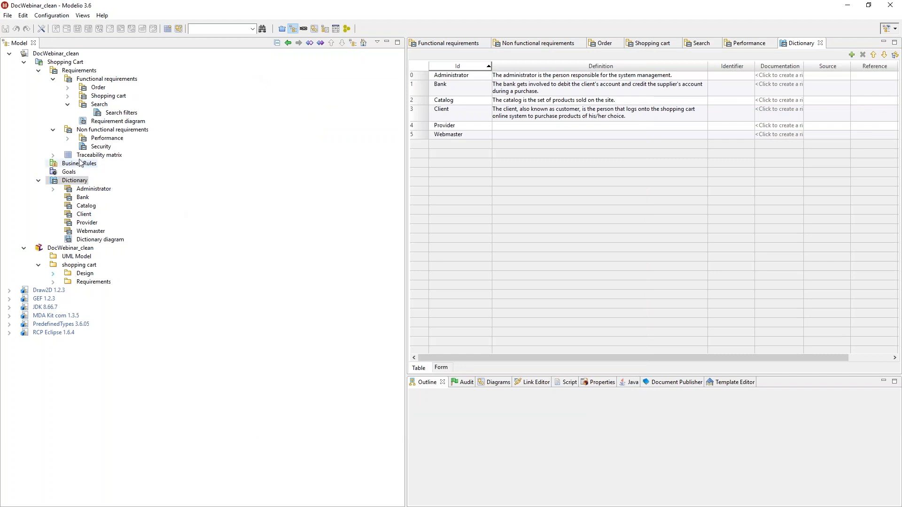
Expand the Analysis package under Design and view the Actors diagram.
left_click(53, 274)
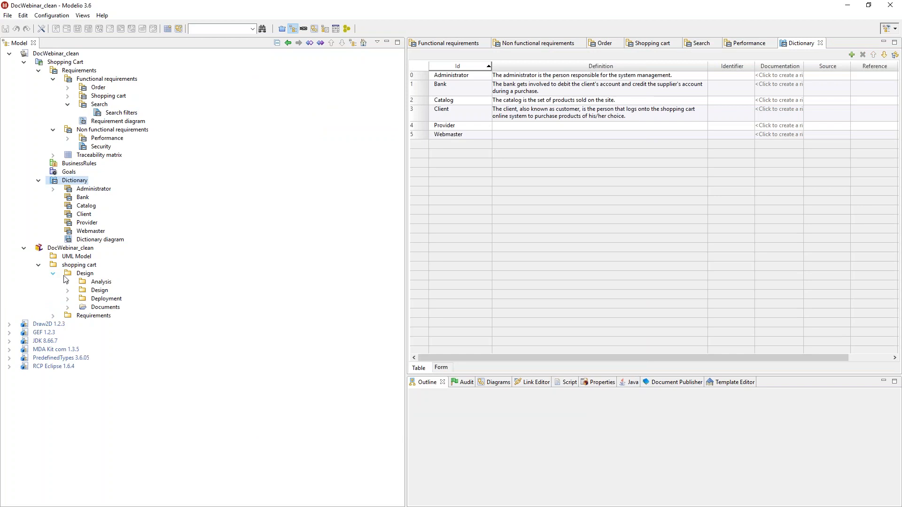
left_click(68, 282)
left_click(82, 290)
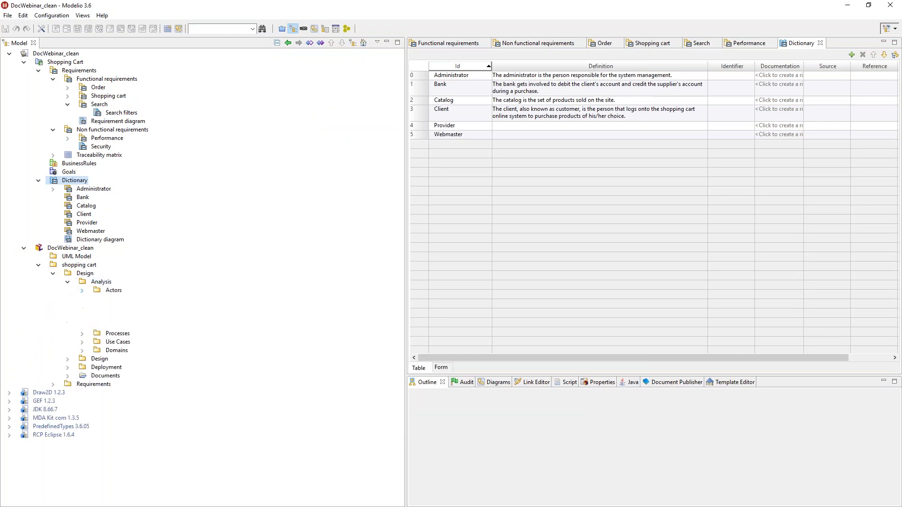
left_click(112, 359)
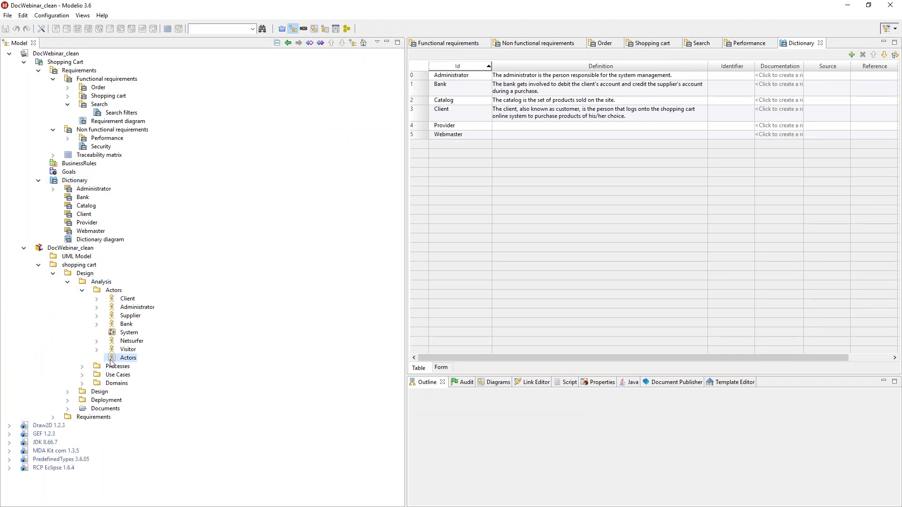
double_click(111, 361)
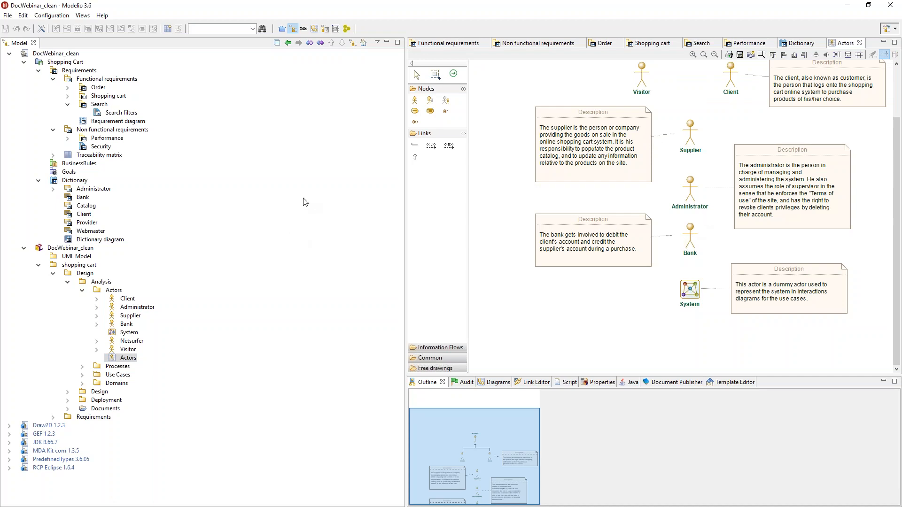
View the Processes Overview diagram and the Online Shopping usecase diagram of the analysis model.
left_click(83, 367)
double_click(112, 402)
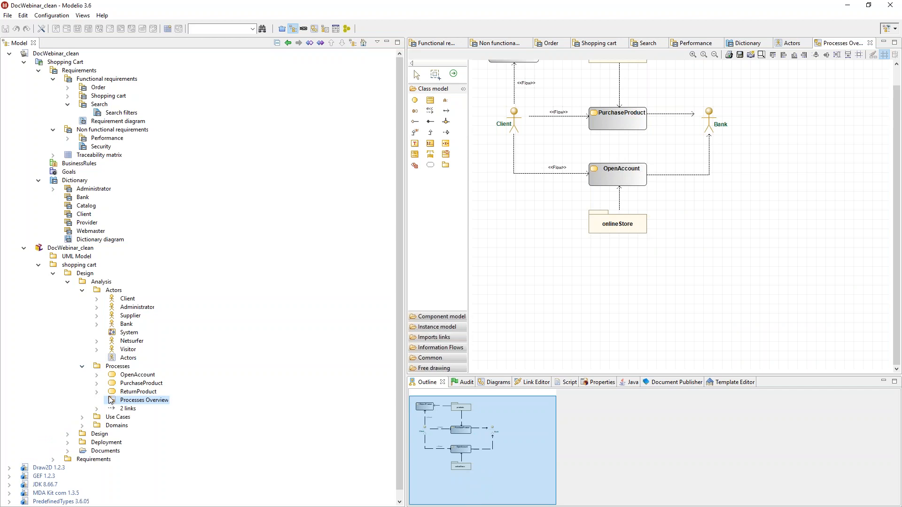
left_click(83, 417)
scroll(62, 413, "down", 2)
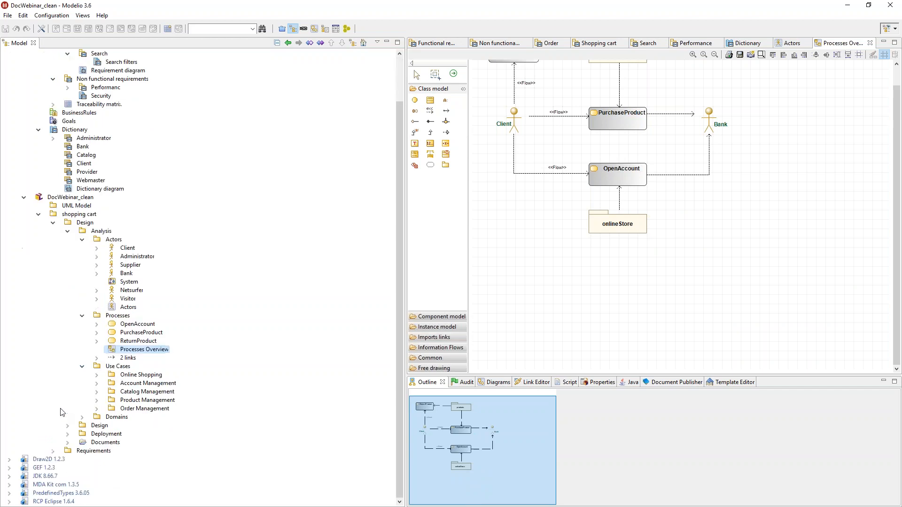
left_click(97, 375)
double_click(141, 426)
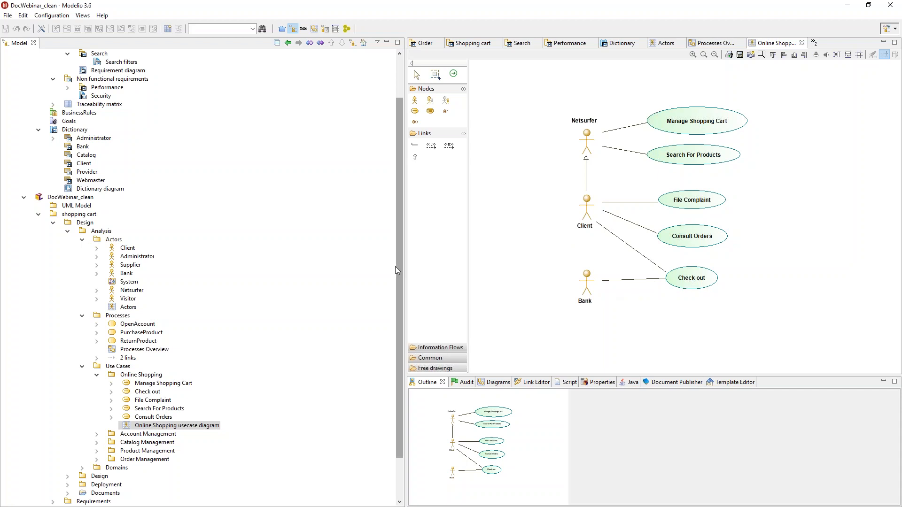
Collapse the Use Cases package and view the Logical Architecture diagram in the inner Design package.
left_click(83, 367)
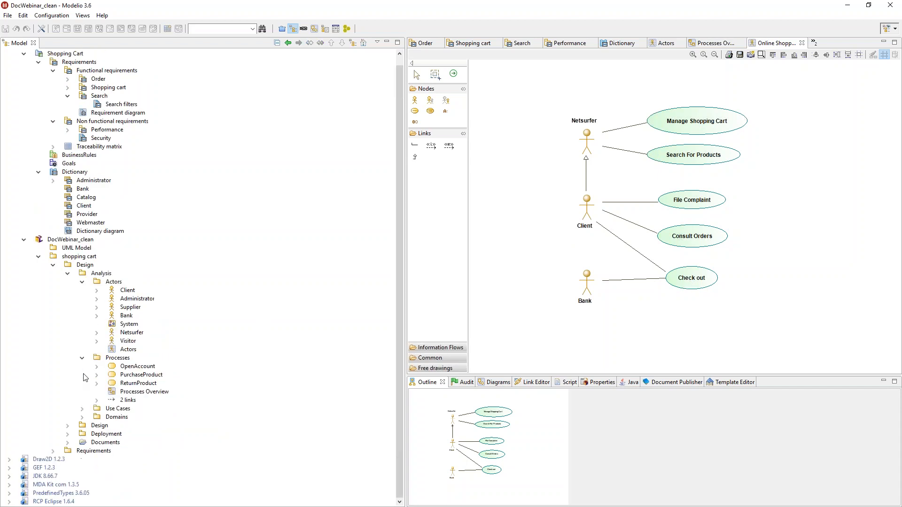
left_click(68, 426)
left_click(82, 426)
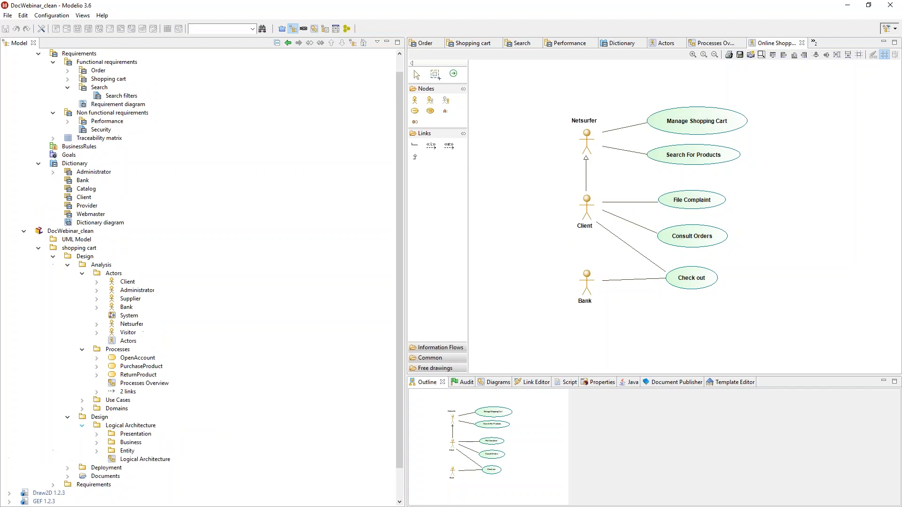
double_click(113, 426)
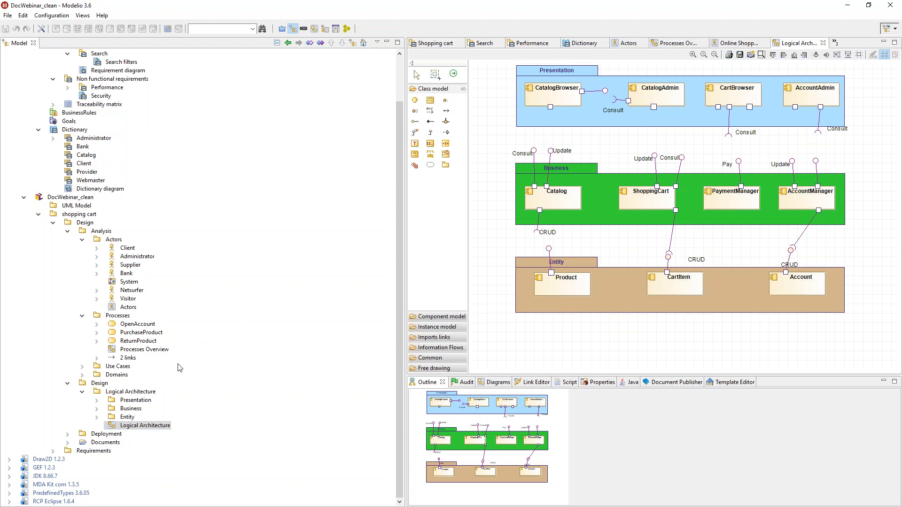
Collapse the Analysis package and expand Documents to show the contents of its Word folder.
left_click(67, 234)
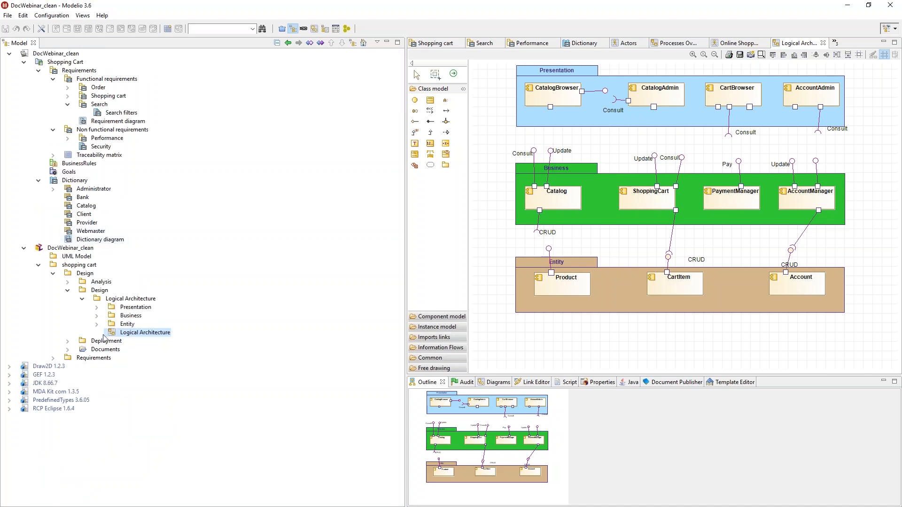
left_click(68, 350)
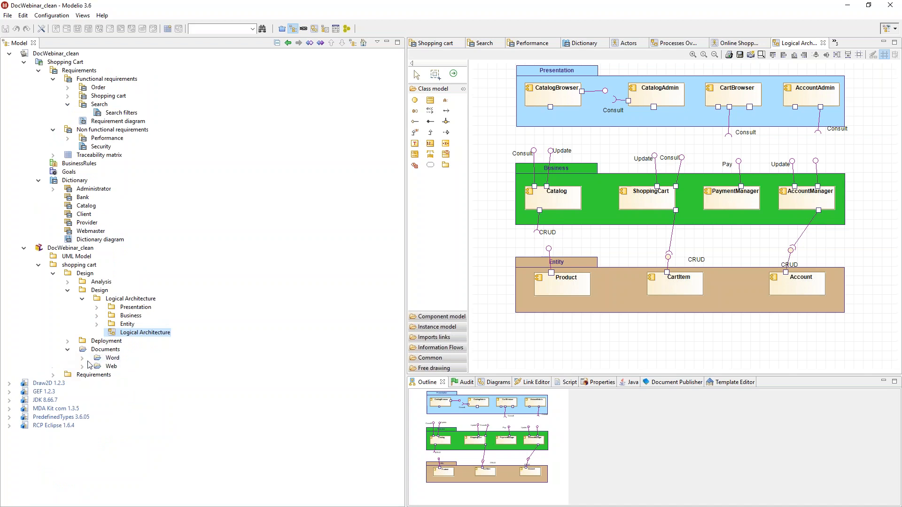
left_click(82, 359)
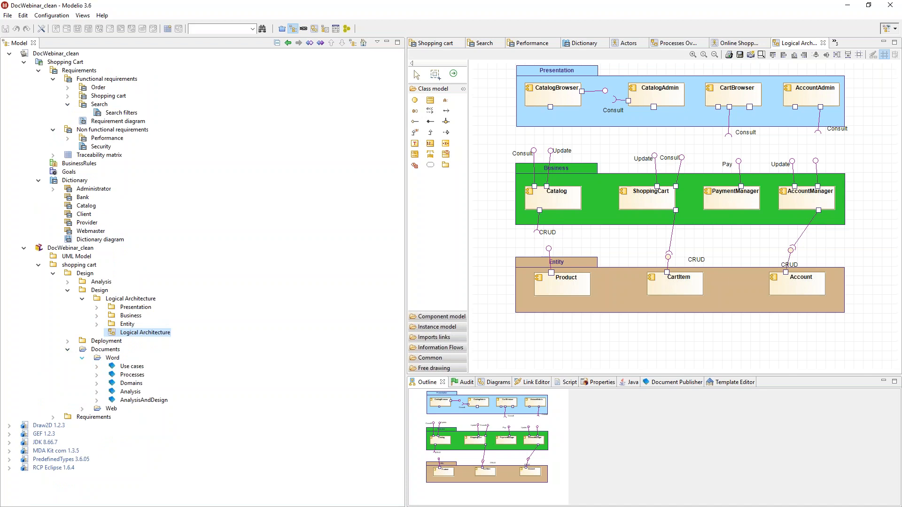
Expand the Web documents folder and the Requirements package, and look over the Word documents under Design.
left_click(111, 359)
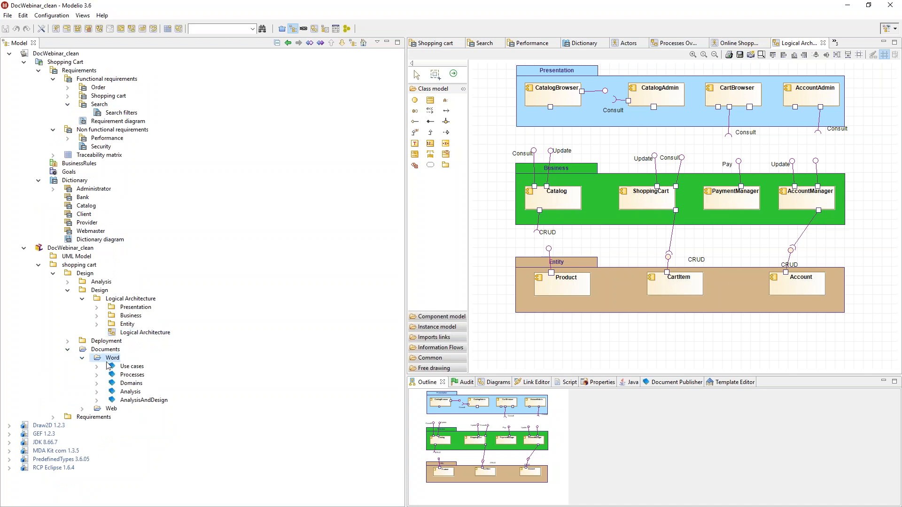
left_click(82, 409)
left_click(104, 410)
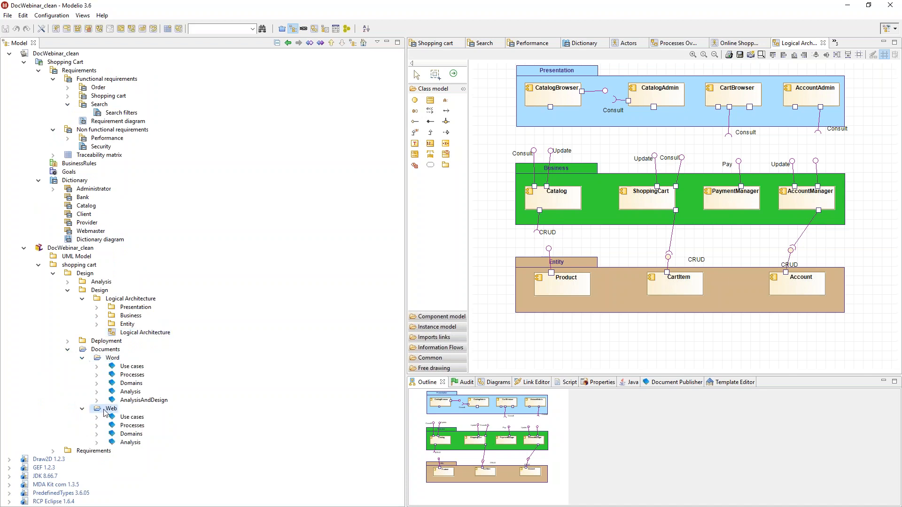
left_click(53, 451)
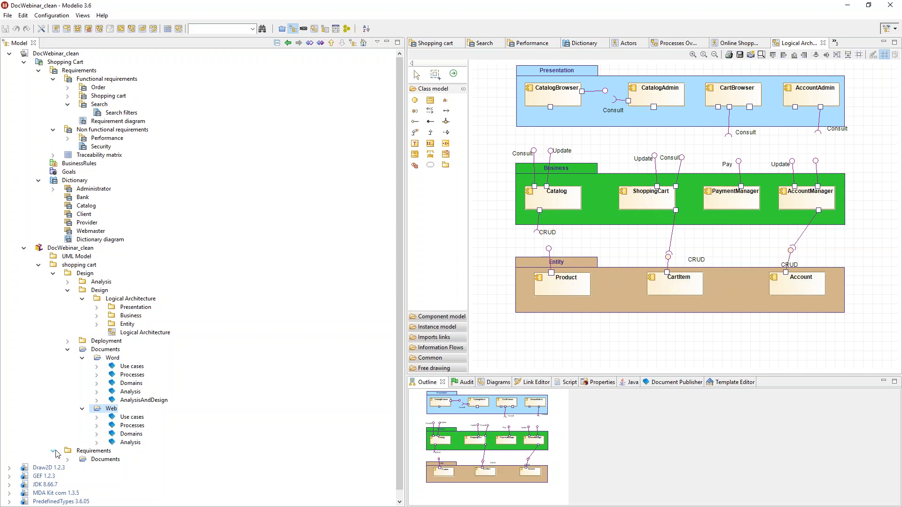
left_click(137, 369)
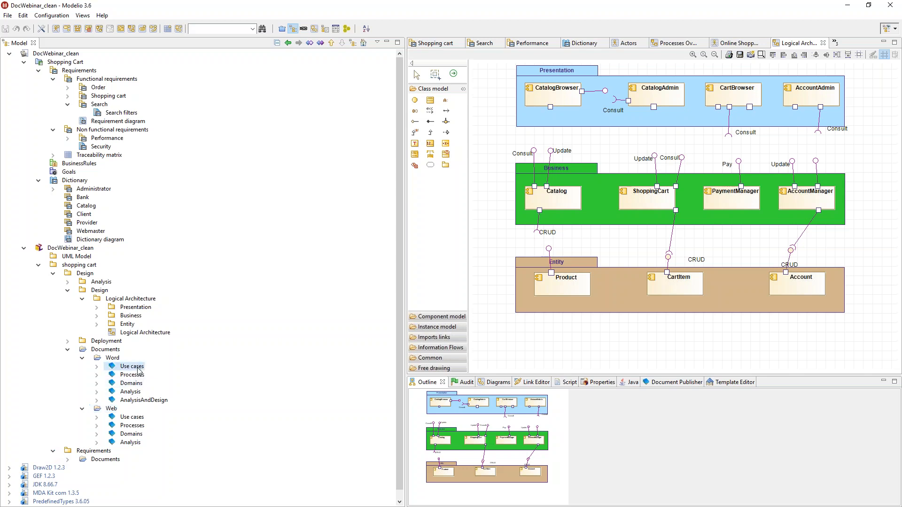
left_click(131, 384)
left_click(130, 400)
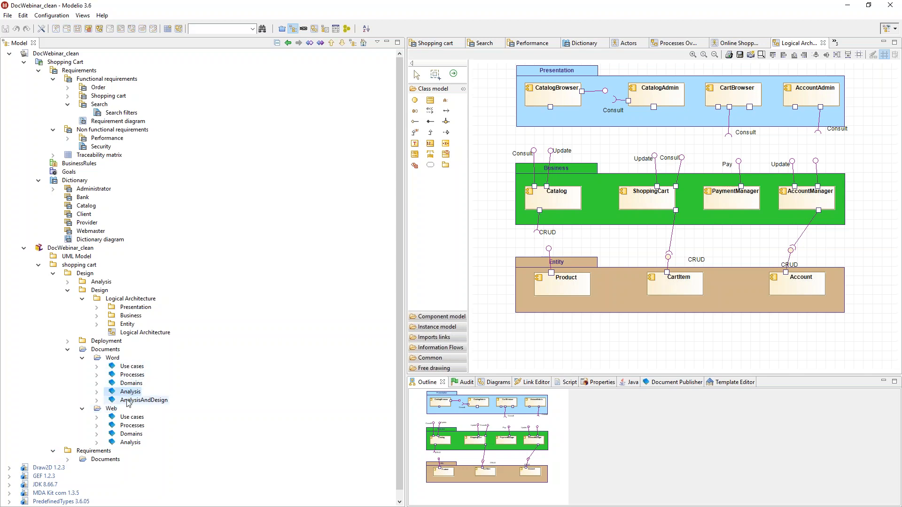
Expand the Requirements package's Documents and Word folders and look through the Dictionary, Requirements, Traceability matrix and Vision documents.
left_click(68, 460)
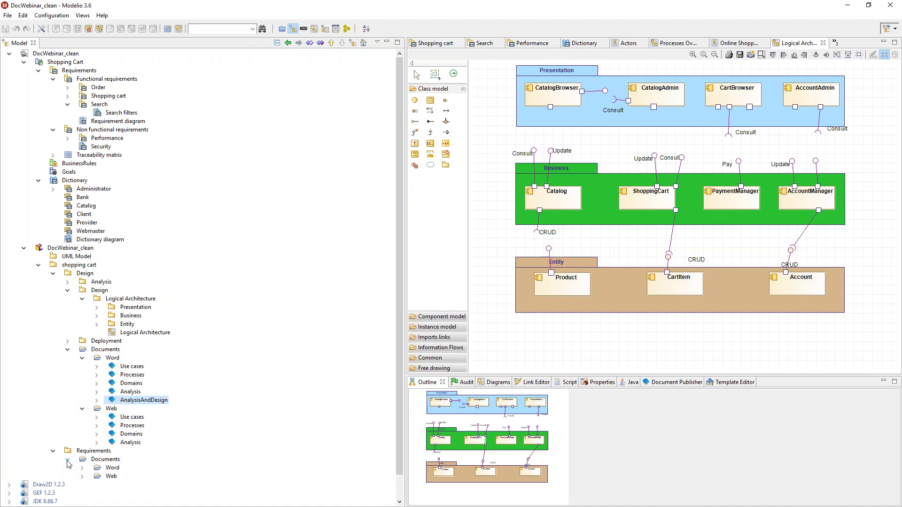
scroll(71, 463, "down", 1)
left_click(82, 443)
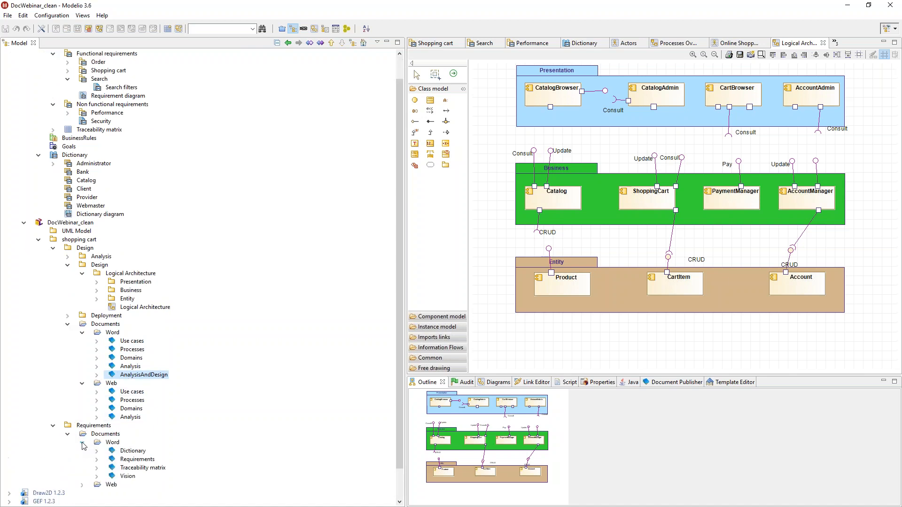
scroll(85, 446, "down", 2)
left_click(134, 418)
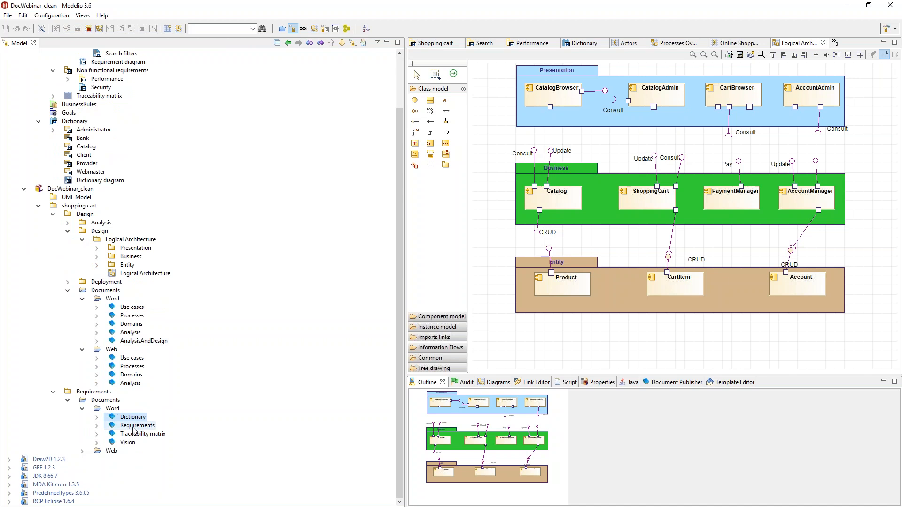
left_click(133, 427)
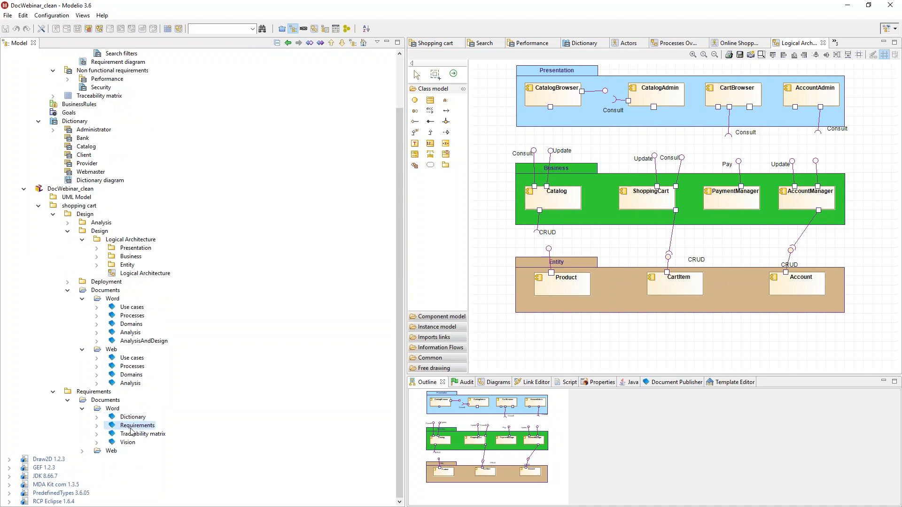
left_click(132, 435)
left_click(127, 444)
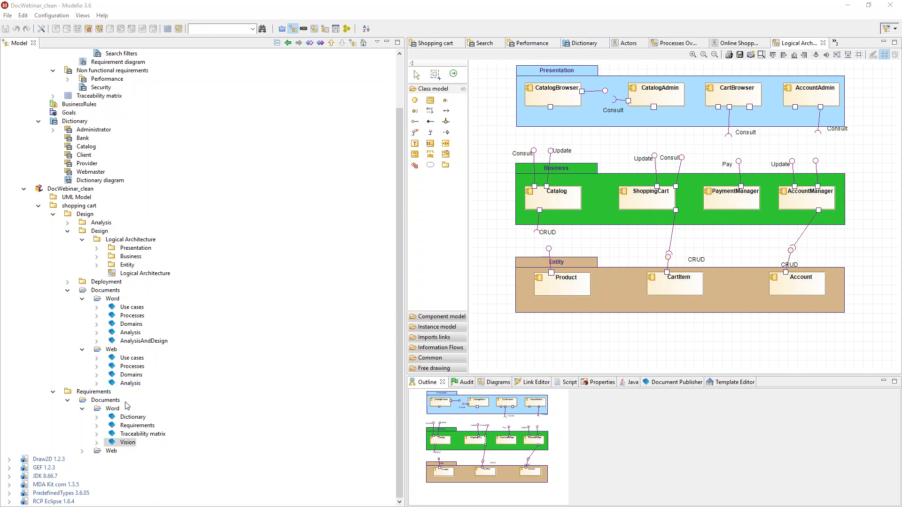
Select the Dictionary document under Requirements and show it in the Document Publisher view.
left_click(127, 419)
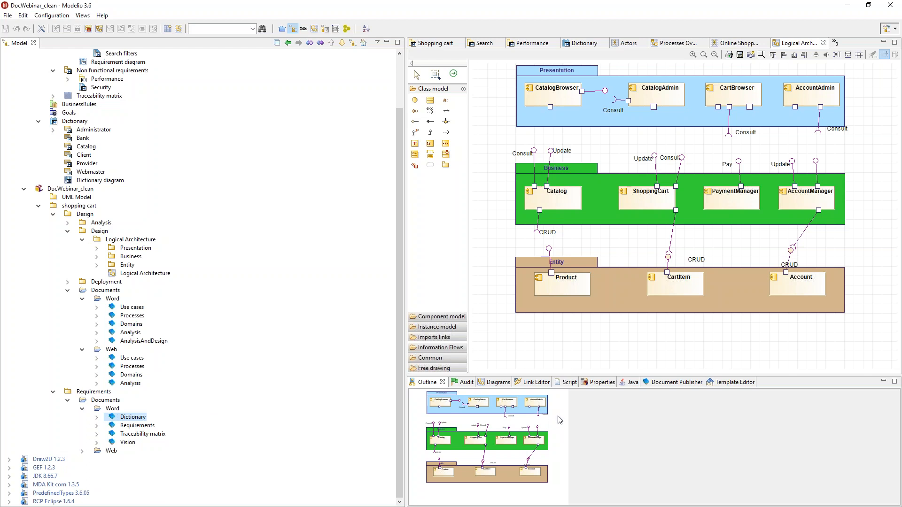
left_click(661, 385)
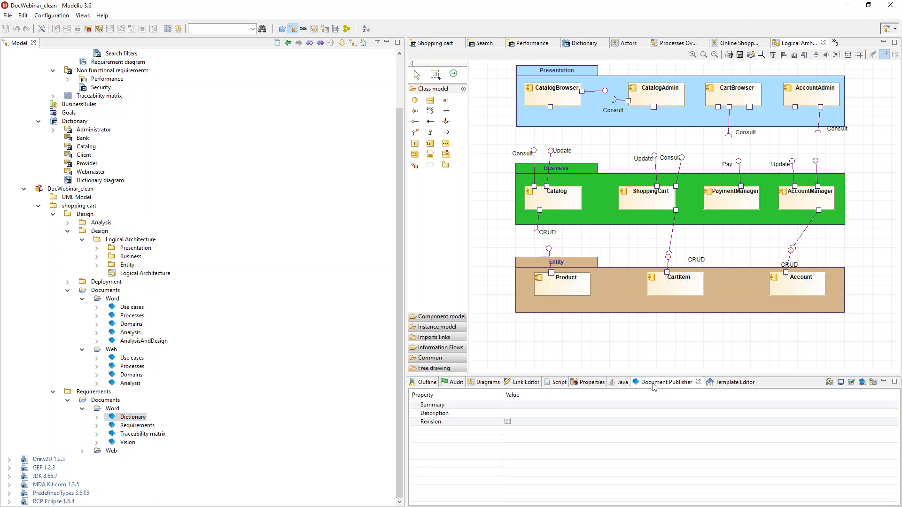
left_click(728, 384)
left_click(675, 384)
left_click(82, 15)
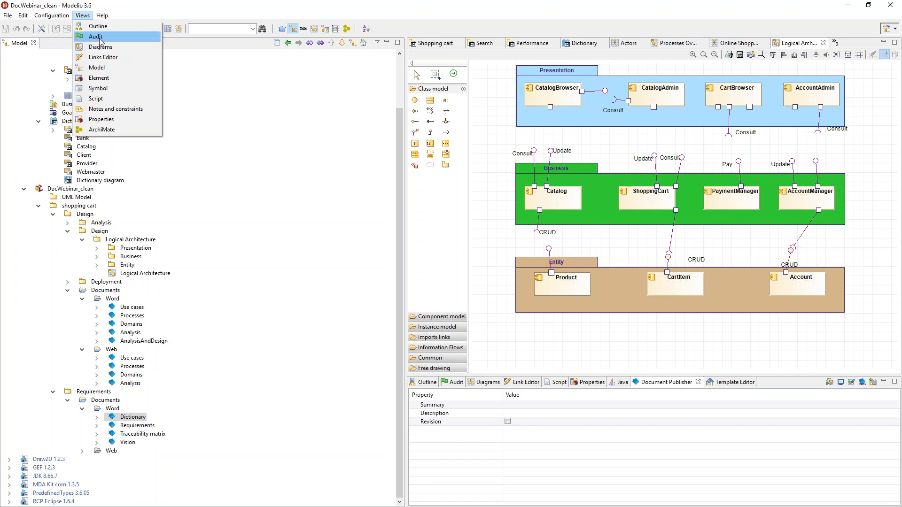
left_click(654, 385)
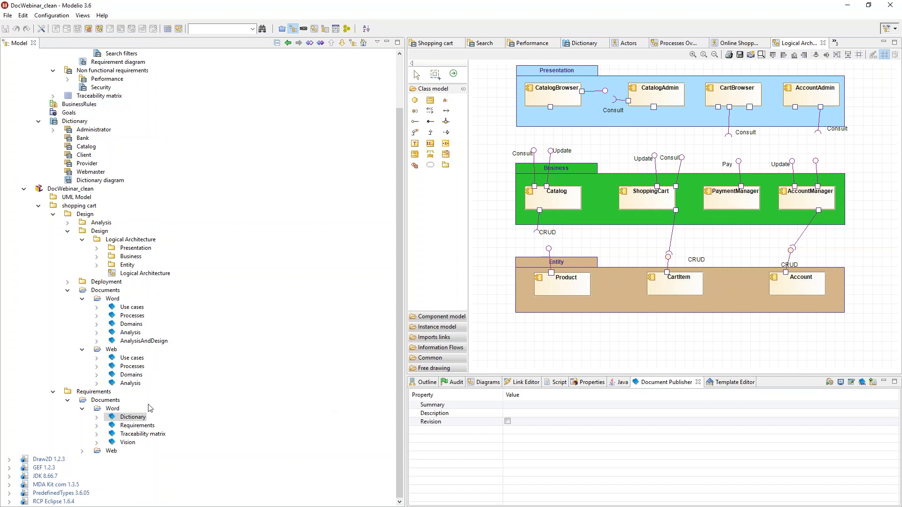
Open the Dictionary document's generation settings and review its name, target directory, stylesheet and template, keeping SimpleDictionary as the template.
left_click(113, 417)
left_click(853, 385)
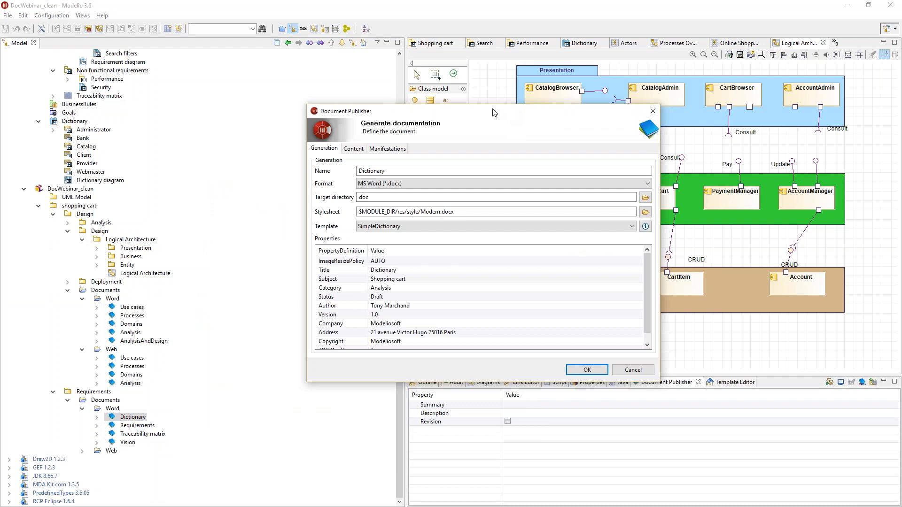
left_click(393, 170)
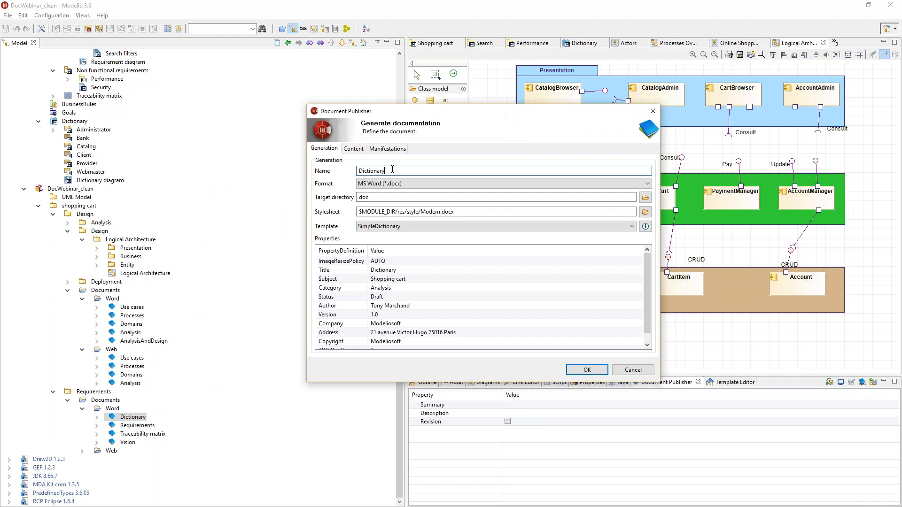
left_click(390, 197)
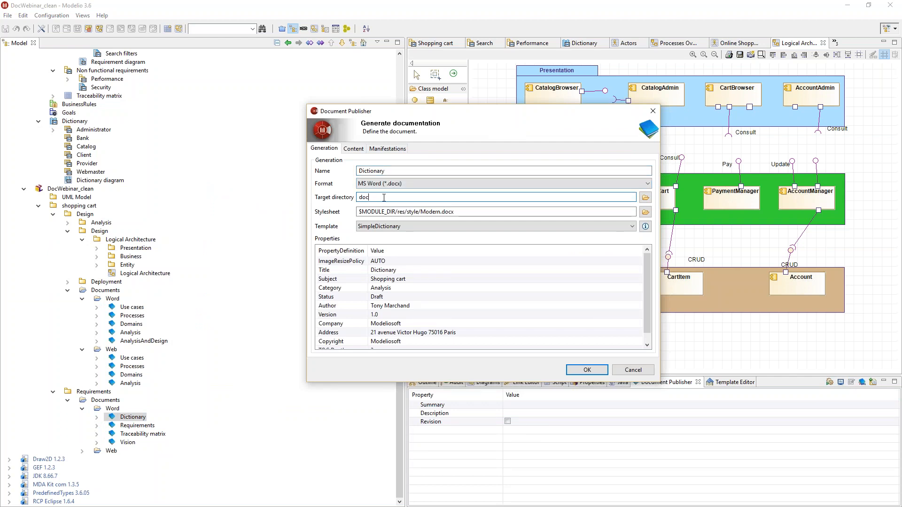
left_click_drag(465, 212, 322, 209)
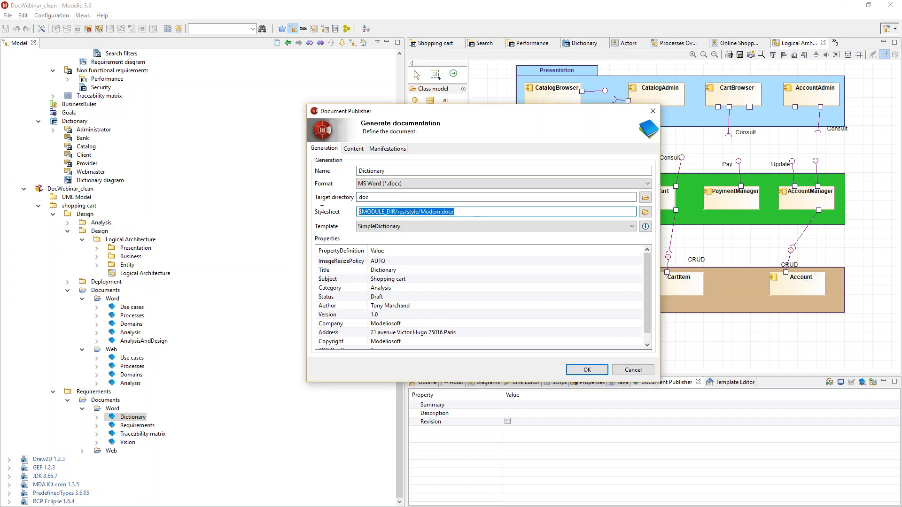
left_click(380, 229)
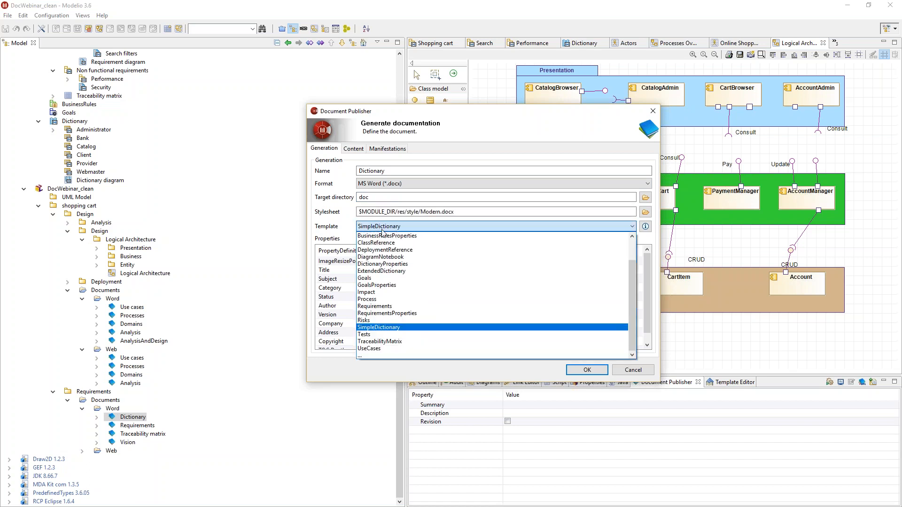
left_click(379, 327)
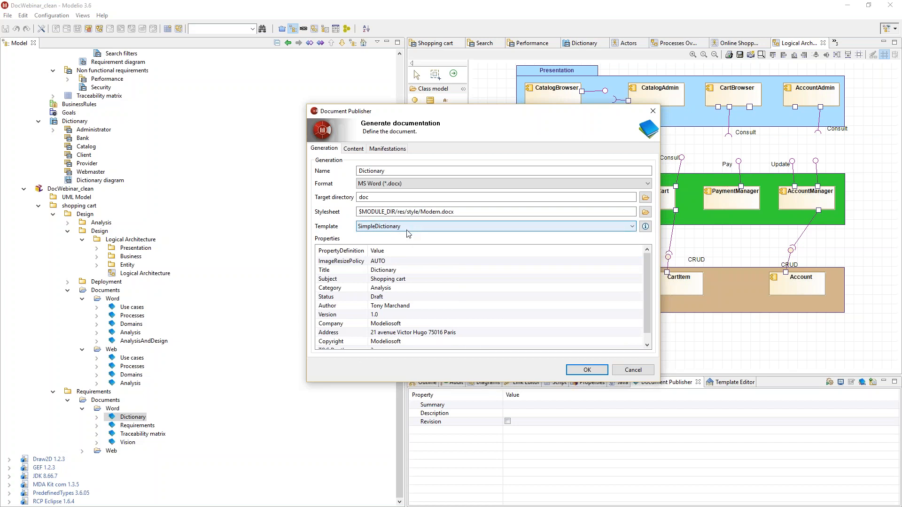
Review the document's table options and included model elements, keeping only the table of contents enabled, and accept the document definition.
left_click(354, 149)
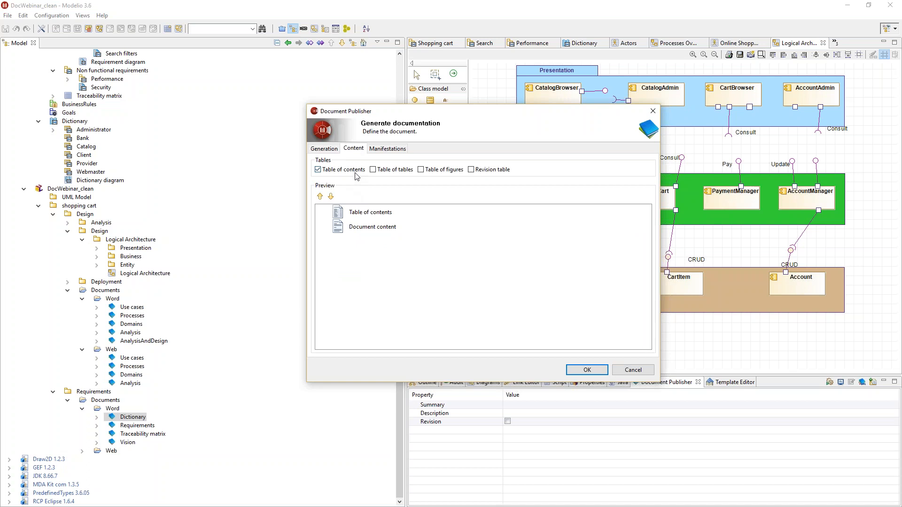
left_click(373, 169)
left_click(373, 170)
left_click(421, 169)
left_click(421, 170)
left_click(384, 150)
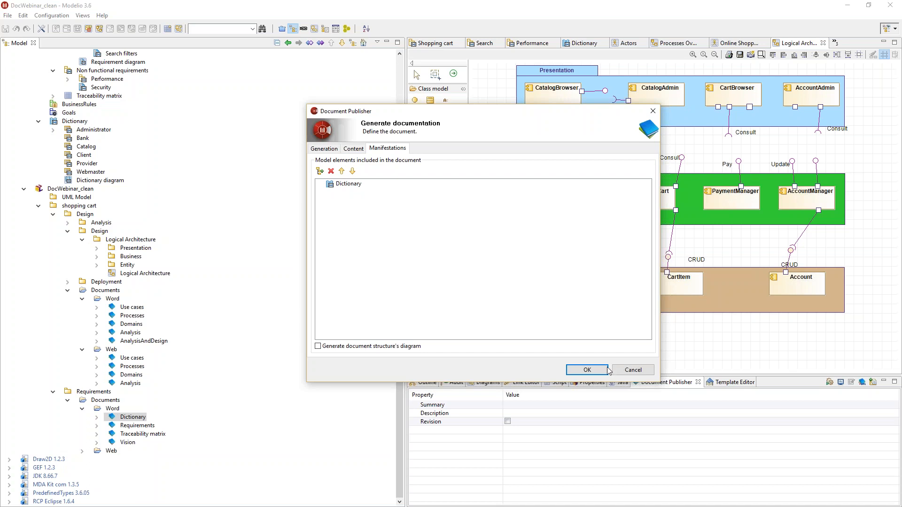
left_click(588, 370)
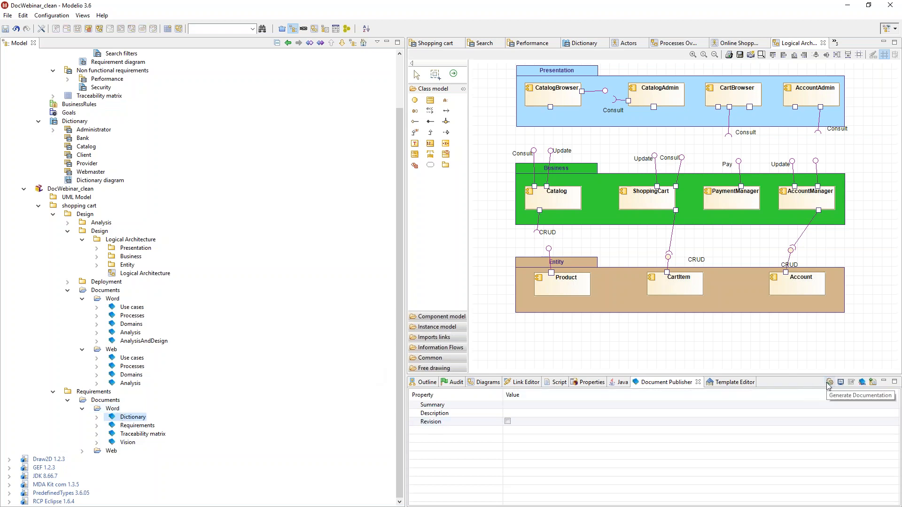
Generate the documentation for the Dictionary document and open the resulting file in Word.
left_click(112, 409)
left_click(128, 421)
right_click(129, 420)
mouse_move(193, 261)
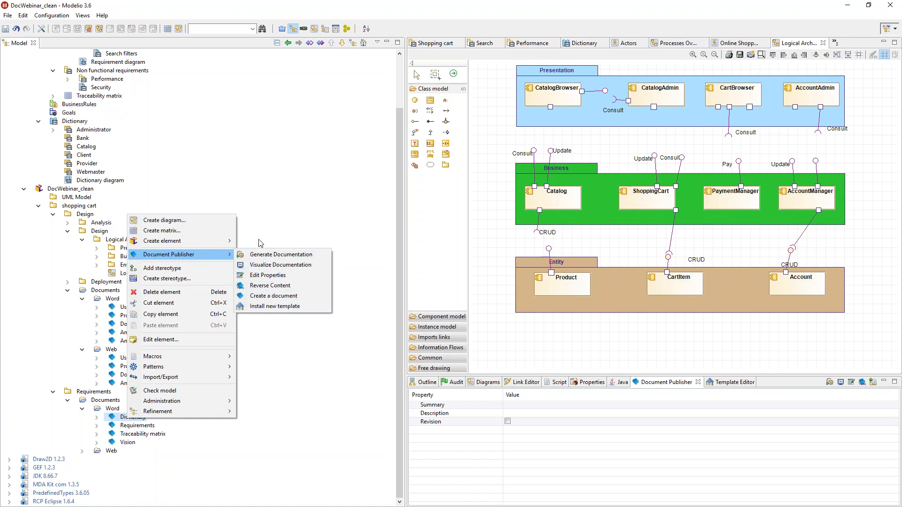
left_click(254, 254)
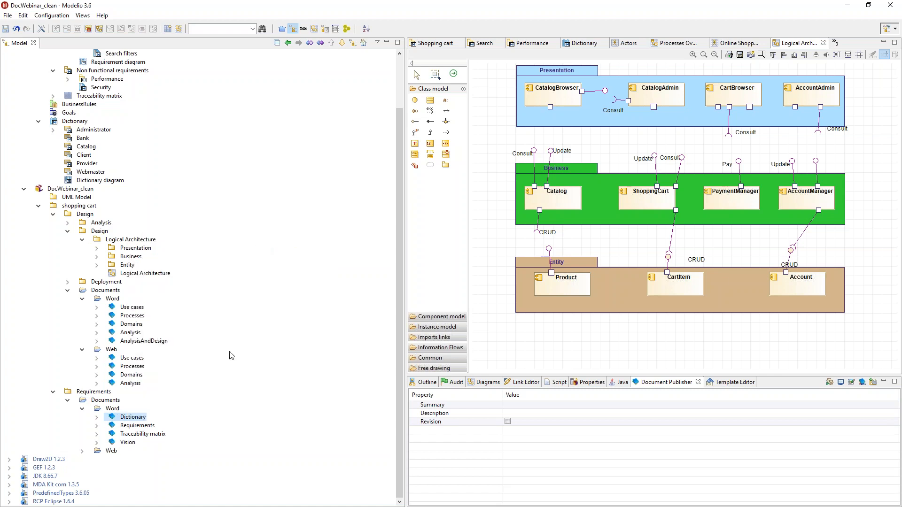
left_click(830, 383)
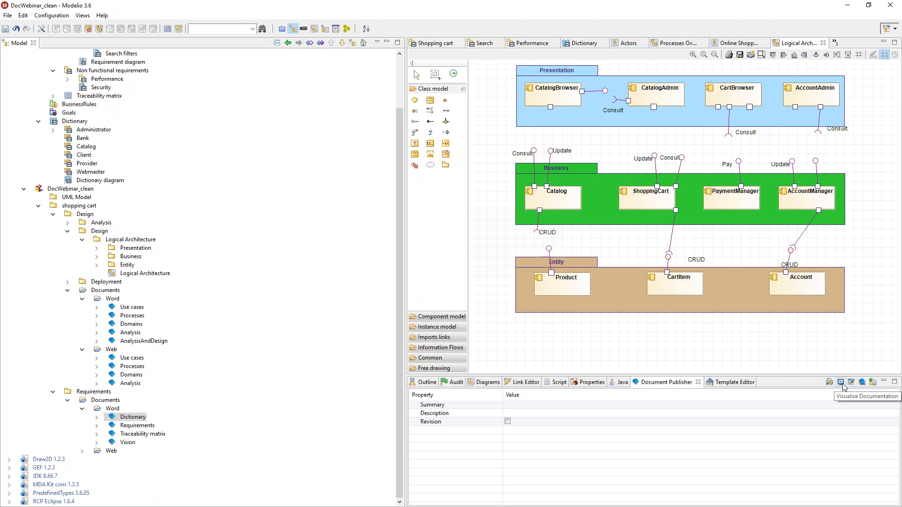
left_click(842, 385)
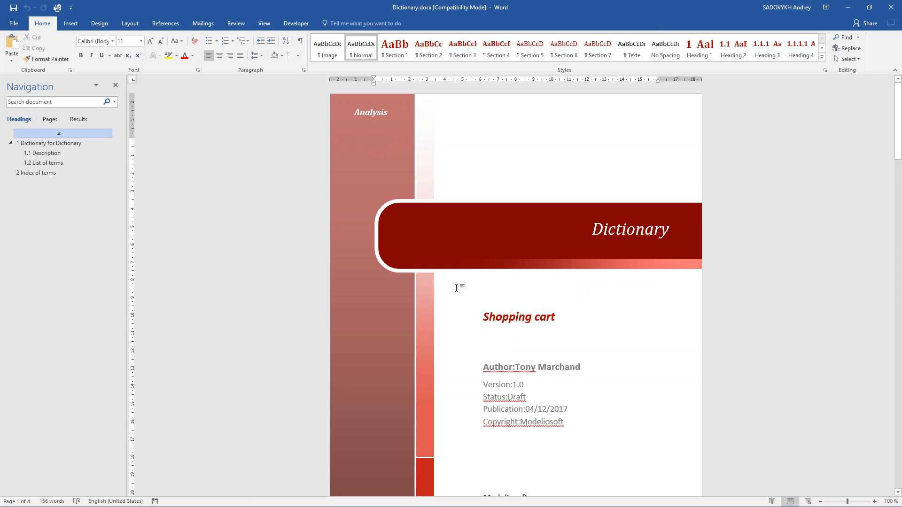
Update the table of contents field in the generated Dictionary.docx.
scroll(459, 288, "down", 4)
scroll(454, 292, "down", 10)
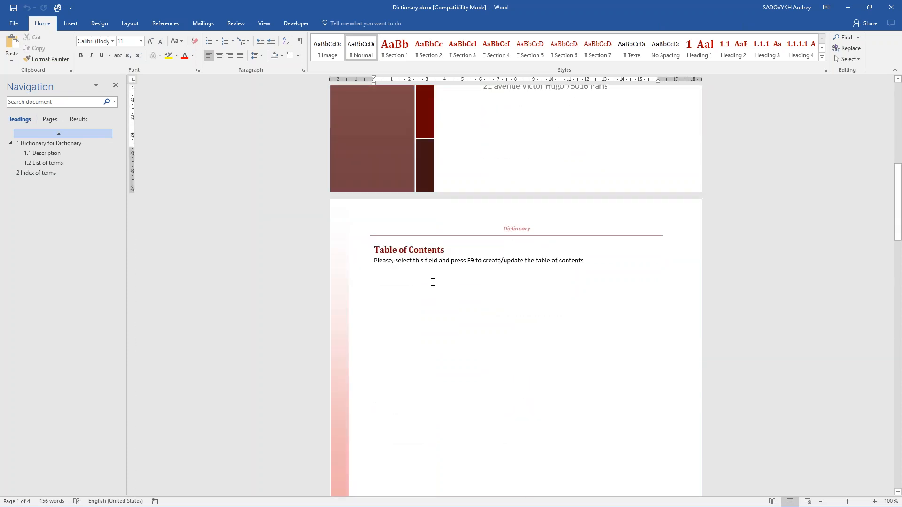
left_click(446, 263)
key("F9")
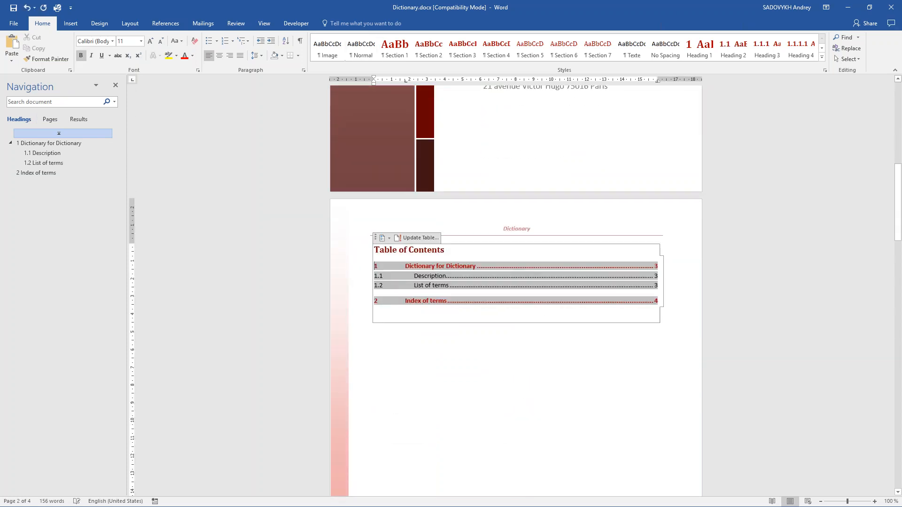
Follow the table of contents to section 1.1 Description and examine the chapter heading and the dictionary diagram.
left_click(381, 276, "ctrl")
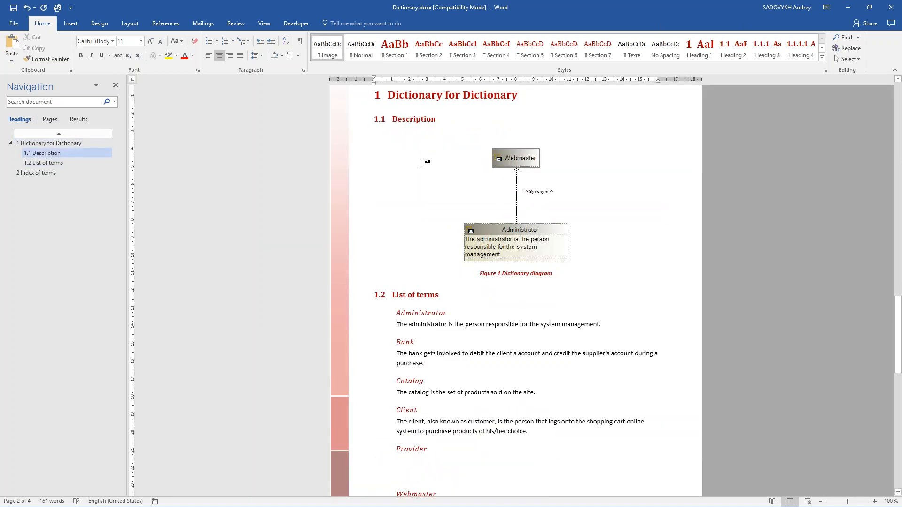
left_click(426, 96)
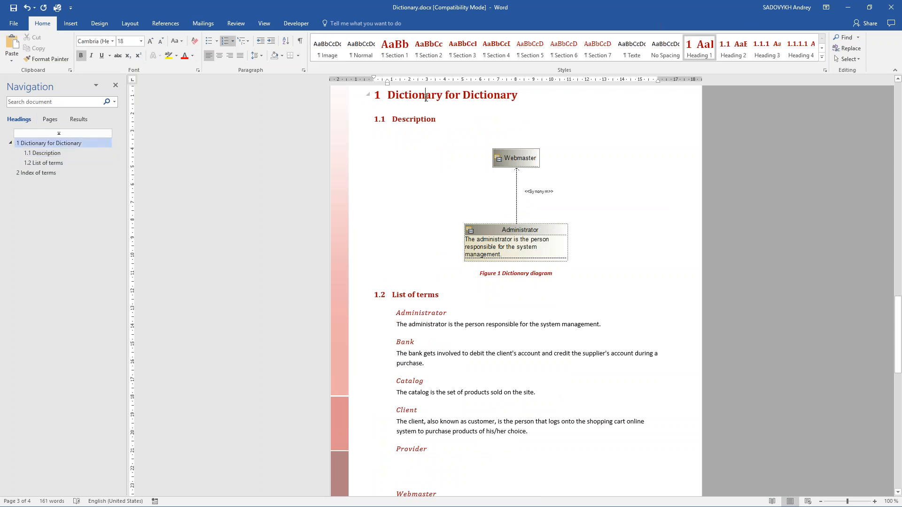
left_click(486, 102)
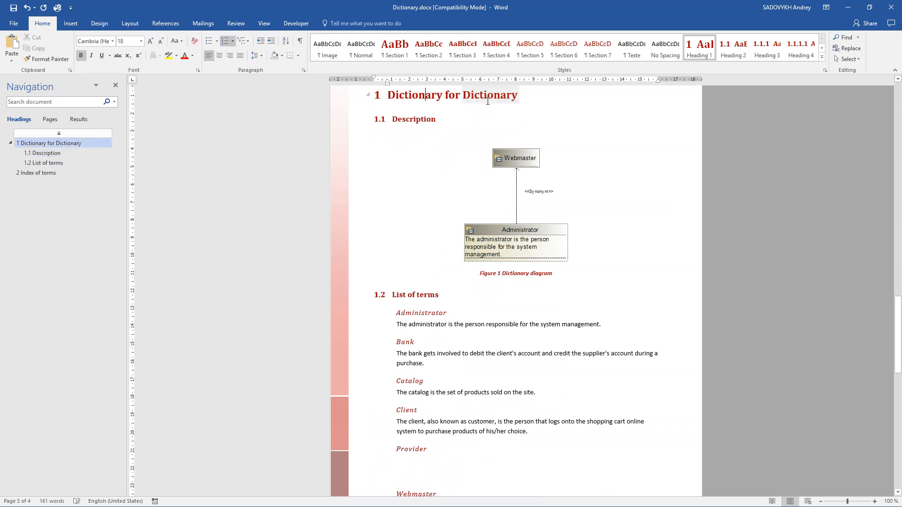
left_click(426, 95)
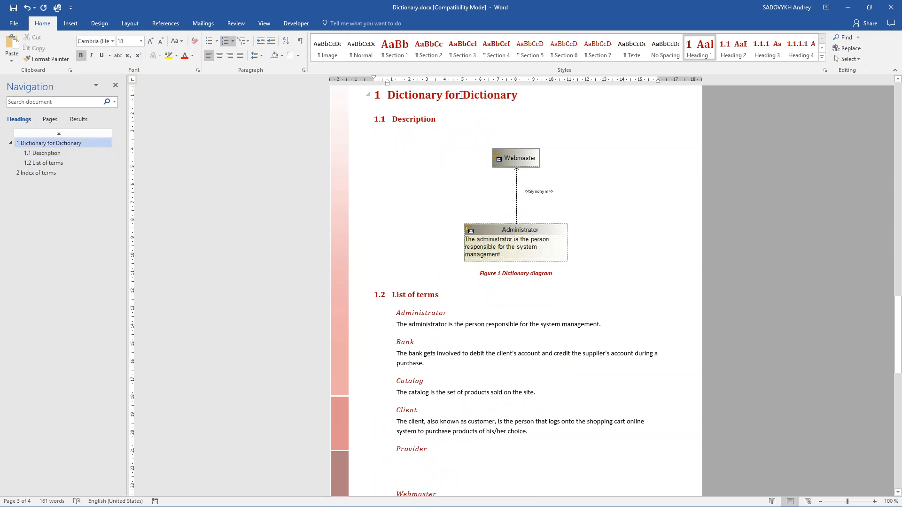
left_click_drag(461, 95, 402, 93)
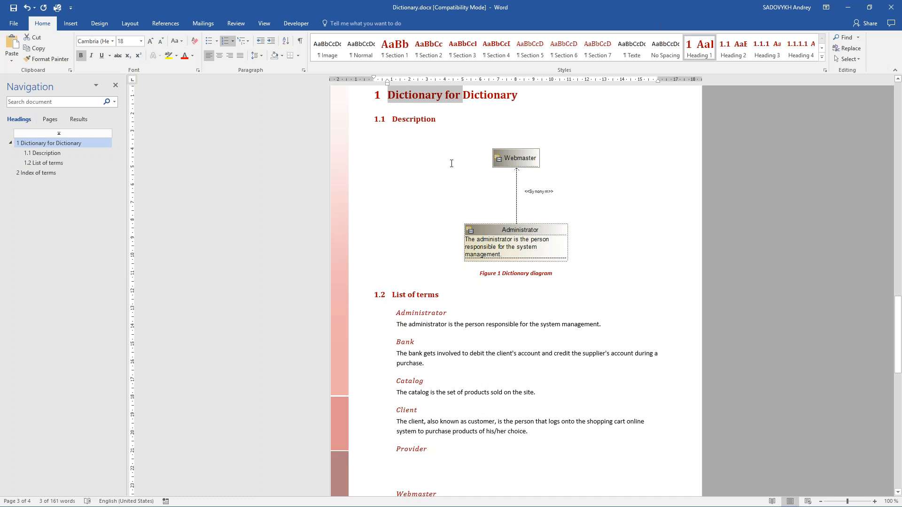
left_click(503, 166)
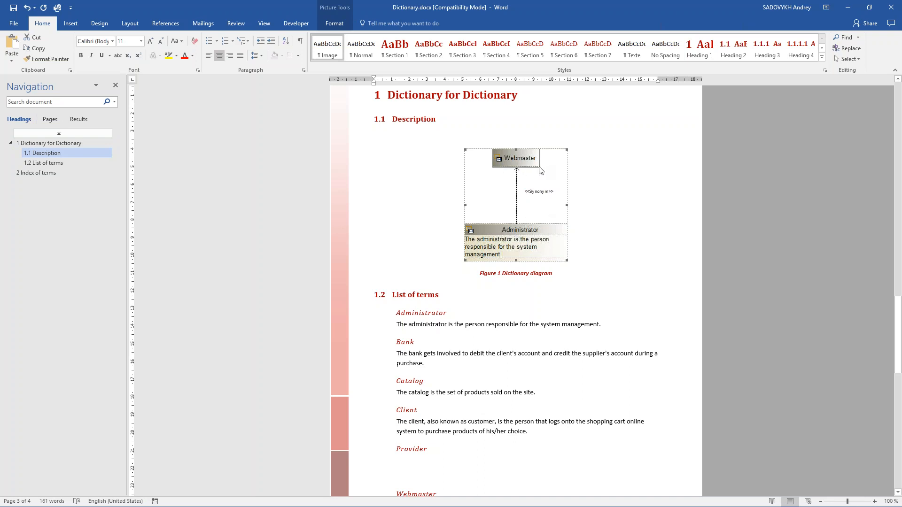
Review the List of terms section and check the Provider term's definition in the Modelio model against it.
scroll(399, 260, "down", 4)
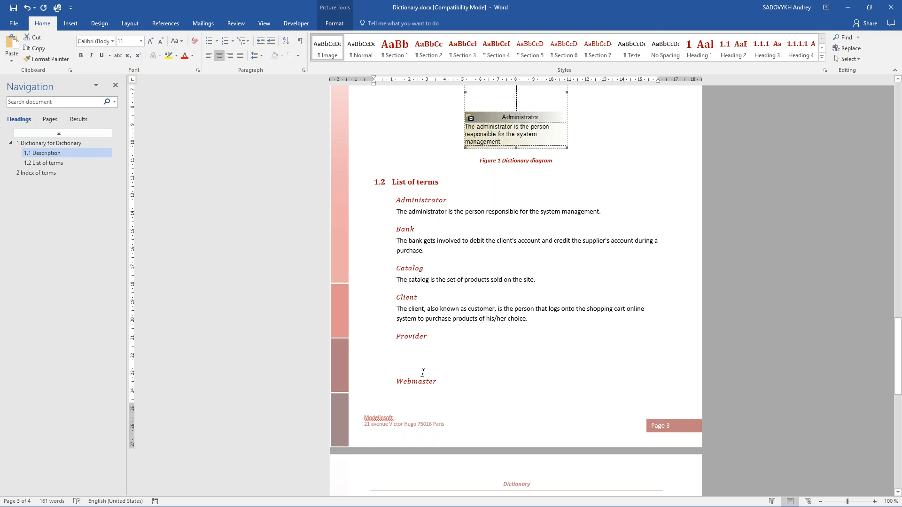
scroll(462, 326, "down", 3)
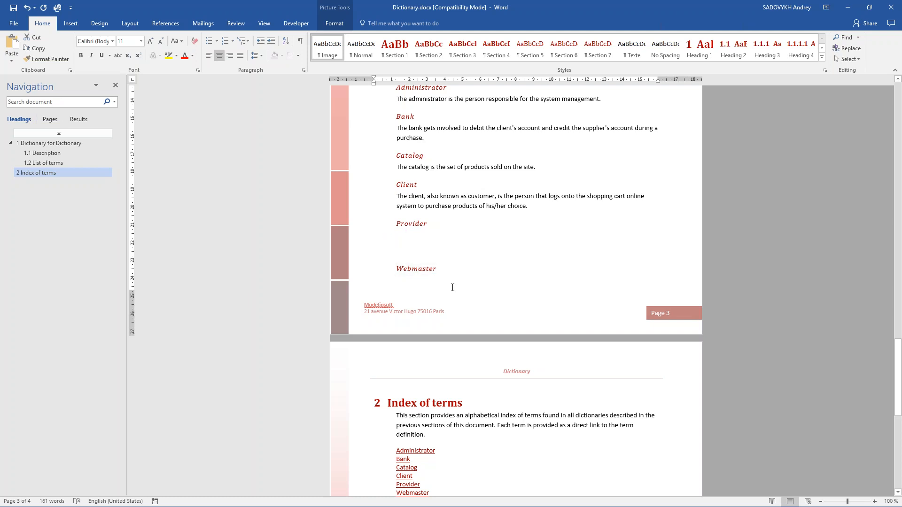
key("alt+Tab")
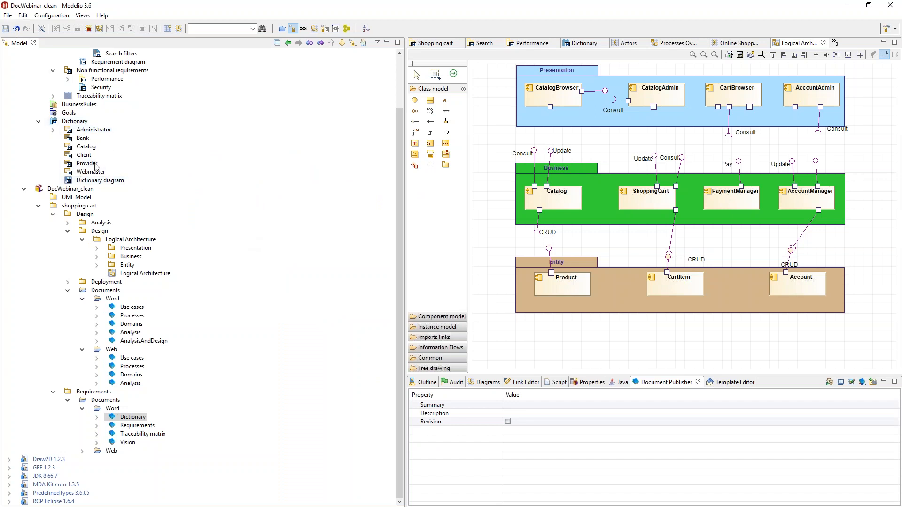
left_click(69, 165)
double_click(69, 164)
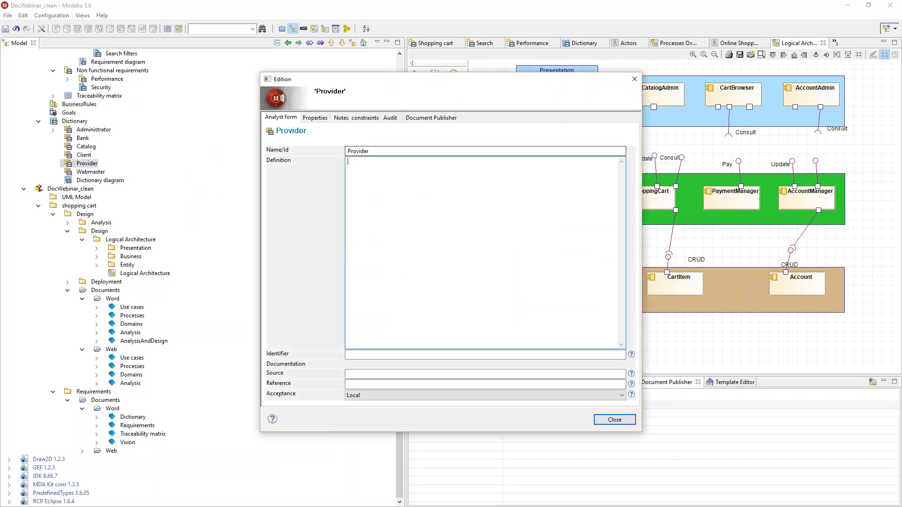
left_click(635, 79)
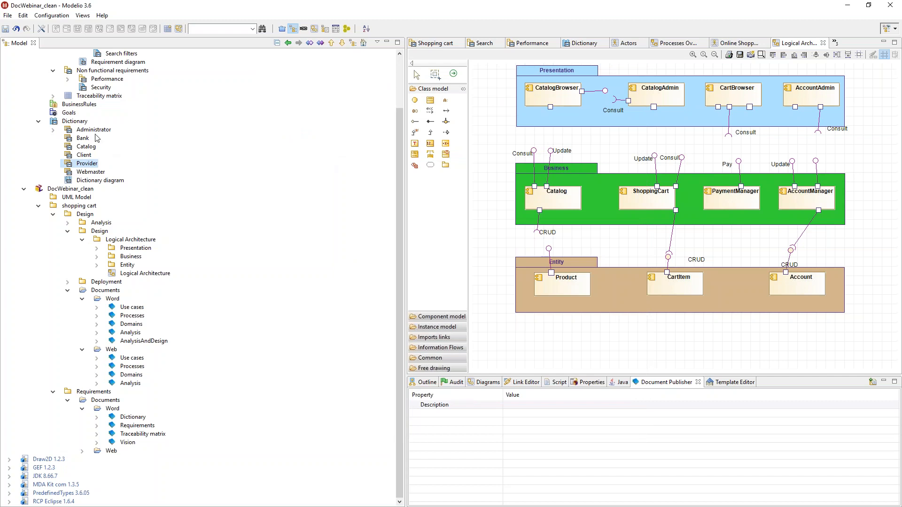
key("alt+Tab")
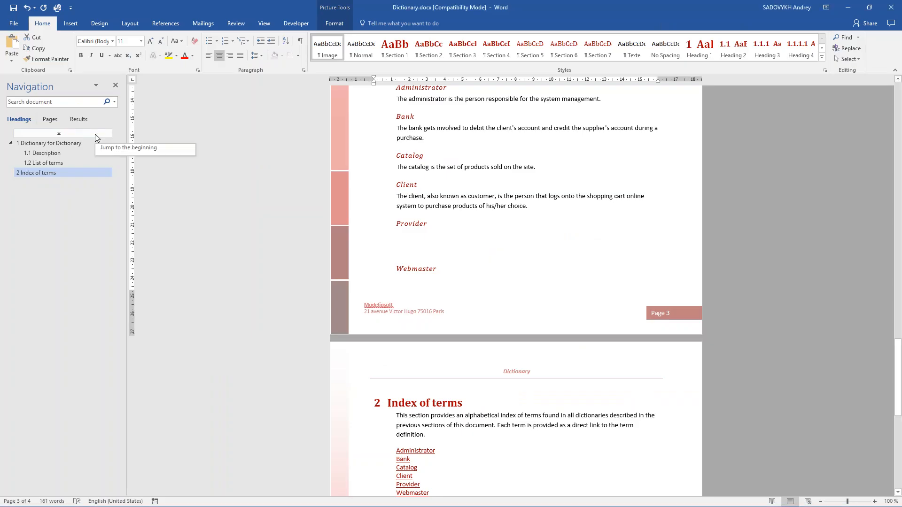
Switch to Modelio to inspect the Webmaster term's definition, and return to the generated Word document.
key("alt+Tab")
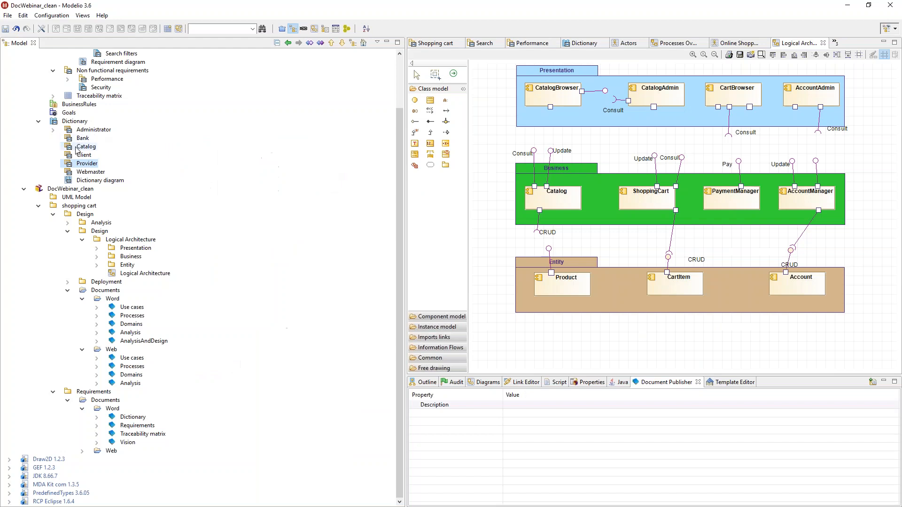
left_click(69, 173)
double_click(68, 173)
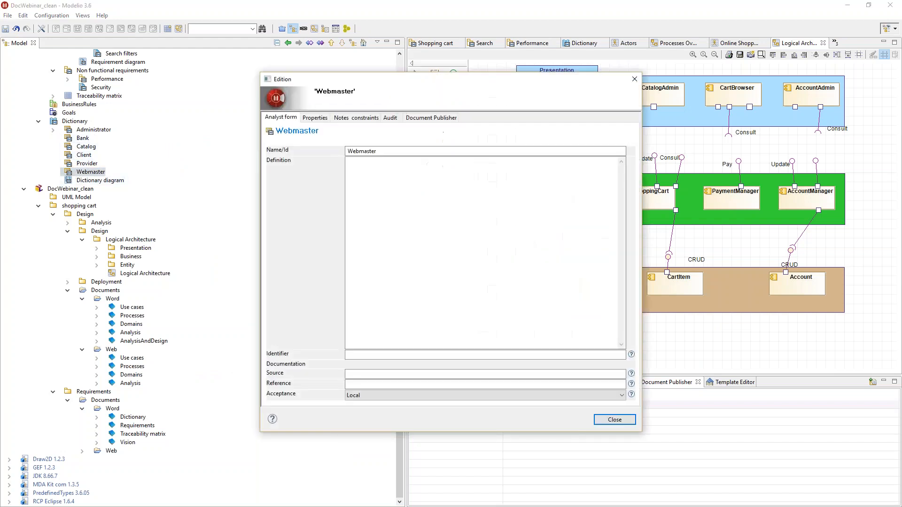
key("alt+Tab")
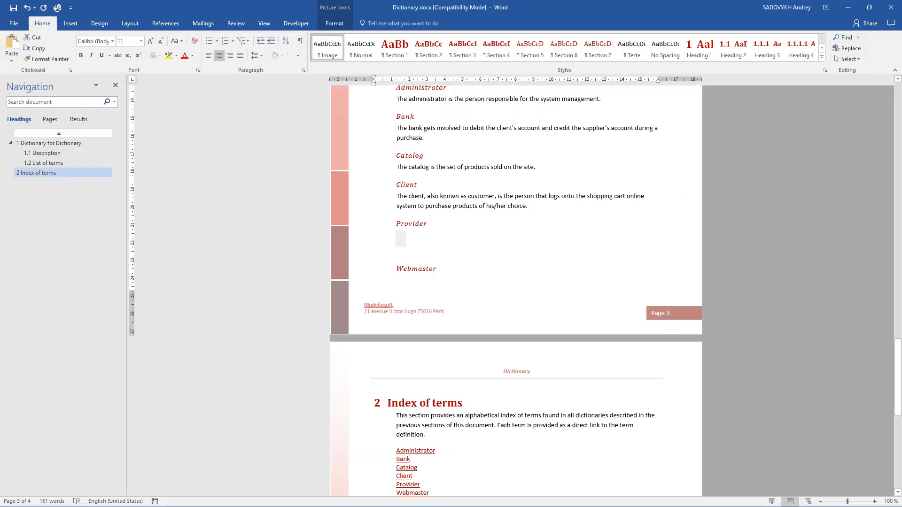
Define Webmaster as "The Webmaster is the technical personnel of the Internet shop responsible for the servers.", save Dictionary.docx and close it.
left_click(399, 278)
left_click(401, 288)
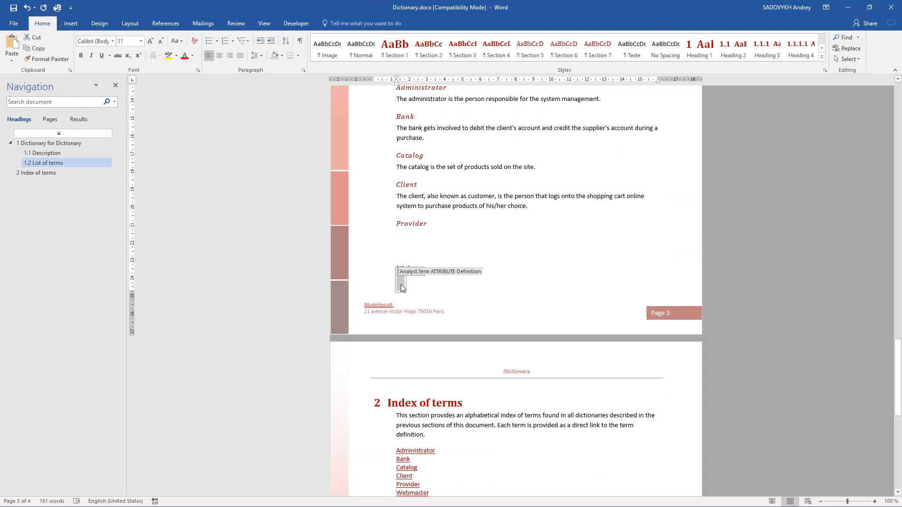
type("The Webmaster is the technical personnel of the ")
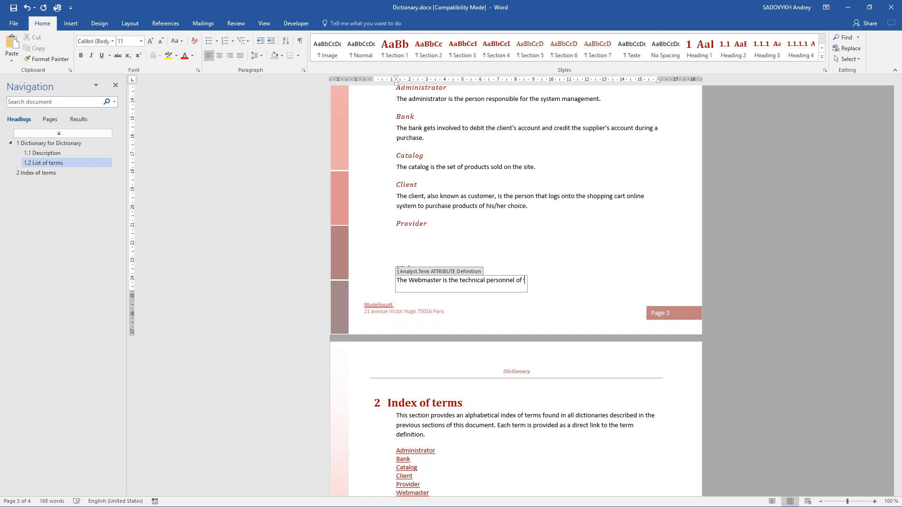
type("Internet shop respon")
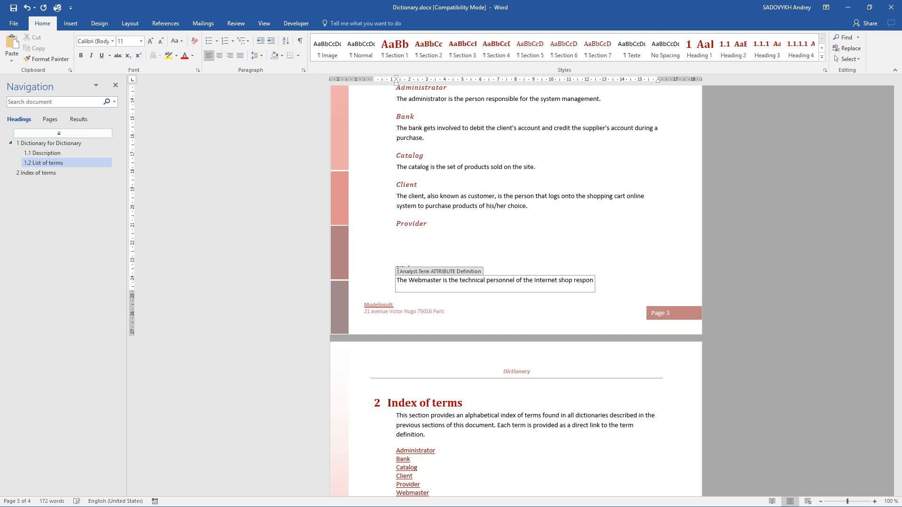
type("sible for the servers.")
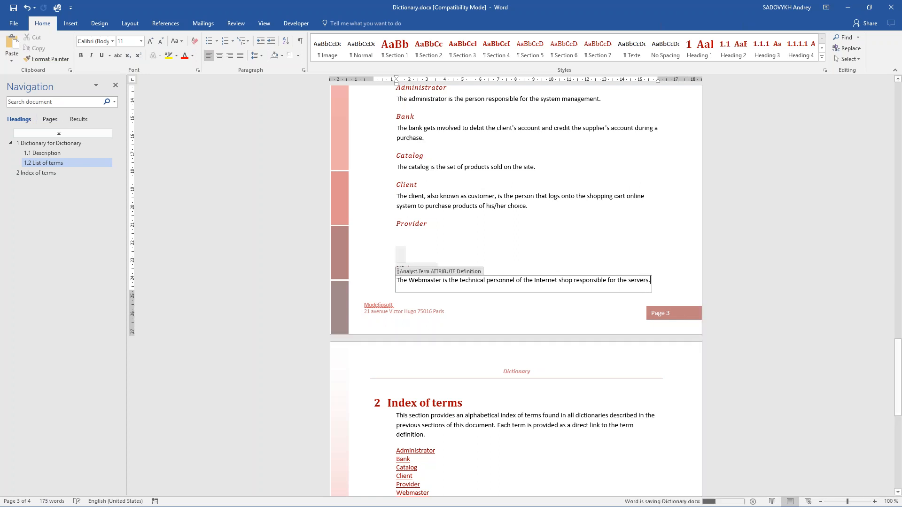
left_click(891, 7)
Close the Webmaster term's properties in Modelio and reverse the edited Dictionary document into the model, accepting the modified elements.
left_click(635, 80)
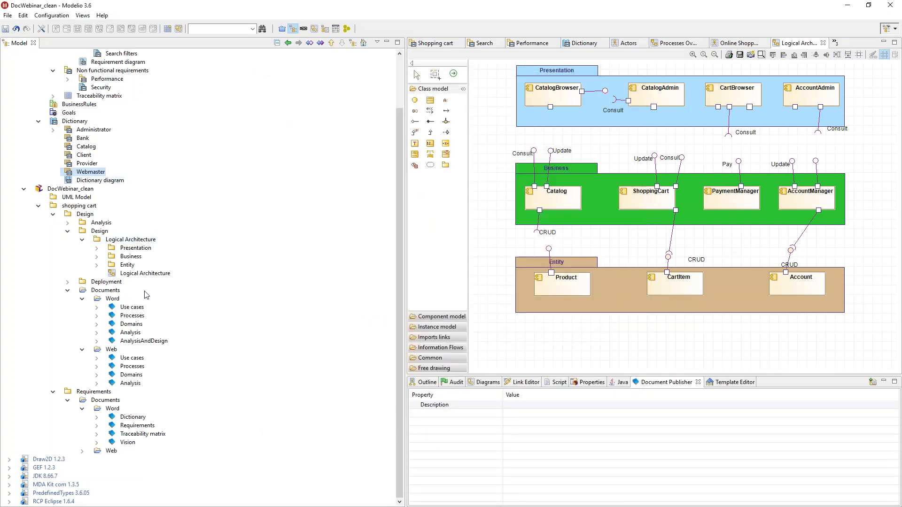
left_click(134, 418)
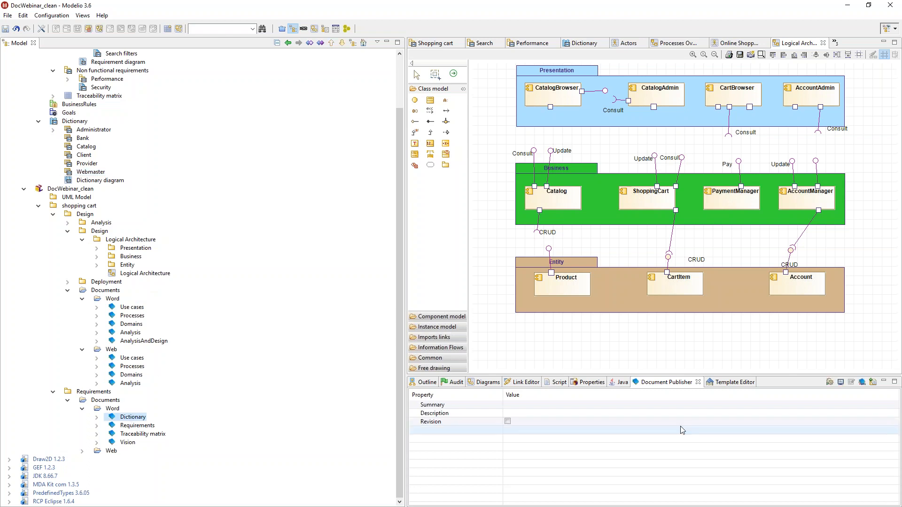
left_click(863, 386)
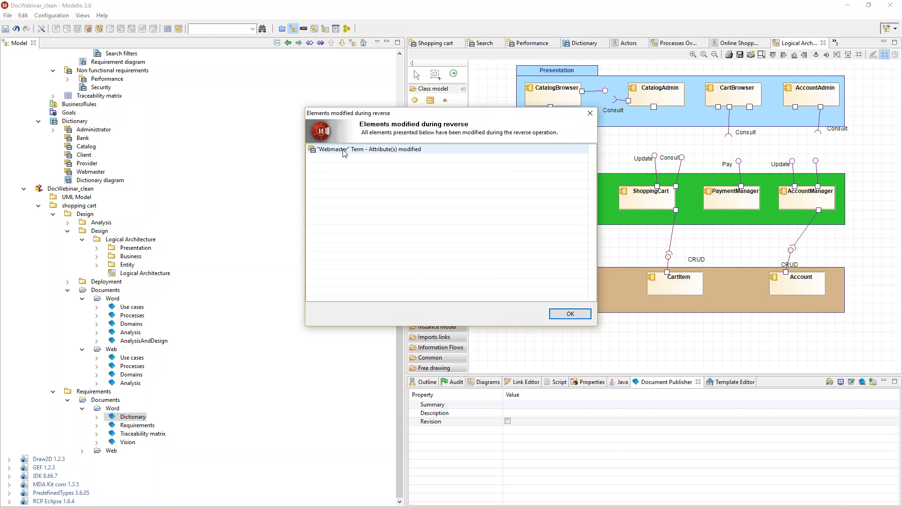
left_click(557, 316)
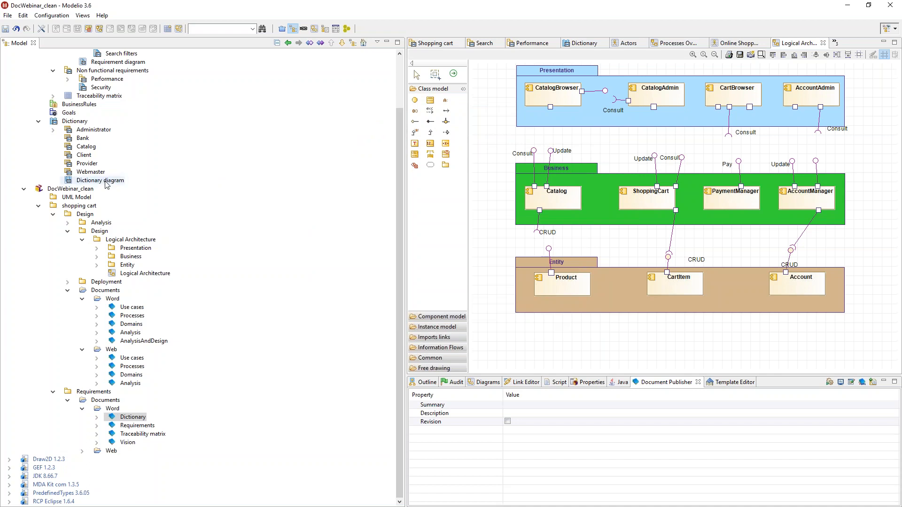
Inspect the Webmaster term's definition in the model after the reverse operation.
left_click(72, 174)
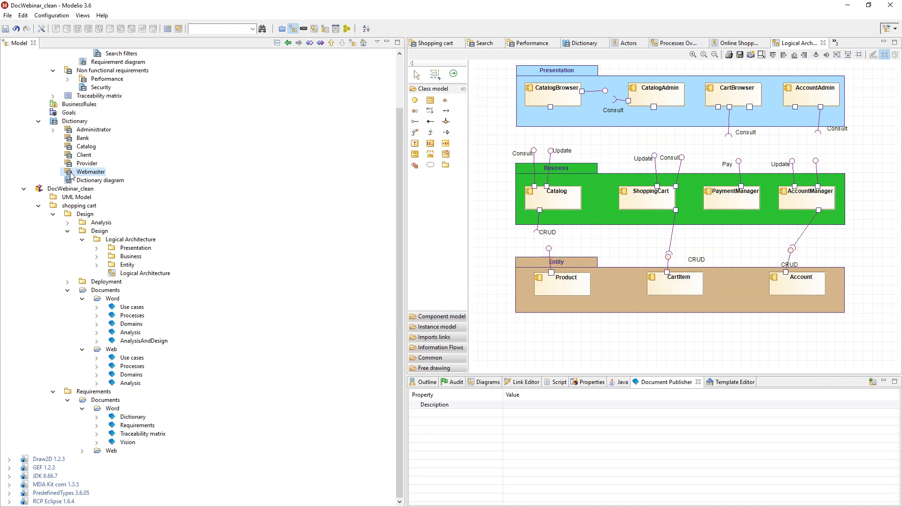
double_click(72, 174)
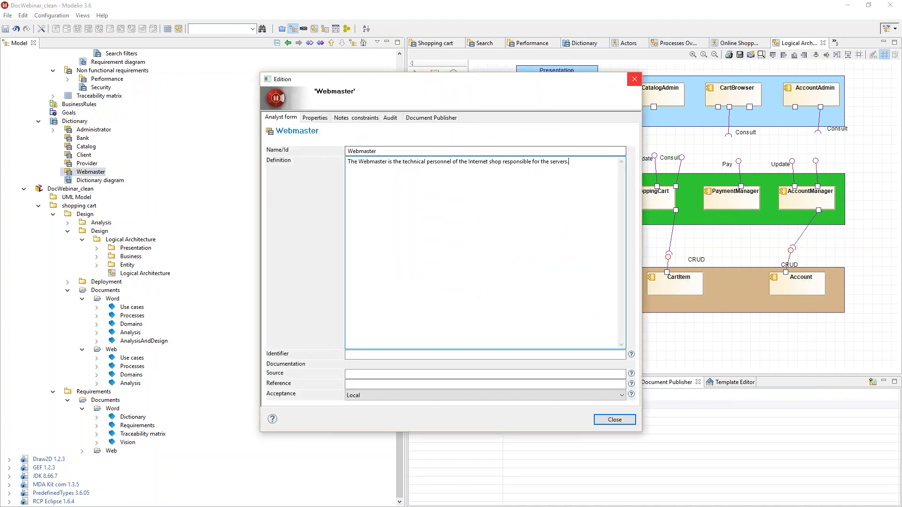
left_click(635, 80)
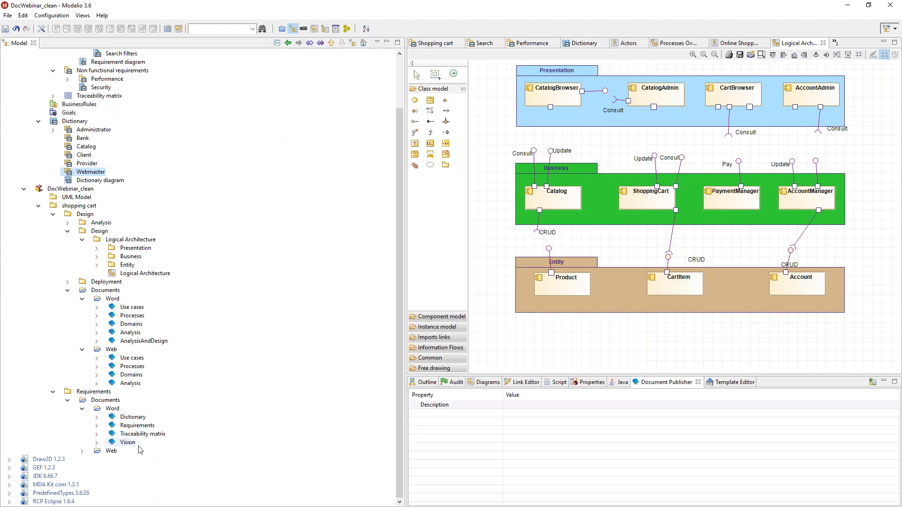
Regenerate the Dictionary document from the model and go to the Webmaster entry in its List of terms section.
left_click(134, 419)
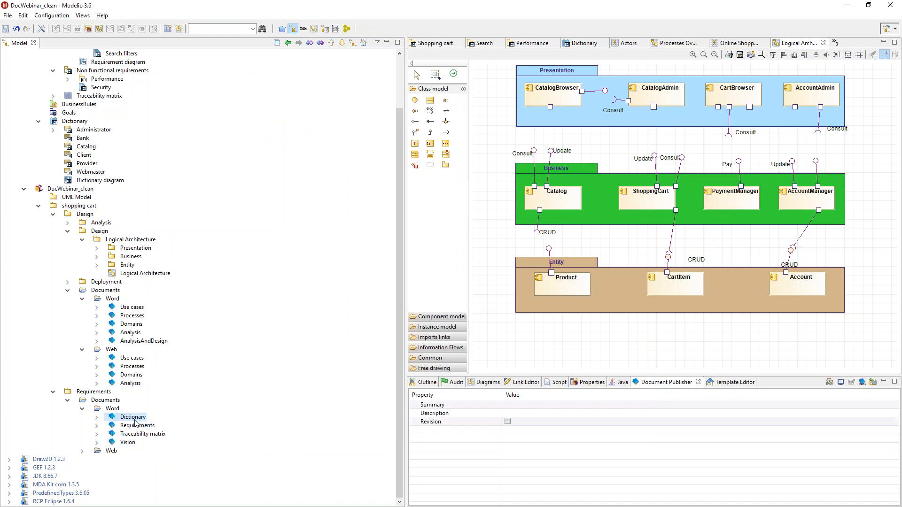
left_click(830, 383)
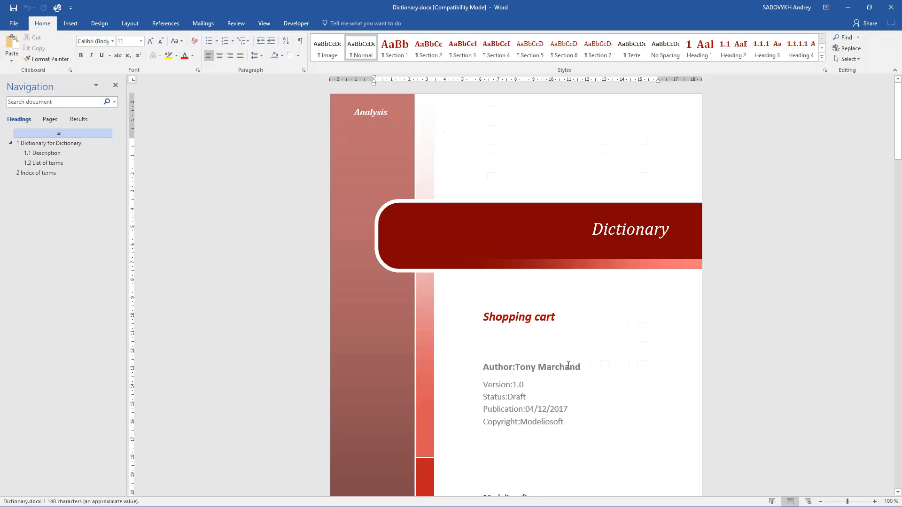
scroll(569, 361, "down", 10)
scroll(568, 359, "down", 15)
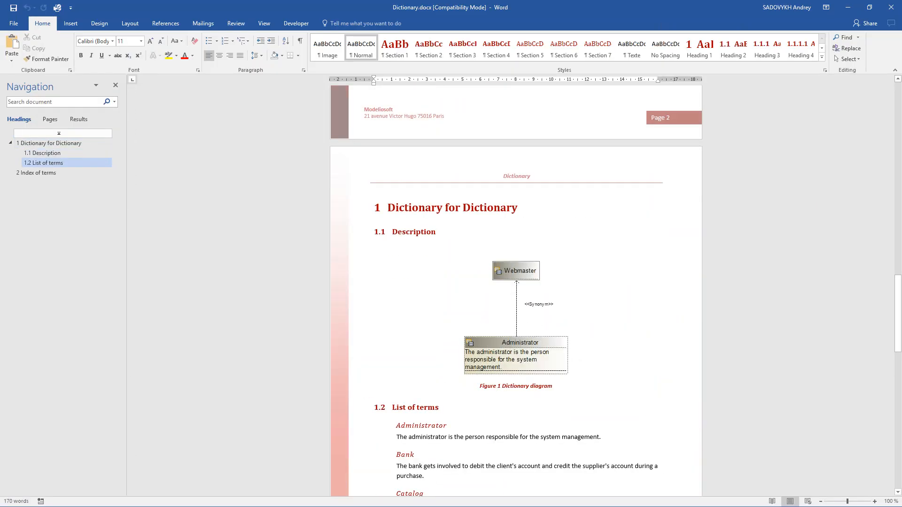
scroll(569, 357, "down", 5)
scroll(569, 358, "down", 6)
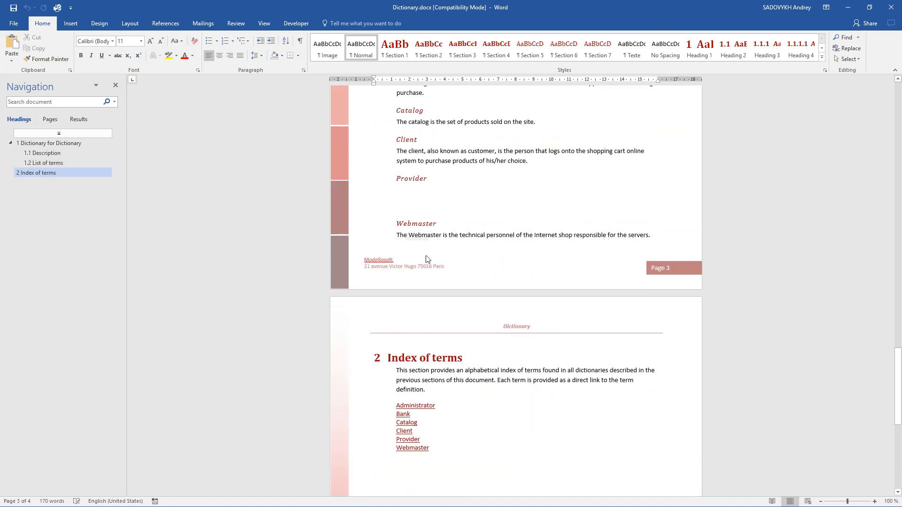
Examine which model attributes the Webmaster, Provider, Client, Administrator and Bank entries are linked to in the list of terms.
left_click(424, 224)
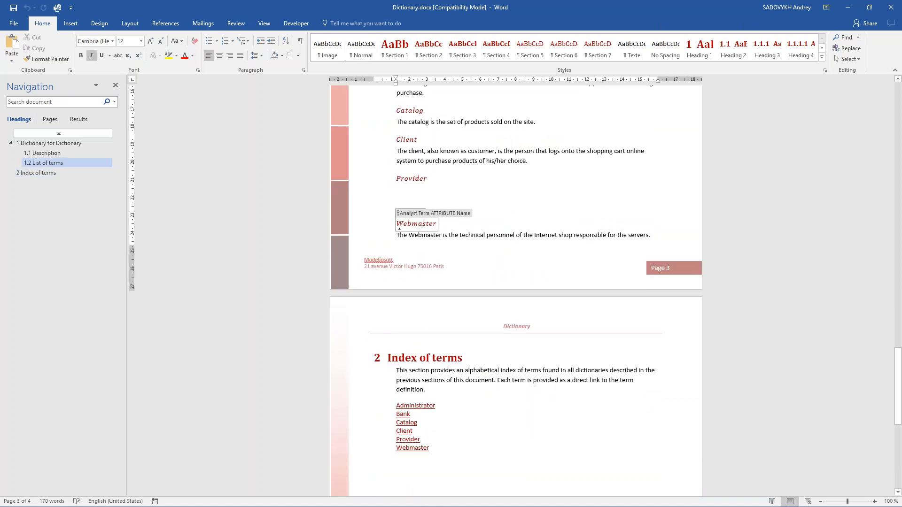
left_click(408, 180)
left_click(407, 139)
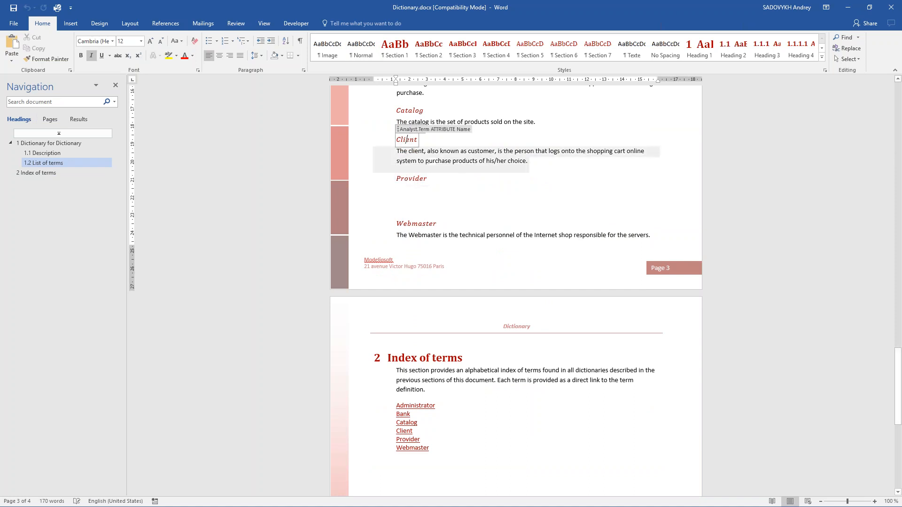
scroll(407, 140, "up", 3)
left_click(409, 201)
left_click(412, 143)
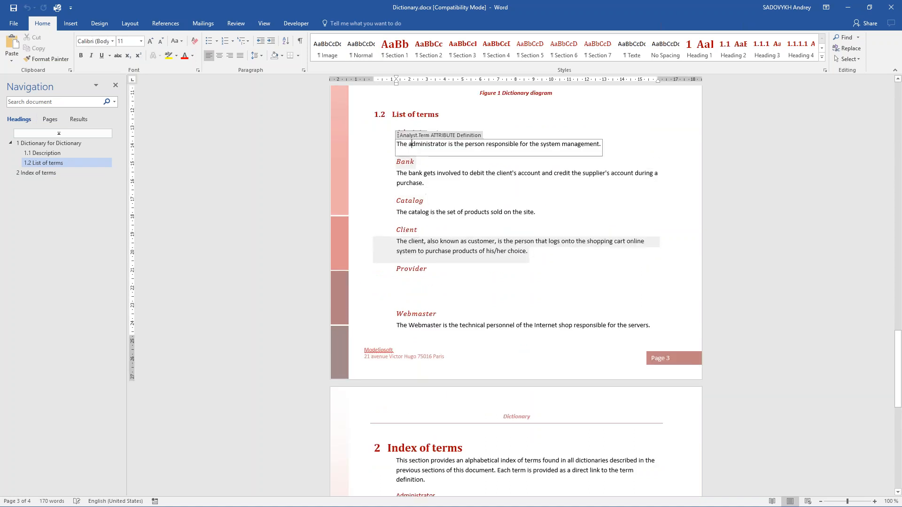
left_click(405, 162)
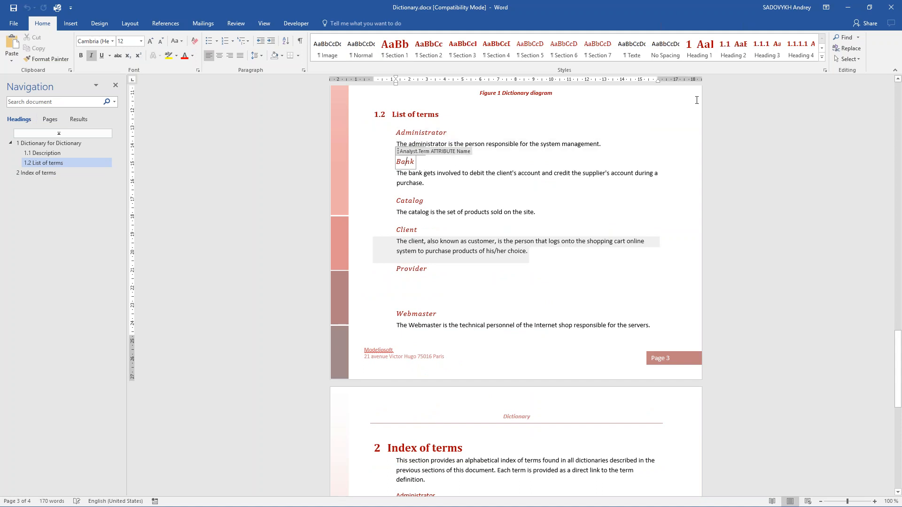
Review the regenerated document's dictionary diagram, cover page and Table of Contents page.
scroll(507, 256, "up", 1)
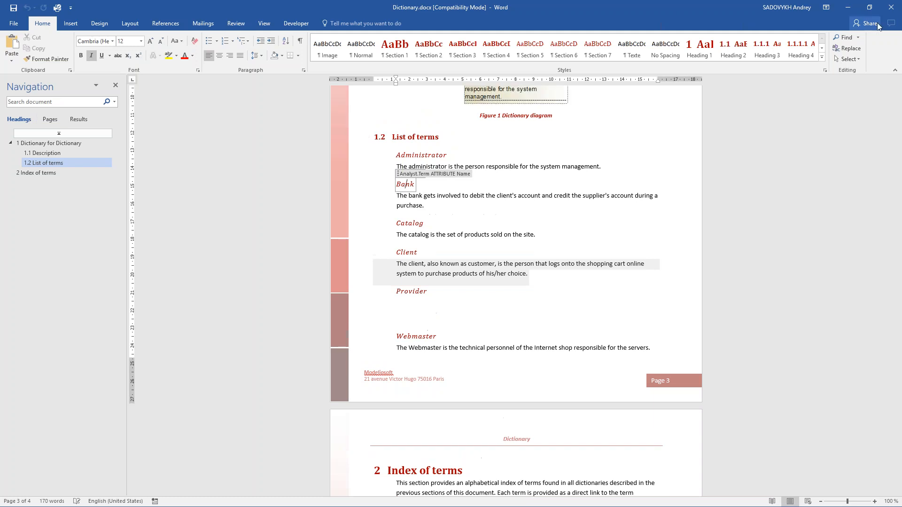
scroll(678, 201, "up", 8)
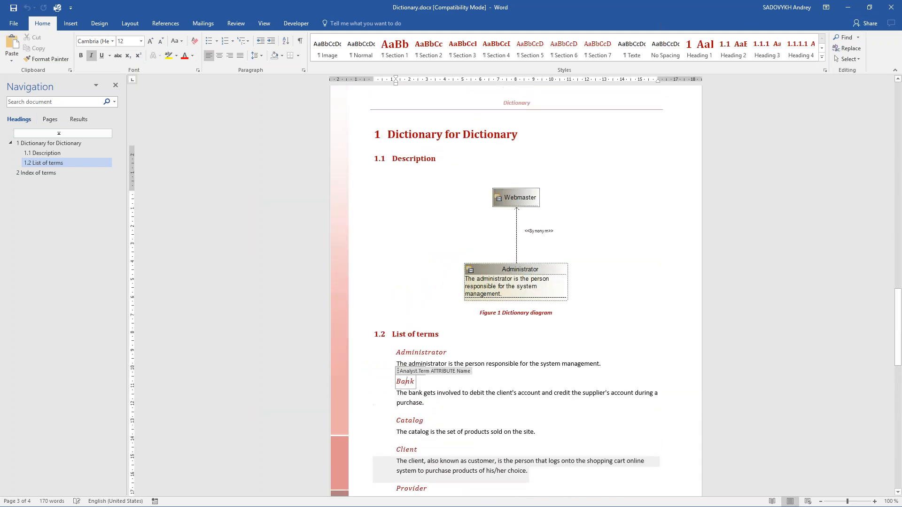
scroll(516, 292, "up", 20)
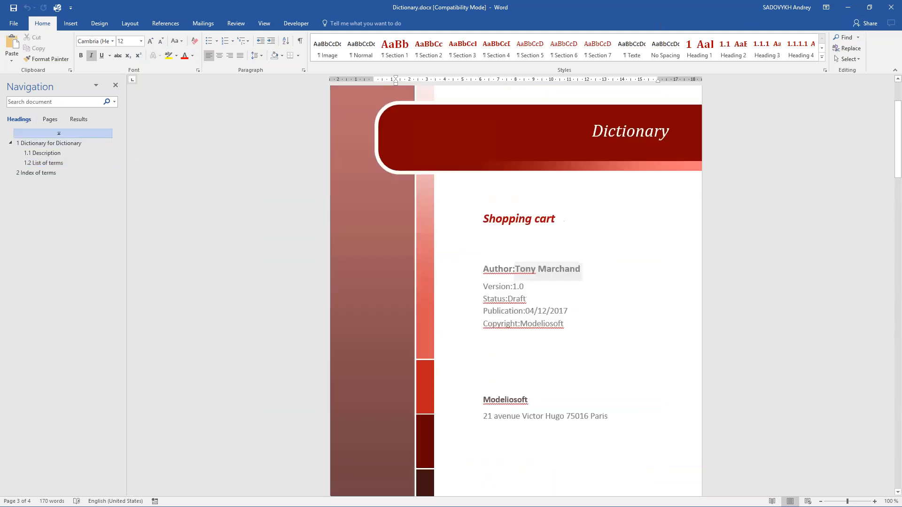
scroll(516, 291, "up", 3)
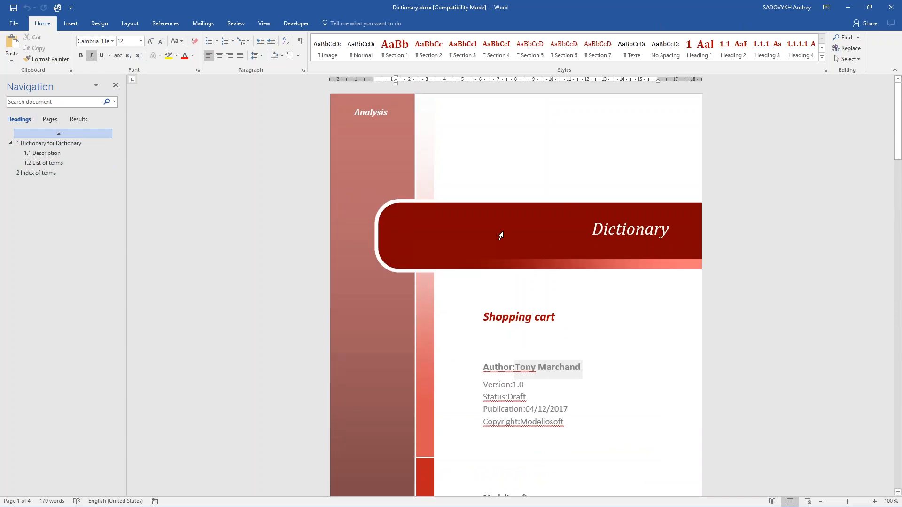
scroll(501, 235, "down", 9)
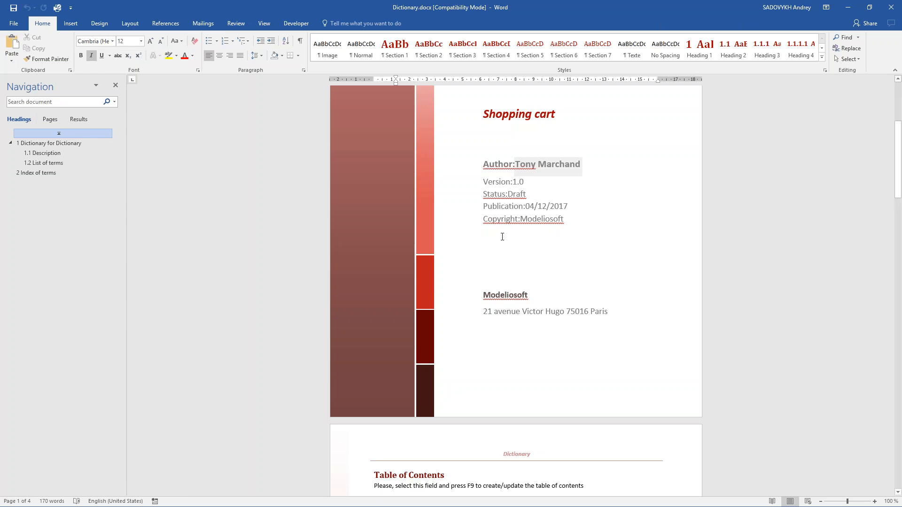
scroll(514, 240, "down", 4)
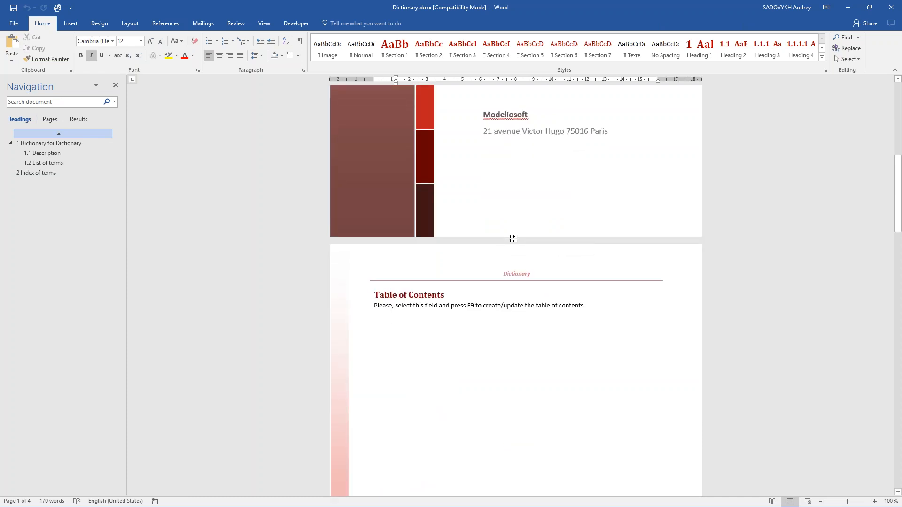
Open the style document webinar_style_test.docx from the logo folder inside C:\webinar.
key("super+e")
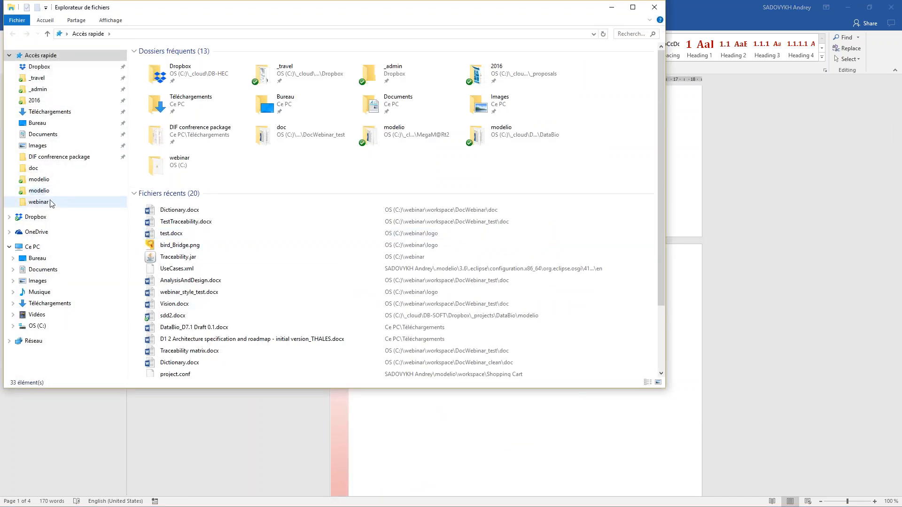
left_click(51, 202)
left_click(153, 63)
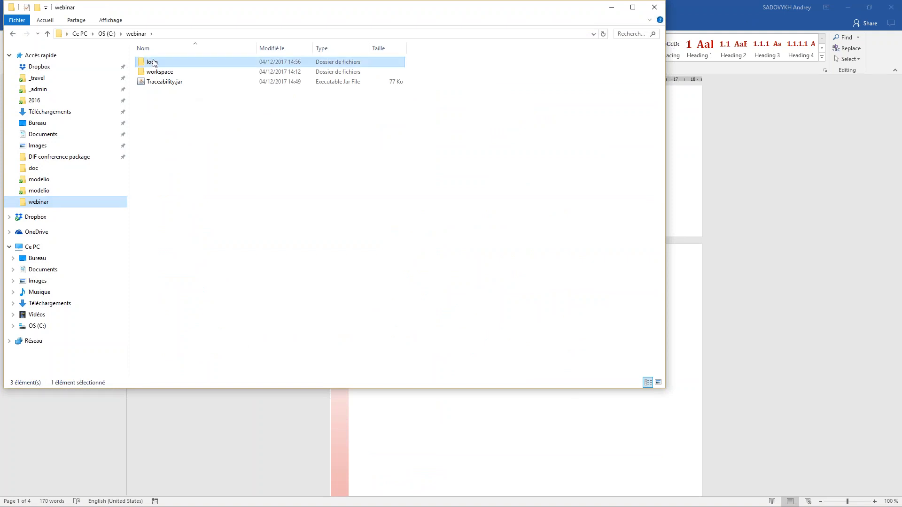
double_click(154, 63)
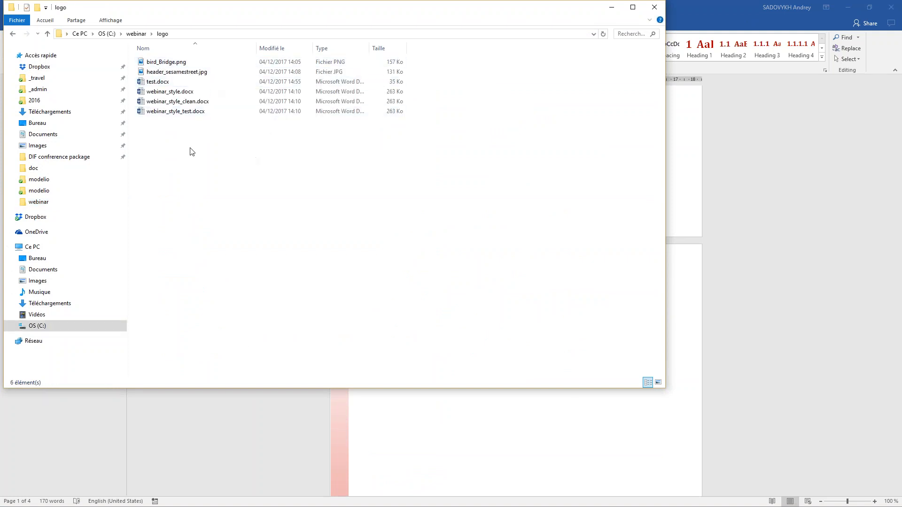
left_click(159, 115)
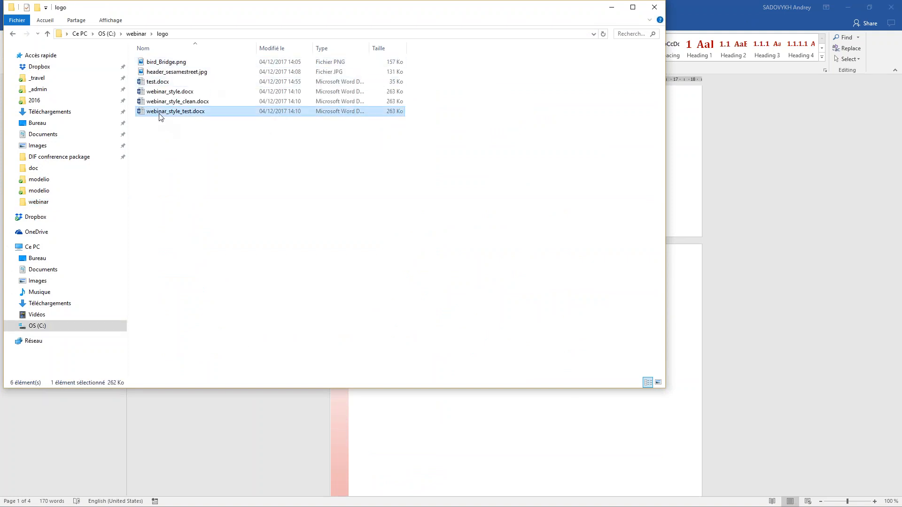
double_click(159, 115)
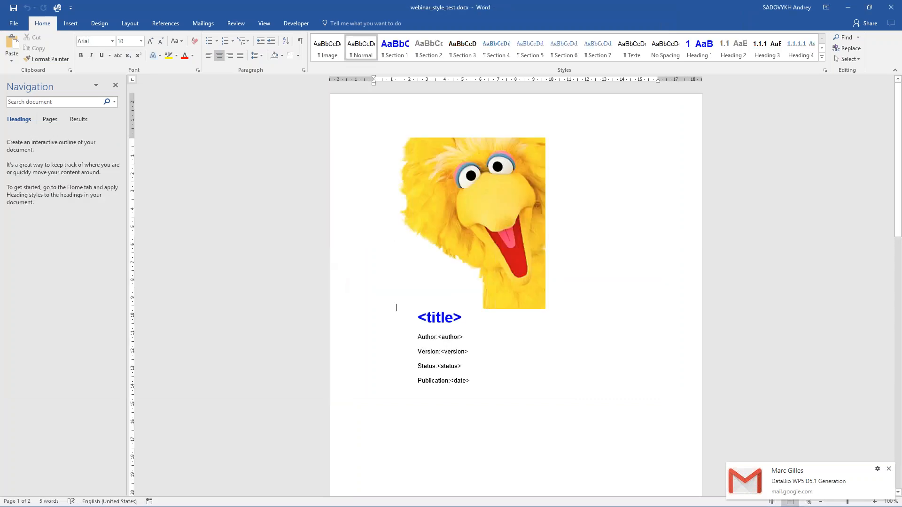
Examine the style document's cover image, title, author, version, status and date placeholders, and the footer on its second page.
left_click(458, 224)
scroll(357, 299, "down", 5)
scroll(357, 299, "down", 10)
scroll(356, 300, "up", 12)
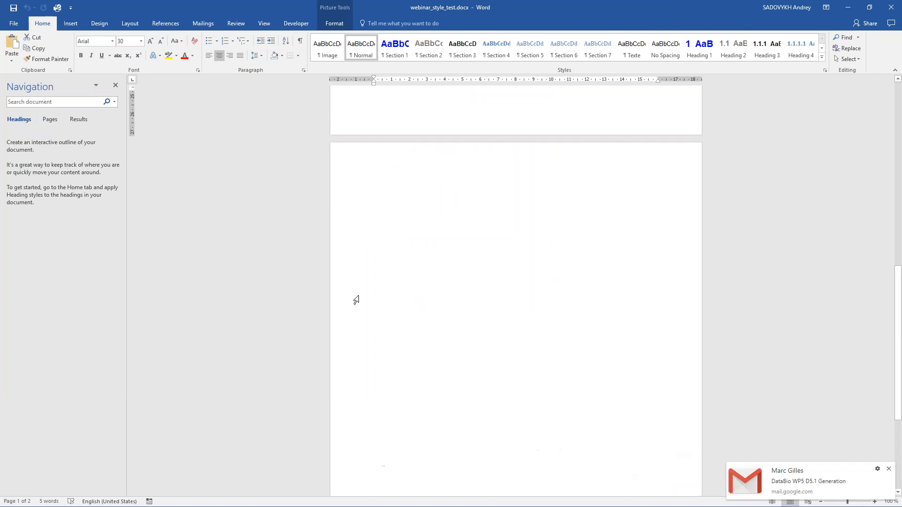
scroll(355, 300, "down", 2)
left_click(527, 343)
scroll(527, 343, "down", 1)
scroll(526, 343, "up", 3)
scroll(527, 344, "up", 10)
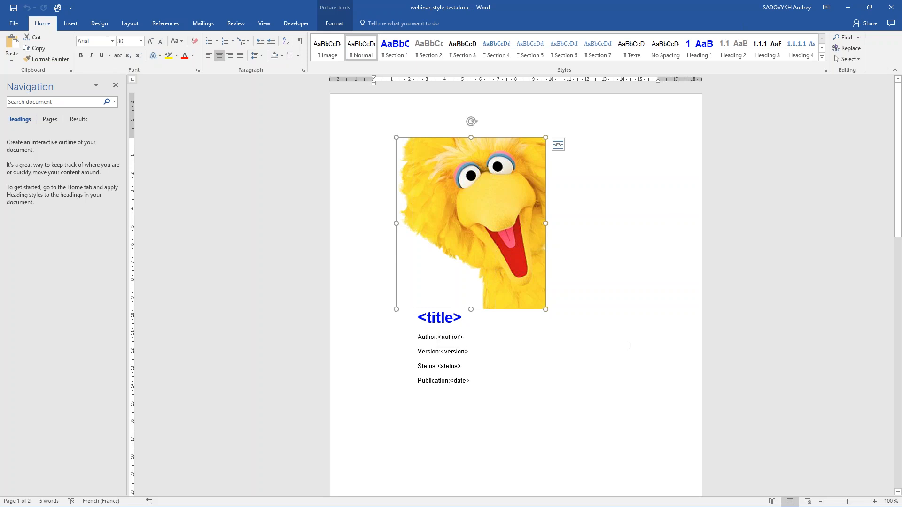
scroll(599, 401, "down", 13)
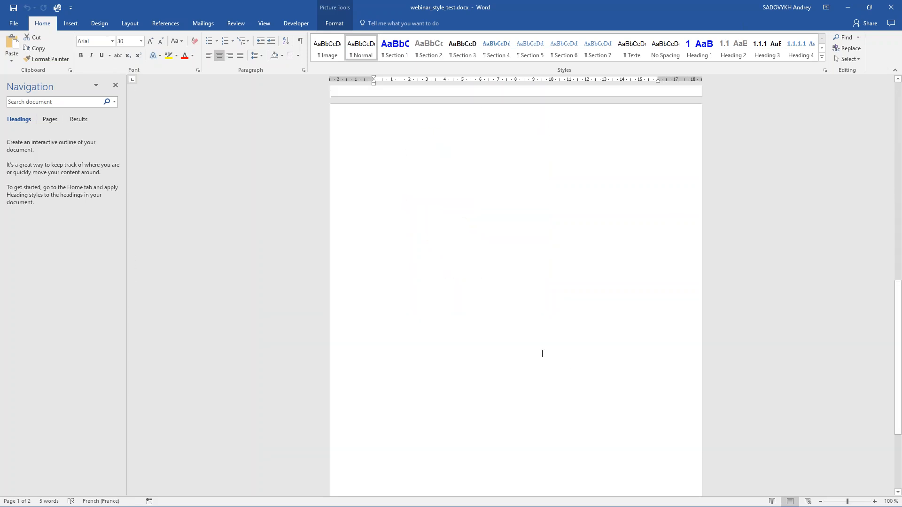
scroll(544, 353, "down", 1)
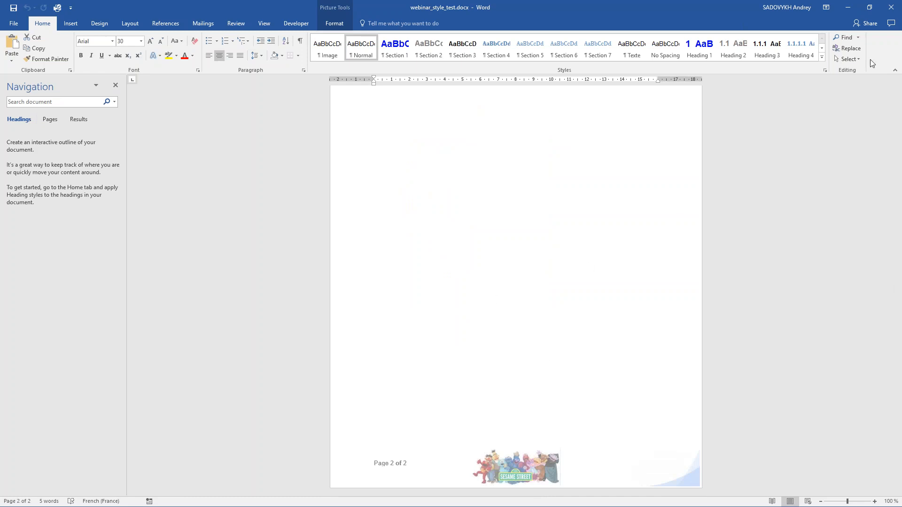
Close the style document, the generated Dictionary document and the file explorer window to return to Modelio.
left_click(890, 13)
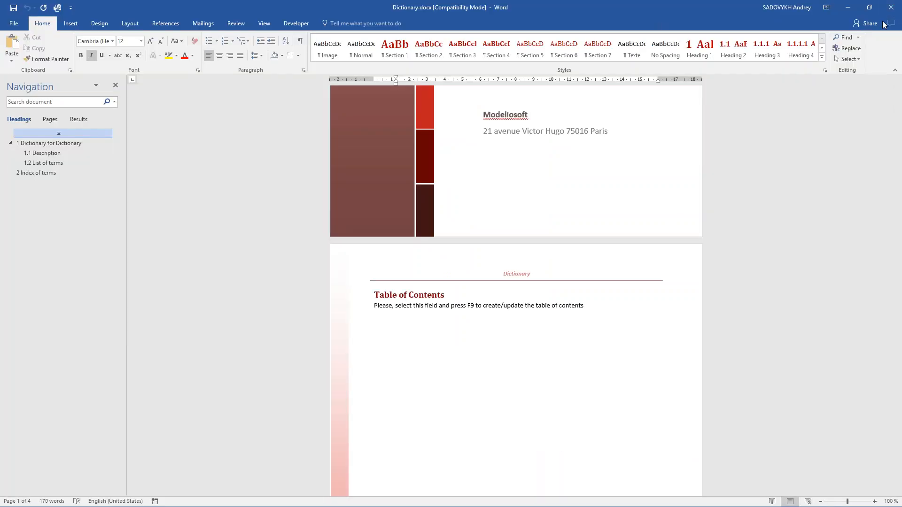
left_click(891, 11)
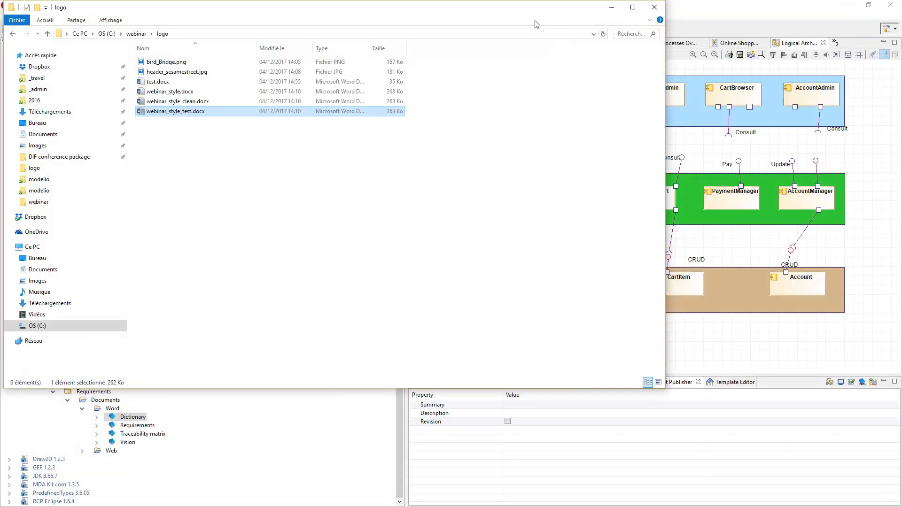
left_click(652, 9)
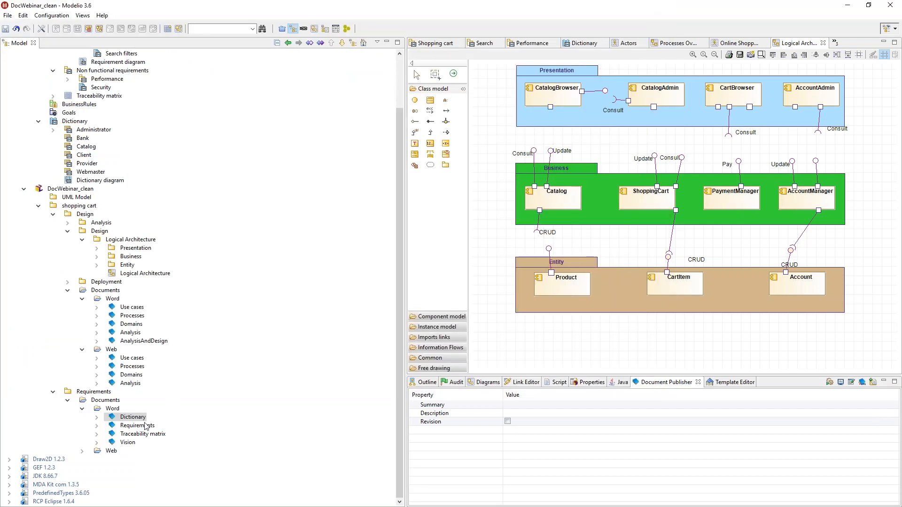
Set the stylesheet of the Dictionary document under Requirements to C:\webinar\logo\webinar_style.docx.
left_click(853, 384)
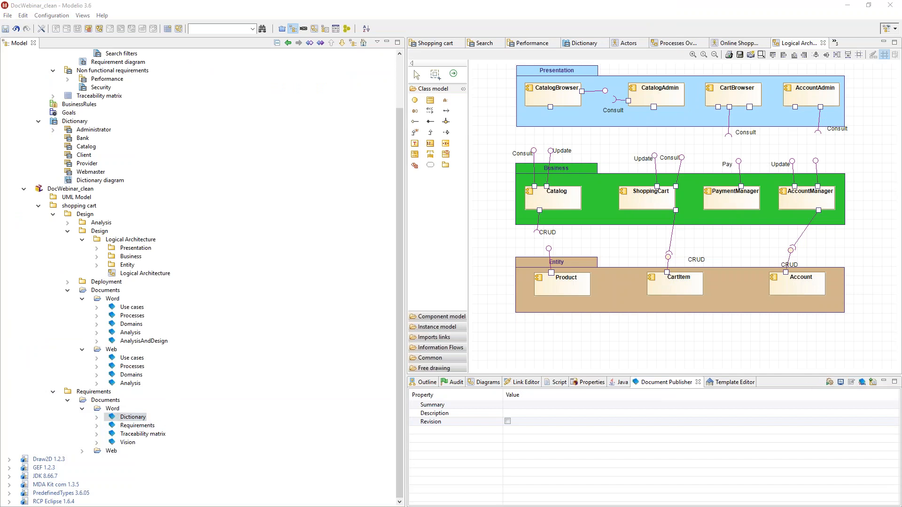
double_click(112, 417)
left_click_drag(246, 177, 538, 45)
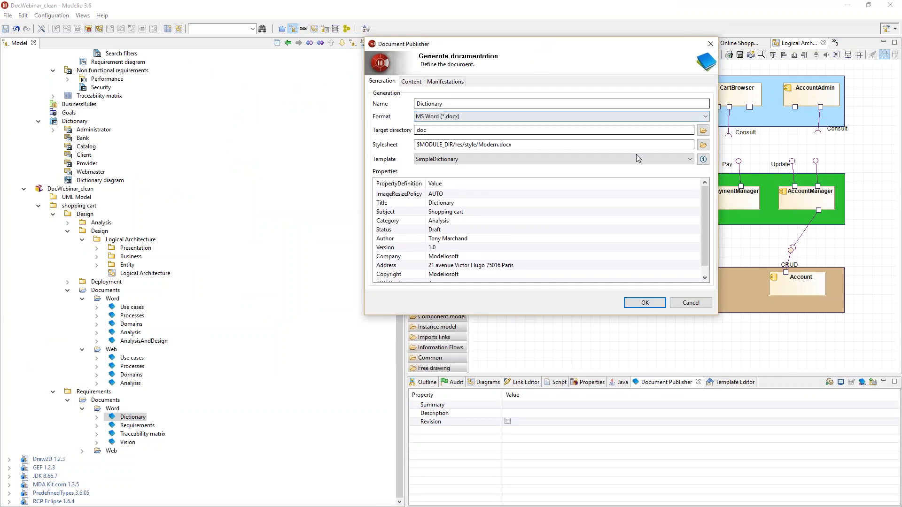
left_click(704, 146)
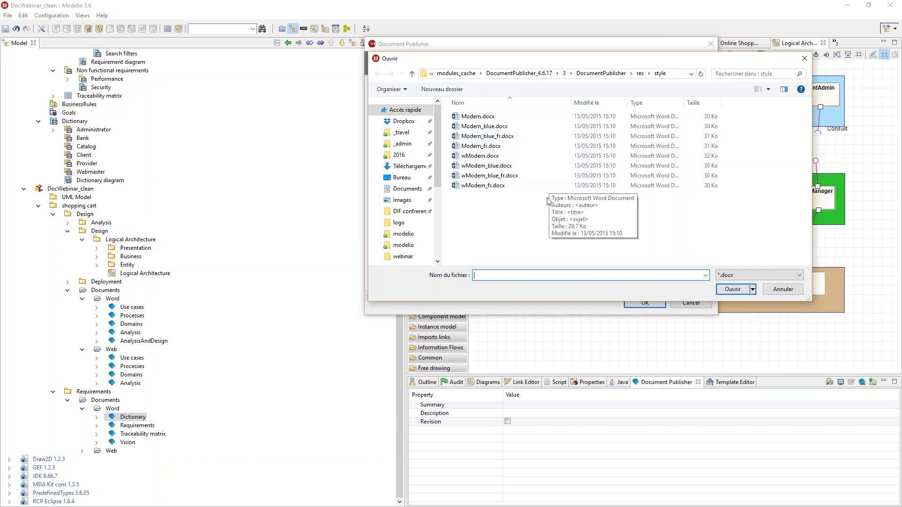
left_click(404, 256)
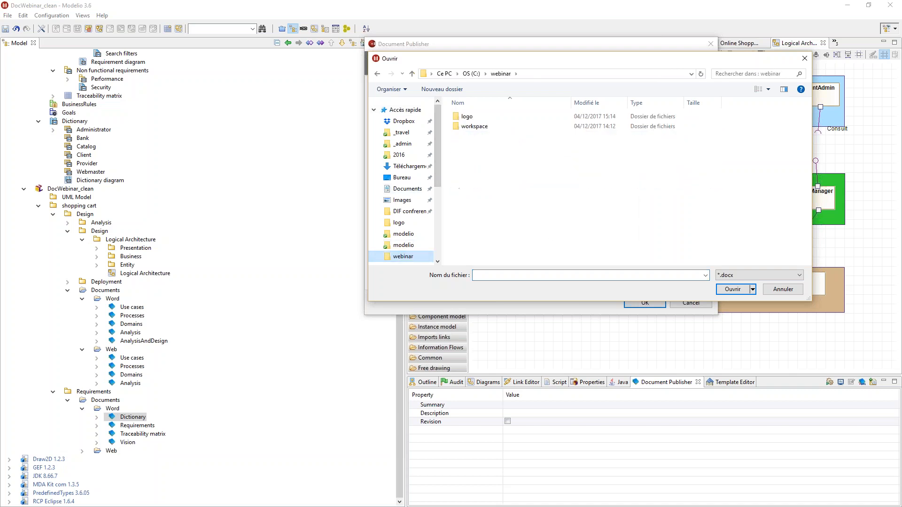
double_click(465, 117)
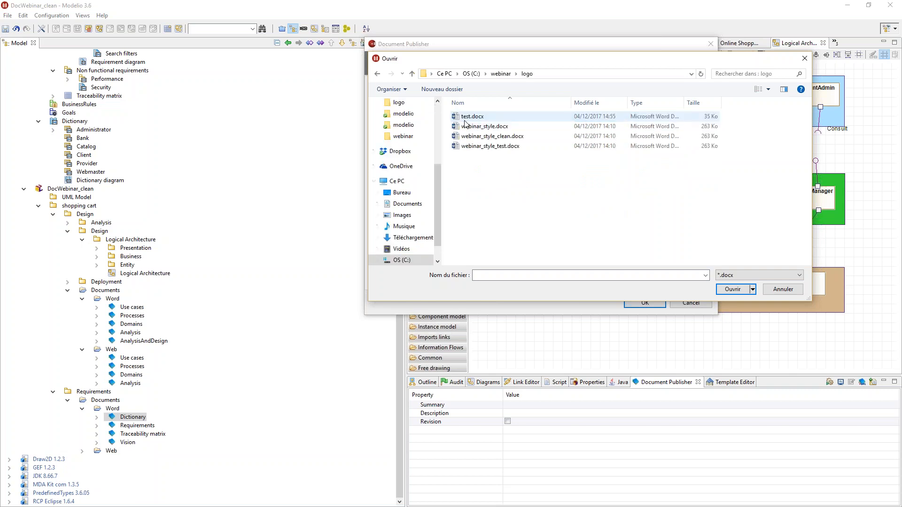
double_click(489, 127)
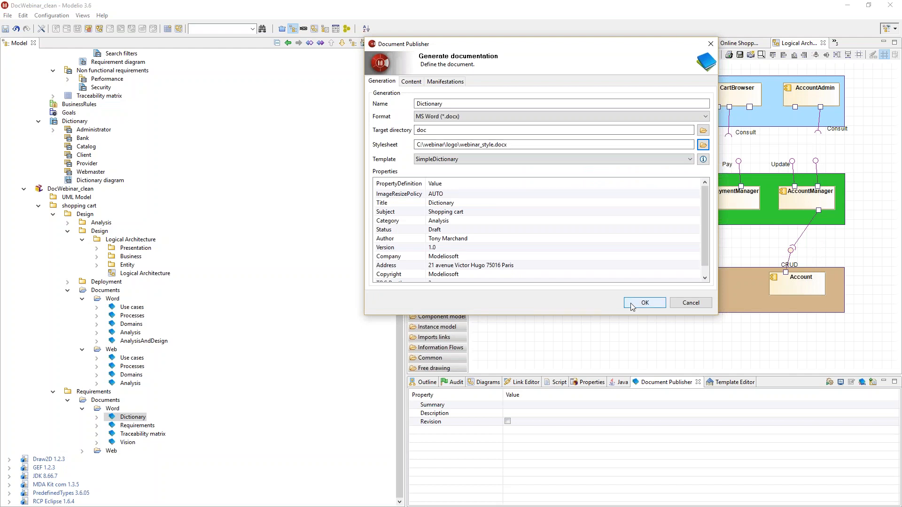
left_click(632, 306)
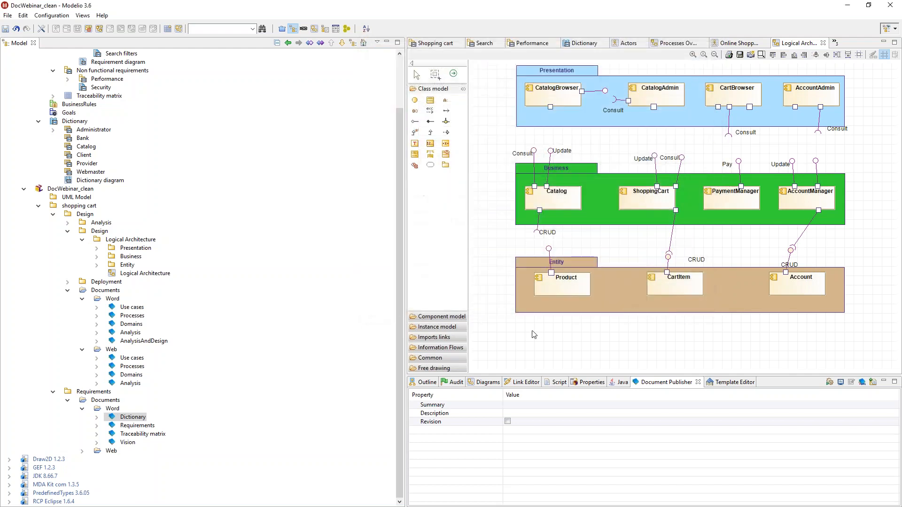
Generate the Dictionary document with its custom stylesheet and review the cover, Table of Contents, list and index of terms.
left_click(830, 384)
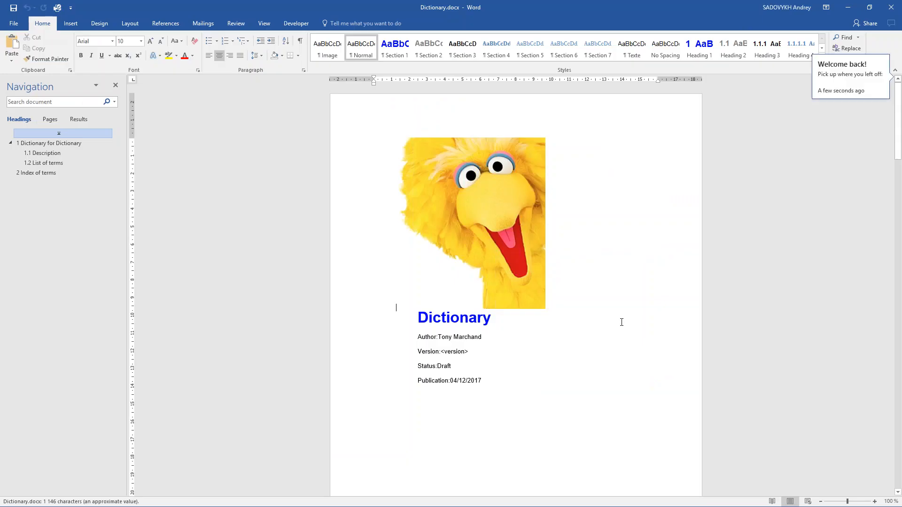
scroll(548, 353, "down", 15)
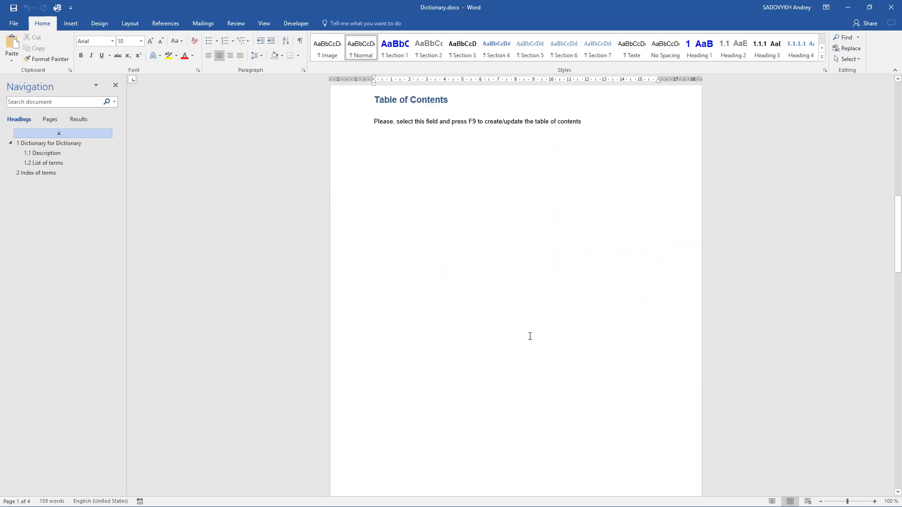
scroll(531, 335, "down", 10)
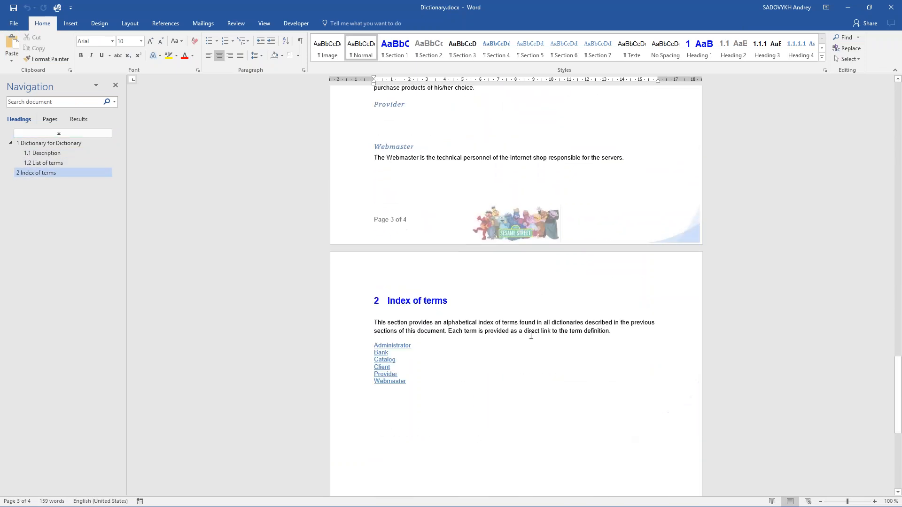
scroll(531, 335, "up", 4)
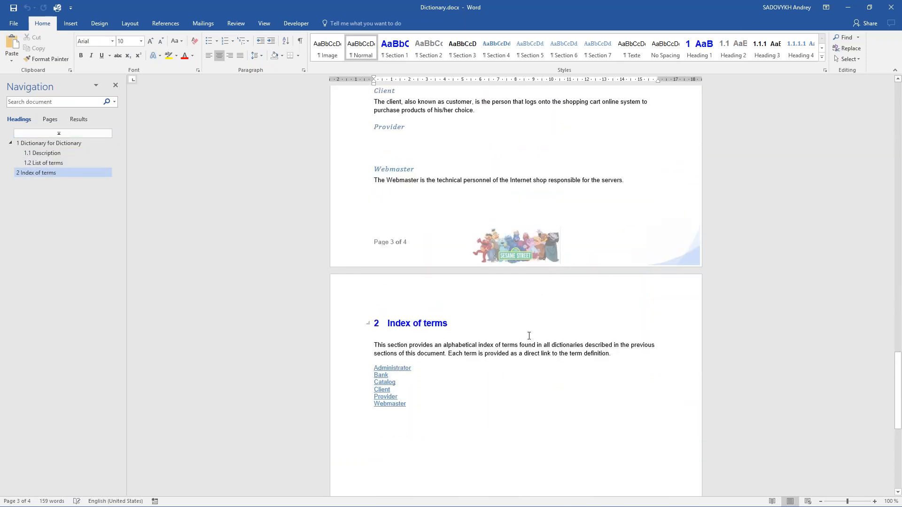
scroll(529, 335, "down", 1)
scroll(526, 334, "up", 5)
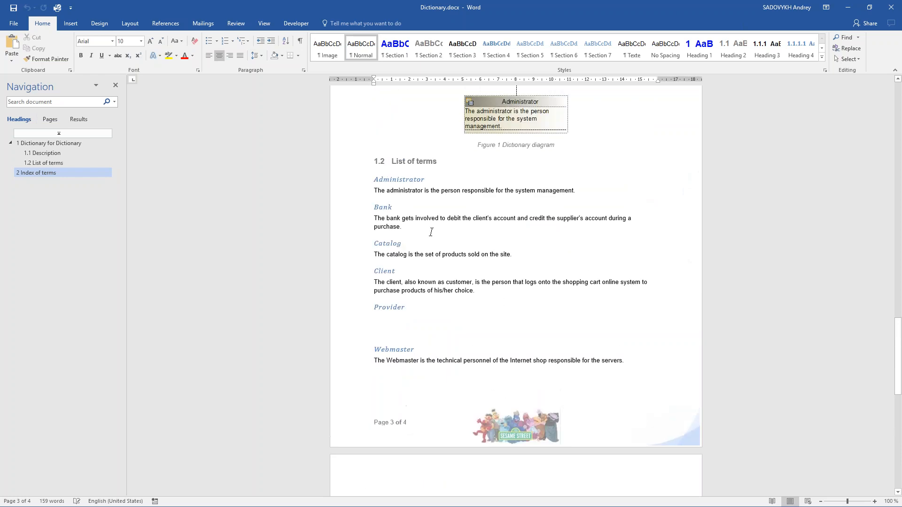
Check which model attributes the Administrator, Bank, Catalog, Client and Webmaster definitions are linked to, and close the document.
left_click(433, 215)
left_click(438, 191)
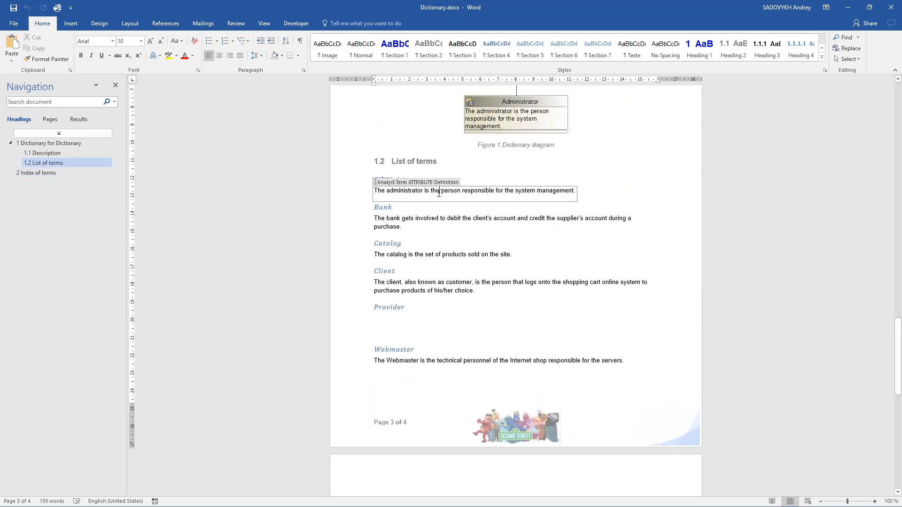
left_click(434, 219)
left_click(435, 254)
left_click(438, 290)
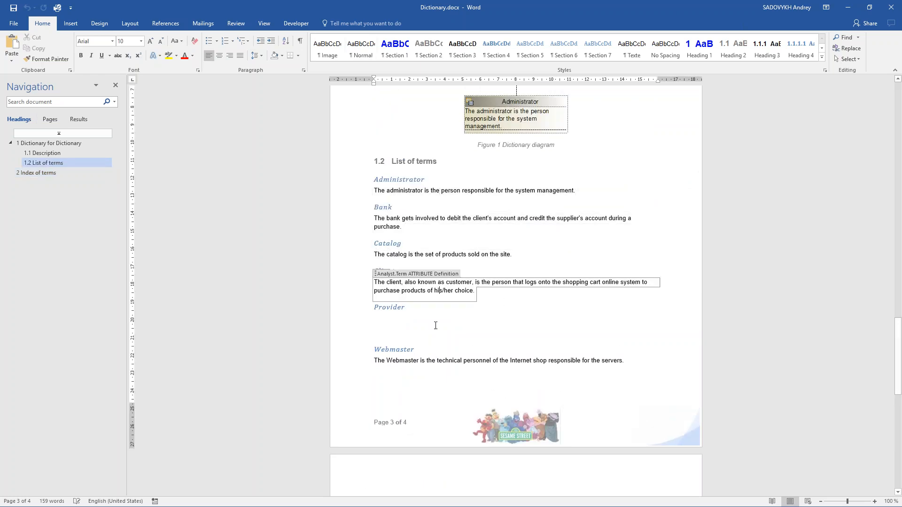
left_click(433, 359)
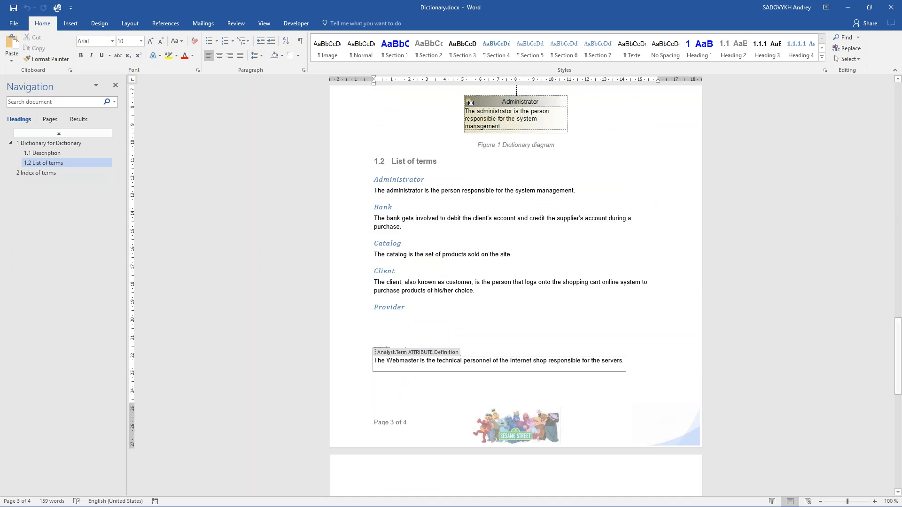
left_click(892, 11)
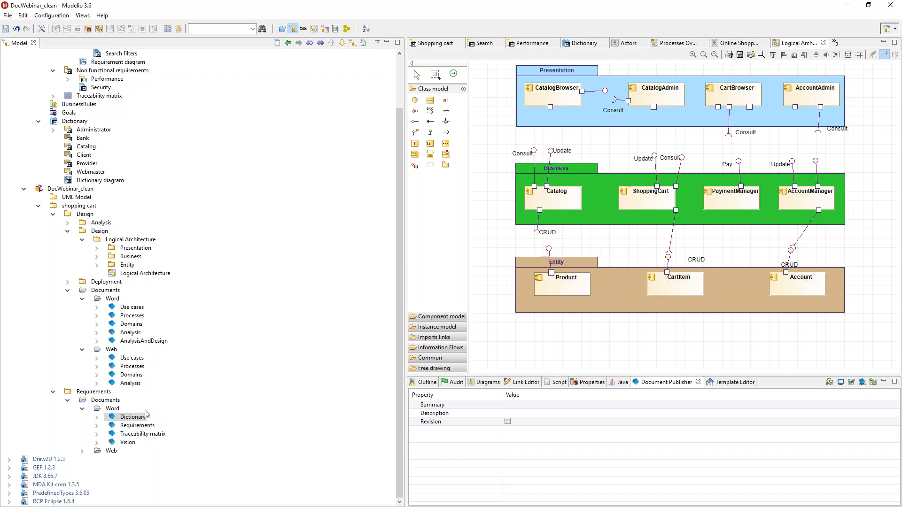
Collapse the Design documents folder and the Requirements package, and rename the UML Model package as testing.
left_click(68, 291)
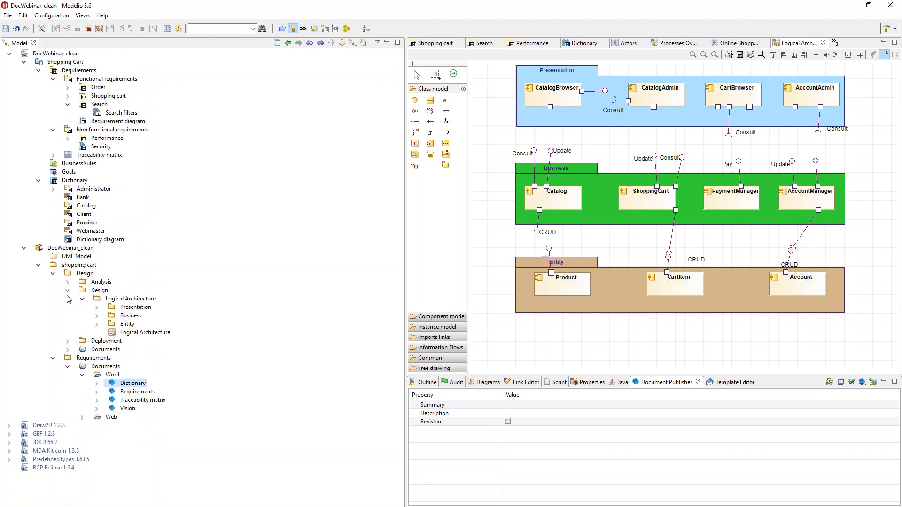
left_click(53, 359)
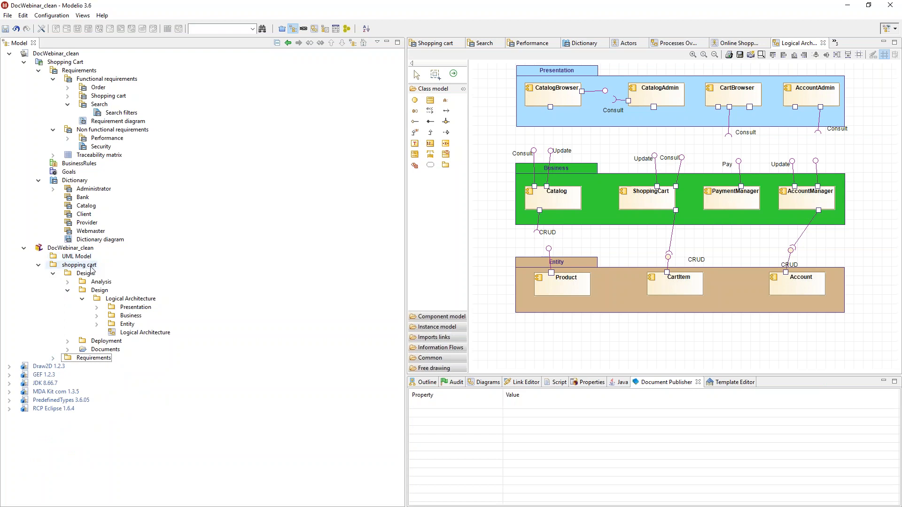
left_click(74, 257)
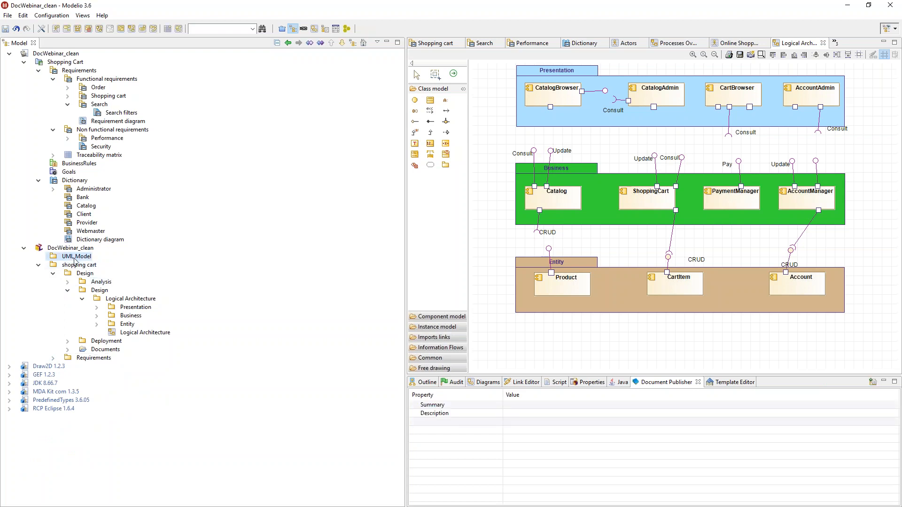
left_click(75, 259)
type("testing")
key("Return")
Create a Document Publisher document folder in the testing package and select it in the model tree.
right_click(72, 259)
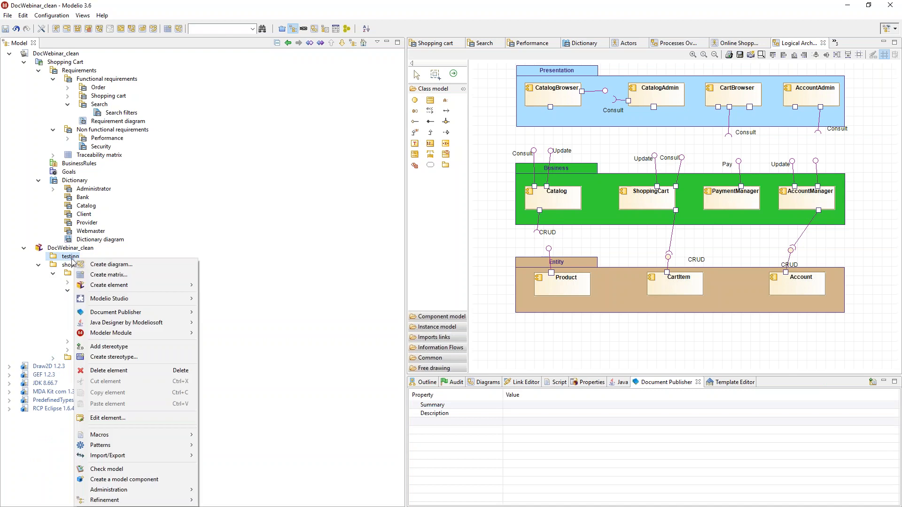
mouse_move(122, 312)
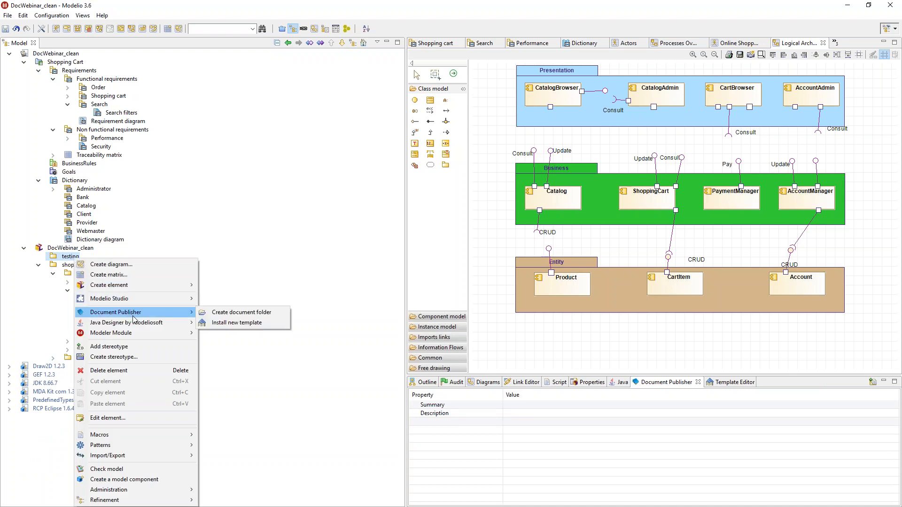
left_click(209, 315)
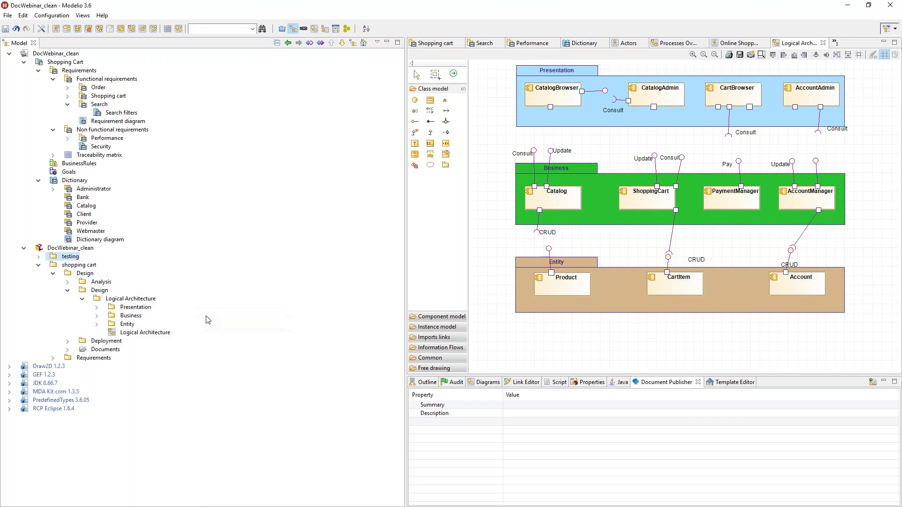
left_click(39, 256)
left_click(90, 265)
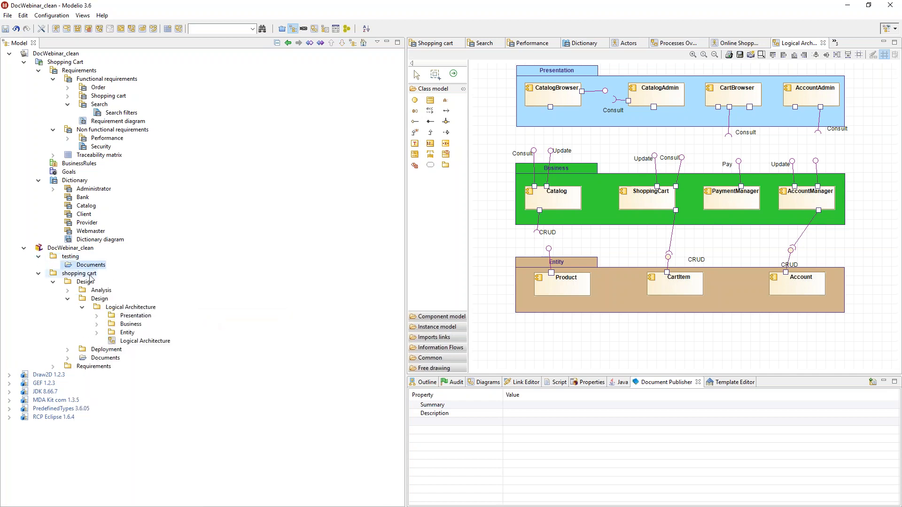
Rename the testing package's document folder as webinar docs and start creating a Document Publisher document inside it.
type("webinar docs")
key("Return")
right_click(93, 266)
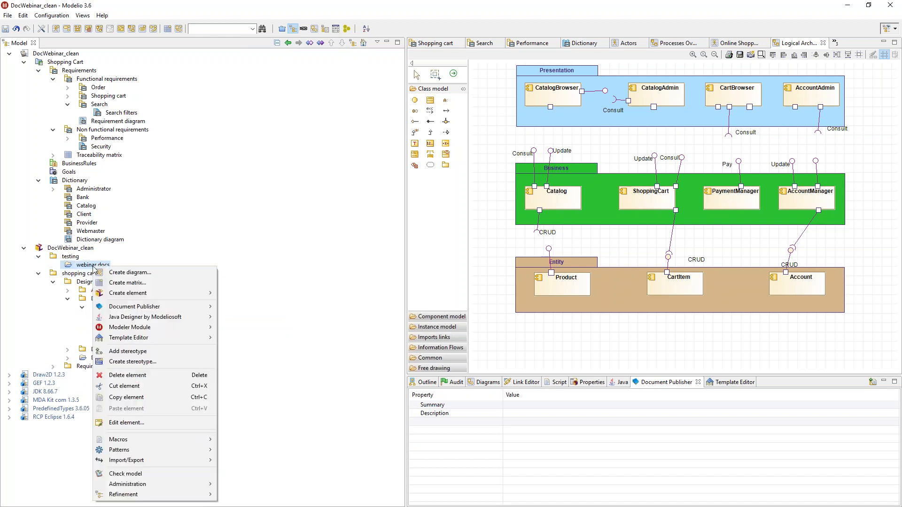
mouse_move(155, 307)
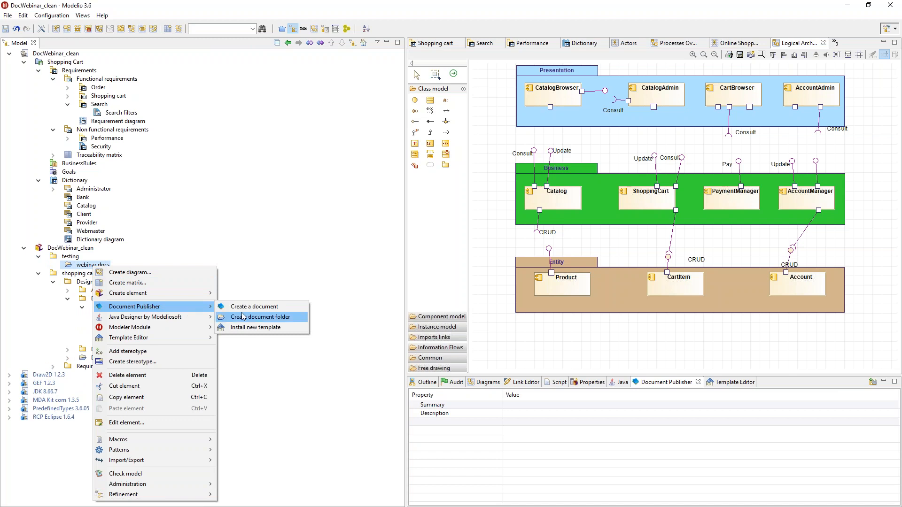
left_click(248, 307)
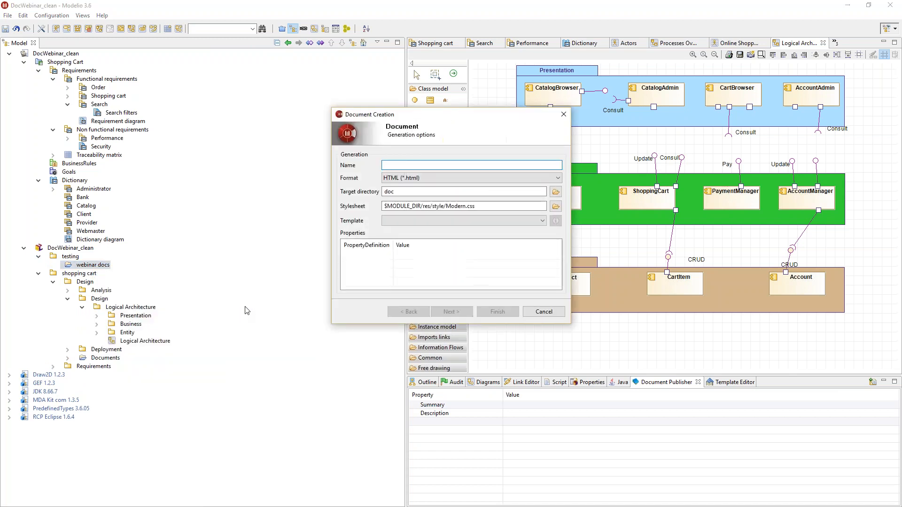
Name the new document Analysis and assign it the AnalysisAndDesign template.
type("Analysis")
left_click(400, 224)
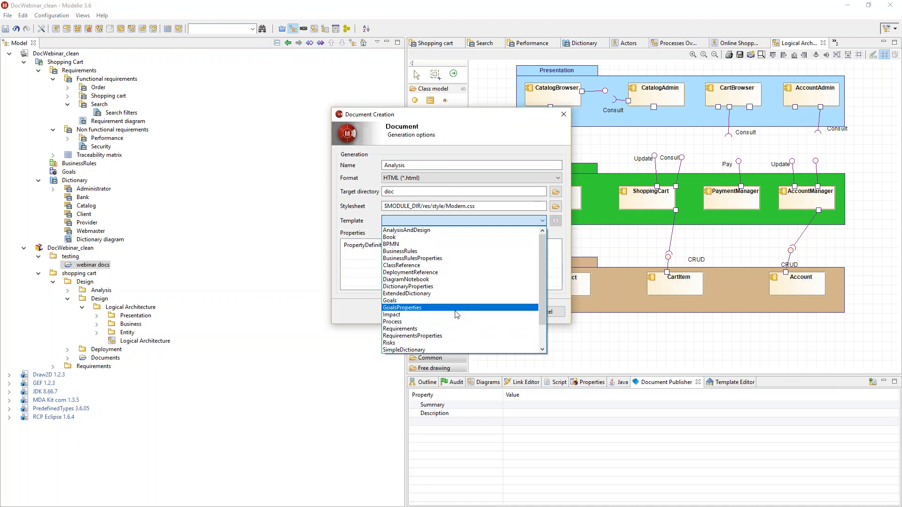
left_click(412, 231)
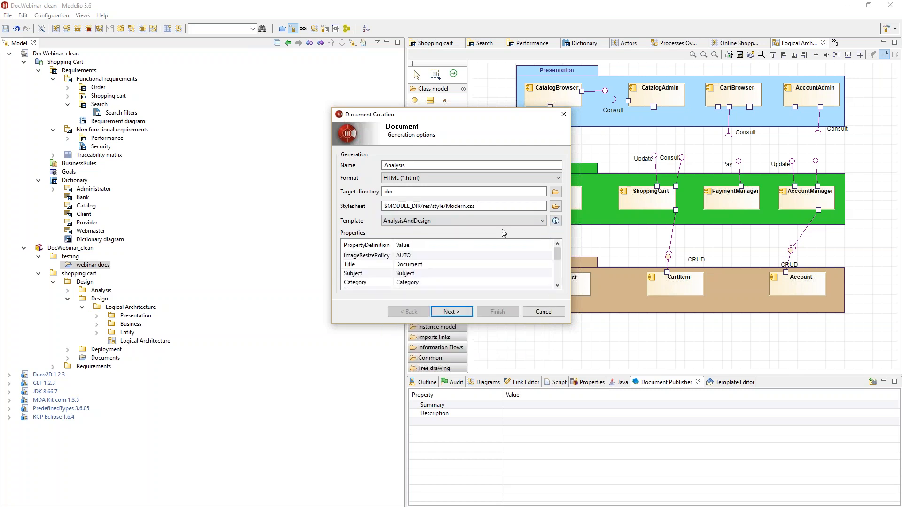
Set the document's format to MS Word (*.docx) with stylesheet C:\webinar\logo\webinar_style.docx, and proceed to the choice of included model elements.
left_click(556, 207)
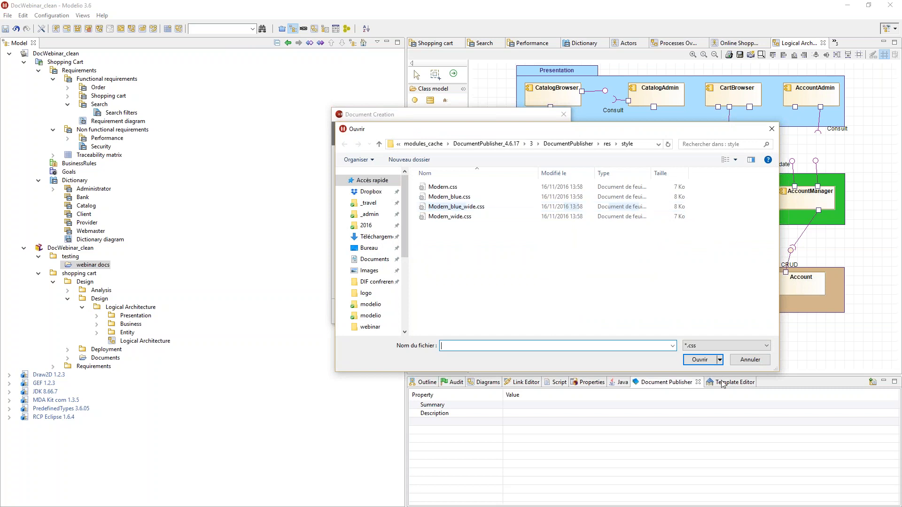
left_click(751, 359)
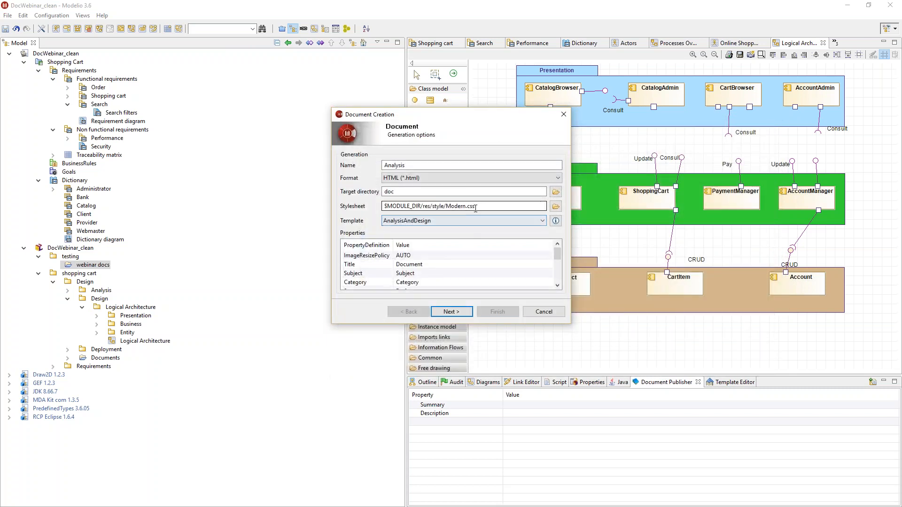
left_click(415, 180)
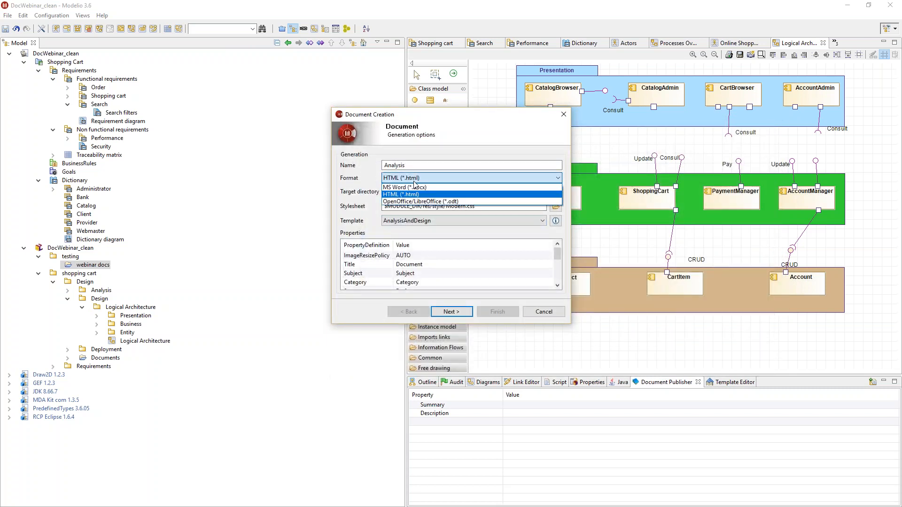
left_click(410, 188)
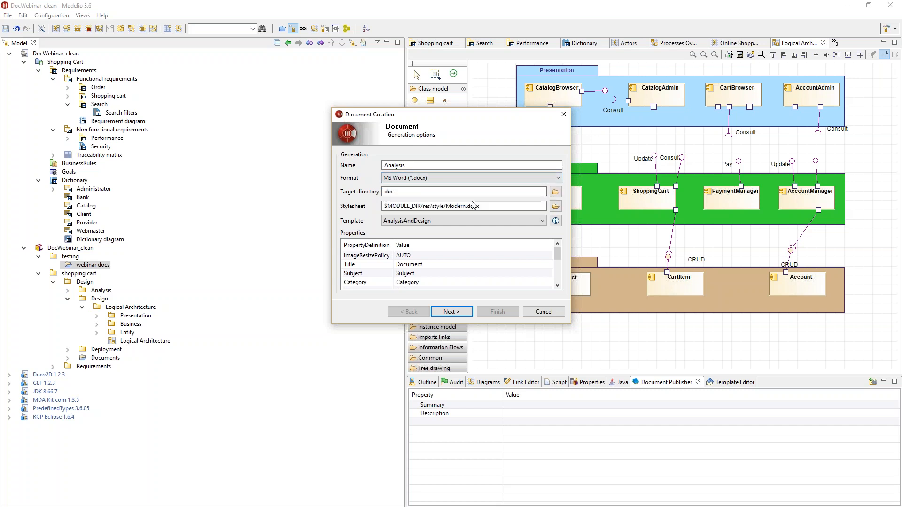
left_click(556, 206)
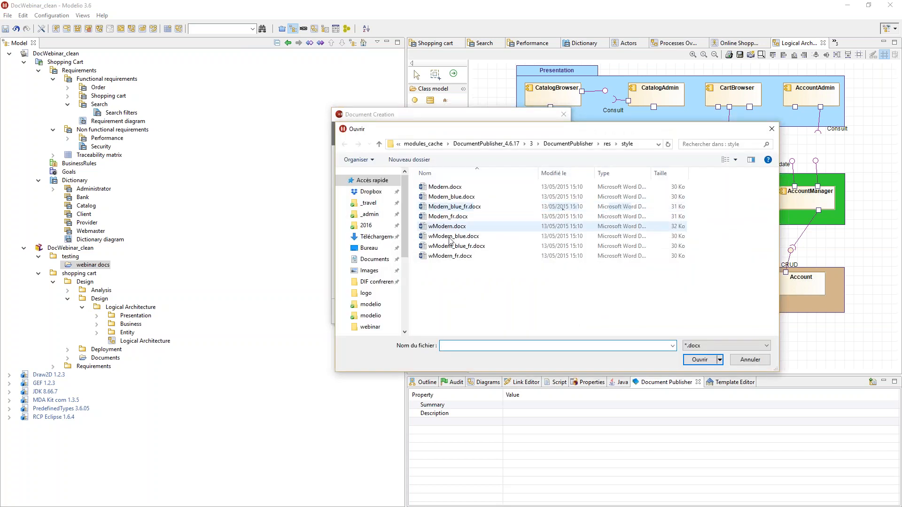
left_click(370, 326)
double_click(444, 187)
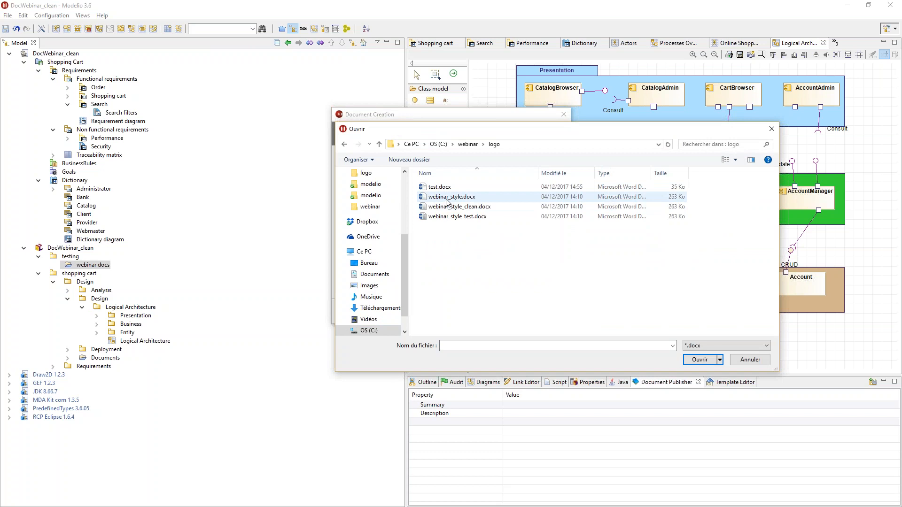
left_click(449, 198)
left_click(700, 359)
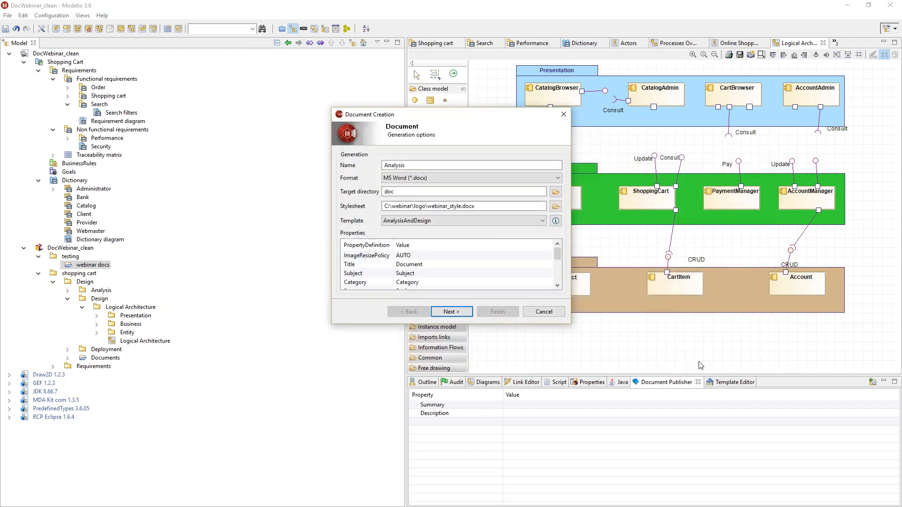
left_click(450, 311)
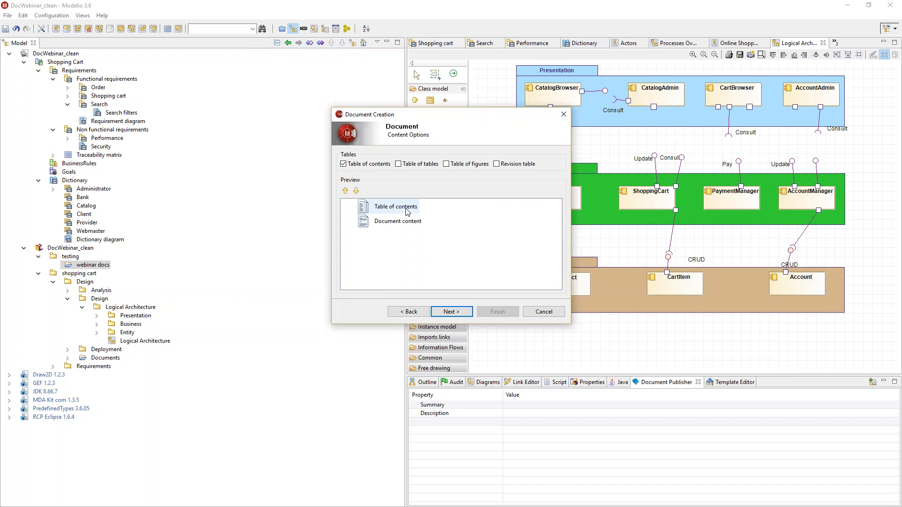
left_click(450, 311)
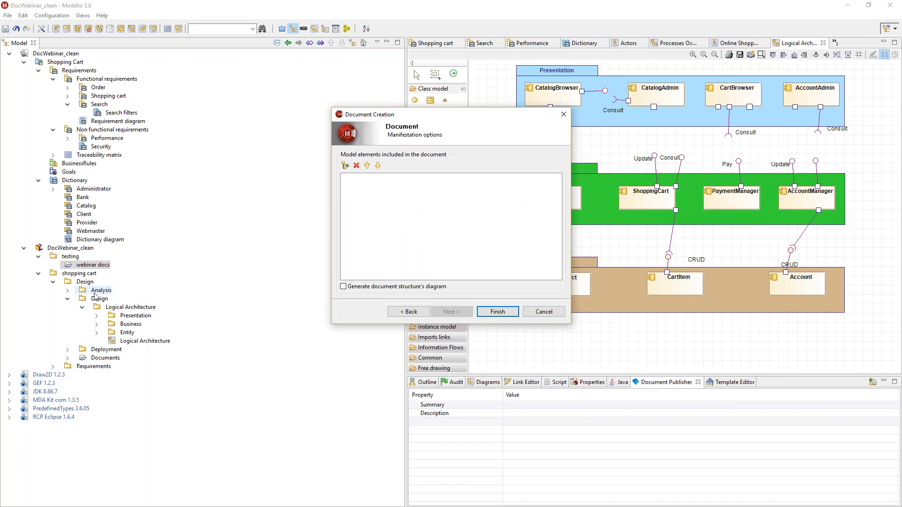
left_click_drag(94, 294, 397, 240)
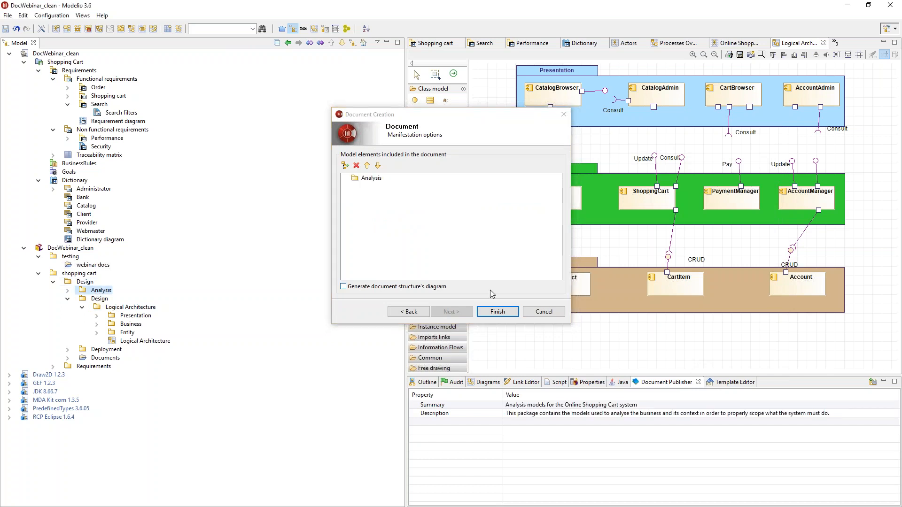
left_click(357, 167)
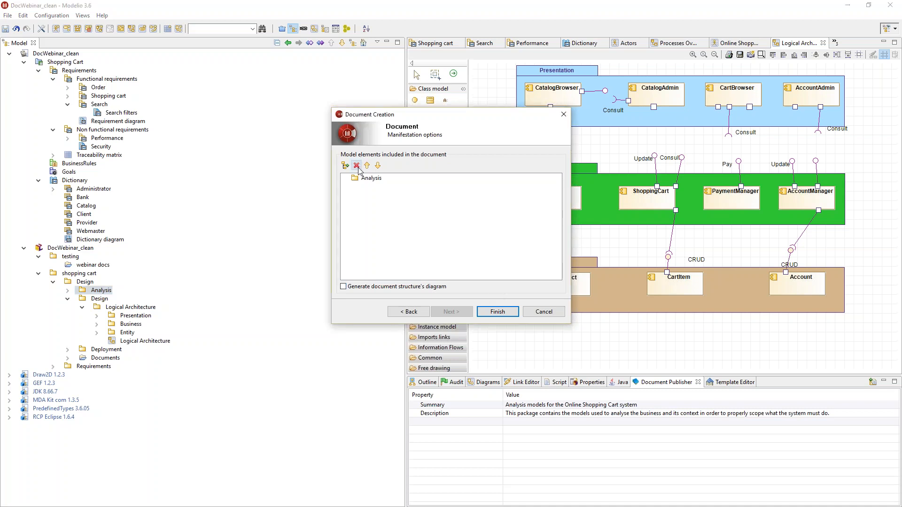
left_click(364, 179)
left_click(357, 166)
Include the shopping cart's top-level Design package in the document and finish creating it.
left_click_drag(85, 281, 401, 268)
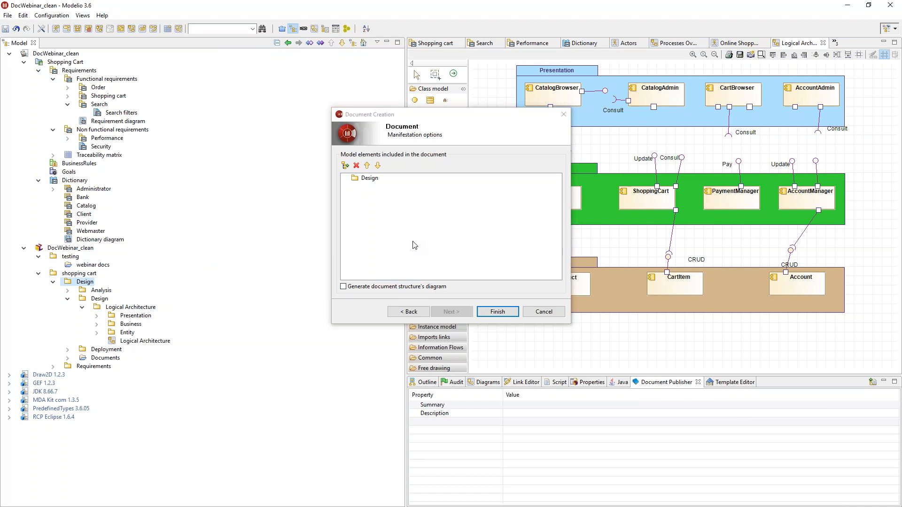
left_click(497, 312)
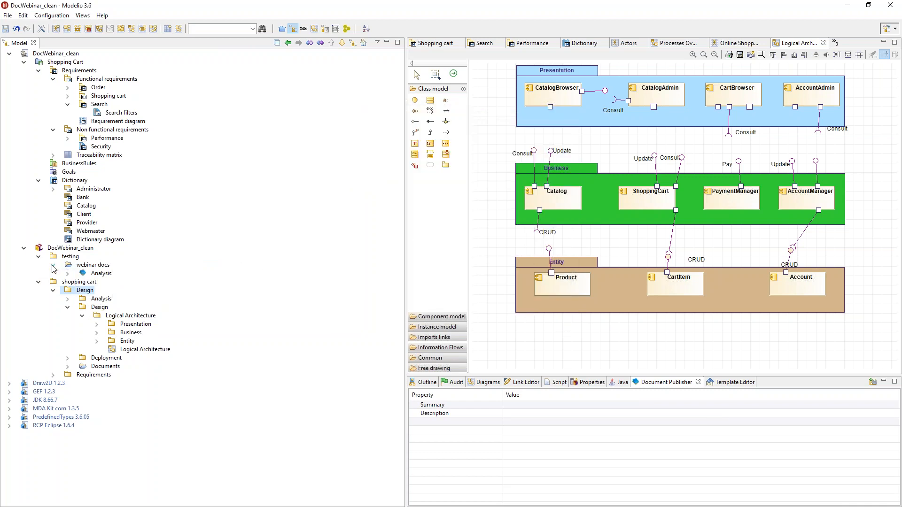
Open the Analysis document's generation settings from the webinar docs folder and change its name to WebinarAnalysis.
left_click(101, 275)
left_click(102, 274)
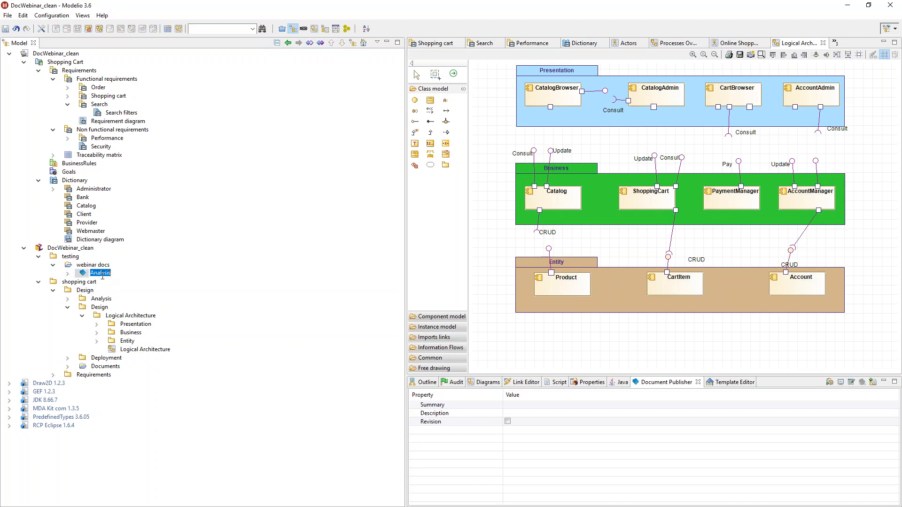
key("Escape")
left_click_drag(0, 202, 380, 78)
left_click(270, 135)
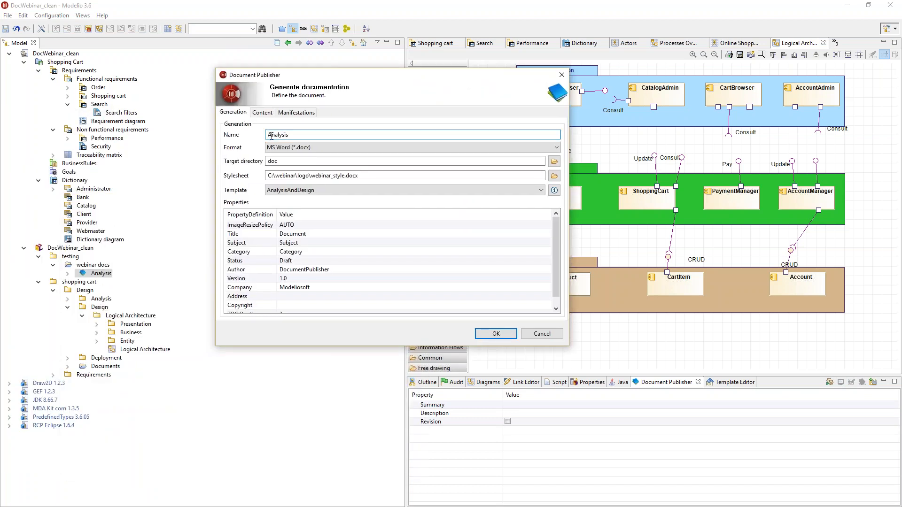
type("Webinar")
Set the document's Title property to Webinar Analysis Document and accept the generation settings.
double_click(315, 136)
key("ctrl+c")
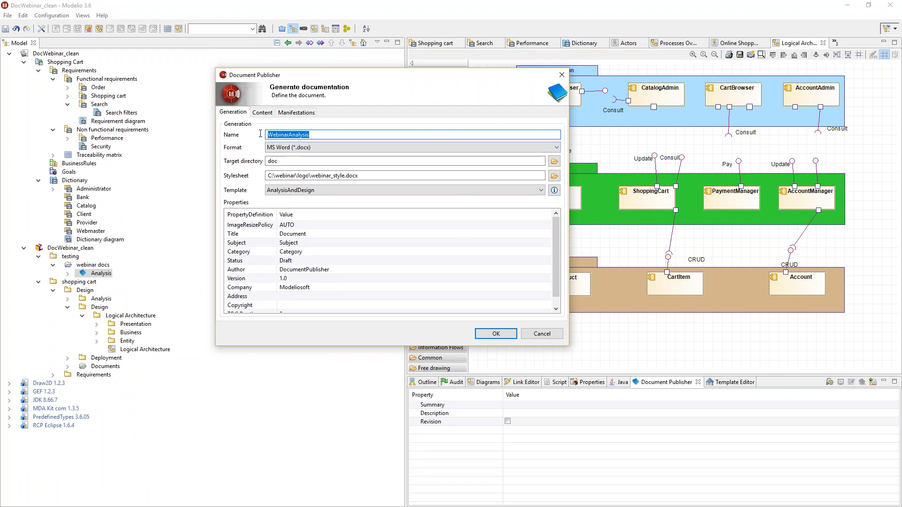
left_click(324, 237)
key("ctrl+v")
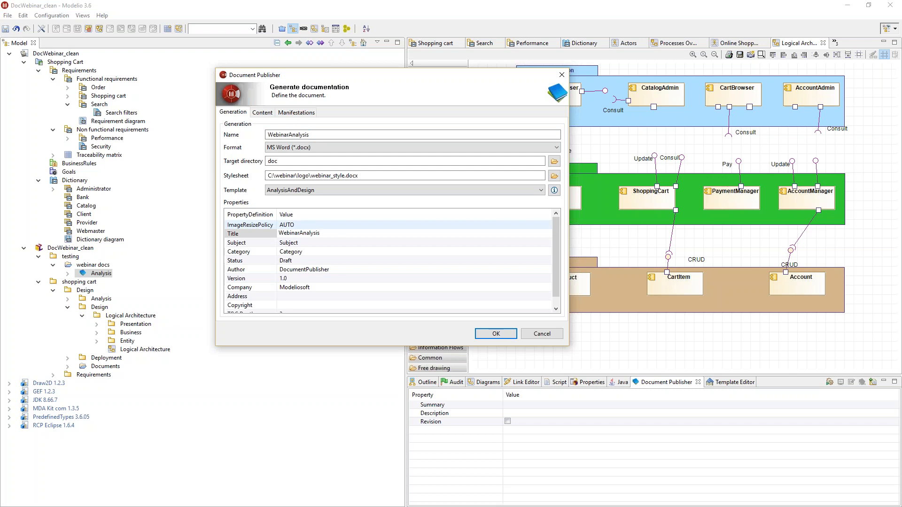
left_click(301, 234)
type("Documenty")
left_click(496, 334)
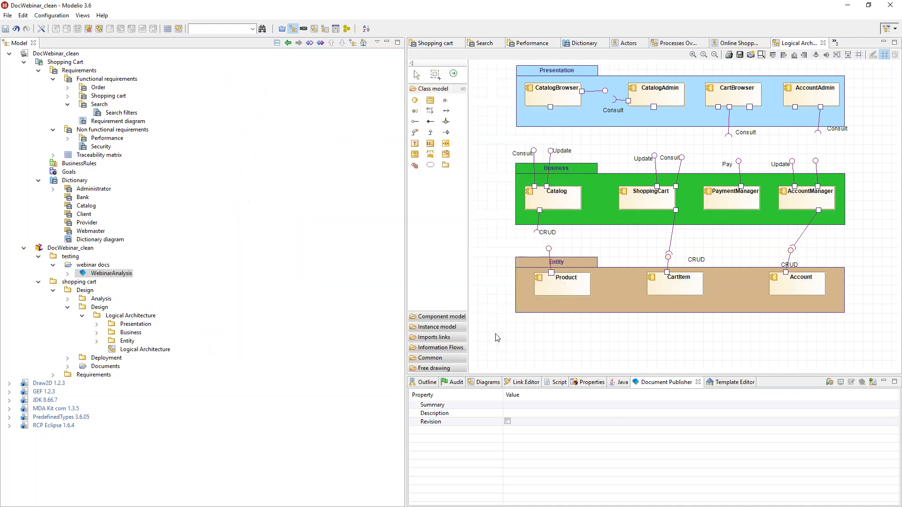
Generate the WebinarAnalysis document and open it in Word.
left_click(830, 382)
left_click(842, 384)
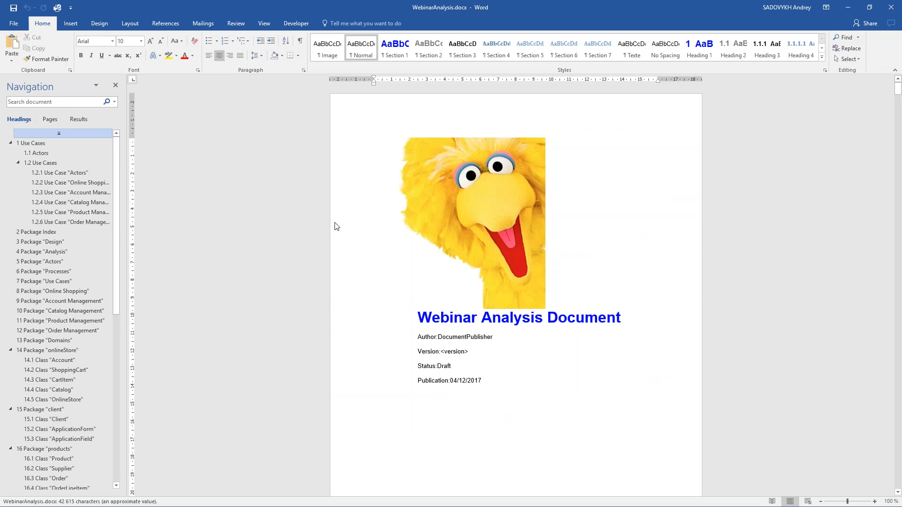
Update the Table of Contents field that follows the cover page of the generated document.
scroll(337, 227, "down", 10)
scroll(332, 221, "up", 3)
scroll(448, 269, "down", 3)
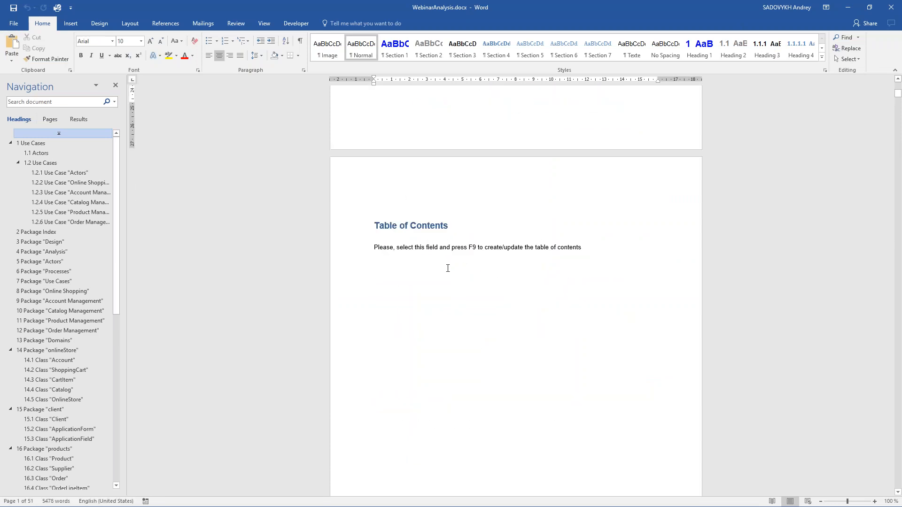
left_click(447, 246)
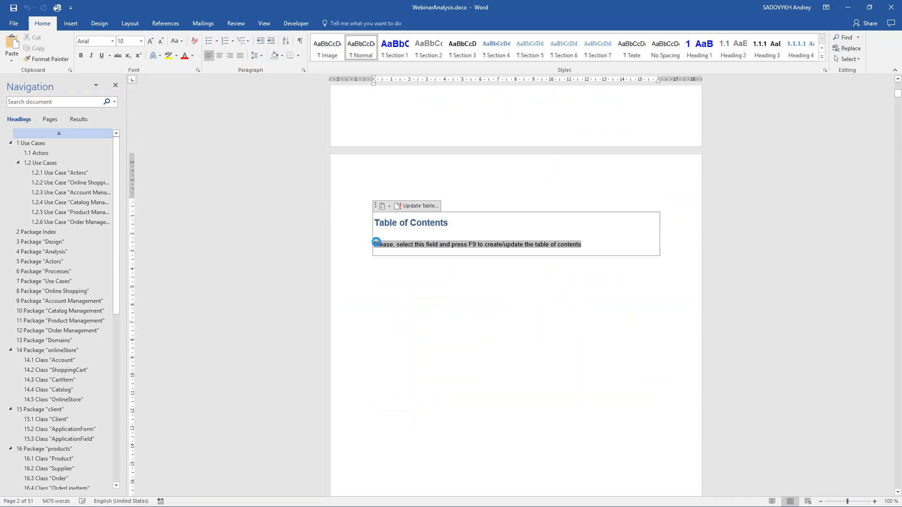
key("F9")
Examine the table of contents, the Actors and Use Cases tables, the use case diagrams and the package index.
scroll(263, 203, "down", 3)
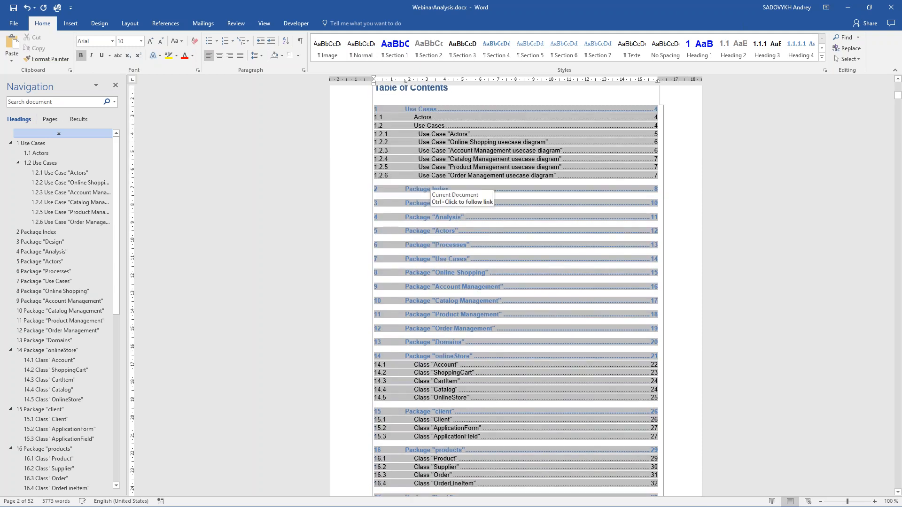
scroll(431, 349, "down", 7)
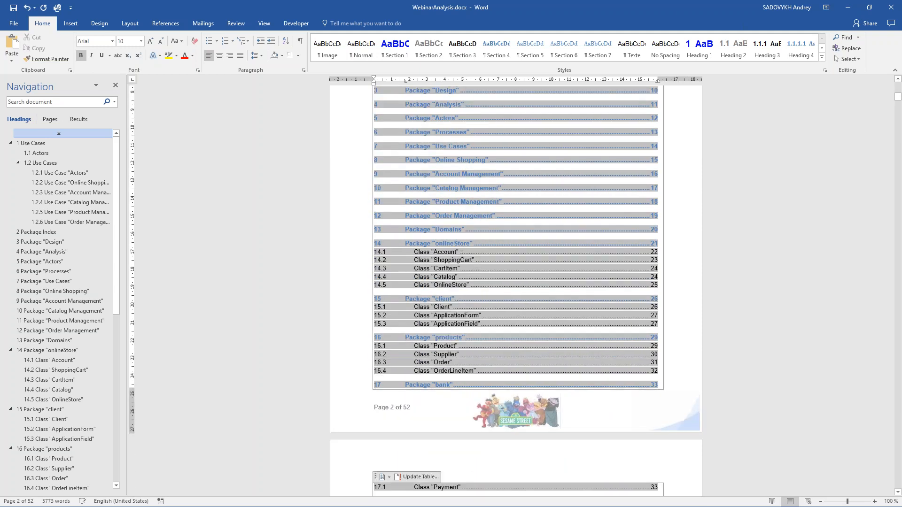
scroll(432, 324, "down", 8)
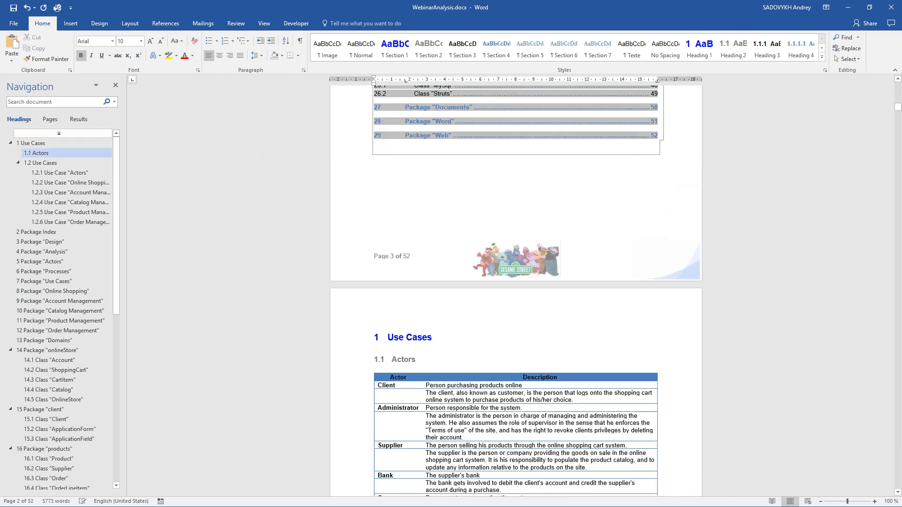
scroll(432, 324, "up", 3)
scroll(418, 347, "down", 10)
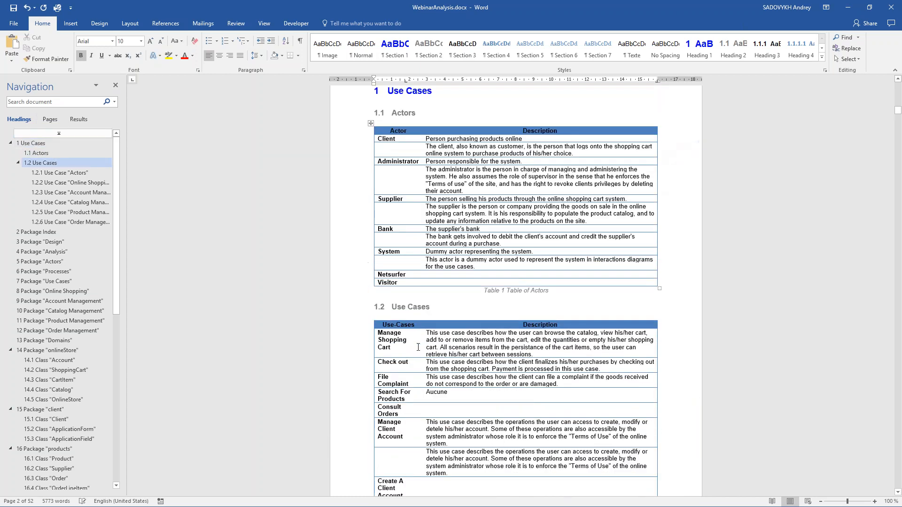
scroll(419, 347, "up", 3)
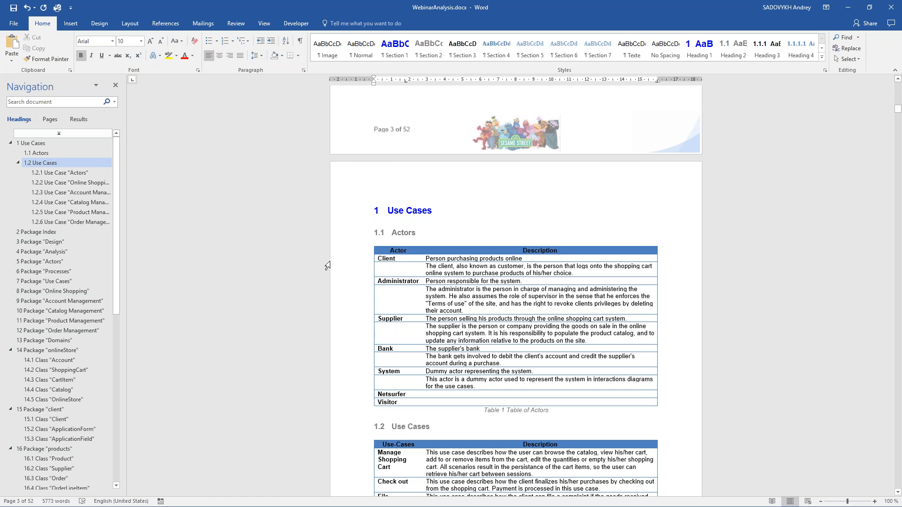
scroll(326, 266, "down", 12)
scroll(327, 263, "down", 15)
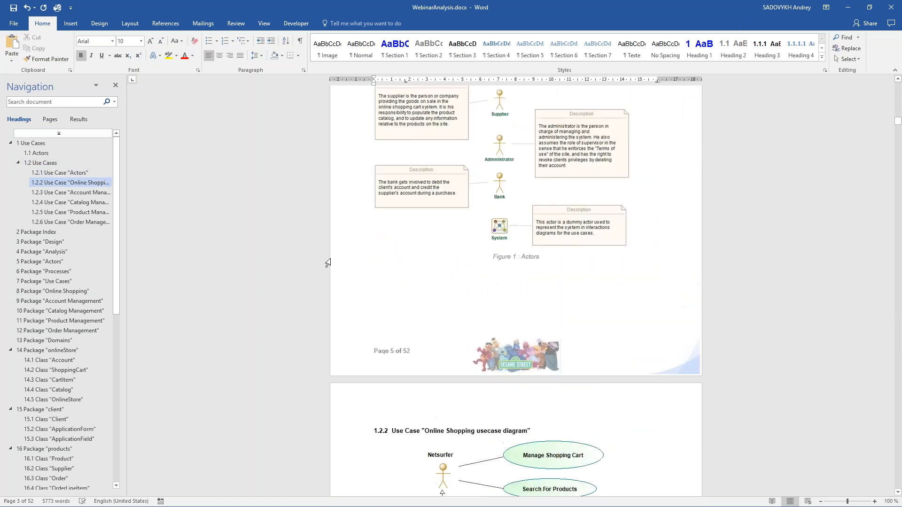
scroll(328, 263, "down", 15)
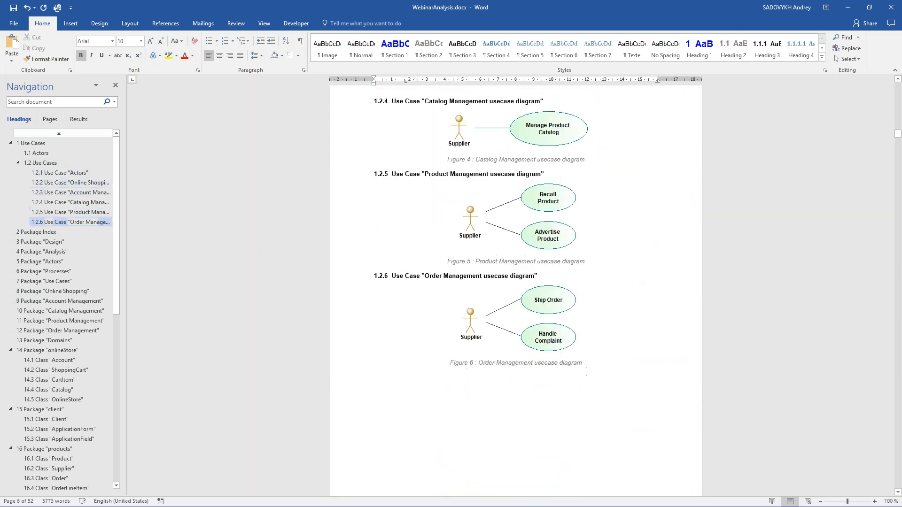
scroll(328, 261, "down", 15)
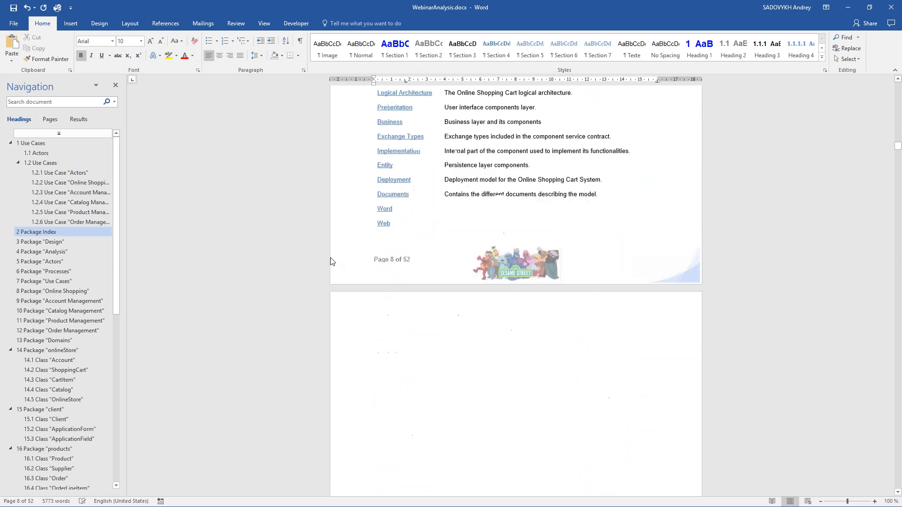
scroll(328, 261, "down", 15)
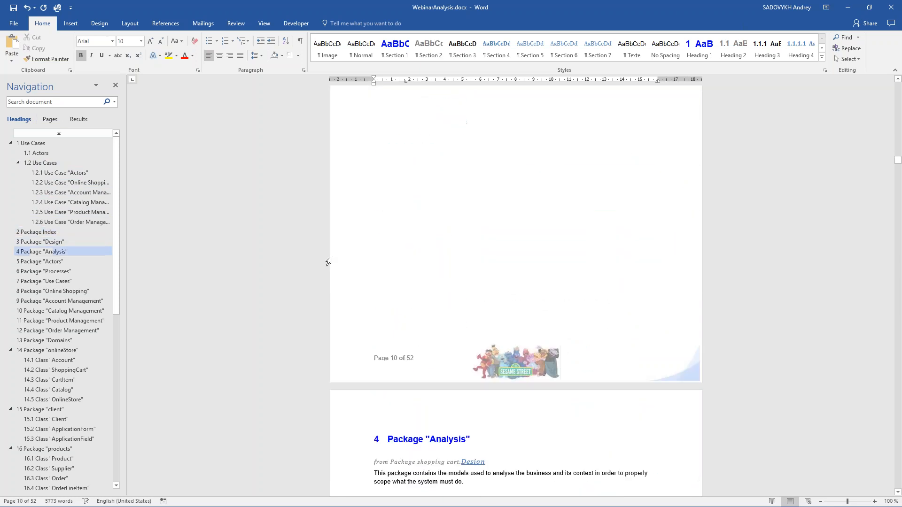
Examine the generated package chapters from Analysis through Domains, including their use case diagrams and owned-package tables.
scroll(328, 261, "down", 10)
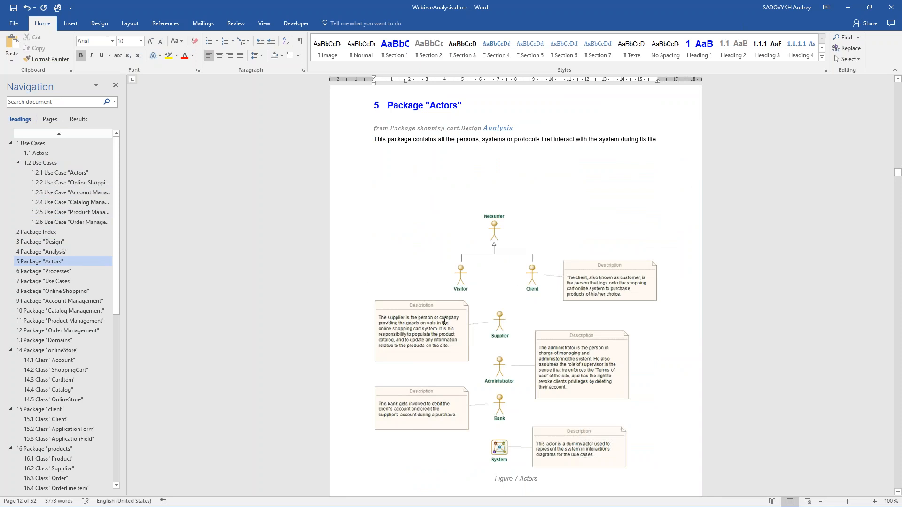
scroll(437, 322, "down", 12)
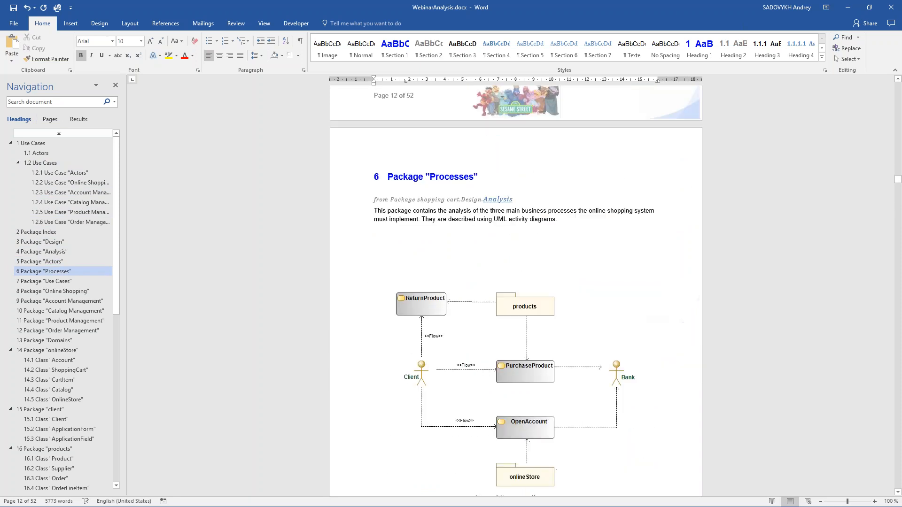
scroll(437, 320, "down", 10)
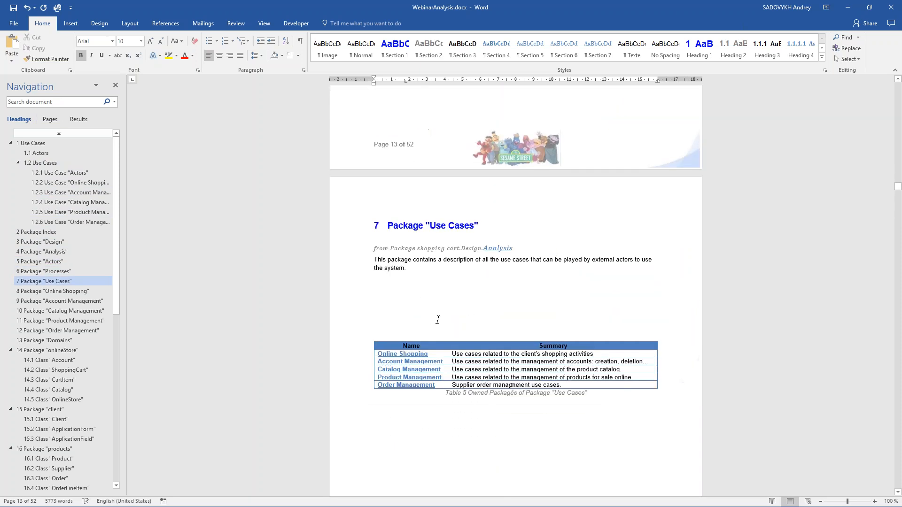
scroll(437, 305, "down", 4)
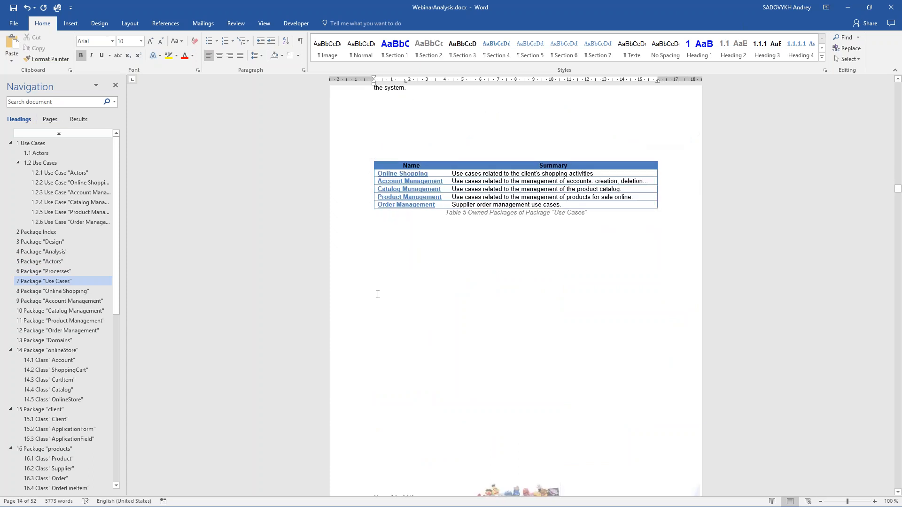
scroll(436, 292, "down", 15)
scroll(515, 292, "down", 8)
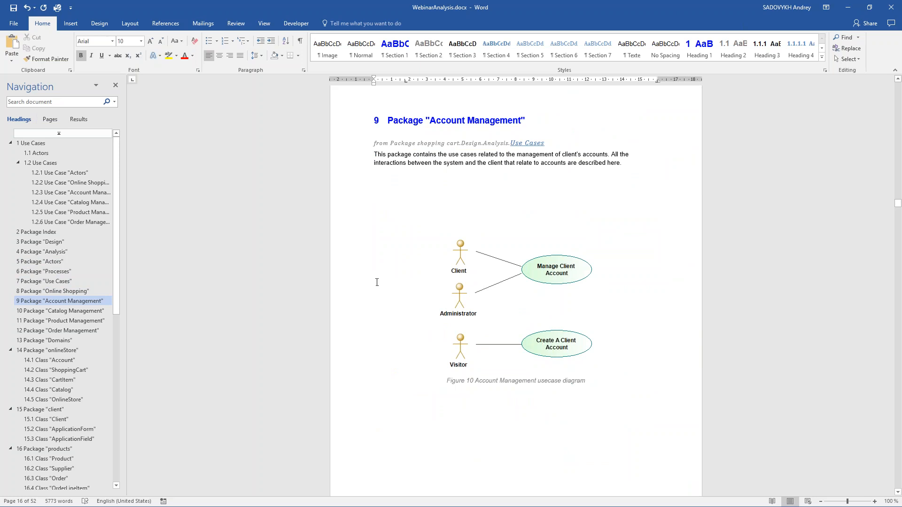
scroll(377, 282, "down", 8)
scroll(376, 278, "down", 17)
scroll(377, 276, "down", 20)
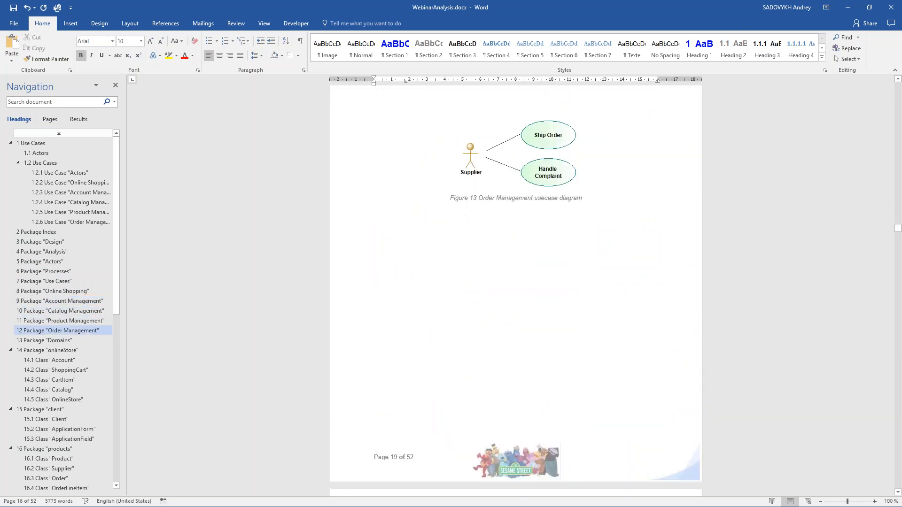
scroll(378, 278, "down", 19)
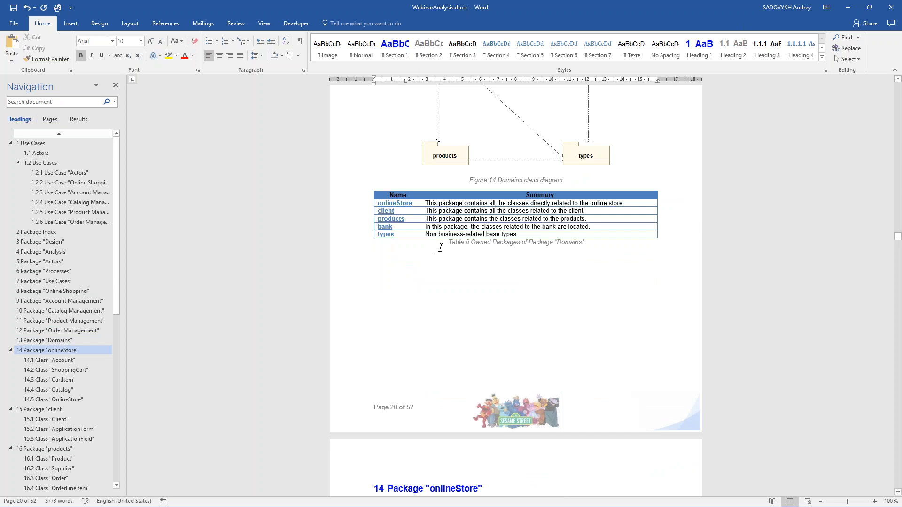
Close WebinarAnalysis.docx without saving its changes.
left_click(891, 14)
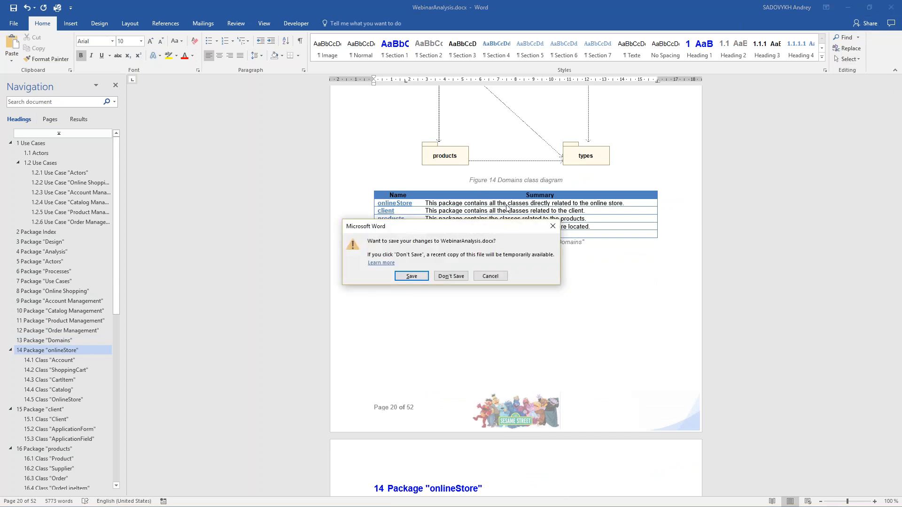
key("Escape")
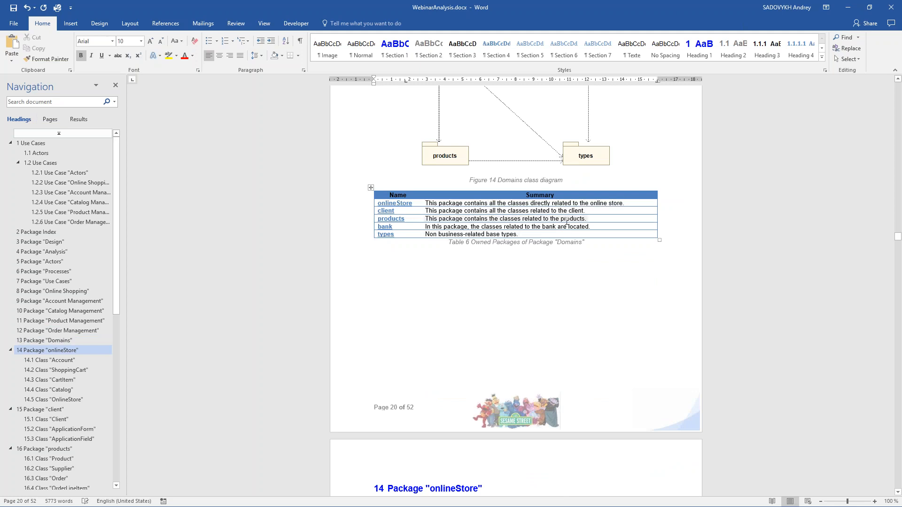
left_click(891, 8)
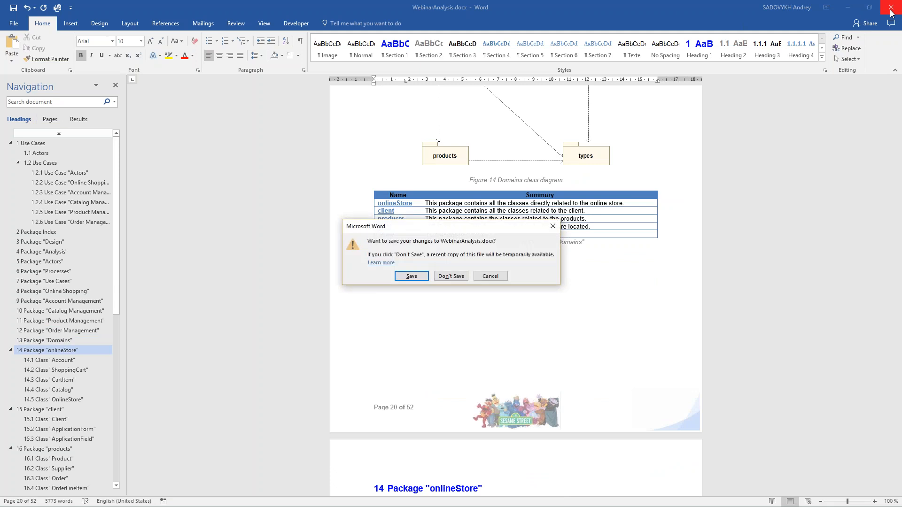
left_click(444, 278)
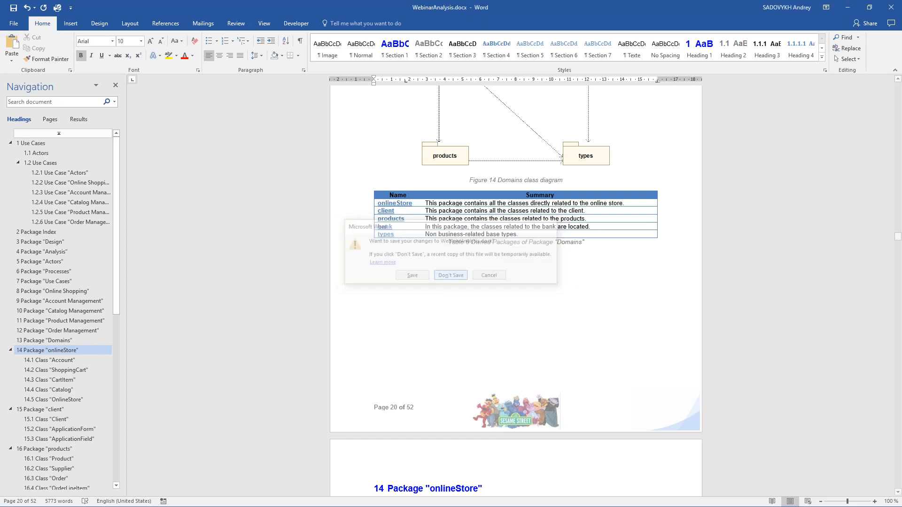
Inspect the WebinarAnalysis document and its link inside the webinar docs folder of the Modelio model.
left_click(91, 267)
left_click(91, 274)
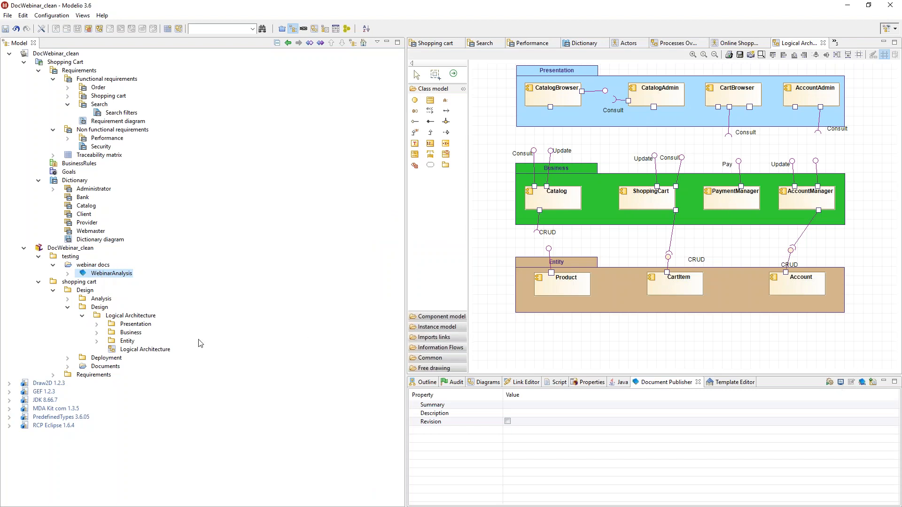
left_click(96, 266)
left_click(99, 274)
left_click(86, 266)
left_click(68, 274)
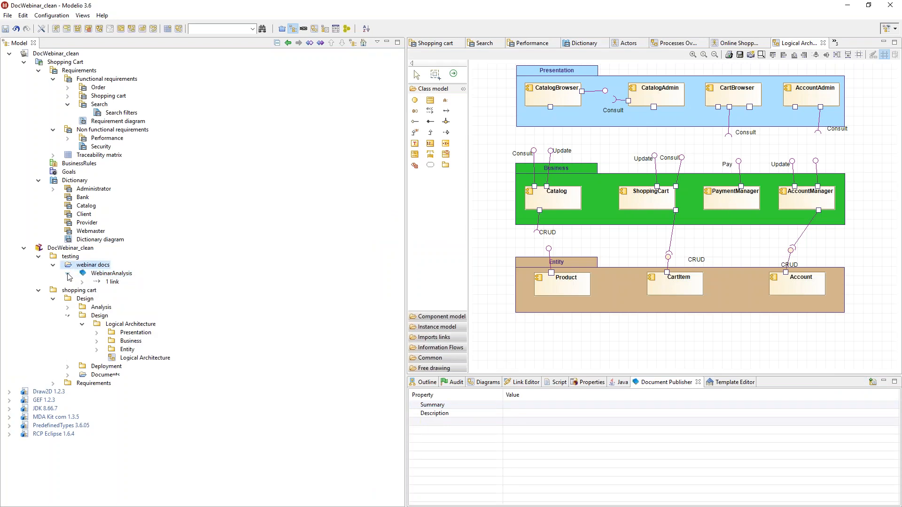
left_click(109, 274)
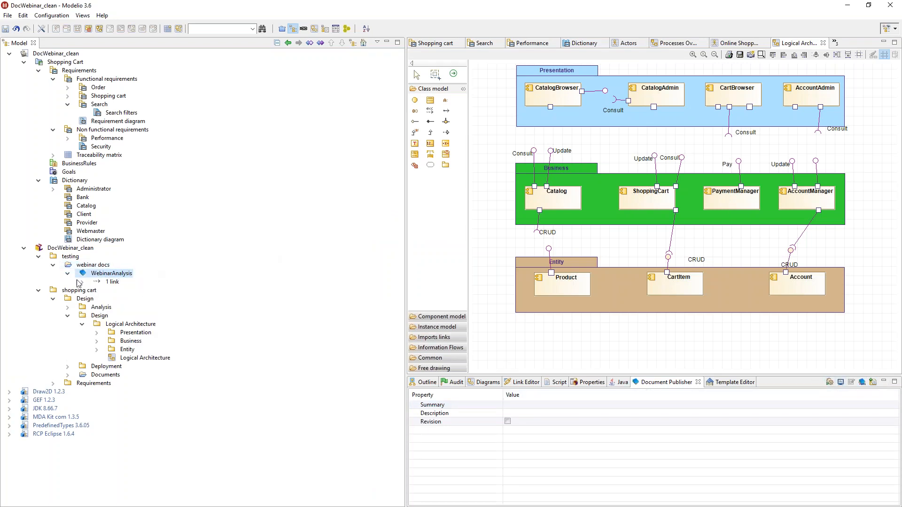
left_click(69, 274)
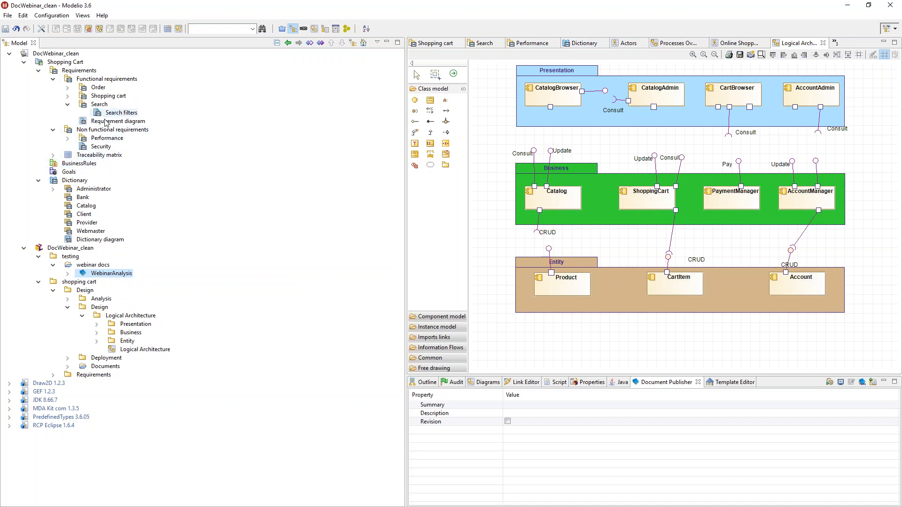
Look through the Analysis package's Use Cases and the Presentation and Business packages of the Logical Architecture.
left_click(67, 299)
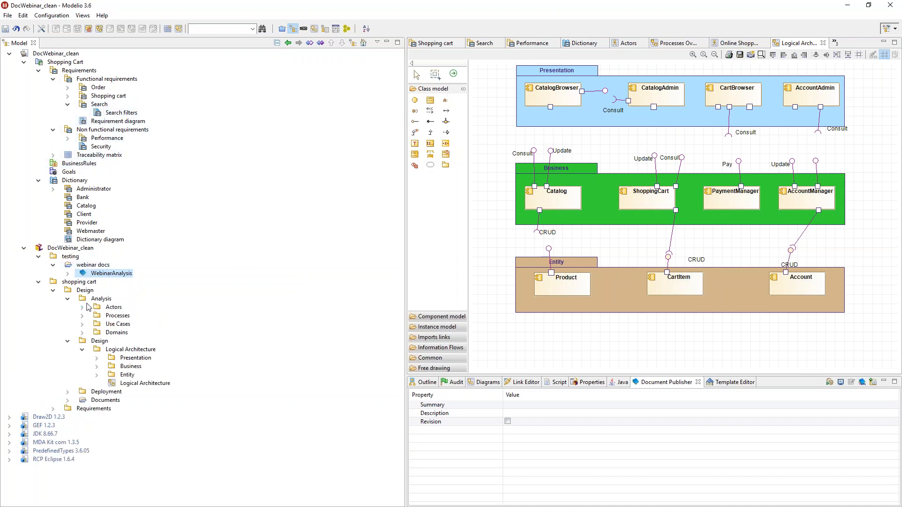
left_click(83, 325)
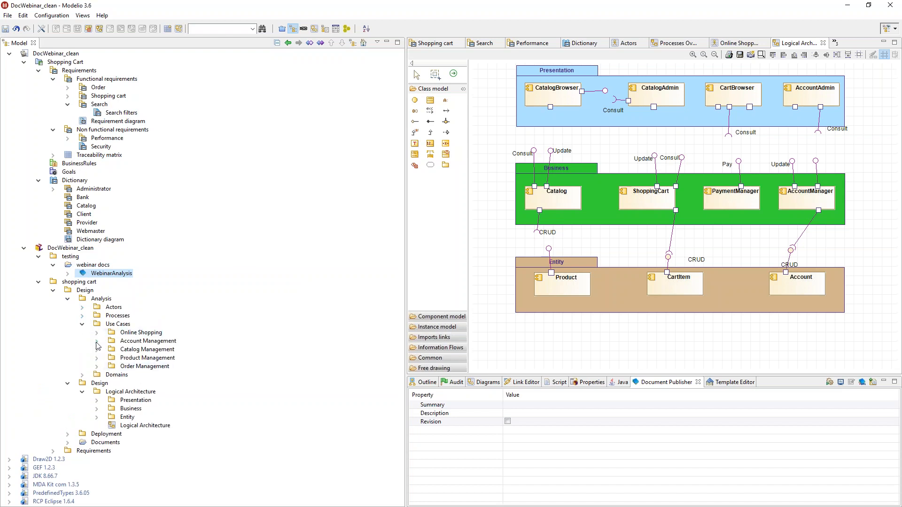
left_click(97, 333)
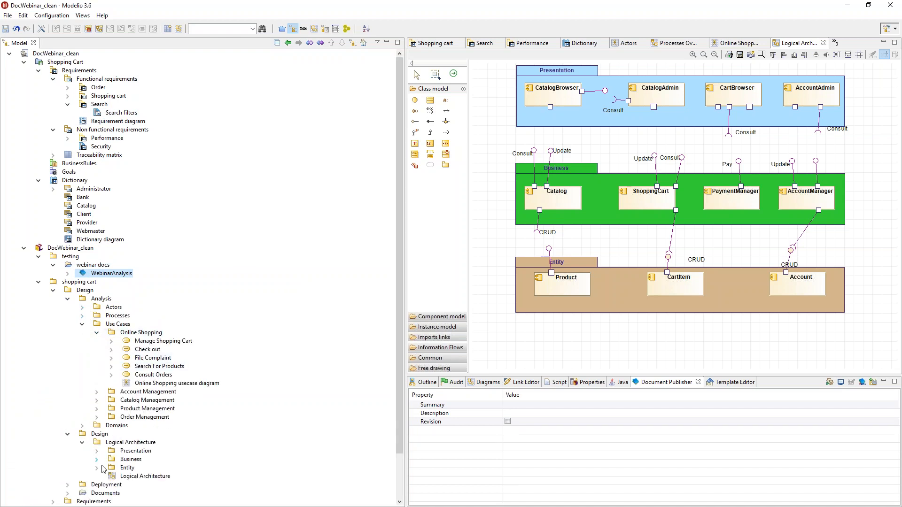
scroll(73, 449, "down", 2)
left_click(98, 403)
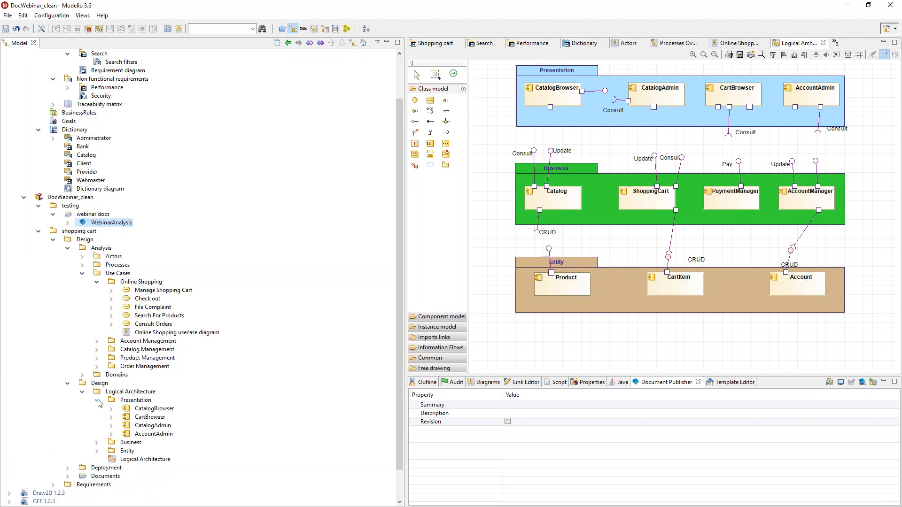
left_click(97, 444)
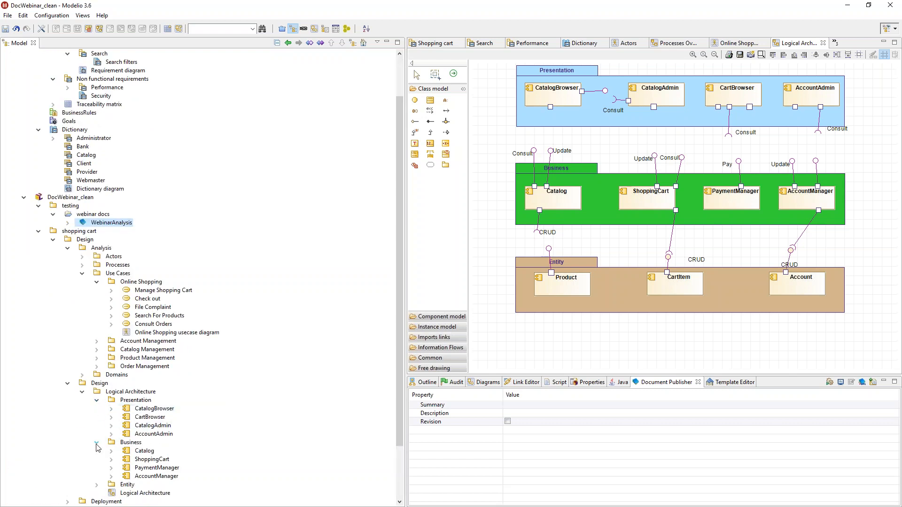
left_click(98, 444)
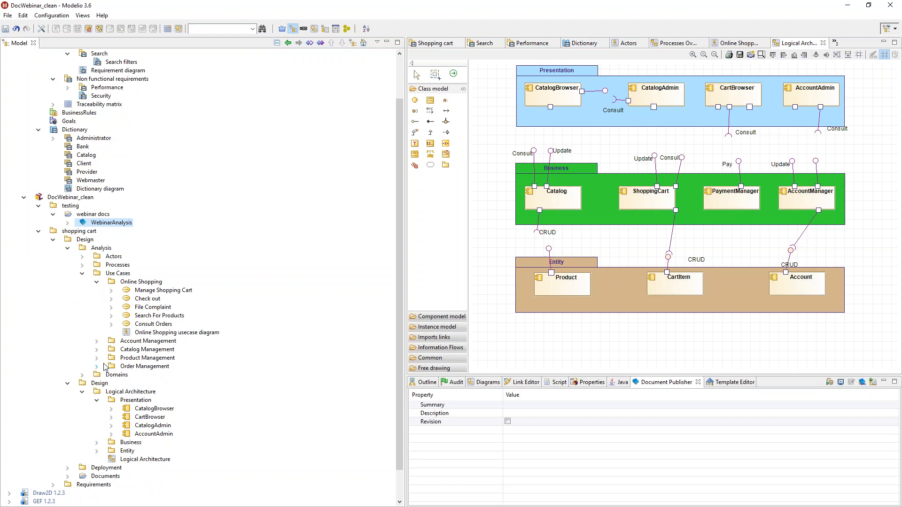
left_click(97, 342)
left_click(97, 343)
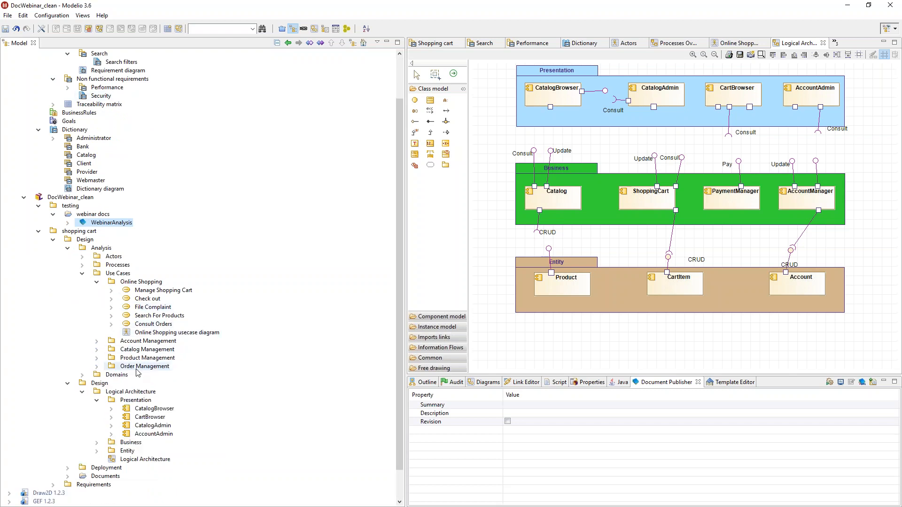
Expand the Business, Entity and Deployment packages to view the components and nodes they contain.
left_click(97, 443)
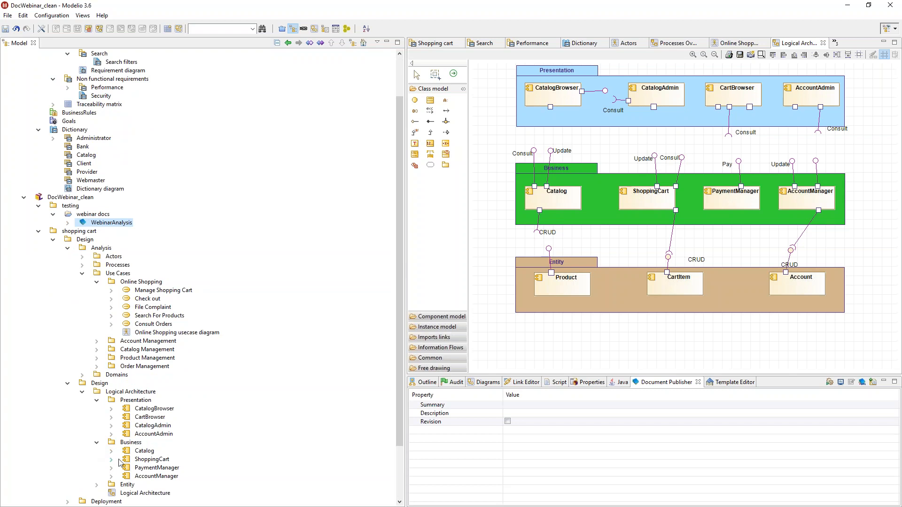
left_click(111, 451)
left_click(111, 451)
left_click(97, 485)
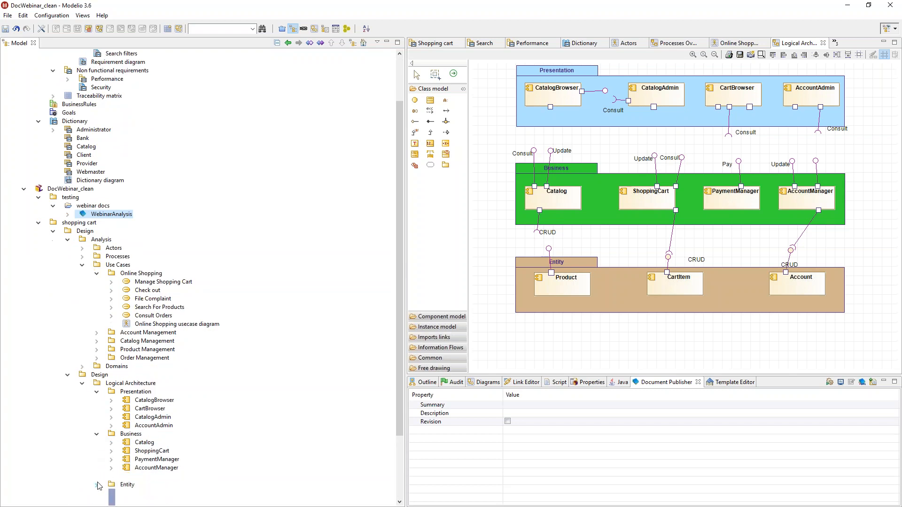
scroll(94, 470, "down", 3)
left_click(68, 434)
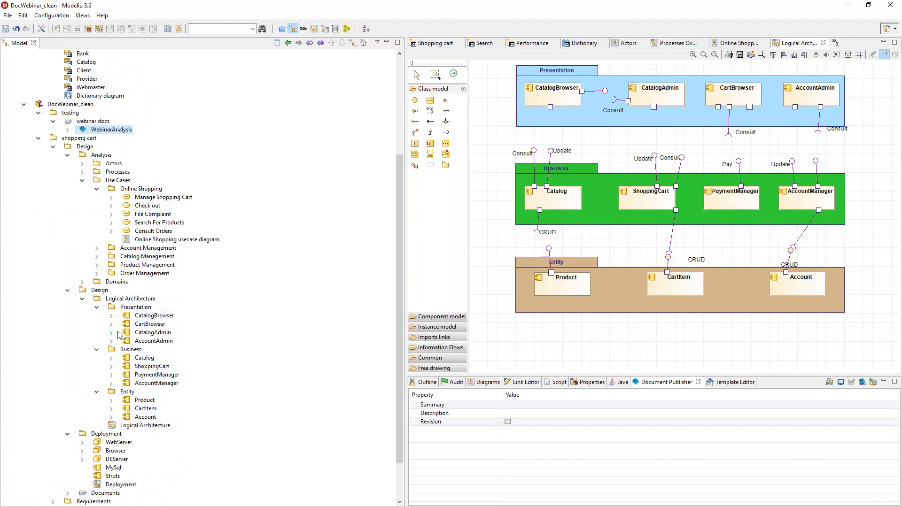
Examine the links of the Account class from the onlineStore domain package in an enlarged Link Editor.
left_click(82, 282)
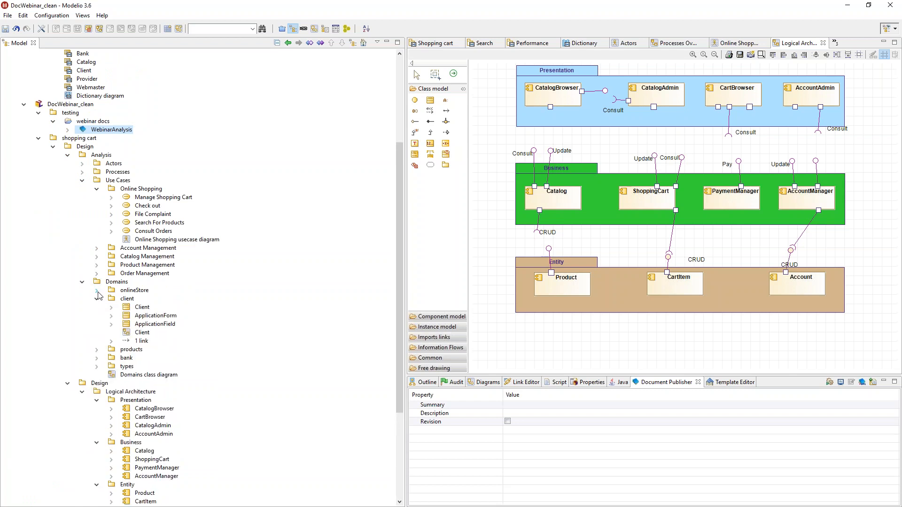
left_click(97, 290)
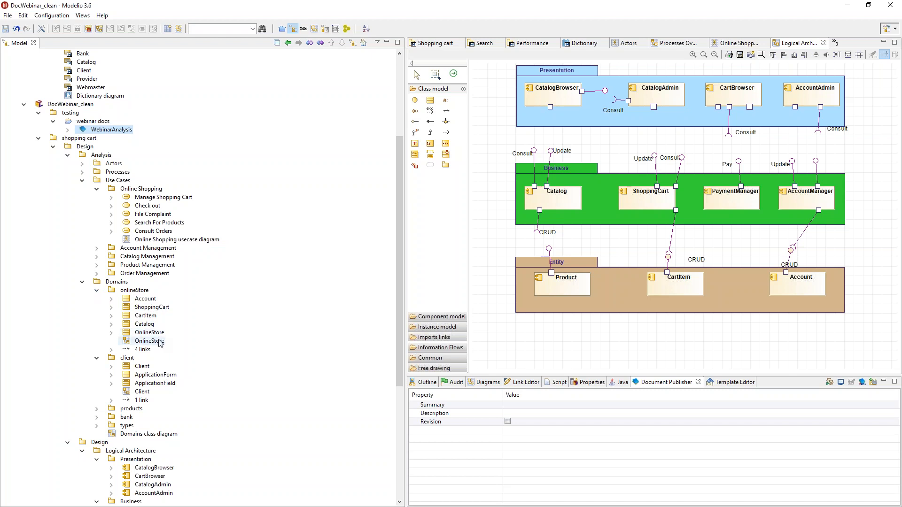
left_click(146, 299)
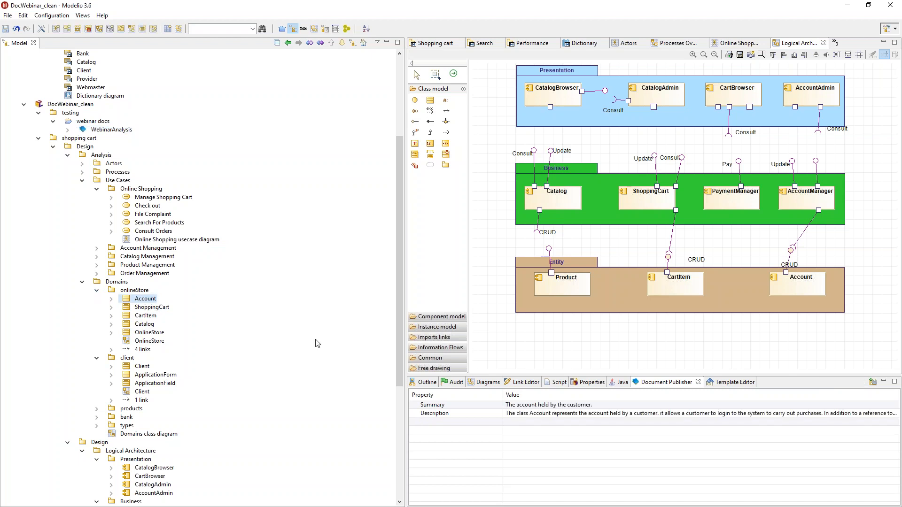
left_click(517, 383)
left_click_drag(591, 502, 455, 500)
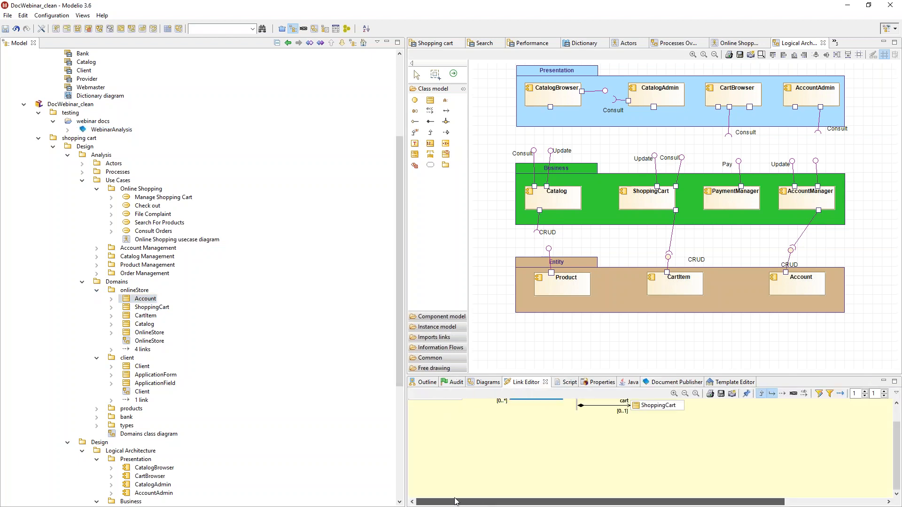
scroll(500, 459, "up", 2)
left_click_drag(594, 377, 613, 229)
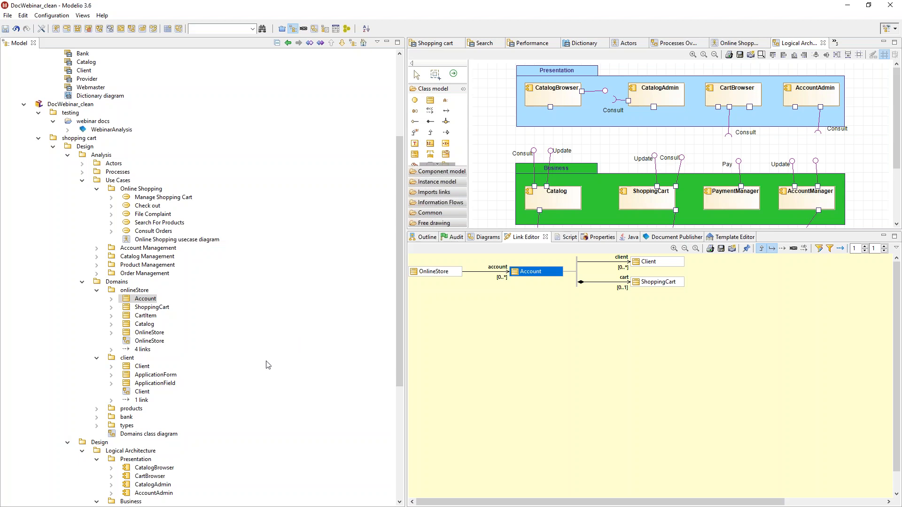
Collapse the shopping cart's Design package and show the WebinarAnalysis document's properties in Document Publisher.
left_click(53, 147)
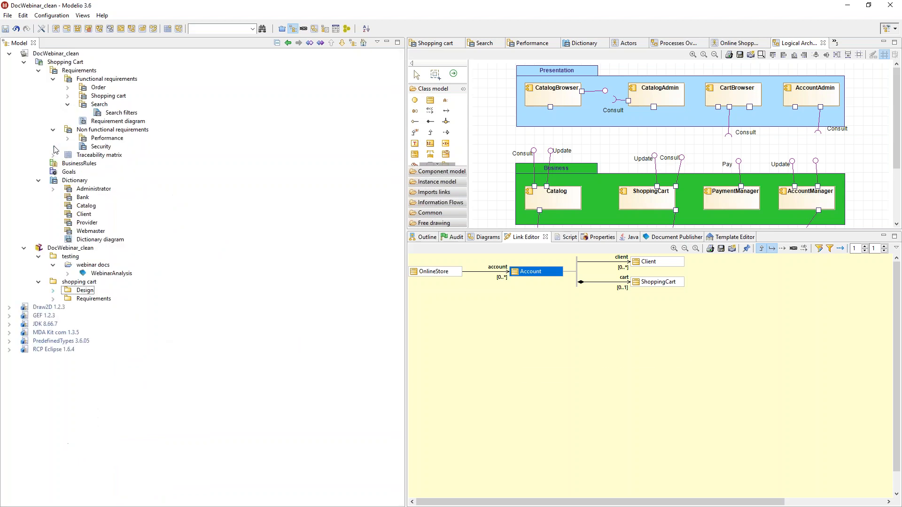
left_click(91, 275)
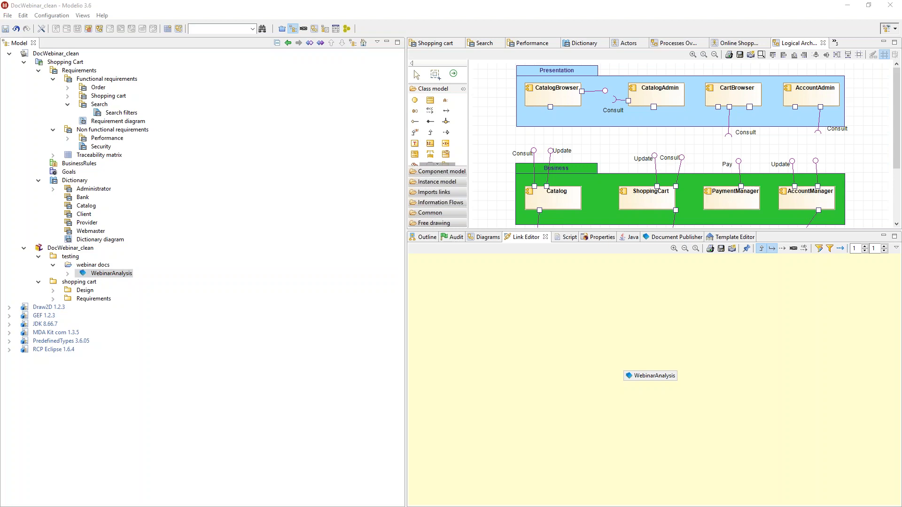
left_click(651, 239)
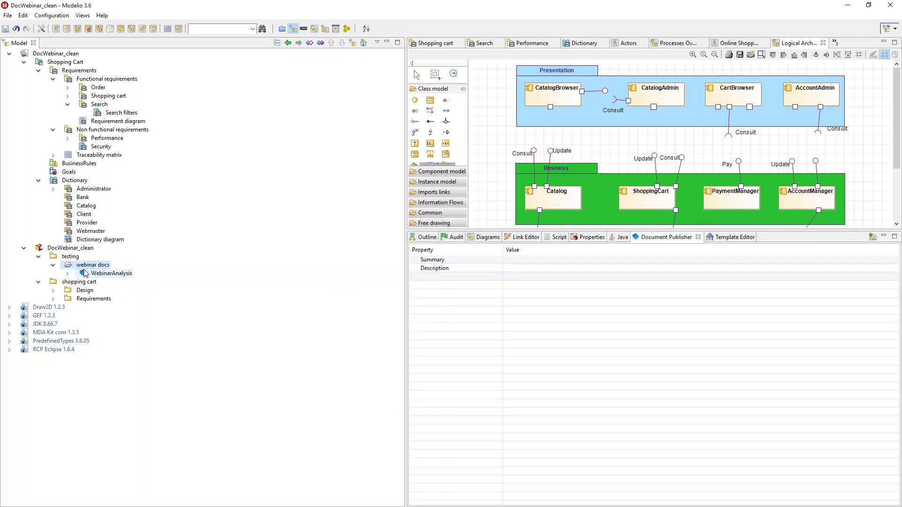
left_click(108, 275)
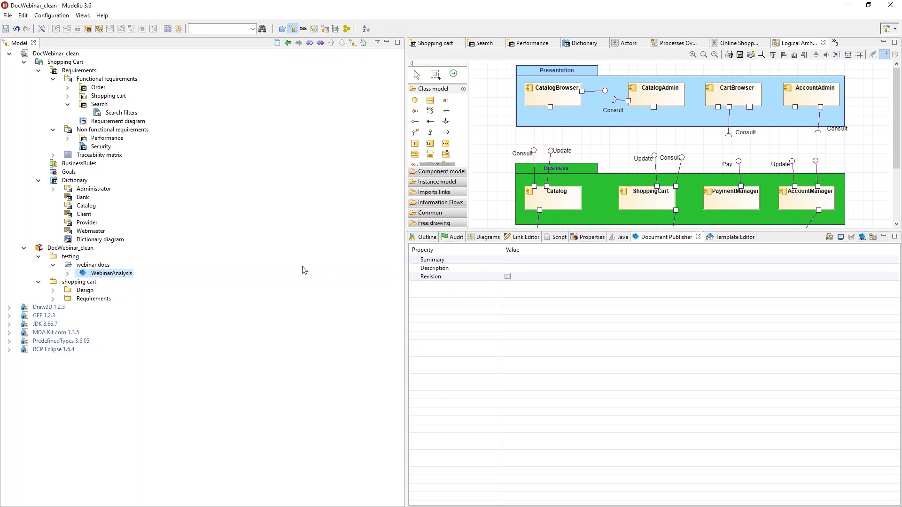
left_click(103, 275)
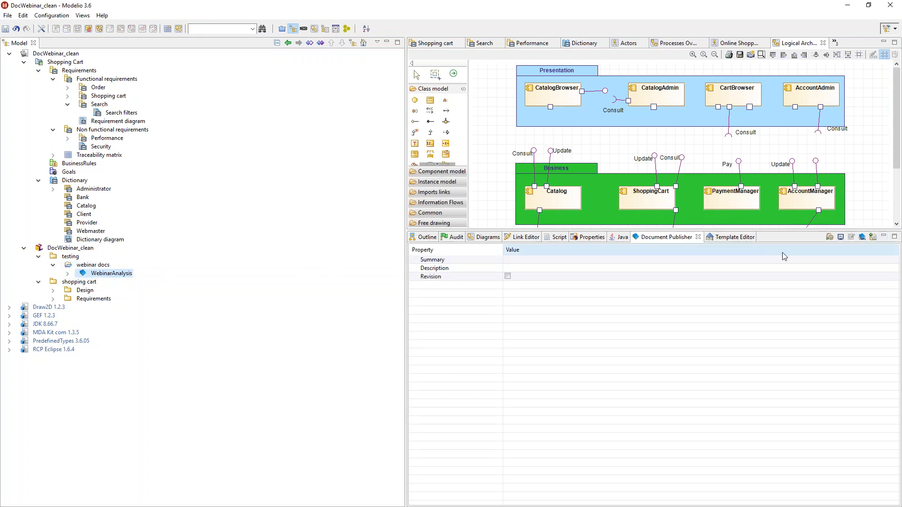
Expand the WebinarAnalysis document and review its generation properties, closing the dialog without changes.
left_click(67, 274)
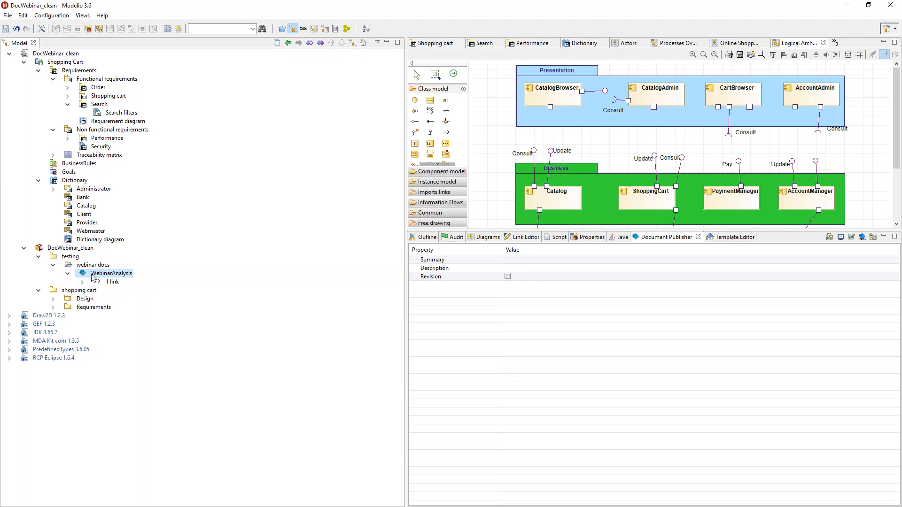
right_click(92, 274)
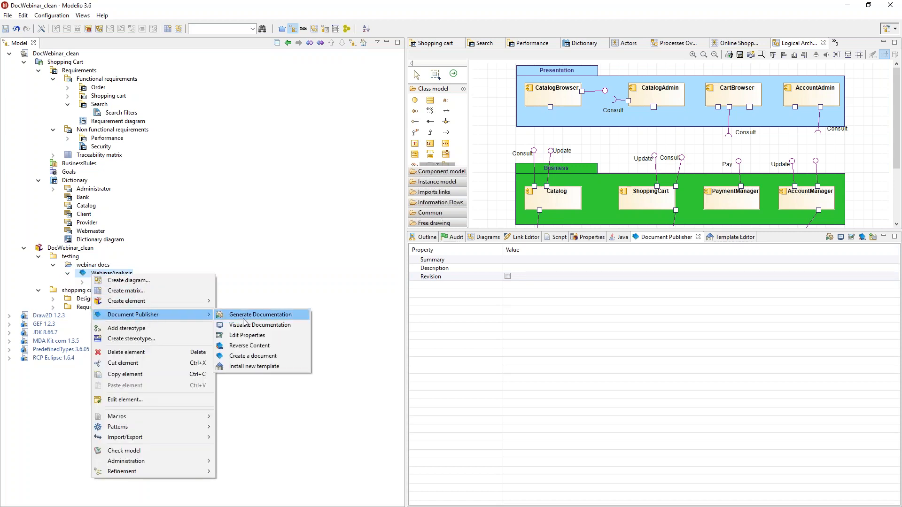
left_click(241, 336)
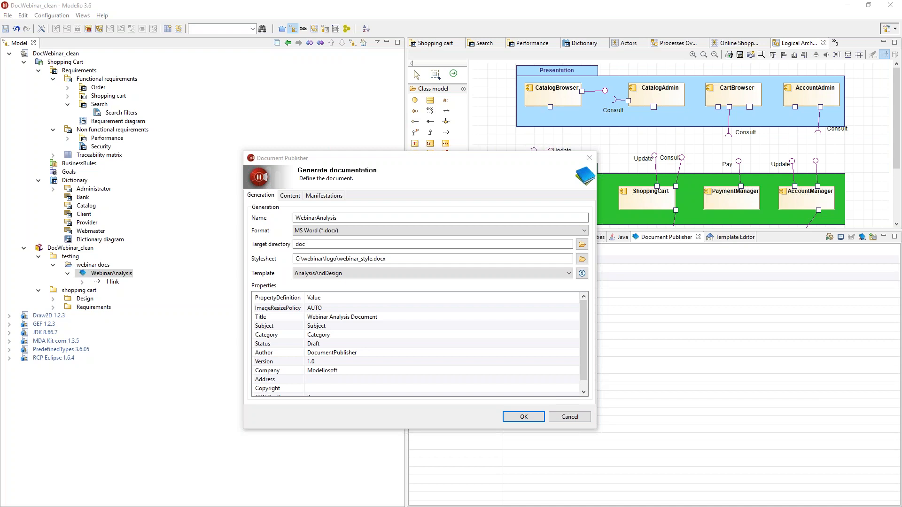
left_click(581, 417)
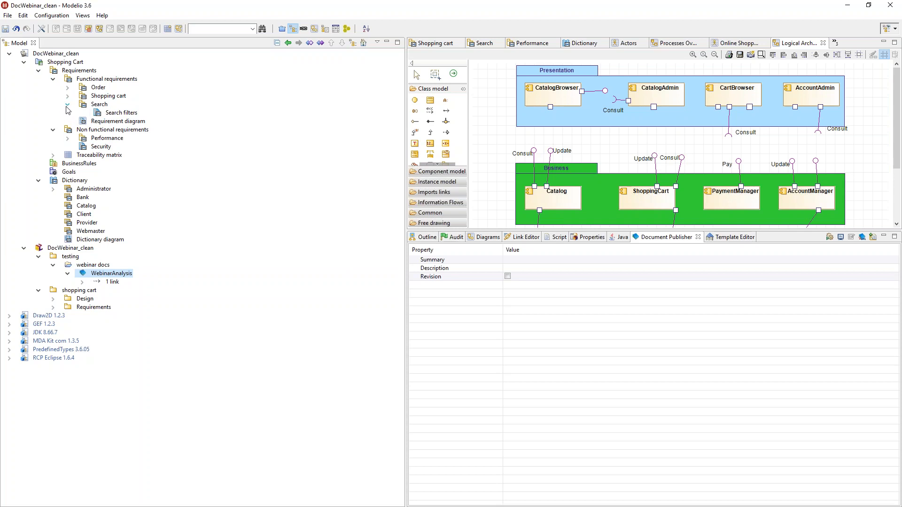
Check the Search filters, Save in cart and Cart modification requirements in the Link Editor, switching which kind of links it displays.
left_click(101, 115)
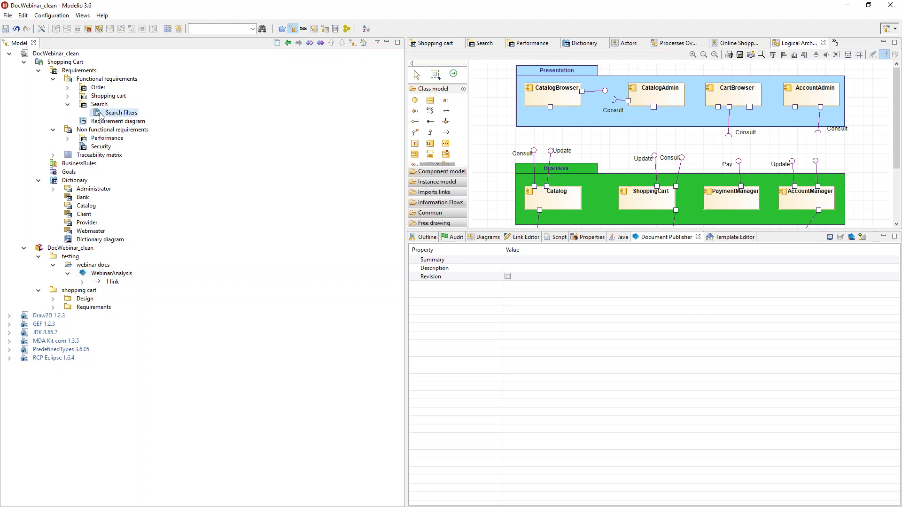
left_click(518, 237)
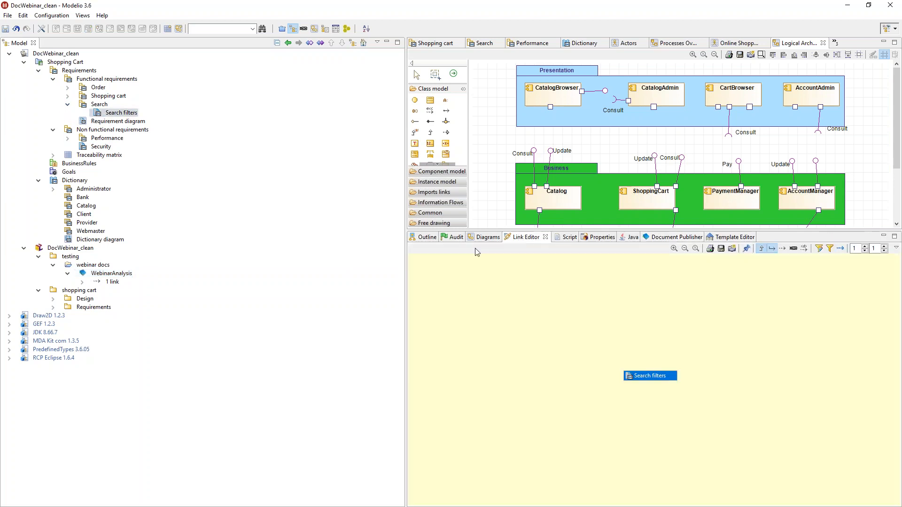
left_click(68, 97)
left_click(120, 105)
left_click(127, 113)
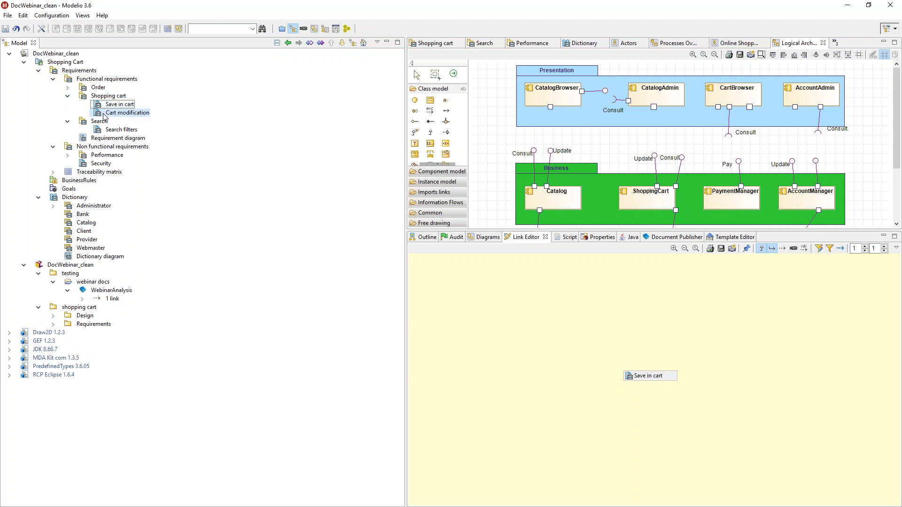
left_click(794, 248)
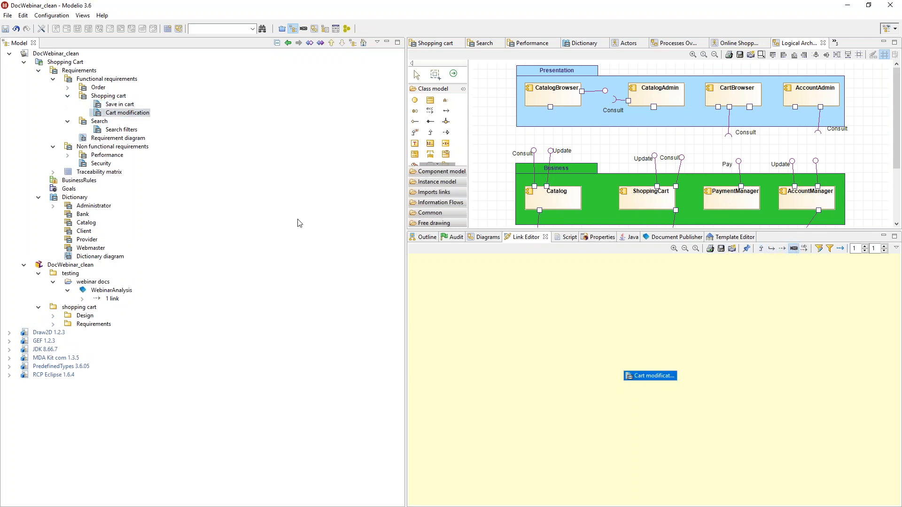
Open the Traceability matrix and follow the Account management requirement's trace links to the client creation use case.
double_click(72, 173)
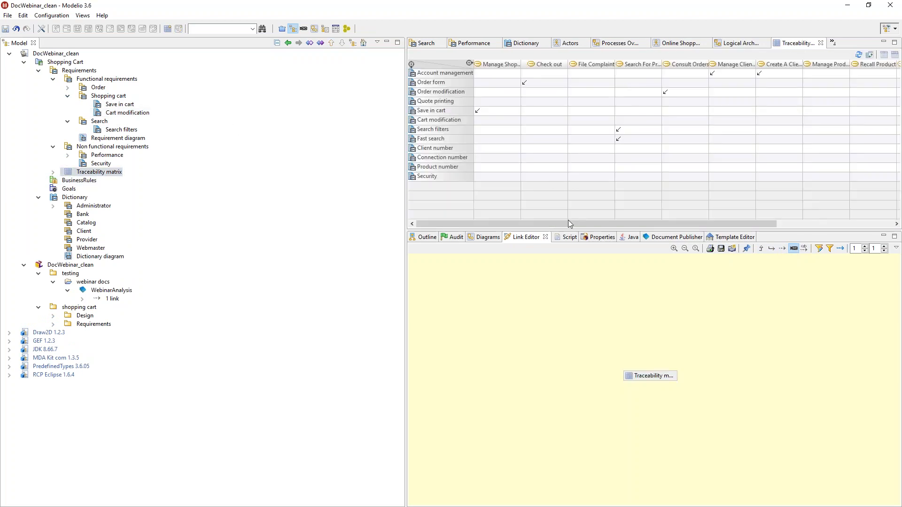
left_click_drag(551, 225, 516, 230)
left_click(424, 74)
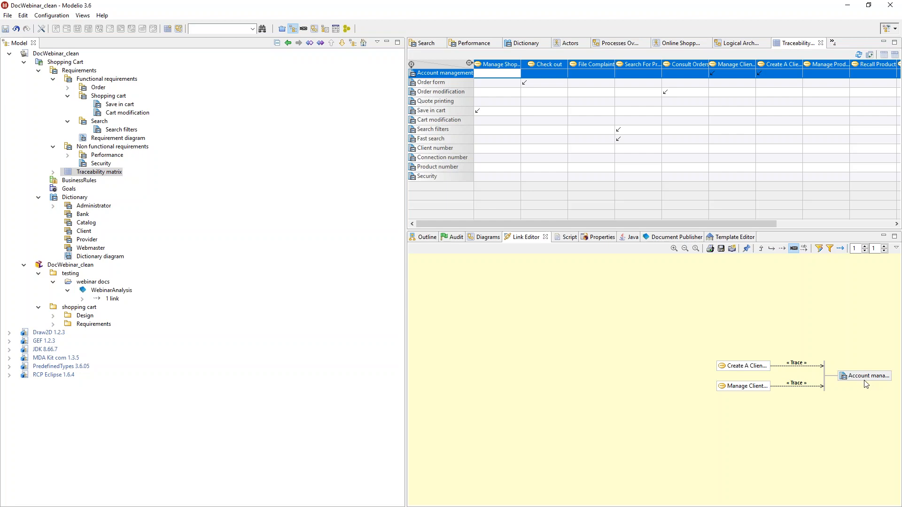
left_click(744, 367)
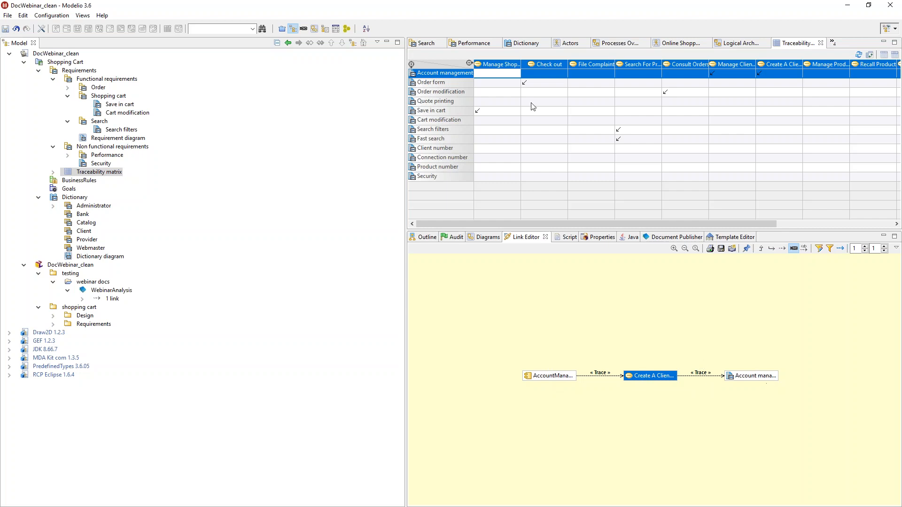
Inspect the trace links of Order form, Order modification and Quote printing in the matrix, following Order modification to Consult Orders.
left_click(458, 85)
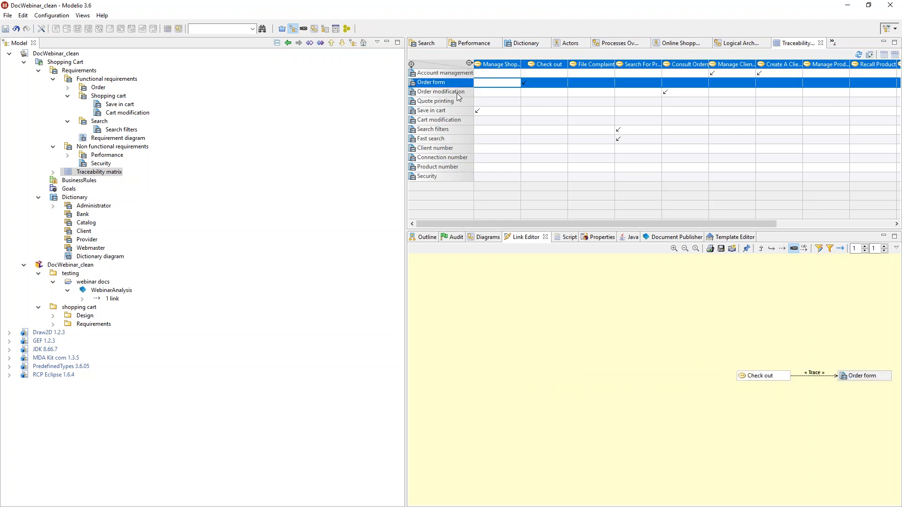
left_click(457, 93)
left_click(451, 101)
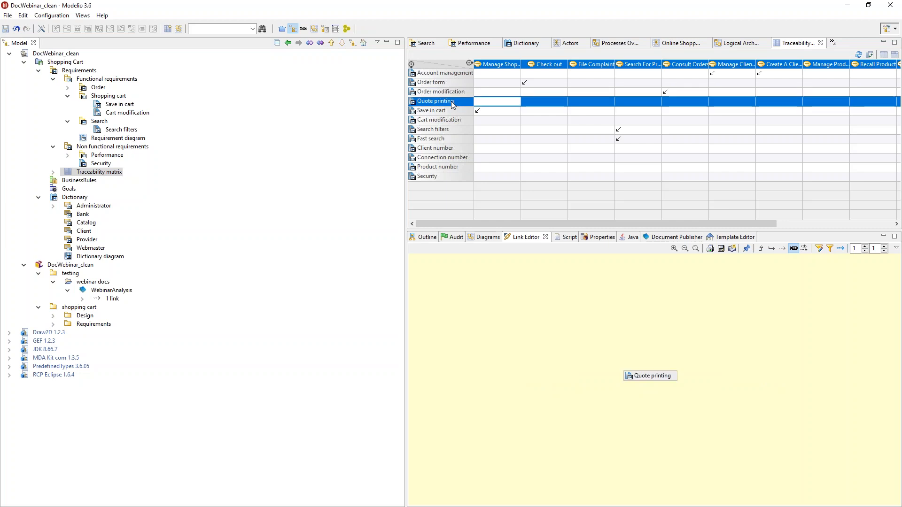
left_click(504, 191)
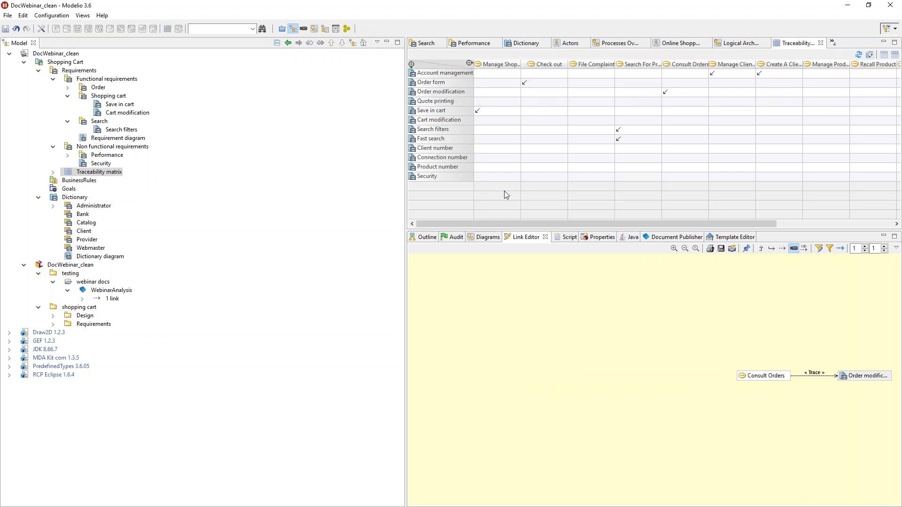
left_click(758, 378)
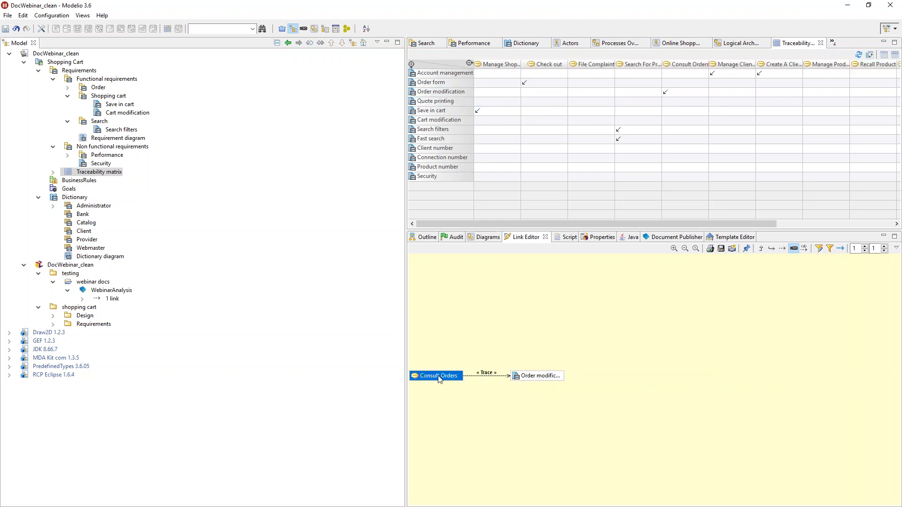
Inspect the matrix links from Save in cart through Fast search, following Save in cart to its shopping cart management use case.
left_click(444, 104)
left_click(440, 114)
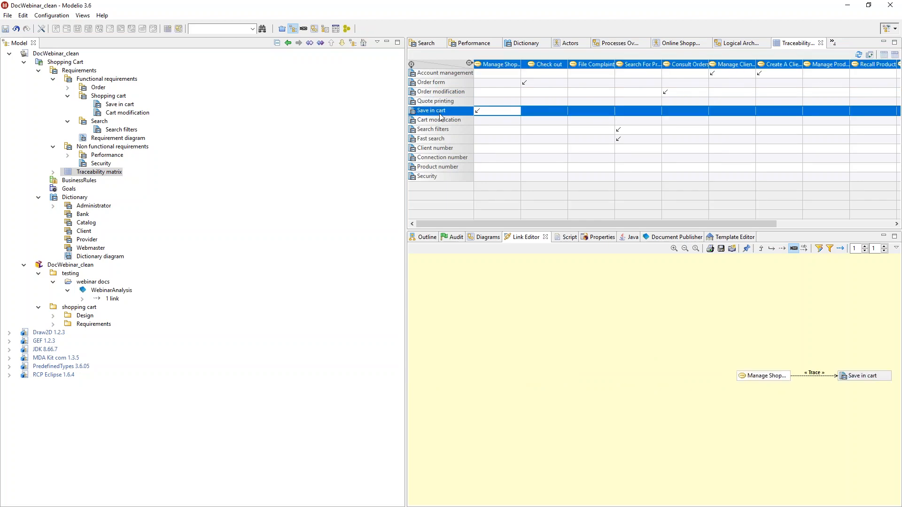
left_click(752, 377)
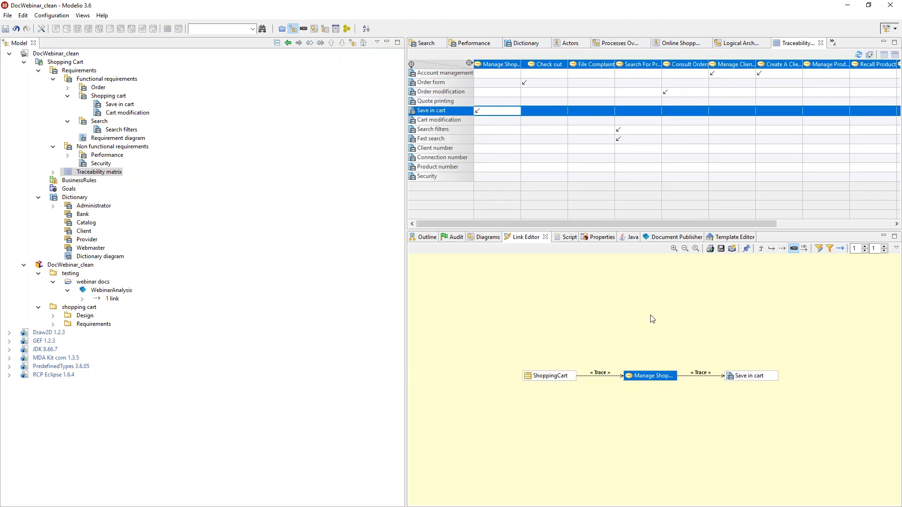
left_click(447, 120)
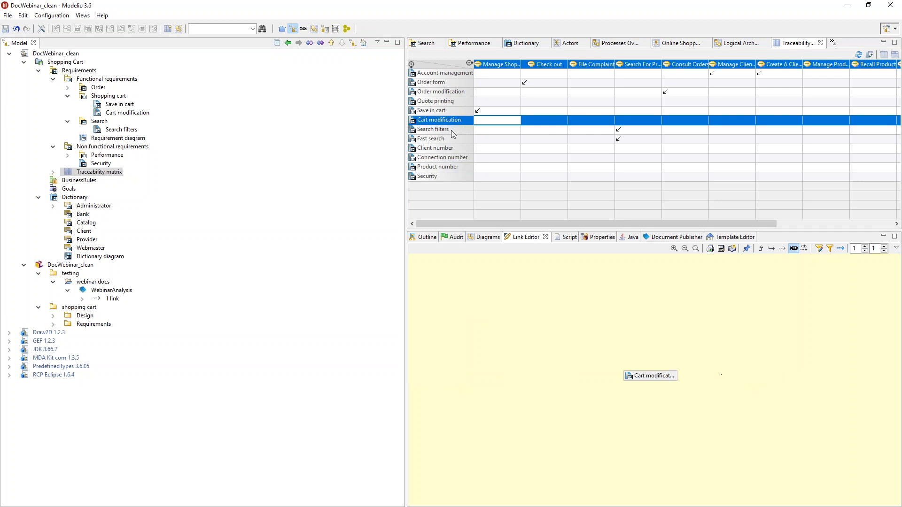
left_click(451, 131)
left_click(448, 140)
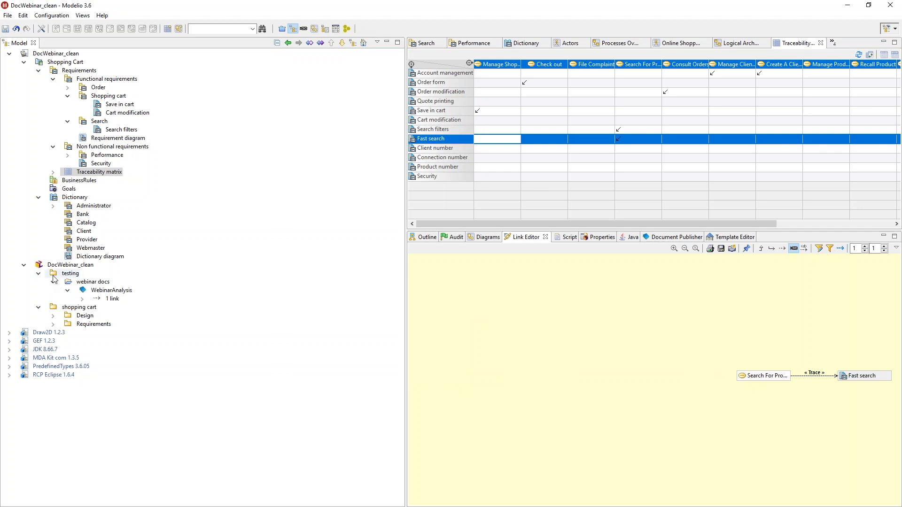
Expand the shopping cart's Design and Analysis packages and show the links of the Client actor.
left_click(53, 316)
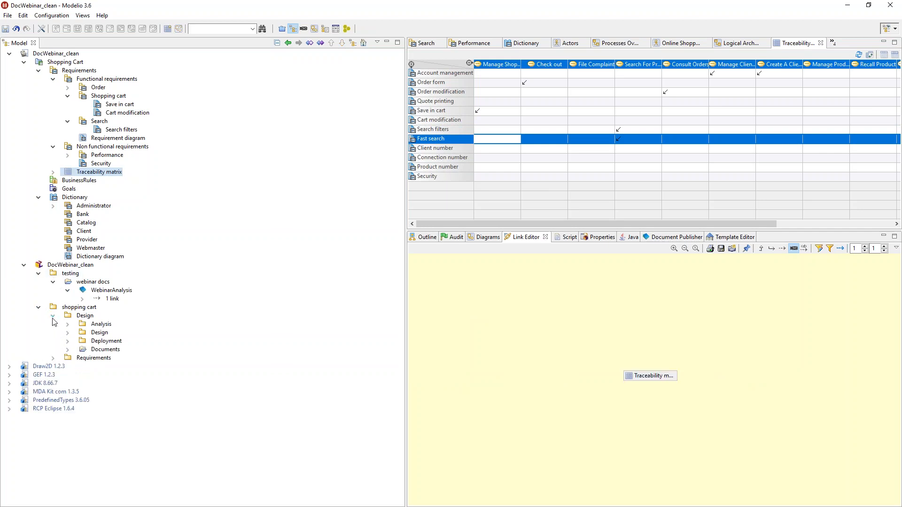
left_click(68, 325)
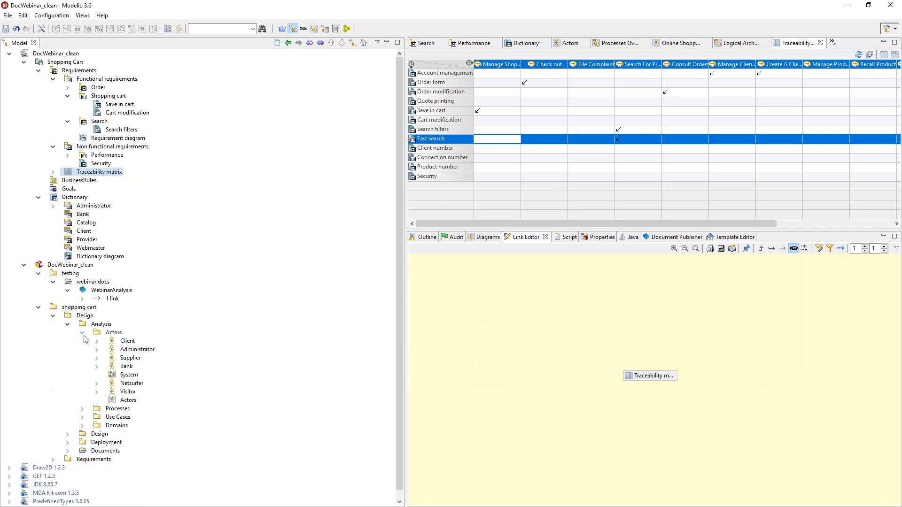
left_click(122, 343)
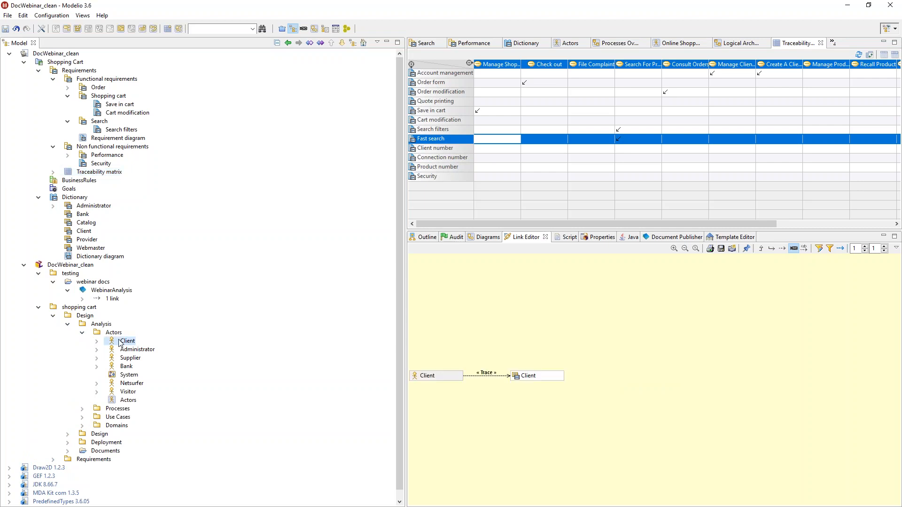
Expand the Processes and Use Cases packages and show the links of the Manage Shopping Cart use case under Online Shopping.
left_click(83, 411)
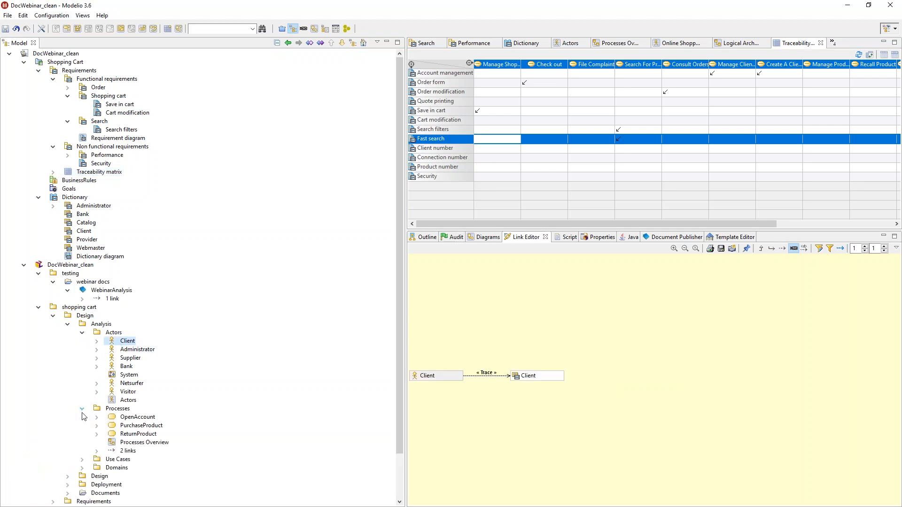
left_click(83, 460)
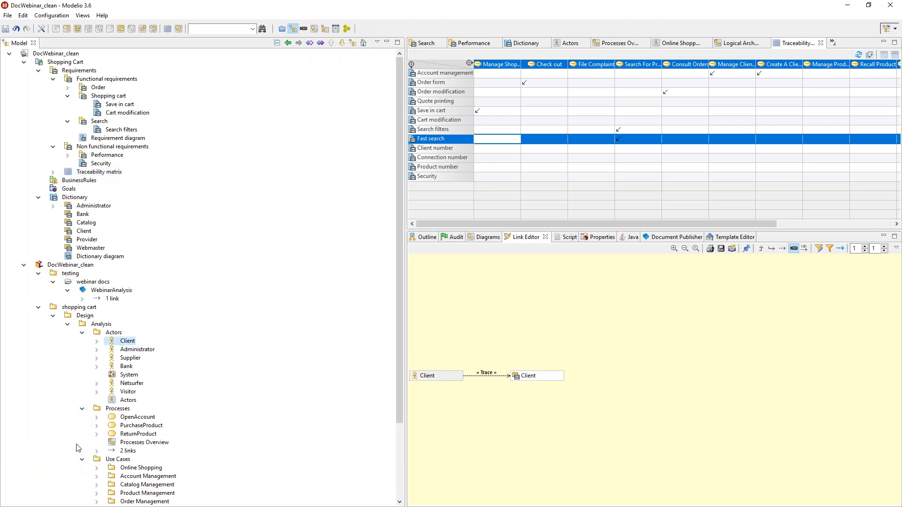
scroll(106, 394, "down", 4)
left_click(96, 375)
left_click(130, 384)
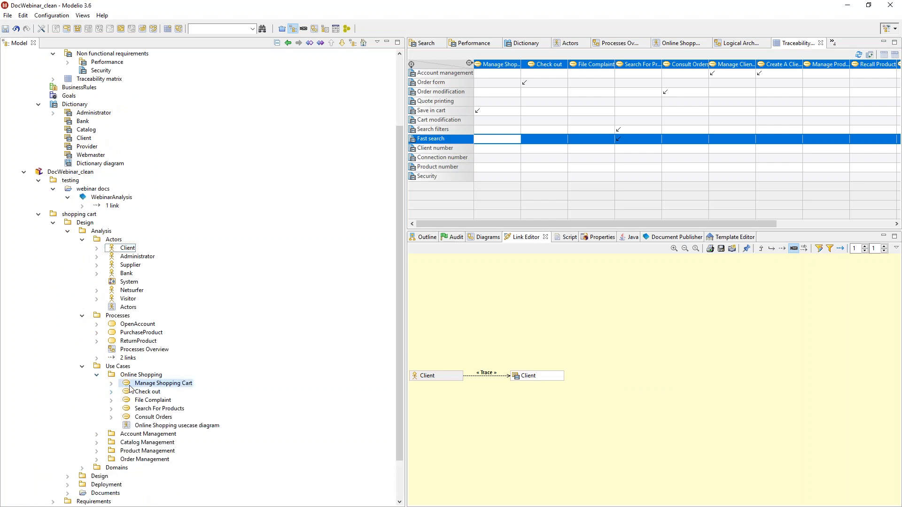
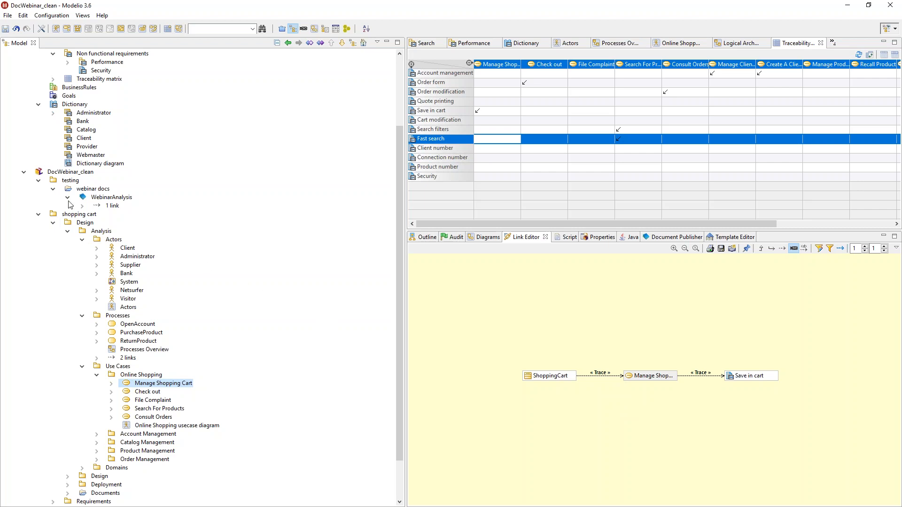
Collapse the webinar docs folder and create another document folder in the testing package.
left_click(52, 188)
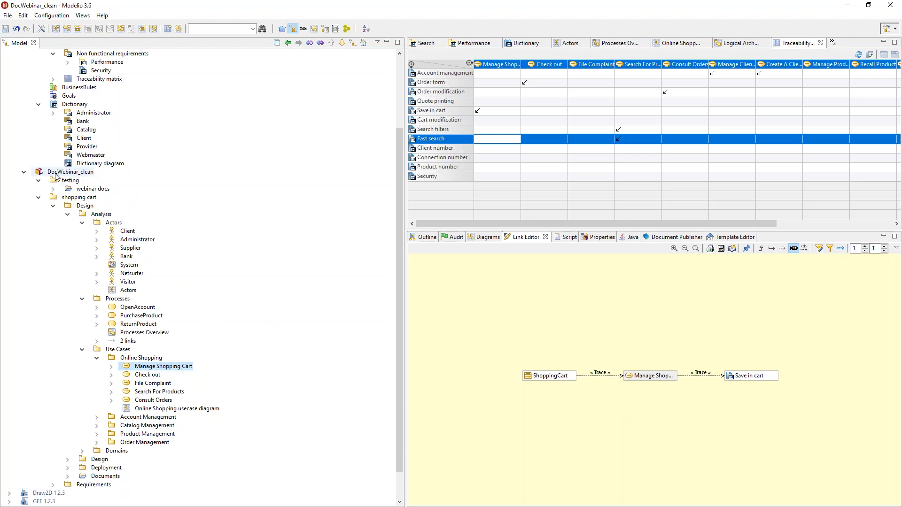
left_click(71, 186)
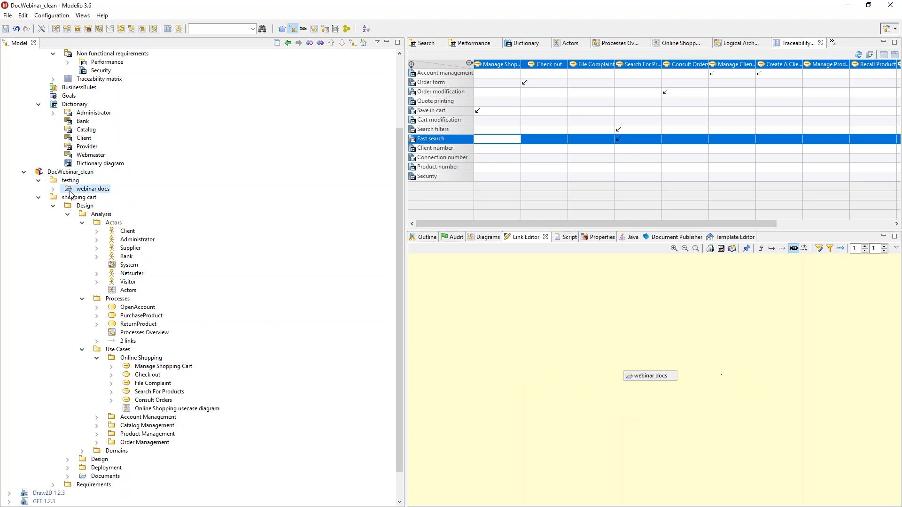
right_click(70, 182)
mouse_move(140, 236)
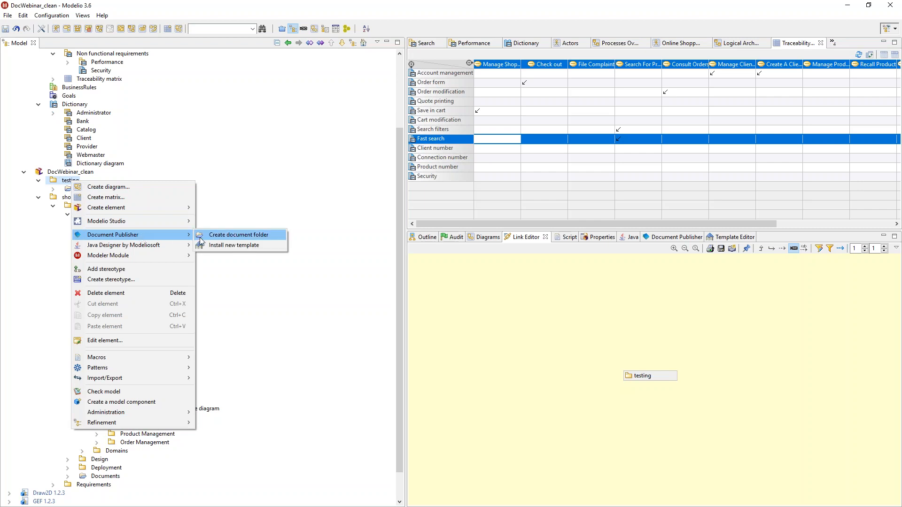
left_click(200, 238)
Rename the added document folder in the testing package to "new template".
left_click(88, 199)
left_click(87, 199)
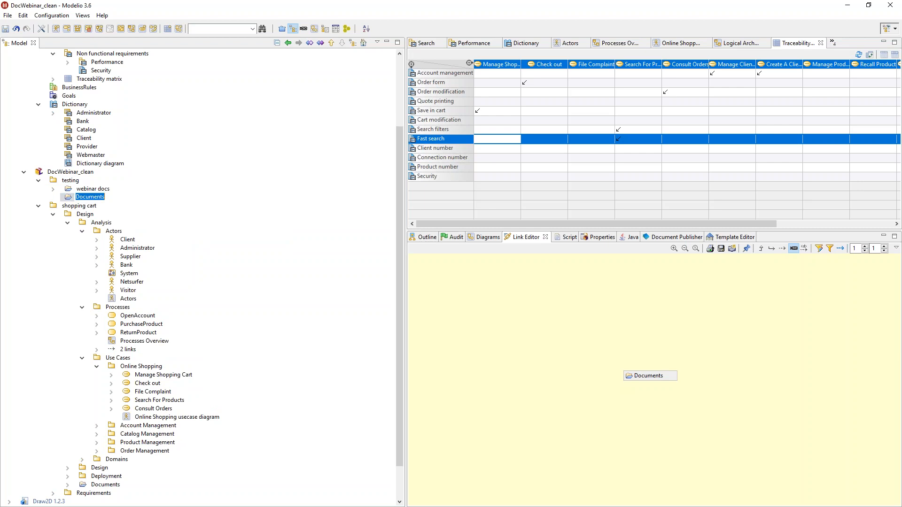
type("nw template")
key("Return")
left_click(89, 200)
type("ew template")
Start creating a document template in the new template folder and enlarge the Template editor window.
right_click(82, 199)
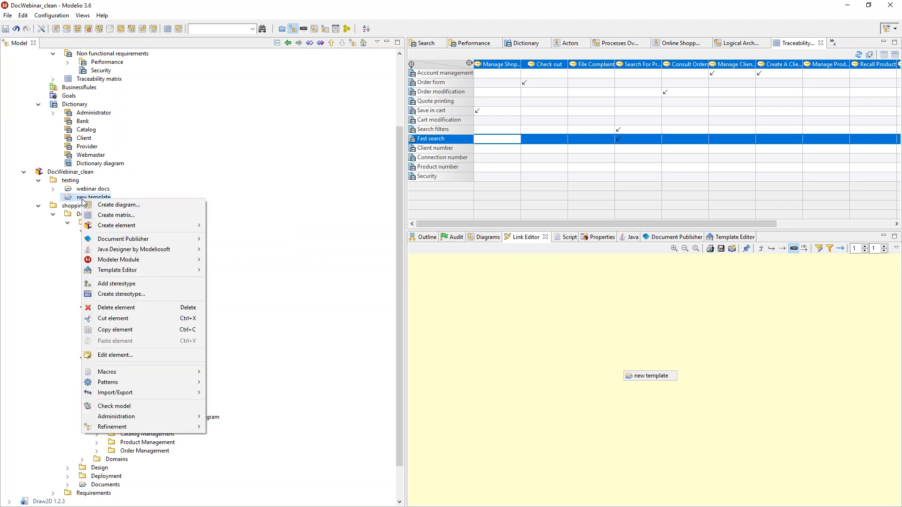
mouse_move(195, 239)
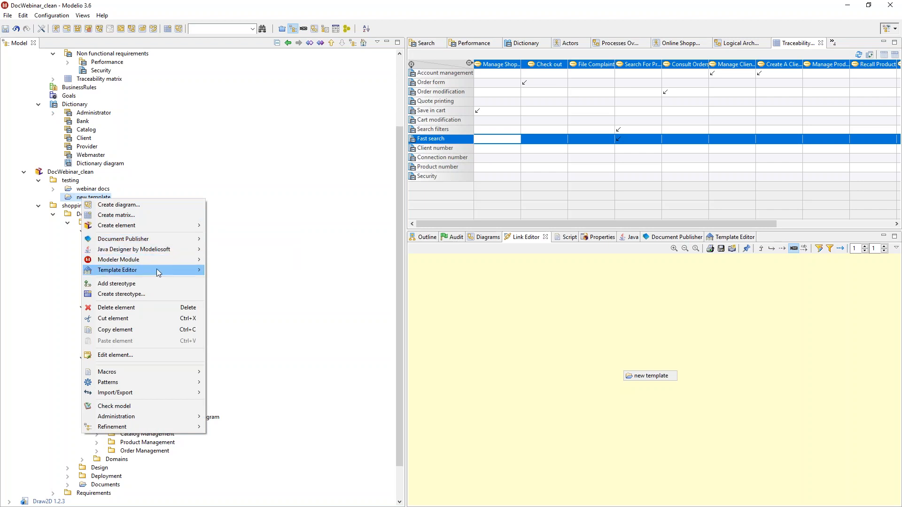
mouse_move(157, 270)
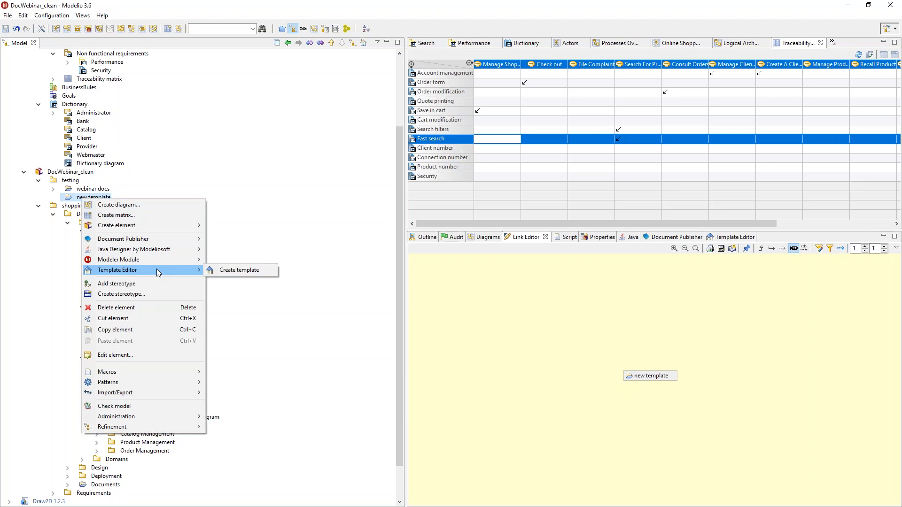
left_click(214, 271)
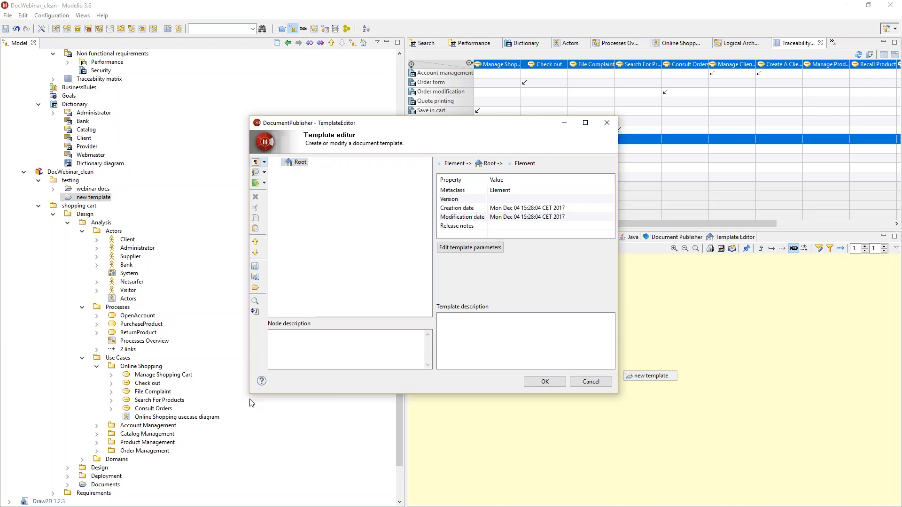
left_click_drag(250, 393, 157, 408)
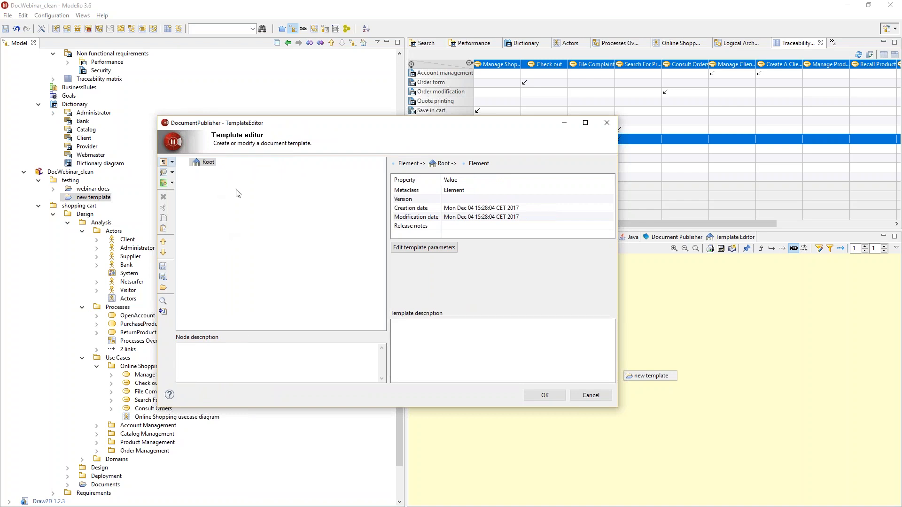
Move the Template editor clear of the model tree and expand the Client actor to view its relations.
left_click_drag(323, 125, 447, 124)
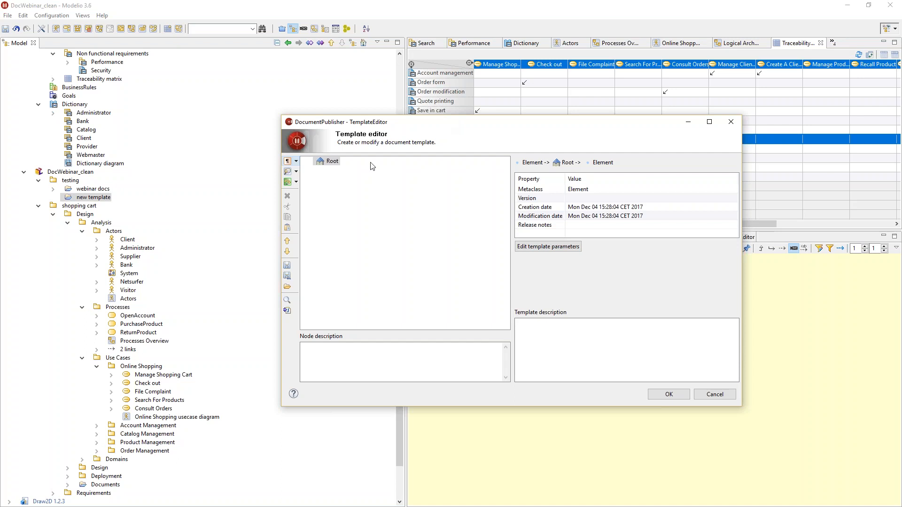
right_click(329, 164)
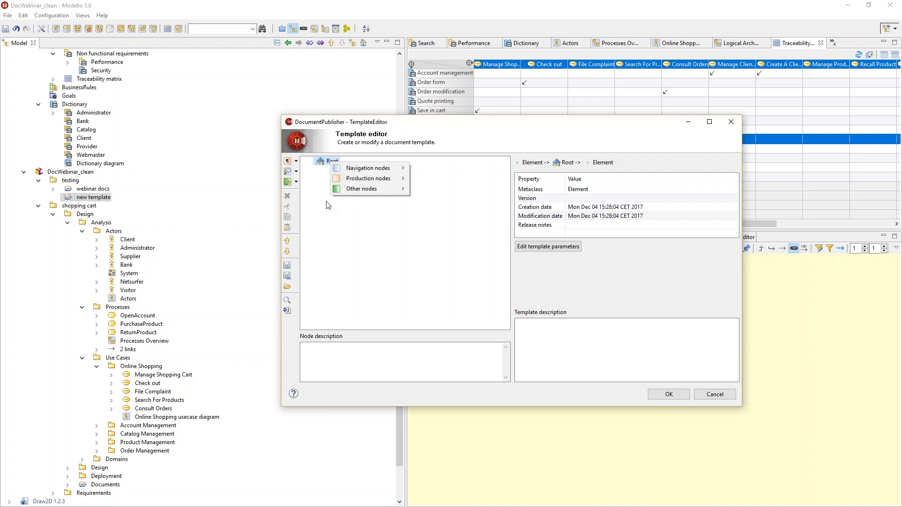
mouse_move(371, 169)
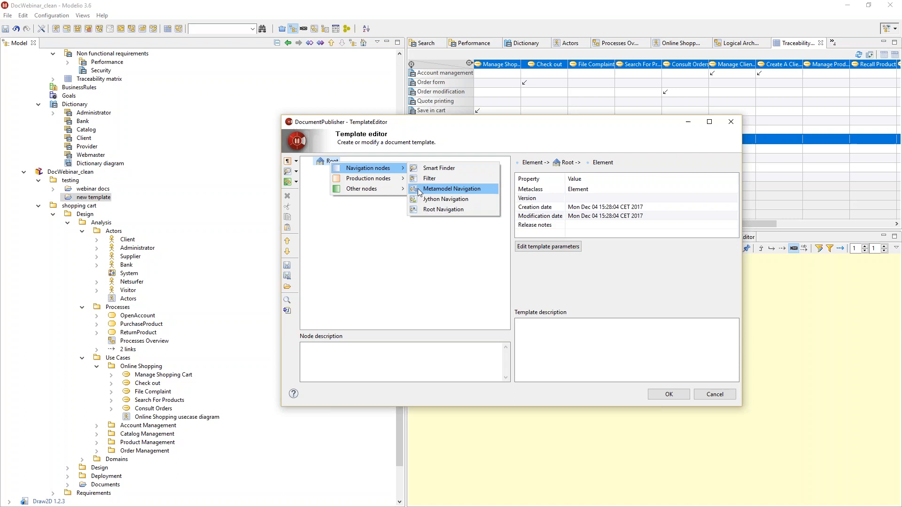
left_click(97, 240)
left_click(97, 240)
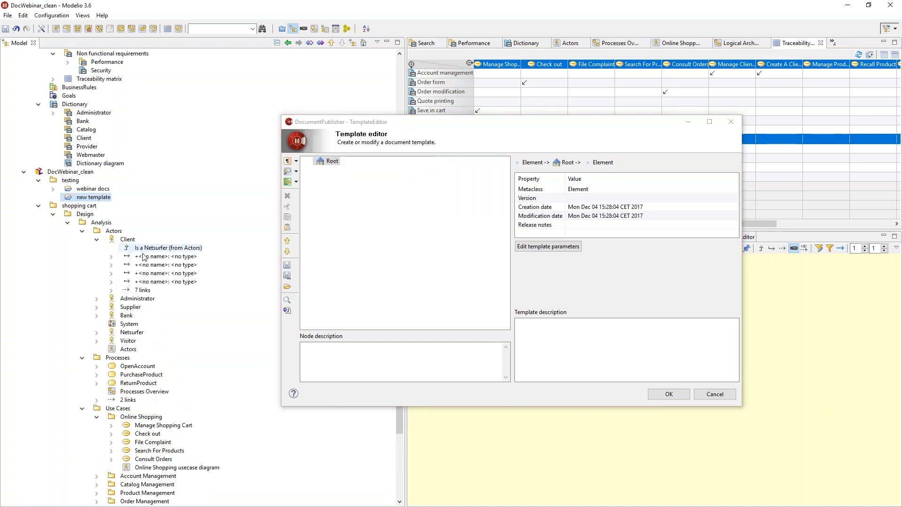
Review the navigation, production and other node types that can be added under the Root node.
right_click(326, 165)
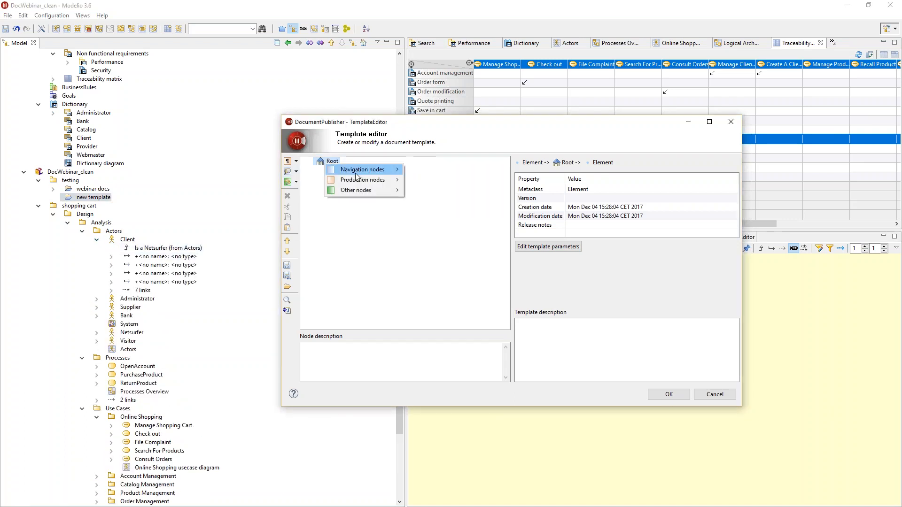
mouse_move(359, 169)
mouse_move(393, 170)
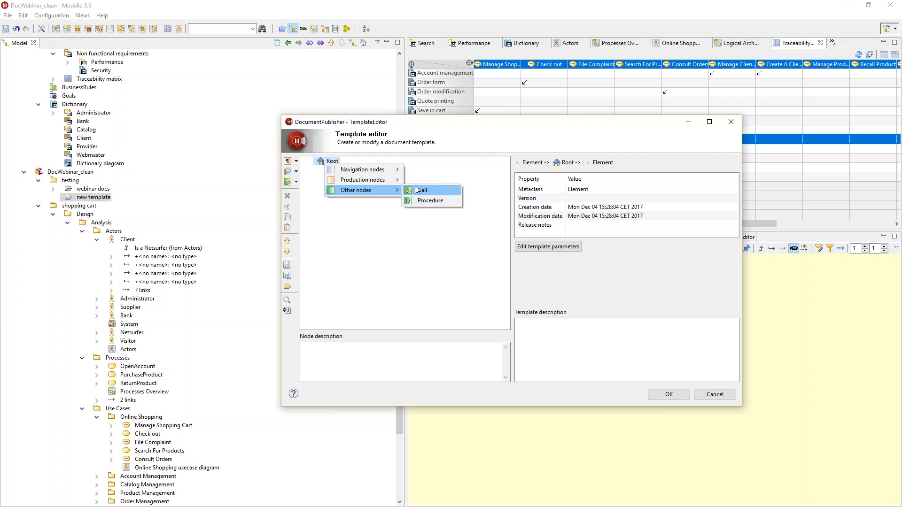
left_click(372, 252)
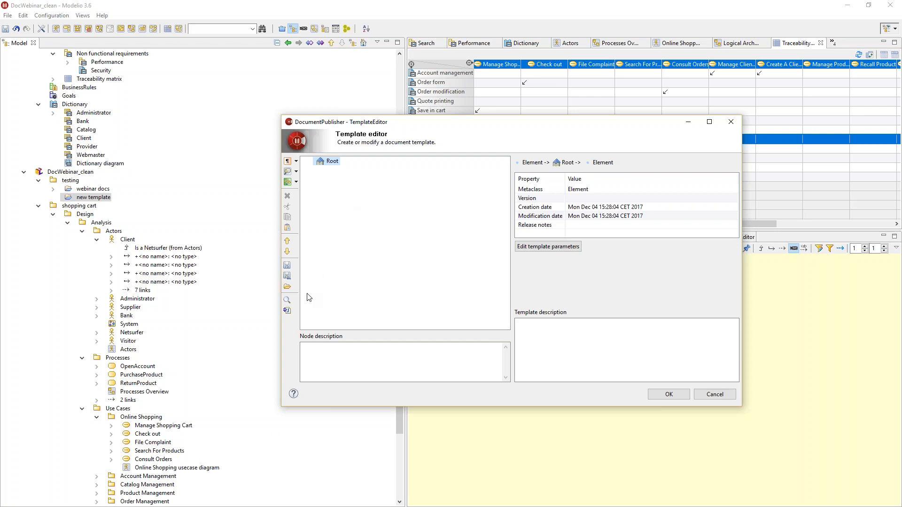
Load the existing template TraceabilityMatrix.xml from the en templates folder into the Template editor.
scroll(125, 342, "down", 4)
left_click(65, 443)
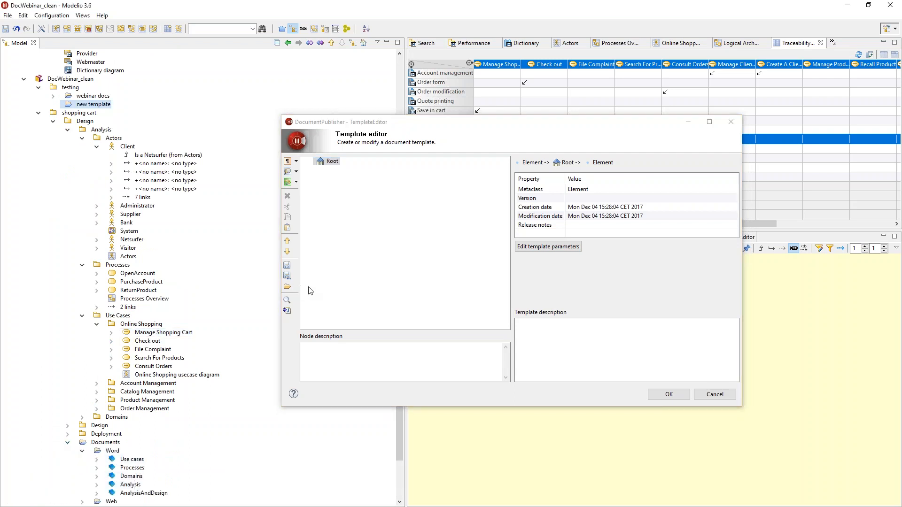
left_click(287, 287)
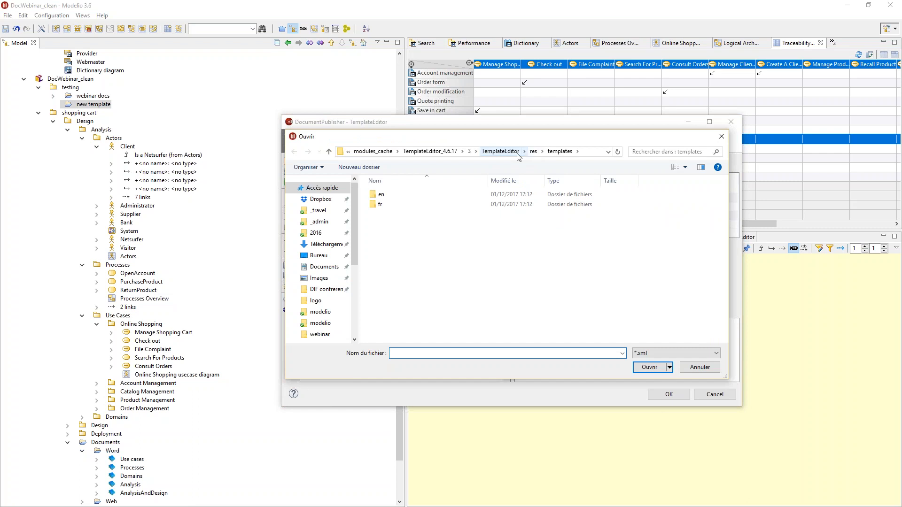
double_click(381, 195)
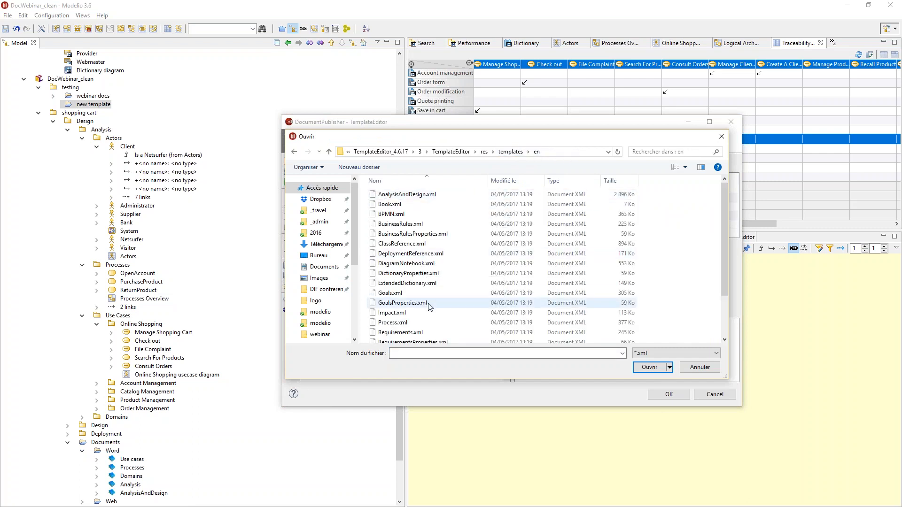
scroll(424, 306, "down", 2)
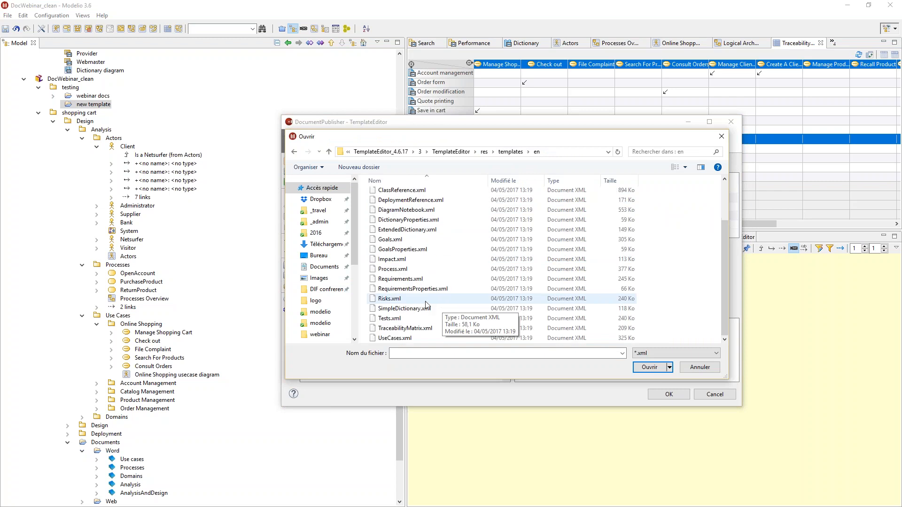
left_click(404, 329)
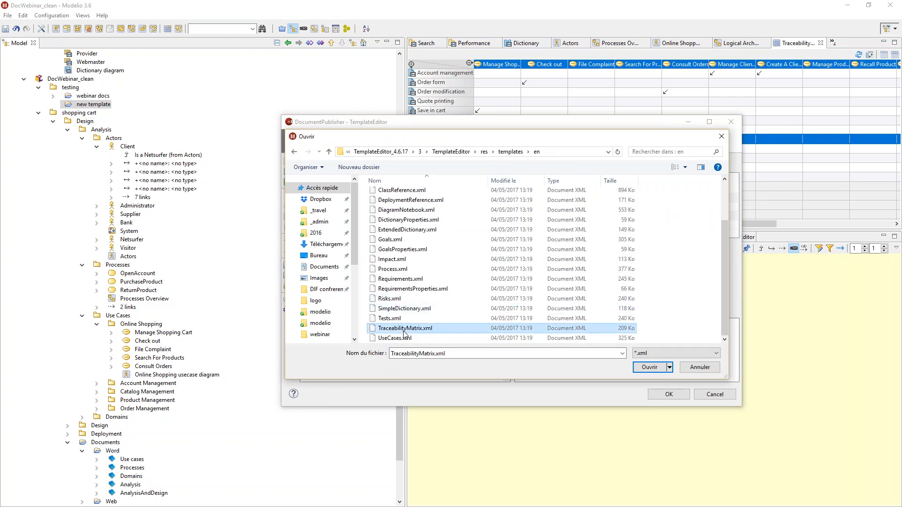
left_click(649, 368)
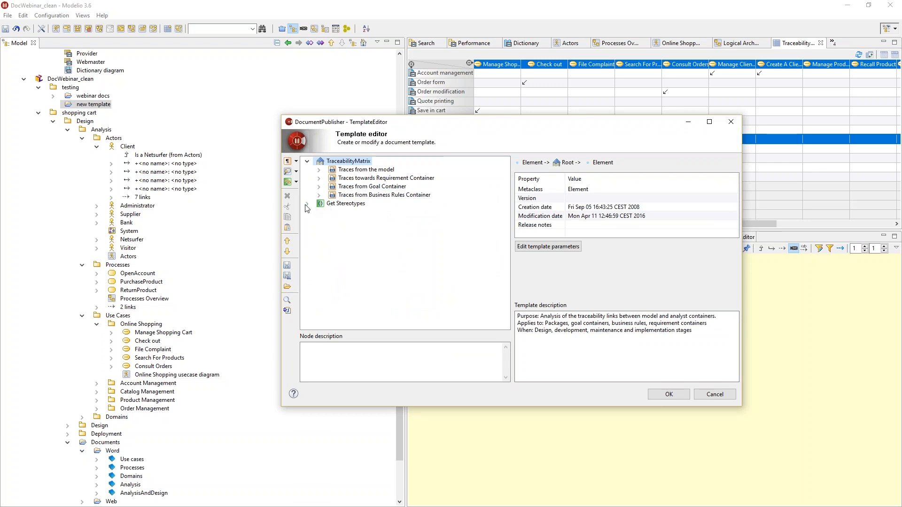
Expand the four trace sections of the TraceabilityMatrix template to examine their tables and nested nodes.
left_click(319, 170)
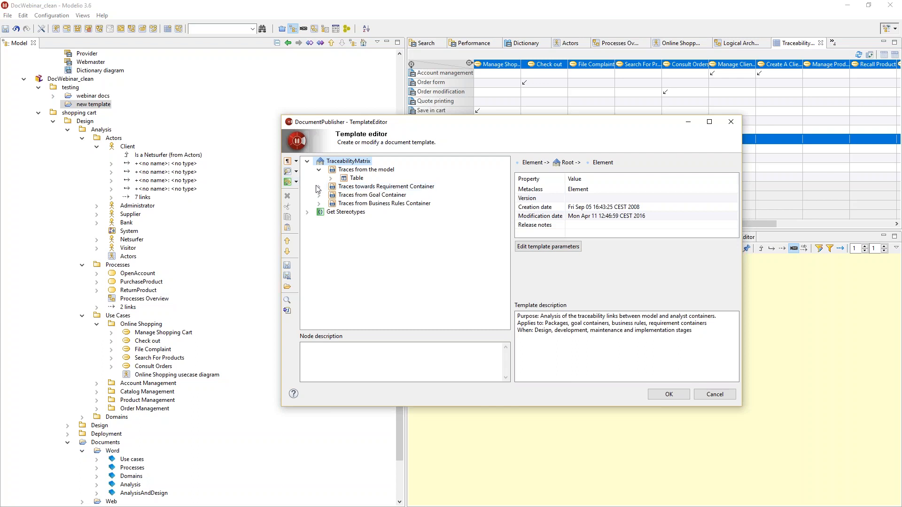
left_click(331, 178)
left_click(343, 187)
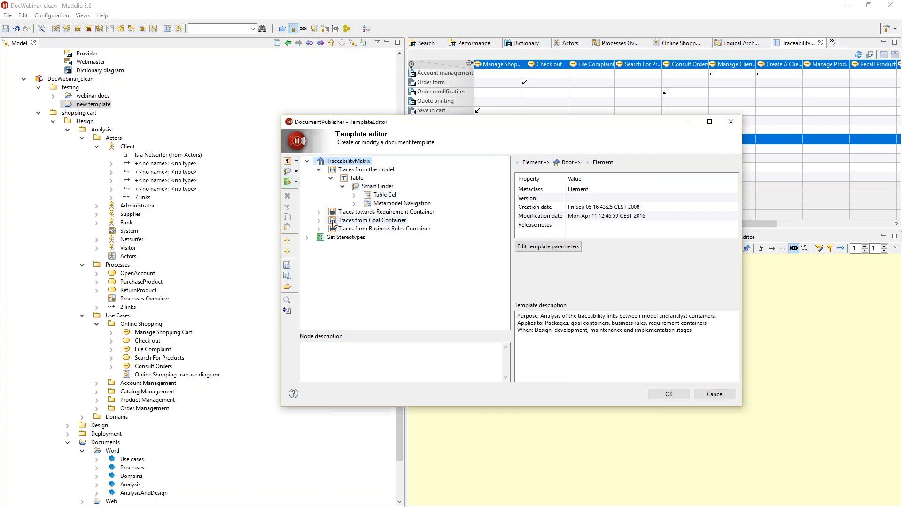
left_click(319, 212)
left_click(319, 229)
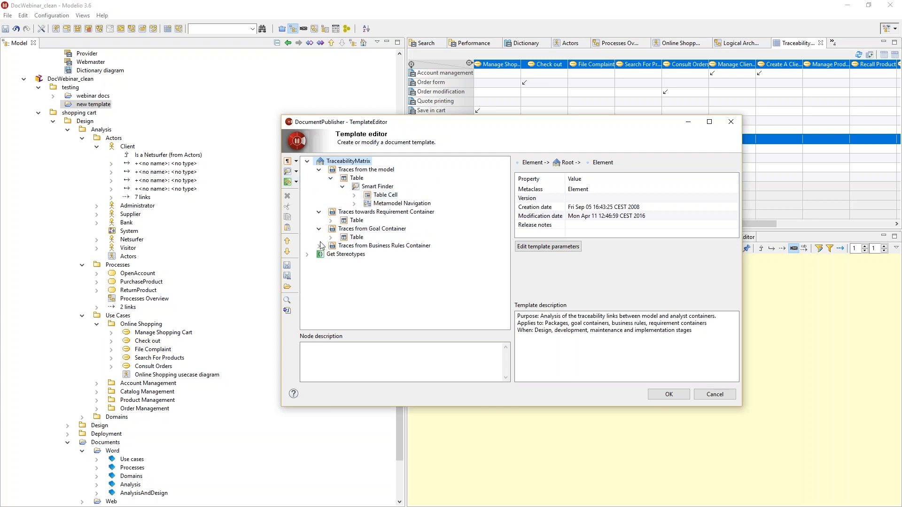
left_click(319, 246)
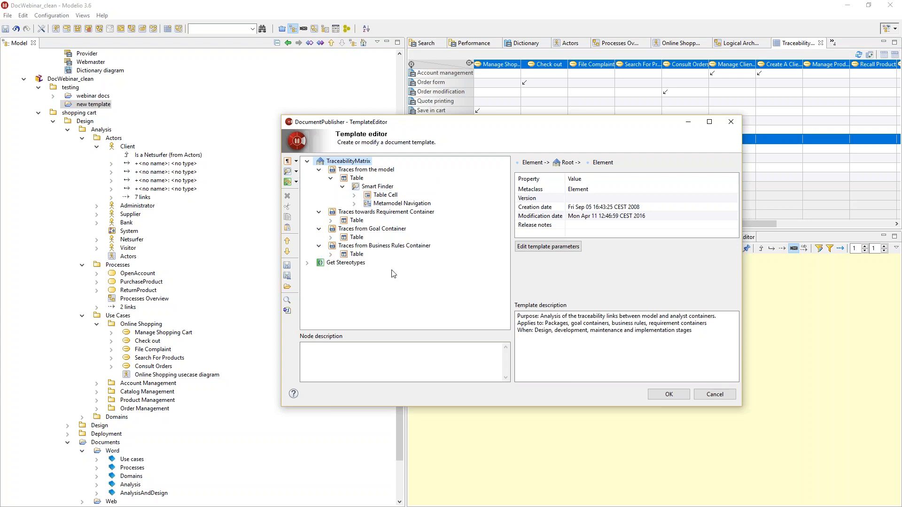
left_click(331, 255)
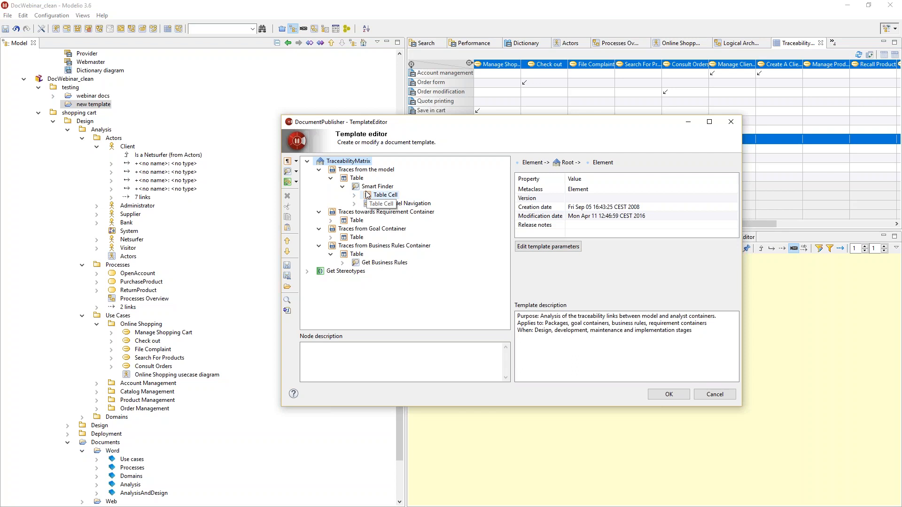
Delete all the trace sections and the Get Stereotypes procedure, leaving only the template's root node.
left_click(356, 170)
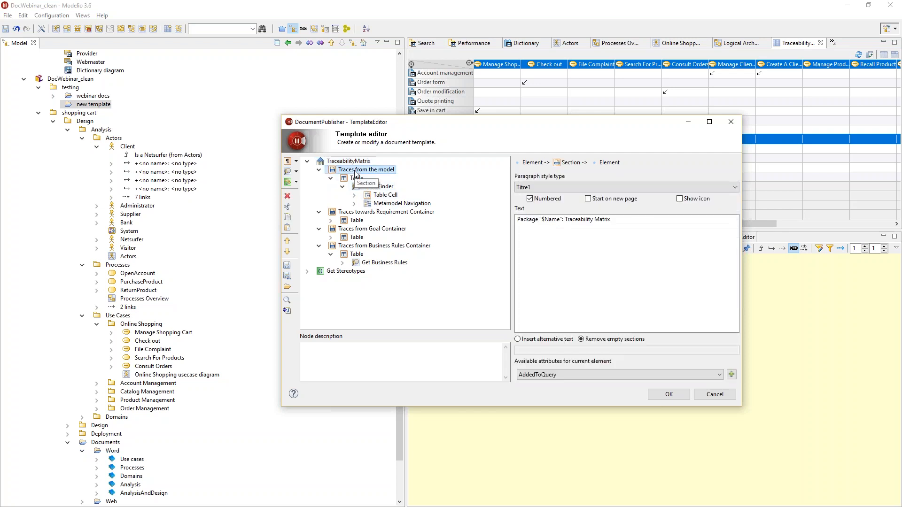
key("Delete")
key("Delete")
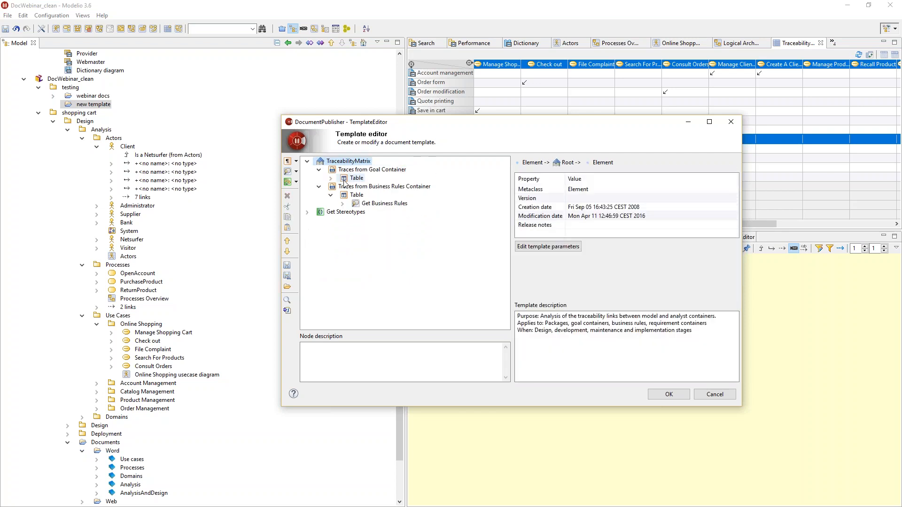
left_click(343, 172)
key("Delete")
left_click(343, 172)
key("Delete")
left_click(338, 172)
key("Delete")
Rename the template's root node to "NewTraceability" and show it under the new template folder in the model tree.
left_click(329, 161)
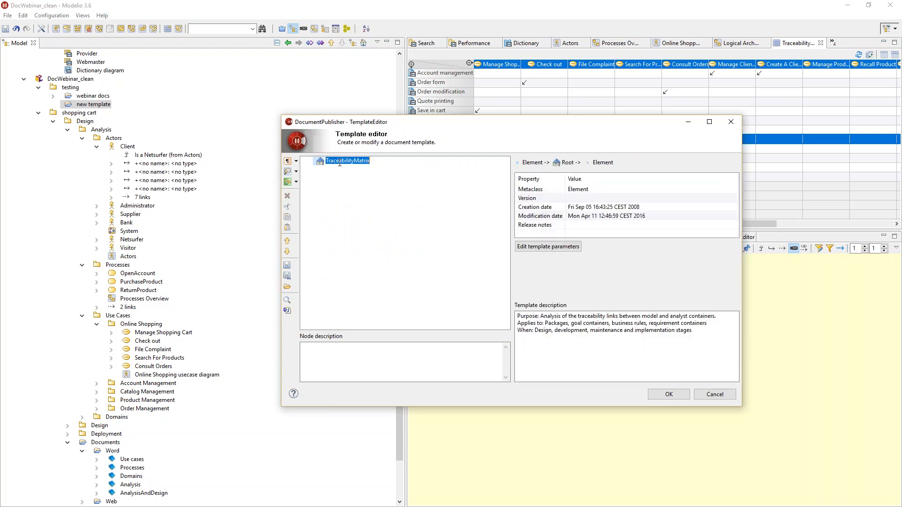
double_click(329, 161)
type("New")
key("Return")
left_click(54, 106)
left_click(83, 113)
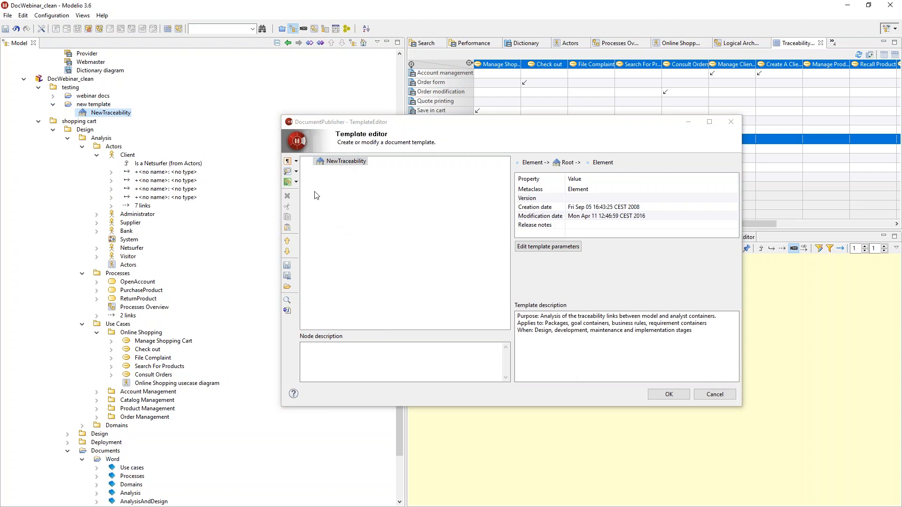
Add a Section production node under the NewTraceability root and open its properties.
right_click(347, 163)
mouse_move(381, 171)
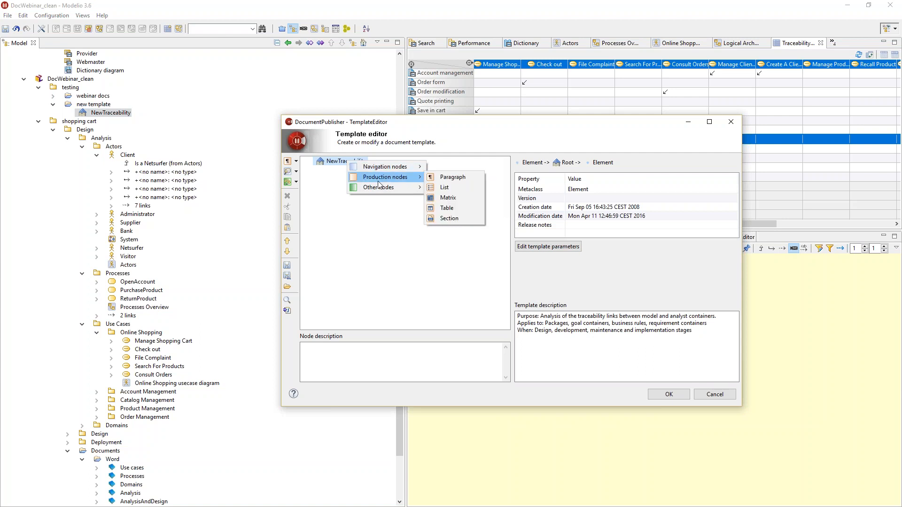
left_click(452, 219)
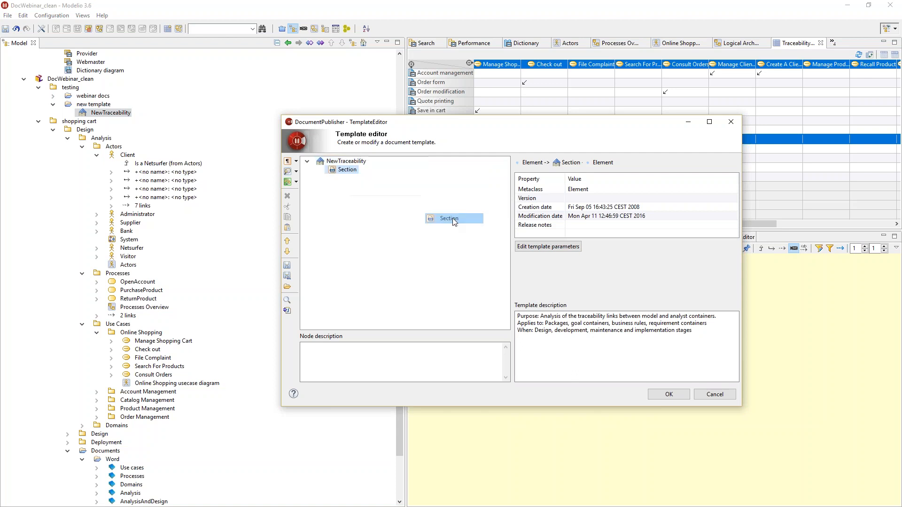
left_click(346, 161)
left_click(351, 171)
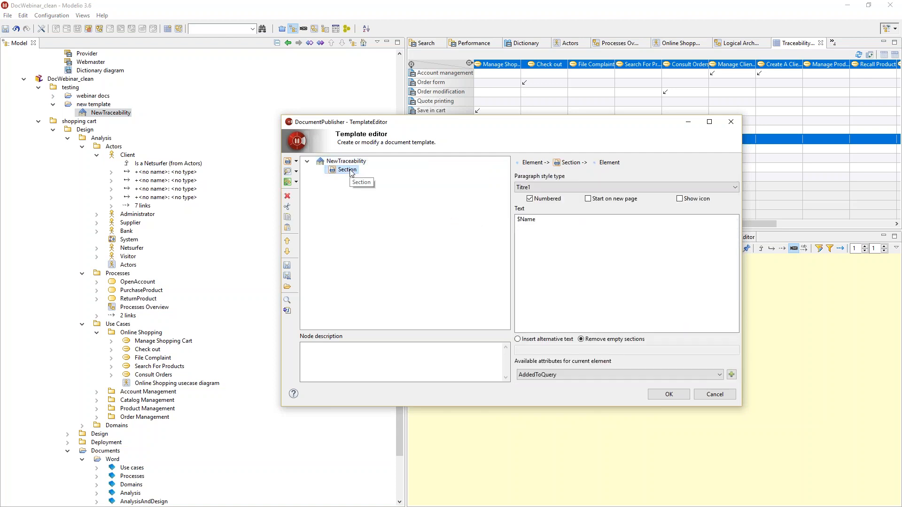
Replace the section's $Name text with "Use Case Traceability".
left_click(552, 221)
left_click_drag(551, 222, 486, 221)
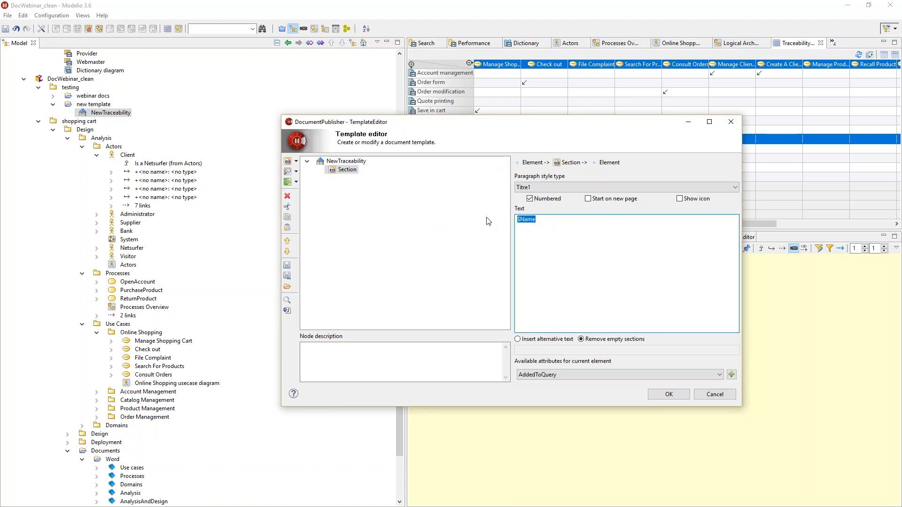
type("Use Case Traceability")
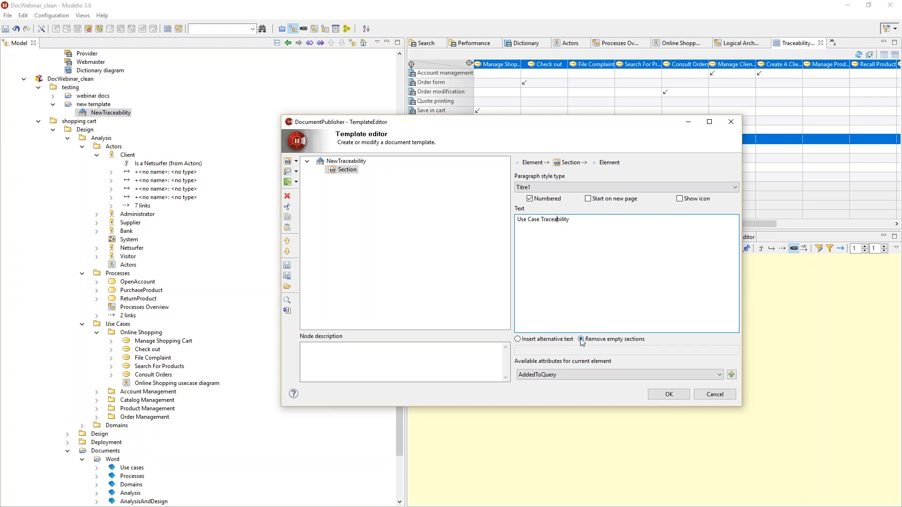
Set the section to insert alternative text and generate the template as NewTraceability.jar in the webinar folder.
left_click(539, 340)
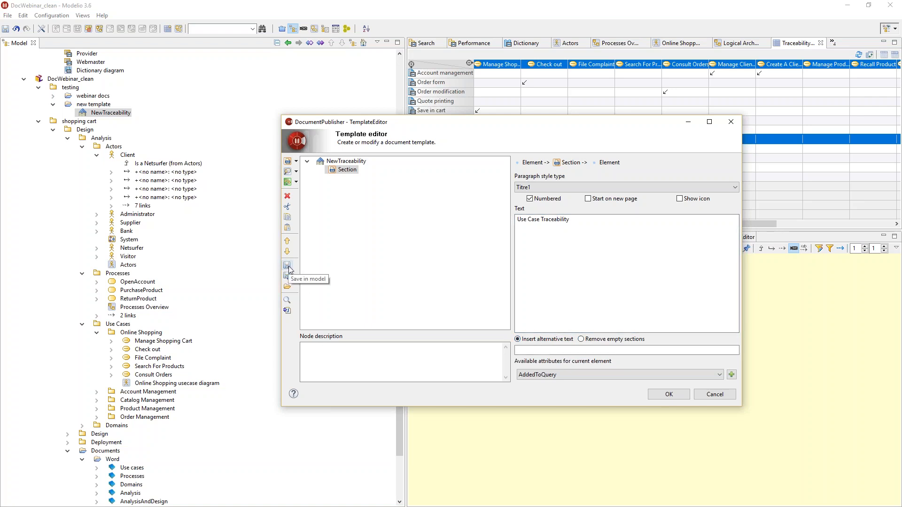
left_click(288, 312)
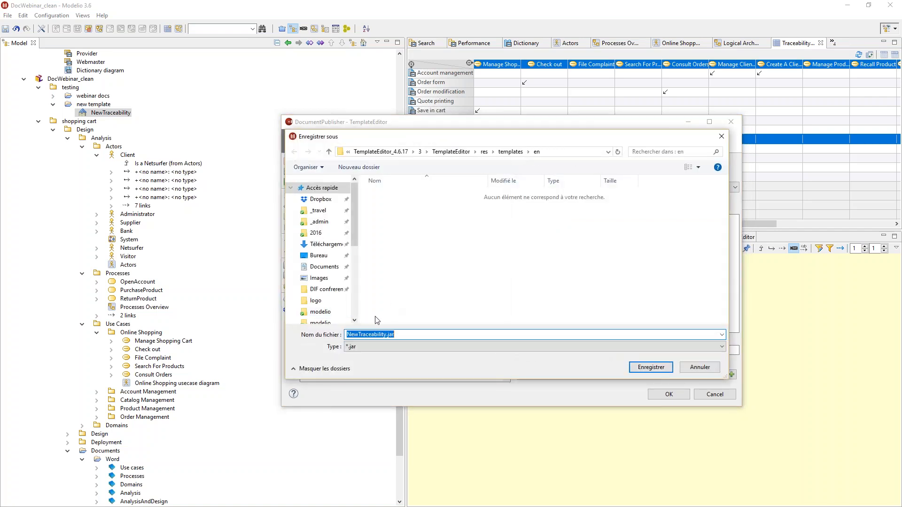
scroll(354, 316, "down", 2)
left_click(327, 261)
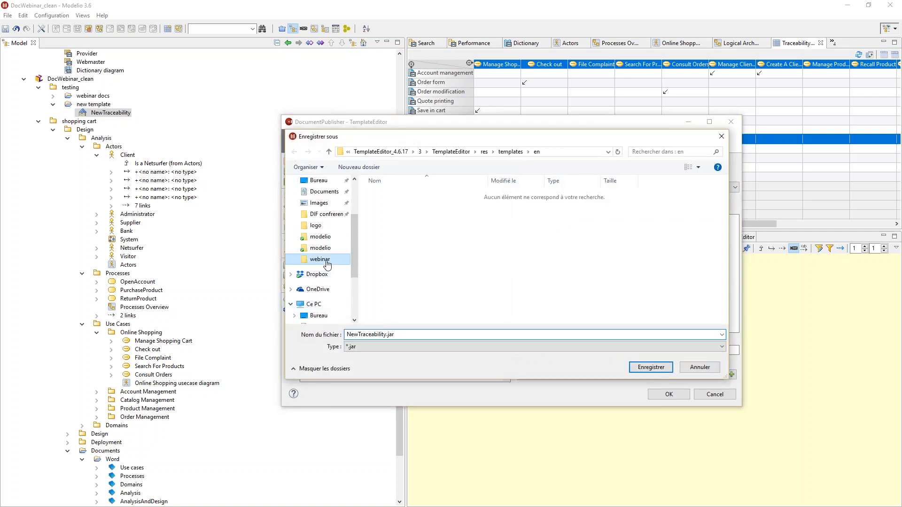
left_click(644, 368)
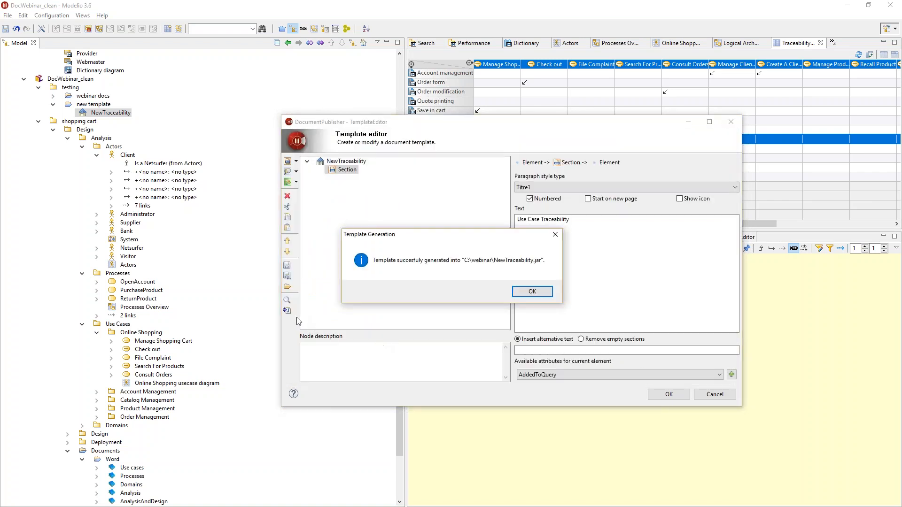
left_click(531, 294)
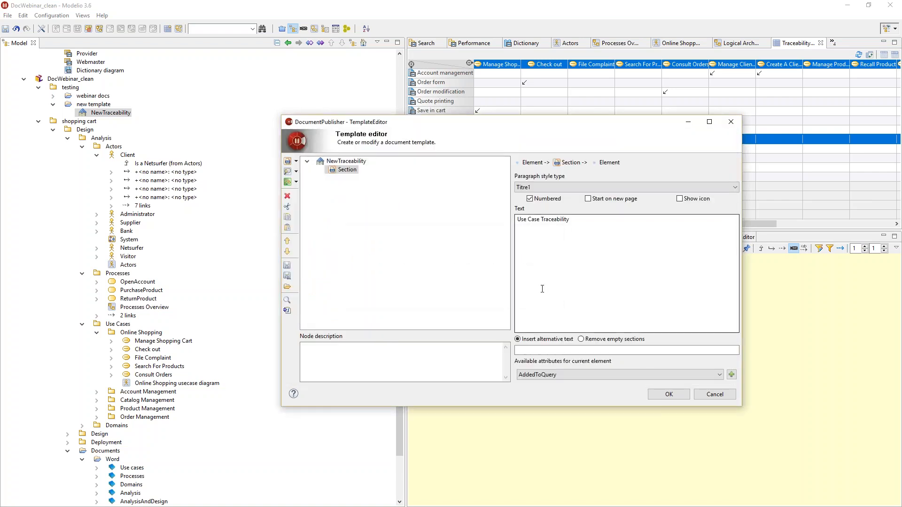
Start a document in the new template folder, named Test, in MS Word (*.docx) format with the NewTraceability template.
right_click(97, 105)
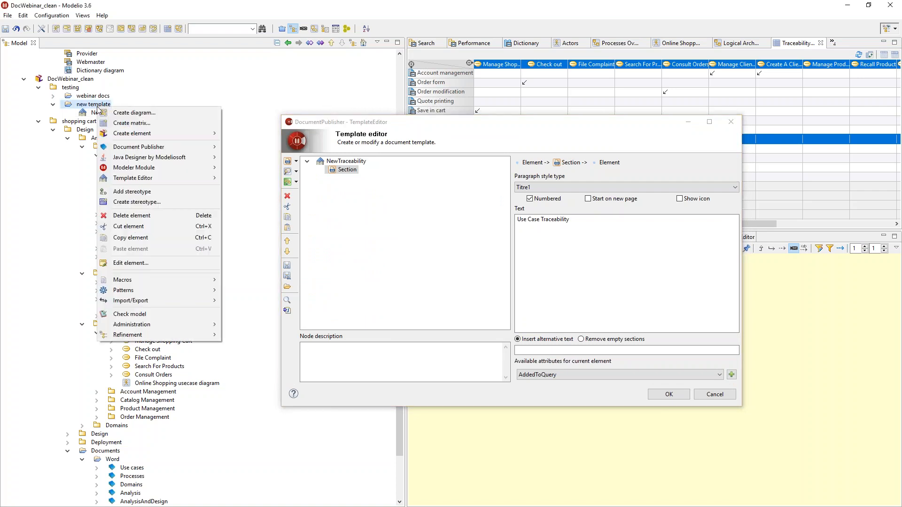
mouse_move(183, 147)
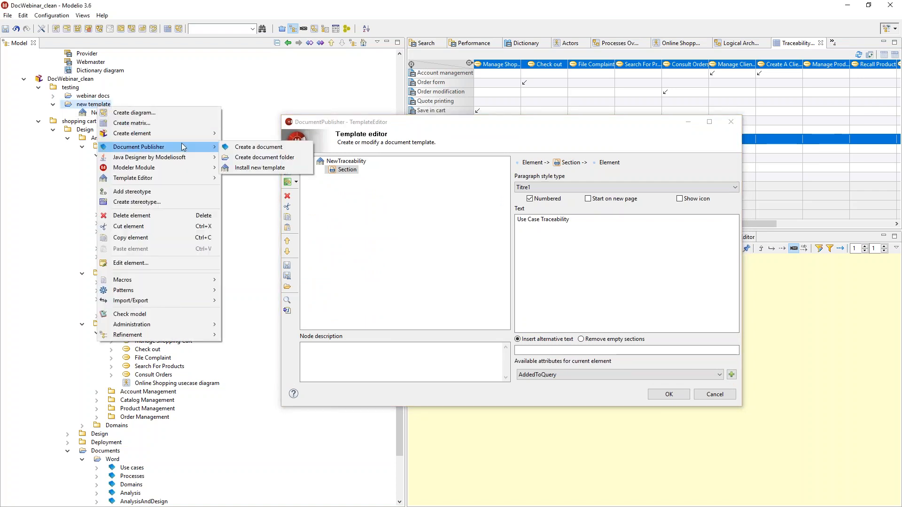
left_click(243, 147)
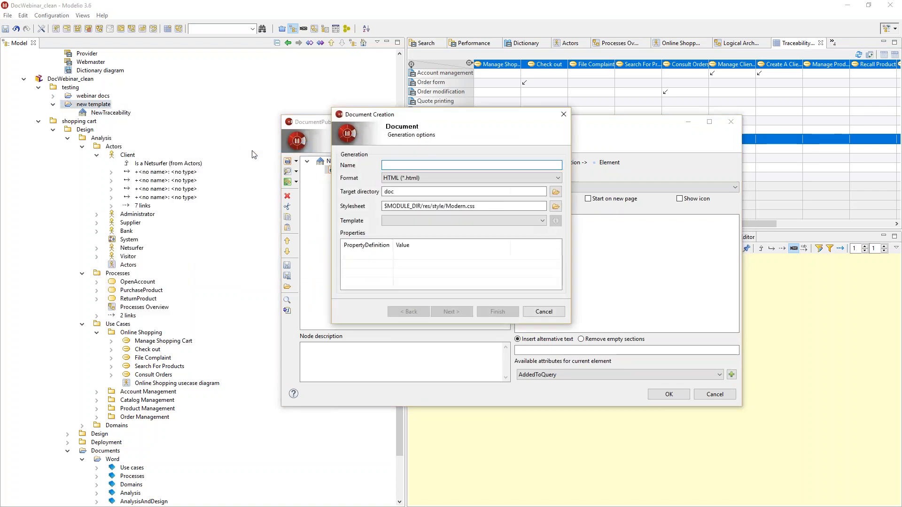
type("Test")
left_click(390, 178)
left_click(405, 187)
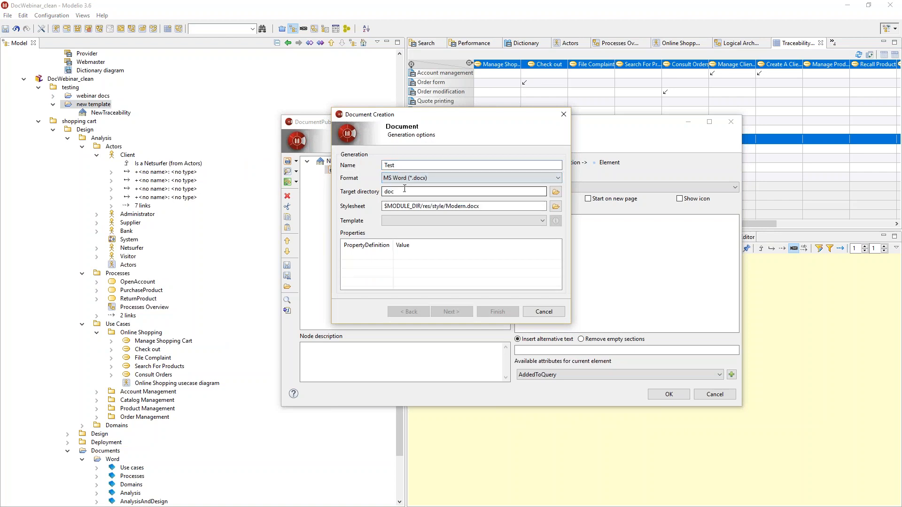
left_click(542, 220)
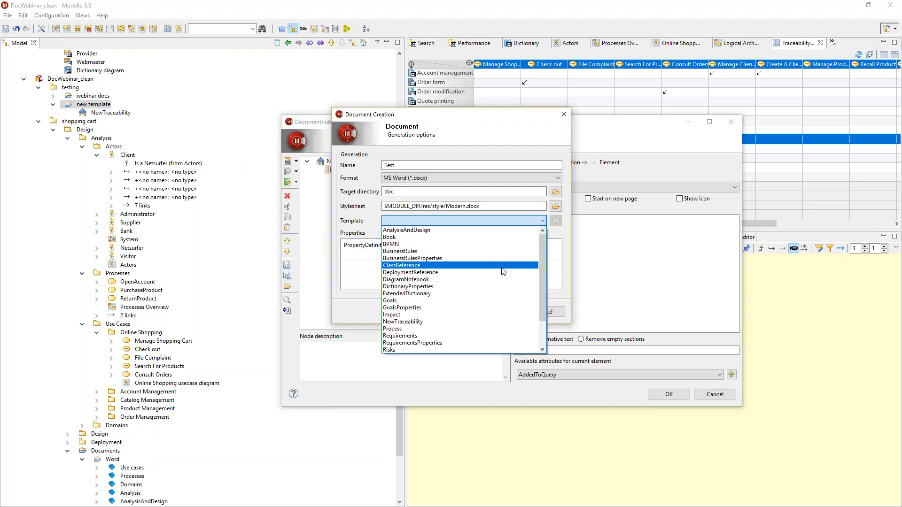
scroll(503, 271, "down", 2)
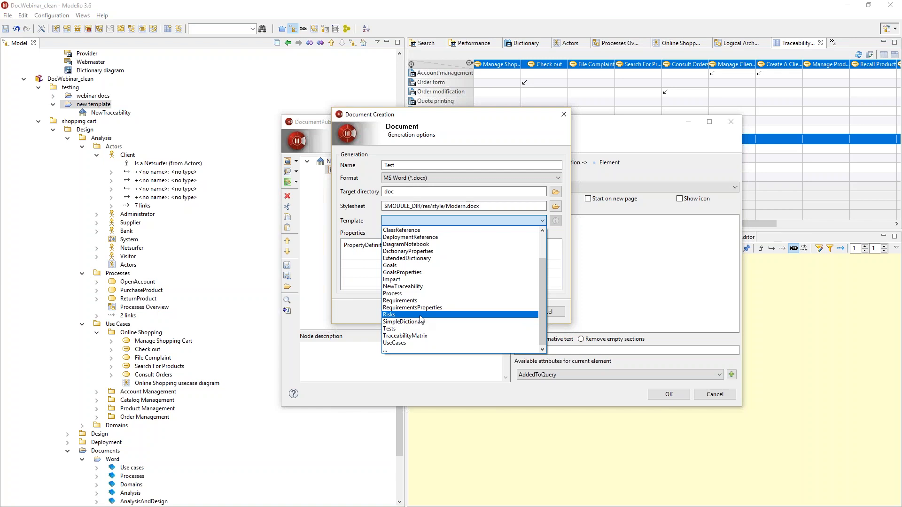
scroll(421, 320, "up", 2)
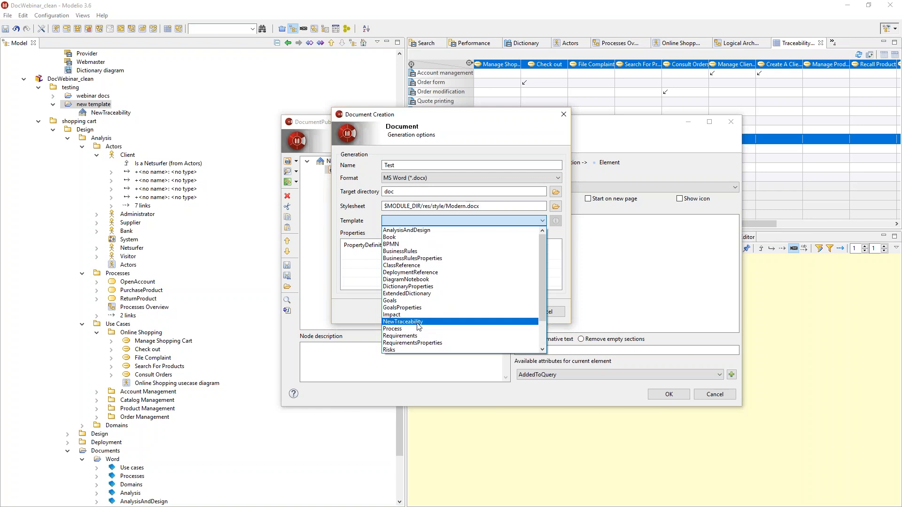
left_click(418, 323)
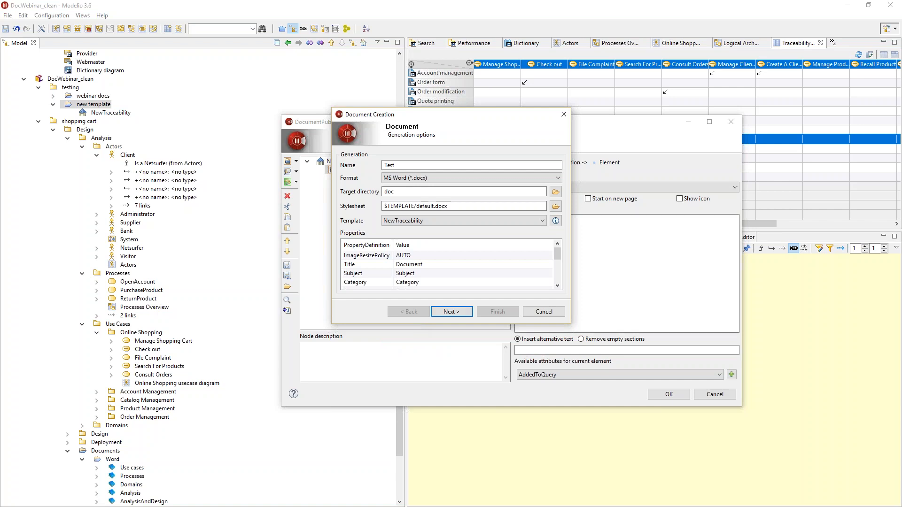
Use webinar_style.docx from the webinar\logo folder as the document's stylesheet.
left_click(555, 207)
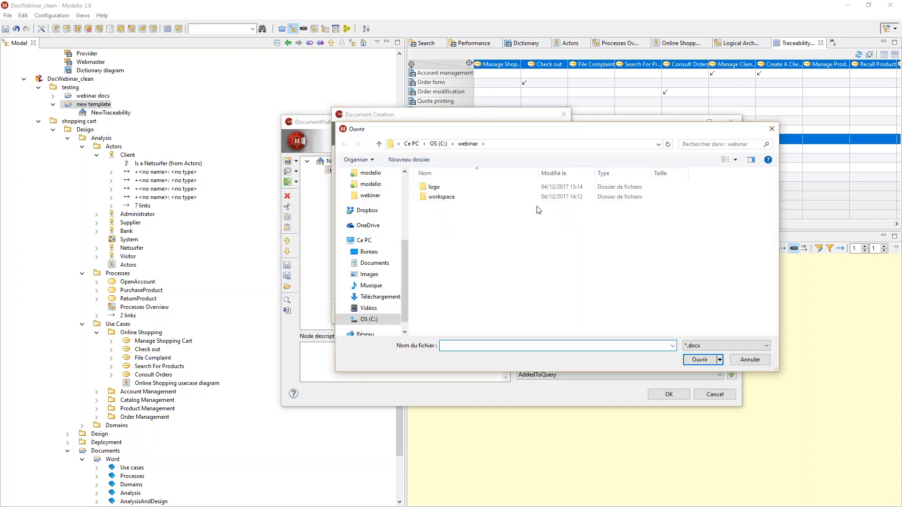
double_click(450, 187)
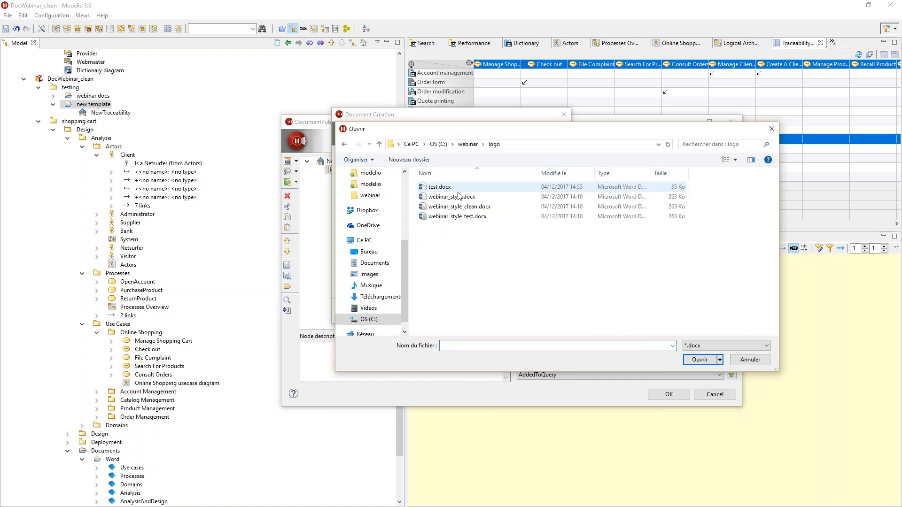
left_click(453, 197)
left_click(705, 360)
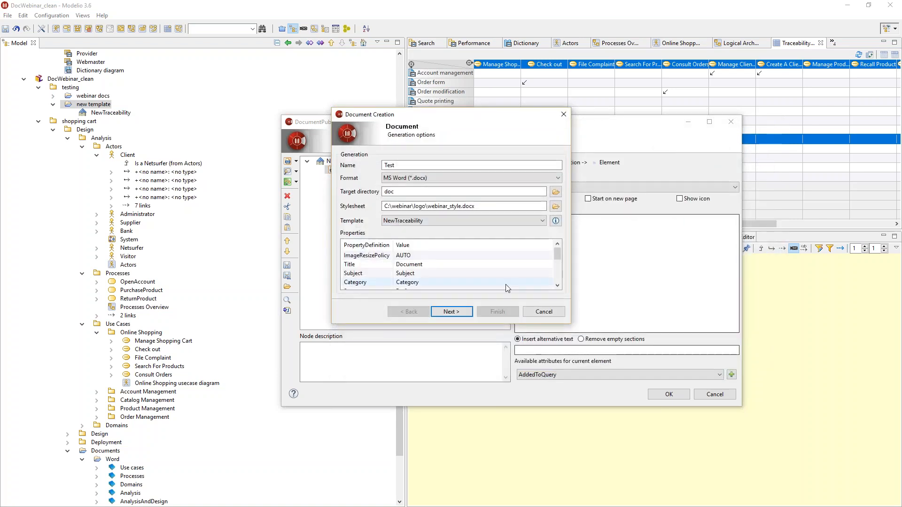
Keep the default content options, include the shopping cart's Design package in the document, and finish creating it.
left_click(462, 313)
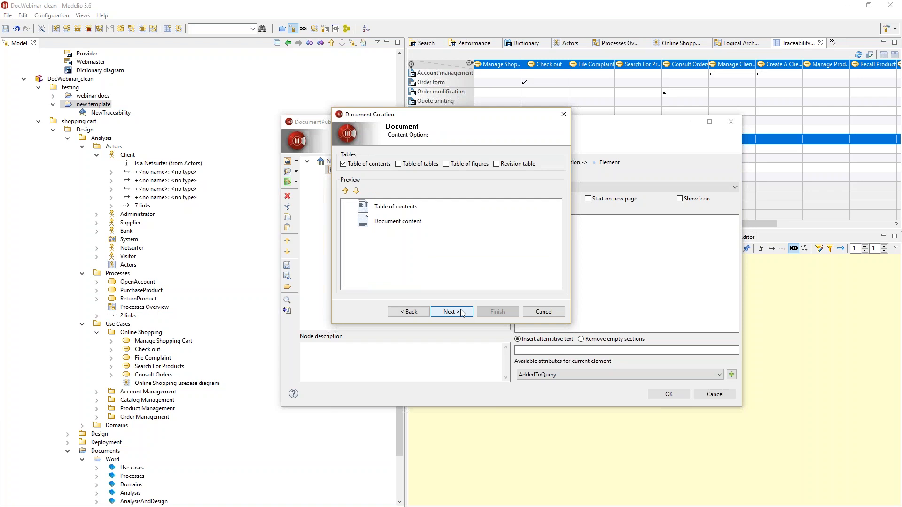
left_click(461, 313)
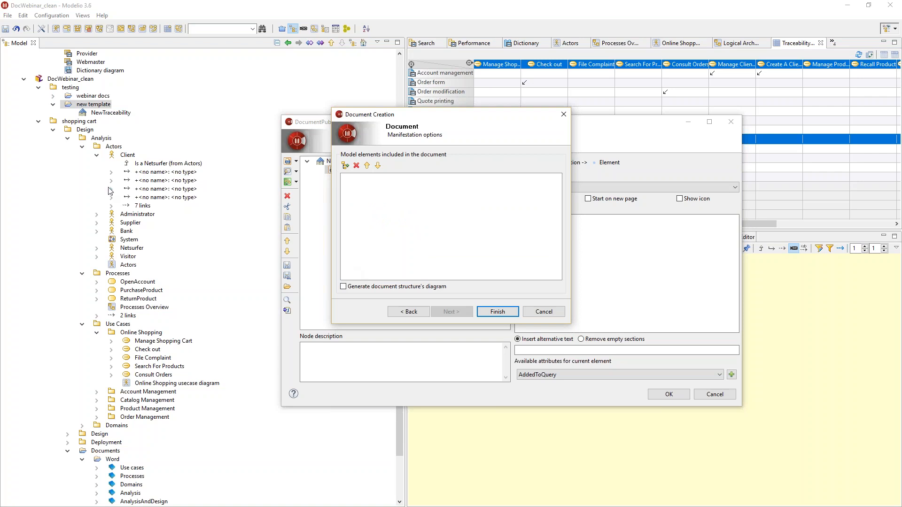
left_click_drag(82, 133, 371, 188)
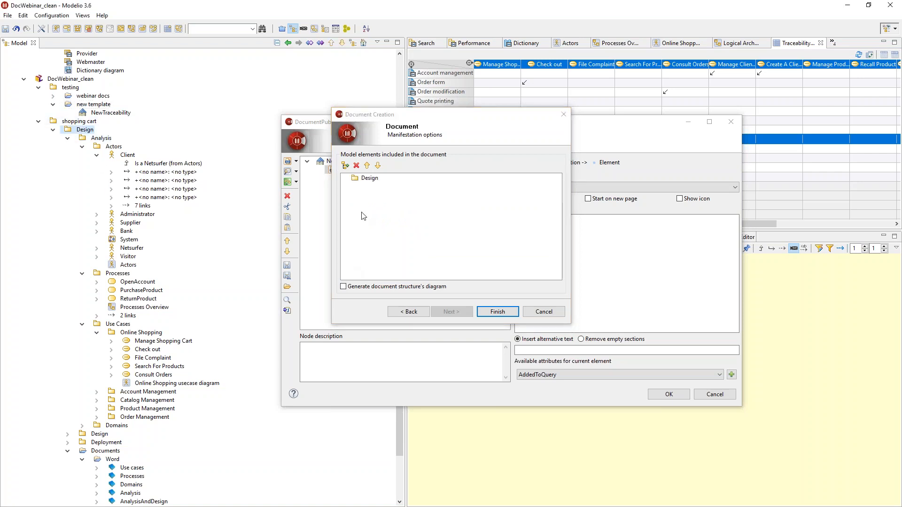
left_click(496, 312)
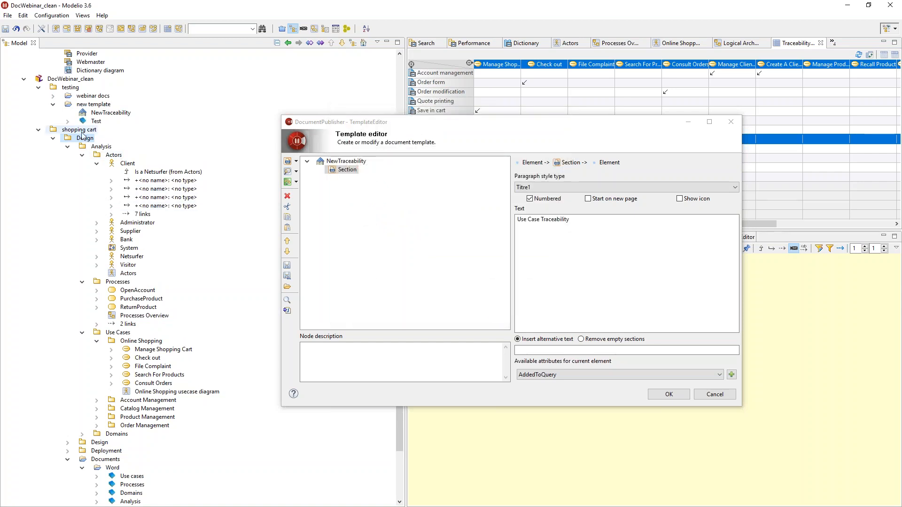
Move the template editor aside and generate the Test document with Document Publisher.
left_click_drag(579, 122, 392, 144)
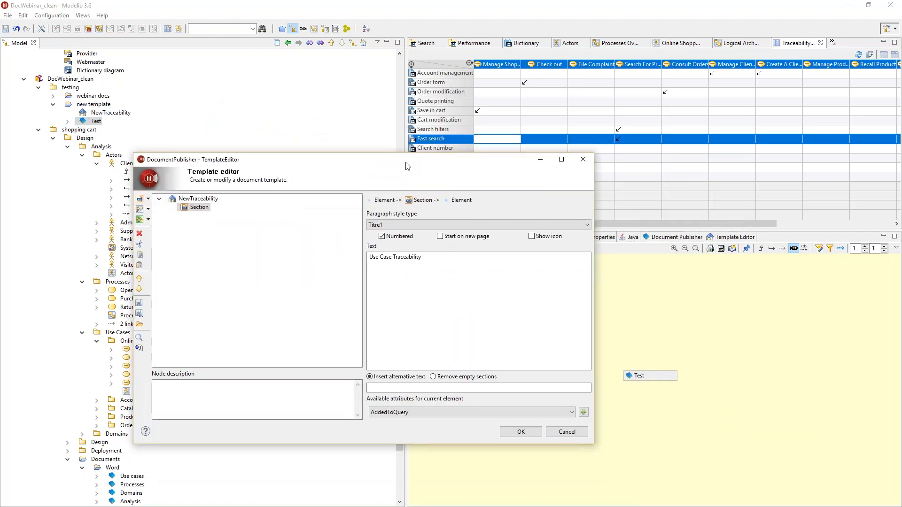
left_click(685, 237)
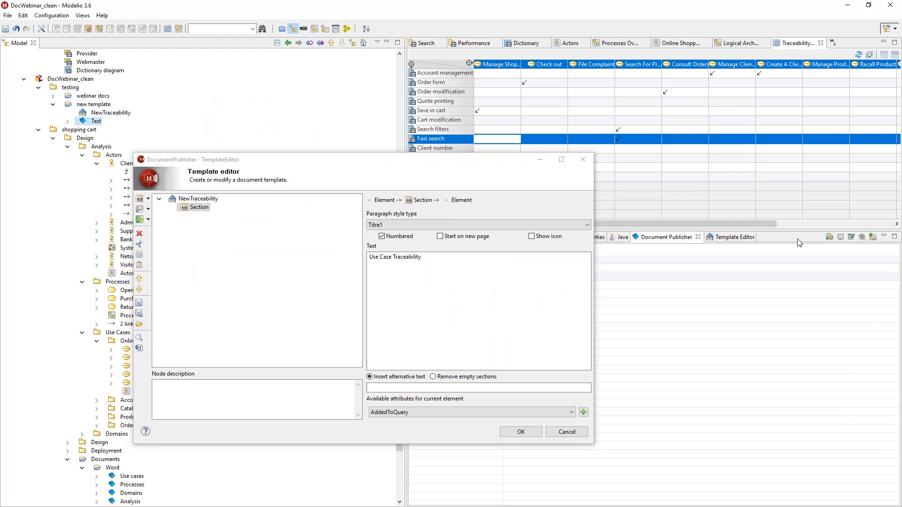
left_click(830, 240)
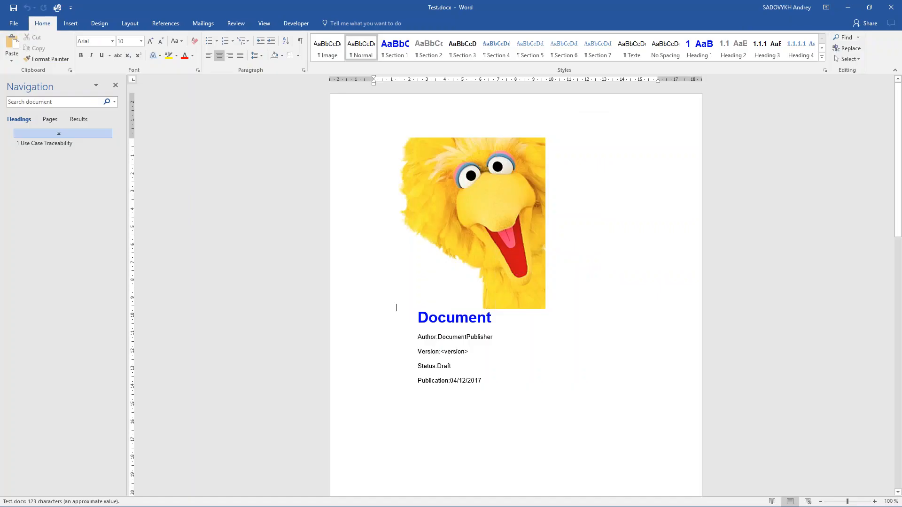
Review the generated Test.docx in Word, including its cover page, table of contents and section heading, and close it.
scroll(466, 359, "down", 8)
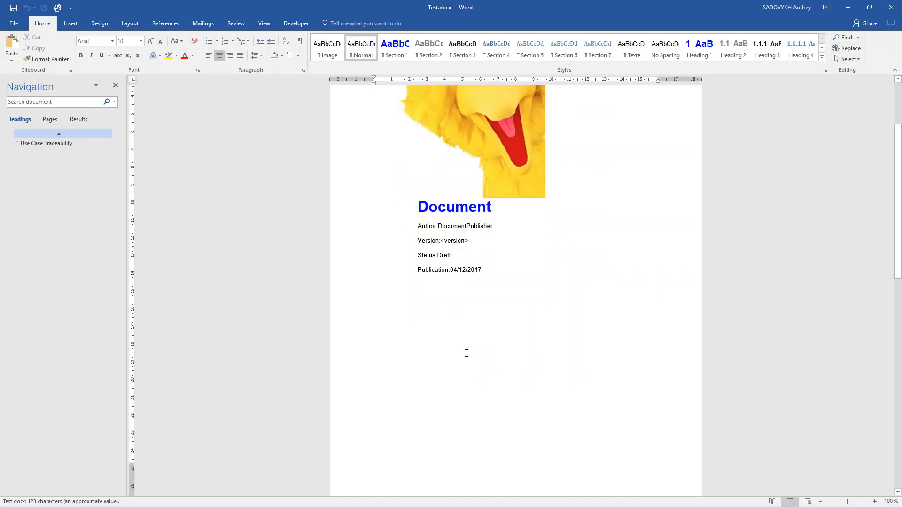
scroll(467, 352, "down", 5)
scroll(467, 354, "up", 5)
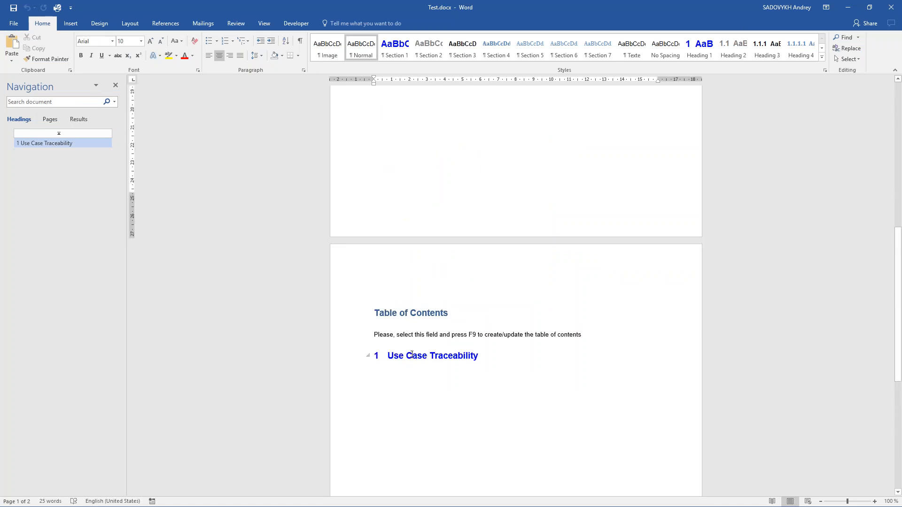
scroll(401, 356, "down", 6)
scroll(403, 354, "up", 4)
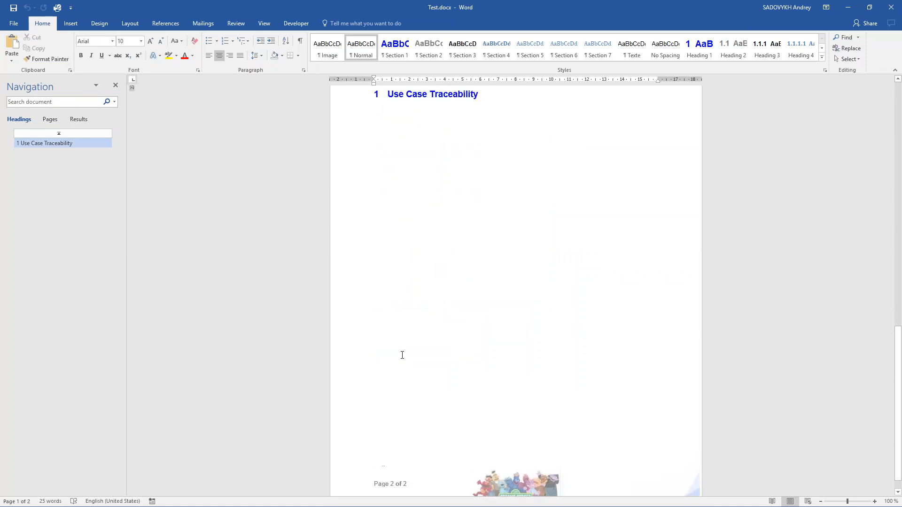
left_click(399, 276)
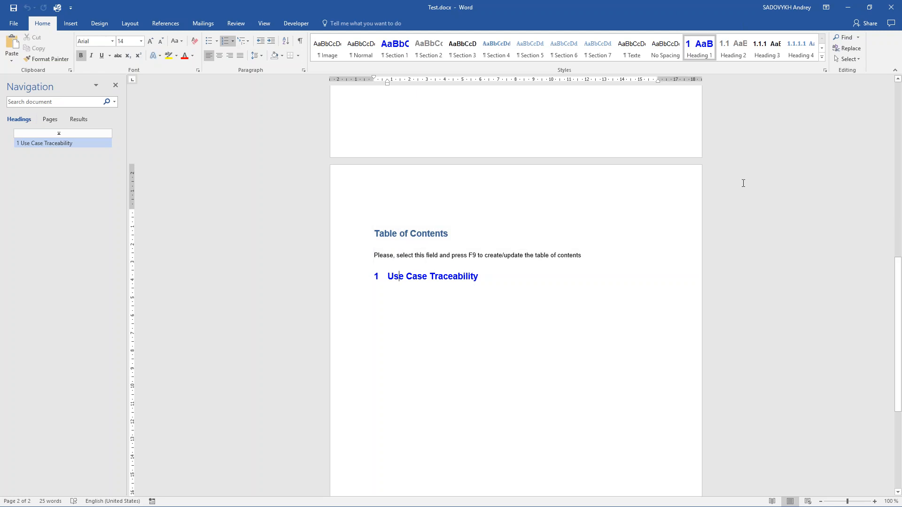
left_click(890, 12)
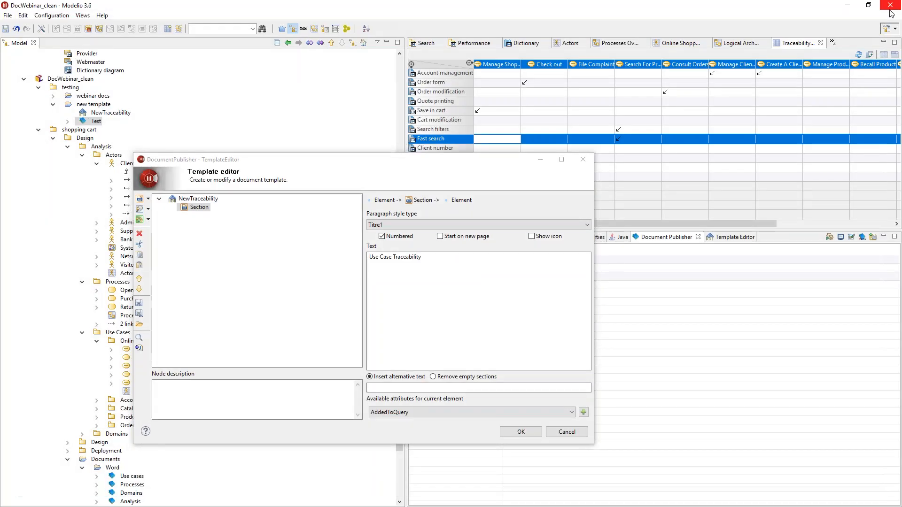
Set the default value of the NewTraceability template's Title parameter to "New Traceability Document".
left_click_drag(521, 161, 770, 134)
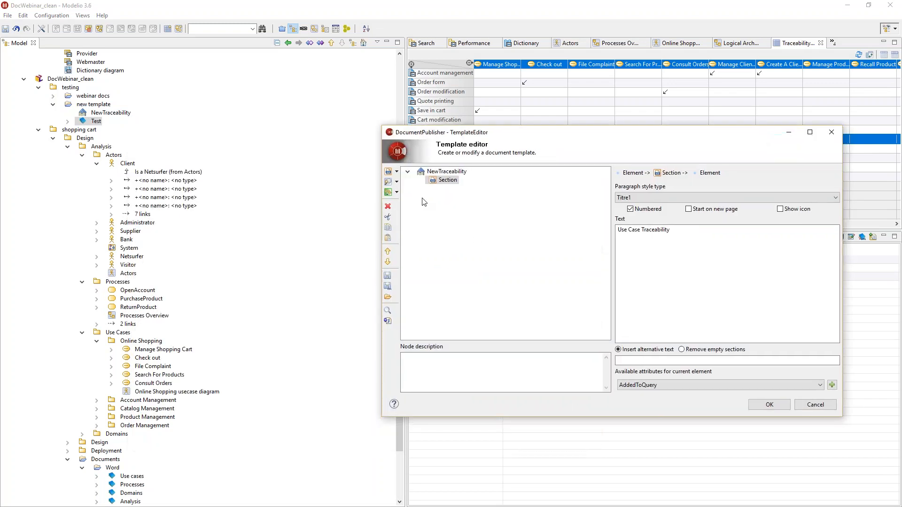
left_click(442, 171)
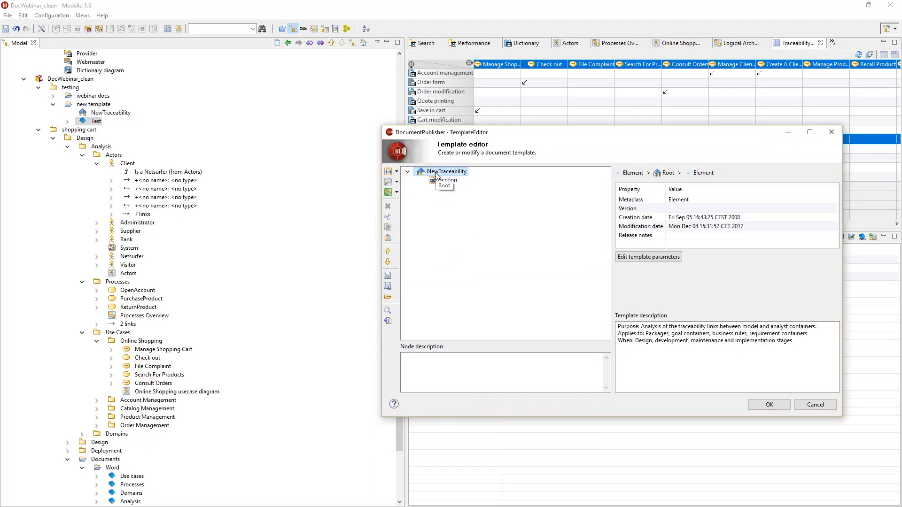
left_click(667, 259)
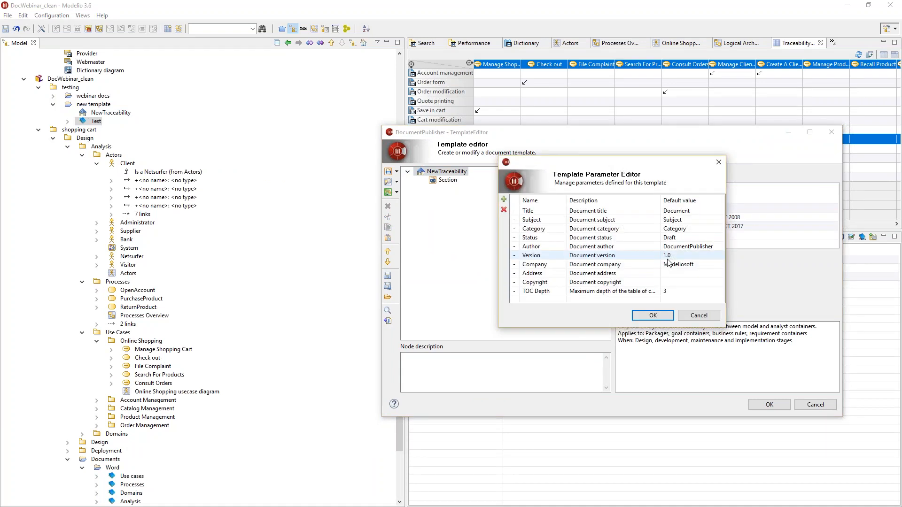
left_click(676, 210)
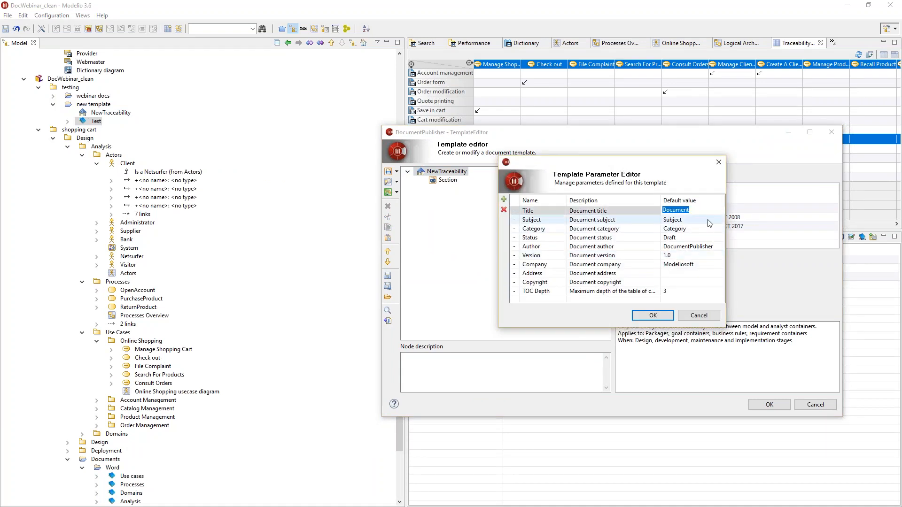
type("New Tracea")
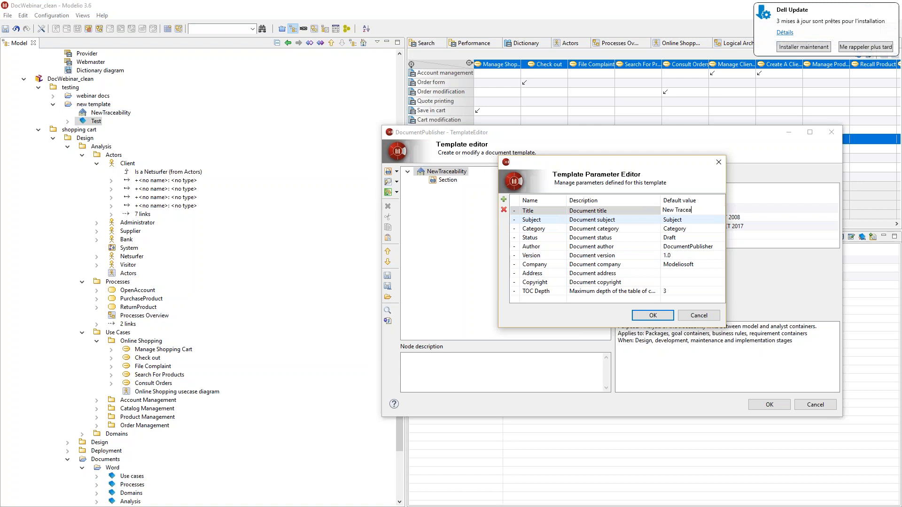
type("bility Document")
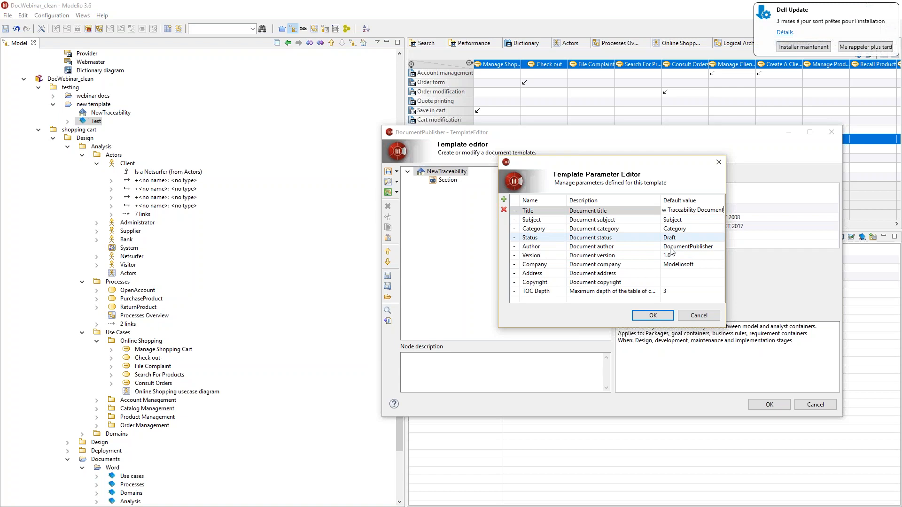
left_click(653, 315)
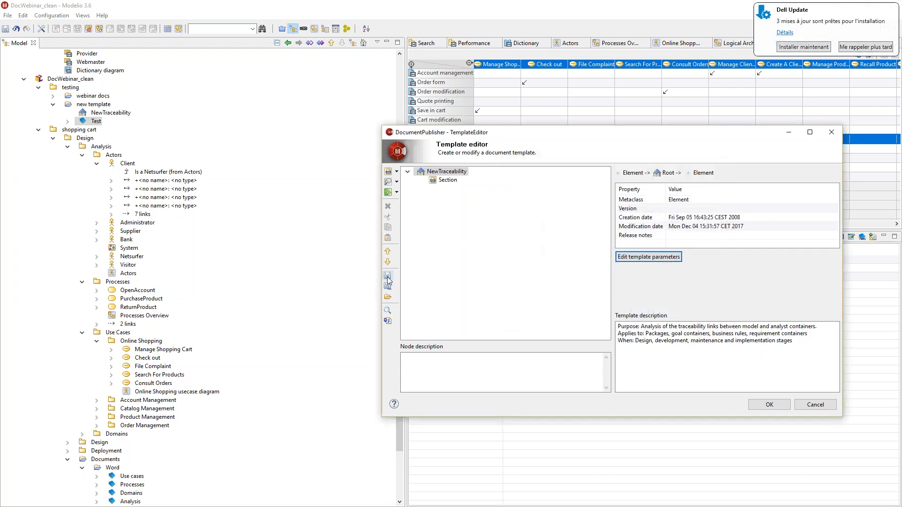
Add a Smart Finder navigation node under the template's Section node.
right_click(435, 185)
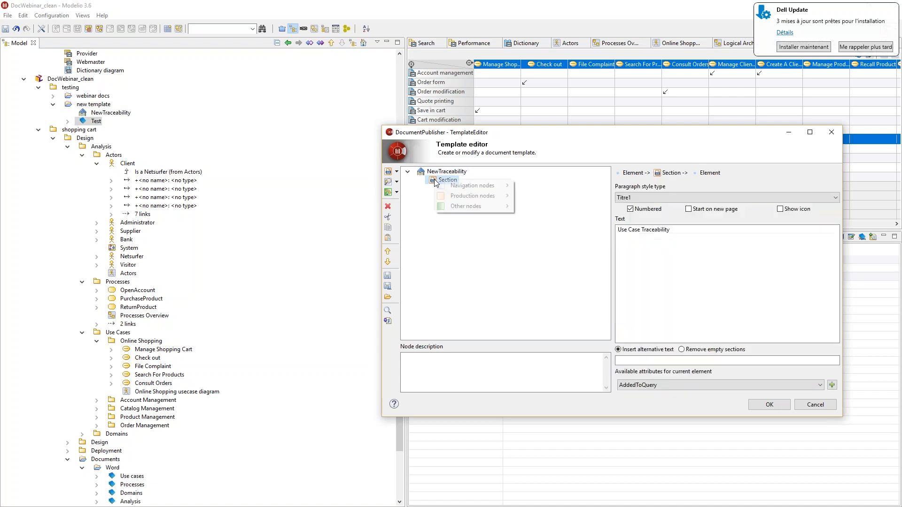
mouse_move(484, 185)
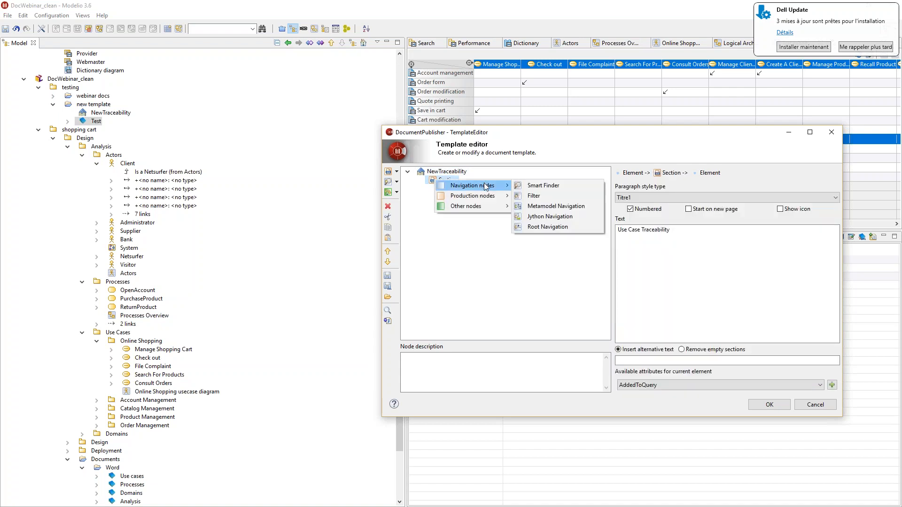
left_click(529, 187)
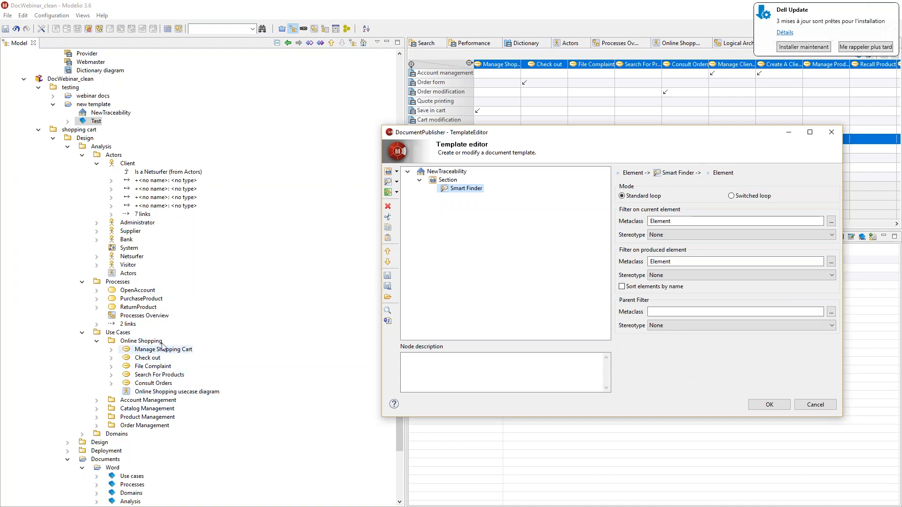
Set the Smart Finder's current element metaclass to Package and its produced element metaclass to UseCase.
left_click(677, 221)
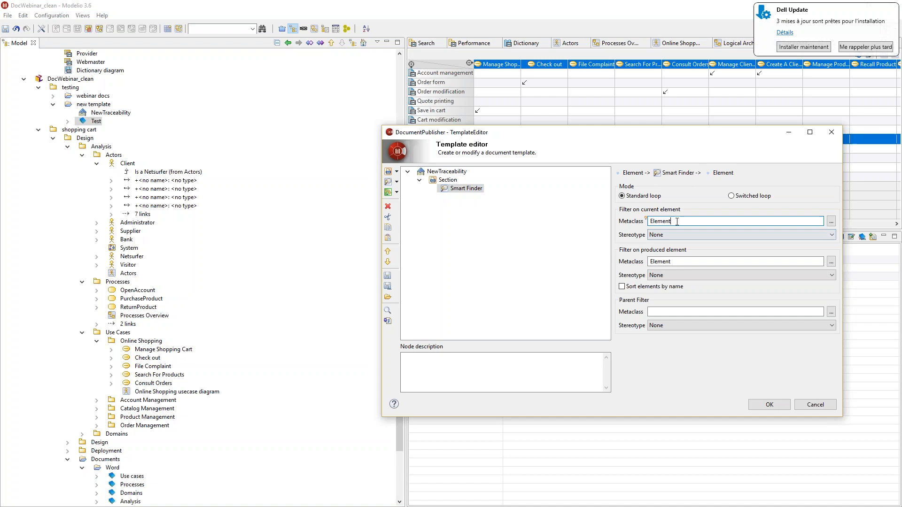
double_click(652, 221)
type("Paca")
type("k")
key("BackSpace")
type("cak")
key("ctrl+space")
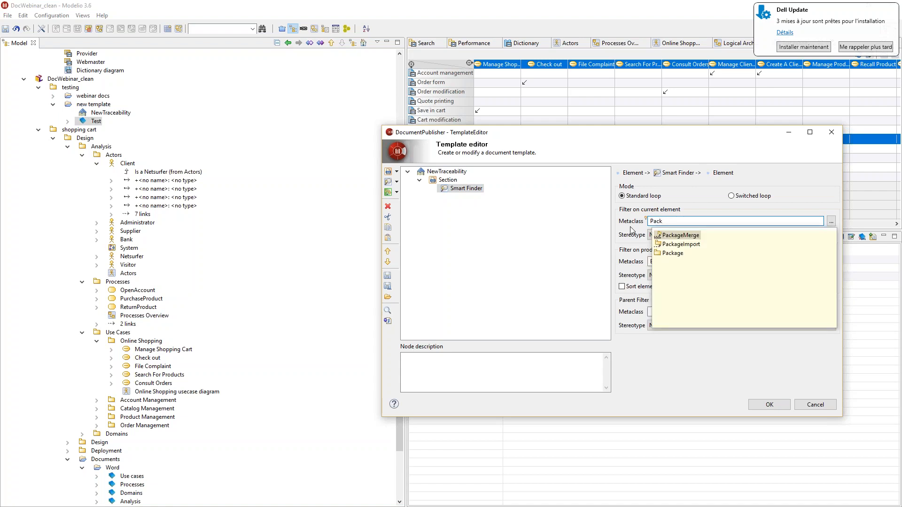
double_click(676, 253)
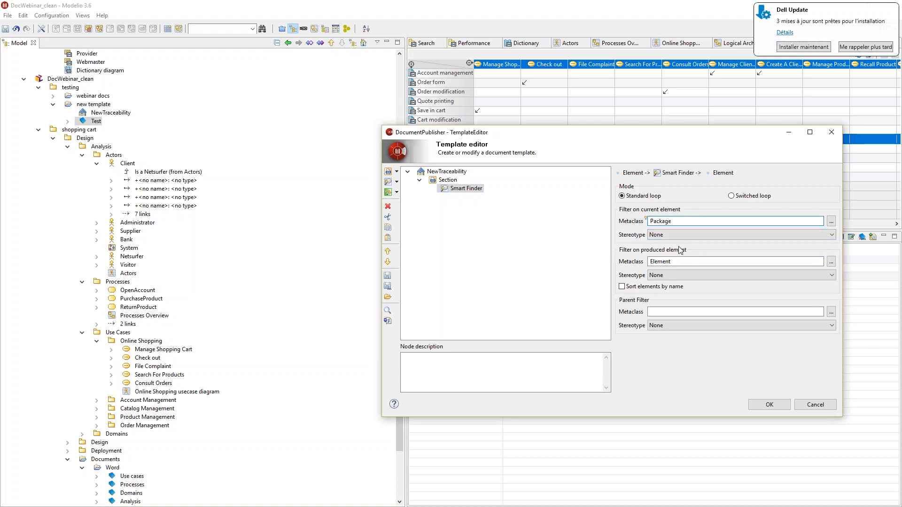
double_click(663, 261)
type("Use")
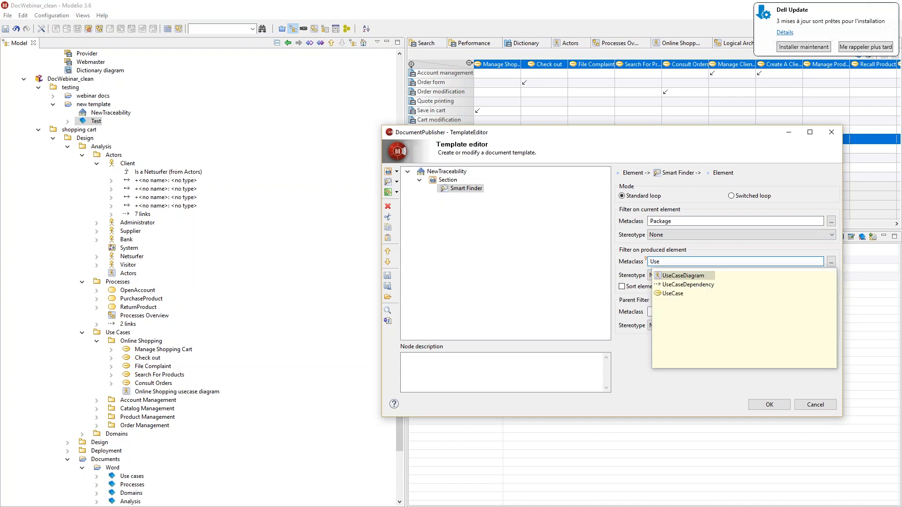
double_click(660, 293)
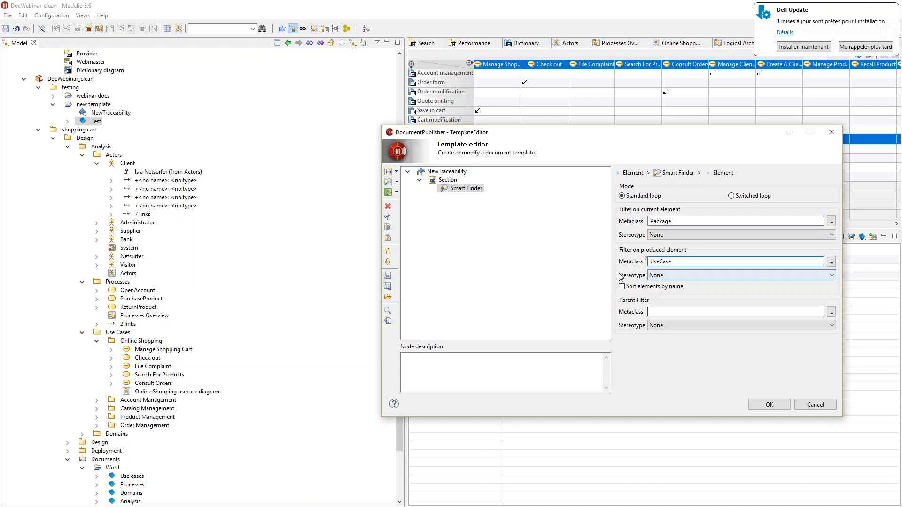
Add a Paragraph production node under the Smart Finder.
right_click(460, 193)
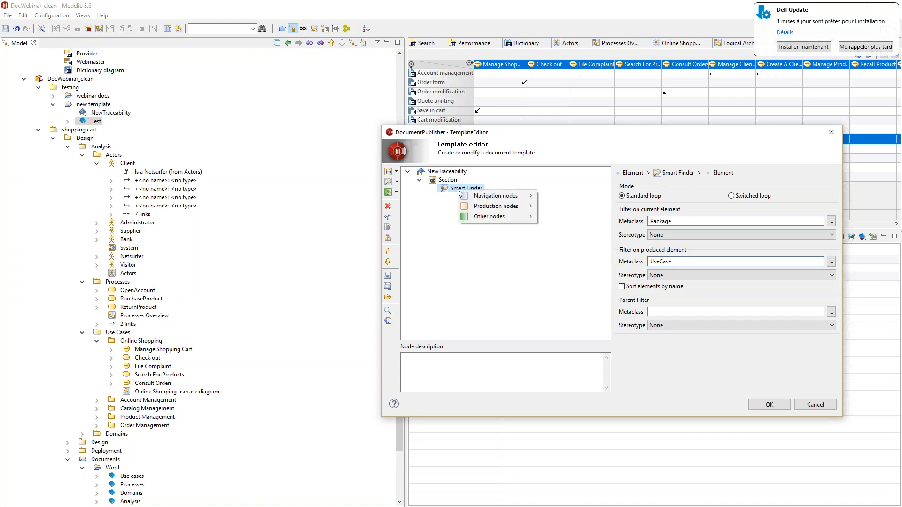
mouse_move(504, 208)
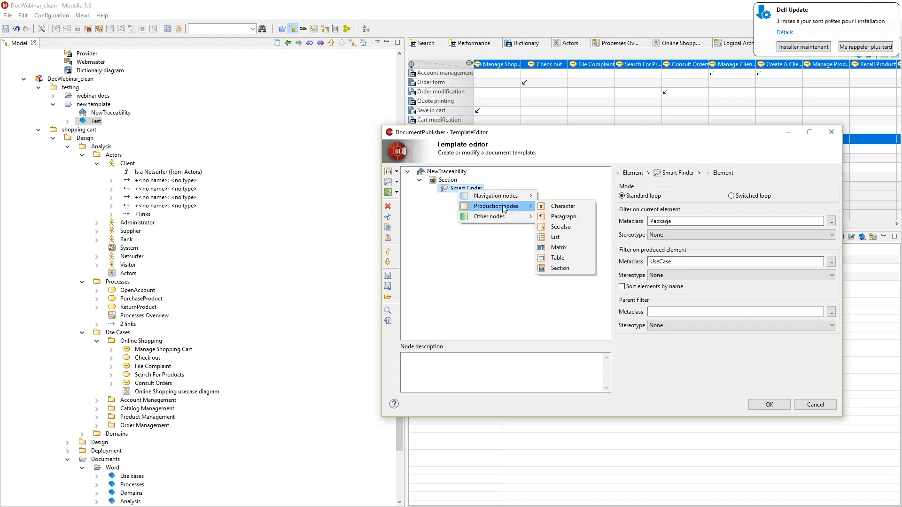
left_click(543, 217)
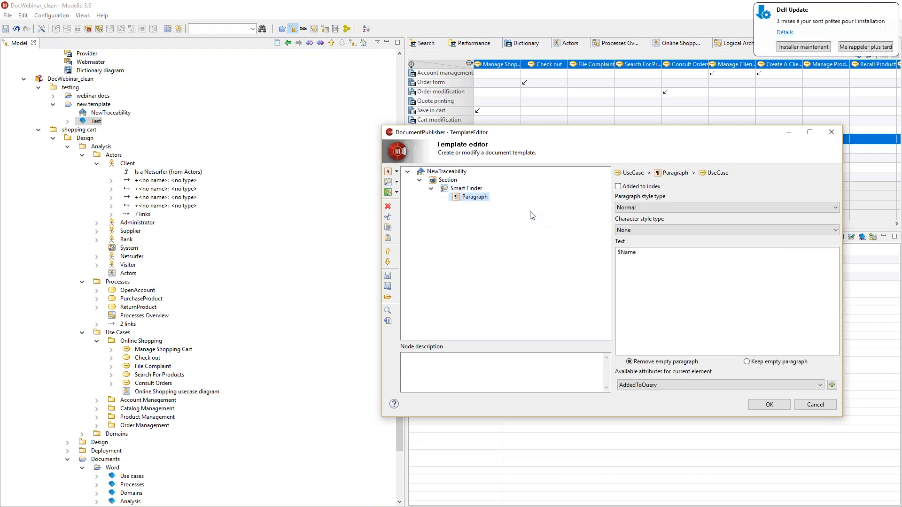
Examine the paragraph's $Name text and the list of attributes available for the use case element.
left_click(641, 255)
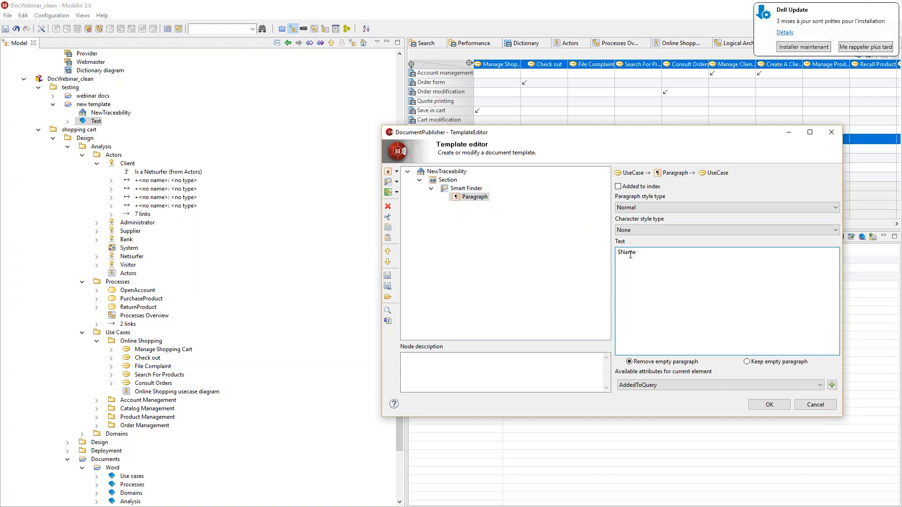
left_click_drag(638, 253, 608, 255)
left_click(664, 386)
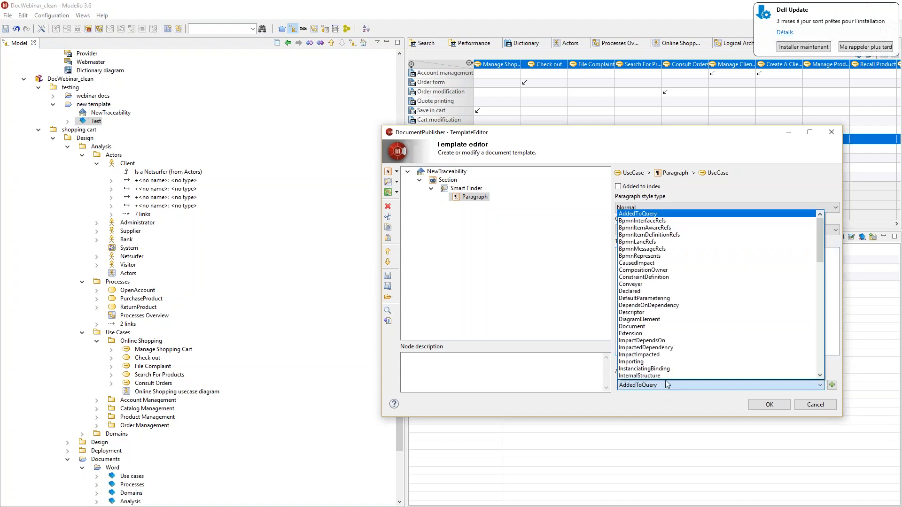
scroll(665, 296, "down", 4)
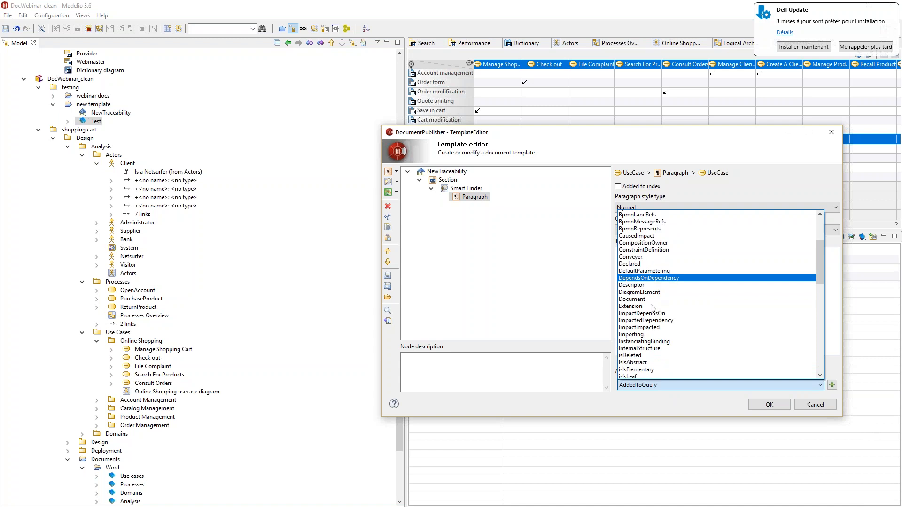
scroll(652, 308, "down", 5)
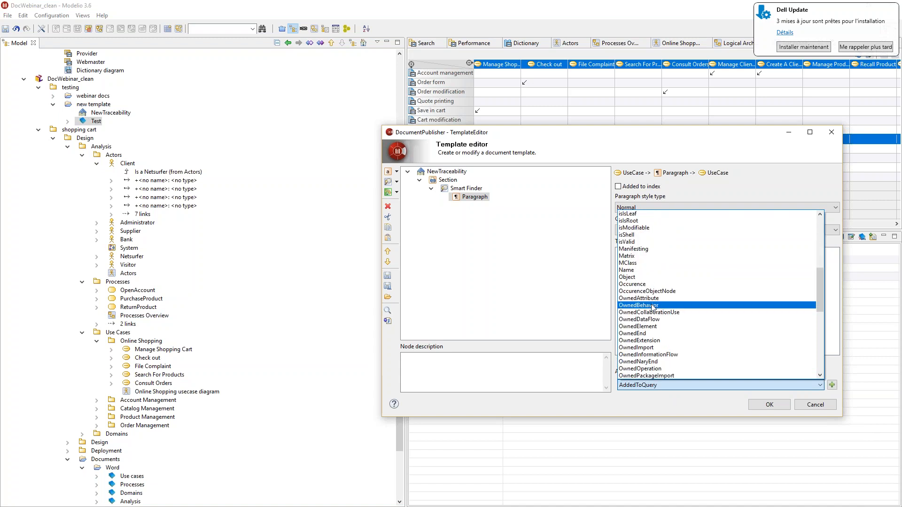
scroll(652, 301, "down", 5)
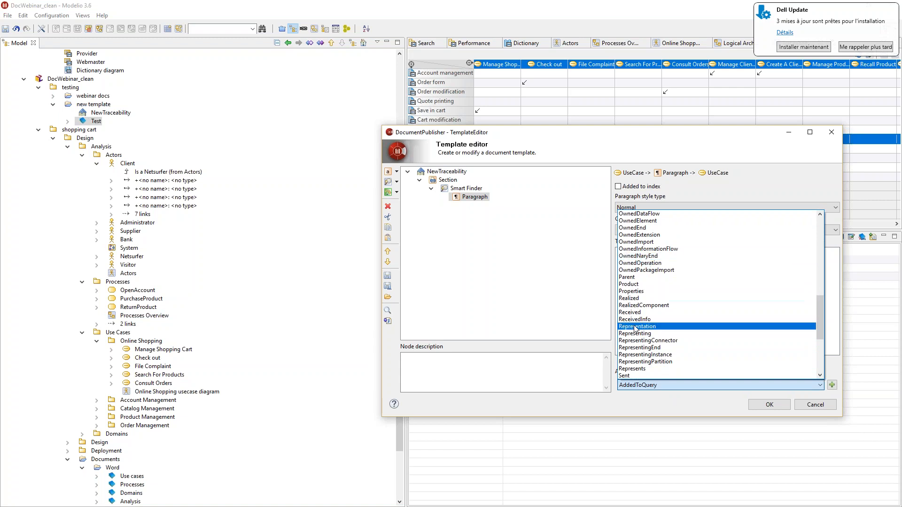
left_click(559, 311)
left_click(647, 276)
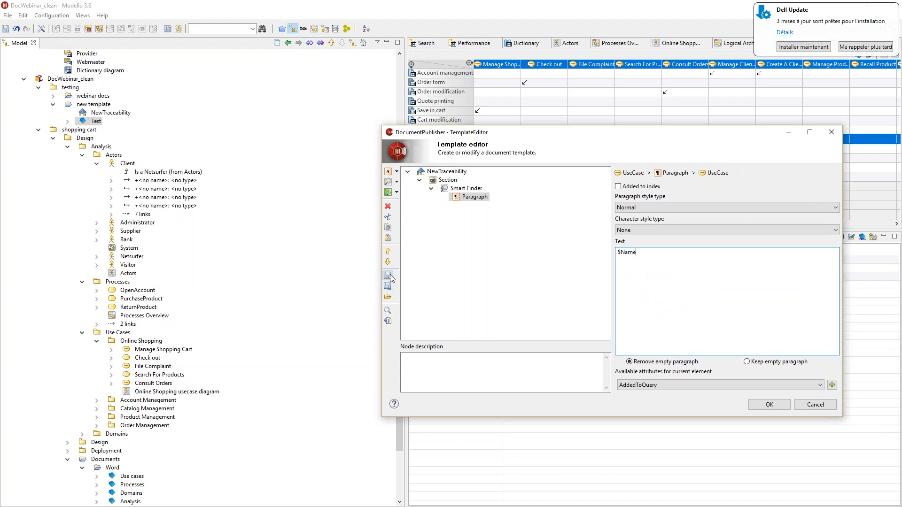
Generate the template as NewTraceability.jar in the webinar folder and dismiss the generation message.
left_click(388, 322)
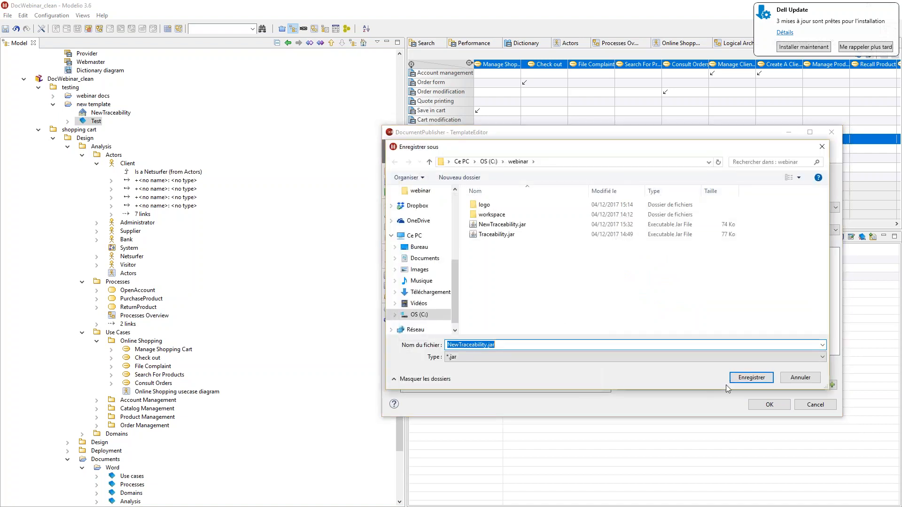
left_click(740, 381)
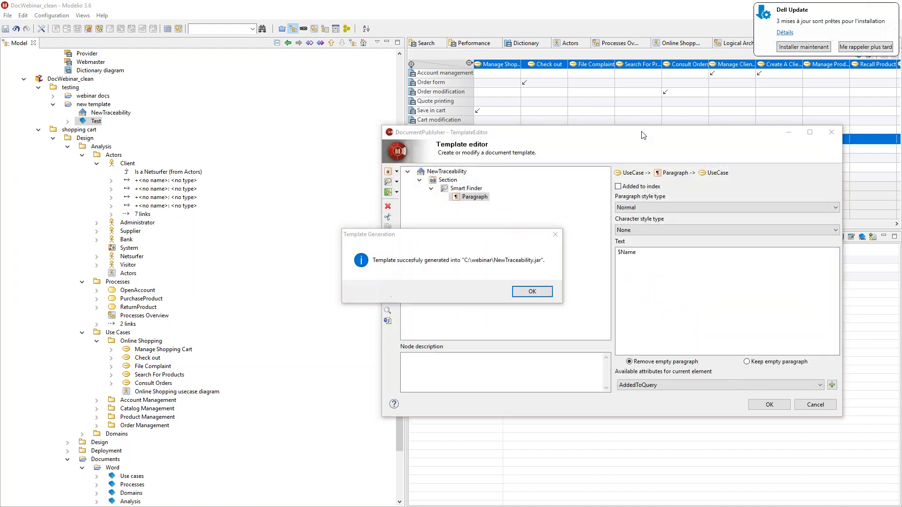
left_click(524, 287)
Move the template editor aside and regenerate the Test document with Document Publisher.
left_click_drag(650, 140, 493, 139)
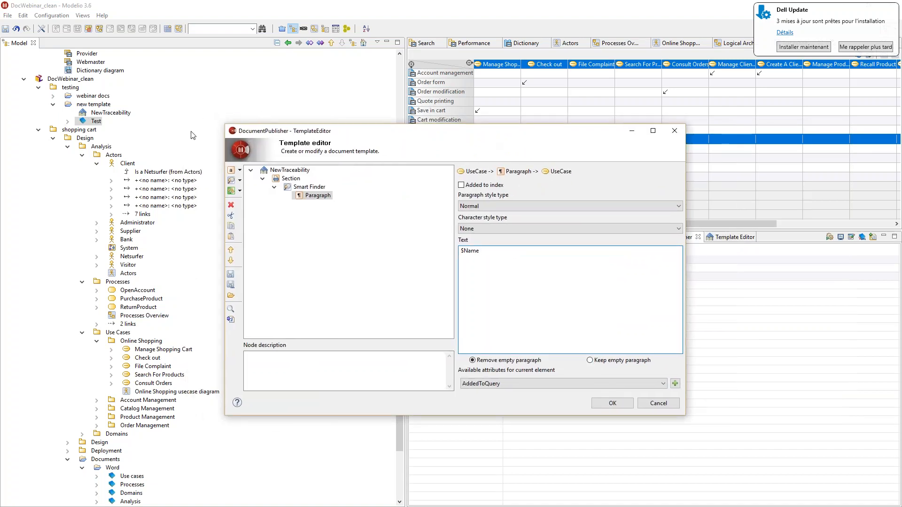
left_click(92, 115)
left_click(90, 122)
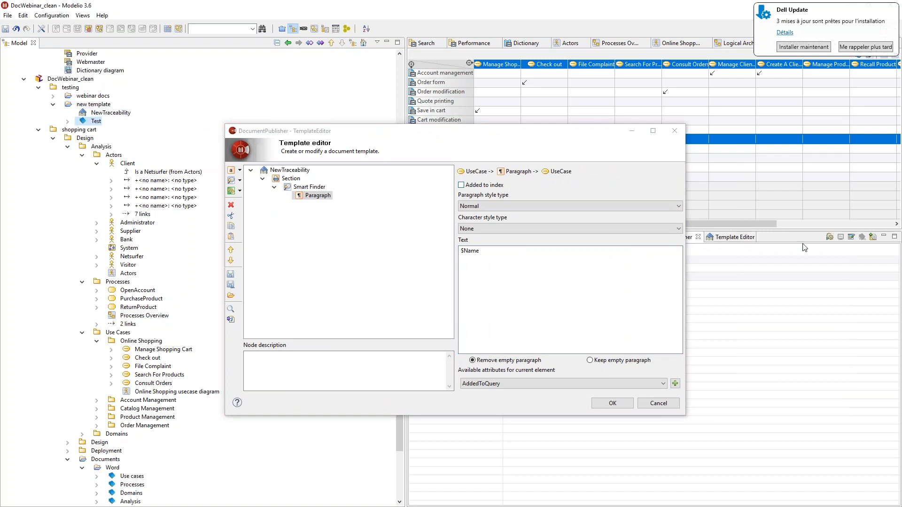
left_click(830, 238)
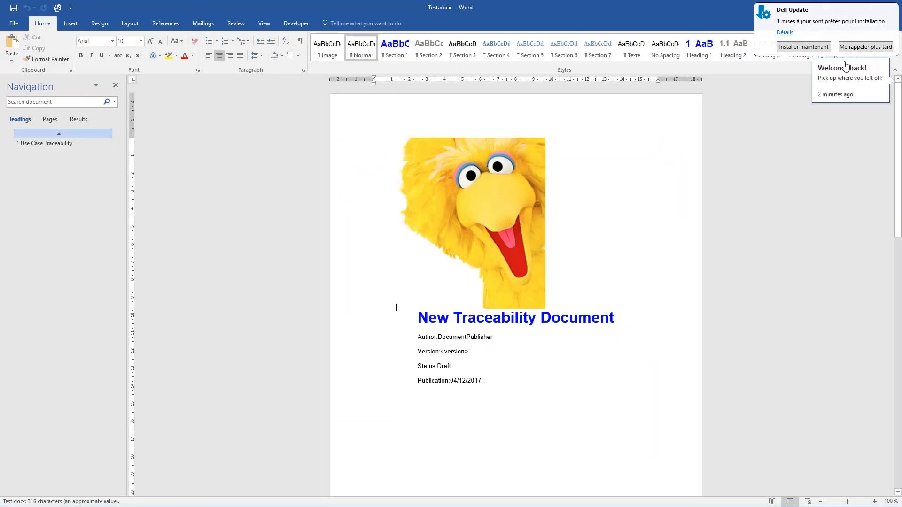
Postpone the Dell update, review the title and use case list in the generated Test.docx in Word, and close it.
left_click(856, 48)
scroll(691, 256, "down", 5)
scroll(602, 196, "down", 1)
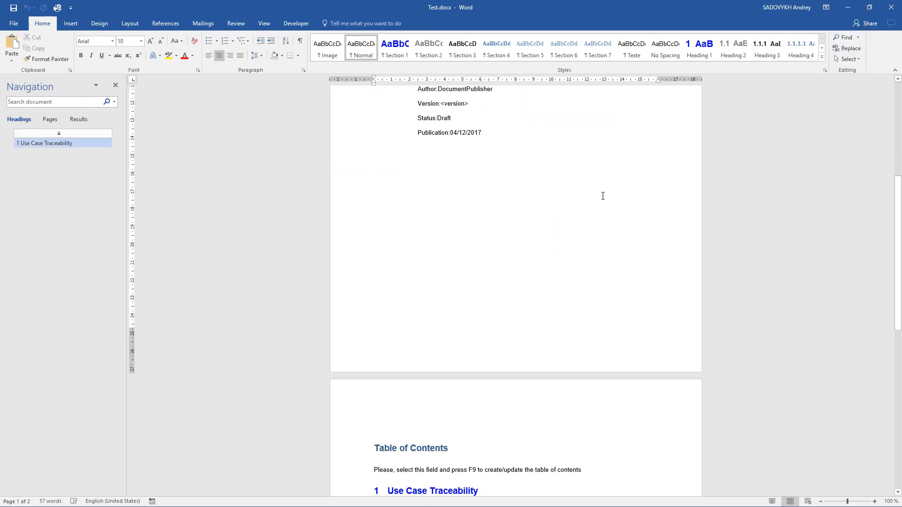
scroll(625, 234, "up", 2)
scroll(626, 214, "down", 8)
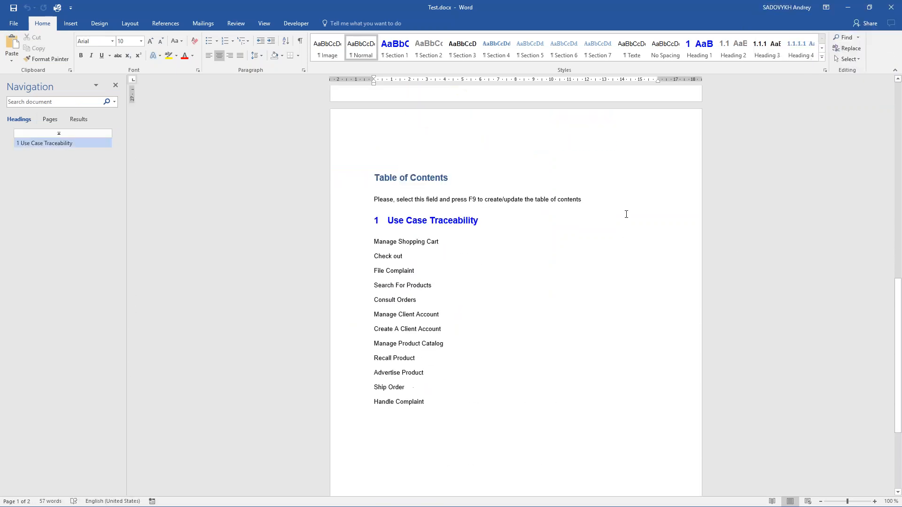
left_click_drag(433, 407, 362, 247)
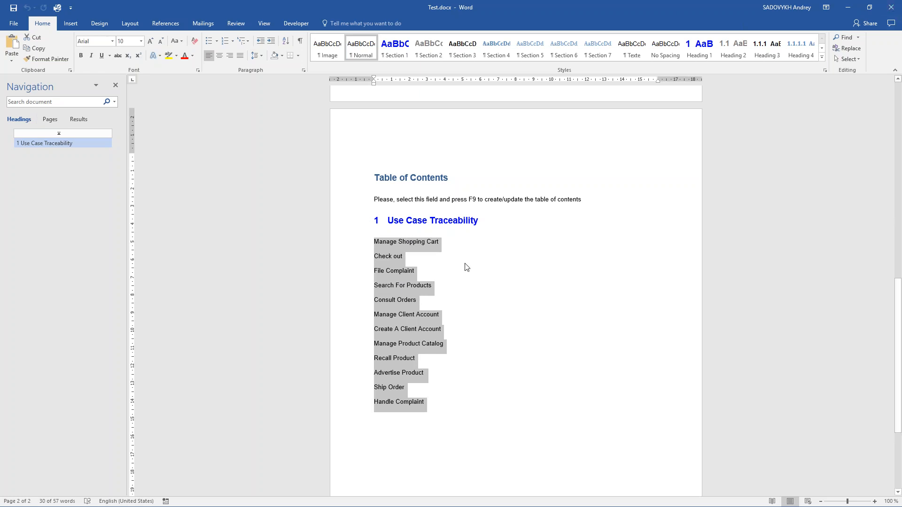
left_click(456, 245)
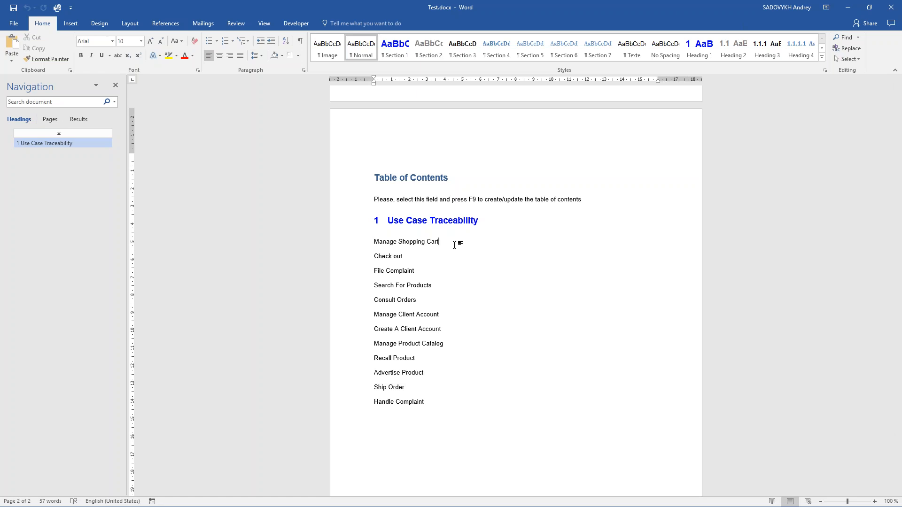
left_click(891, 8)
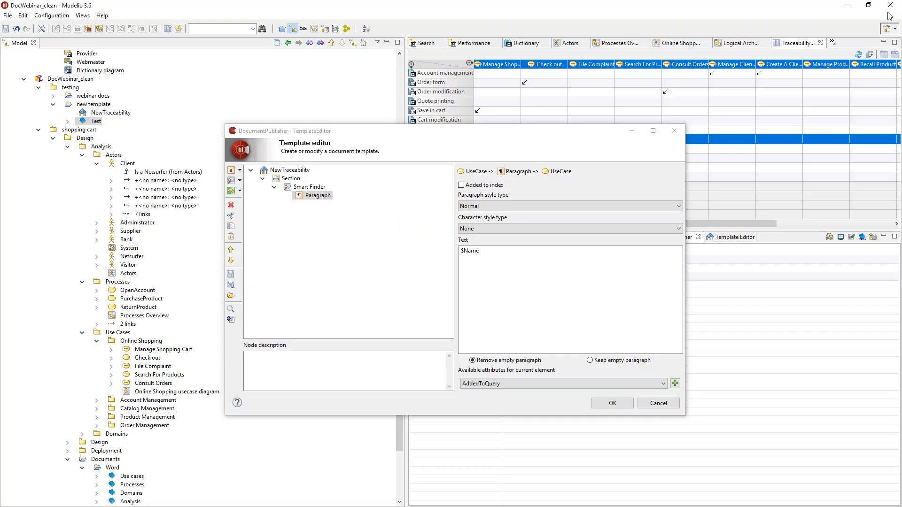
Reposition the template editor and close it.
left_click_drag(412, 136, 608, 199)
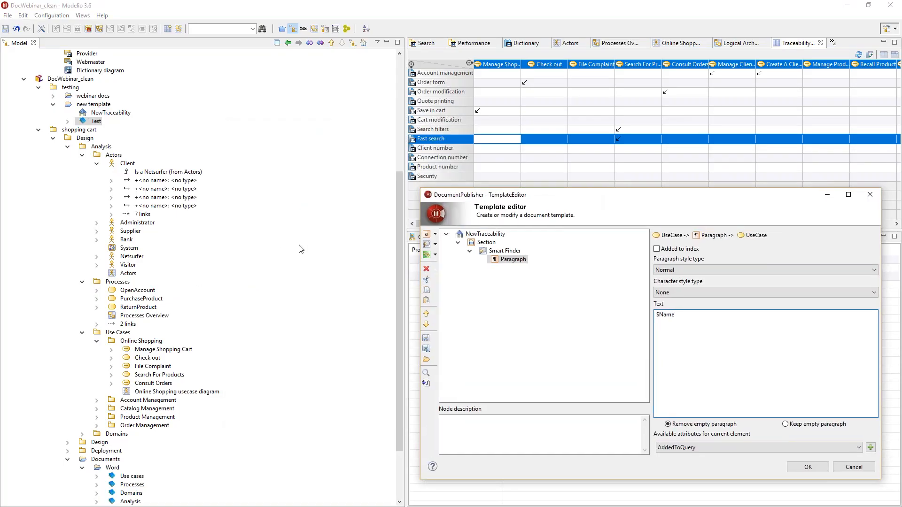
left_click_drag(508, 197, 404, 178)
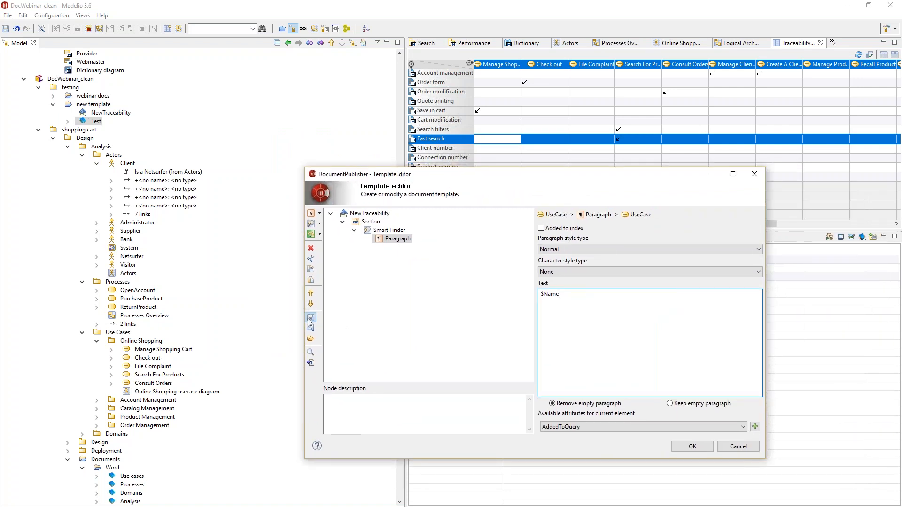
left_click(754, 178)
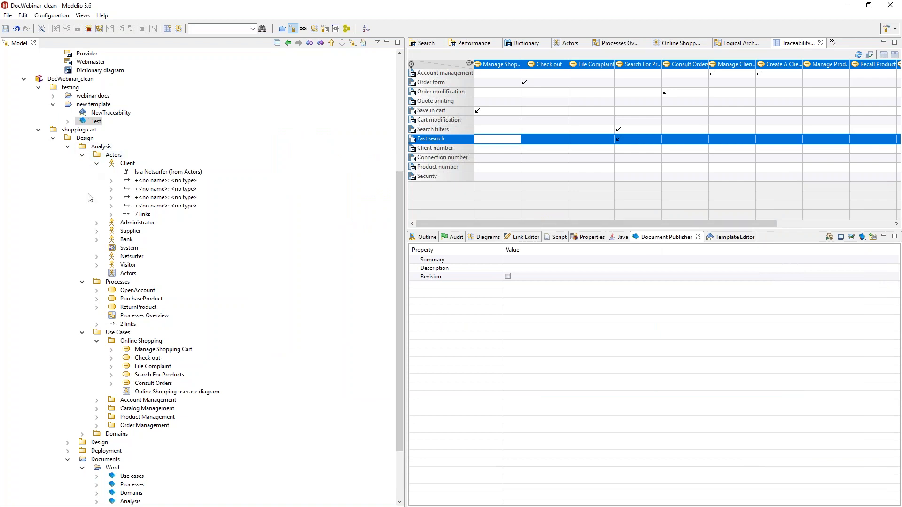
Collapse the Actors package and examine the Manage Shopping Cart use case's notes and its trace links in the Link Editor.
scroll(88, 228, "up", 3)
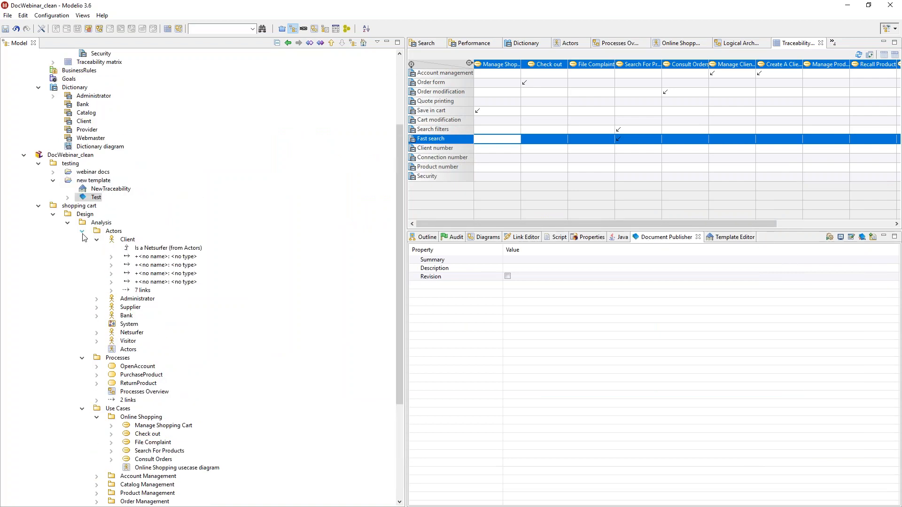
left_click(82, 233)
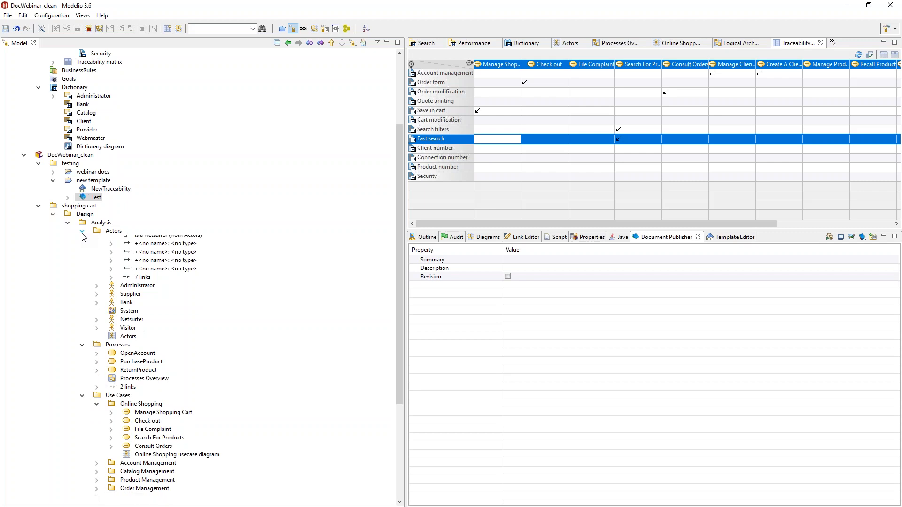
left_click(158, 308)
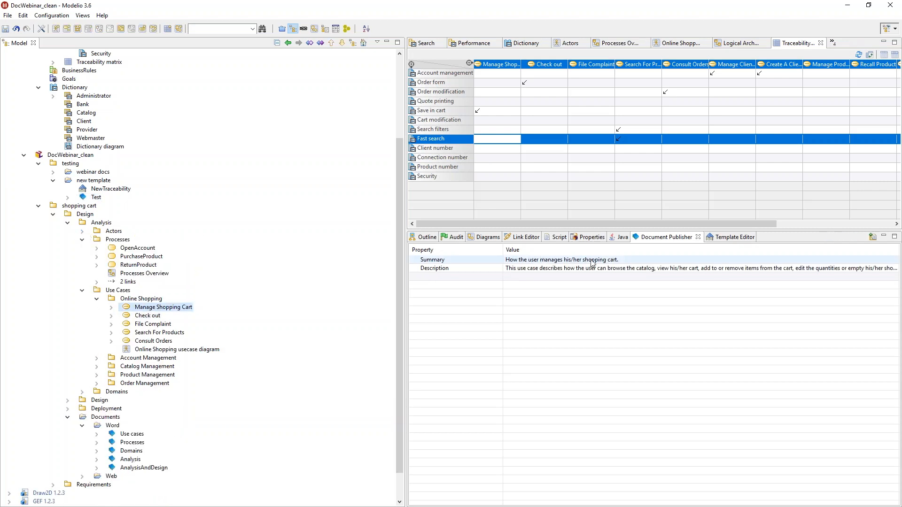
left_click(521, 238)
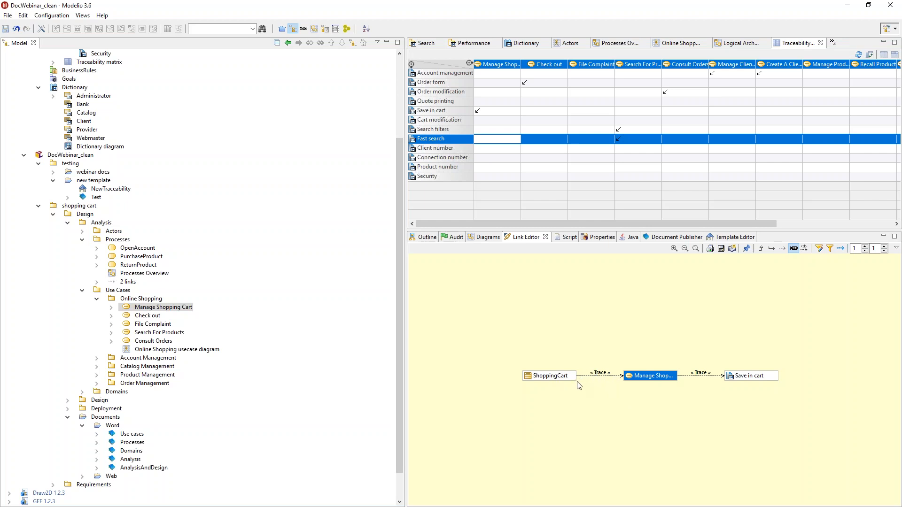
left_click(145, 300)
left_click(146, 307)
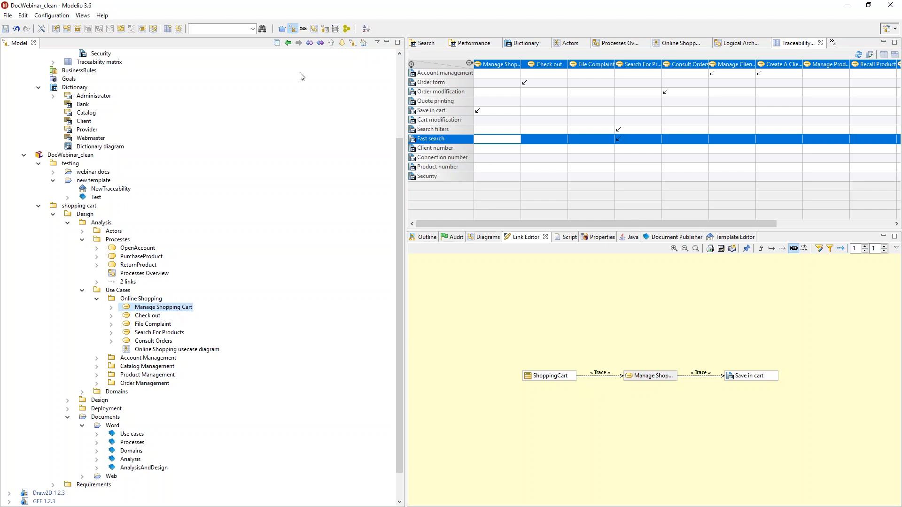
Open the Manage Shopping Cart use case in a separate model view, expand it, and show its metamodel relationships.
left_click(353, 44)
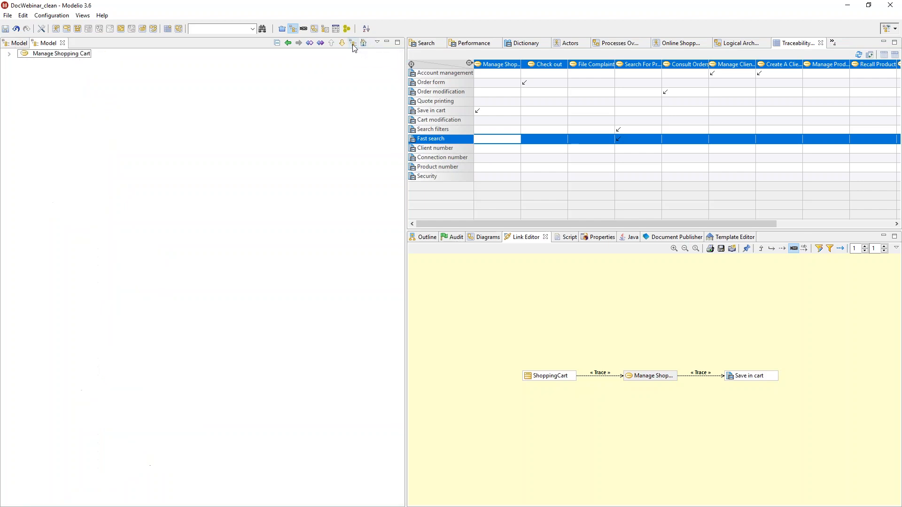
left_click(10, 55)
left_click(71, 53)
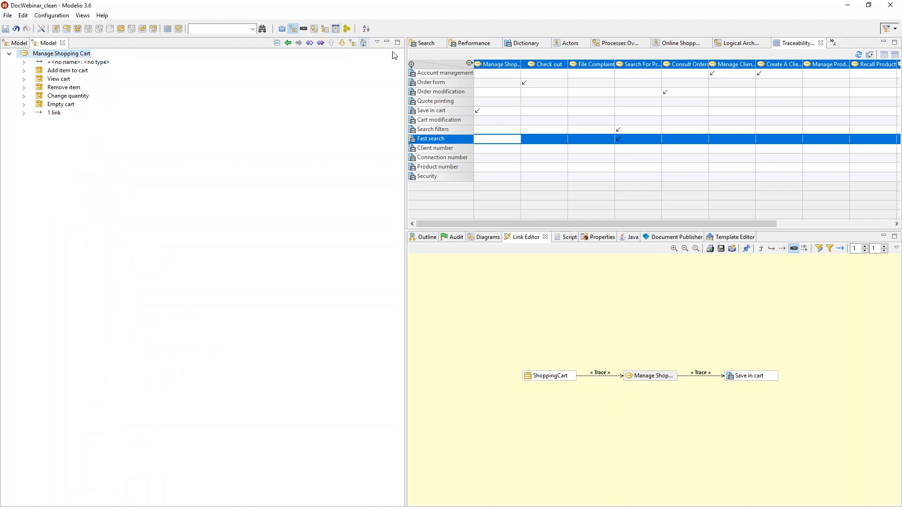
left_click(377, 42)
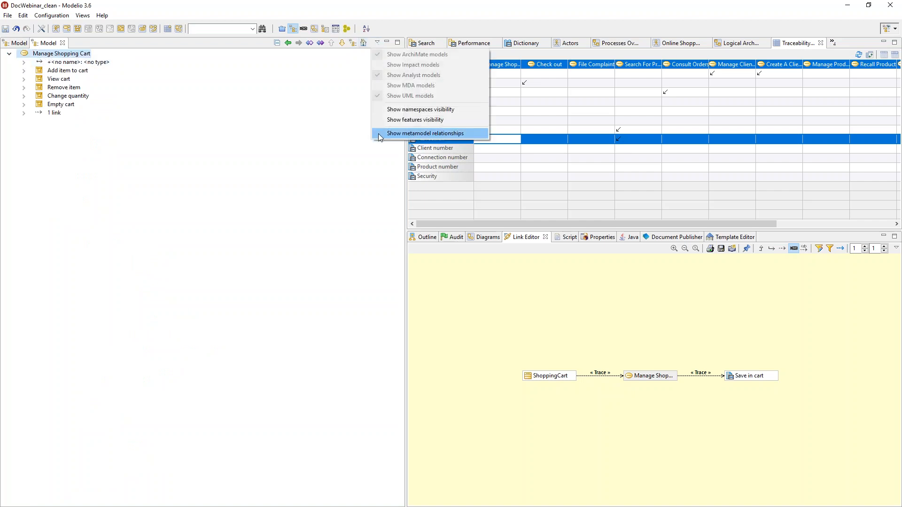
left_click(381, 134)
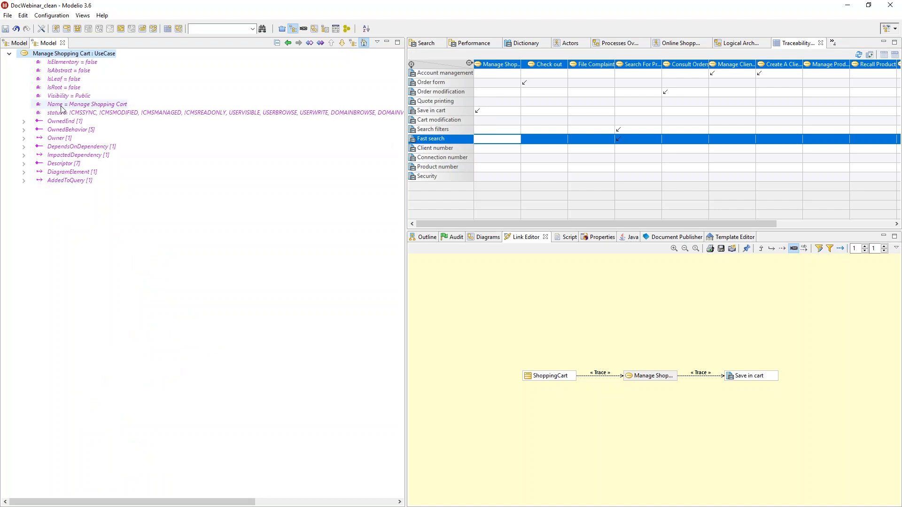
Examine the use case's DependsOnDependency and ImpactedDependency relations, following the Save in cart trace to its DependsOn target.
left_click(23, 147)
left_click(24, 164)
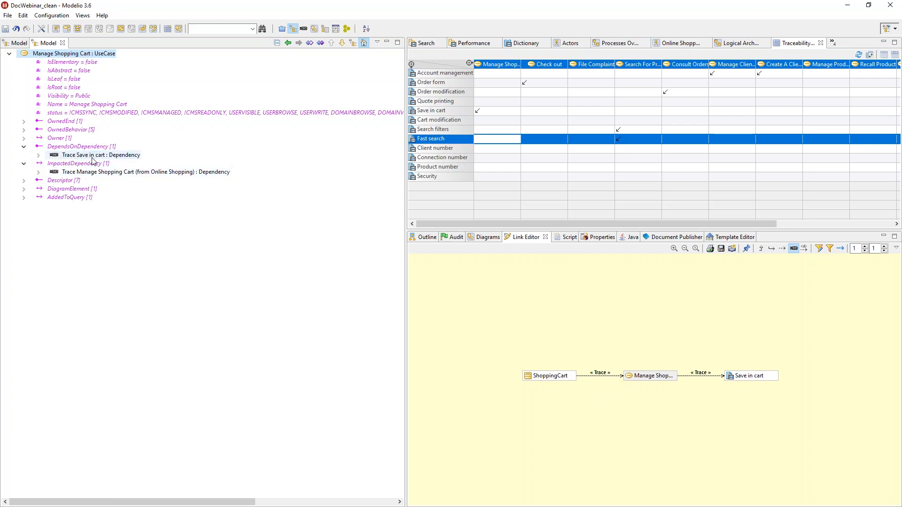
left_click(38, 156)
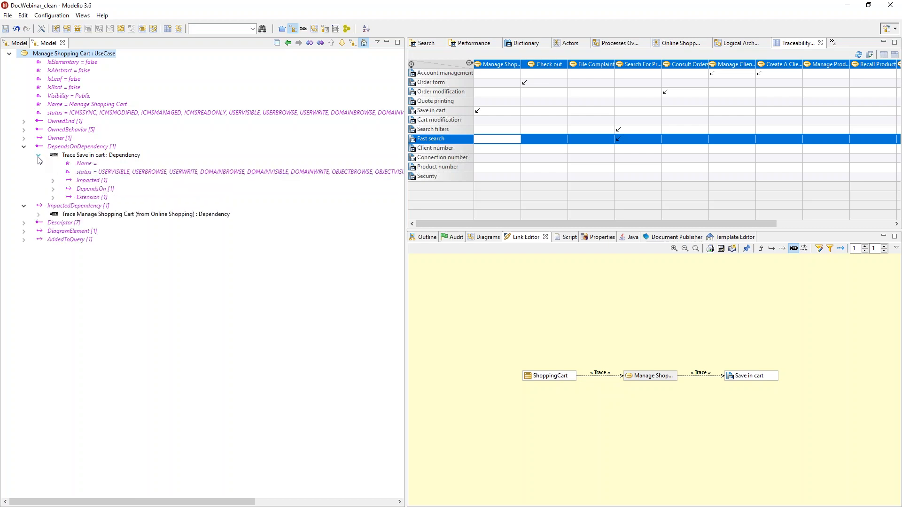
left_click(52, 189)
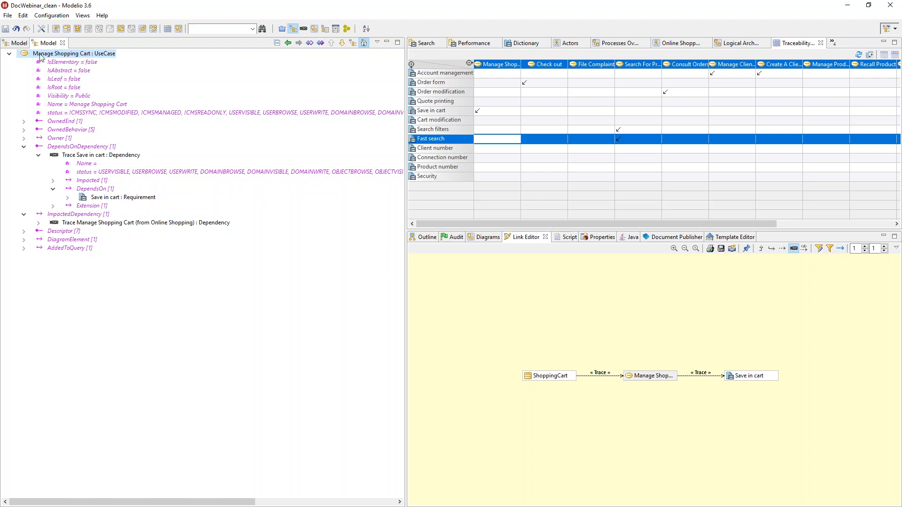
Return to the main model tree, open the NewTraceability template in the Template Editor, and move the editor clear of the tree.
left_click(14, 45)
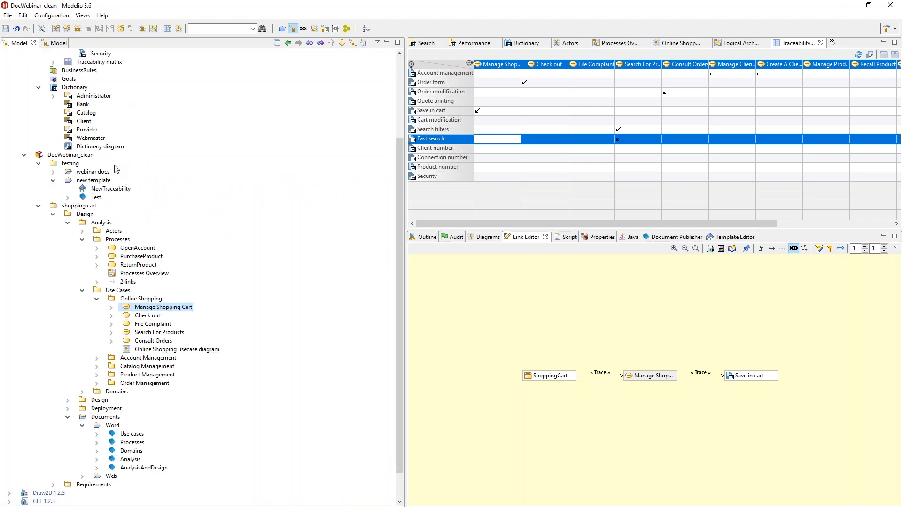
scroll(69, 165, "up", 4)
scroll(68, 165, "down", 3)
left_click(100, 216)
right_click(99, 219)
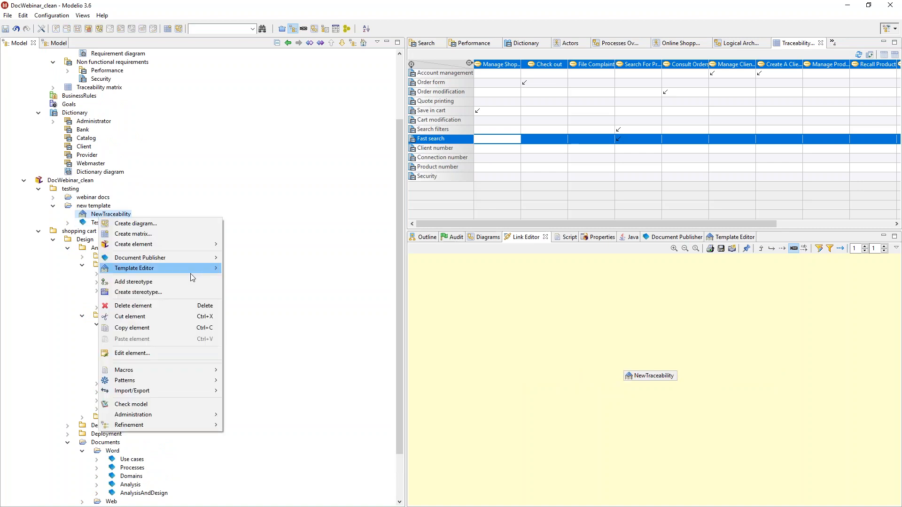
left_click(238, 269)
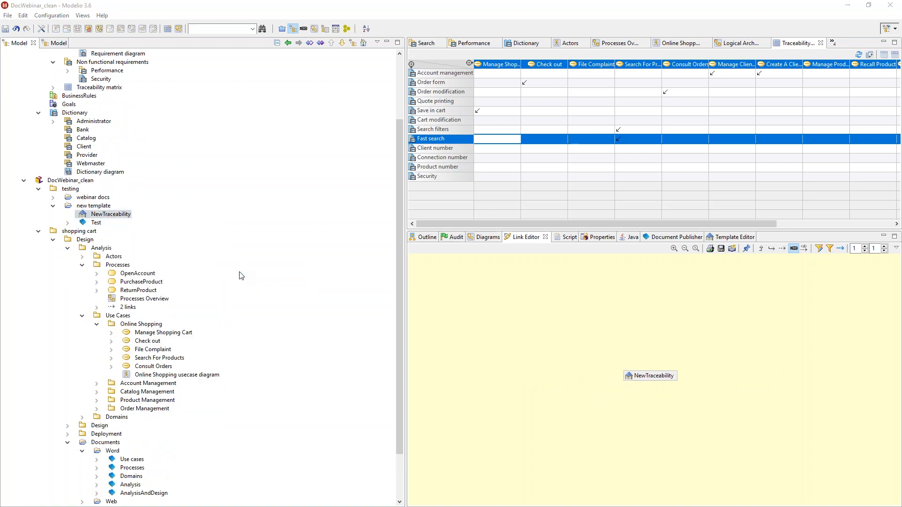
left_click_drag(151, 147, 571, 146)
Expand the template's Section node and rename it with its own title text, Use Case Traceability.
left_click(424, 191)
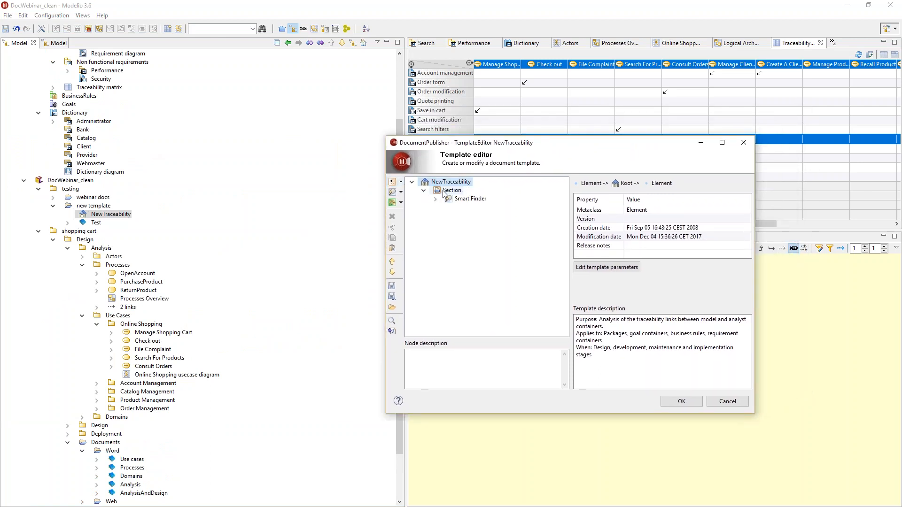
left_click(445, 190)
left_click_drag(644, 245, 569, 241)
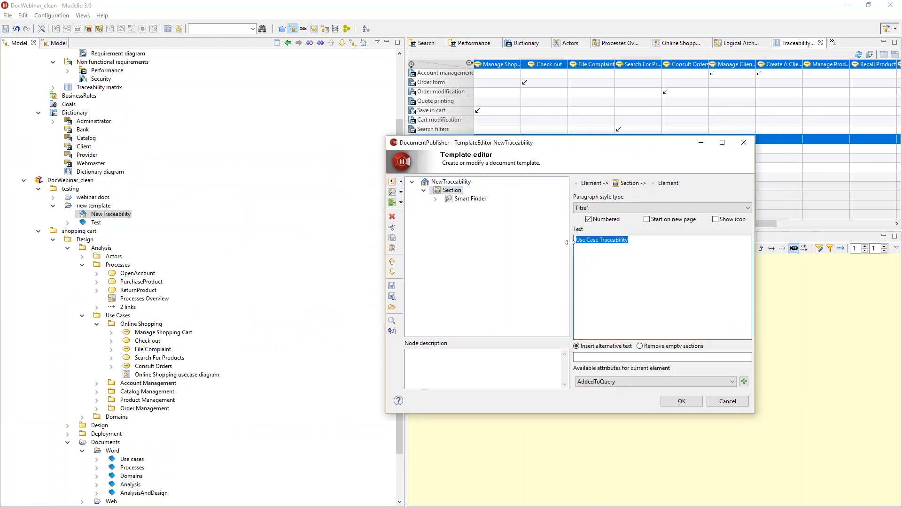
left_click(470, 199)
left_click(451, 190)
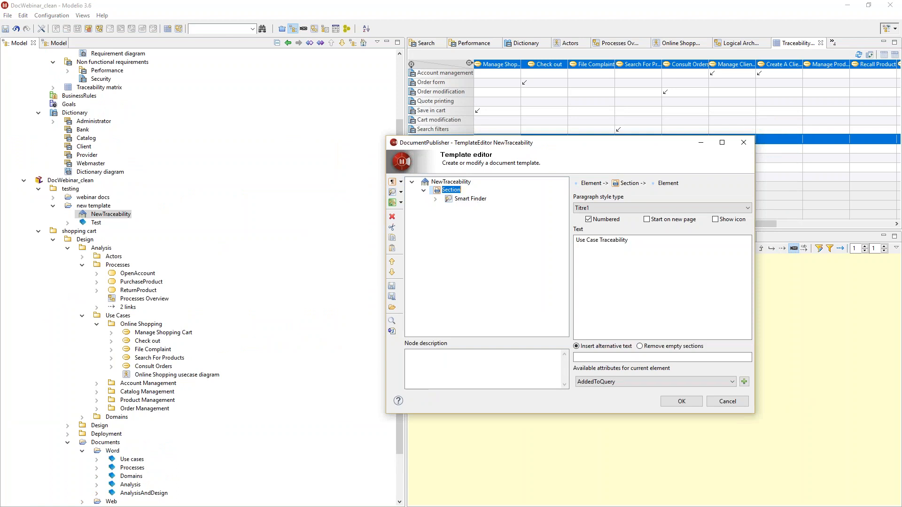
Rename the Smart Finder node under the traceability section as Find Use Cases.
left_click(474, 200)
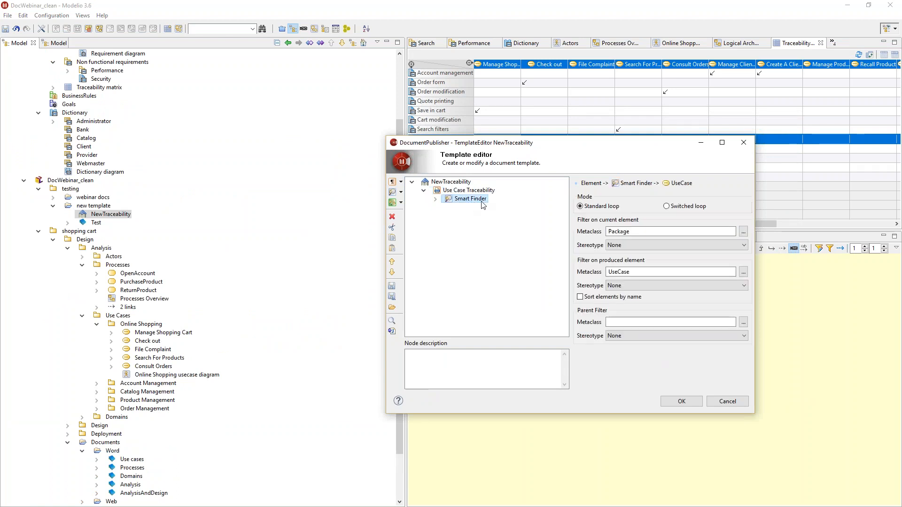
left_click(476, 201)
type("Find Use Cases")
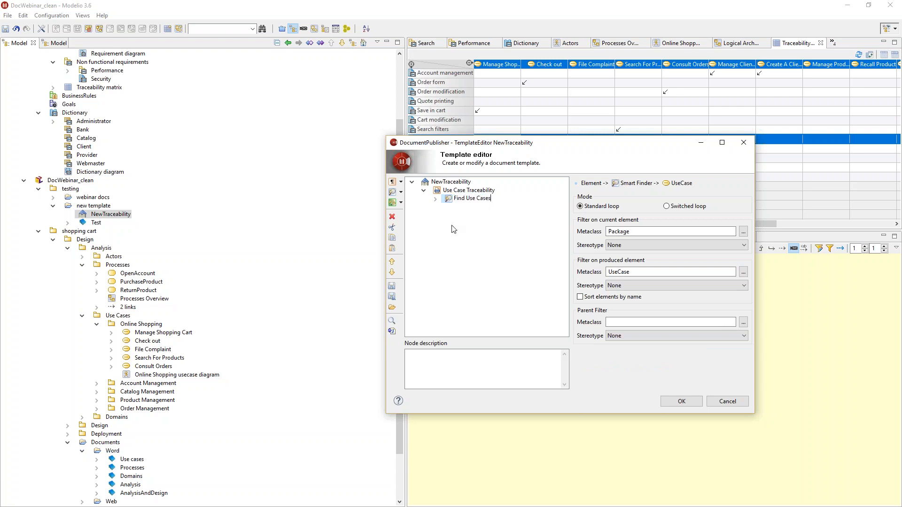
key("Return")
Bring back the metamodel view of Manage Shopping Cart and add a Metamodel Navigation node under the Find Use Cases paragraph.
left_click(51, 43)
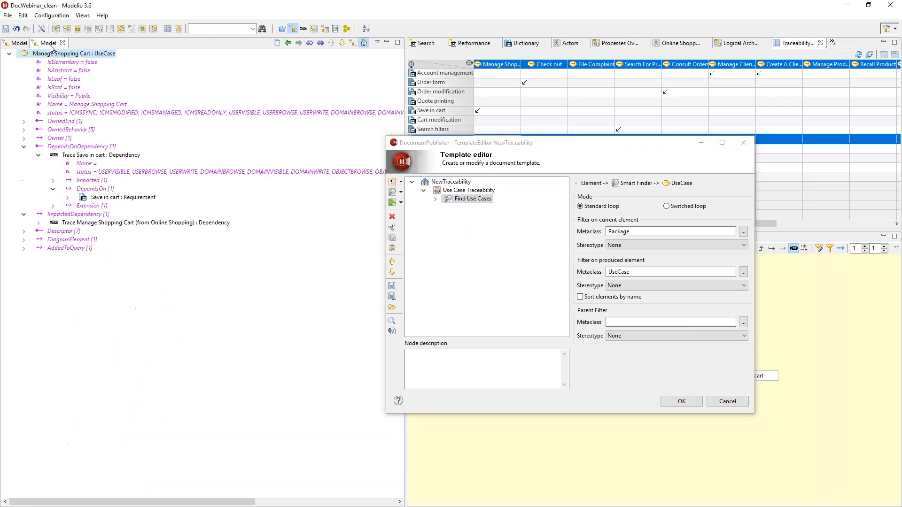
left_click(435, 199)
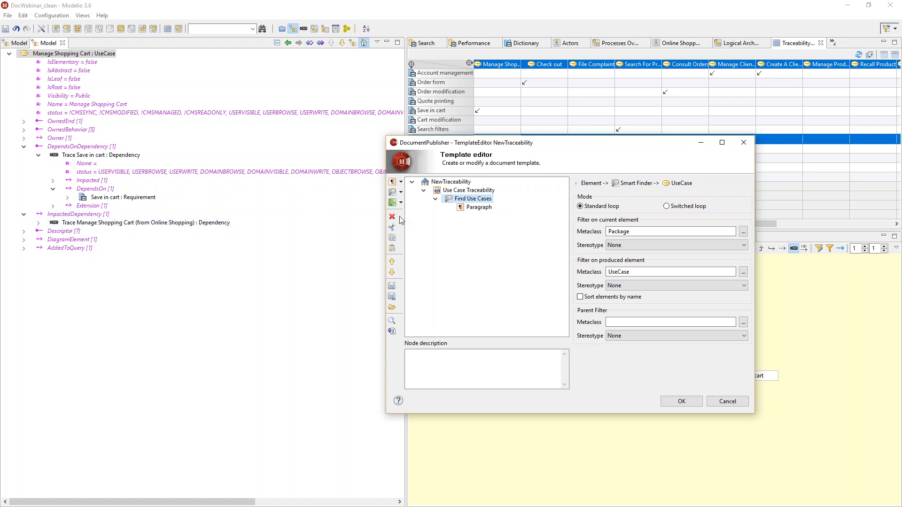
left_click(472, 209)
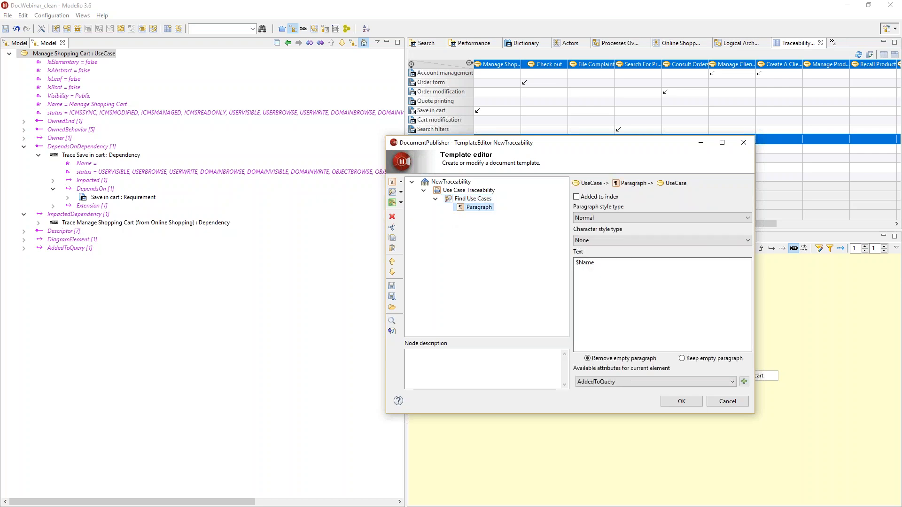
right_click(460, 208)
mouse_move(462, 212)
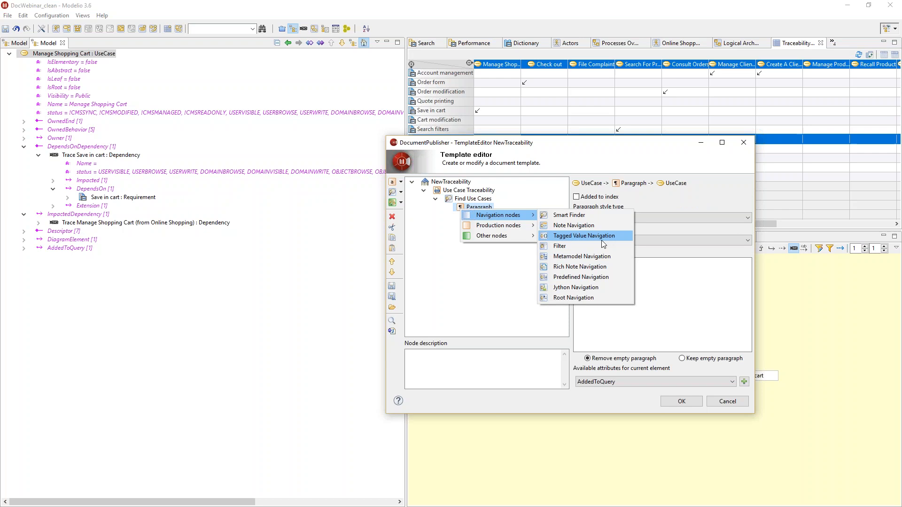
left_click(571, 256)
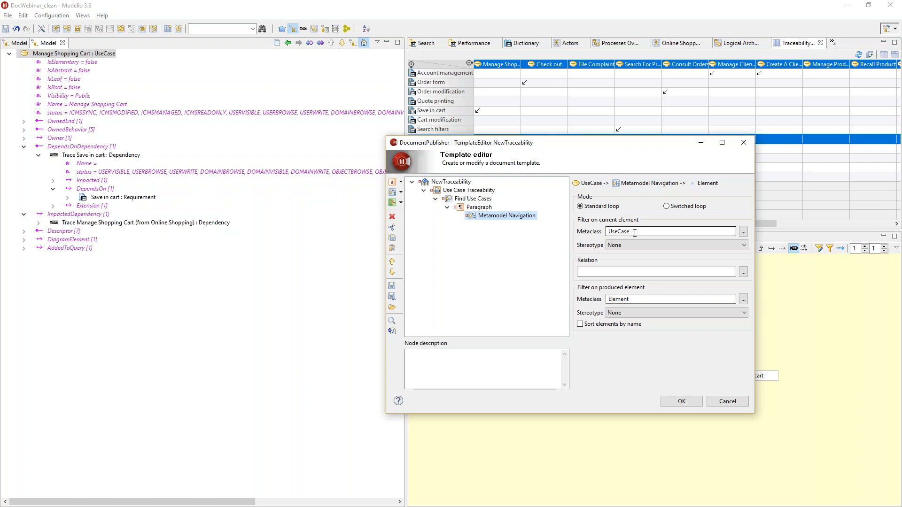
Set the navigation node's relation to DependsOnDependency and rename the node as DependsOn.
left_click(599, 272)
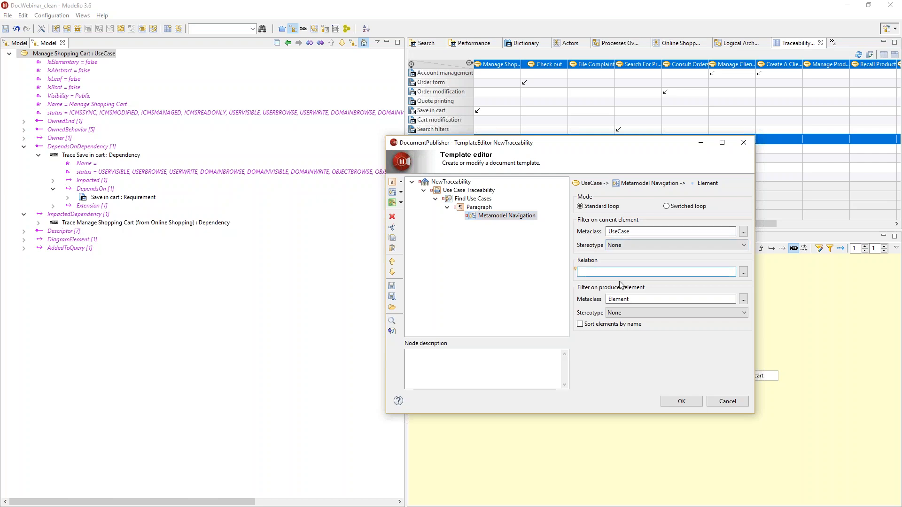
type("Depe")
key("ctrl+space")
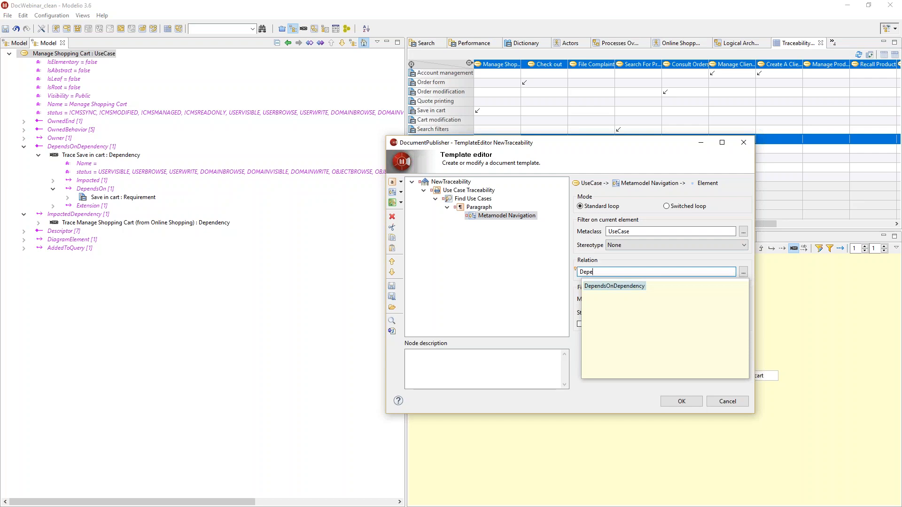
double_click(615, 287)
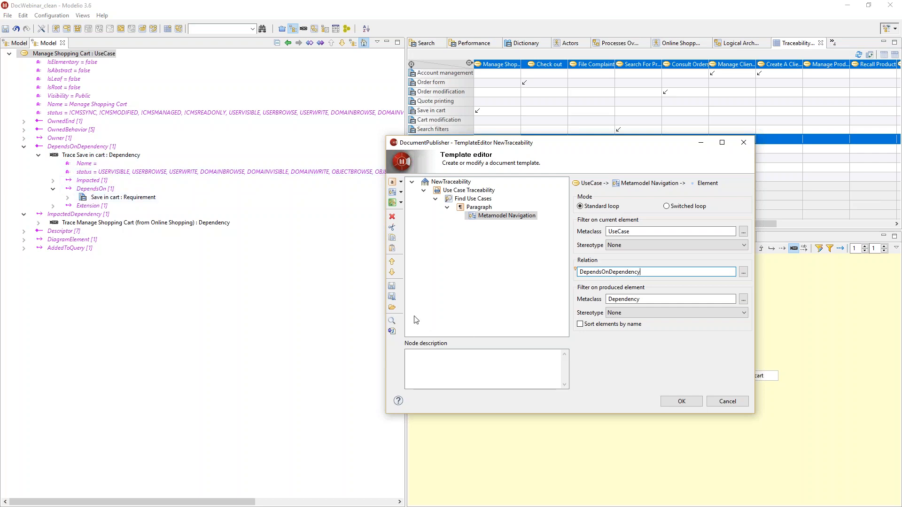
left_click(505, 217)
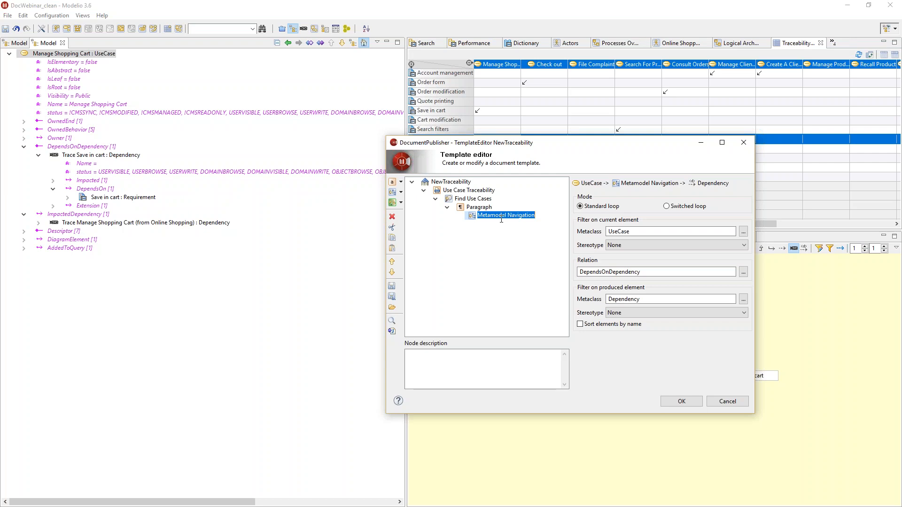
type("DependsOn")
key("Return")
Add a Metamodel Navigation node beneath the DependsOn node and set its relation to DependsOn.
right_click(502, 218)
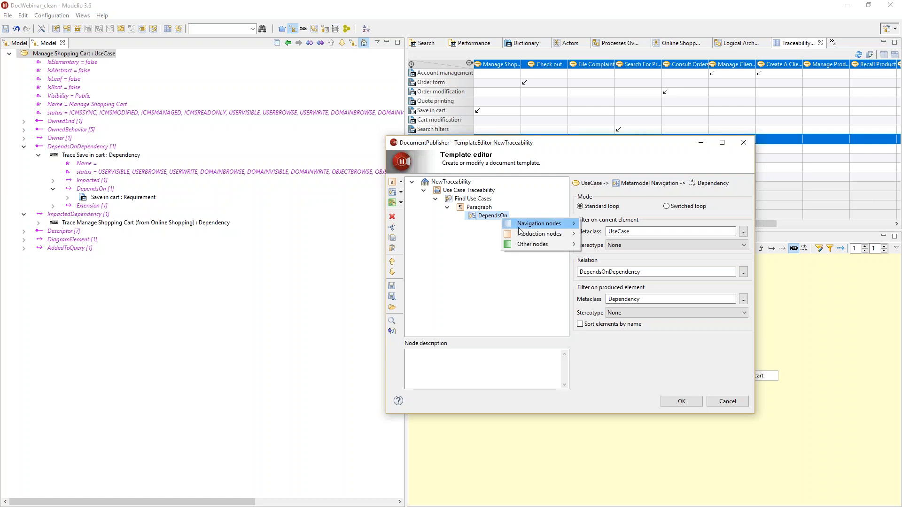
mouse_move(519, 230)
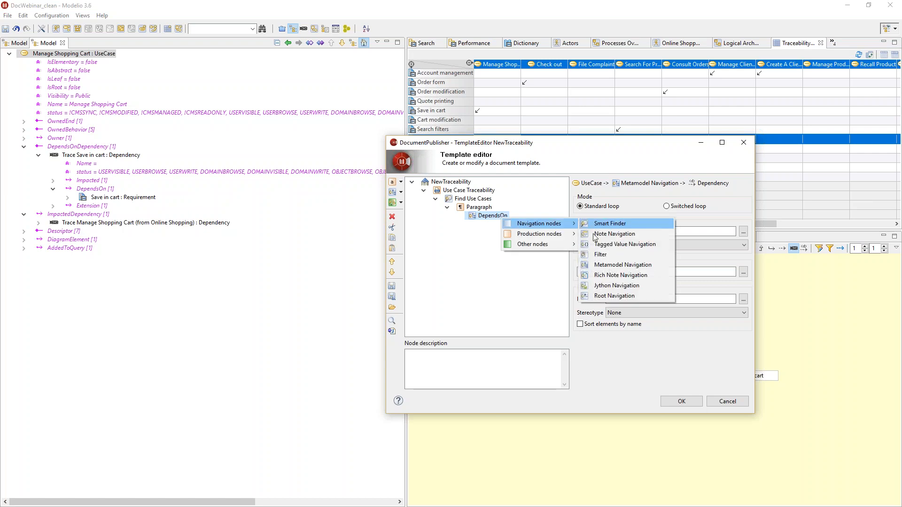
left_click(606, 265)
left_click(598, 272)
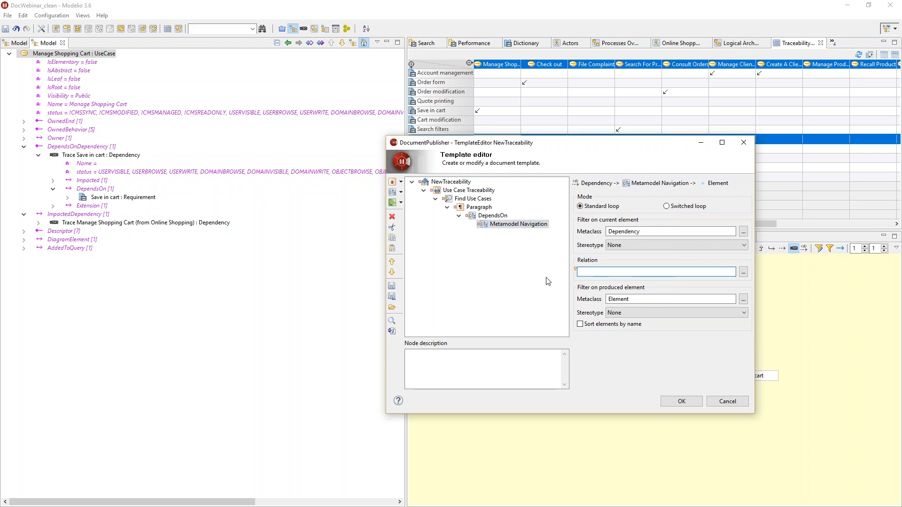
type("DependsOn")
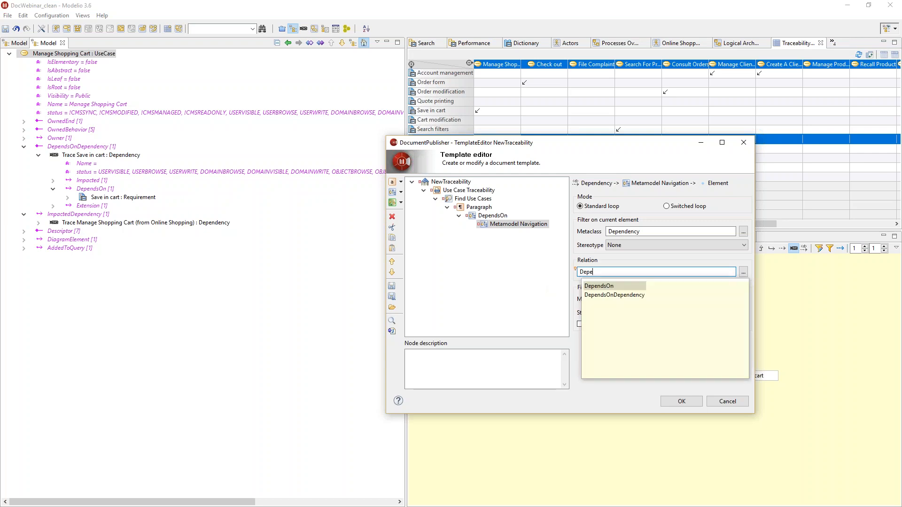
key("Return")
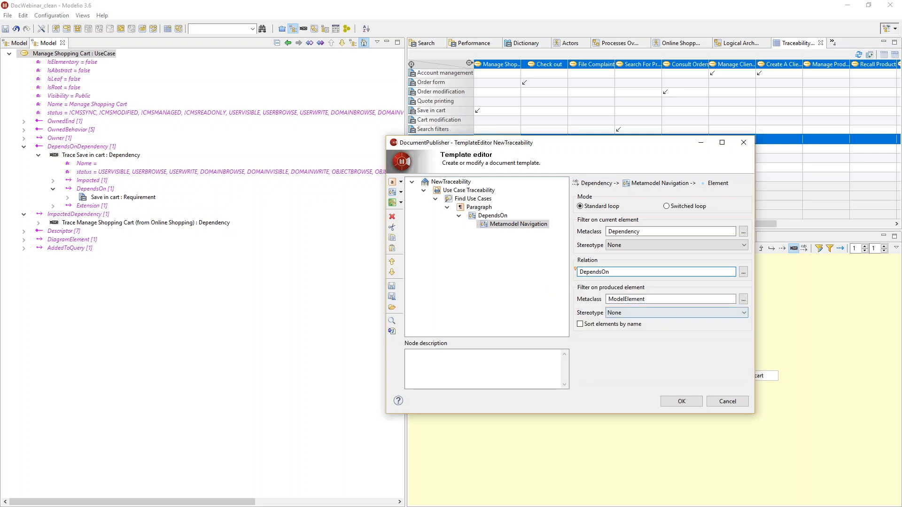
Filter the nested navigation node's produced elements to the Requirement metaclass.
key("Tab")
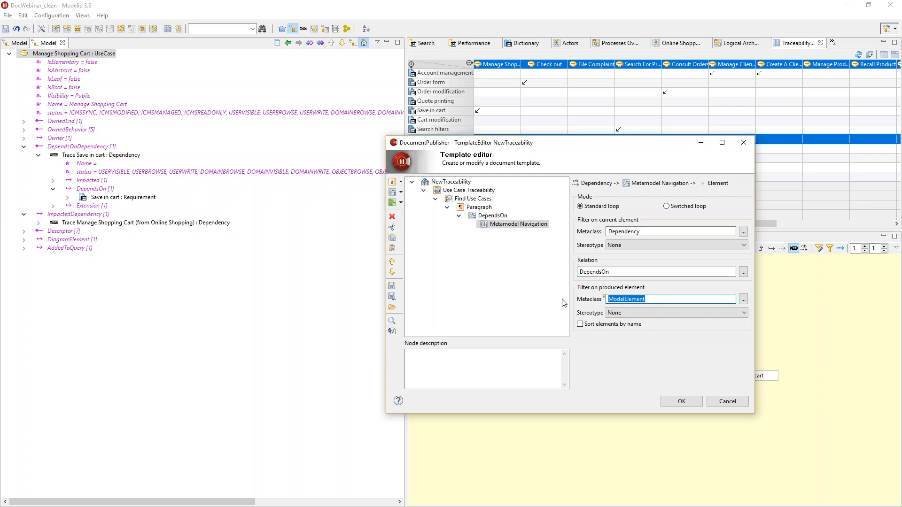
type("Requi")
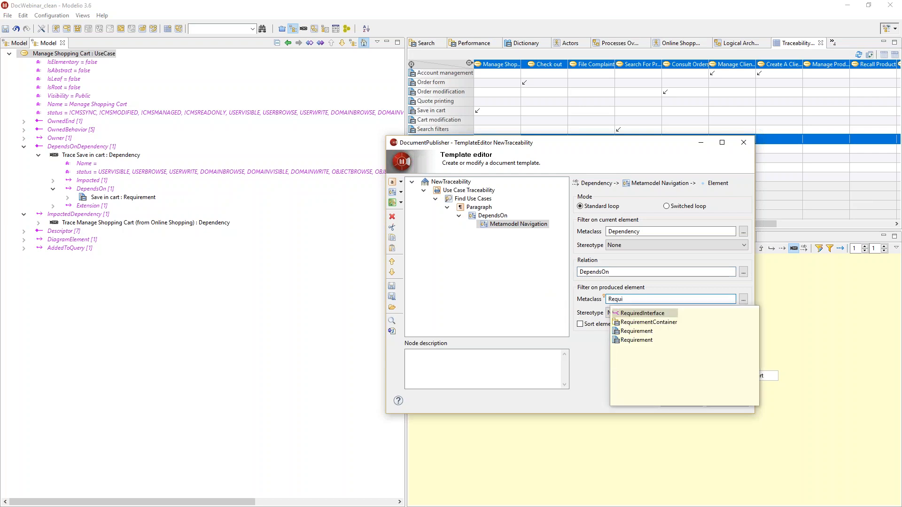
double_click(640, 332)
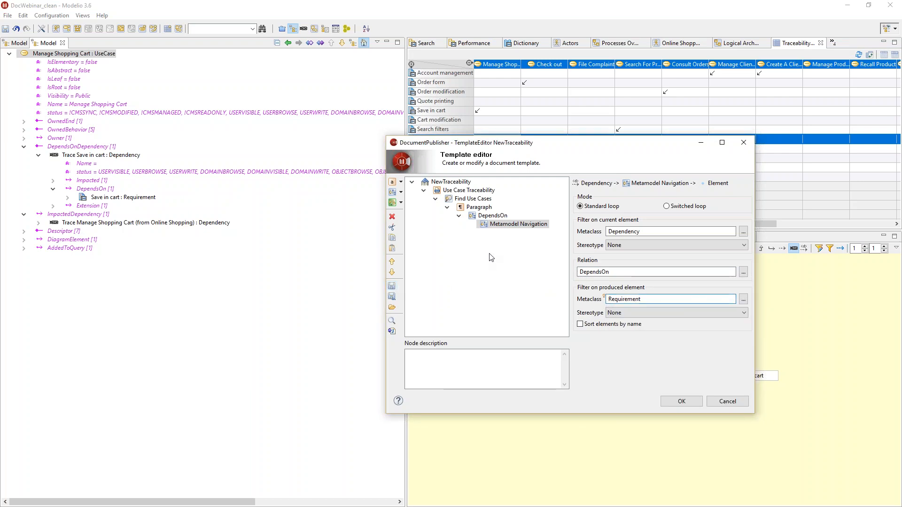
Add a Comma Separated List production node under the nested Metamodel Navigation node.
right_click(505, 226)
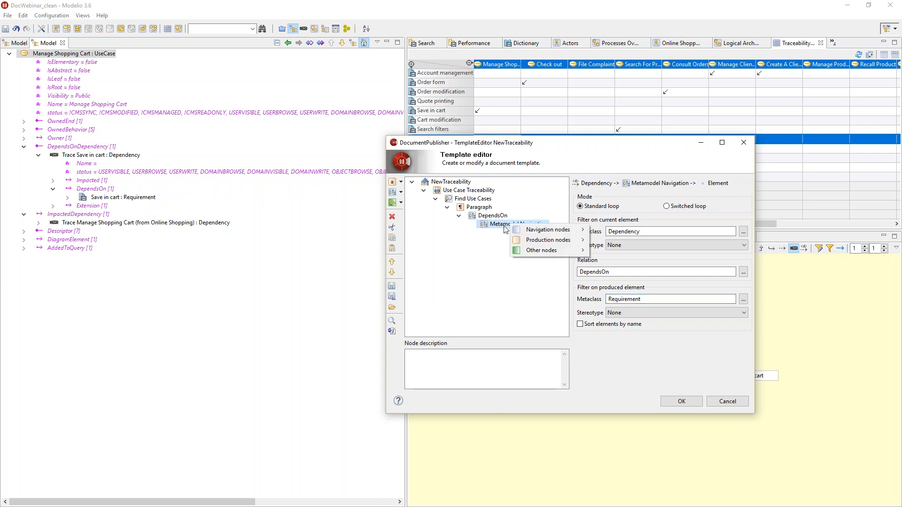
mouse_move(534, 243)
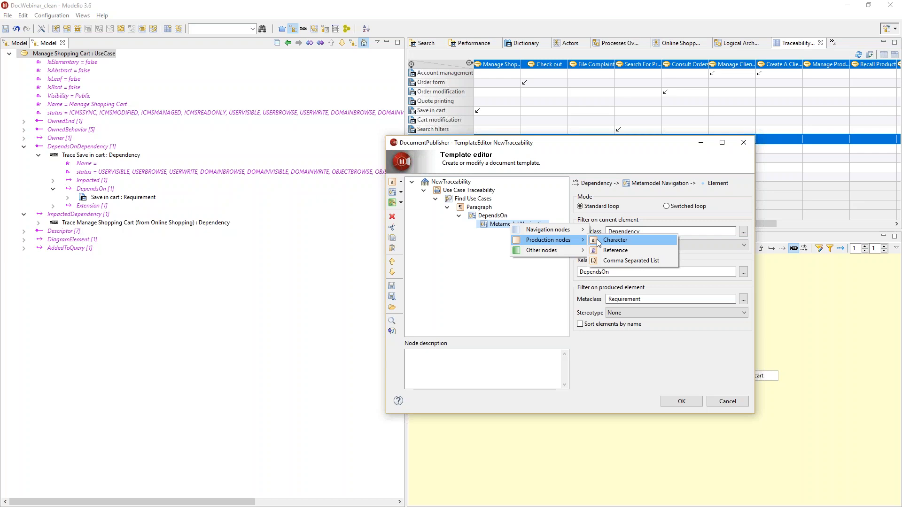
left_click(598, 261)
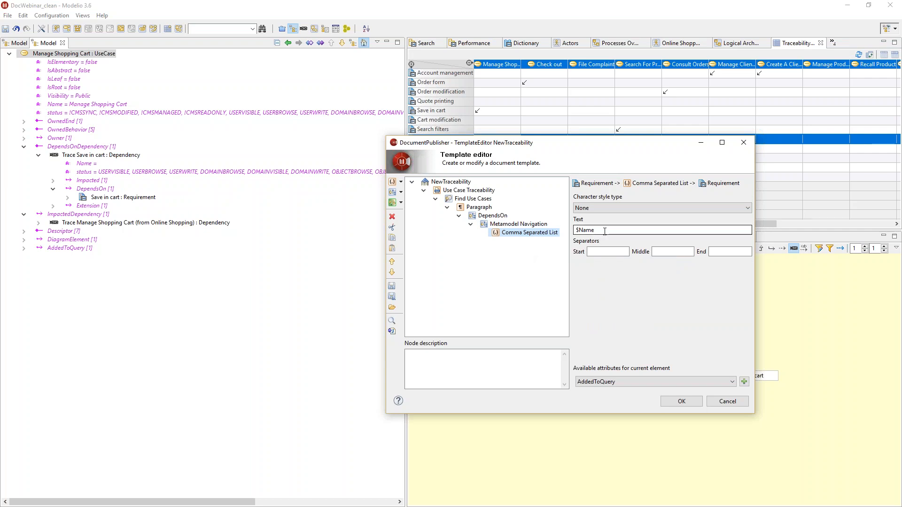
Set the Comma Separated List node's middle separator to a comma and its end separator to a period.
left_click(656, 252)
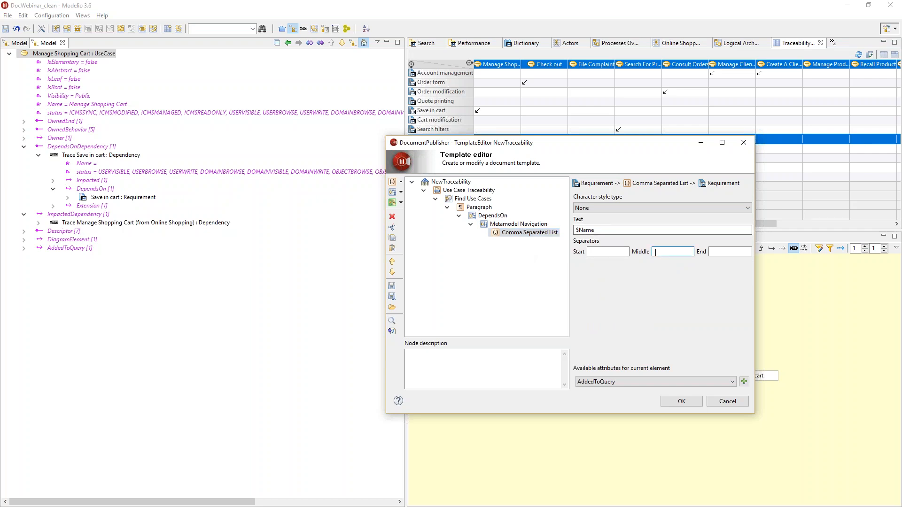
type(",")
left_click(719, 253)
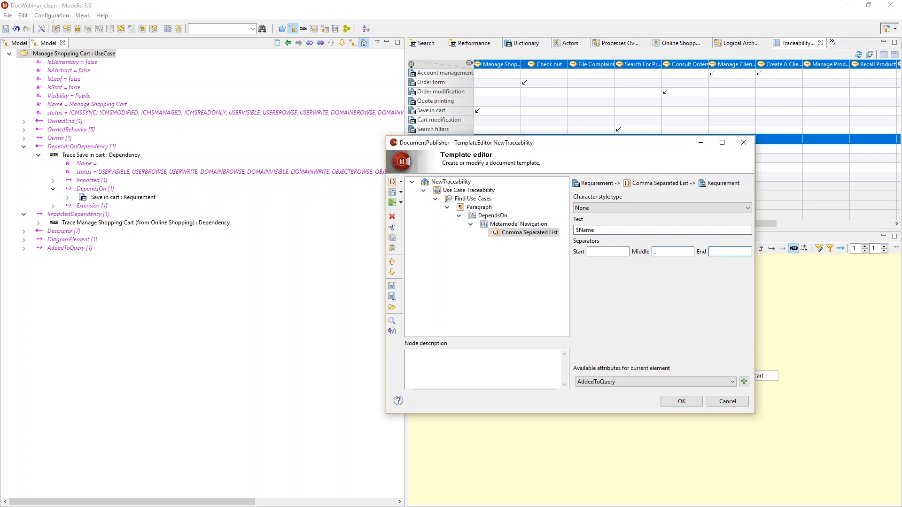
type(".")
Package the template as NewTraceability.jar in the webinar folder, replacing the existing file.
left_click(14, 44)
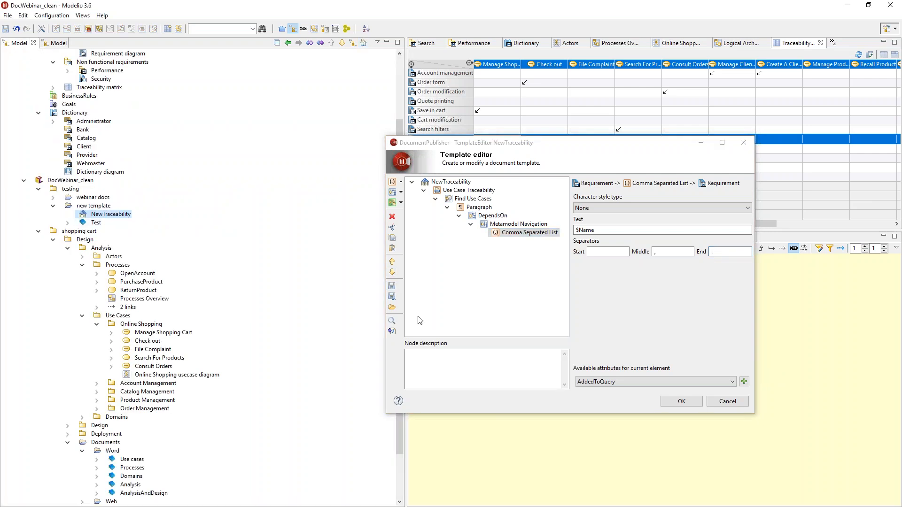
left_click(391, 331)
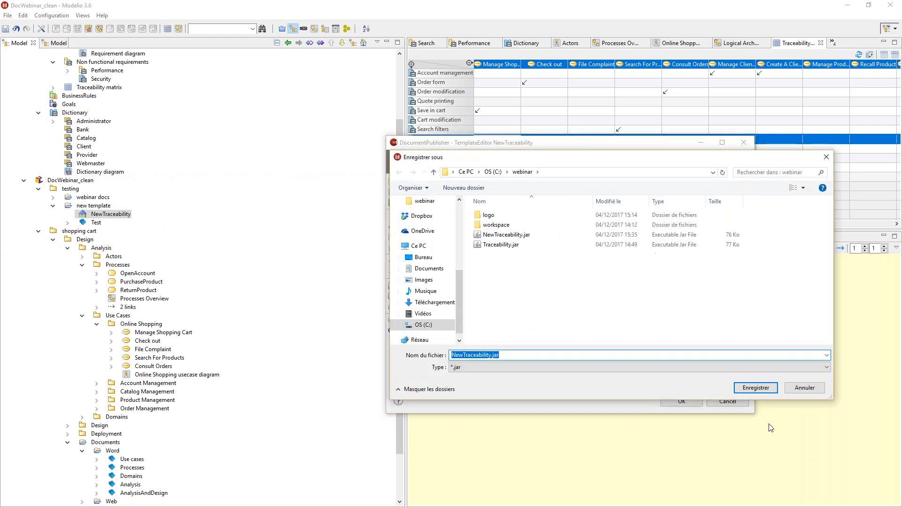
left_click(752, 390)
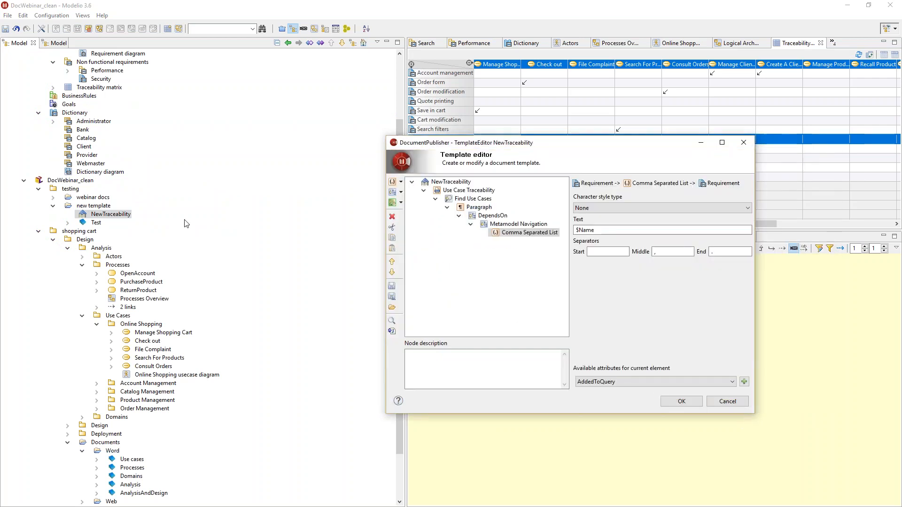
left_click(517, 294)
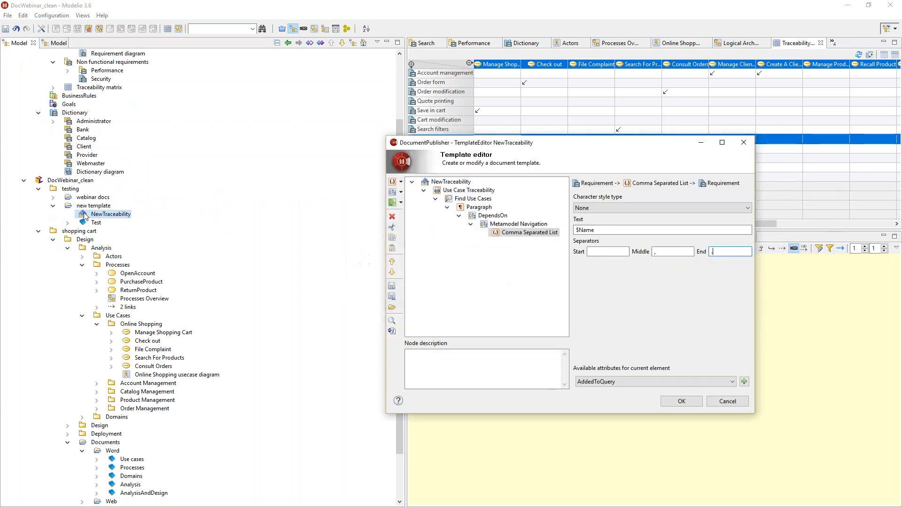
Select the Test document in the new template package and generate its Word document with Document Publisher.
left_click(94, 223)
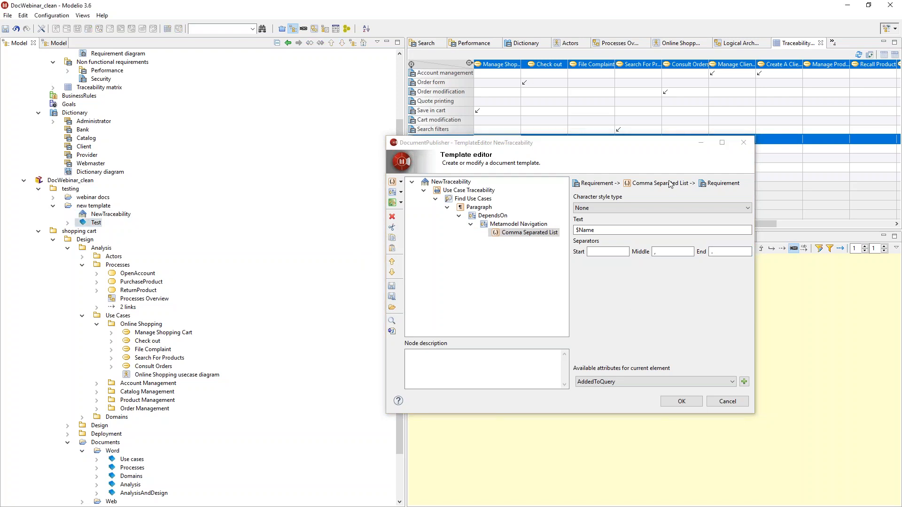
left_click_drag(635, 147, 548, 137)
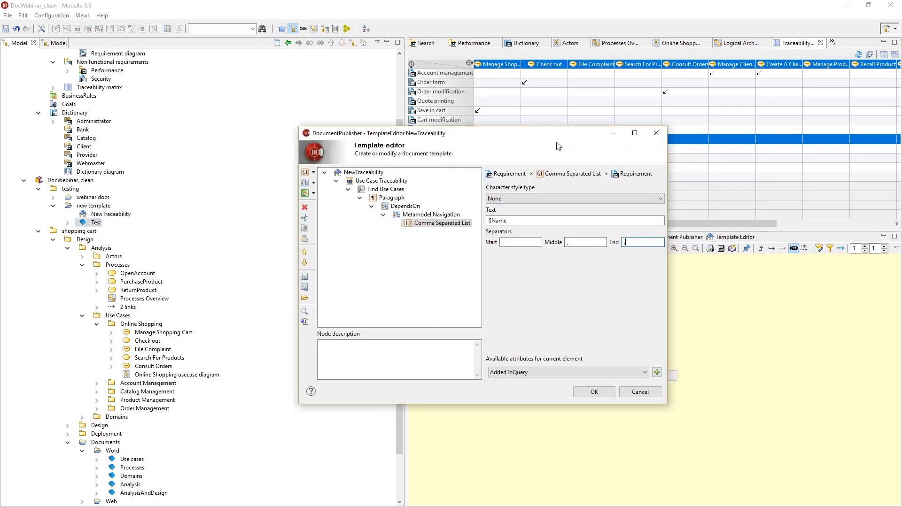
left_click(687, 239)
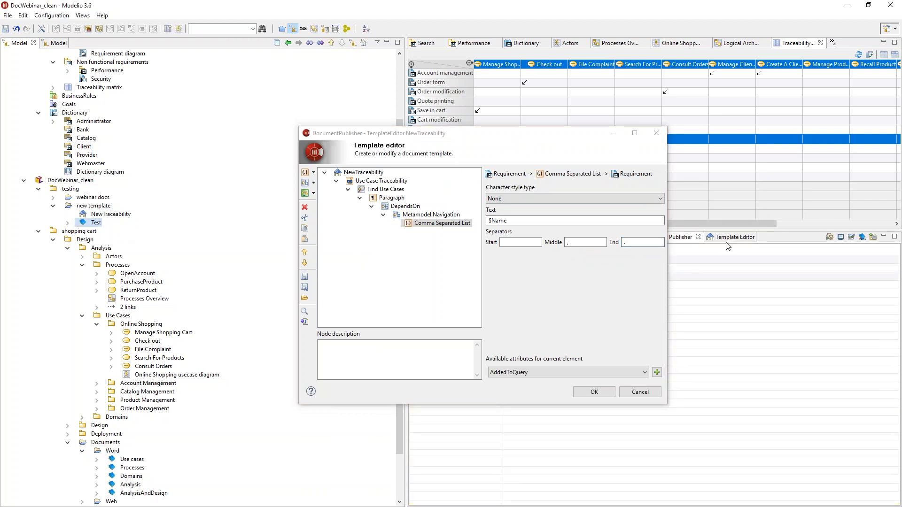
left_click(830, 238)
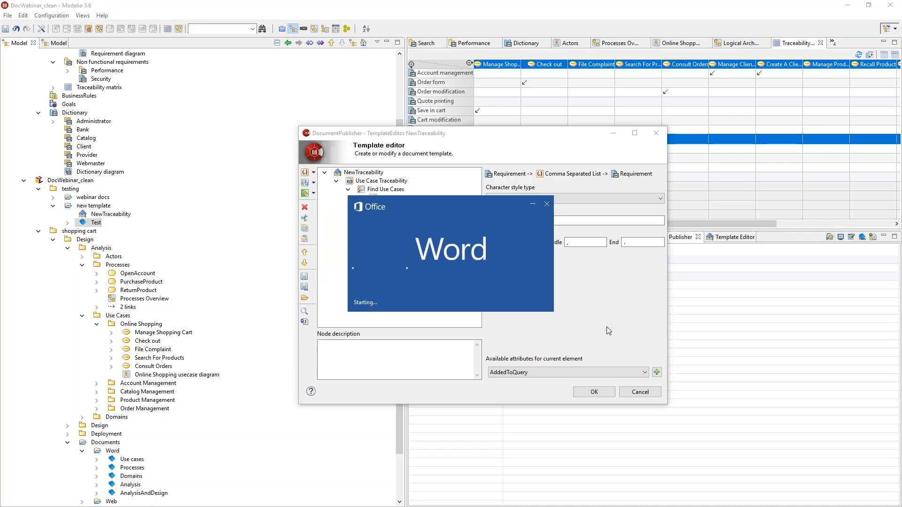
Check the use case and requirement names under Use Case Traceability in Test.docx, then close Word.
scroll(518, 308, "down", 10)
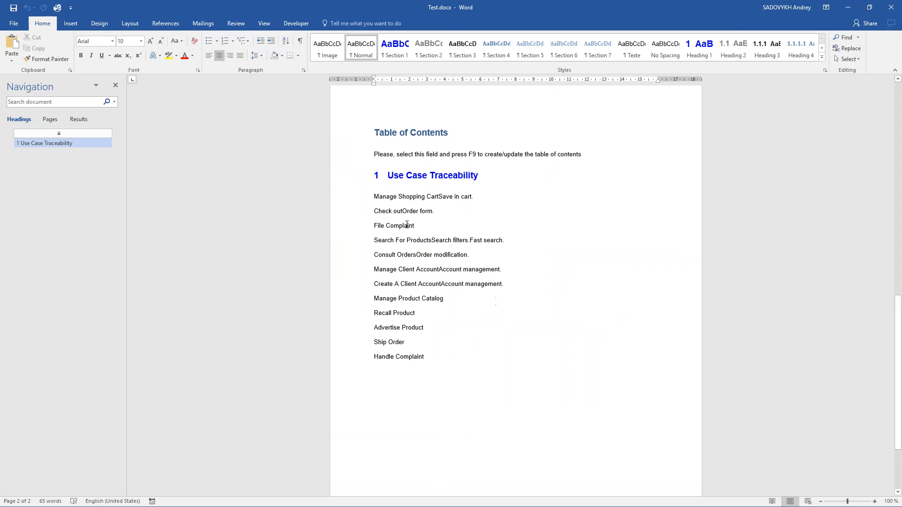
left_click(391, 199)
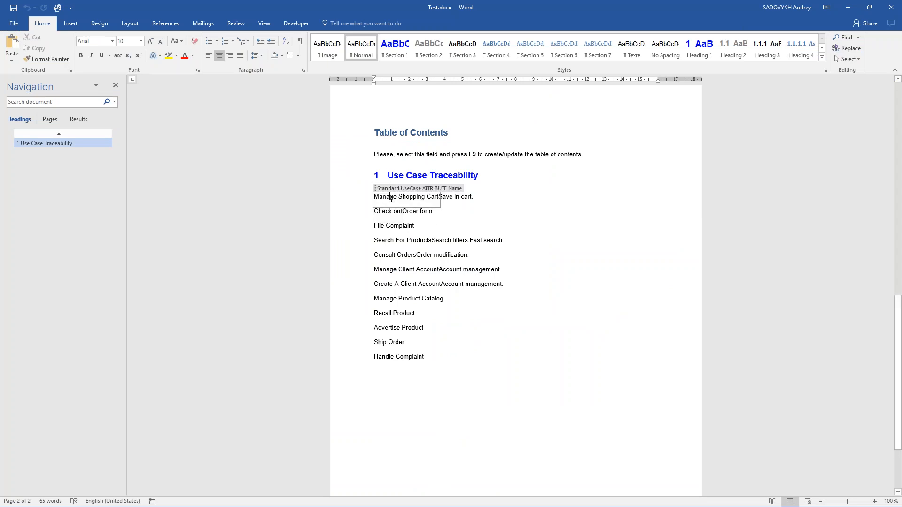
left_click(445, 200)
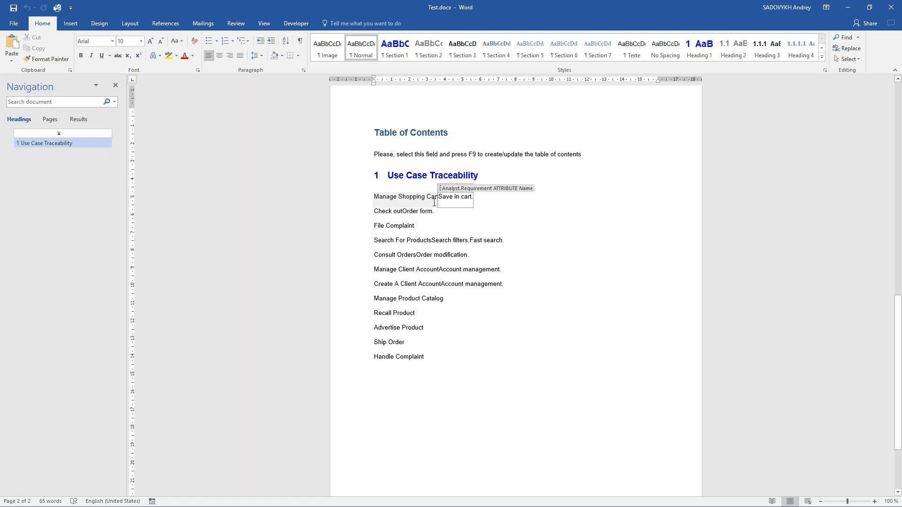
key("alt+Tab")
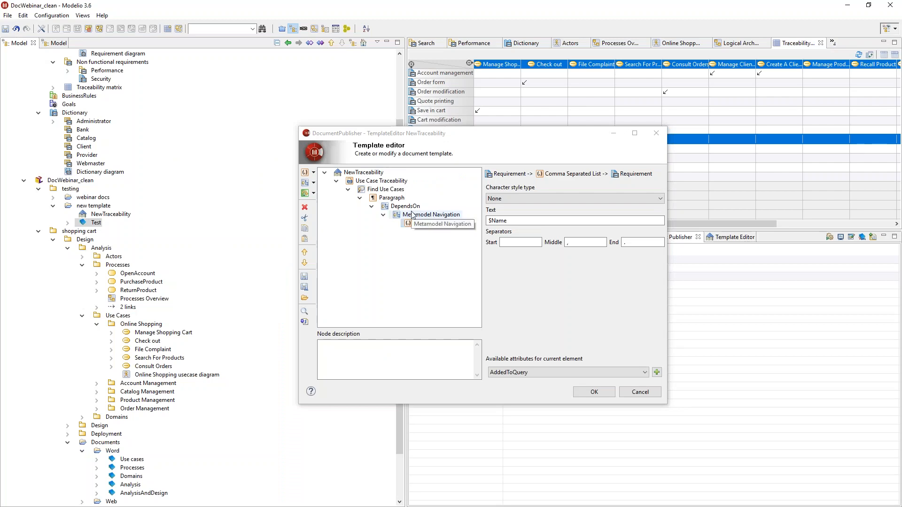
key("alt+Tab")
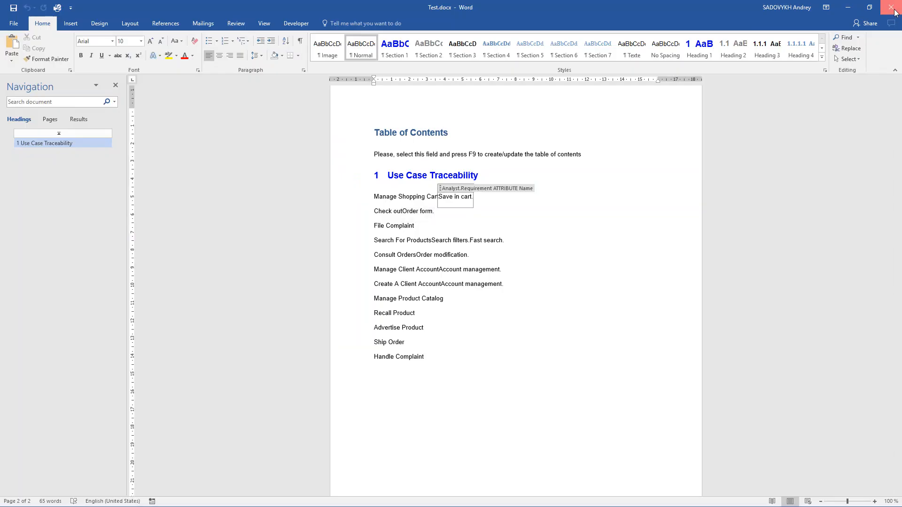
left_click(895, 13)
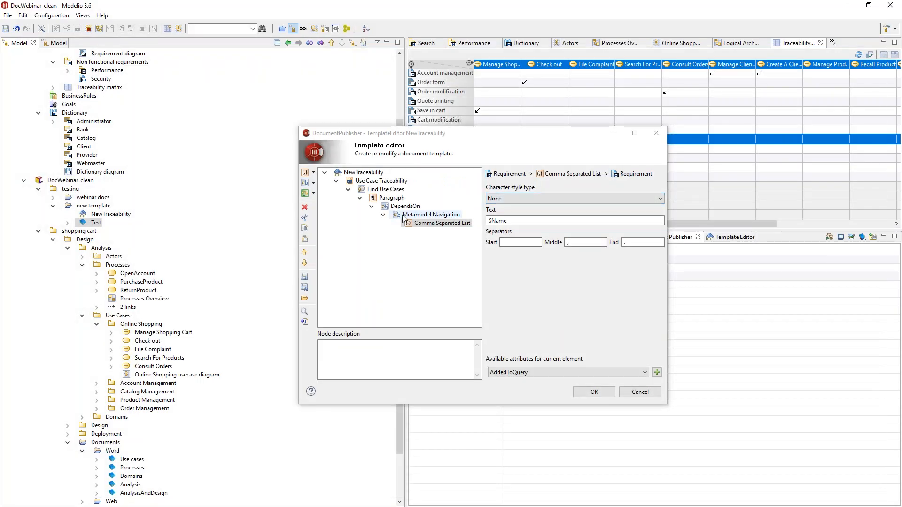
Delete the Comma Separated List node and move the DependsOn node out of Paragraph to directly beneath Find Use Cases.
left_click(386, 207)
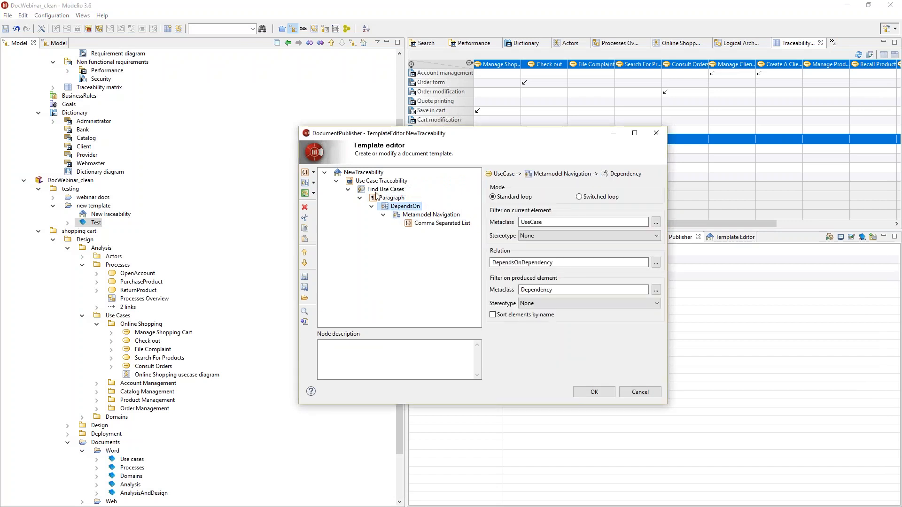
left_click(397, 207)
left_click(408, 223)
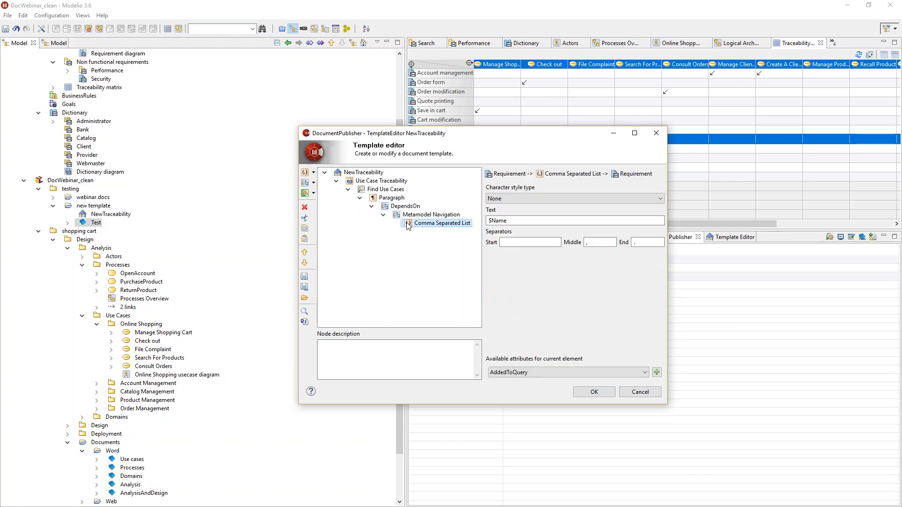
key("Delete")
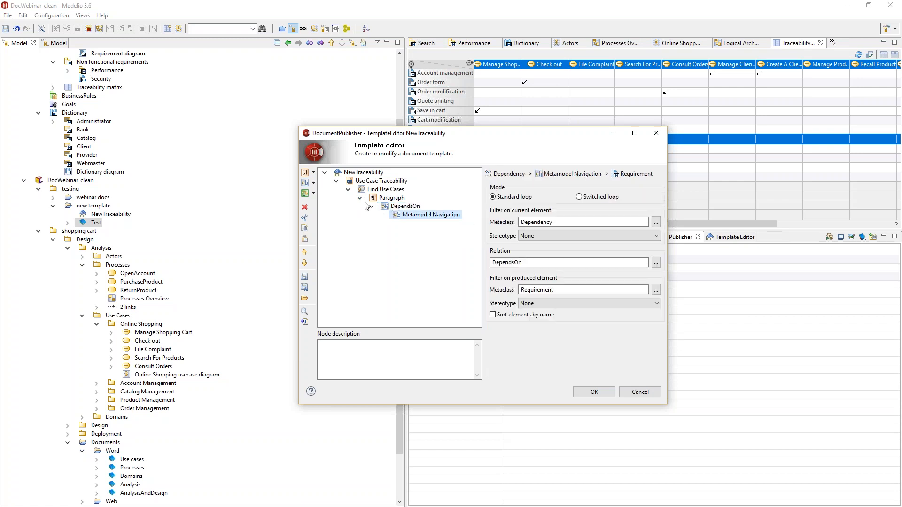
left_click(386, 205)
left_click_drag(386, 204, 385, 190)
Set the Paragraph node's character style to Strong.
left_click(391, 198)
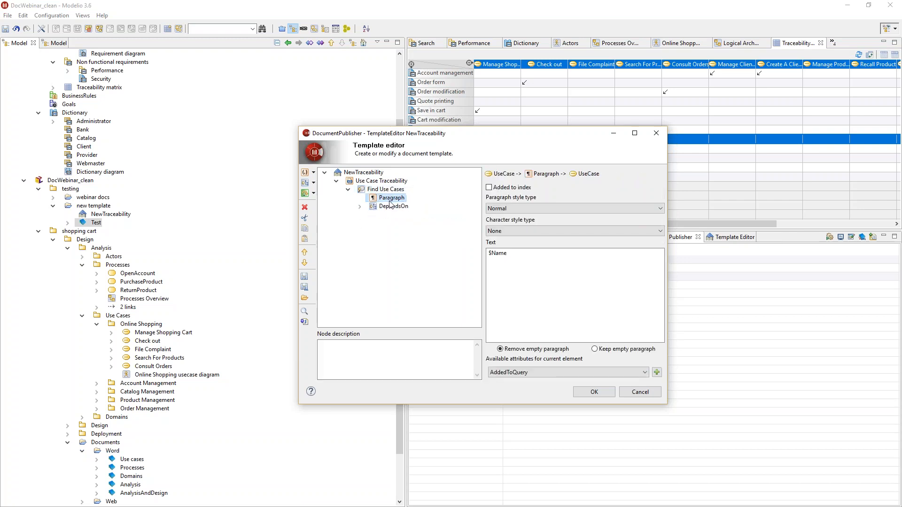
left_click(512, 209)
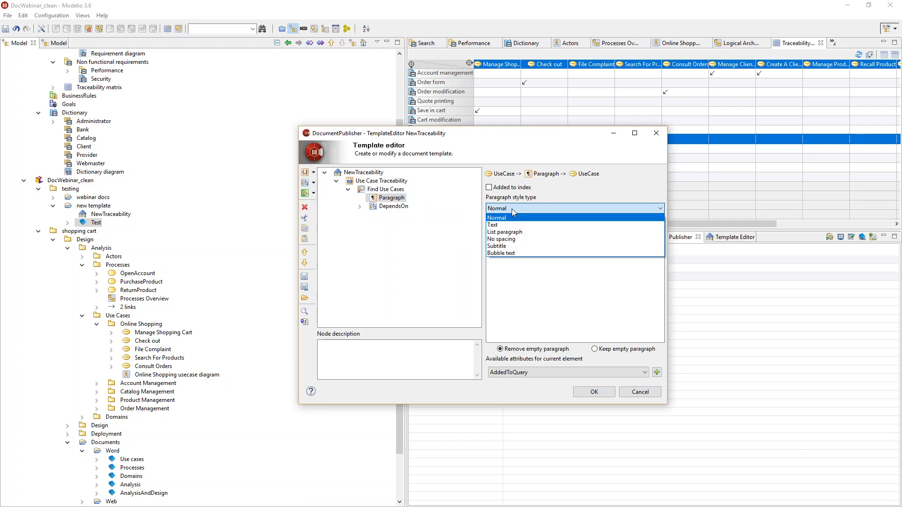
left_click(512, 209)
left_click(502, 231)
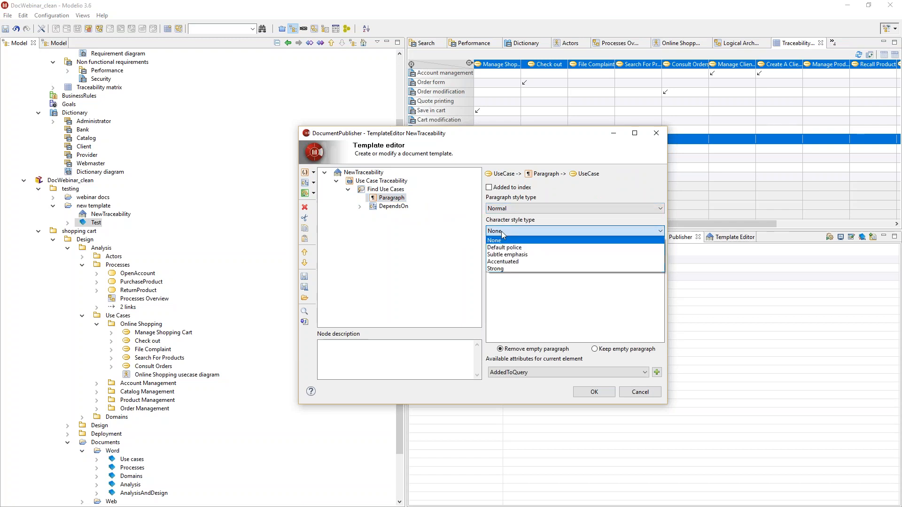
left_click(502, 269)
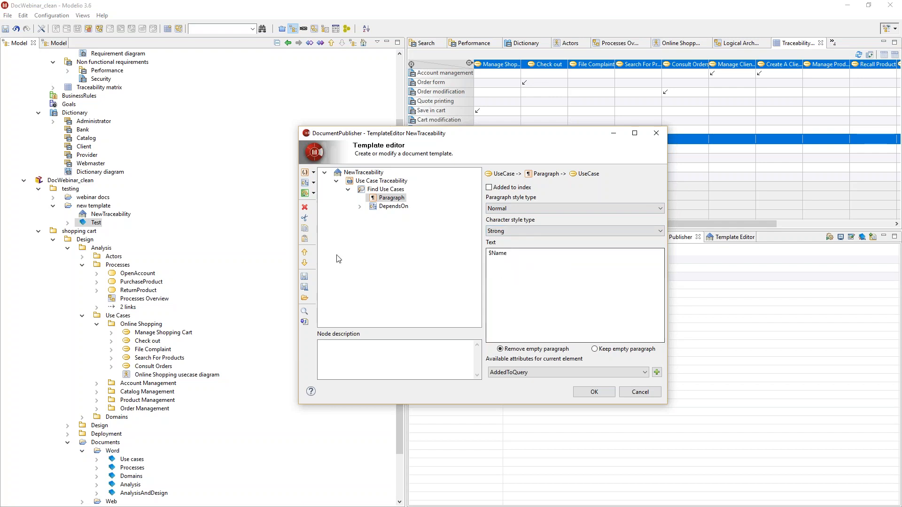
Add a List production node under the nested Metamodel Navigation node and set its list kind to Bullet.
left_click(360, 207)
right_click(392, 217)
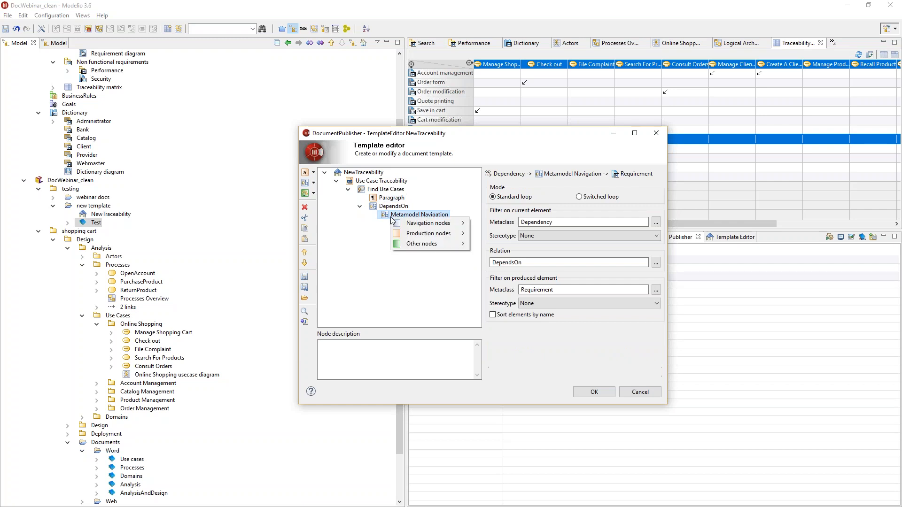
mouse_move(439, 234)
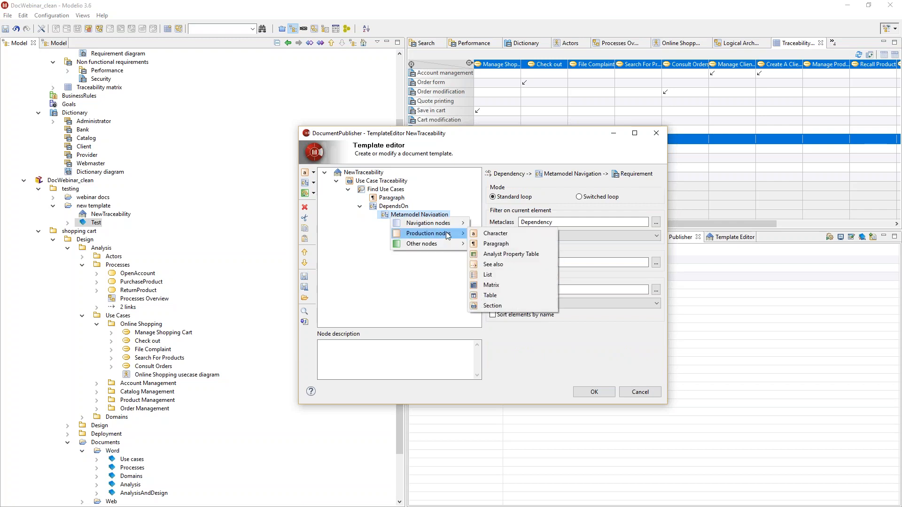
left_click(512, 276)
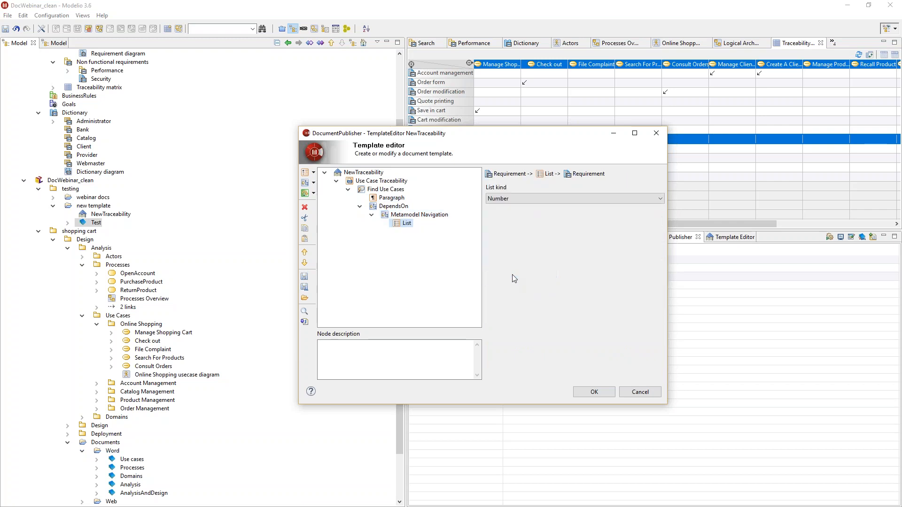
left_click(515, 201)
left_click(506, 214)
Move the List node directly beneath Find Use Cases and nest the DependsOn node inside it.
left_click_drag(397, 223, 383, 192)
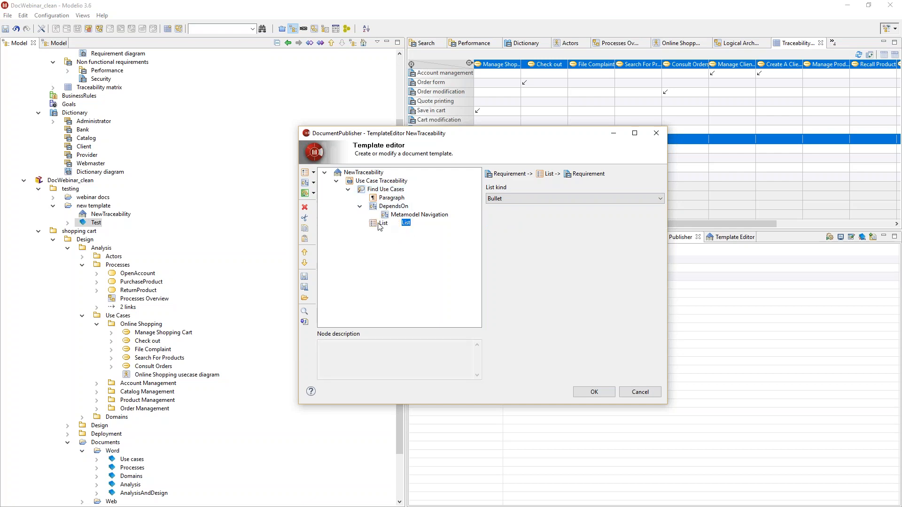
left_click_drag(394, 206, 383, 223)
left_click(359, 206)
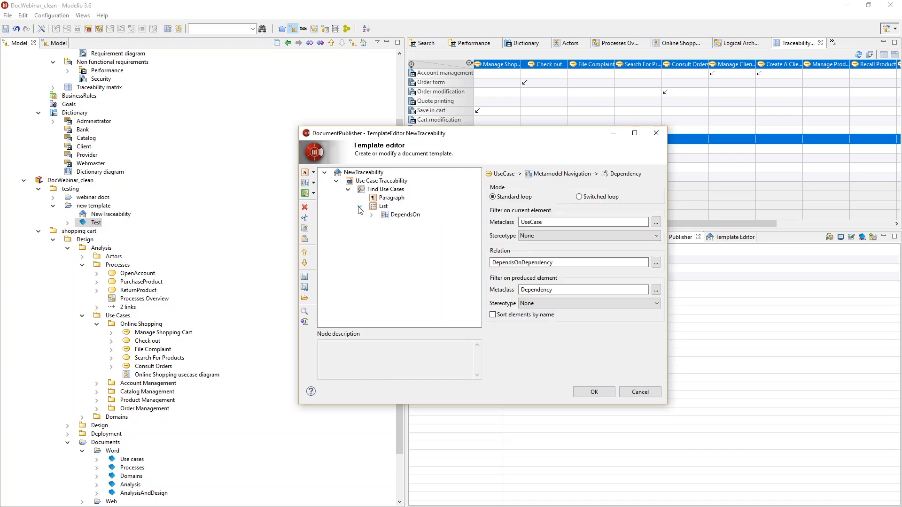
left_click(392, 215)
left_click(371, 215)
Add a List Item production node with the text $Name under the Metamodel Navigation node.
left_click(414, 223)
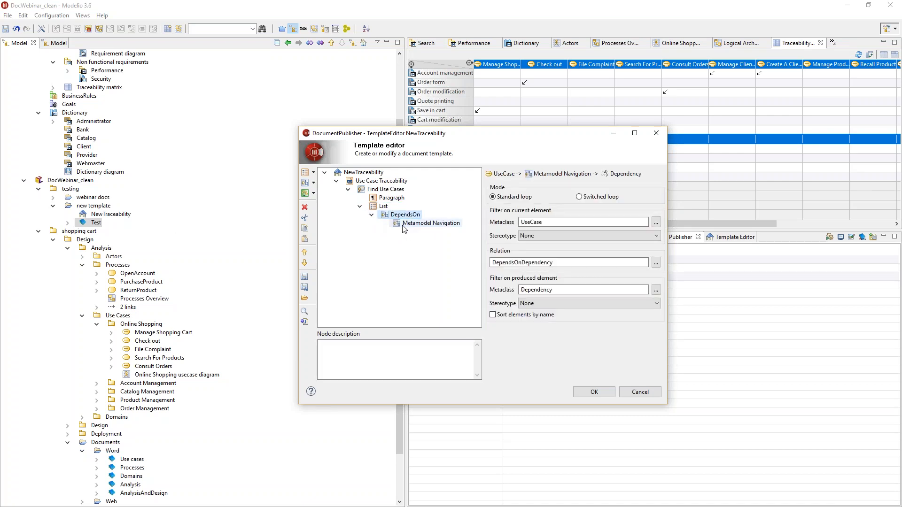
right_click(405, 229)
mouse_move(450, 243)
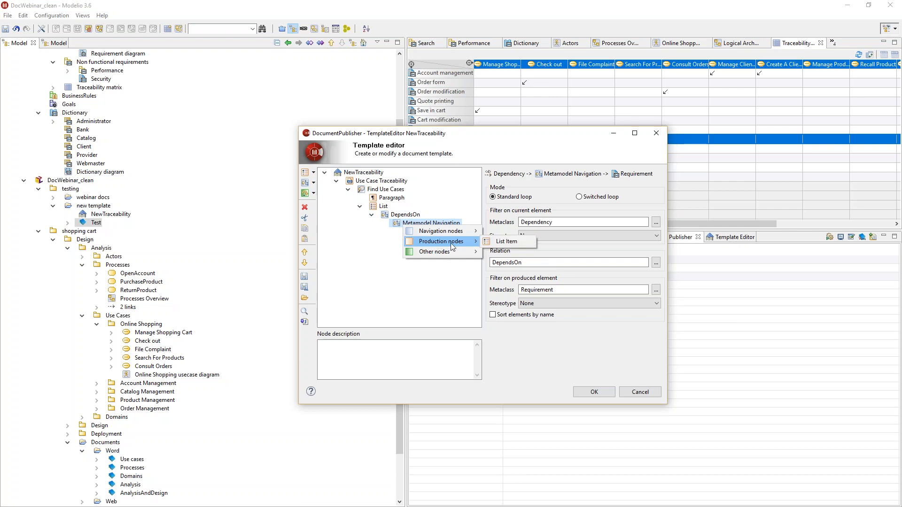
left_click(498, 243)
left_click(506, 282)
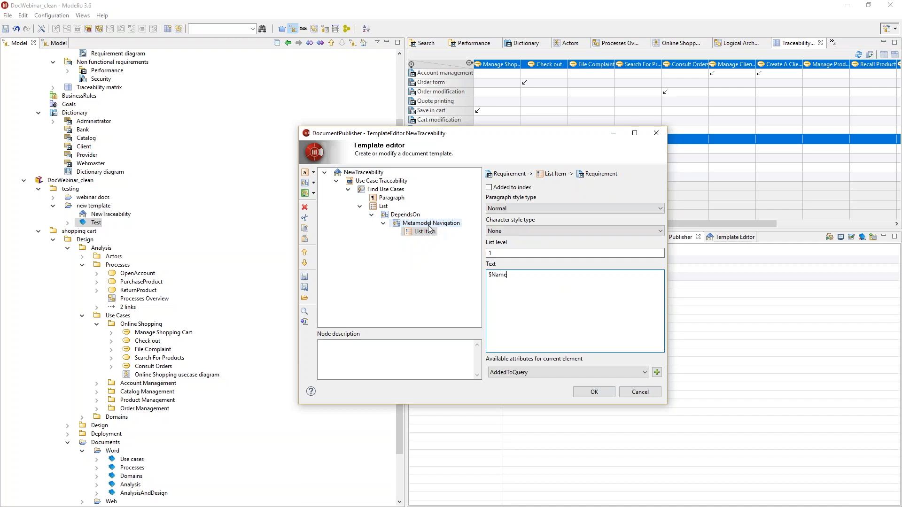
Add a second Paragraph production node under Find Use Cases and place it before the List node.
left_click(378, 206)
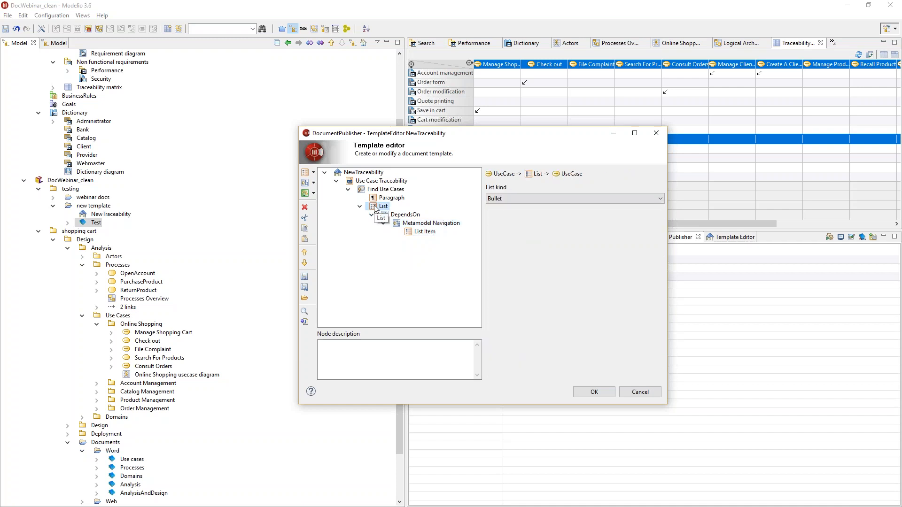
left_click(378, 200)
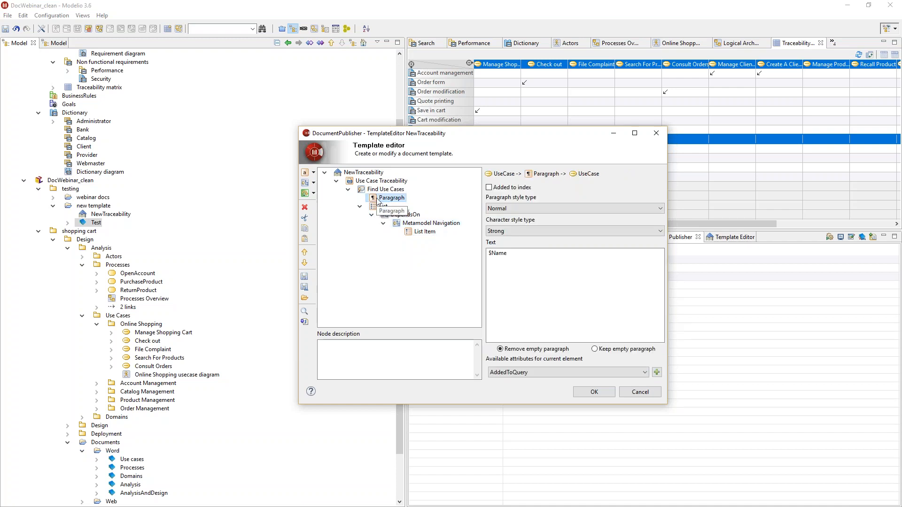
right_click(380, 190)
mouse_move(416, 209)
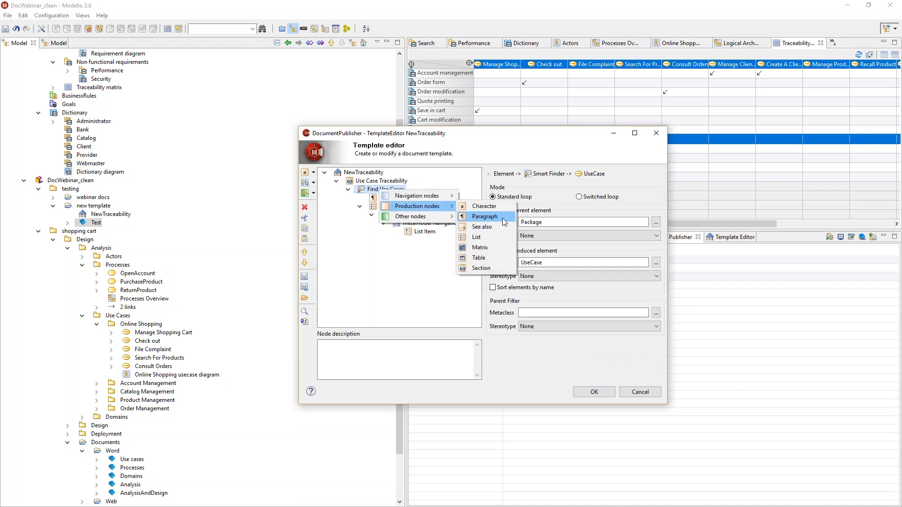
left_click(474, 217)
left_click_drag(374, 242, 371, 192)
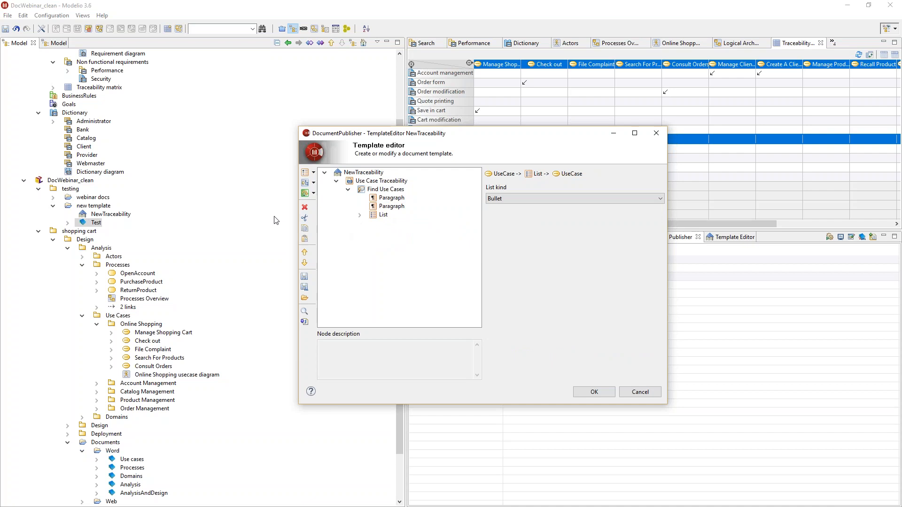
Replace the second Paragraph node's text with "Satisfies requirements:" and expand the List node down to Metamodel Navigation.
left_click(383, 209)
left_click_drag(507, 254, 475, 253)
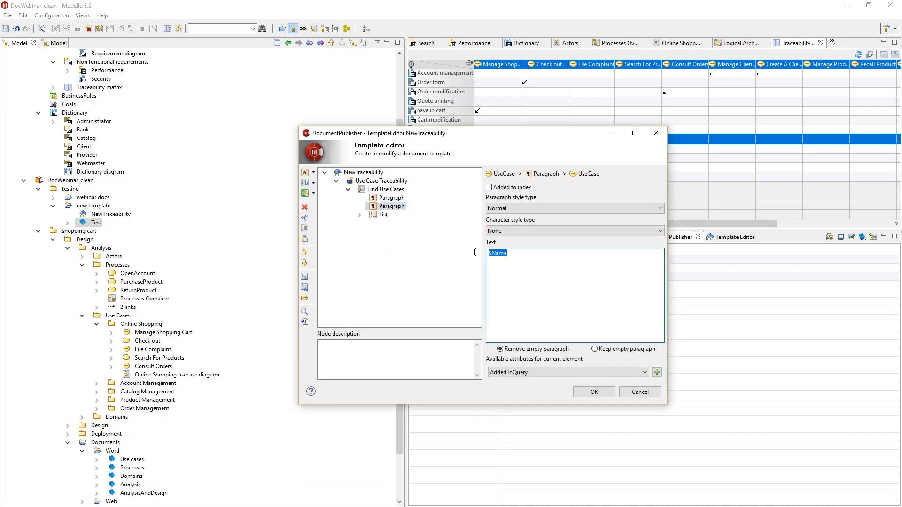
type("Li")
type("S")
type("atisfies requirements.")
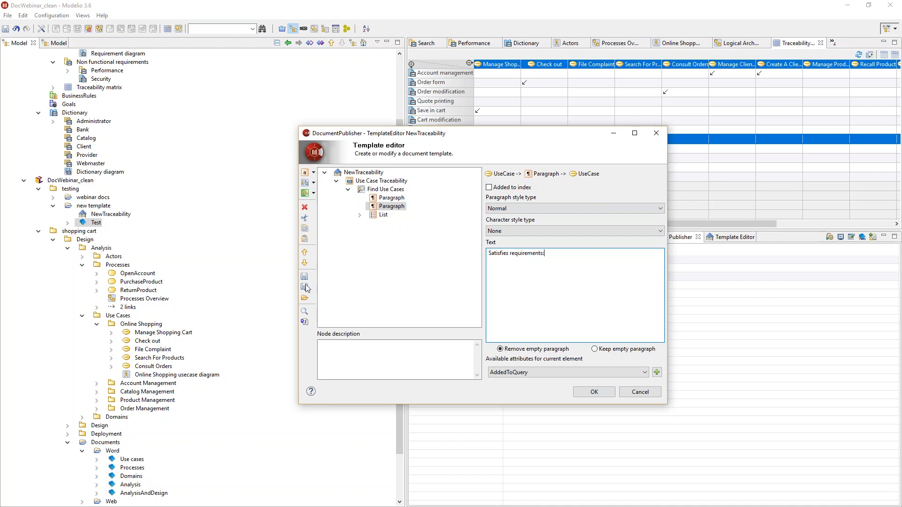
left_click(360, 215)
left_click(371, 223)
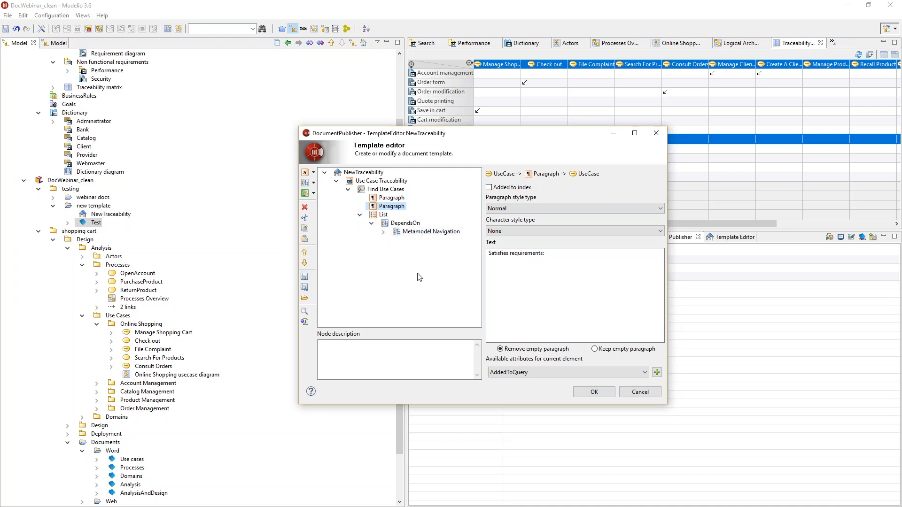
Generate the NewTraceability template into C:\webinar\NewTraceability.jar.
left_click(304, 322)
left_click(669, 379)
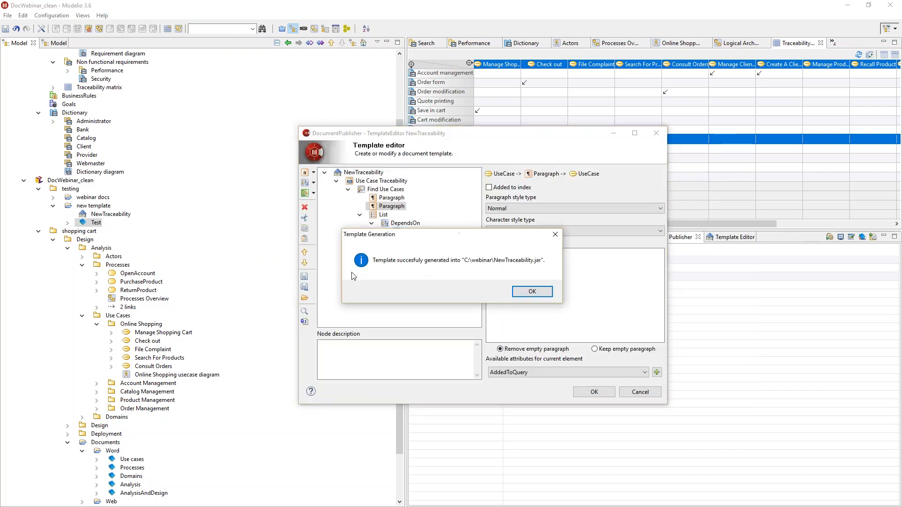
left_click(535, 294)
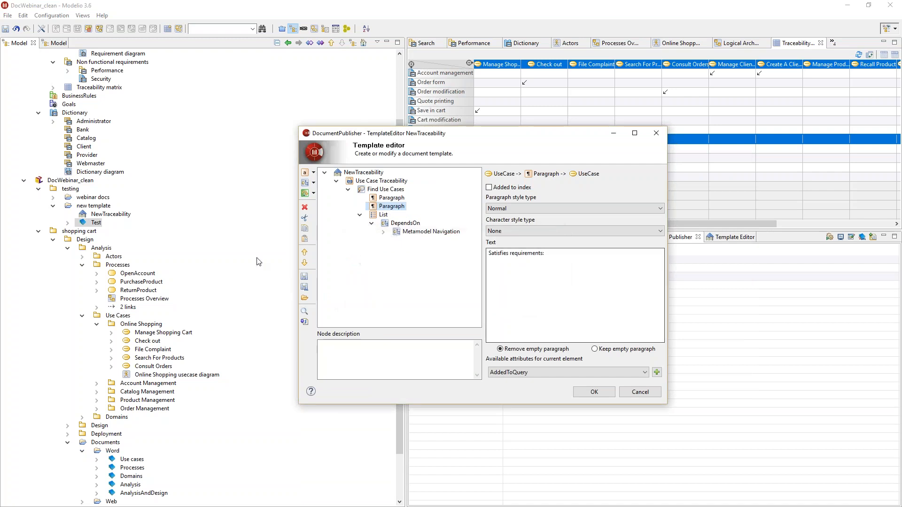
Regenerate the Test document from the new template package and open it in Word.
left_click(97, 215)
left_click(95, 223)
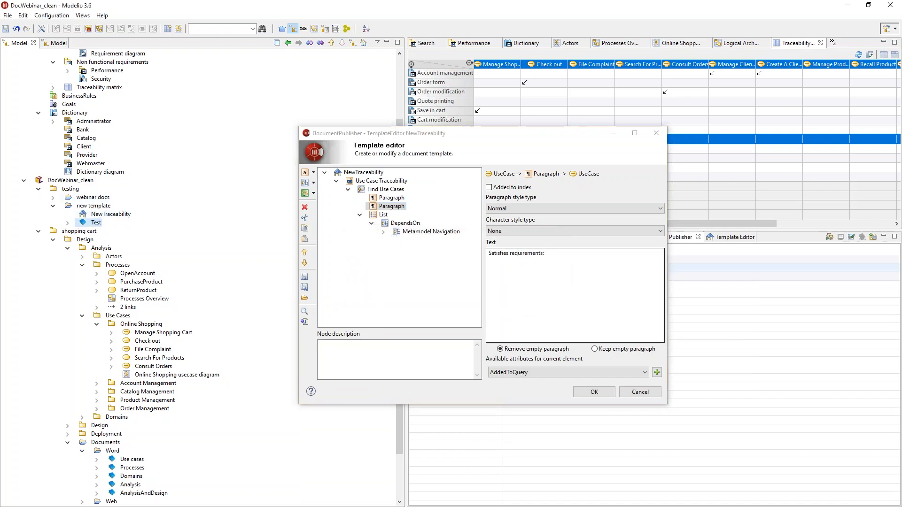
left_click(830, 237)
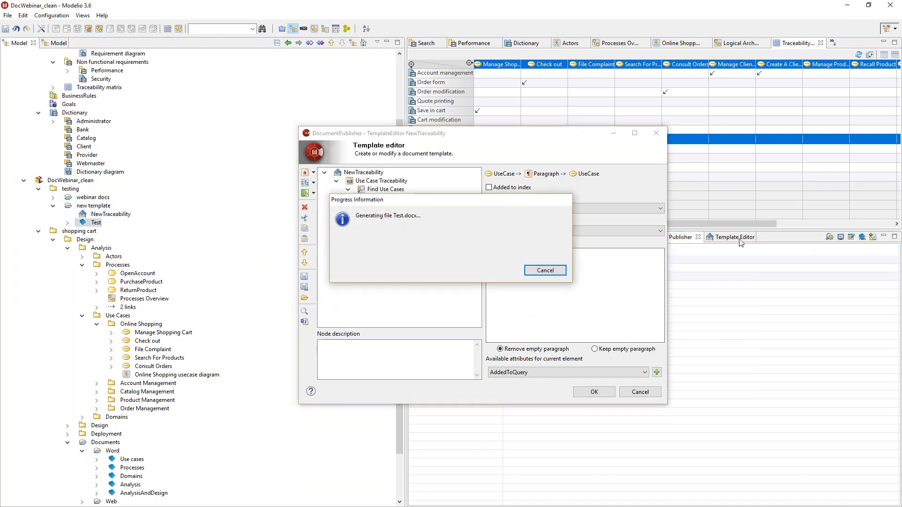
left_click(841, 237)
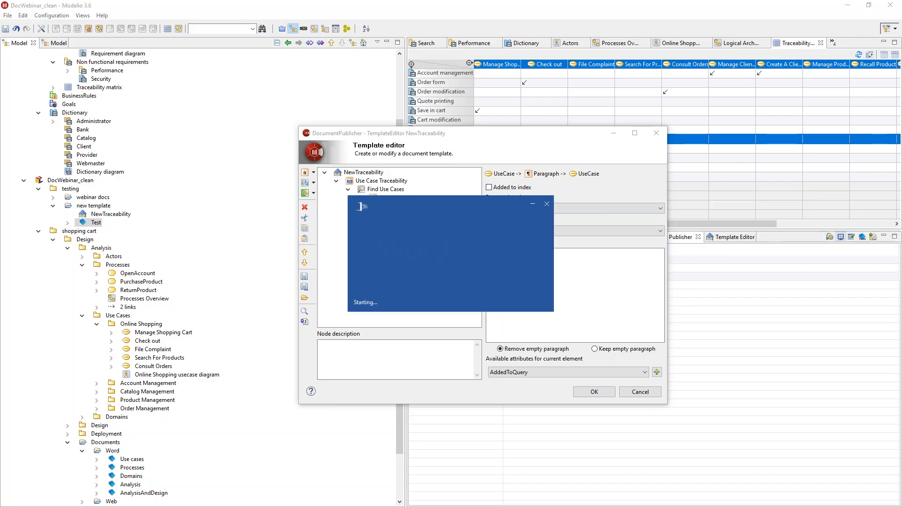
Examine the bulleted requirements under each use case in Test.docx, including use cases without traced requirements, and close the document.
scroll(455, 326, "down", 10)
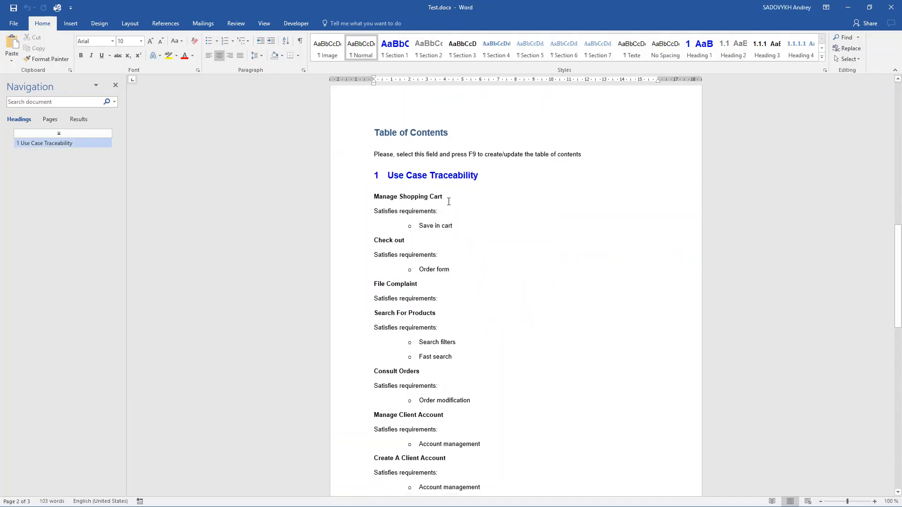
left_click(443, 197)
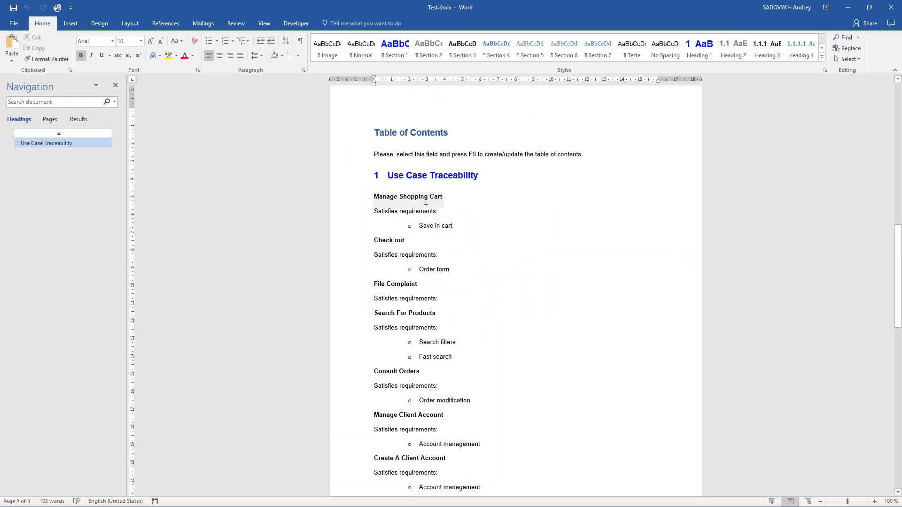
left_click(422, 228)
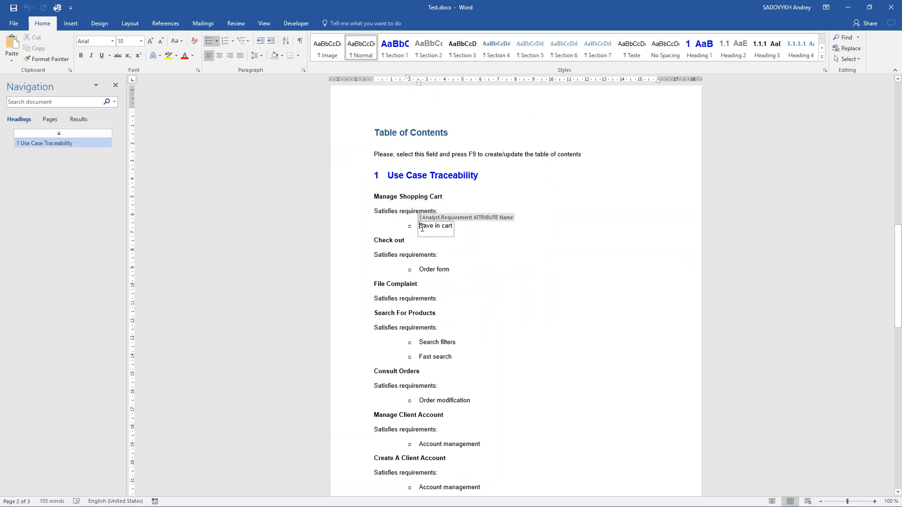
left_click(423, 271)
left_click(400, 241)
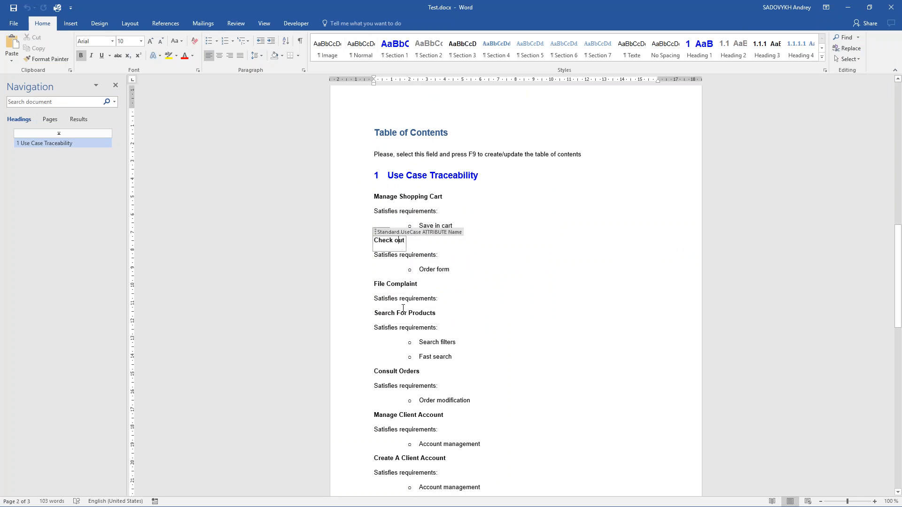
left_click_drag(446, 298, 357, 301)
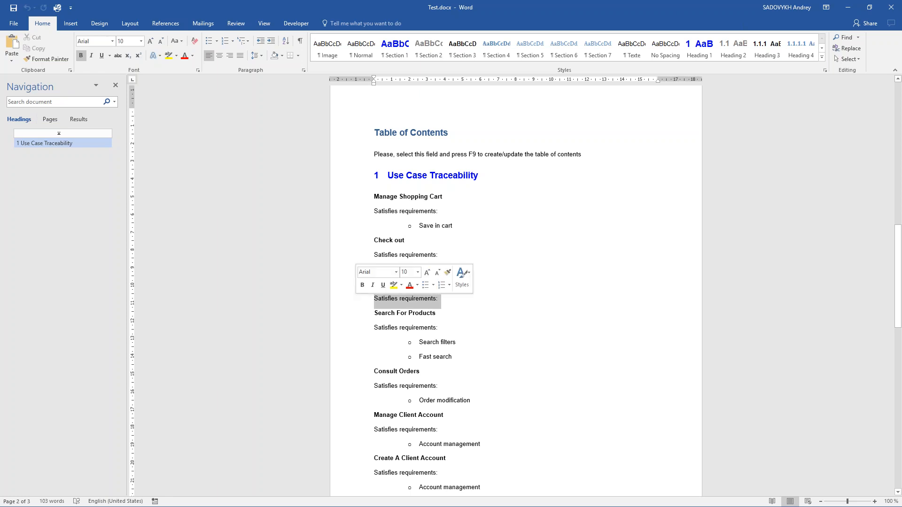
scroll(394, 358, "down", 13)
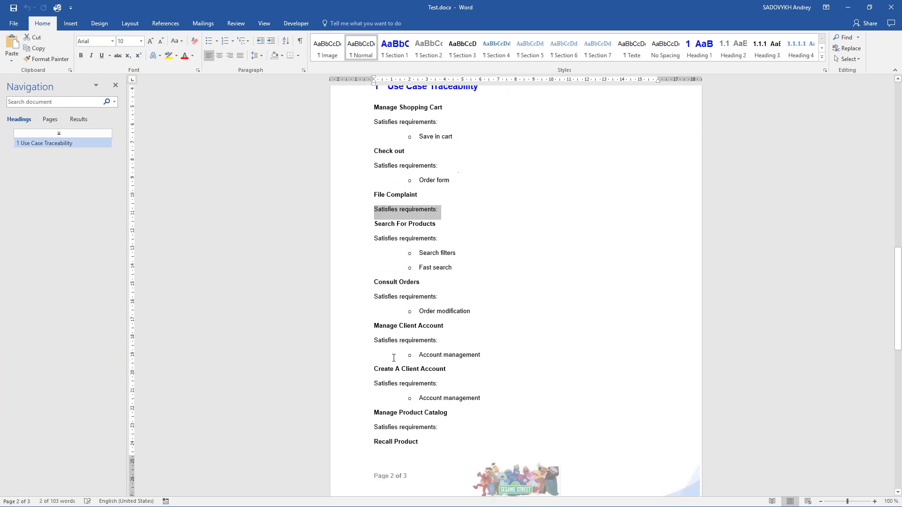
scroll(419, 337, "up", 15)
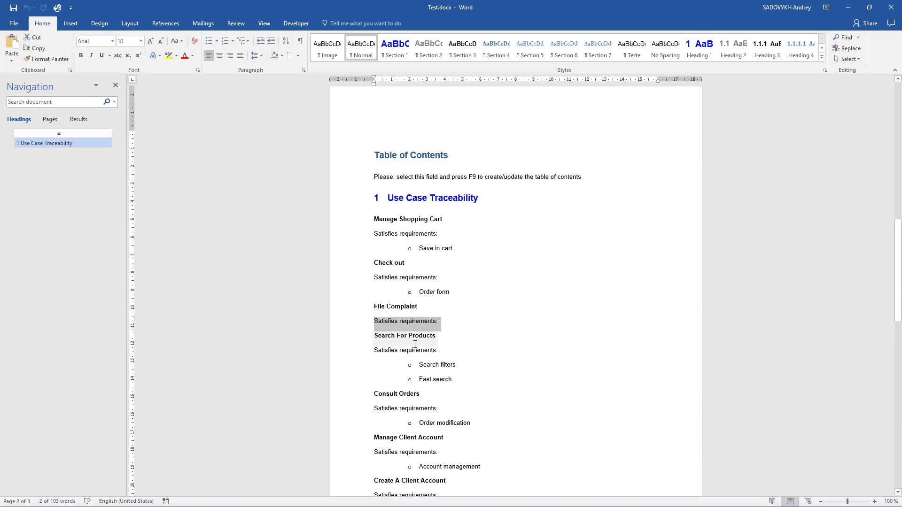
scroll(430, 339, "down", 2)
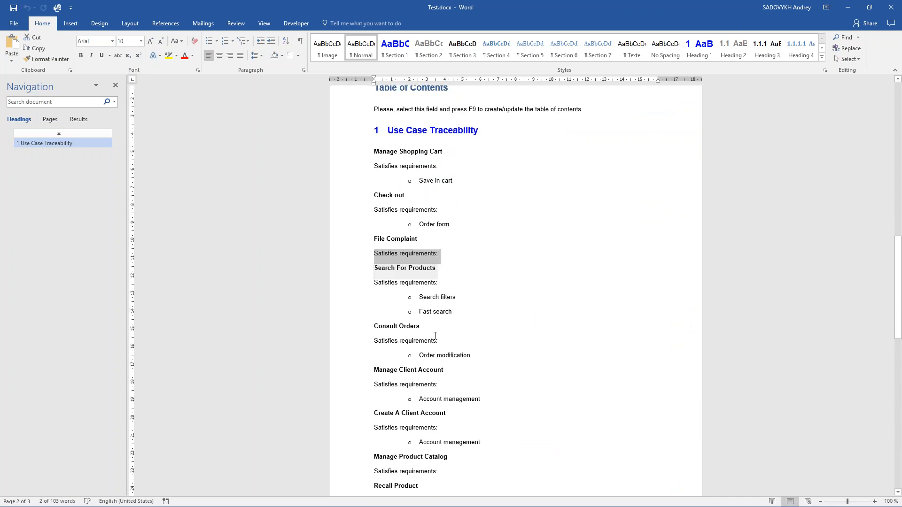
scroll(435, 337, "down", 13)
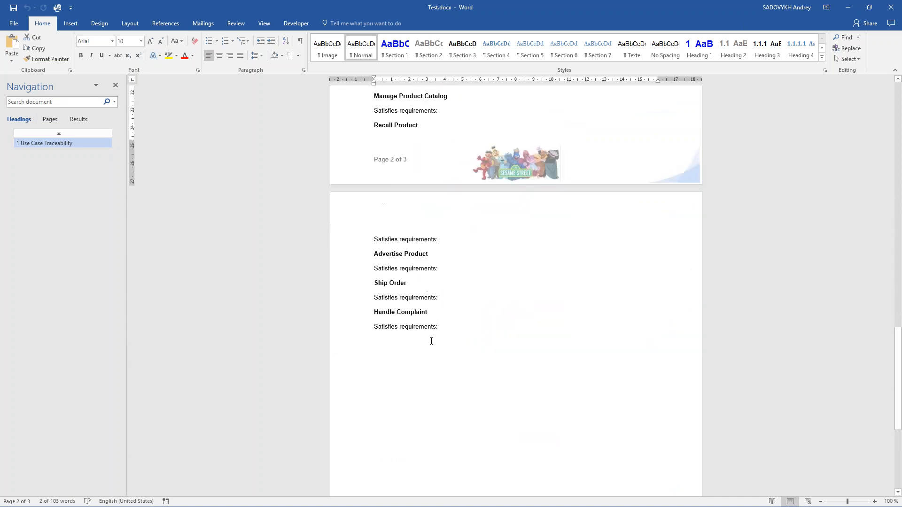
scroll(431, 341, "up", 18)
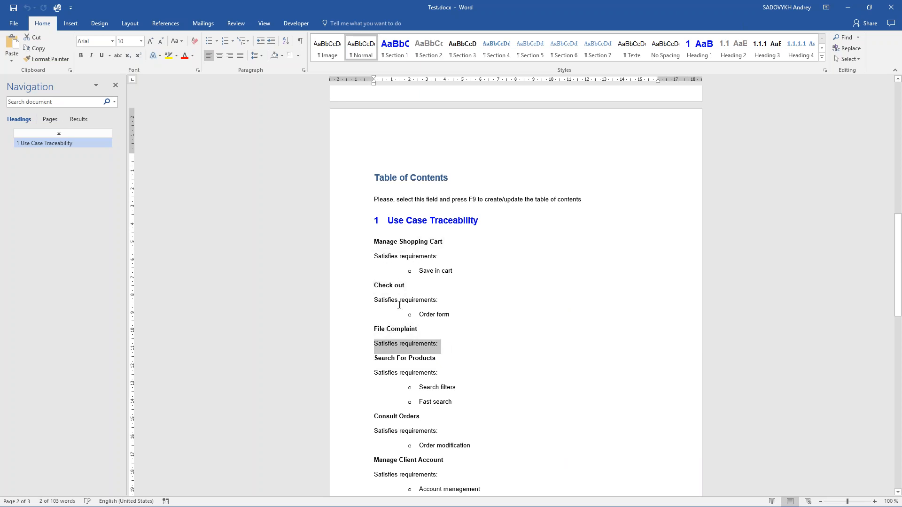
scroll(399, 305, "down", 10)
scroll(401, 308, "up", 8)
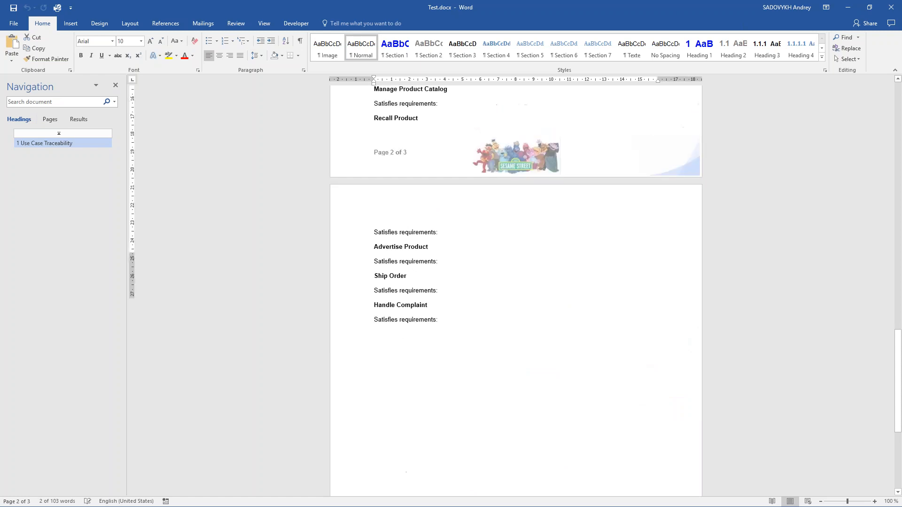
scroll(400, 313, "up", 4)
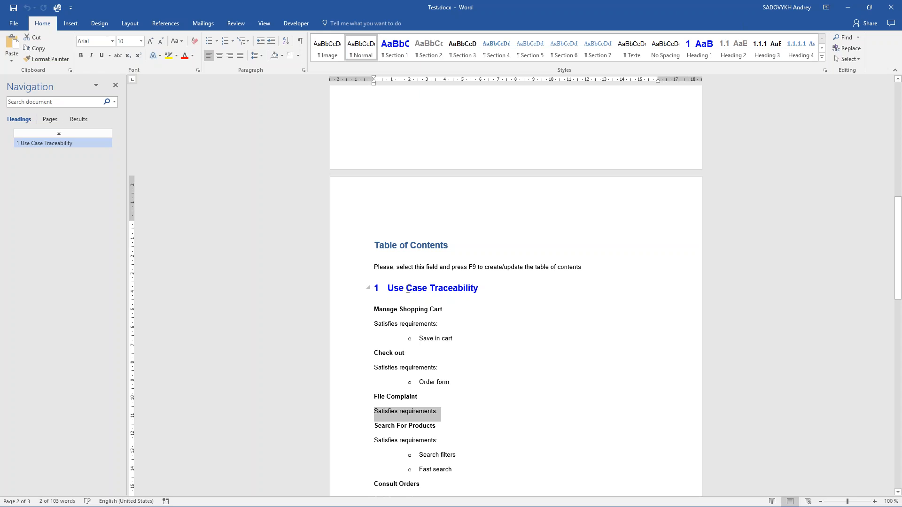
left_click(893, 8)
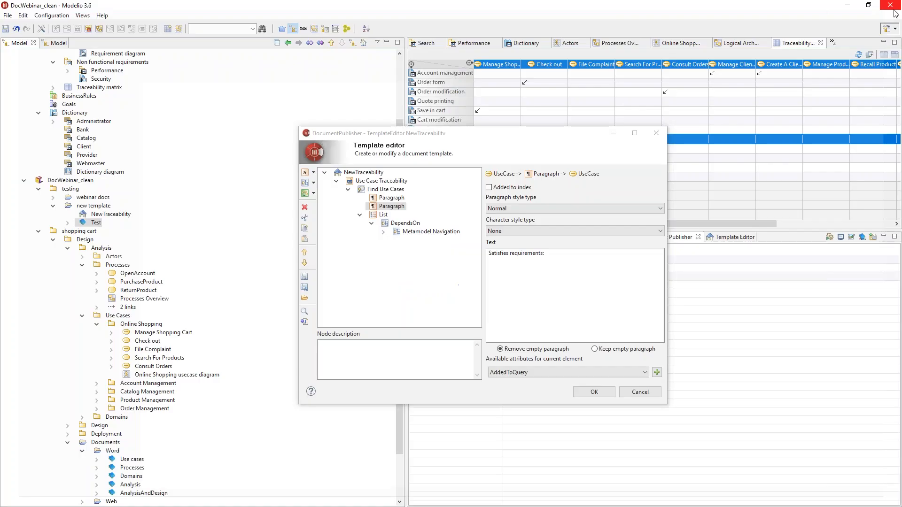
Add a Table production node under the Use Case Traceability section and title its first column Use Case.
left_click(384, 182)
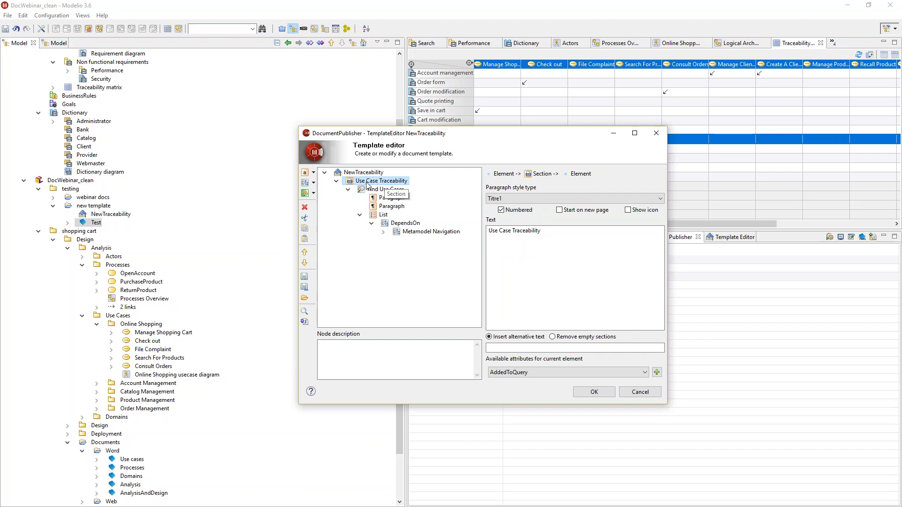
right_click(367, 185)
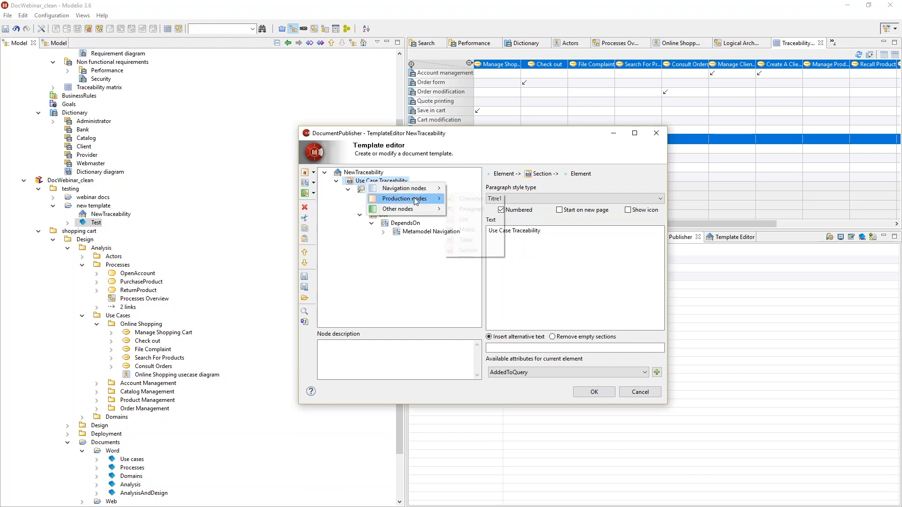
mouse_move(409, 198)
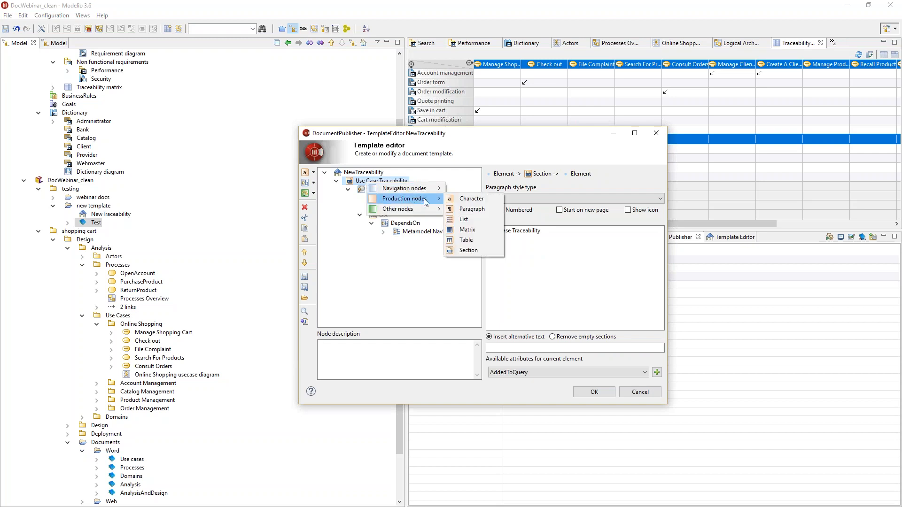
left_click(468, 239)
double_click(541, 243)
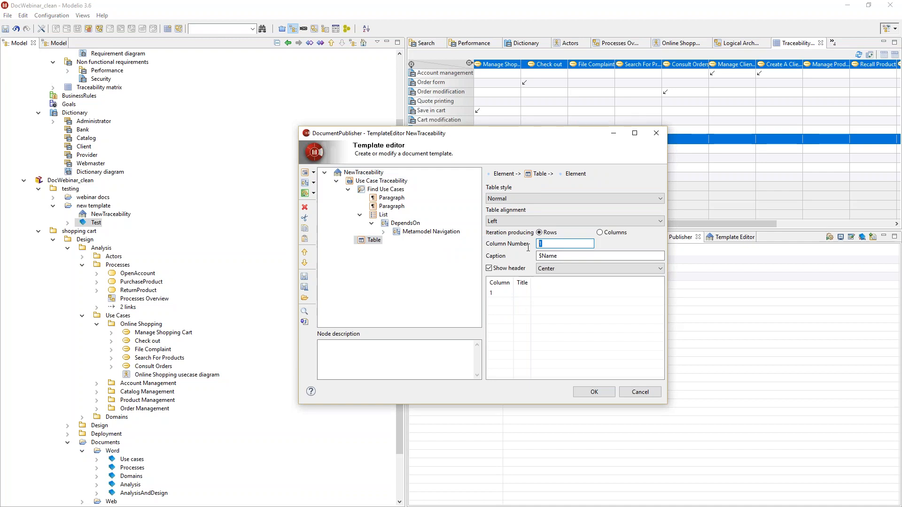
left_click(523, 293)
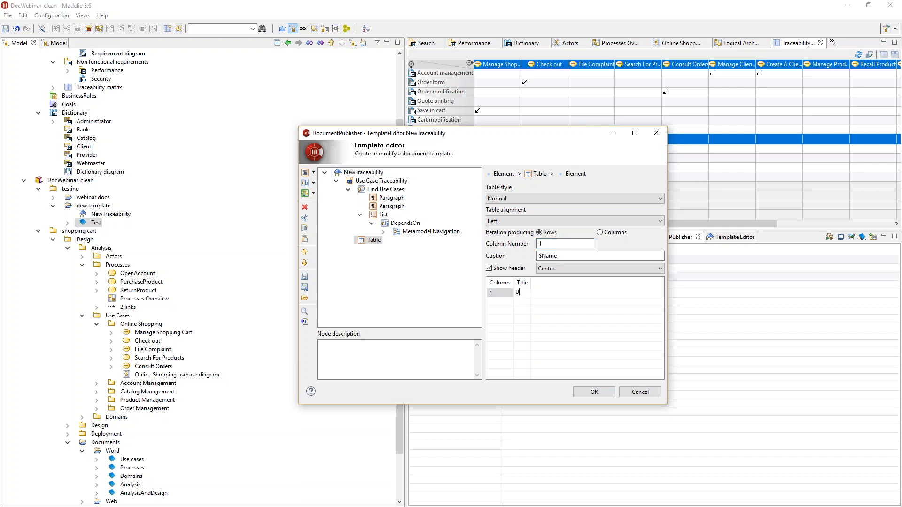
type("Case")
key("Return")
Set the table to 3 columns, titling the second "Satisfies requirement(s)" and the third "Relates to (class, component)".
double_click(540, 244)
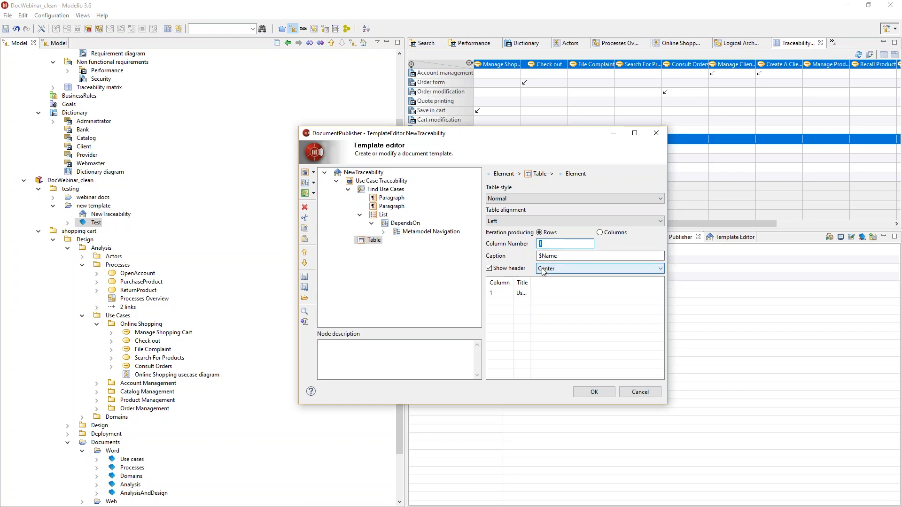
type("3")
left_click(522, 301)
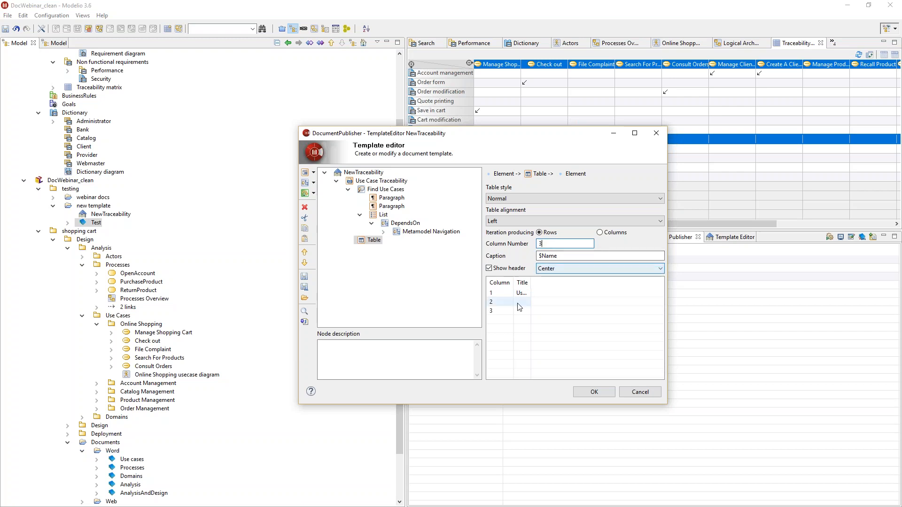
type("Sati")
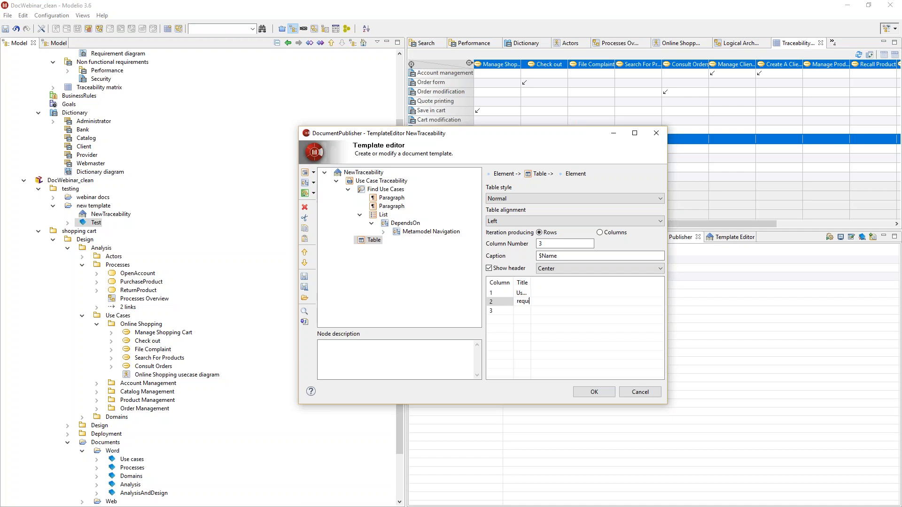
type("eme")
type("nt(s")
key("Return")
left_click_drag(531, 283, 584, 282)
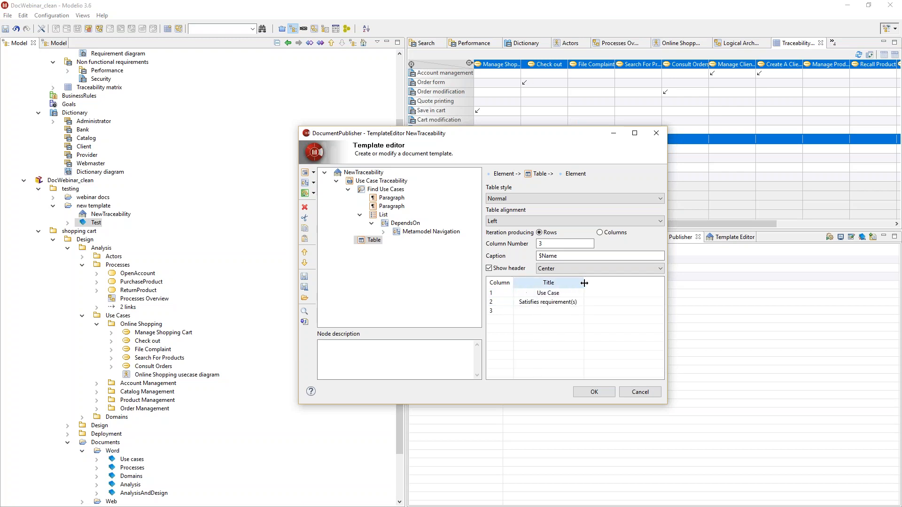
left_click(547, 310)
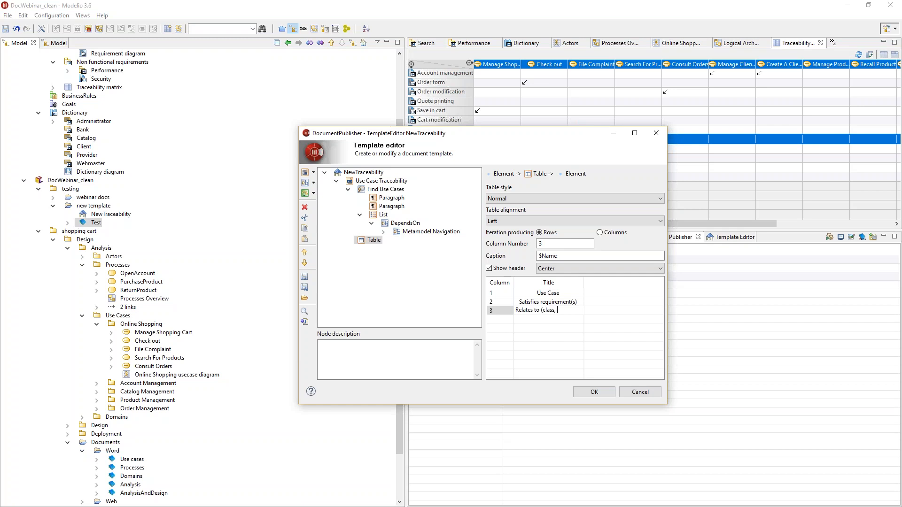
type("ent)")
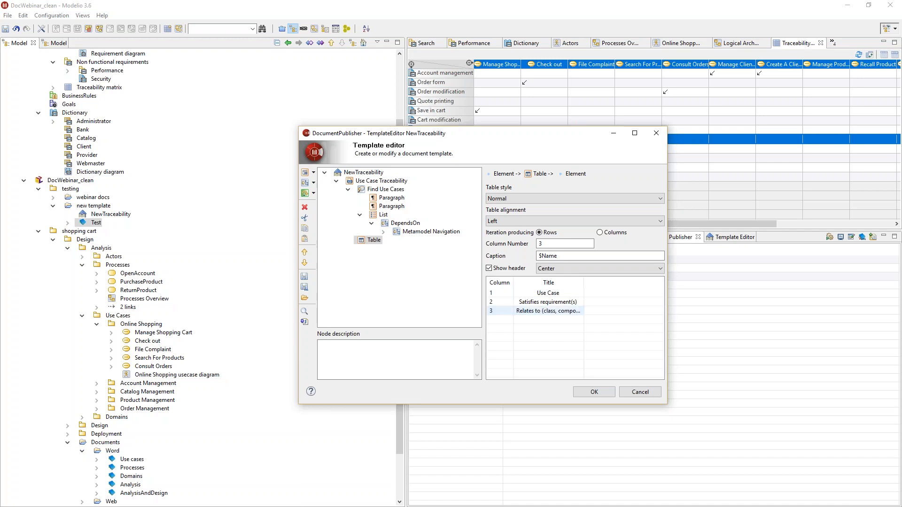
Add a Table Cell production node under the Table node.
left_click(379, 242)
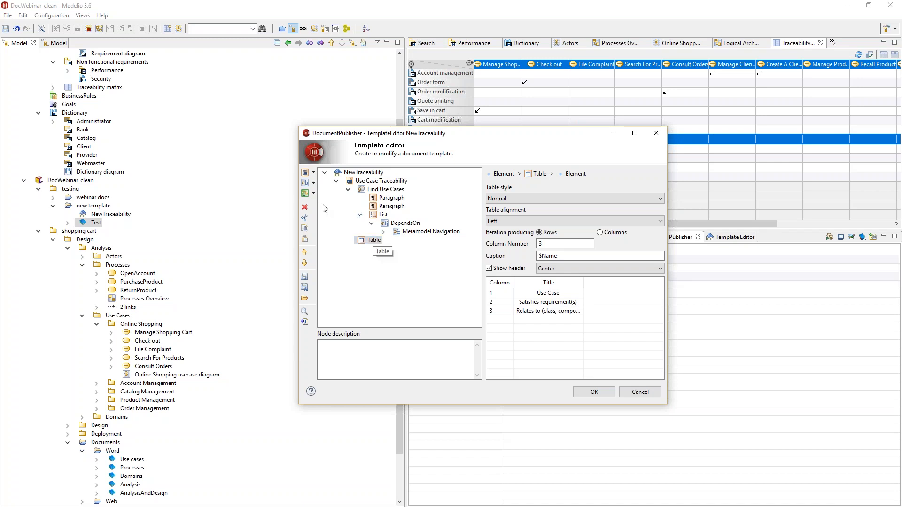
right_click(361, 242)
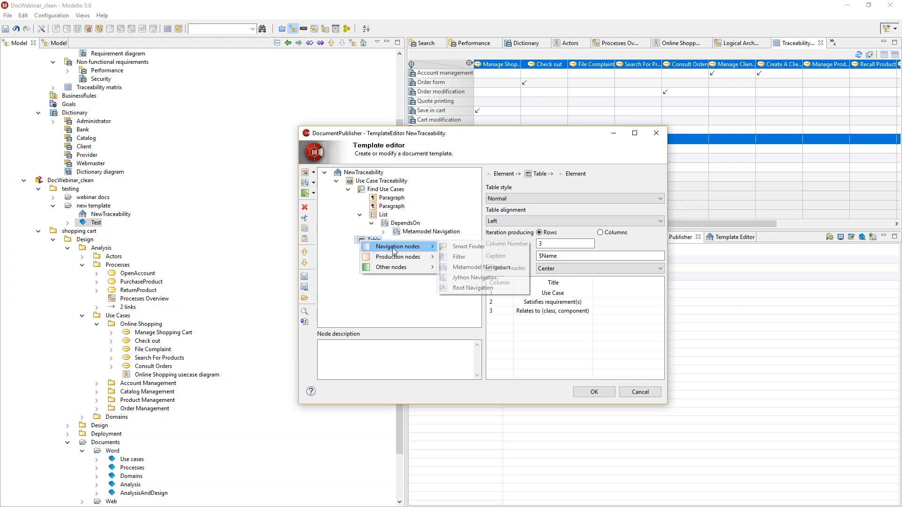
mouse_move(393, 258)
left_click(465, 259)
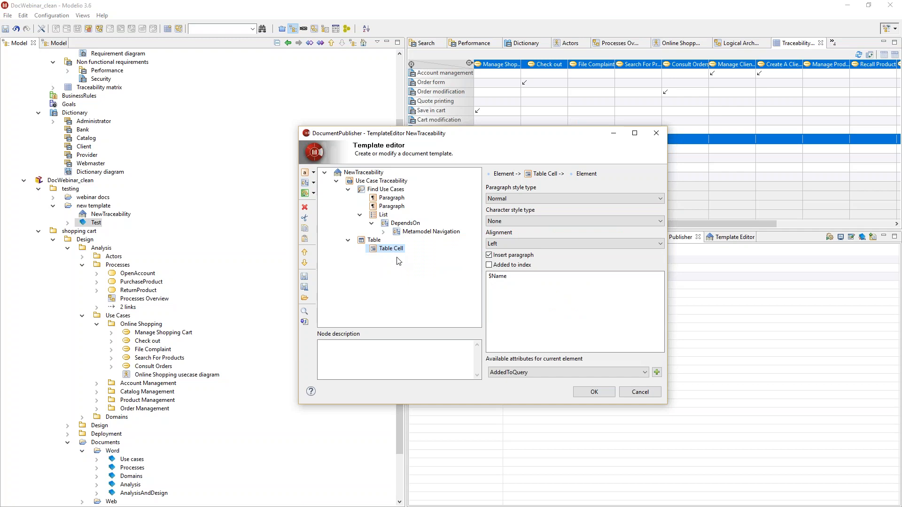
Set the new table cell's character style to Strong.
left_click(392, 199)
left_click(389, 250)
left_click(577, 222)
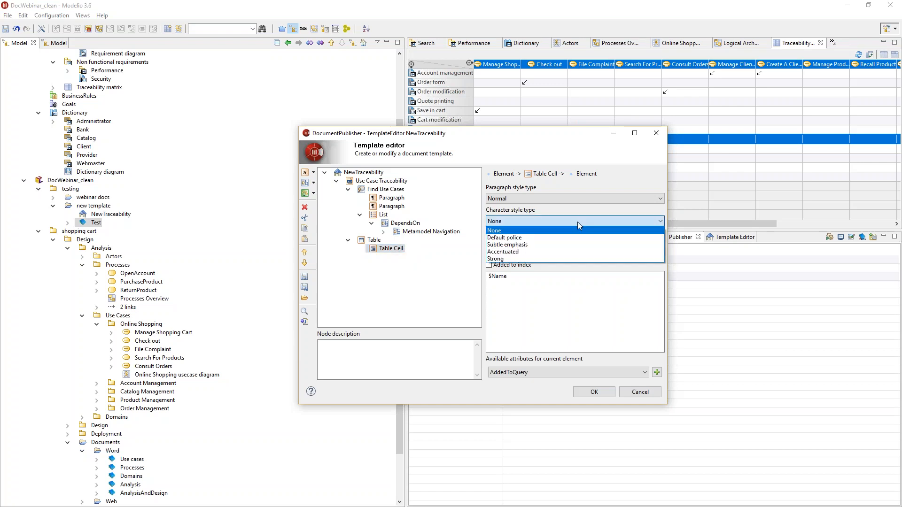
left_click(541, 259)
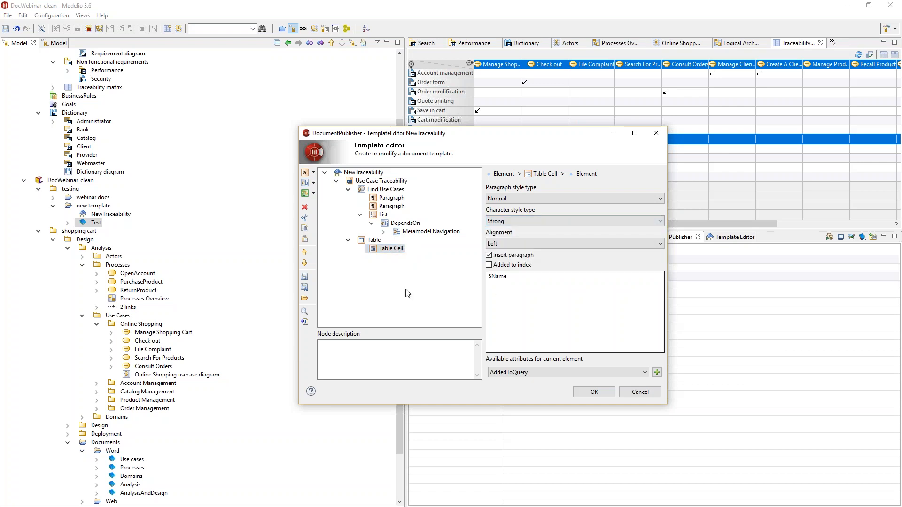
Add a second Table Cell production node under the Table node.
right_click(371, 241)
mouse_move(441, 260)
left_click(475, 259)
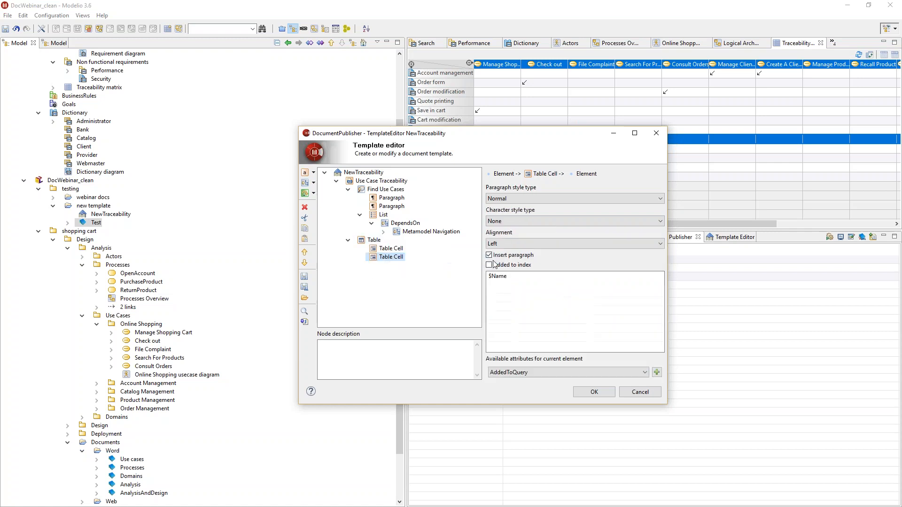
Rename the first table cell UC and the second one Reqs.
left_click(390, 248)
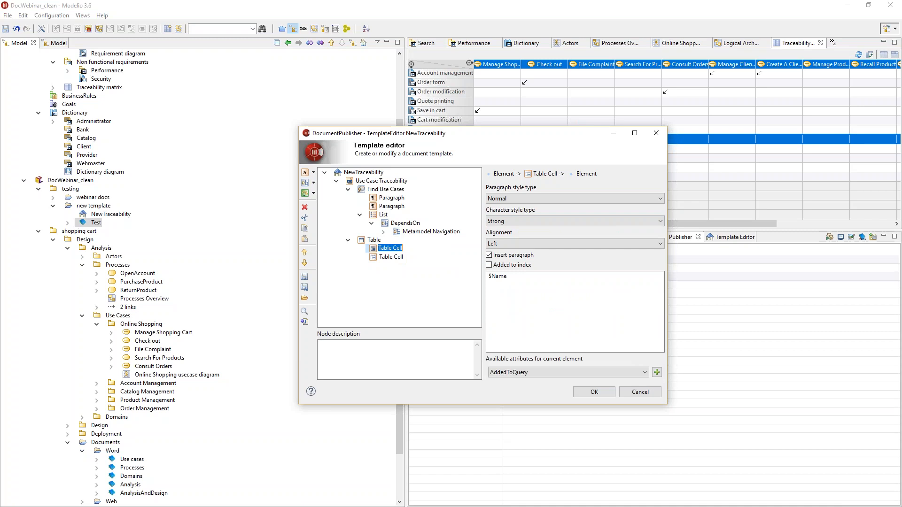
type("UC")
left_click(388, 257)
left_click(388, 258)
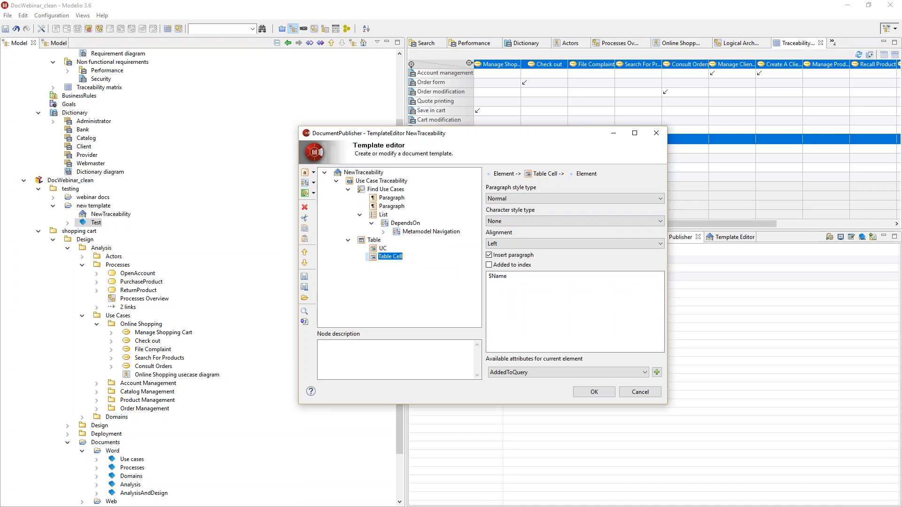
type("Reqs")
key("Return")
Move the List node from Find Use Cases into the Reqs cell and delete both Paragraph nodes under Find Use Cases.
left_click(381, 214)
left_click_drag(381, 214, 383, 258)
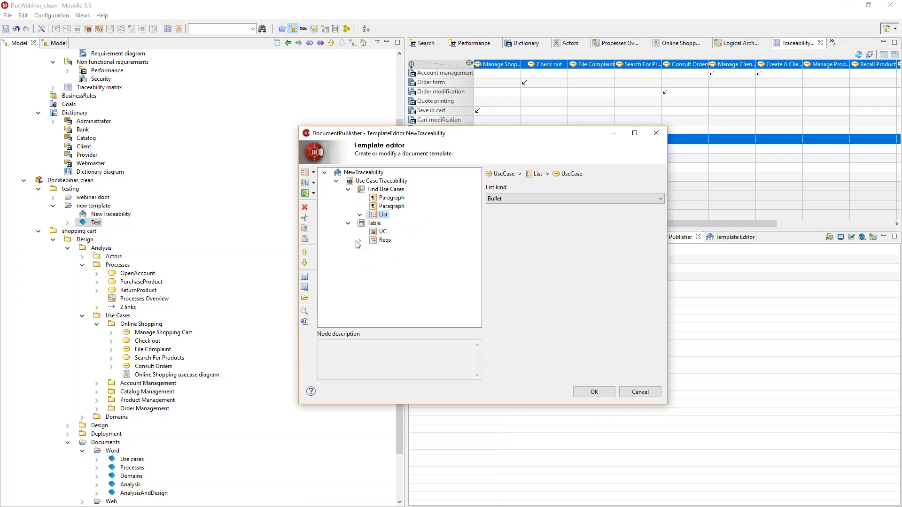
left_click(379, 199)
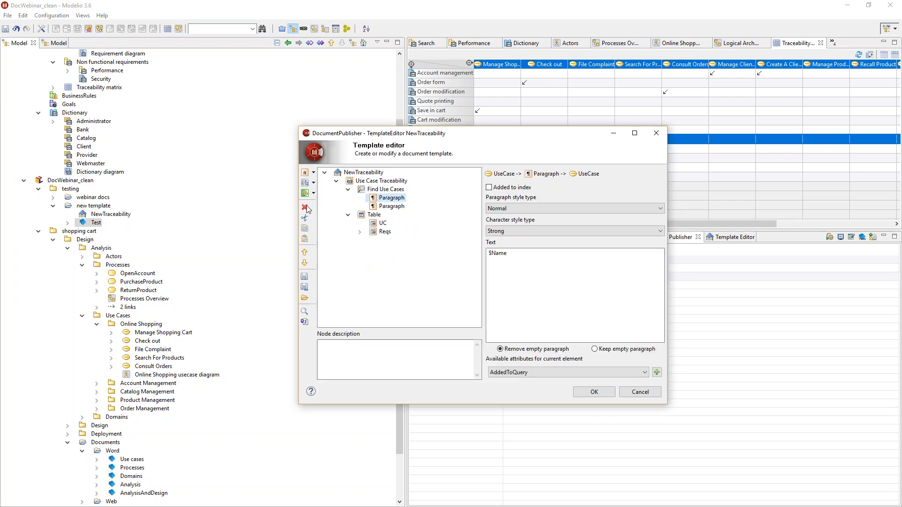
left_click(375, 208)
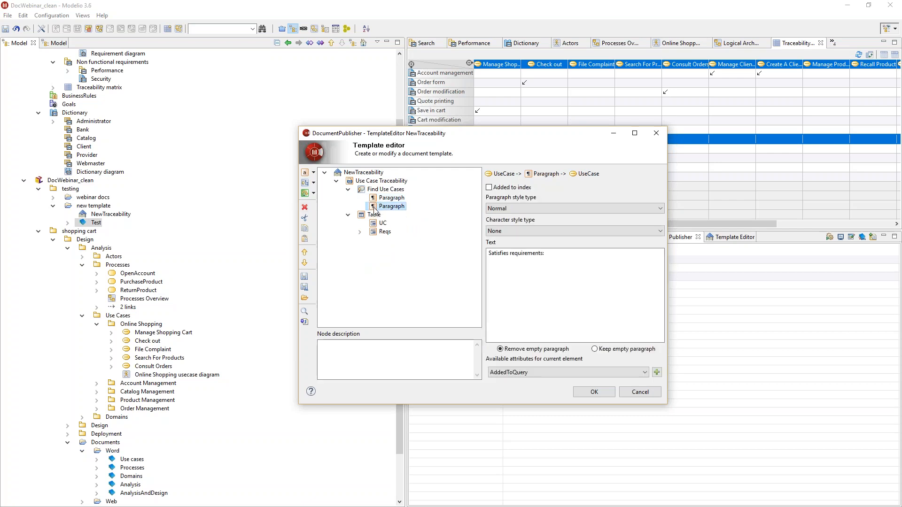
key("Delete")
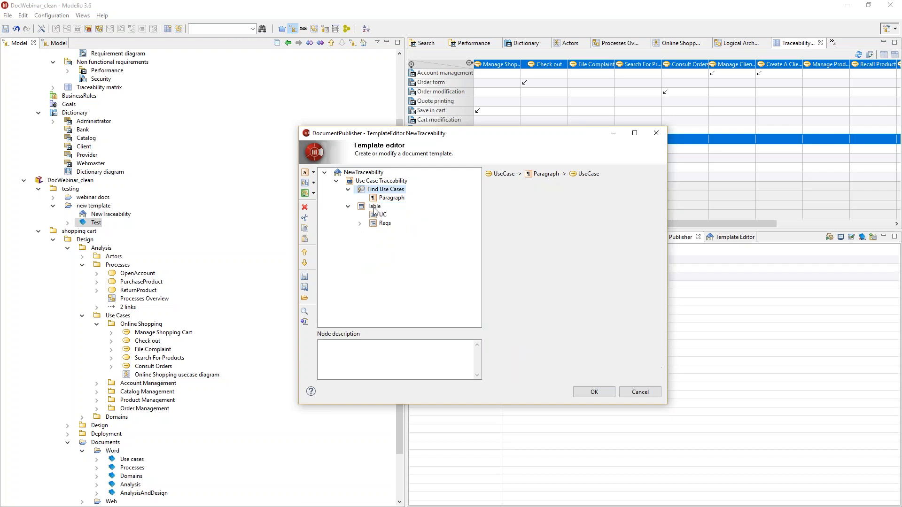
left_click(374, 199)
key("Delete")
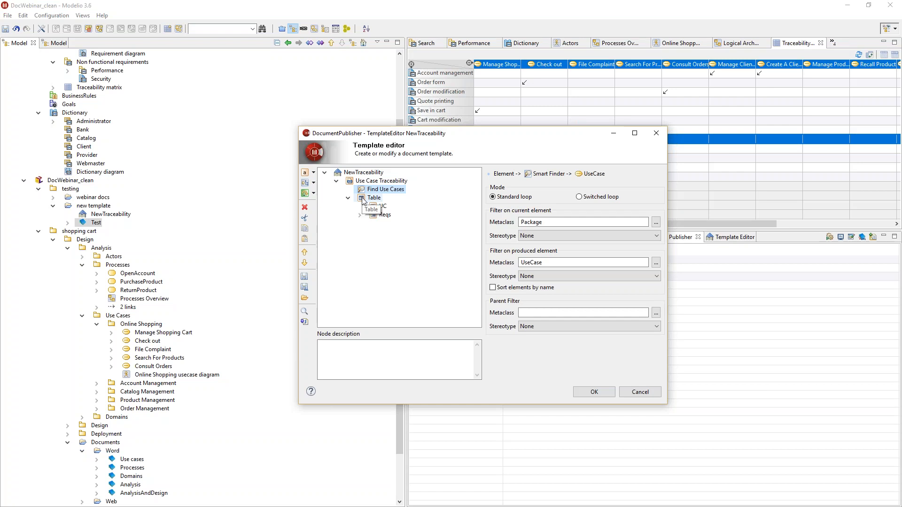
Move the Table node under Find Use Cases and expand it down to the List inside the Reqs cell.
left_click(362, 202)
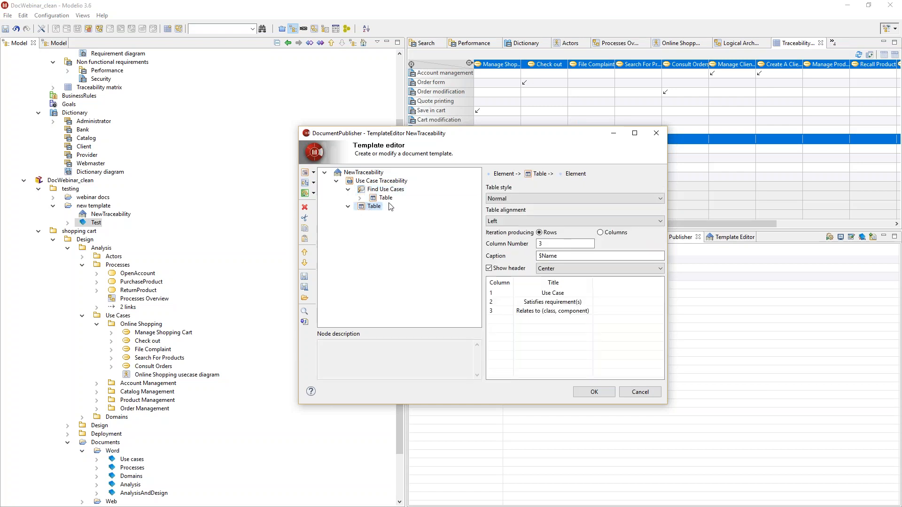
left_click(359, 198)
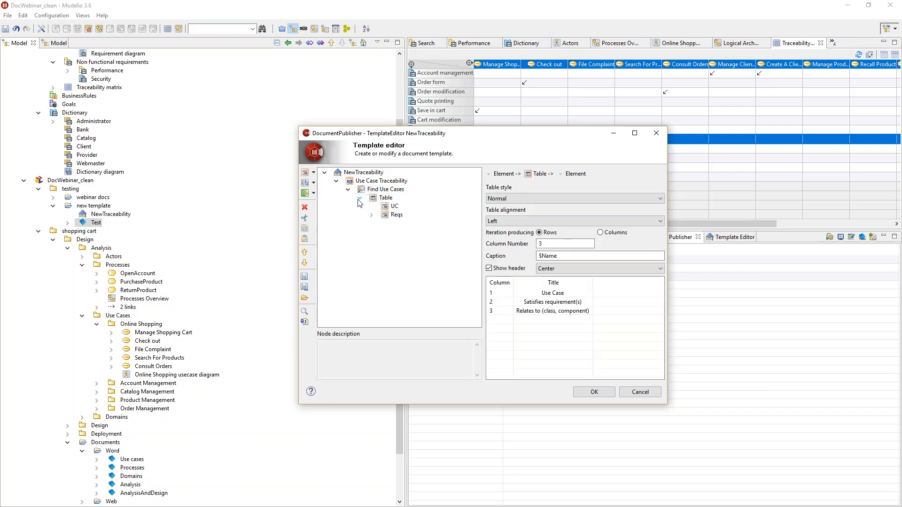
left_click(386, 207)
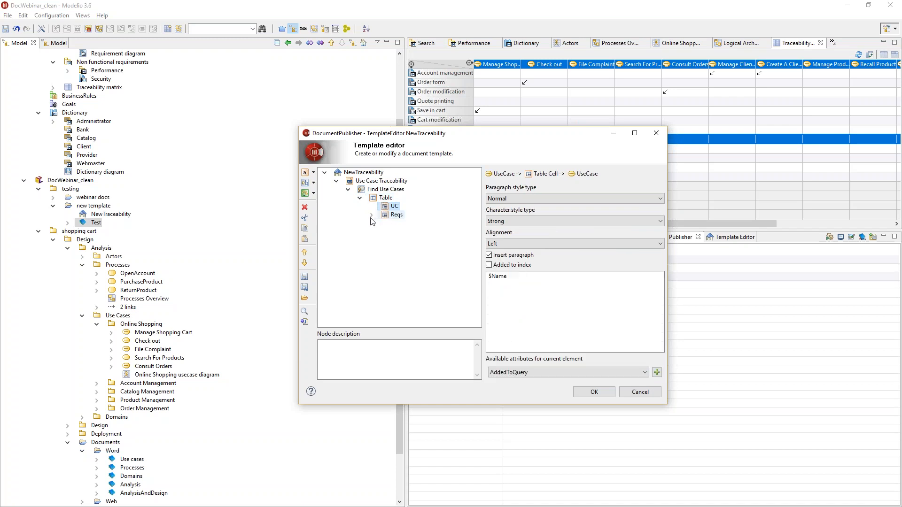
left_click(372, 216)
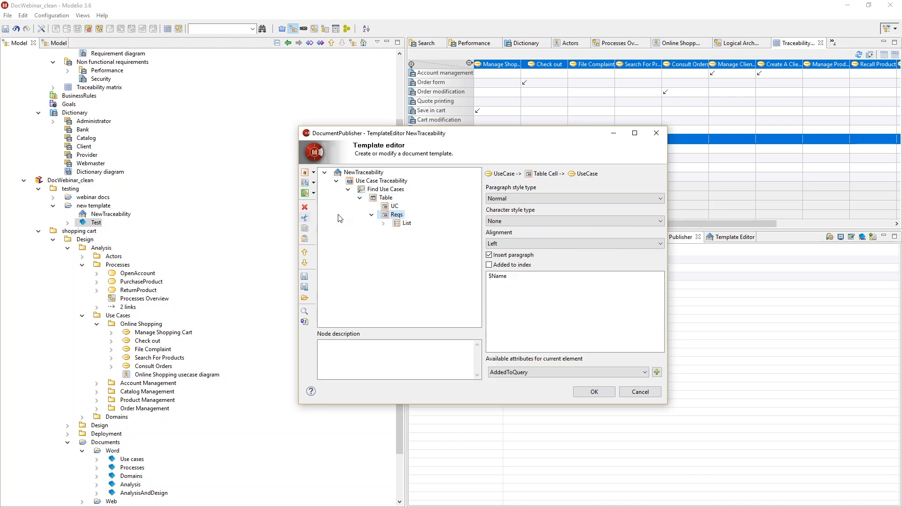
Add a third Table Cell production node under the Table node and clear its $Name text.
left_click(387, 199)
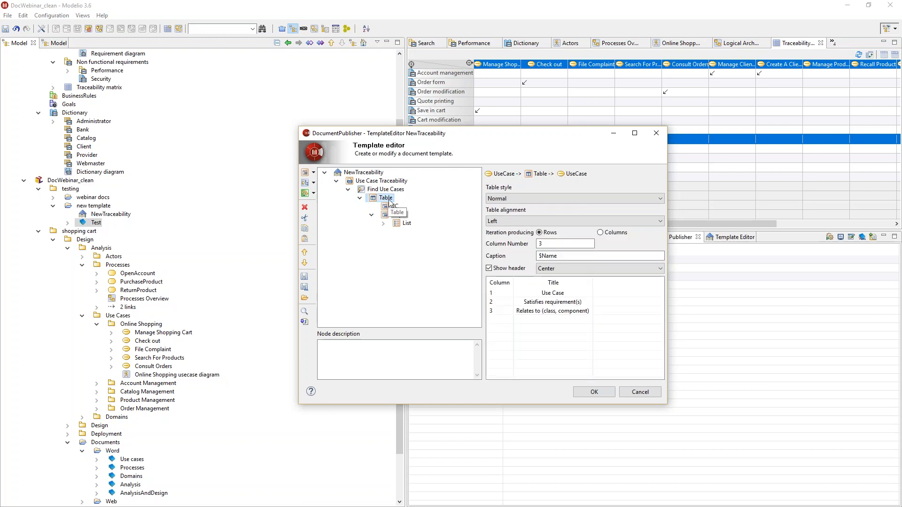
right_click(388, 201)
mouse_move(425, 216)
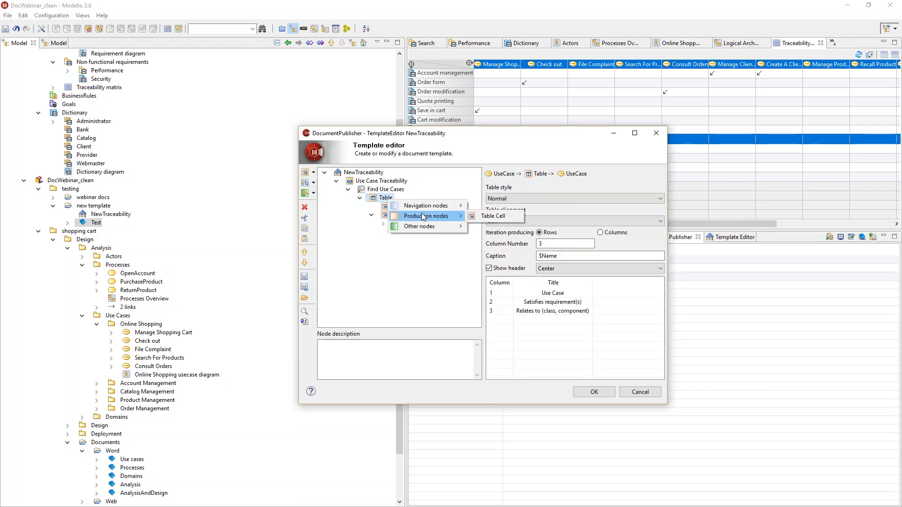
left_click(494, 216)
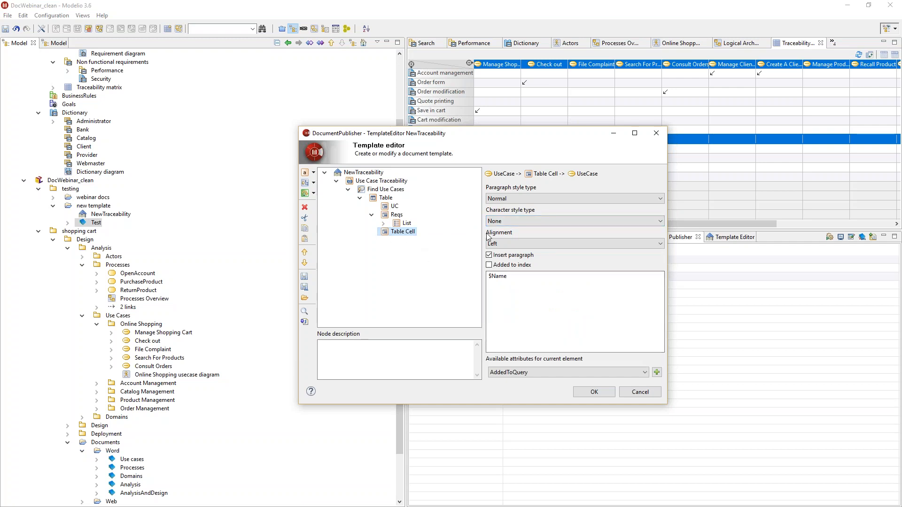
left_click_drag(510, 280, 476, 278)
key("Delete")
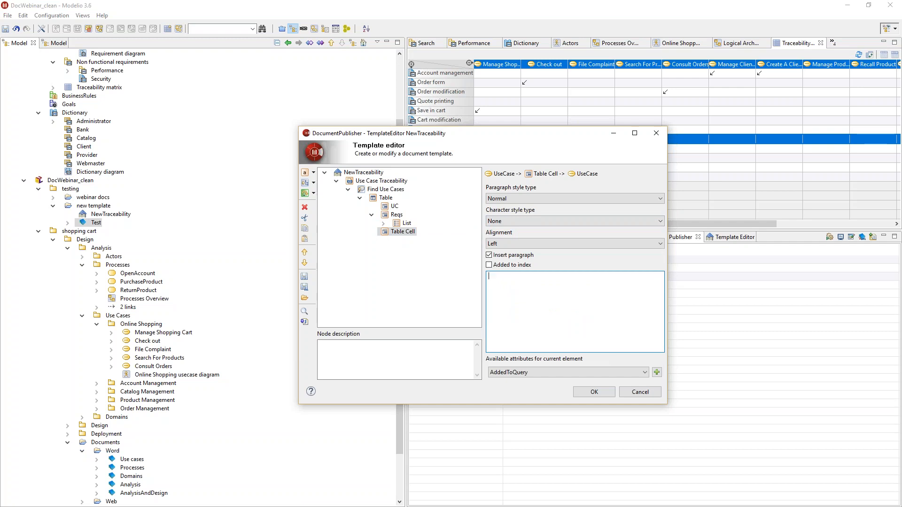
Turn off paragraph insertion for the Reqs cell and expand its List and DependsOn nodes.
left_click(397, 215)
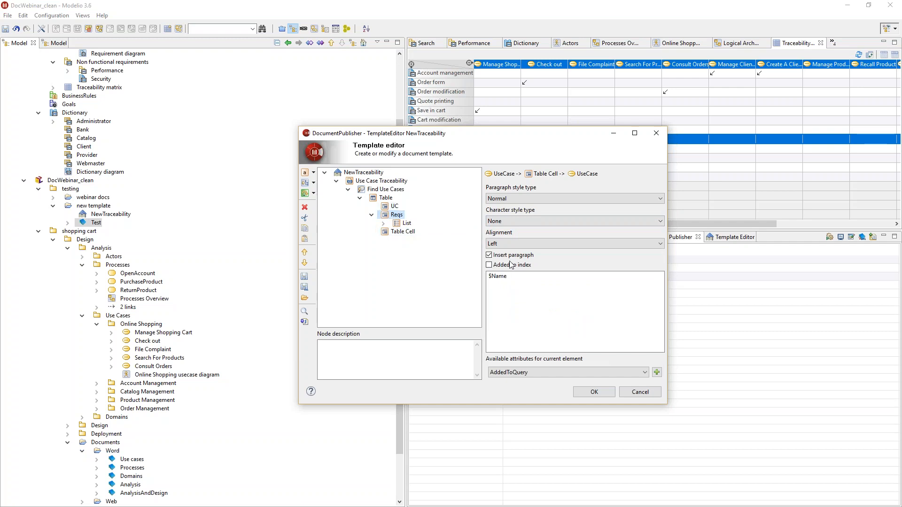
left_click(488, 255)
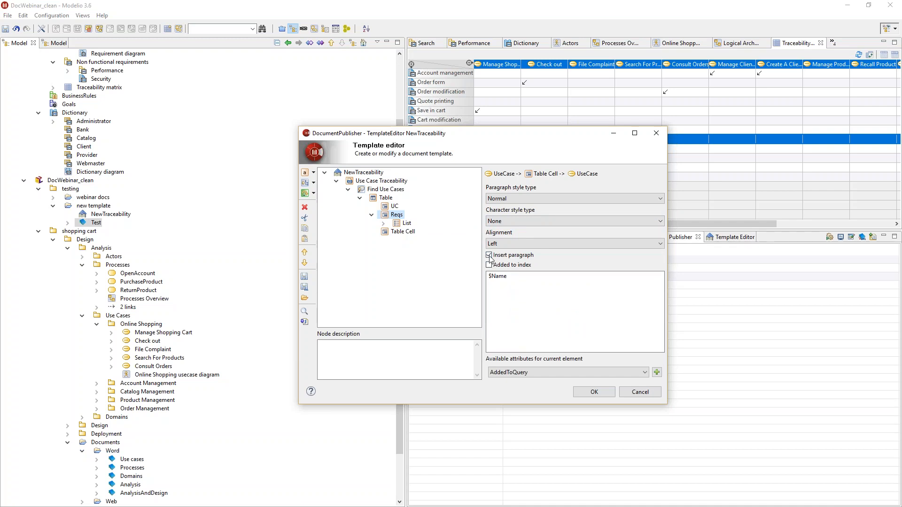
left_click(384, 223)
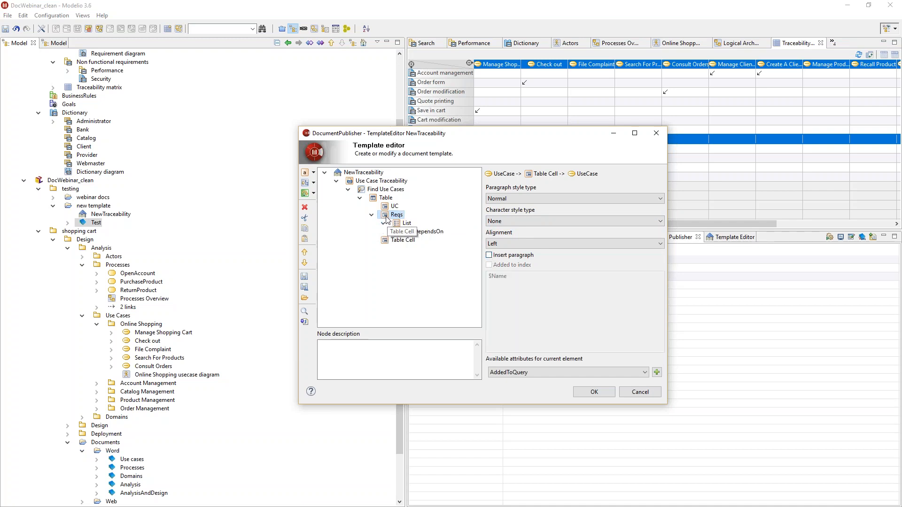
left_click(395, 233)
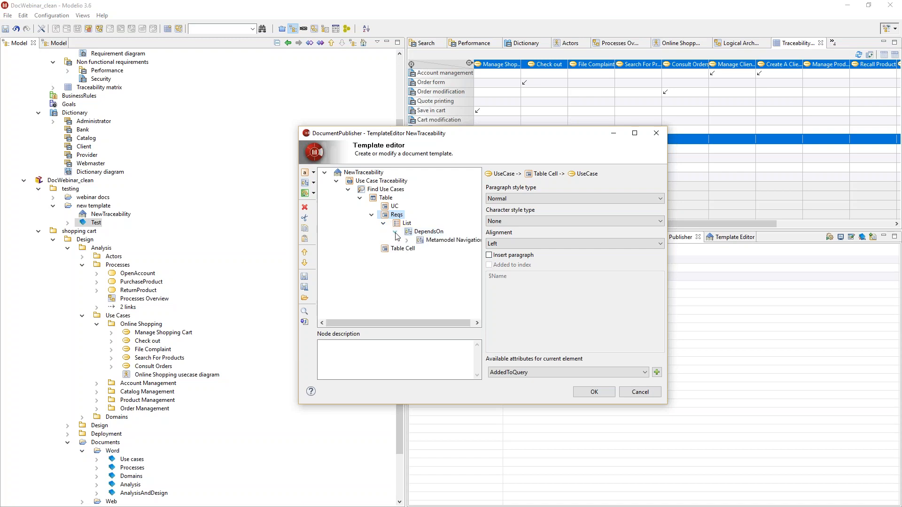
Generate the template package as NewTraceability.jar in the webinar folder, overwriting the existing file.
left_click(306, 287)
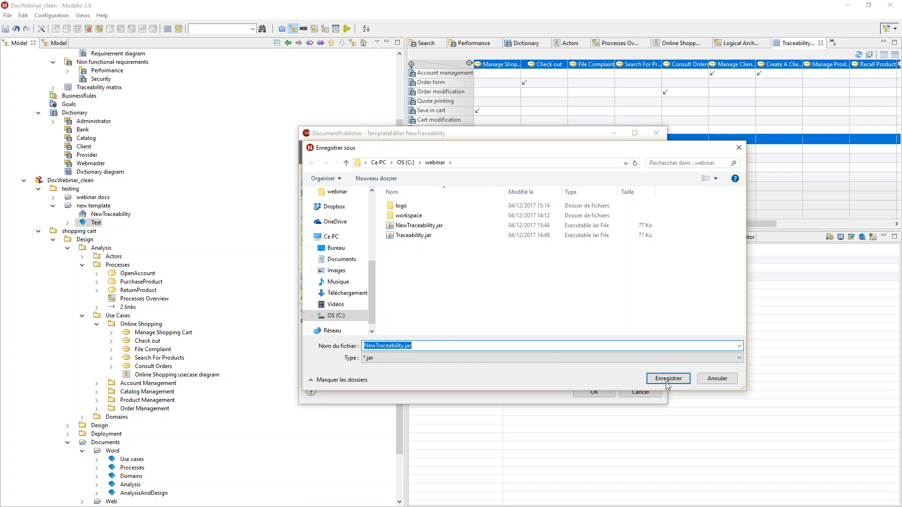
left_click(668, 379)
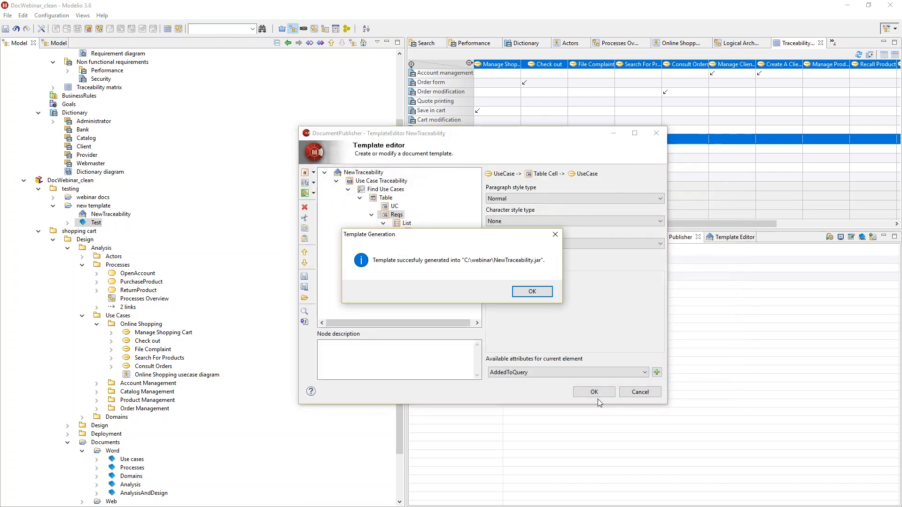
left_click(532, 291)
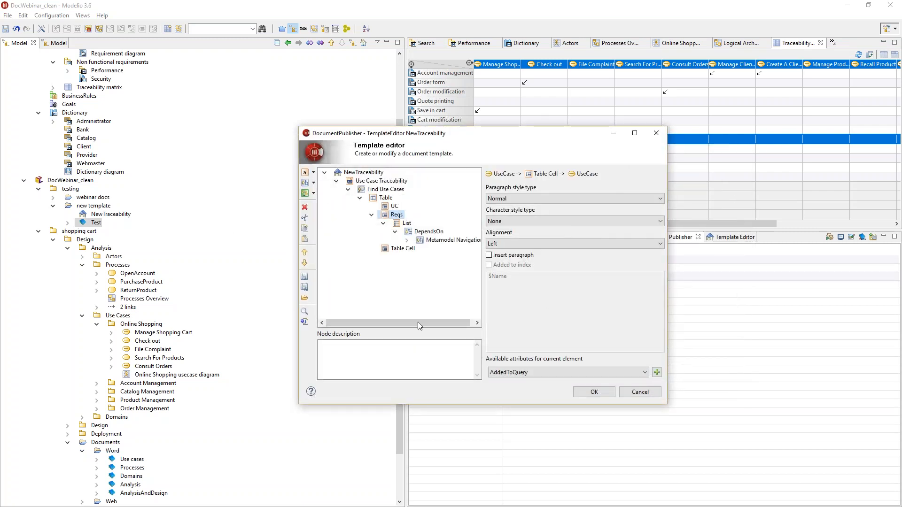
Generate the documentation for the Test document and open the result in Word.
left_click(95, 223)
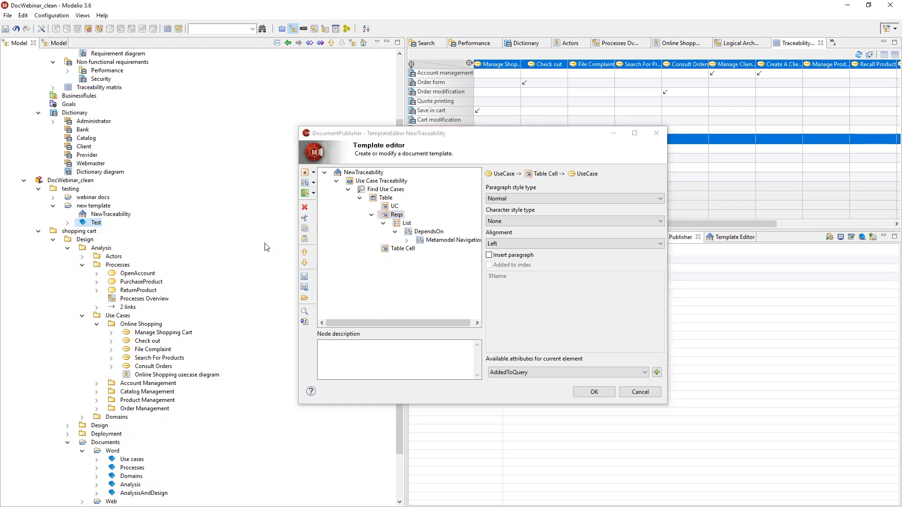
left_click(830, 237)
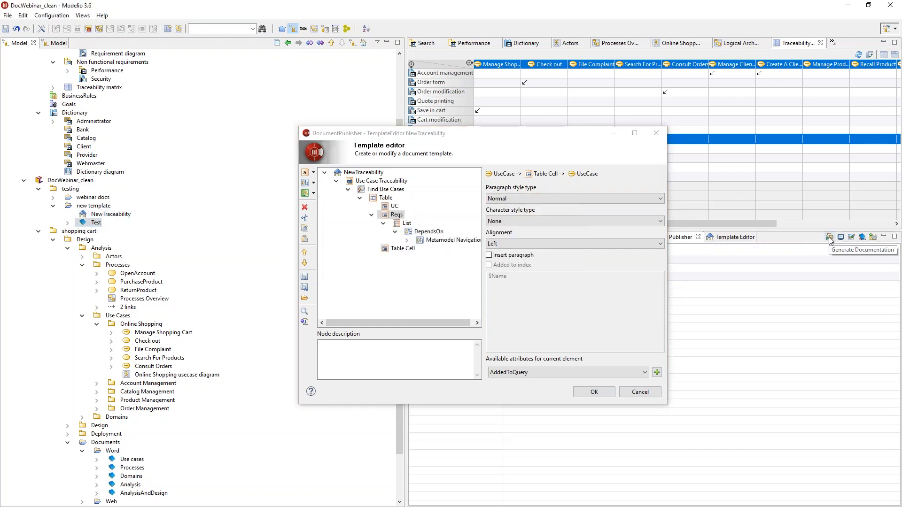
left_click(840, 237)
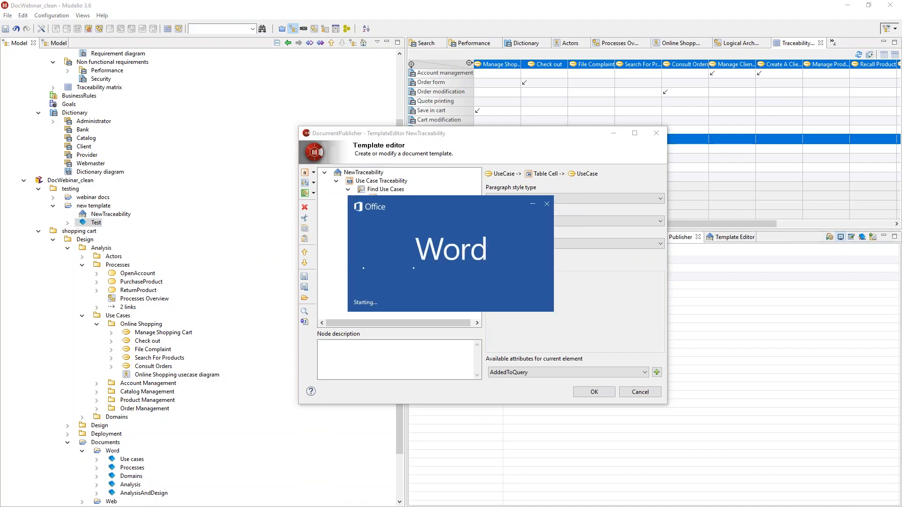
Examine how the use case tables are laid out in the Use Case Traceability section of Test.docx, and close the document.
scroll(608, 225, "down", 10)
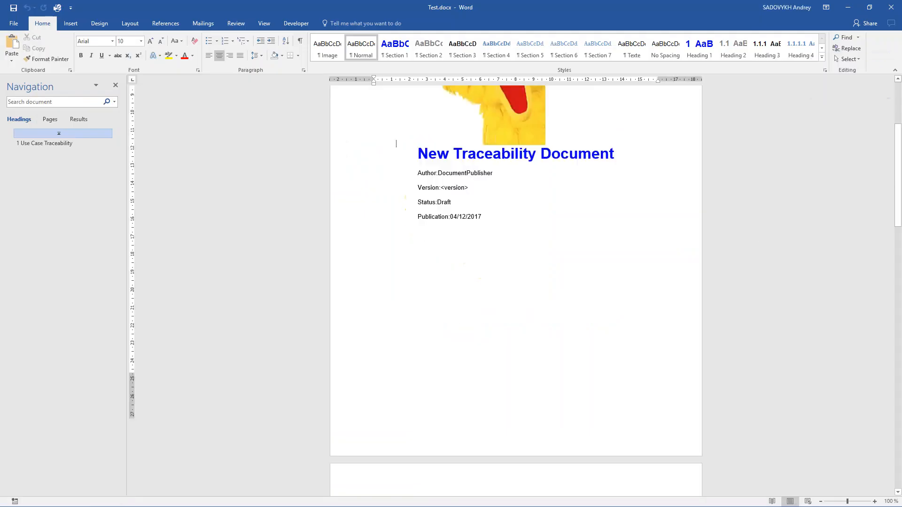
scroll(609, 225, "down", 5)
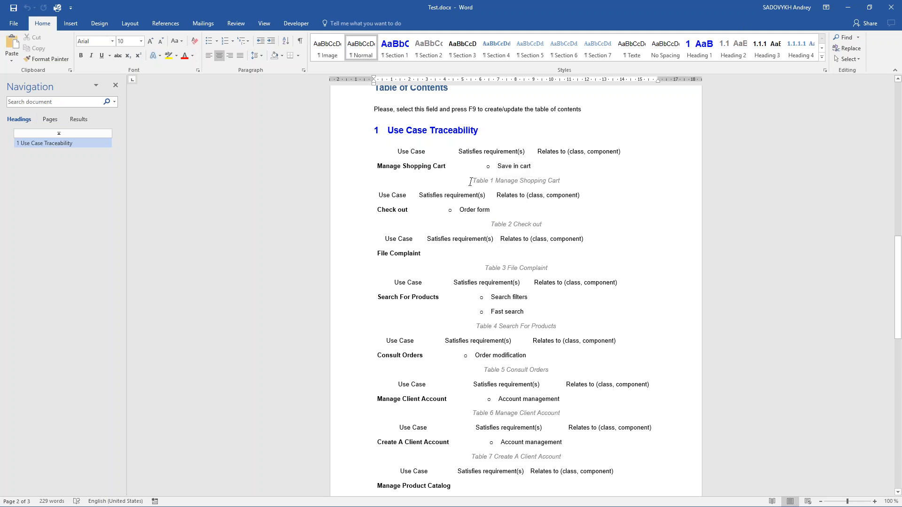
left_click(445, 171)
key("alt+Tab")
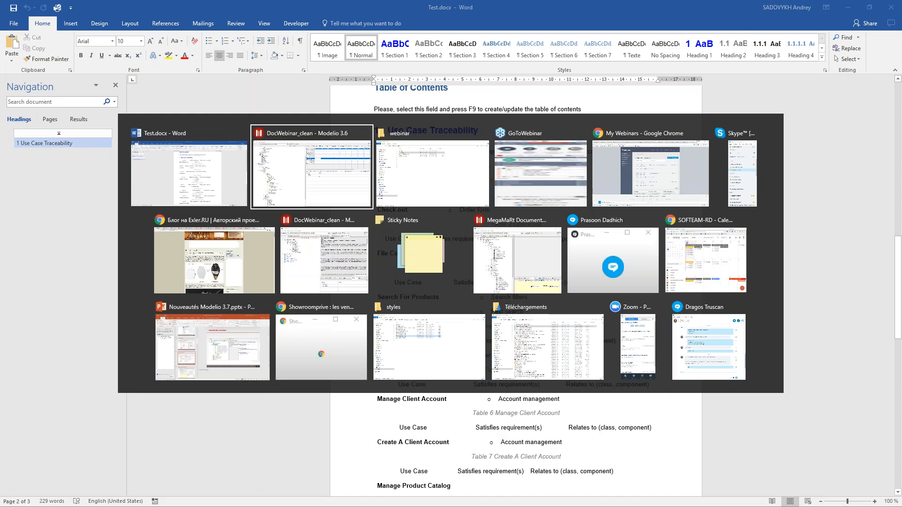
key("alt+Tab")
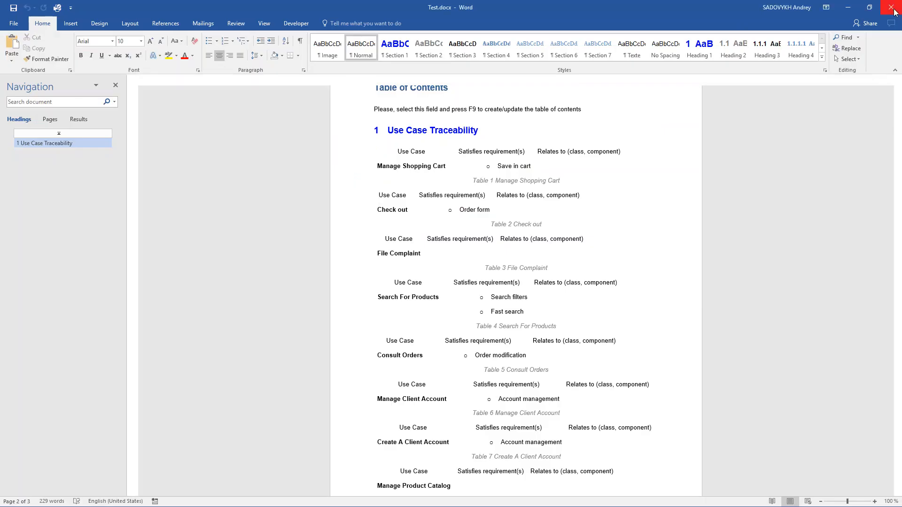
left_click(894, 10)
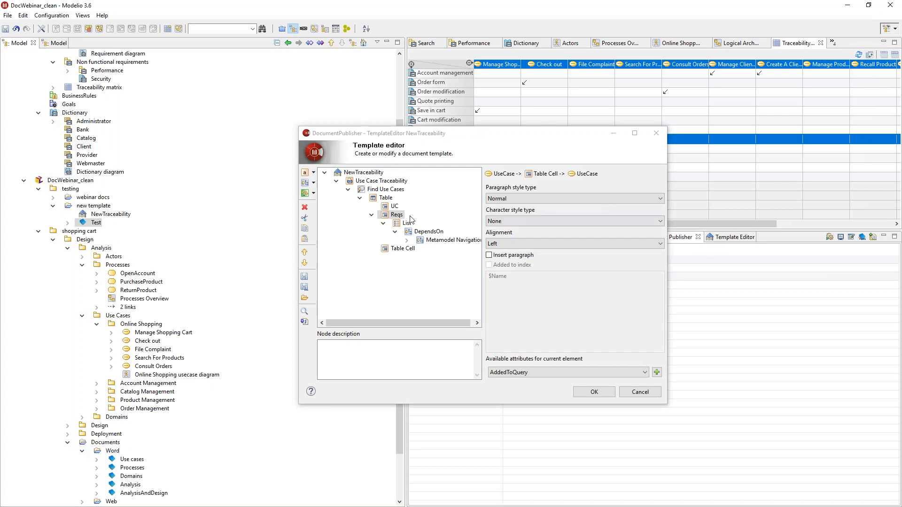
Move the Table node directly under Use Case Traceability and nest Find Use Cases inside it.
left_click(376, 198)
left_click_drag(375, 186, 375, 206)
left_click(348, 197)
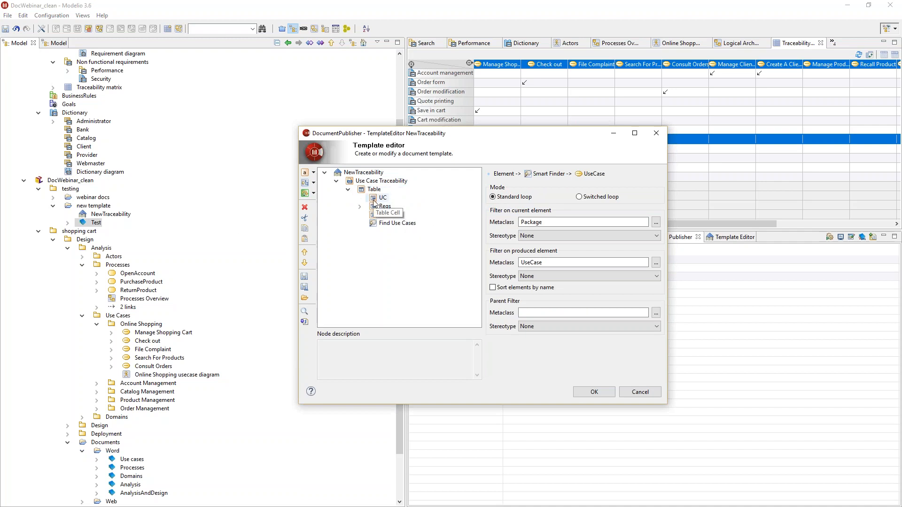
Move the UC, Reqs and Table Cell nodes, in that order, inside Find Use Cases under the Table node.
left_click_drag(373, 201, 378, 225)
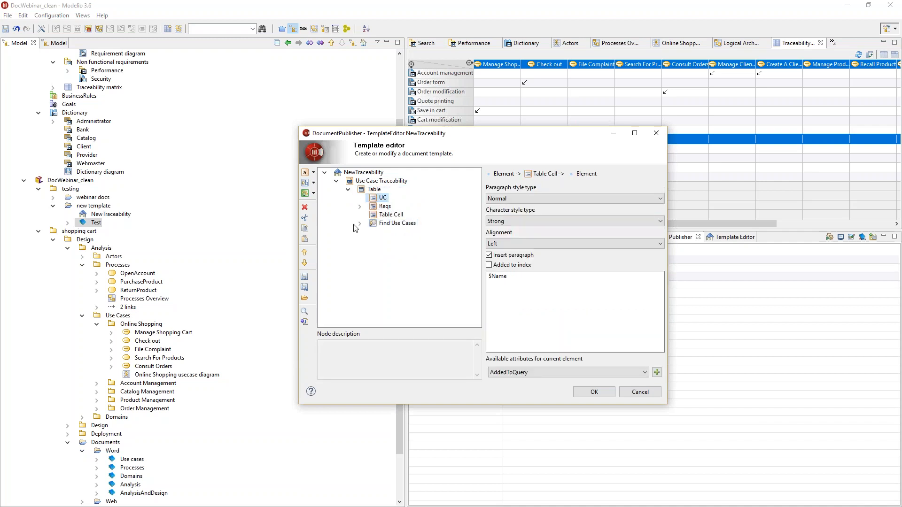
left_click(384, 197)
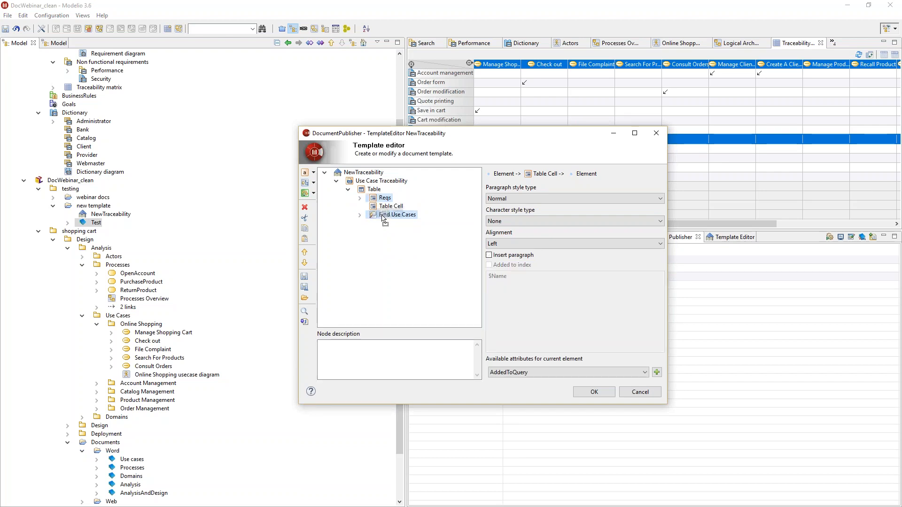
mouse_move(384, 198)
left_mouse_down()
mouse_move(397, 212)
mouse_move(376, 207)
left_mouse_up()
left_click_drag(310, 203, 392, 208)
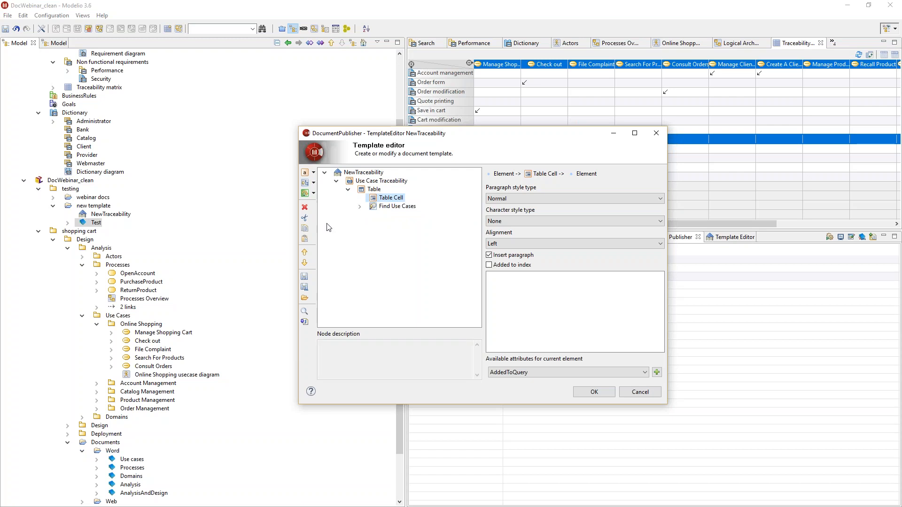
left_click(359, 198)
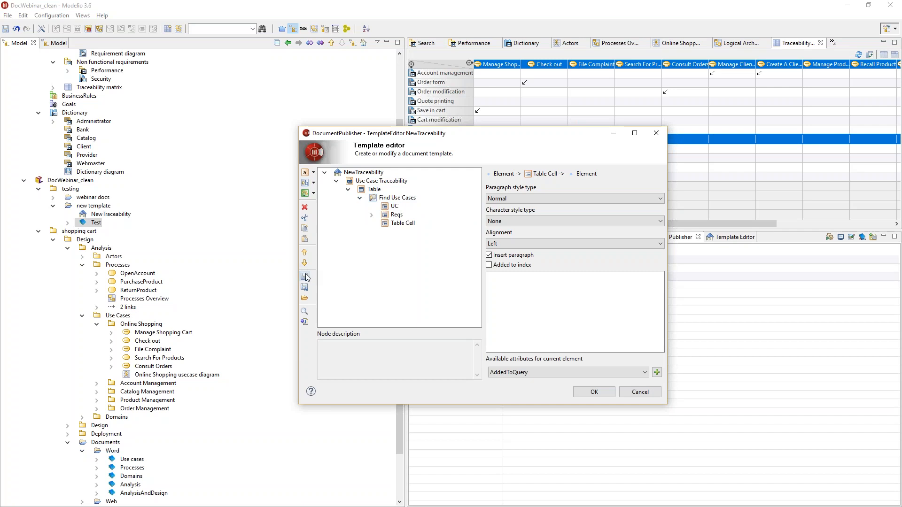
Generate the restructured template as NewTraceability.jar in the webinar folder, replacing the existing file.
left_click(305, 325)
left_click(669, 380)
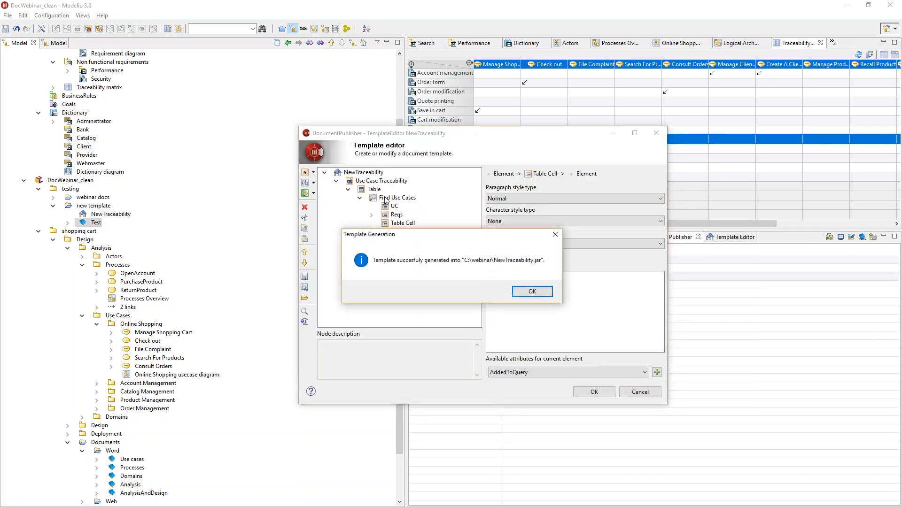
left_click(532, 292)
Set the Table node's style to Light accentuated list 1 and its header alignment to Left.
left_click(374, 188)
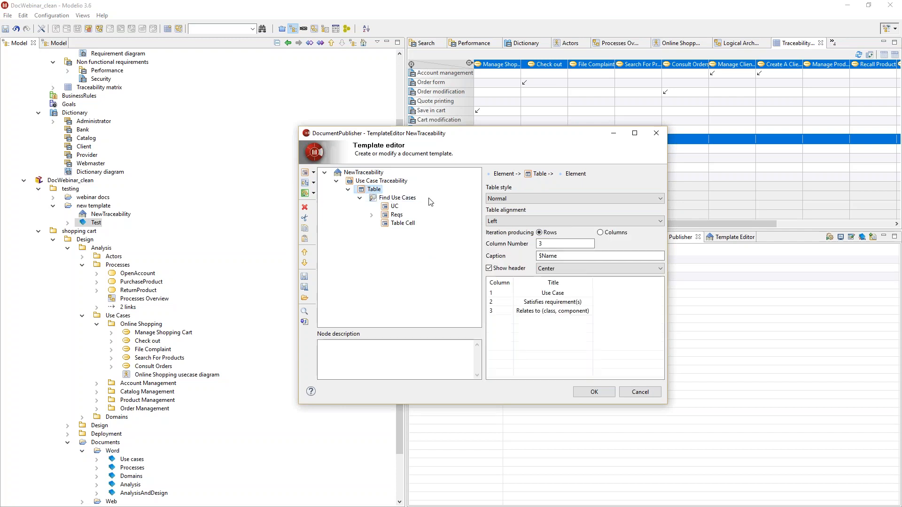
left_click(564, 199)
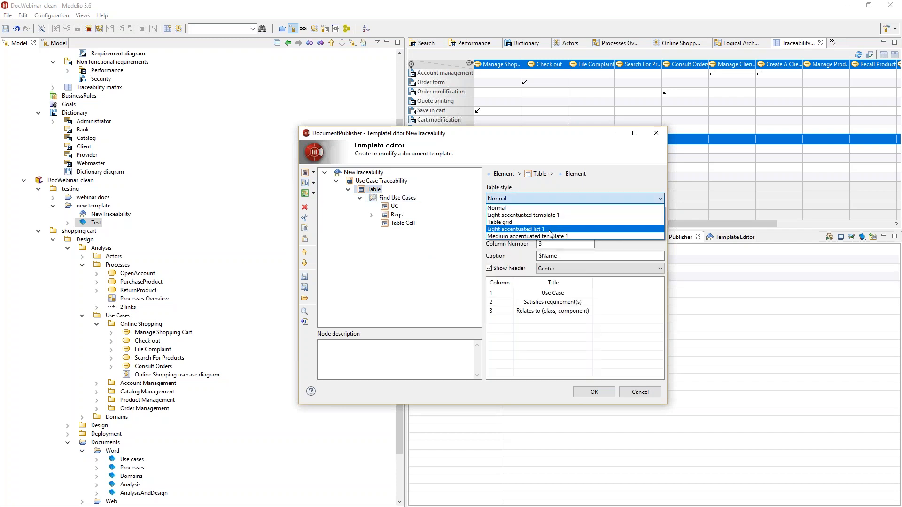
left_click(550, 230)
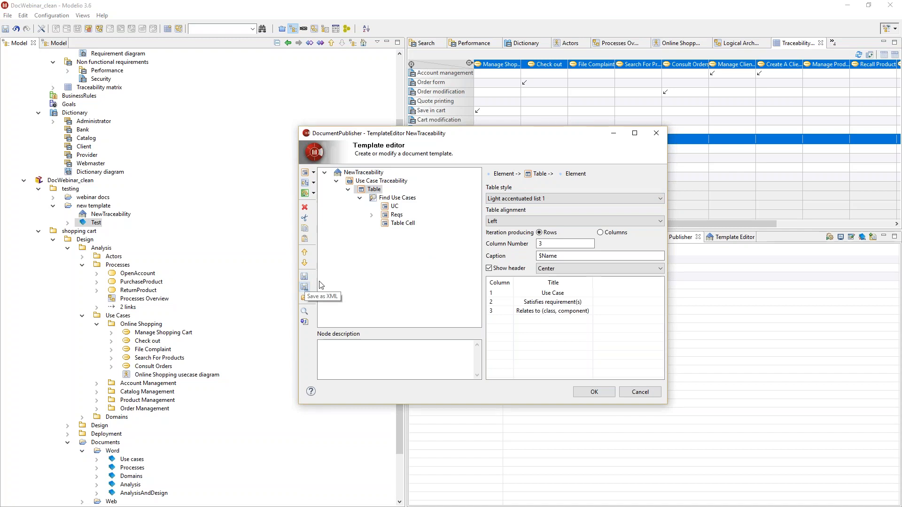
left_click(551, 269)
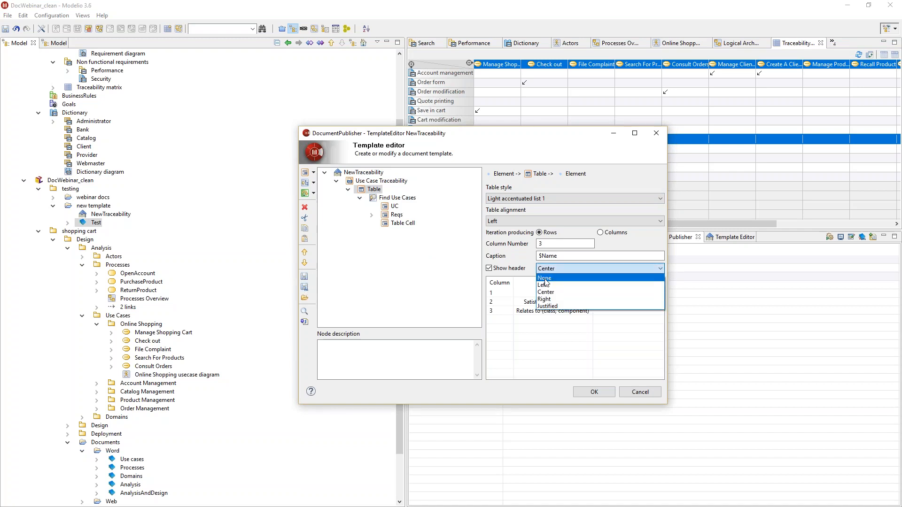
left_click(543, 285)
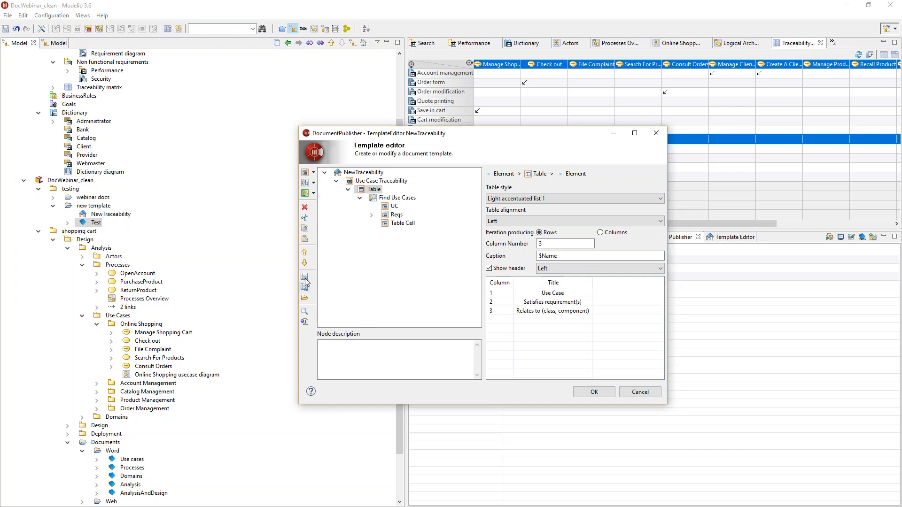
Regenerate the template package with the new table formatting as NewTraceability.jar in the webinar folder, overwriting the existing file.
left_click(307, 324)
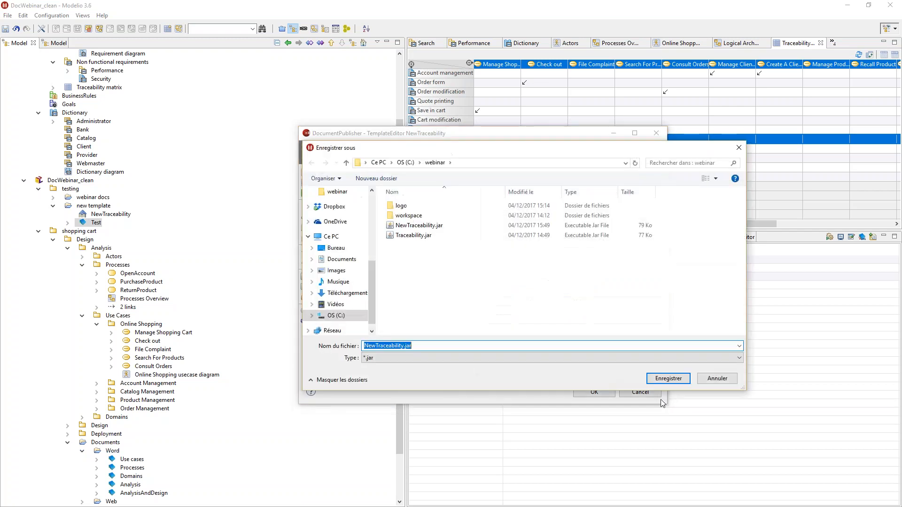
left_click(673, 381)
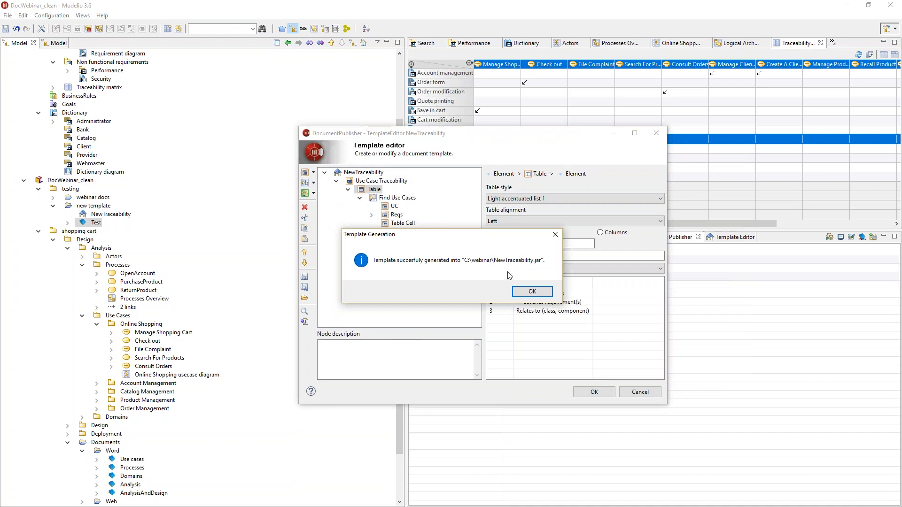
left_click(533, 291)
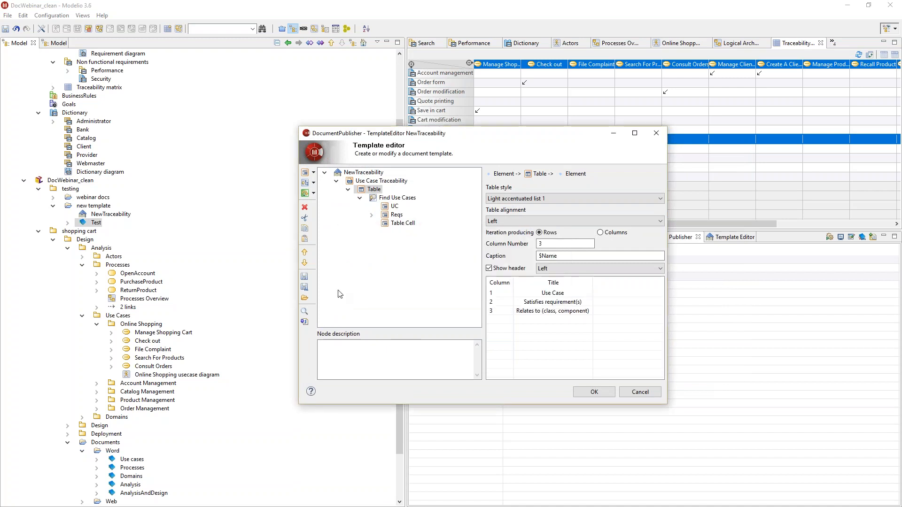
Generate the Test document from the updated template and open it in Word.
left_click(96, 216)
left_click(95, 222)
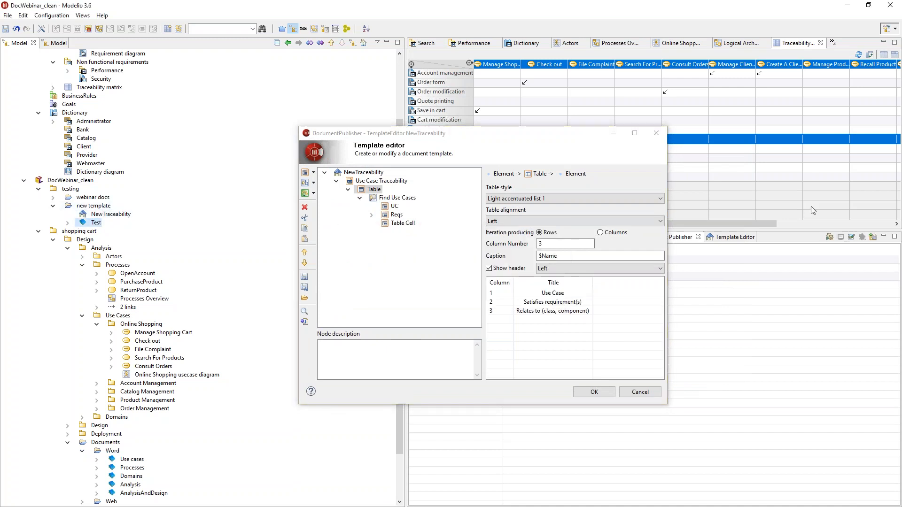
left_click(830, 239)
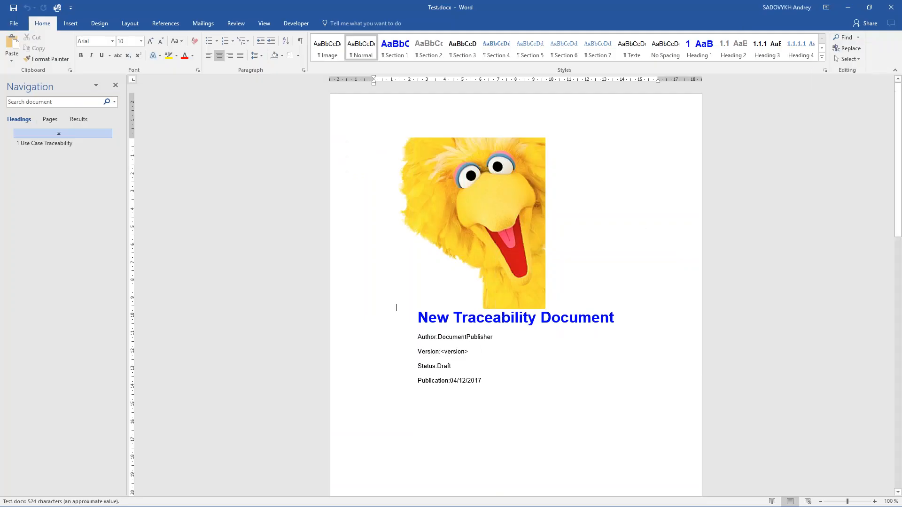
Examine the use case names and their satisfied requirements in the Use Case Traceability table of Test.docx, and close the document.
scroll(649, 227, "down", 15)
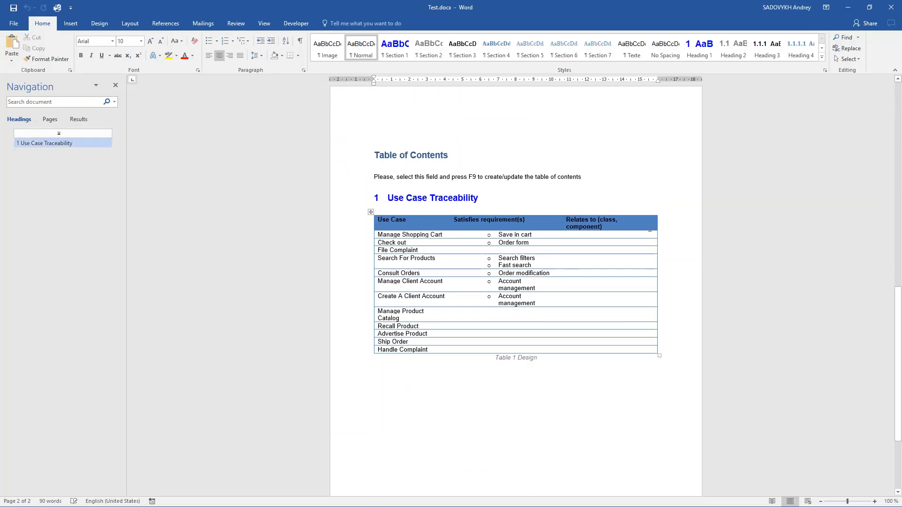
left_click(522, 243)
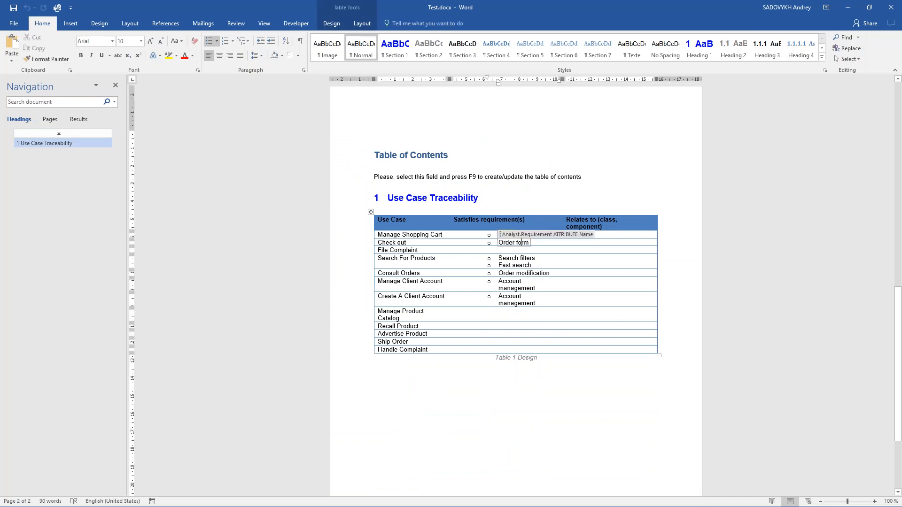
left_click(433, 238)
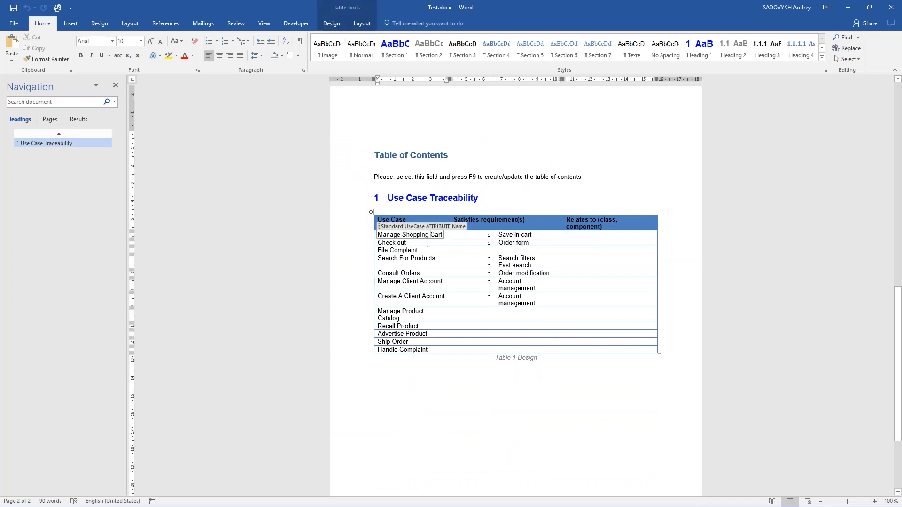
left_click(423, 243)
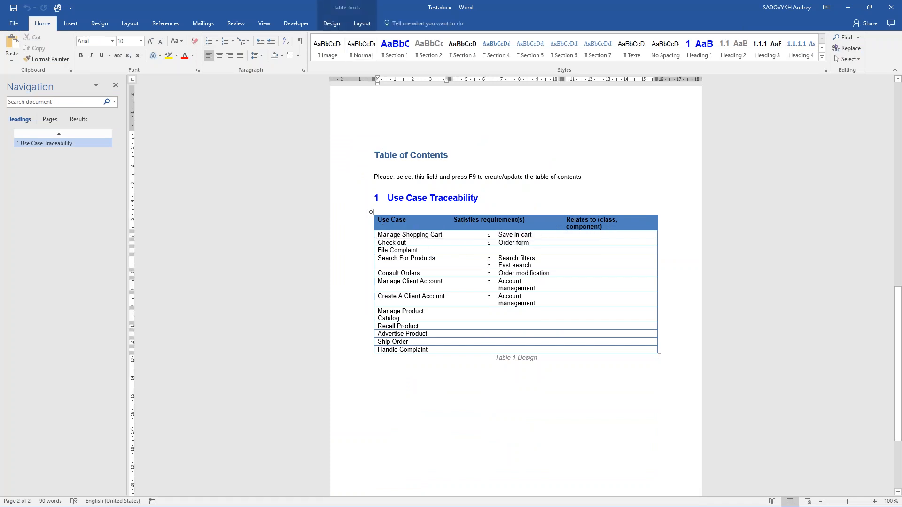
left_click(501, 243)
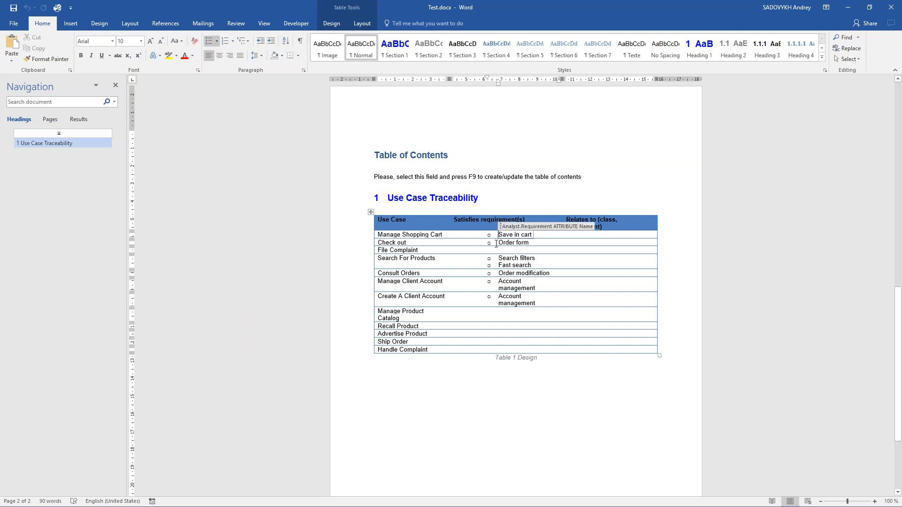
left_click(499, 261)
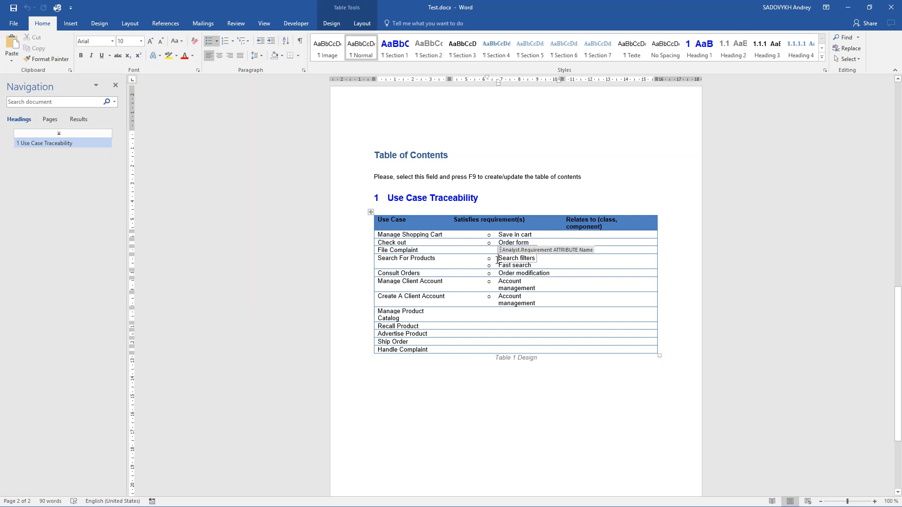
left_click(499, 266)
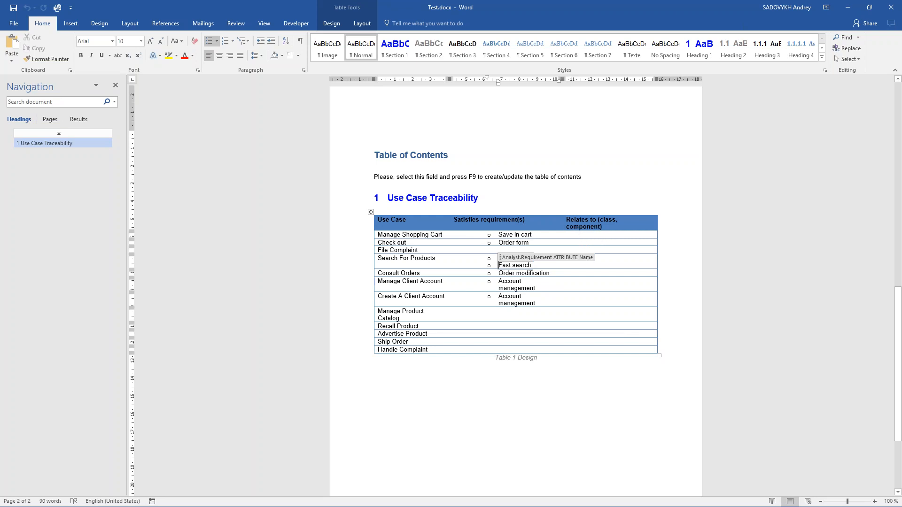
scroll(502, 331, "down", 3)
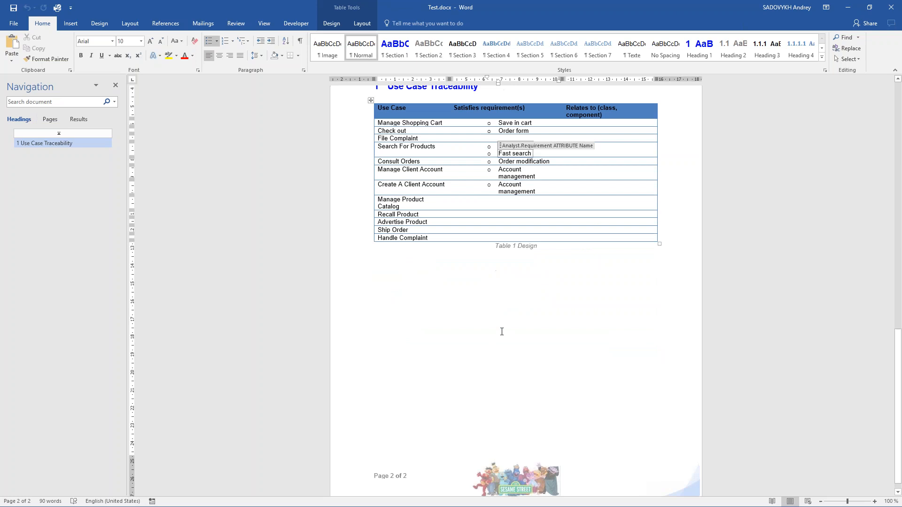
scroll(498, 333, "up", 3)
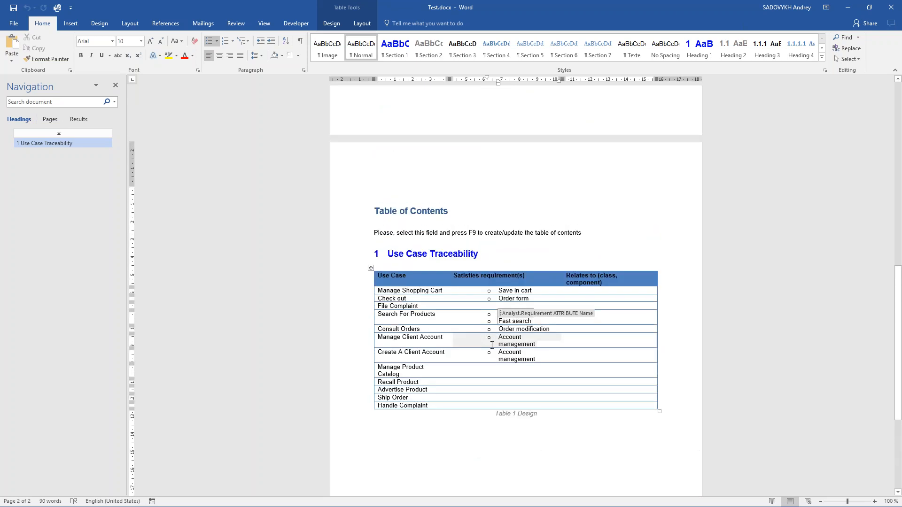
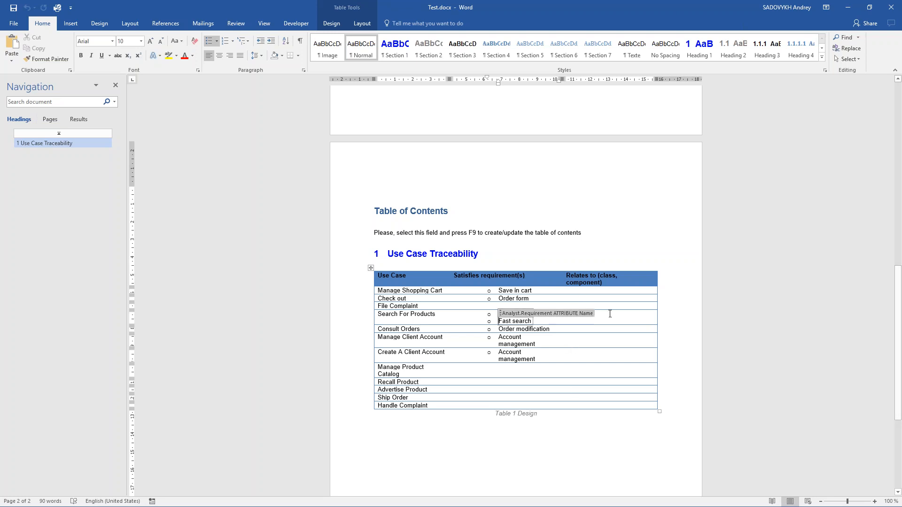
left_click(502, 232)
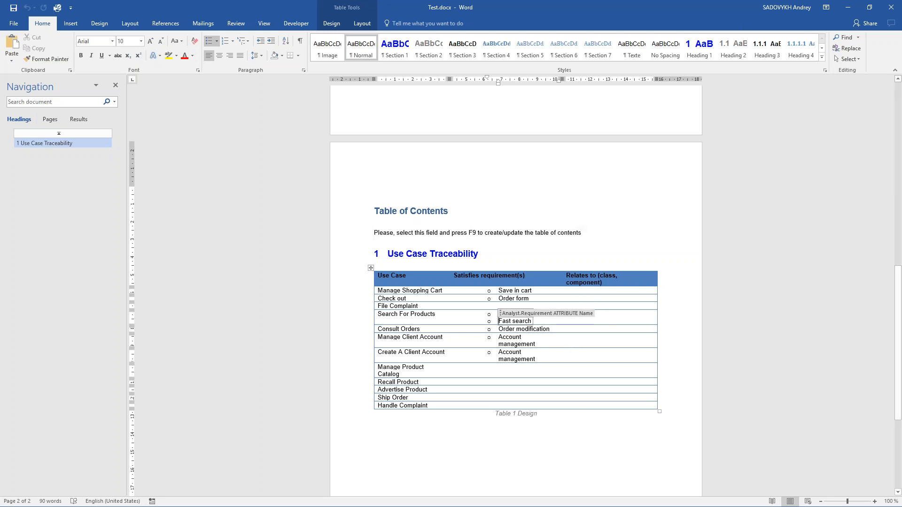
left_click(891, 7)
Expand the Reqs branch through its List and DependsOn nodes, and add a List production node inside the last Table Cell.
left_click(372, 215)
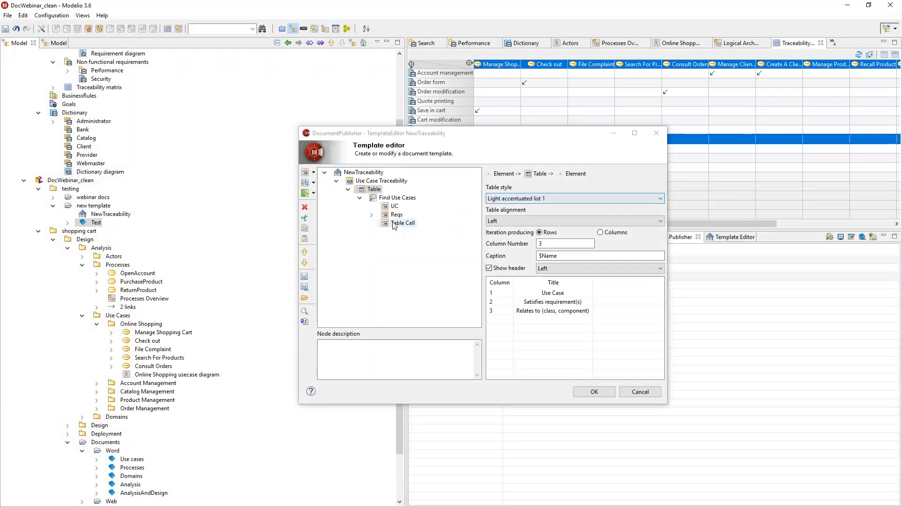
left_click(384, 224)
left_click(403, 240)
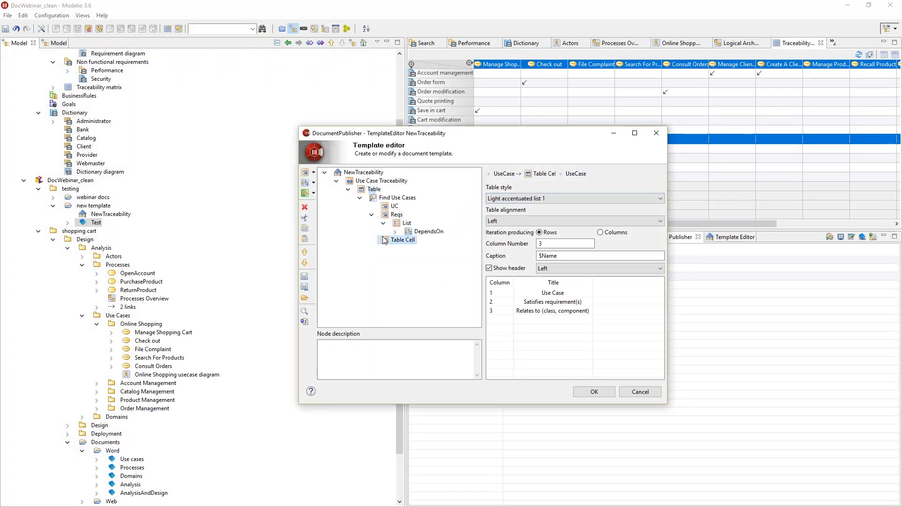
left_click(407, 223)
left_click(388, 240)
right_click(388, 240)
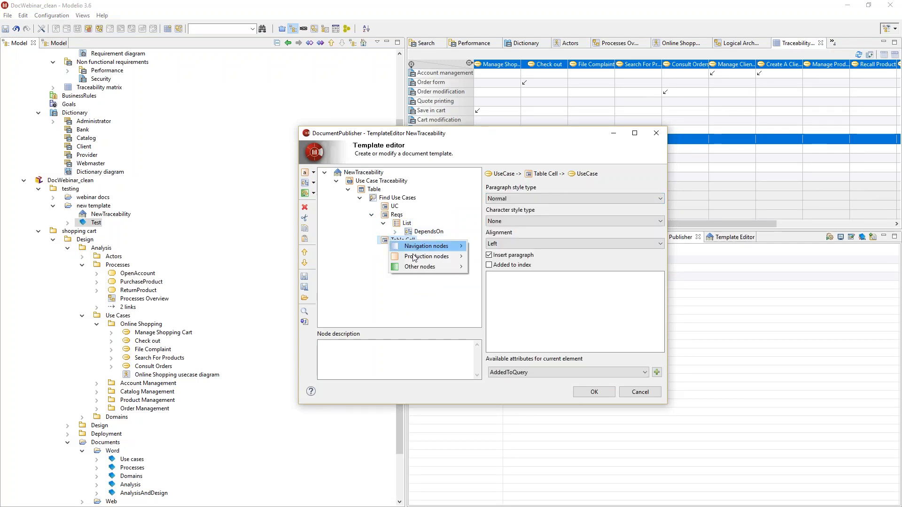
mouse_move(417, 258)
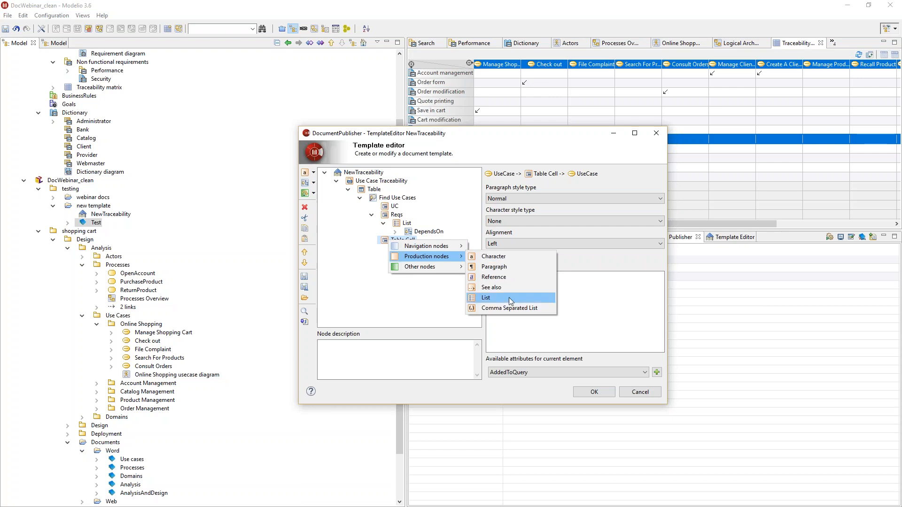
left_click(486, 297)
left_click(396, 232)
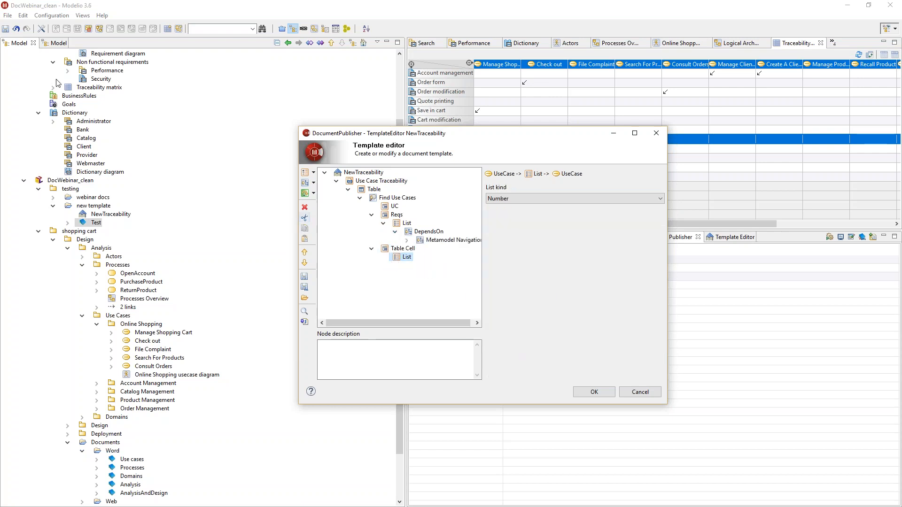
Examine the trace dependency under ImpactedDependency of the Manage Shopping Cart use case, down to its Impacted element.
left_click(51, 43)
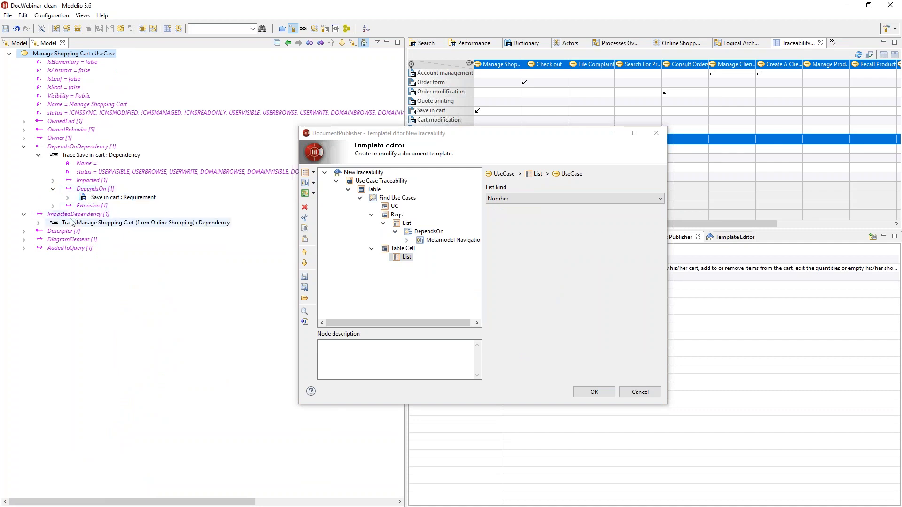
left_click(39, 223)
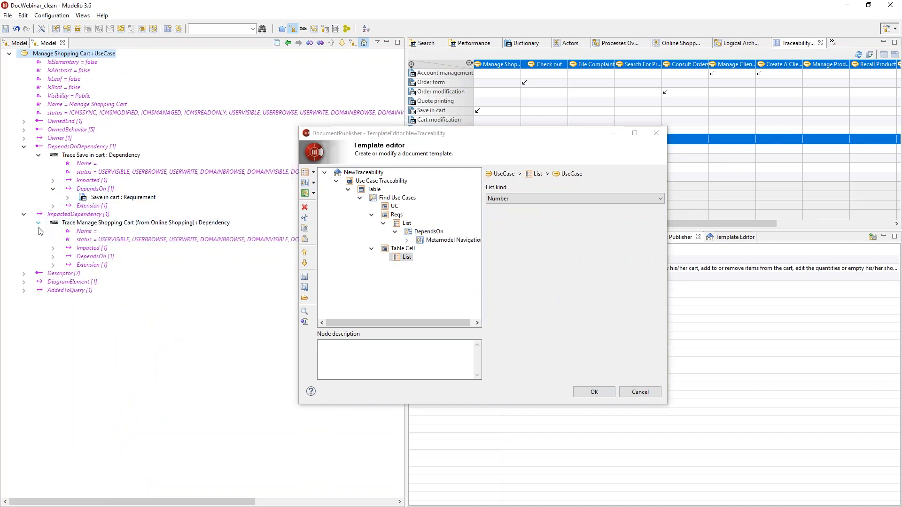
left_click(53, 257)
left_click(53, 256)
left_click(53, 249)
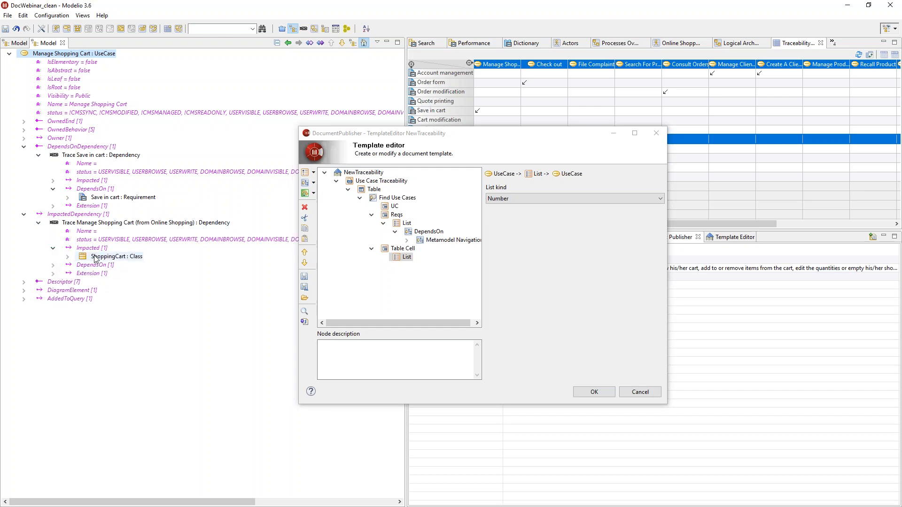
Add a Metamodel Navigation node under the List in the last Table Cell and set its relation to ImpactedDependency.
left_click(401, 261)
right_click(401, 263)
mouse_move(438, 265)
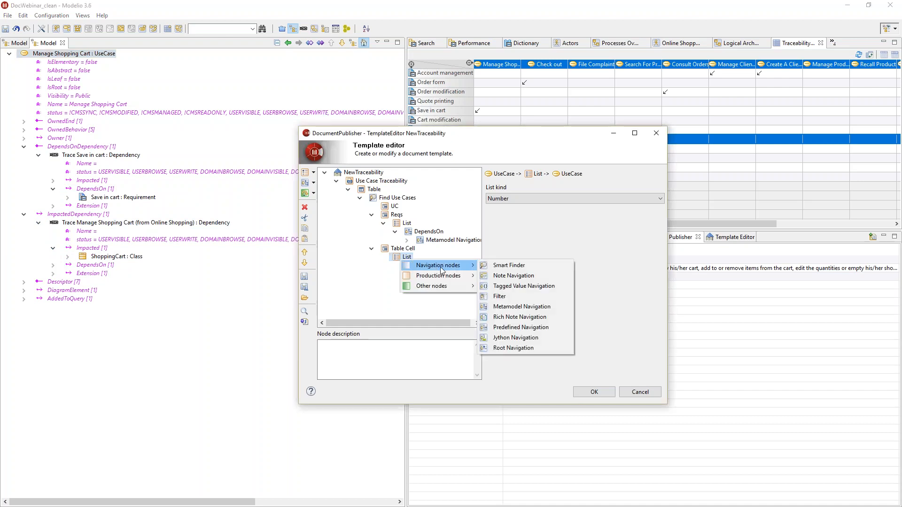
left_click(521, 307)
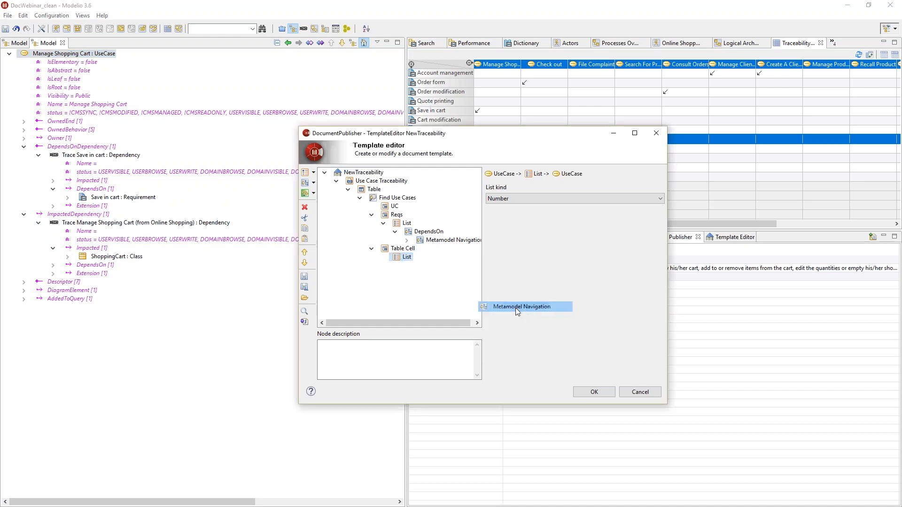
left_click(518, 264)
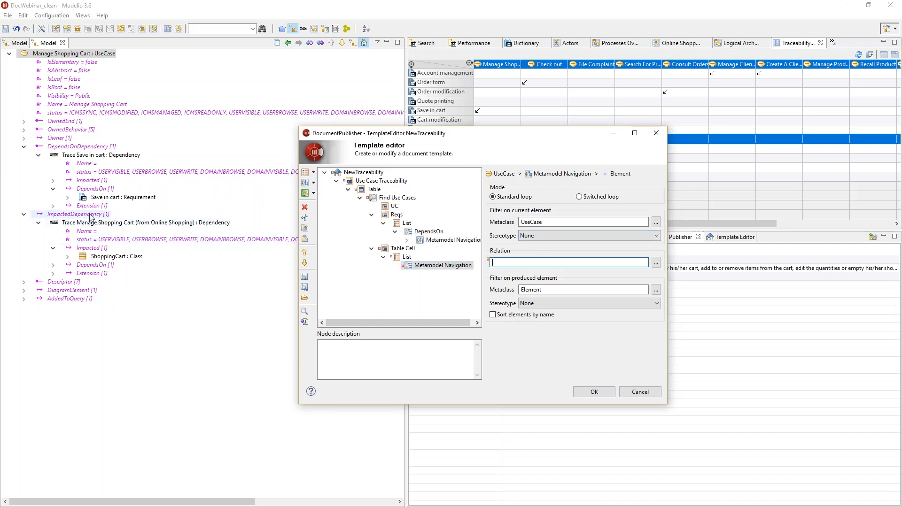
type("Impac")
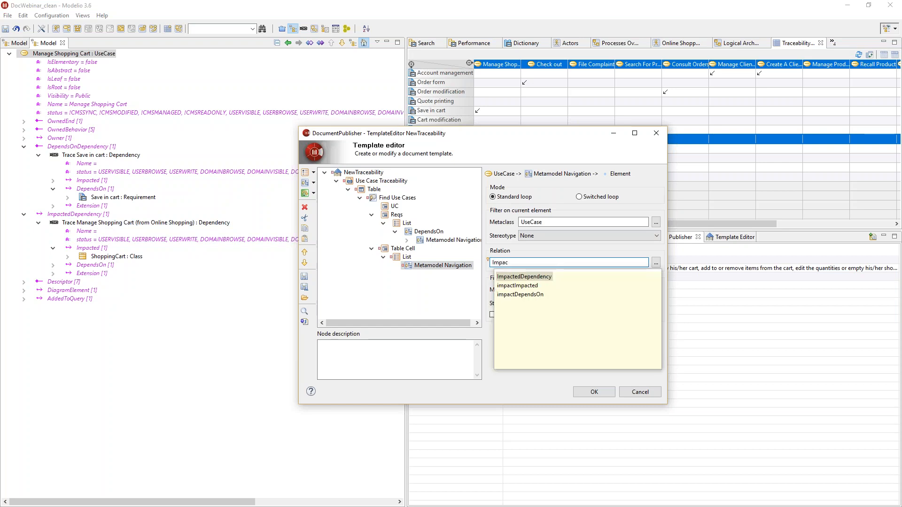
double_click(535, 277)
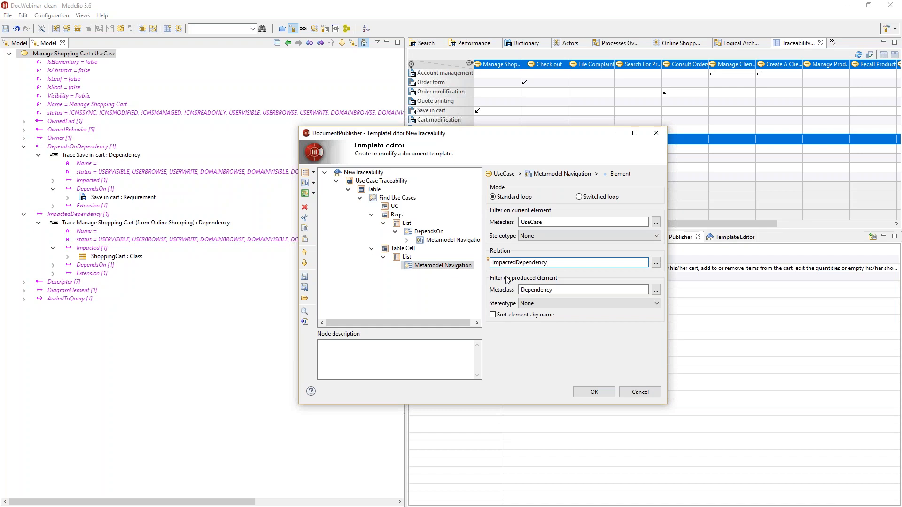
Nest a second Metamodel Navigation node under the ImpactedDependency navigation and set its relation to Impacted.
left_click(426, 266)
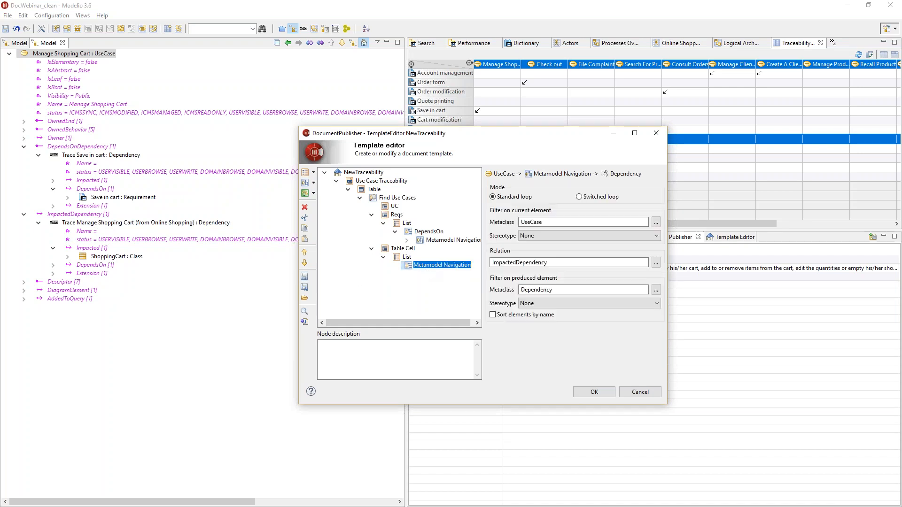
right_click(409, 266)
mouse_move(448, 270)
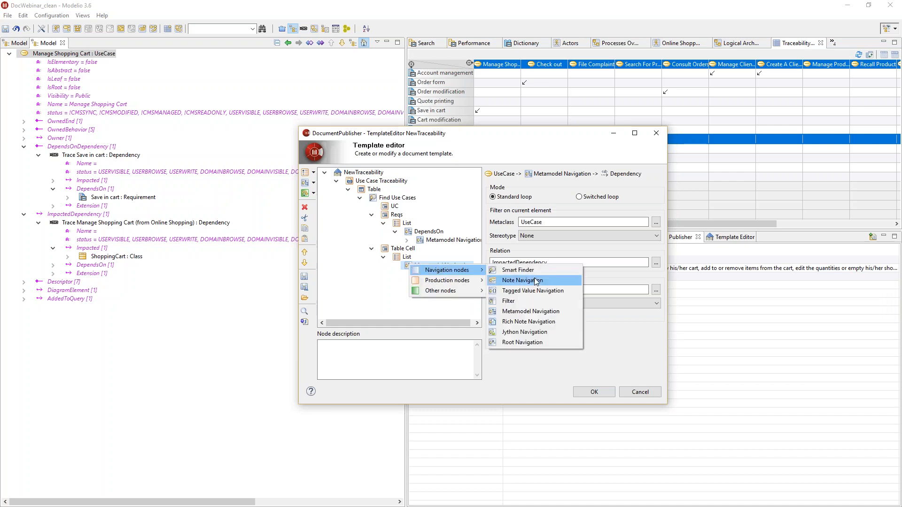
left_click(522, 312)
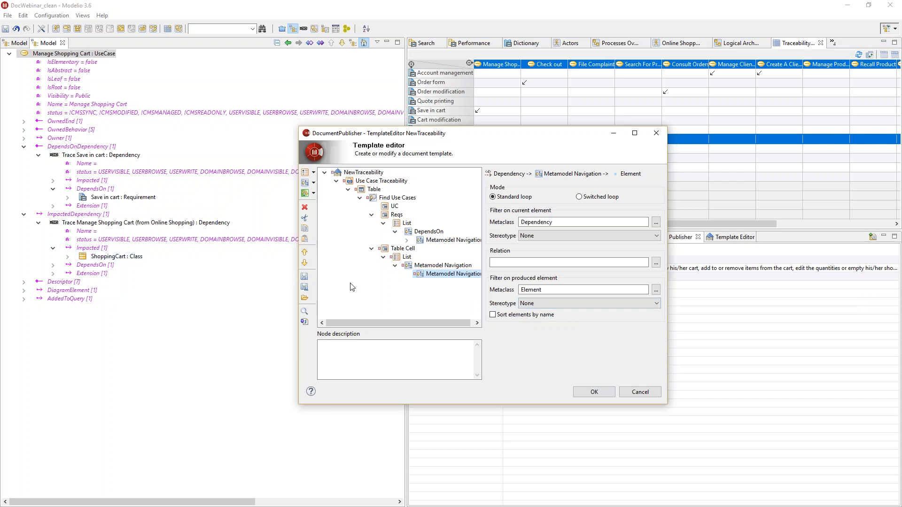
left_click(511, 263)
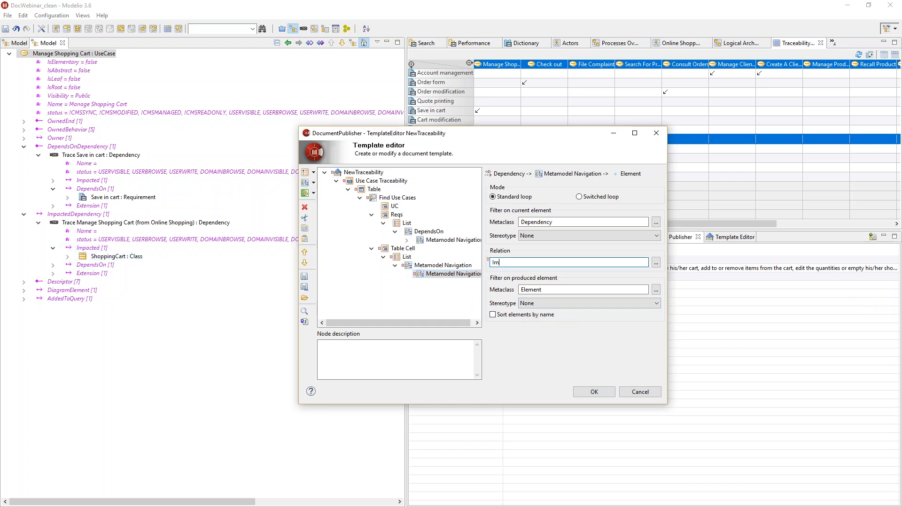
type("Impacte")
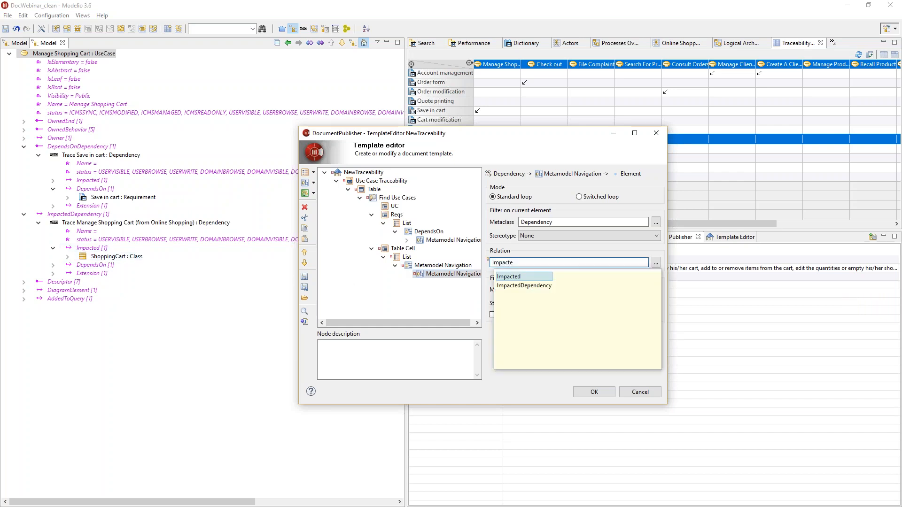
key("Return")
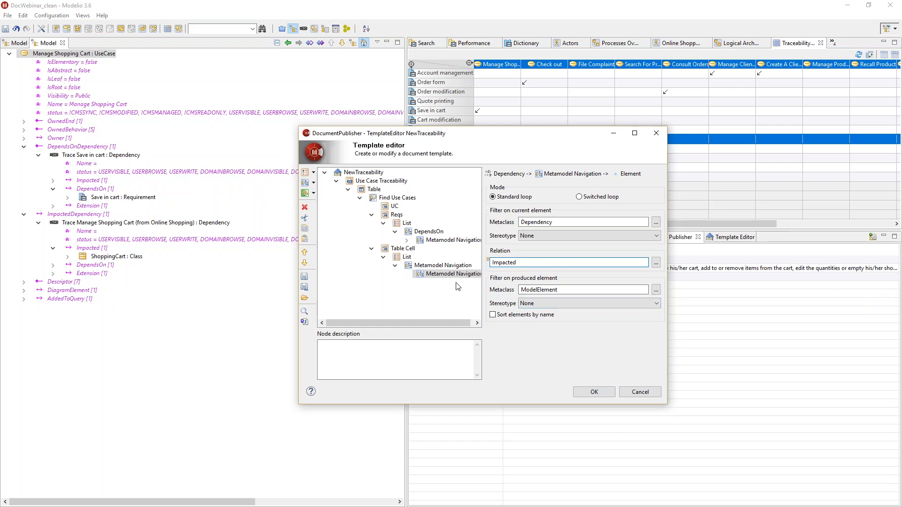
Rename the two new navigation nodes ImpactedDependency and Impacted to match their relations.
left_click(419, 266)
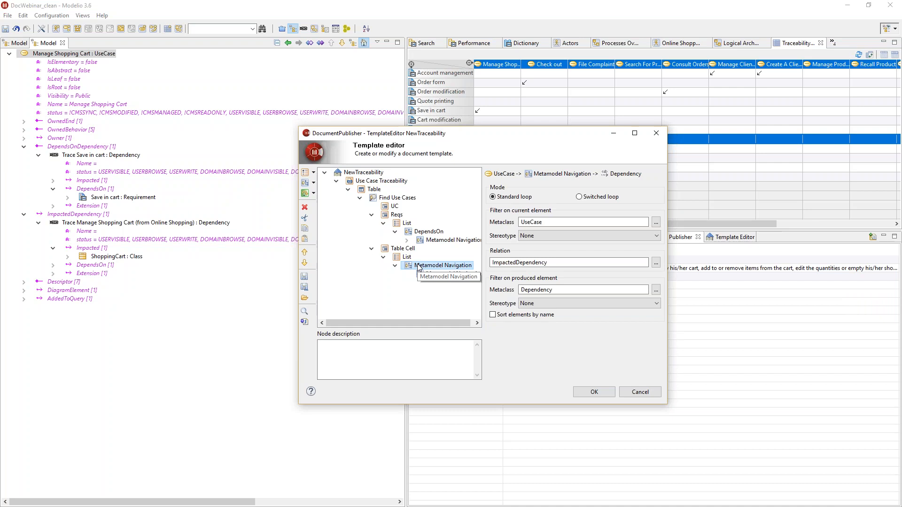
left_click(420, 266)
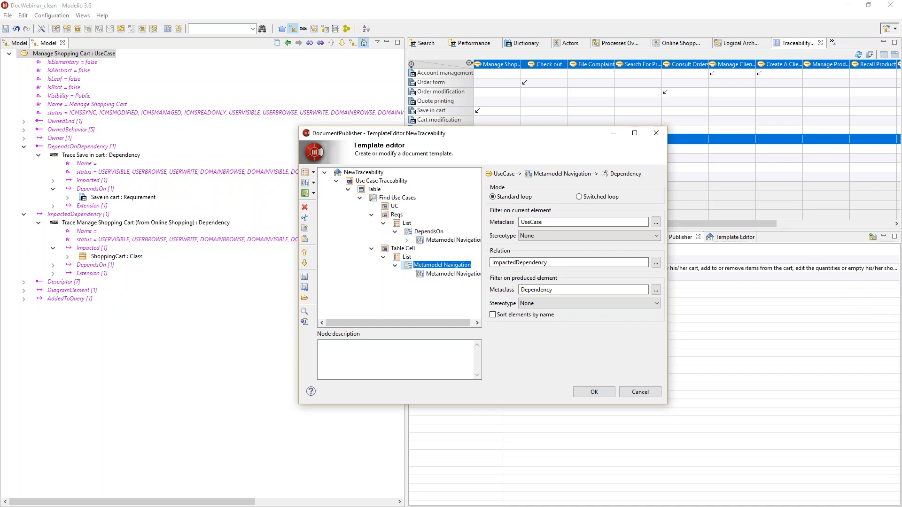
type("Impacted")
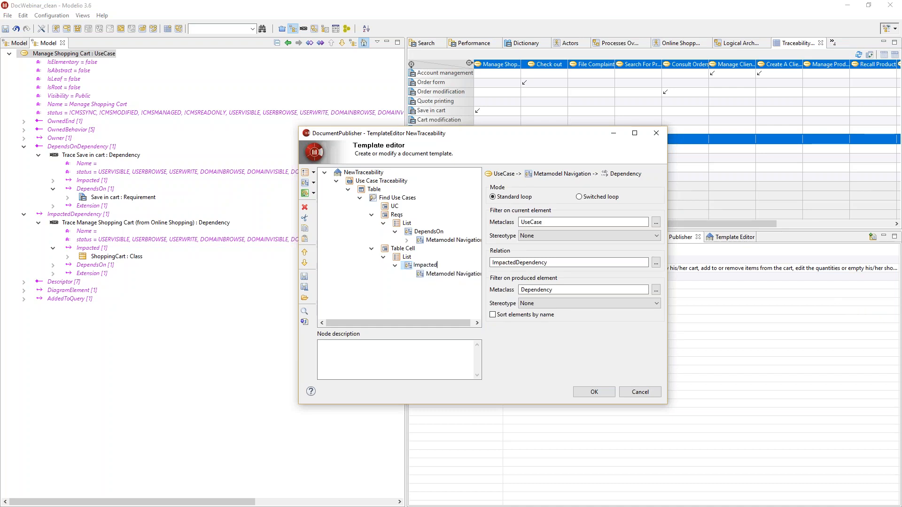
type("dependency")
key("Return")
left_click(428, 275)
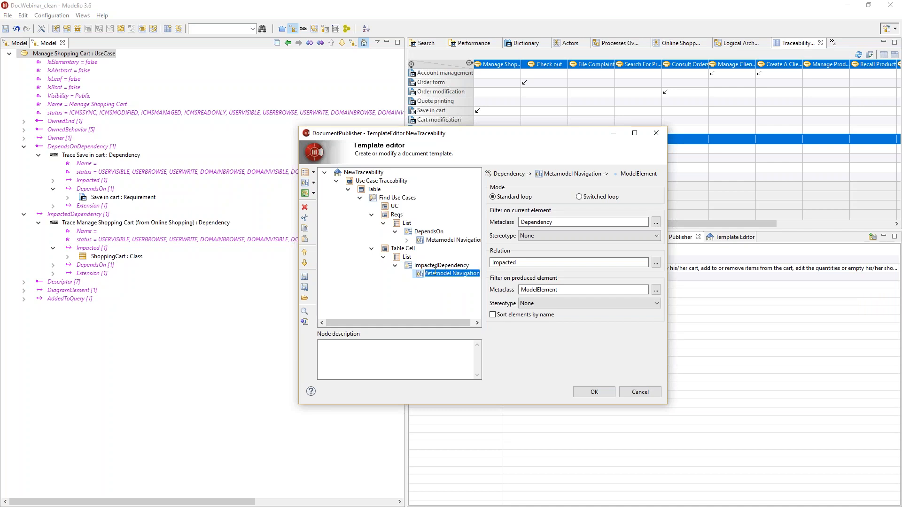
type("Impacted")
key("Return")
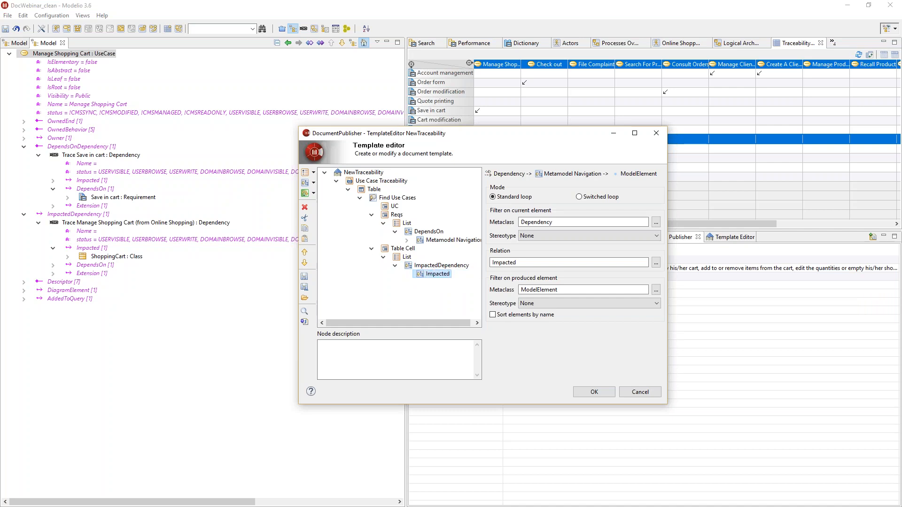
Rename the inner Metamodel Navigation node in the Reqs branch as DependsOn.
left_click(439, 240)
left_click(439, 239)
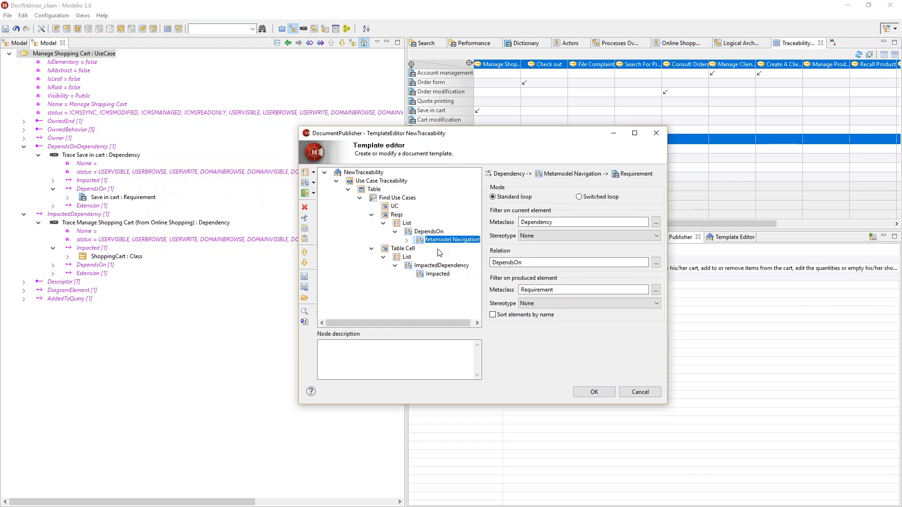
type("DependsOn")
key("Return")
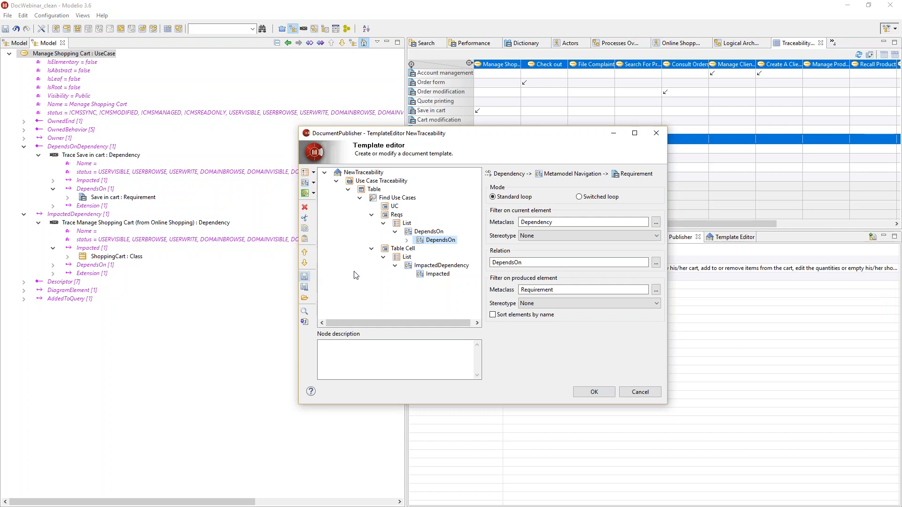
Add a List Item production node under the Impacted navigation node.
left_click(417, 275)
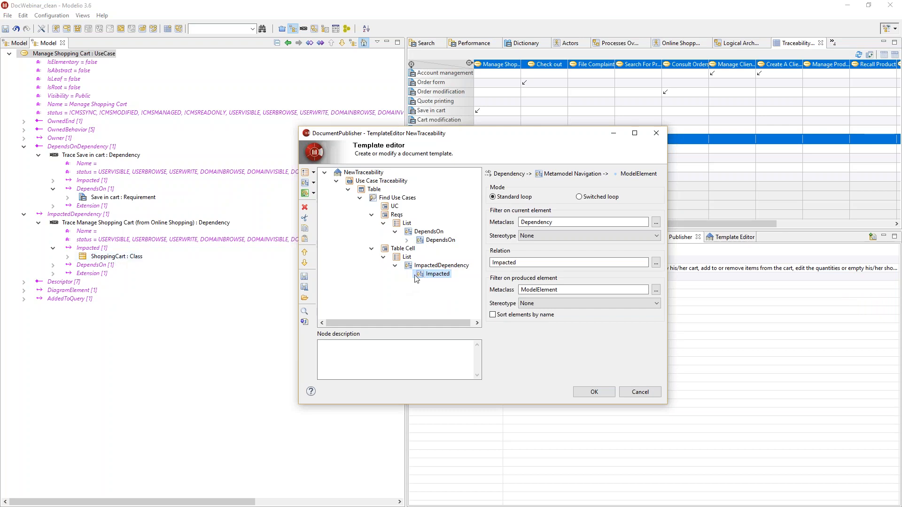
right_click(425, 277)
mouse_move(463, 290)
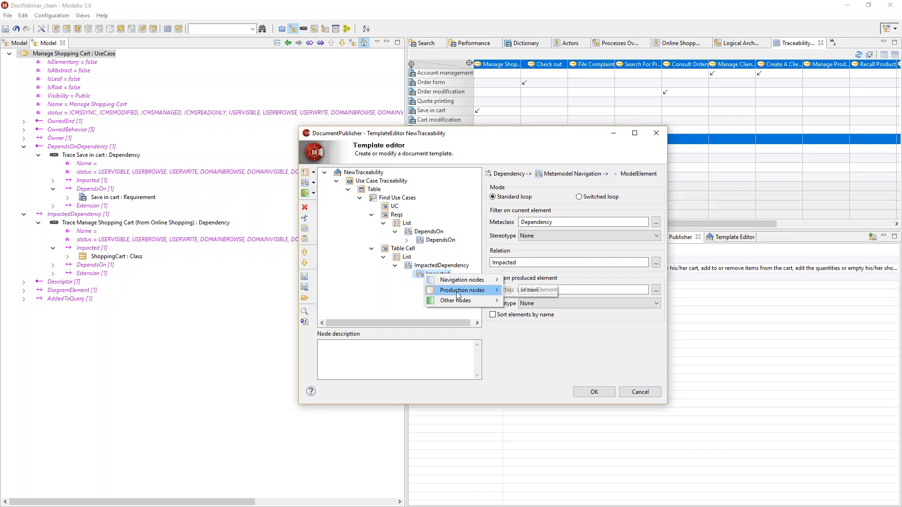
left_click(521, 290)
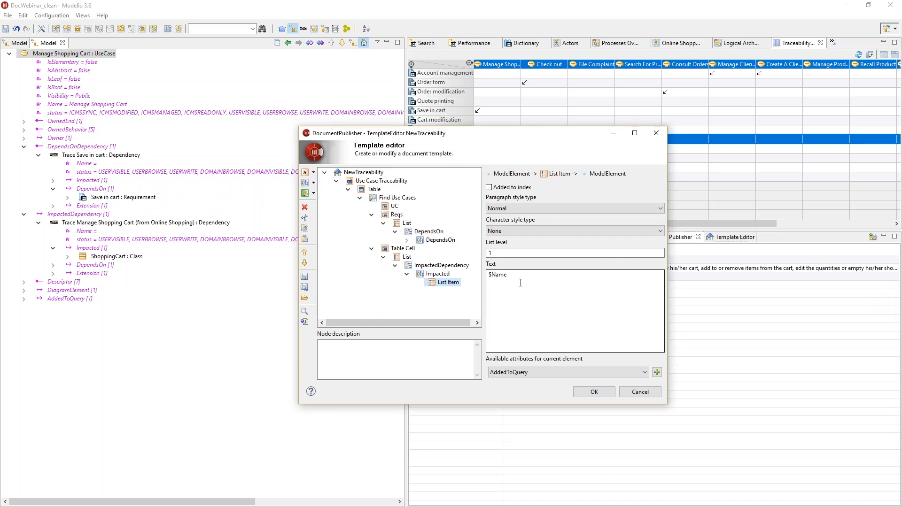
left_click(526, 232)
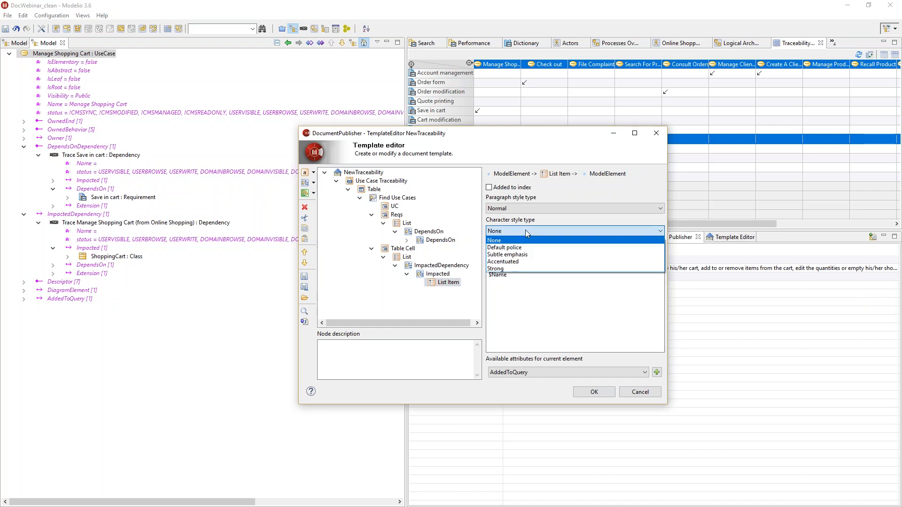
left_click(525, 230)
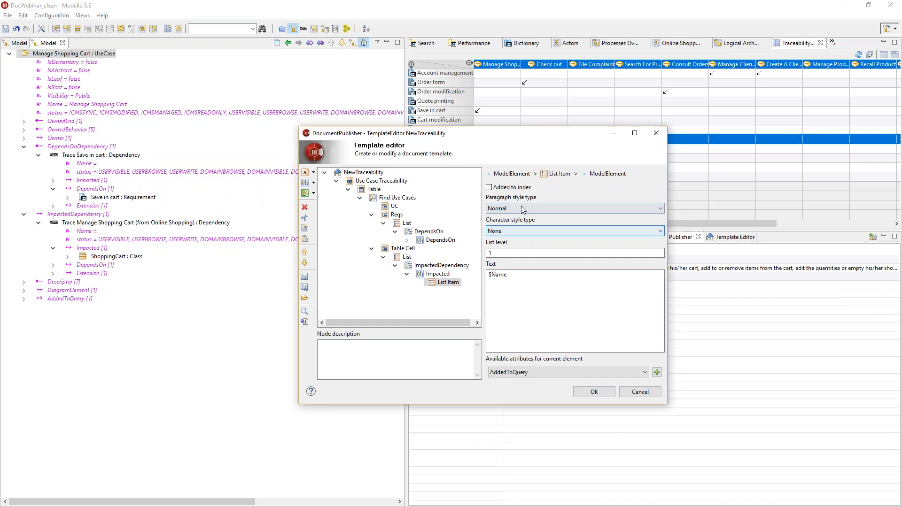
left_click(517, 209)
left_click(517, 209)
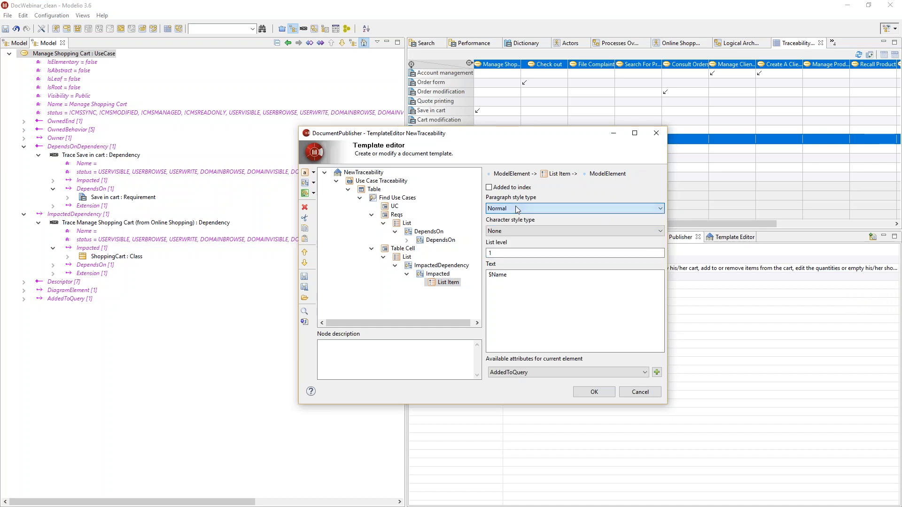
left_click(516, 231)
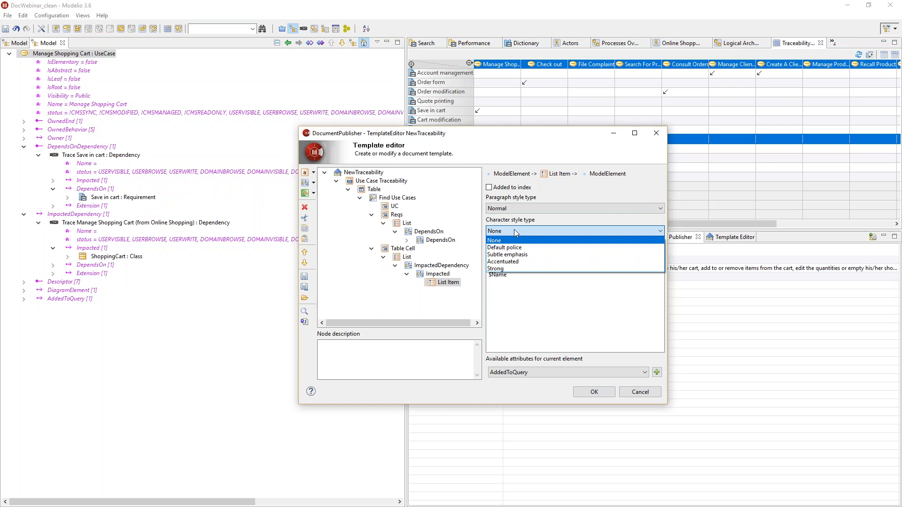
left_click(514, 230)
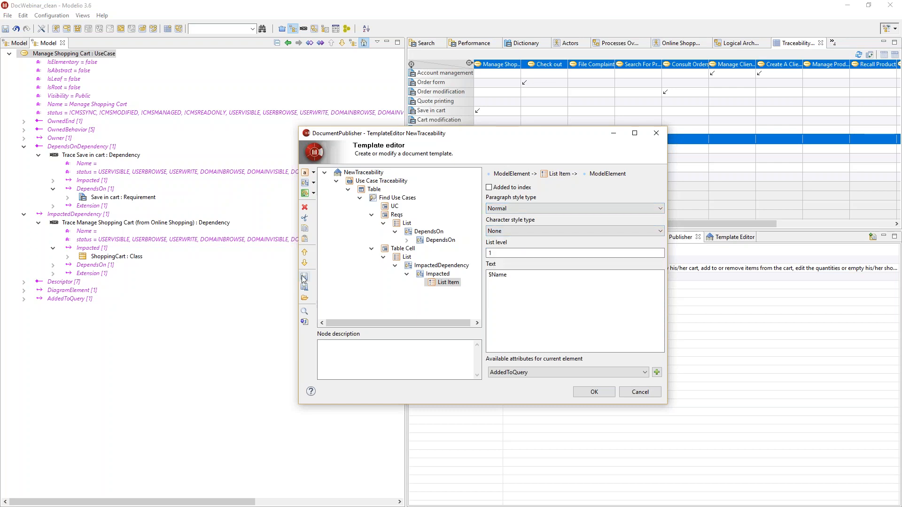
Generate the template package as NewTraceability.jar in the webinar folder.
left_click(307, 323)
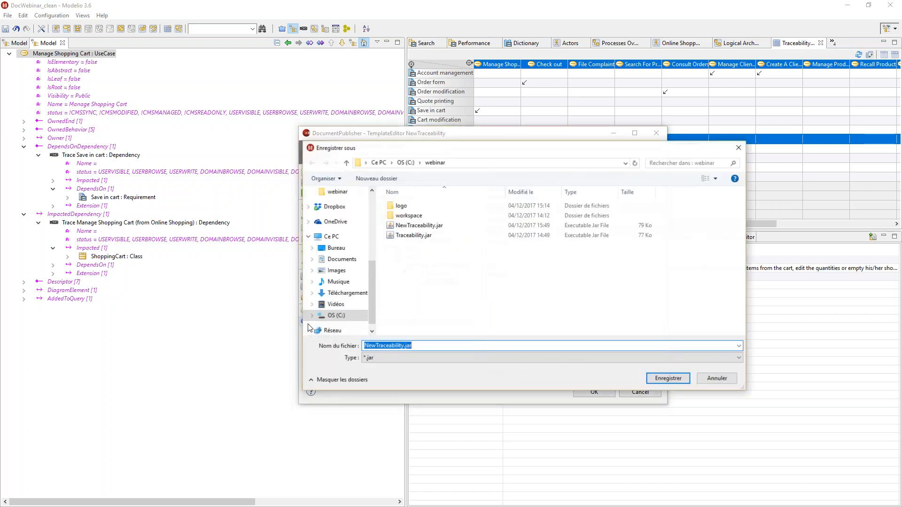
Generate the template as NewTraceability.jar in the webinar folder and regenerate the Test document under new template.
left_click(657, 379)
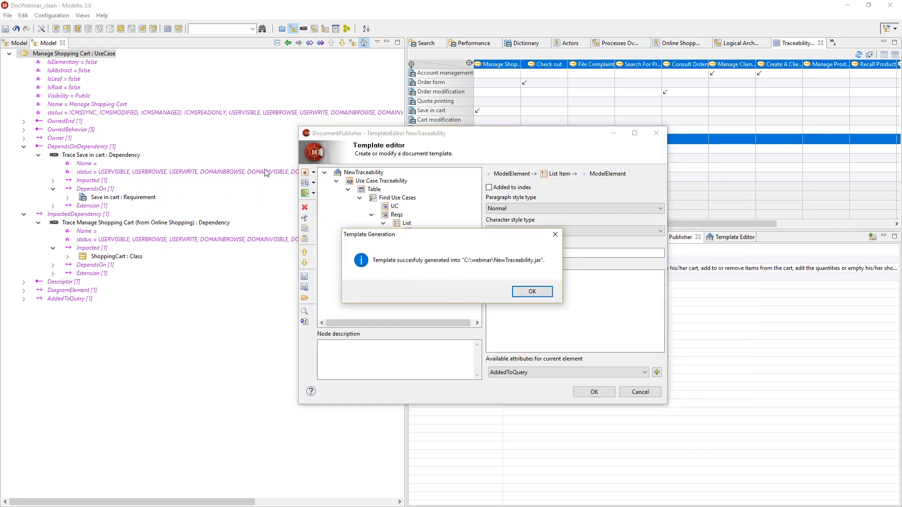
left_click(522, 290)
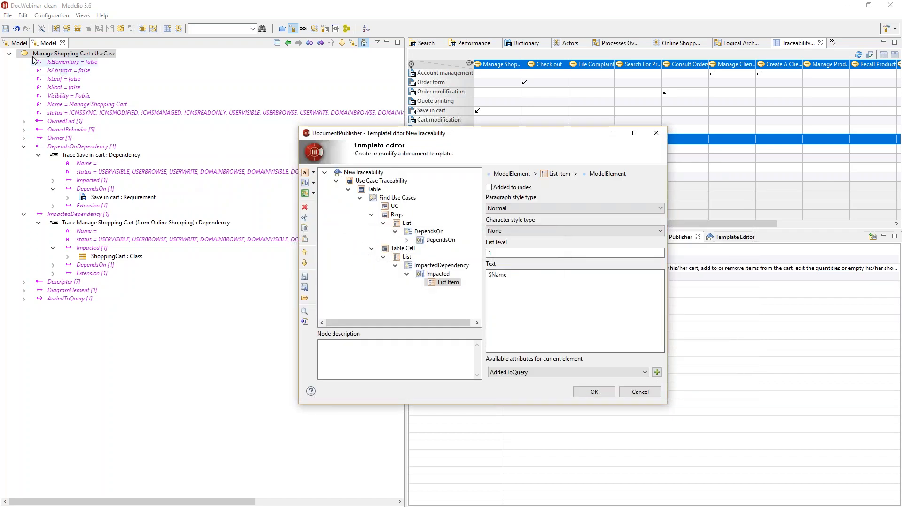
left_click(17, 43)
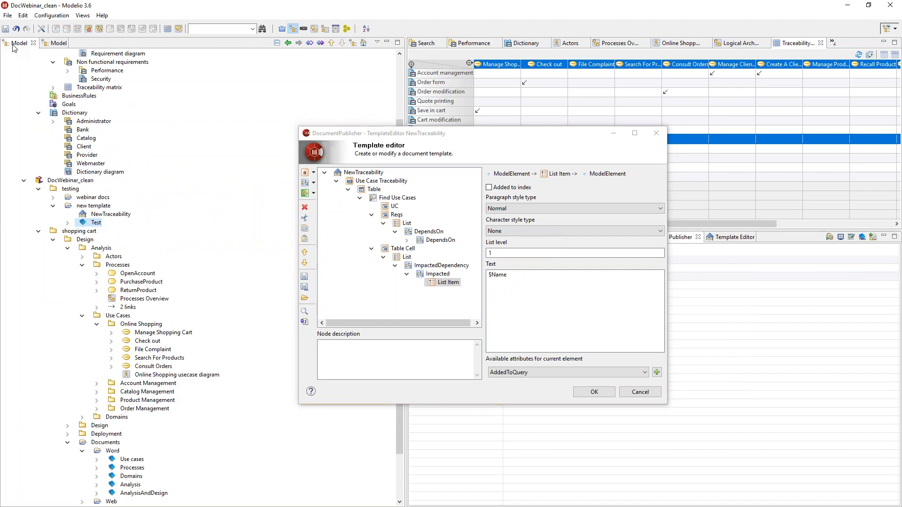
left_click(106, 222)
left_click(829, 237)
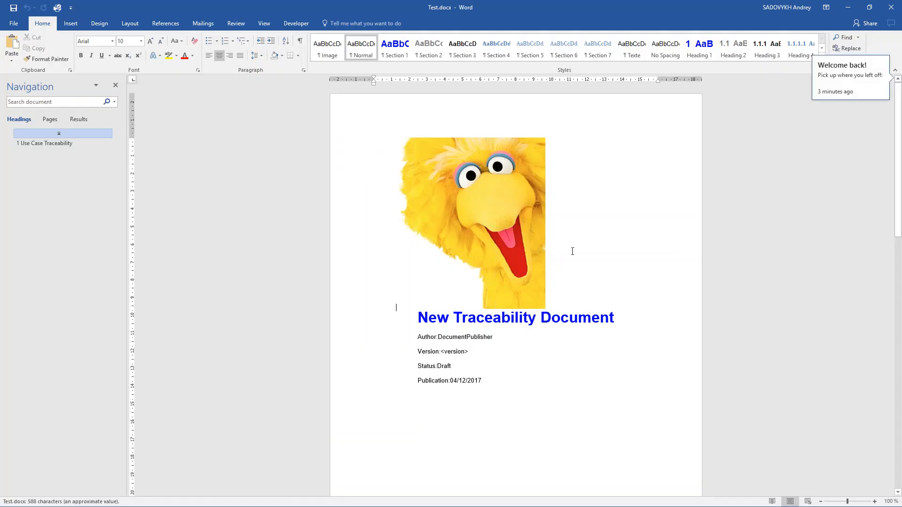
Review the Use Case Traceability table in Test.docx, checking the Manage Shopping Cart row and its related class.
scroll(573, 251, "down", 5)
scroll(572, 250, "down", 10)
scroll(571, 221, "down", 3)
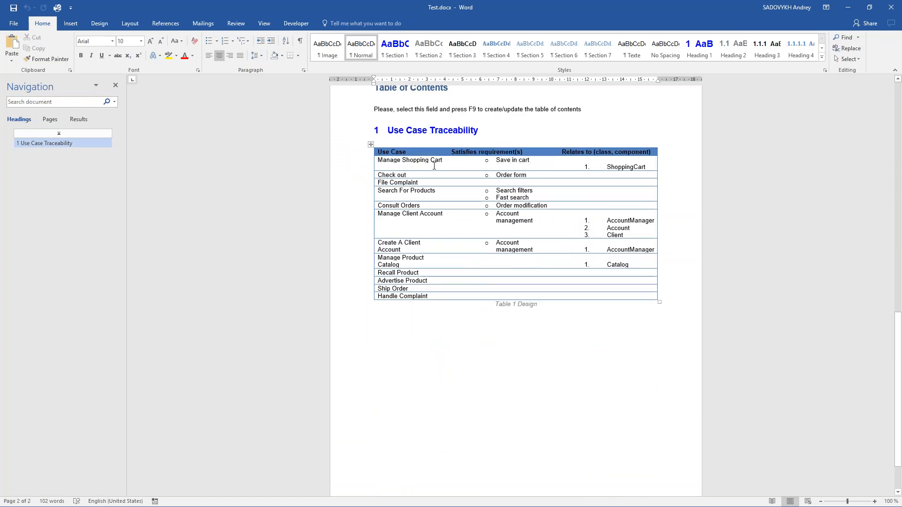
left_click(394, 164)
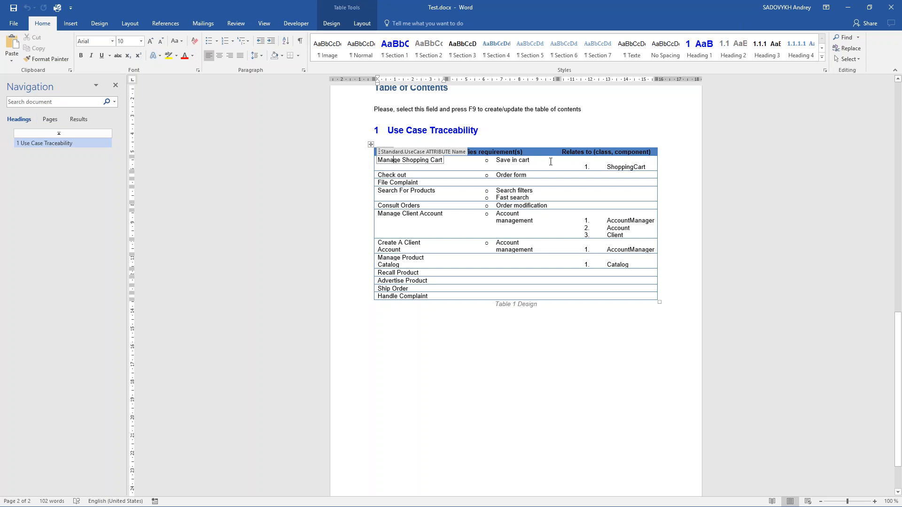
left_click(632, 169)
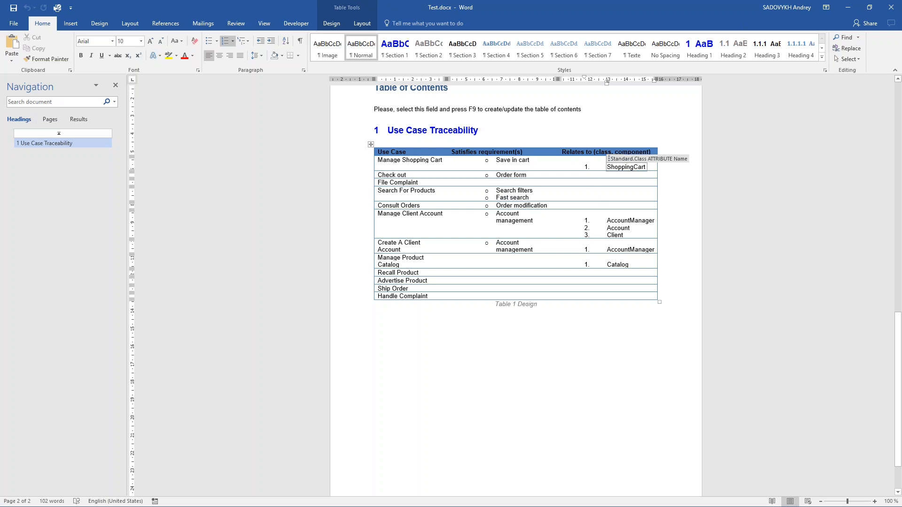
scroll(573, 235, "down", 2)
scroll(572, 235, "up", 4)
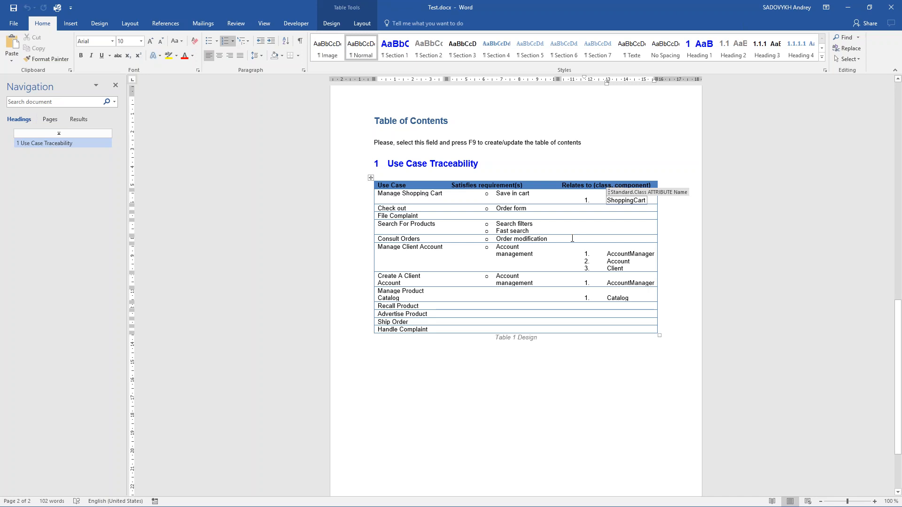
Switch back to Modelio and select the Recall Product use case in the Product Management package.
key("alt+Tab")
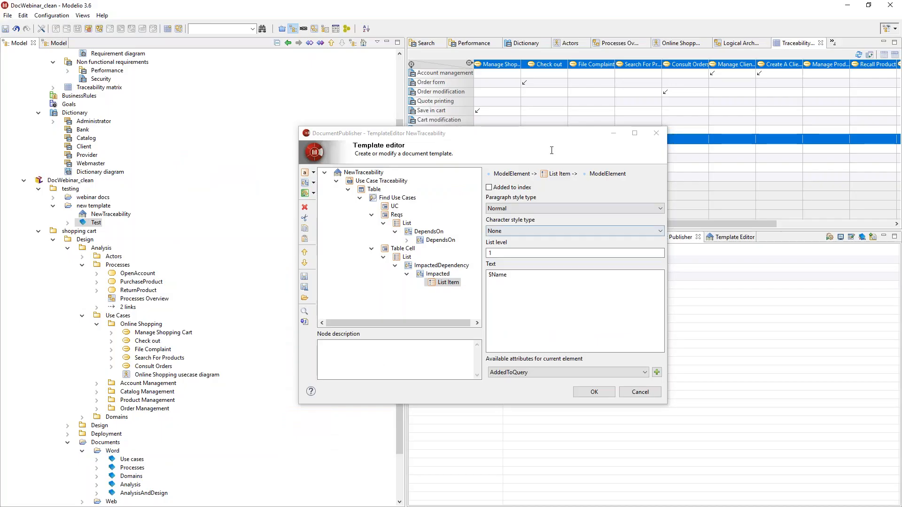
mouse_move(545, 135)
left_mouse_down()
mouse_move(601, 320)
mouse_move(630, 317)
mouse_move(548, 140)
left_mouse_up()
key("alt+Tab")
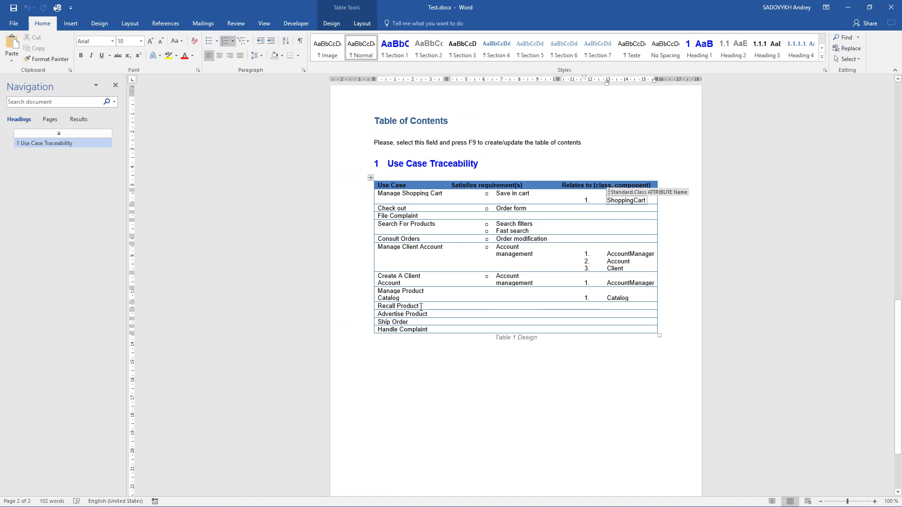
key("alt+Tab")
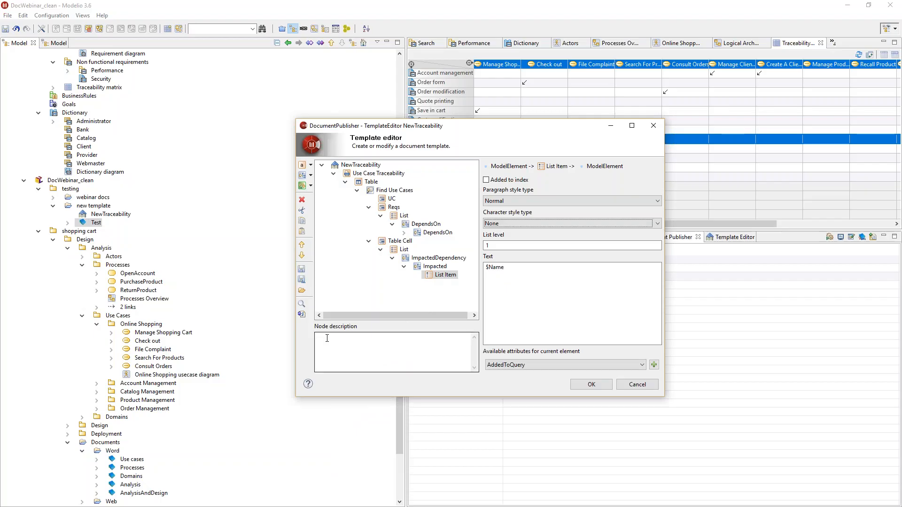
scroll(141, 341, "down", 3)
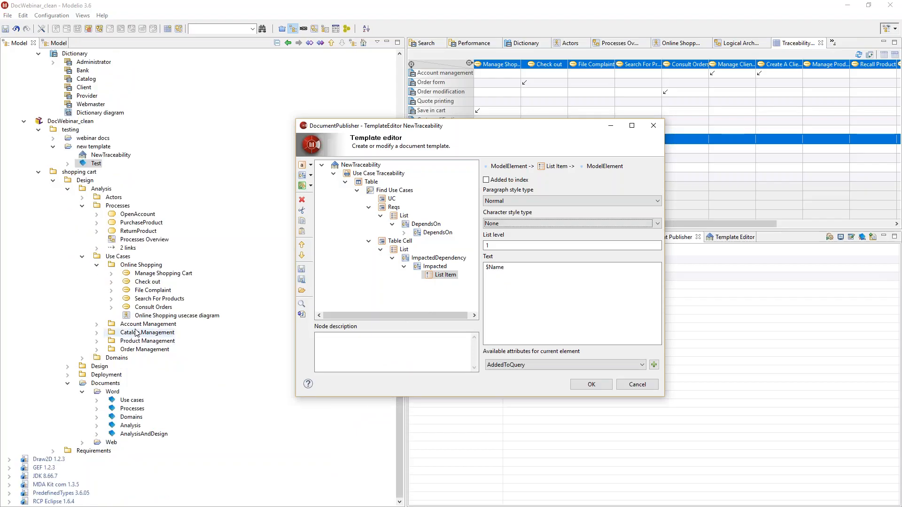
left_click(97, 341)
left_click(133, 350)
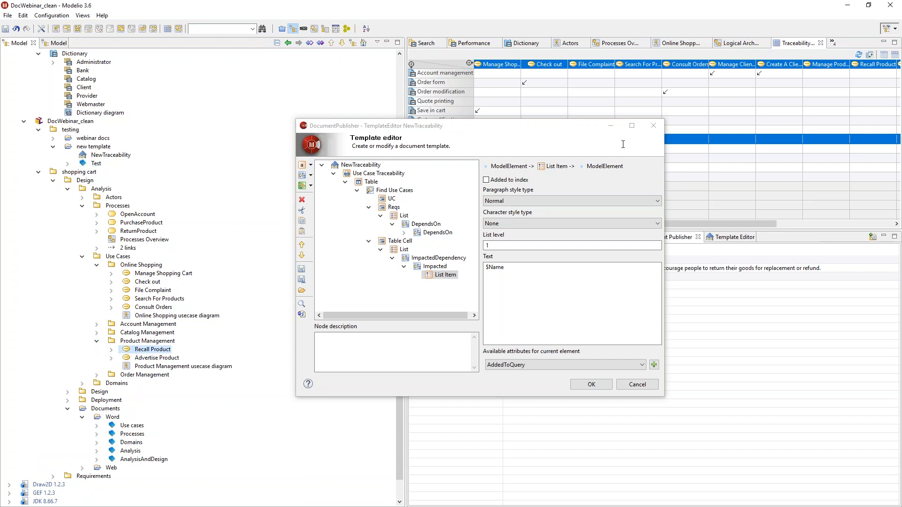
Close the template editor and display the links of the Recall Product use case in the Link Editor.
left_click(654, 126)
left_click(521, 237)
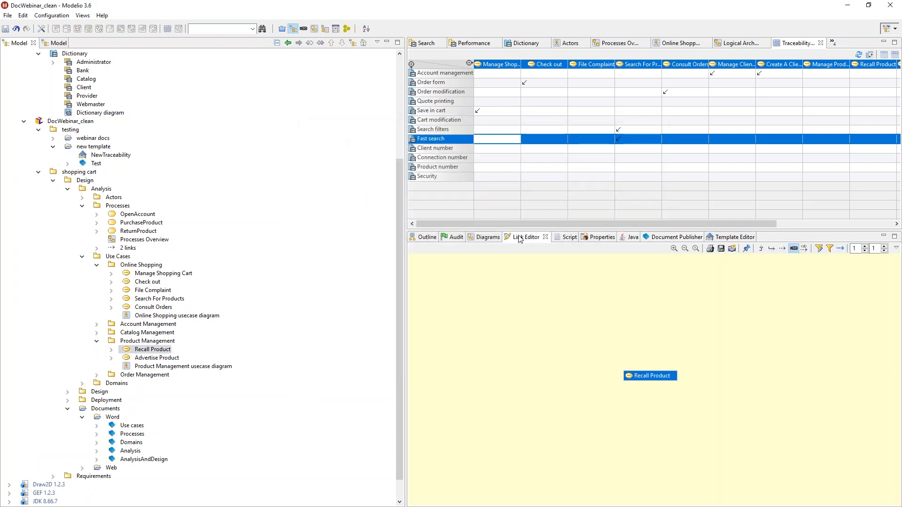
left_click(773, 252)
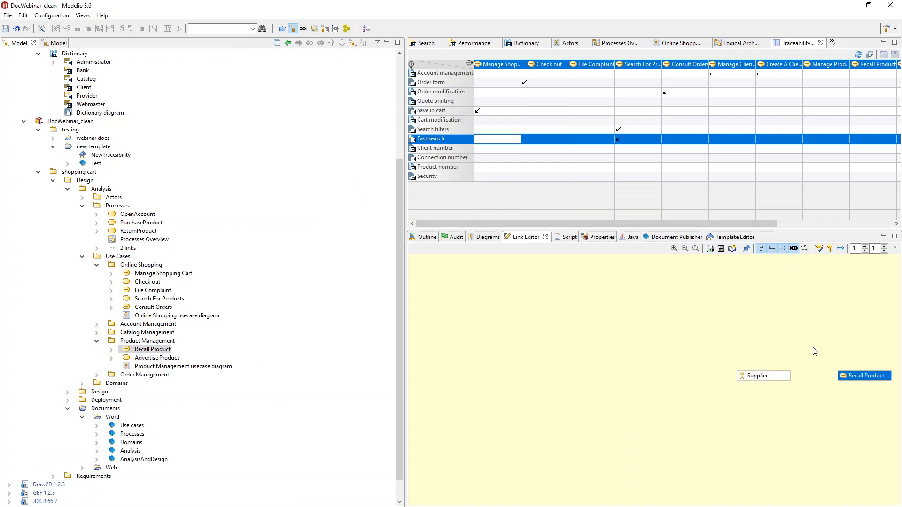
left_click(804, 249)
Switch to Word to check the list numbering in the table's Relates to column, and return to Modelio.
key("alt+Tab")
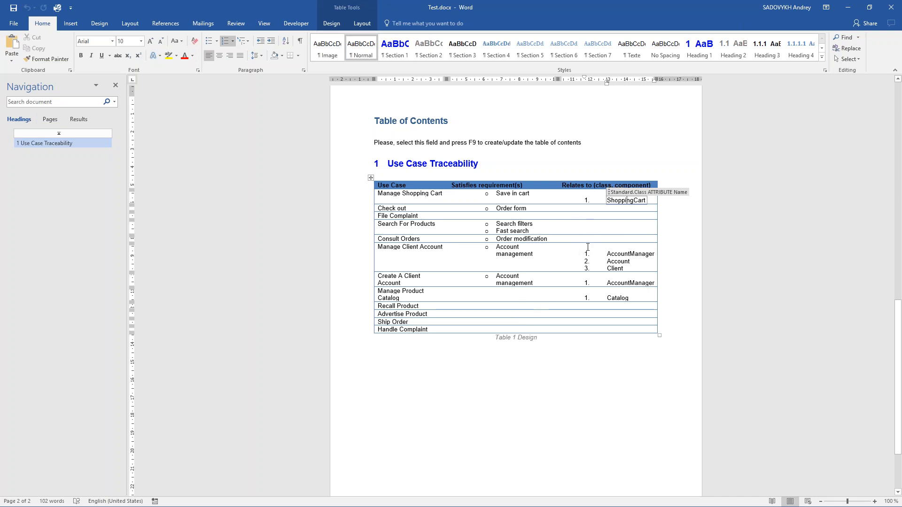
left_click(587, 201)
key("alt")
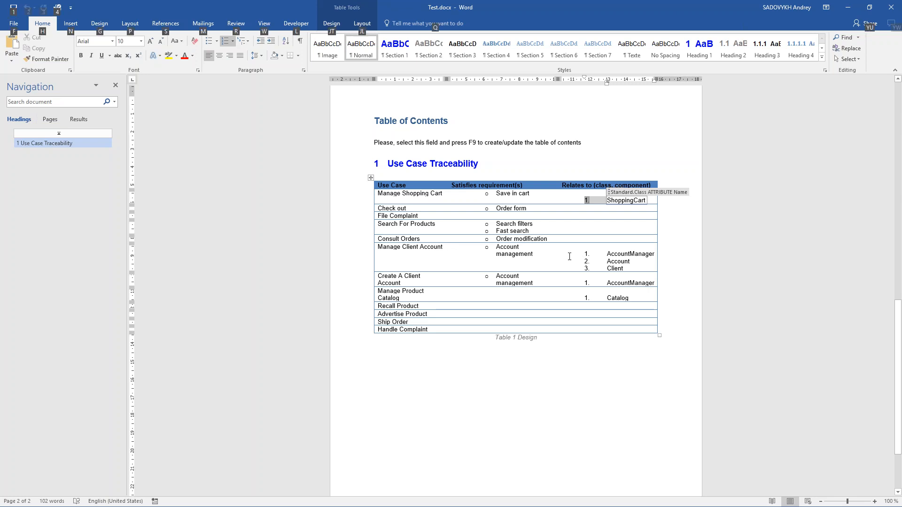
key("alt+Tab")
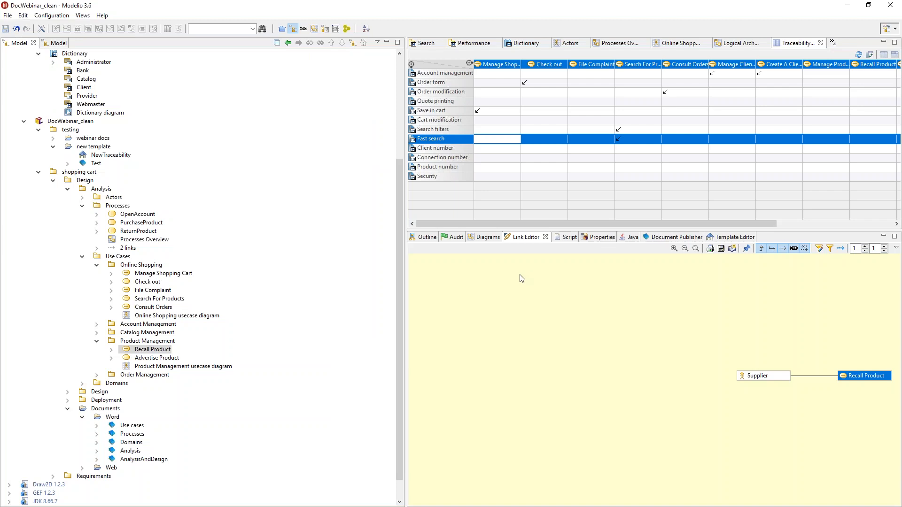
Switch to Word and close the Test.docx document.
right_click(97, 159)
mouse_move(150, 208)
key("alt+Tab")
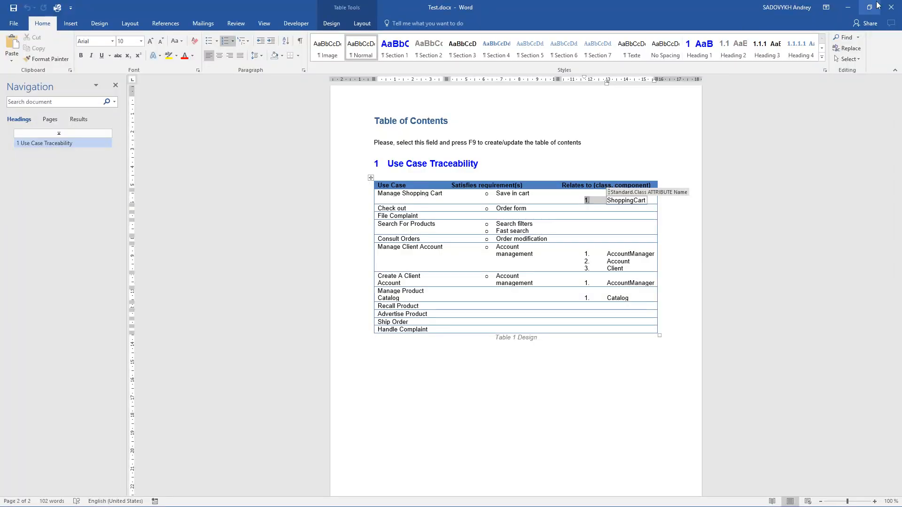
left_click(890, 8)
Open the NewTraceability template in the template editor and expand its tree down to the Find Use Cases children.
right_click(115, 155)
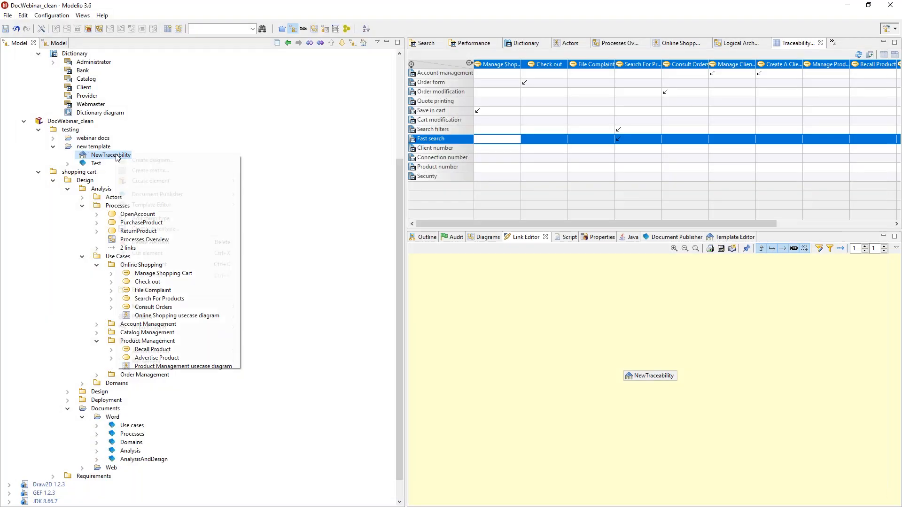
mouse_move(203, 208)
left_click(248, 206)
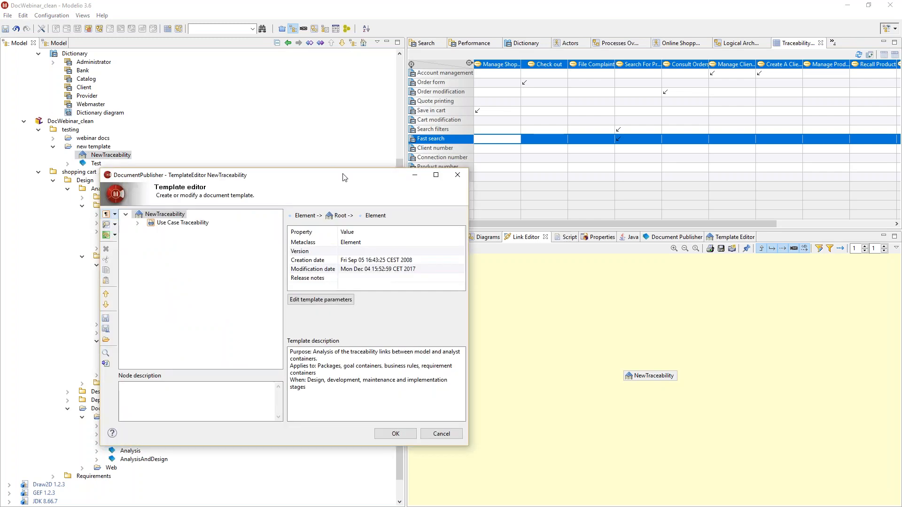
left_click(302, 140)
left_click(314, 148)
left_click(326, 156)
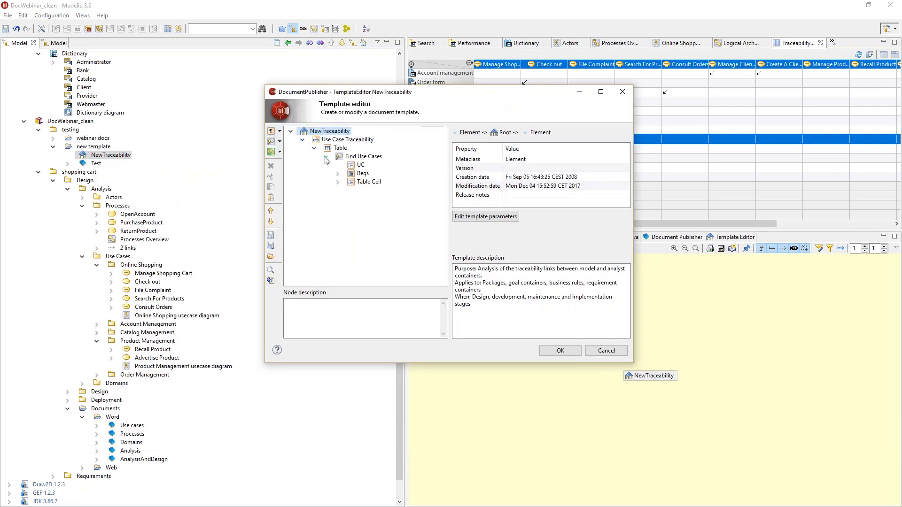
Rename the Table Cell node under Find Use Cases as Related.
left_click(337, 183)
left_click(369, 182)
type("Related")
key("Return")
Set the list kind of the List node inside the Related cell to Bullet.
left_click(350, 191)
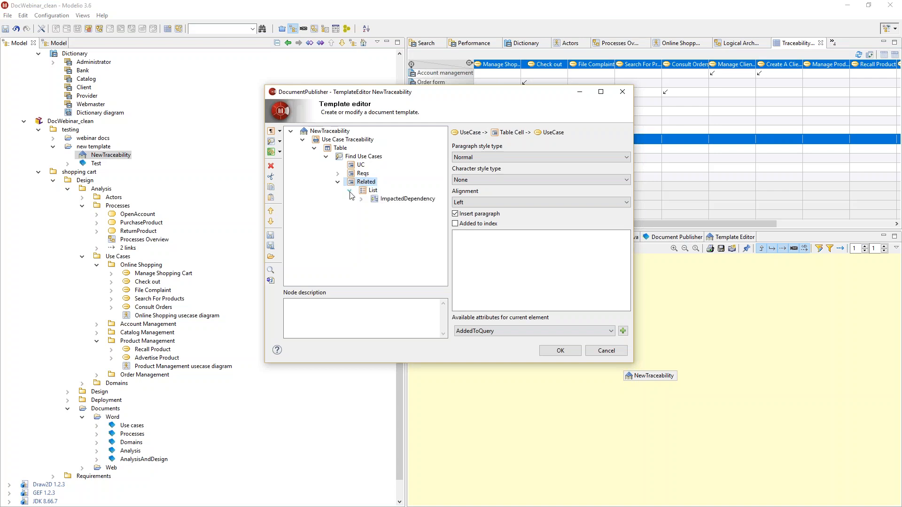
left_click(372, 191)
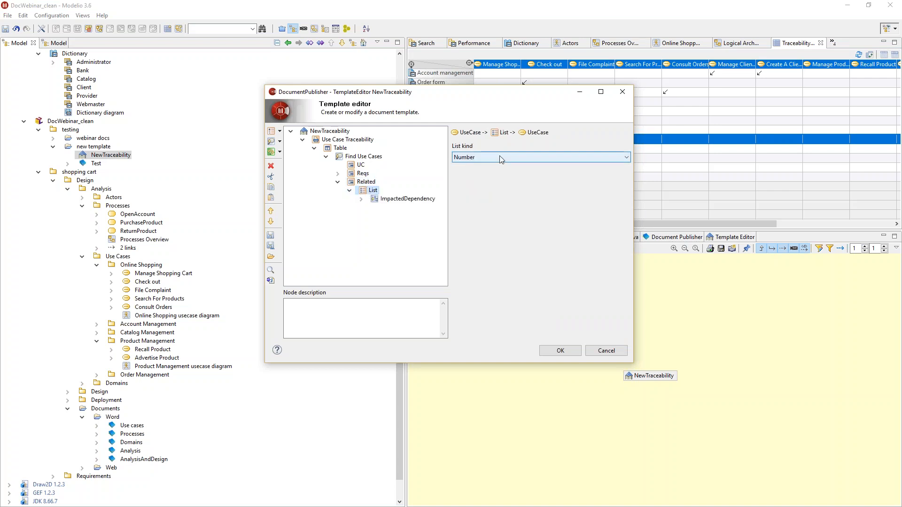
left_click(500, 157)
left_click(465, 174)
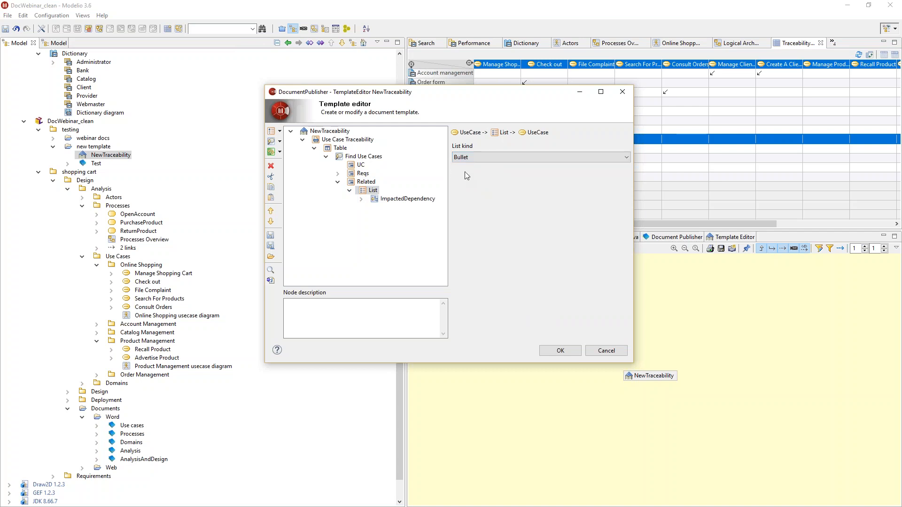
Check the character style and paragraph style options available for the Related table cell.
left_click(363, 182)
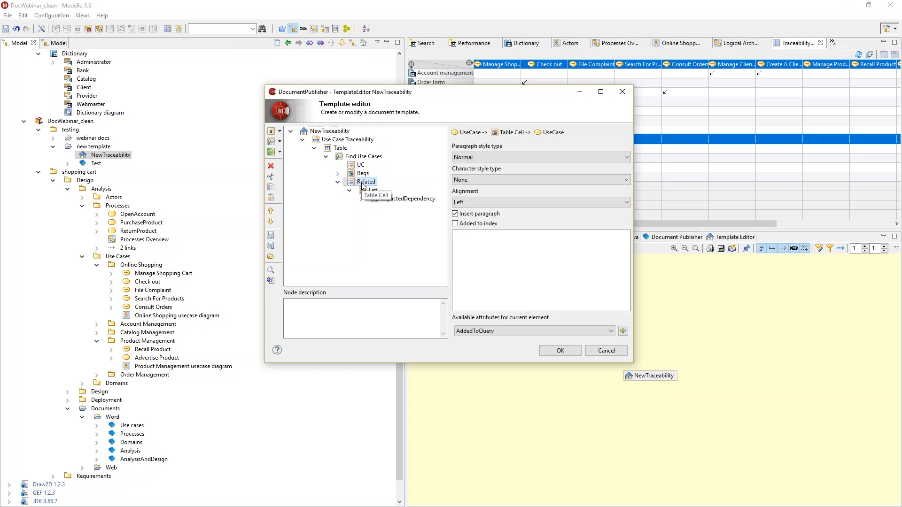
left_click(487, 181)
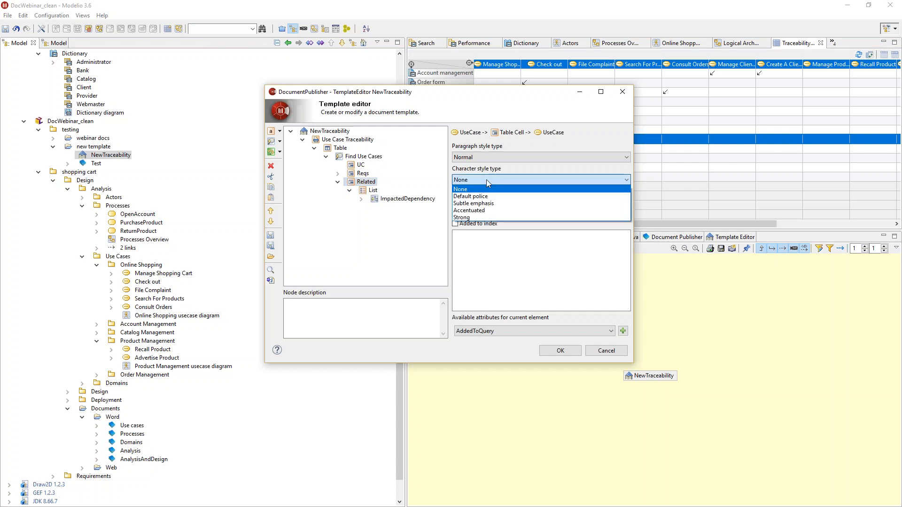
left_click(487, 179)
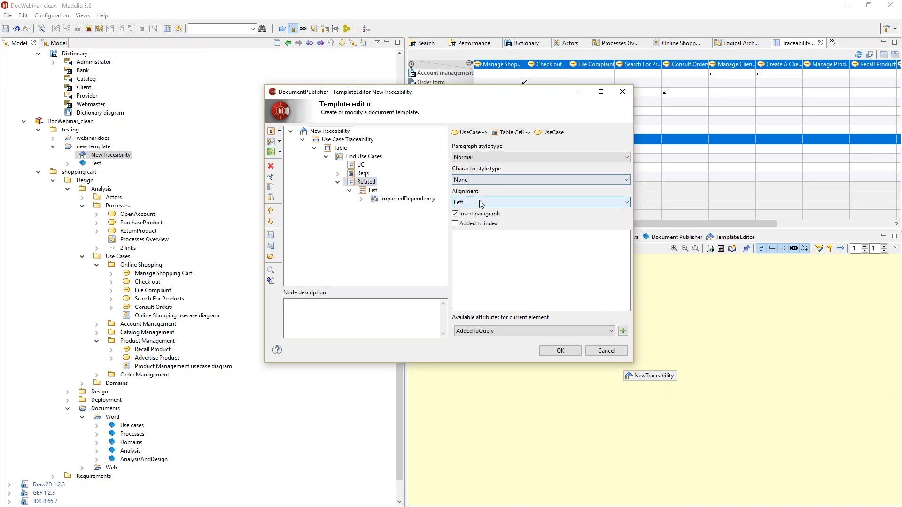
left_click(485, 158)
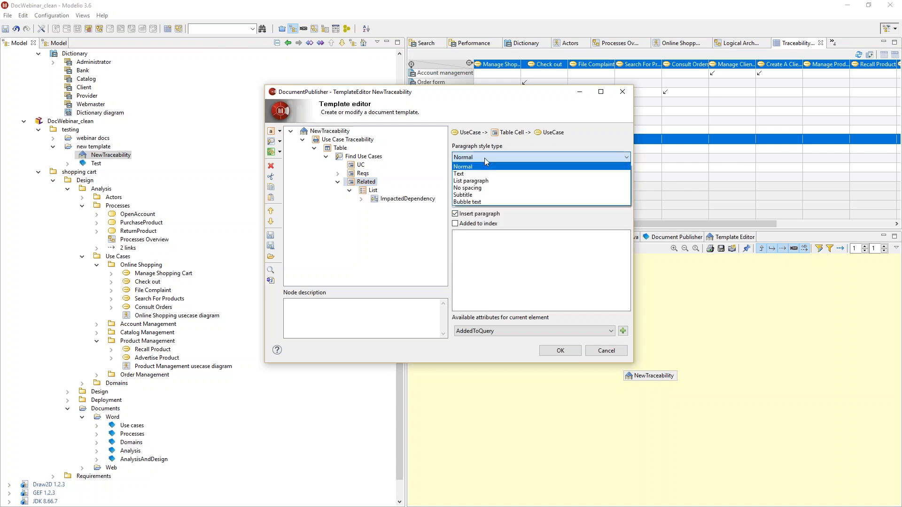
left_click(408, 228)
Save the modified template and generate it again into NewTraceability.jar.
left_click(270, 240)
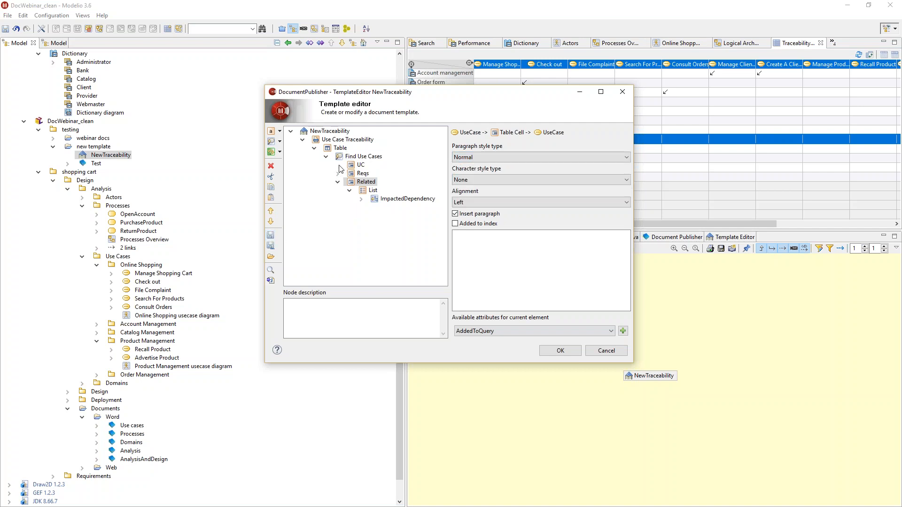
left_click(271, 280)
left_click(624, 337)
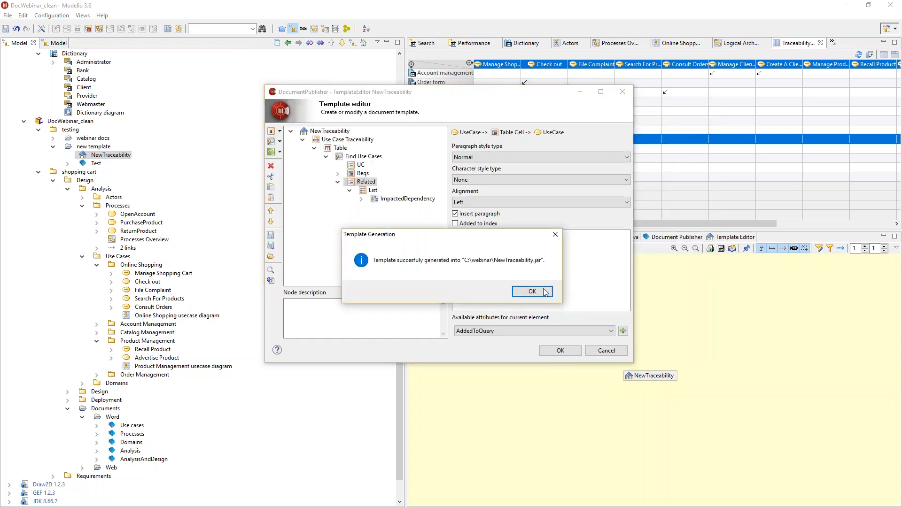
left_click(545, 292)
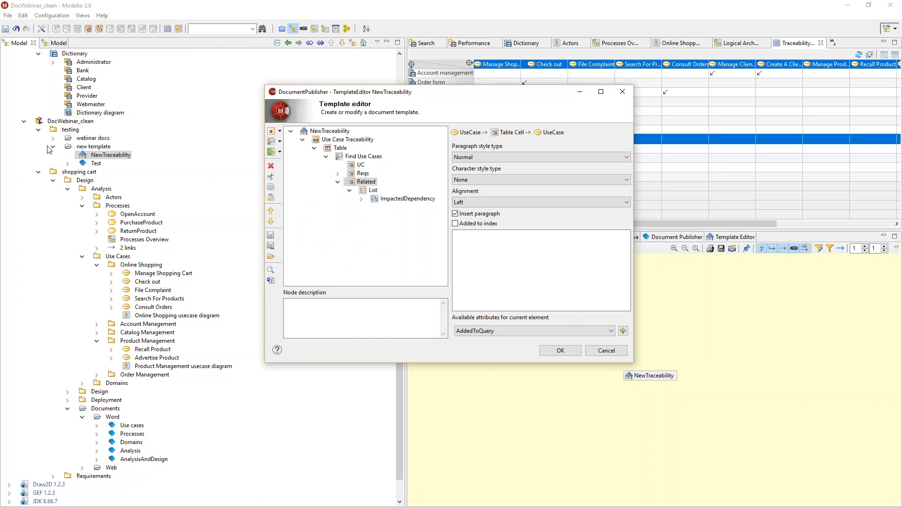
Regenerate the Test document with the updated template and review its Use Case Traceability table in Word.
left_click(95, 162)
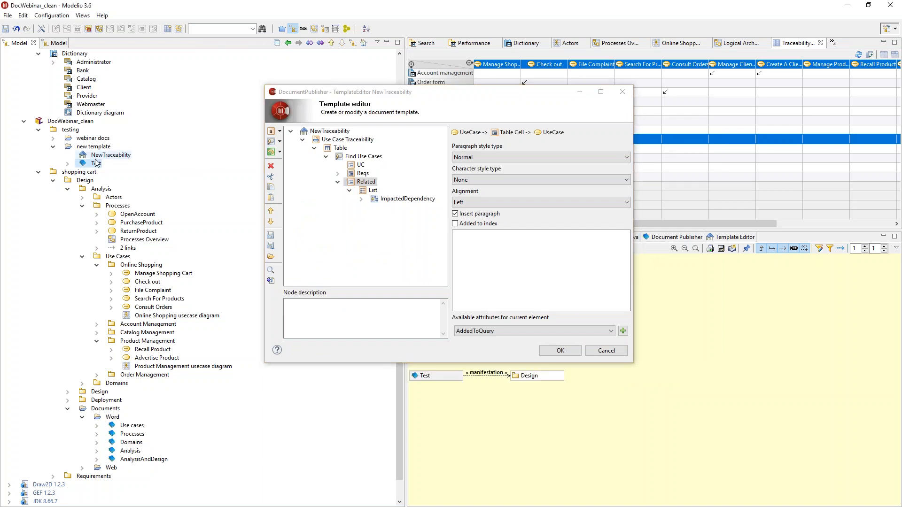
left_click(683, 237)
left_click(830, 237)
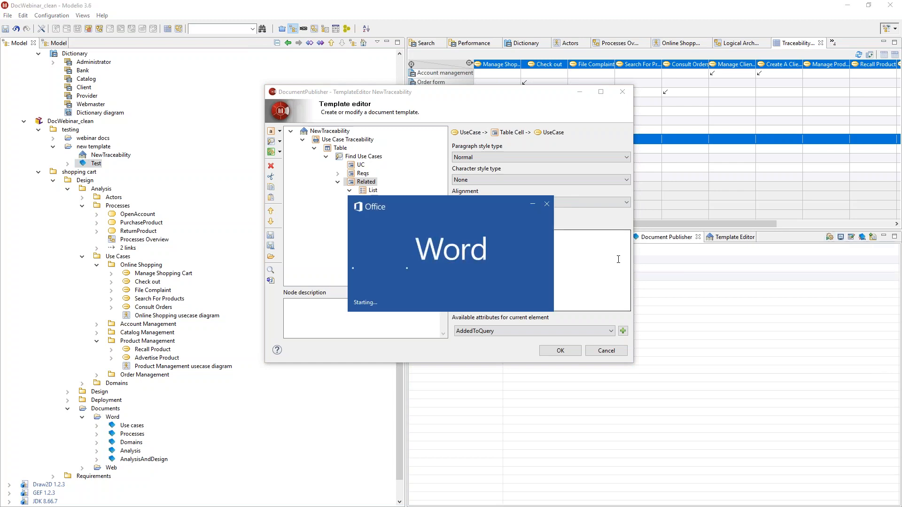
scroll(509, 293, "down", 10)
scroll(508, 294, "down", 3)
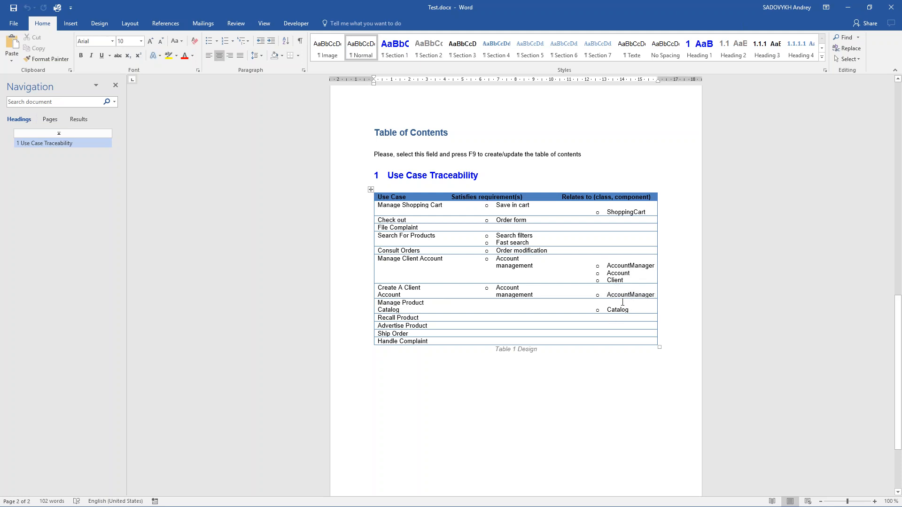
Switch back to Modelio and accept the NewTraceability template's settings to close its editor.
left_click(463, 150)
key("alt+Tab")
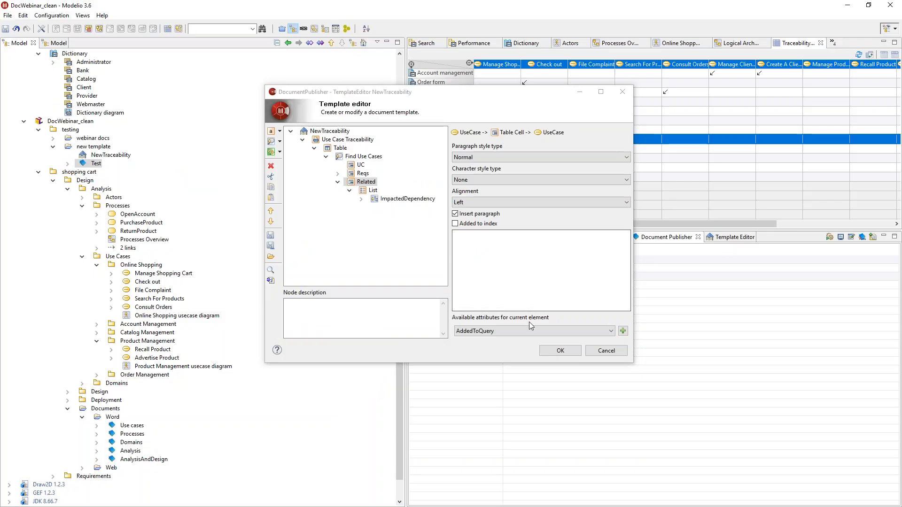
left_click(559, 351)
Associate webinar_style.docx from the logo folder as the NewTraceability template's OPENXML stylesheet, and save the project.
right_click(123, 158)
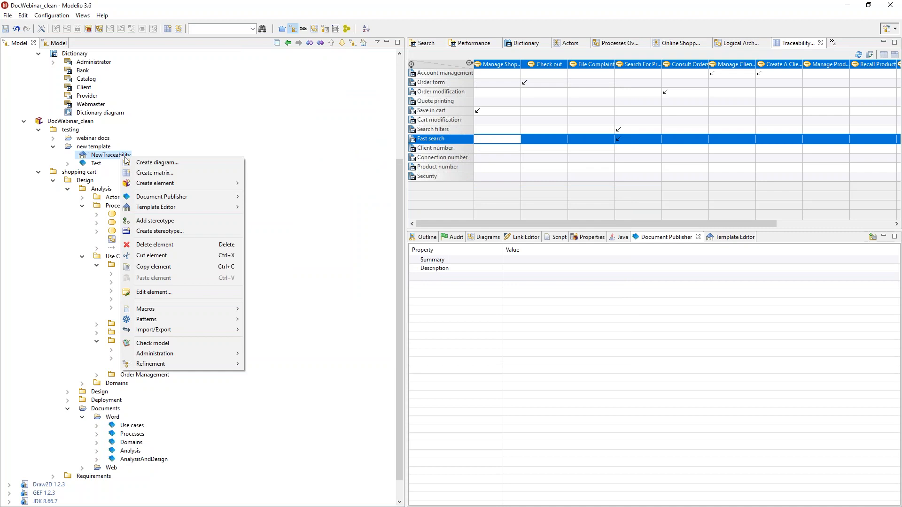
left_click(94, 166)
left_click(99, 157)
right_click(99, 157)
mouse_move(153, 212)
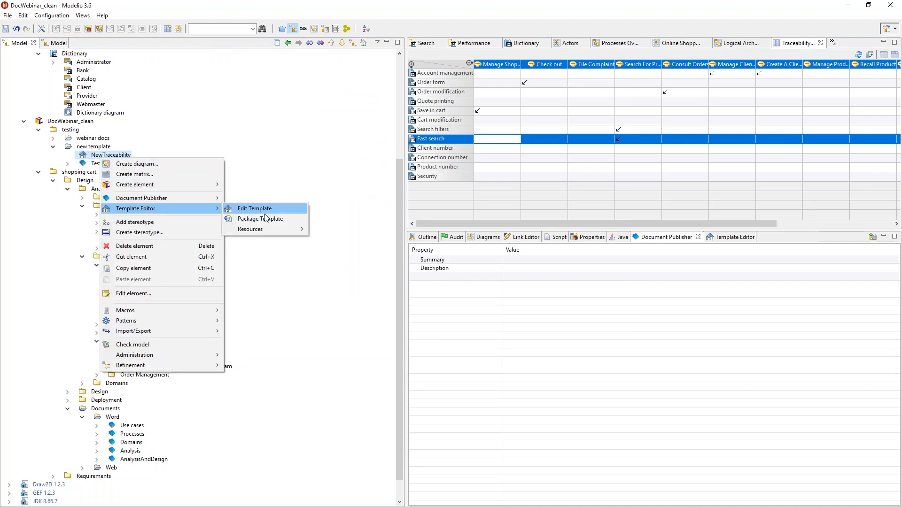
mouse_move(274, 235)
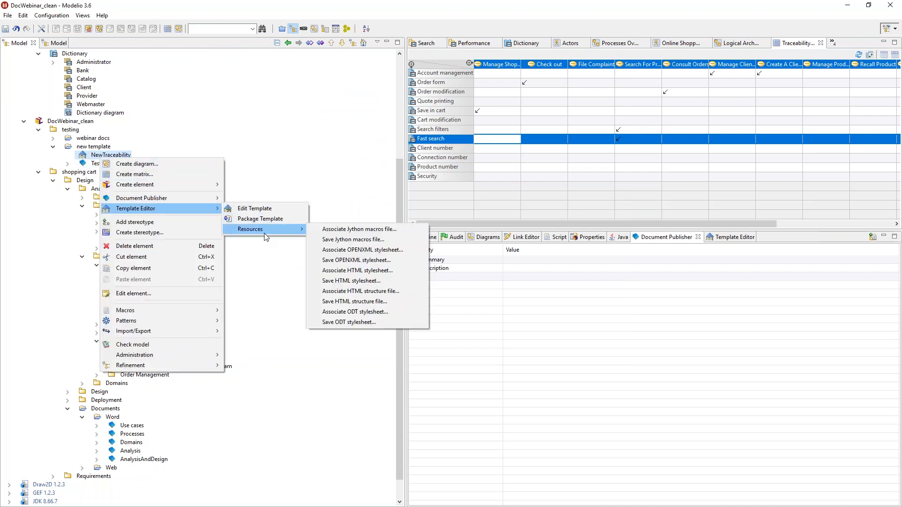
left_click(362, 250)
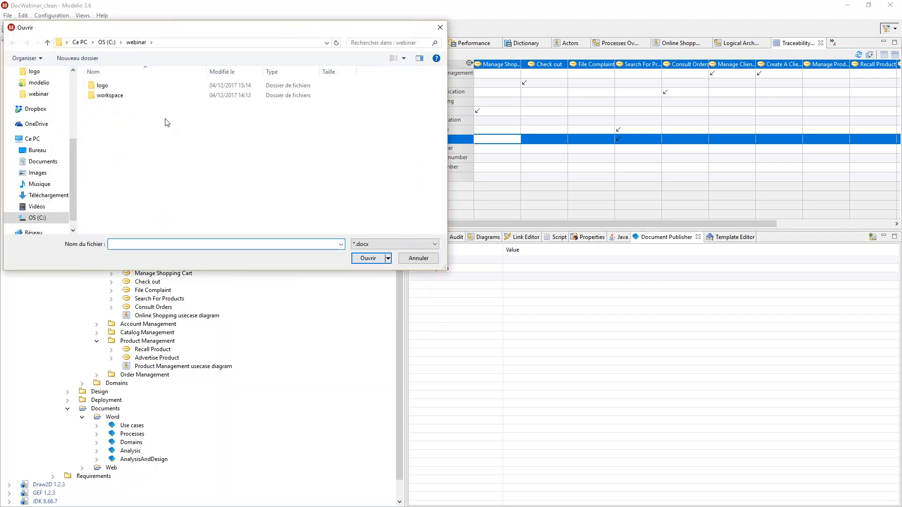
double_click(91, 85)
left_click(120, 95)
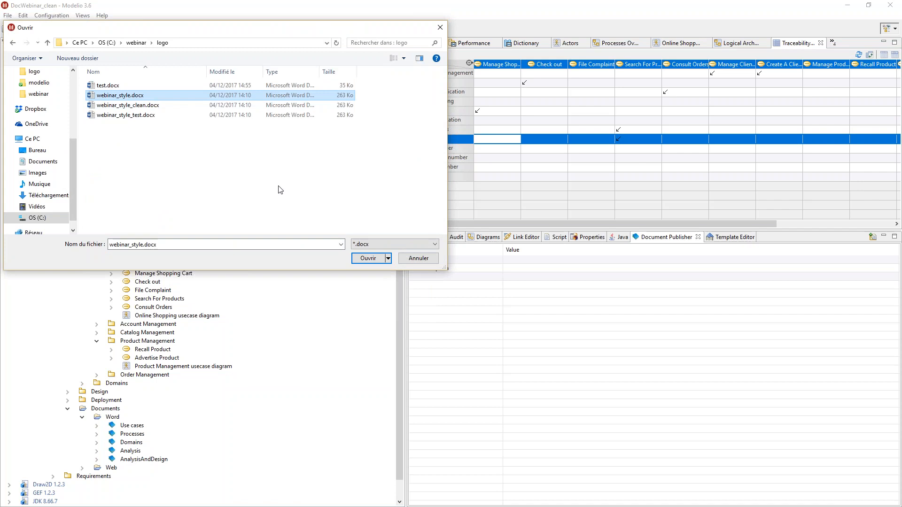
left_click(363, 263)
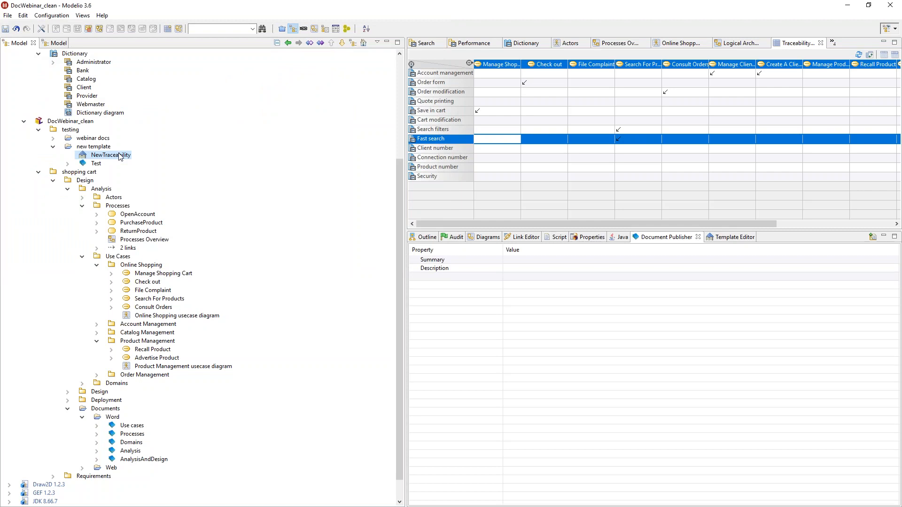
left_click(6, 29)
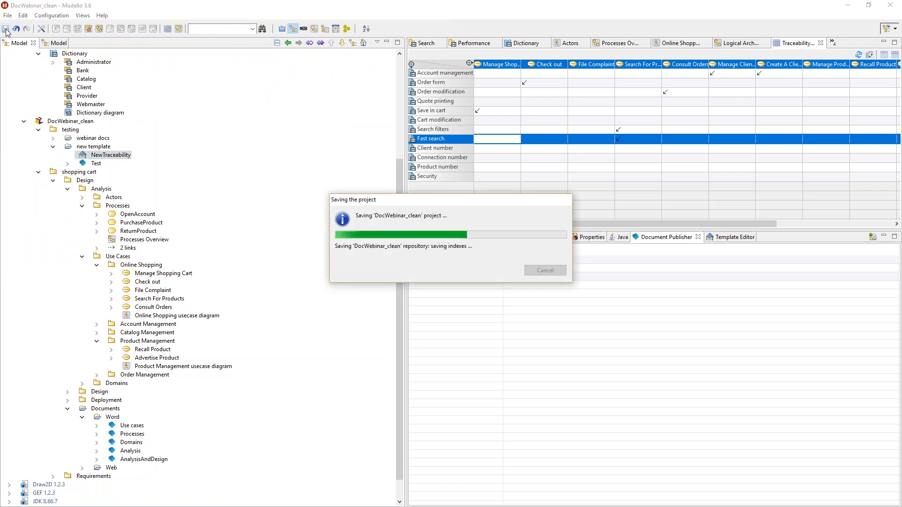
Start creating a document in the new template package, using MS Word (*.docx) format and the NewTraceability template.
left_click(106, 149)
left_click(102, 154)
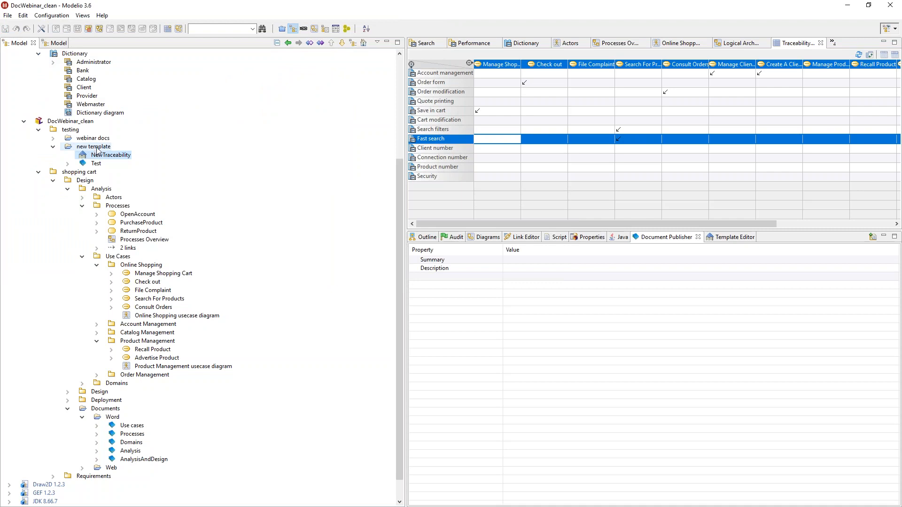
right_click(106, 147)
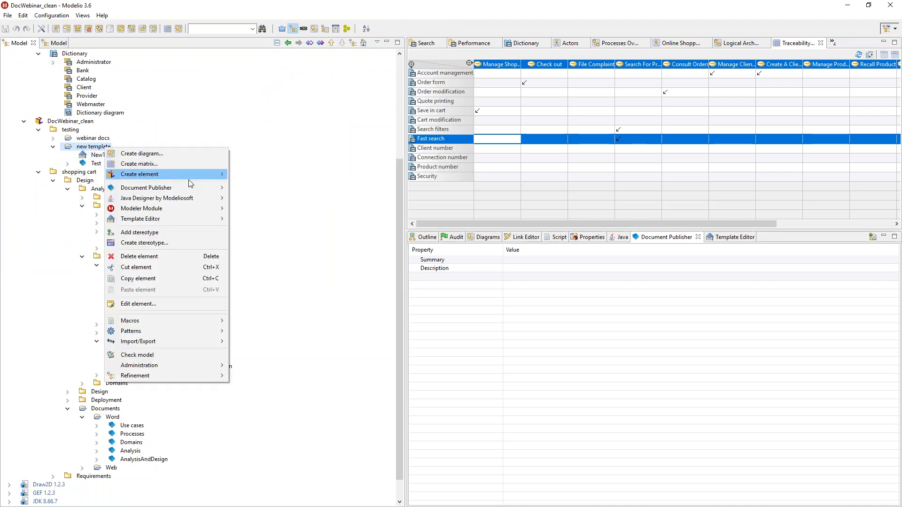
mouse_move(188, 186)
left_click(246, 189)
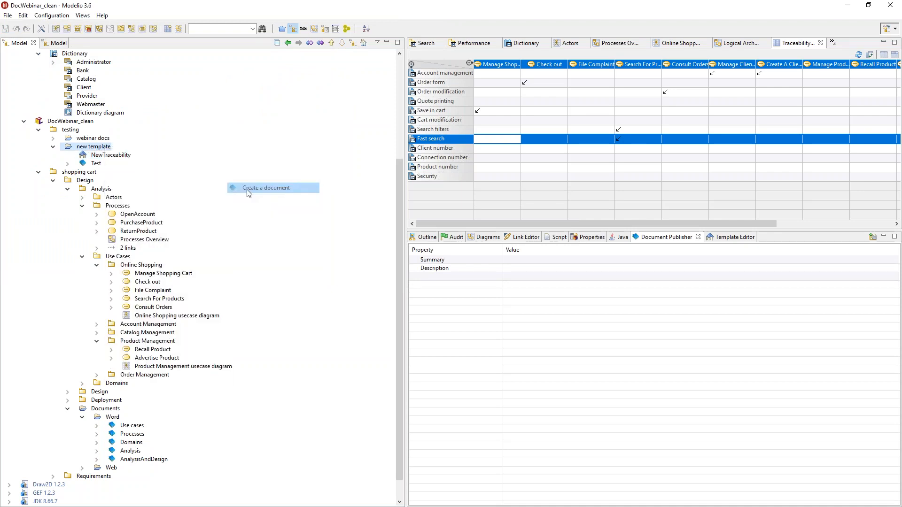
left_click(395, 179)
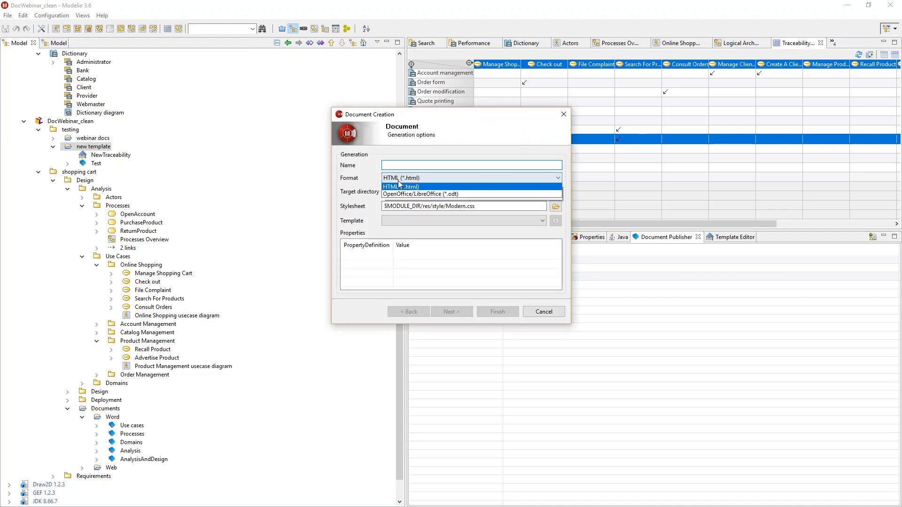
left_click(396, 187)
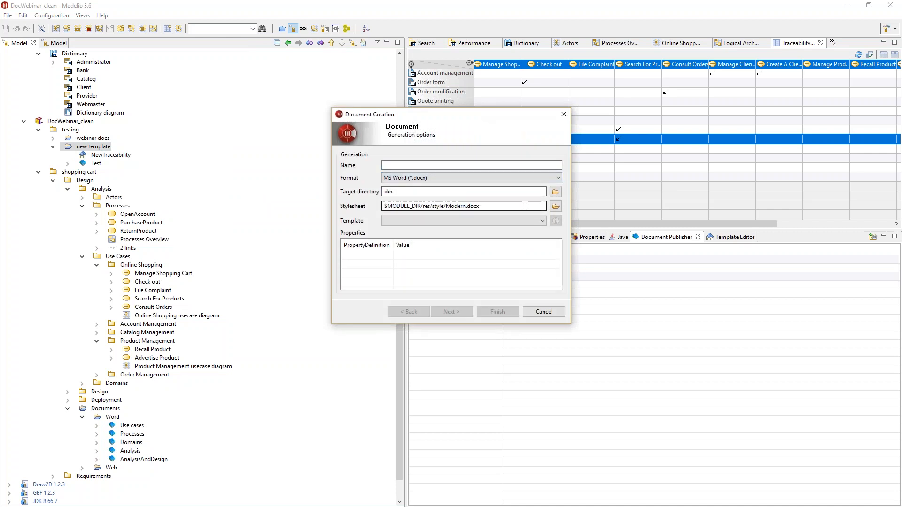
left_click(542, 221)
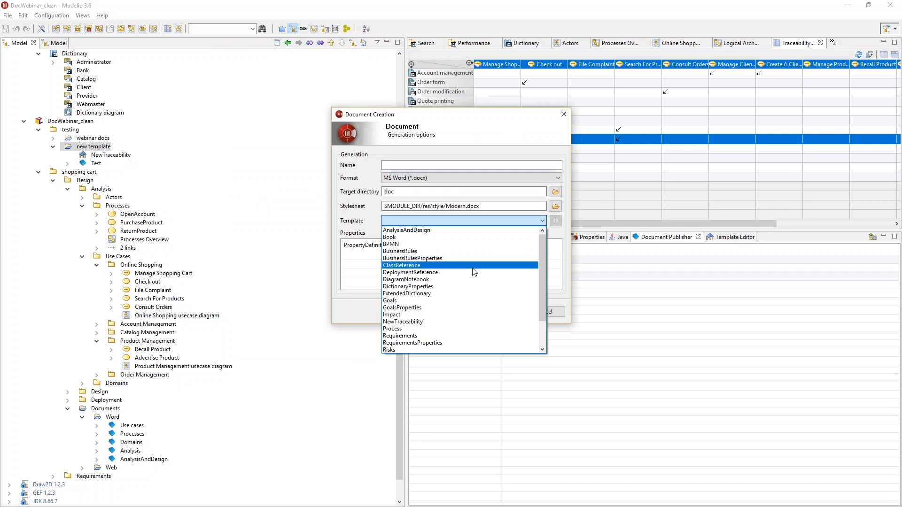
scroll(474, 272, "down", 3)
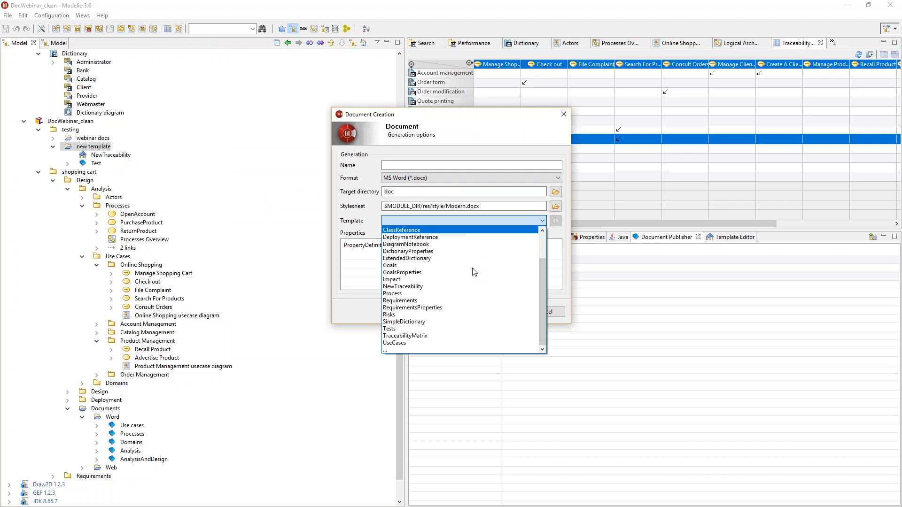
left_click(424, 286)
Name the document AnotherDoc and set its Title property to Another Traceability Document.
left_click(404, 166)
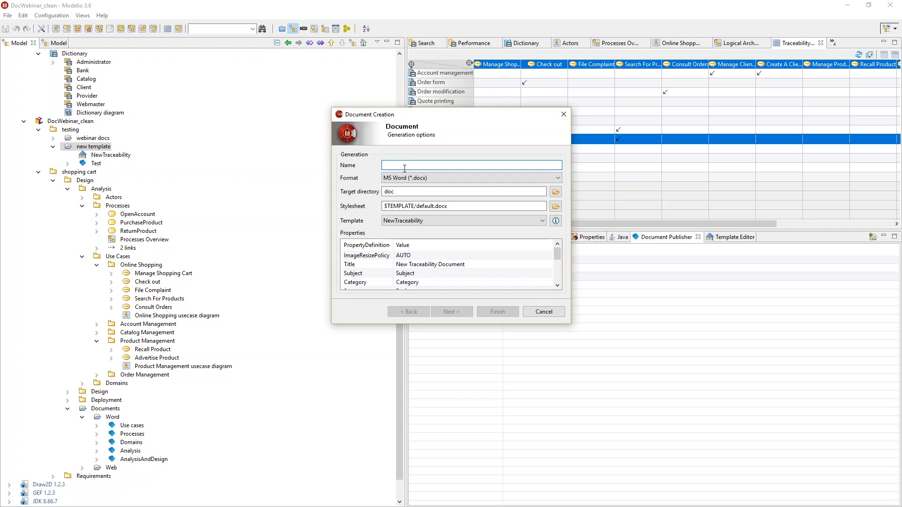
type("Ano")
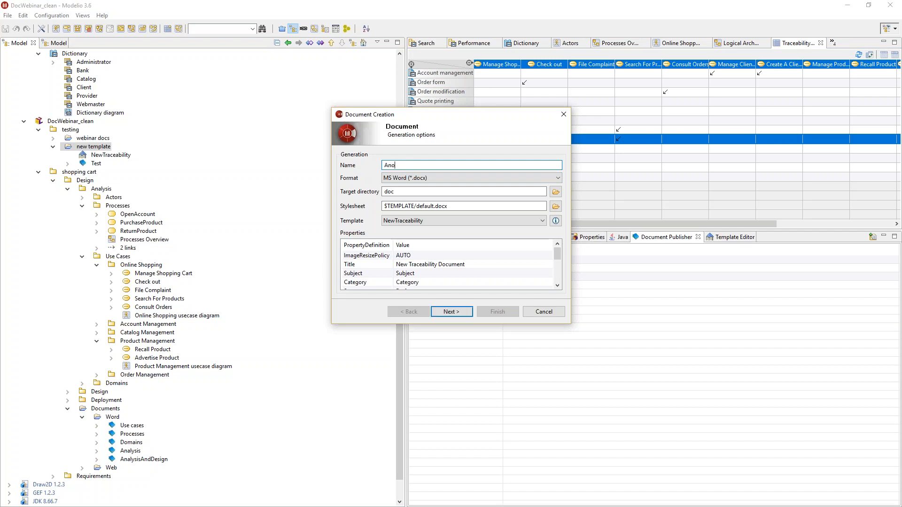
type("therDoc")
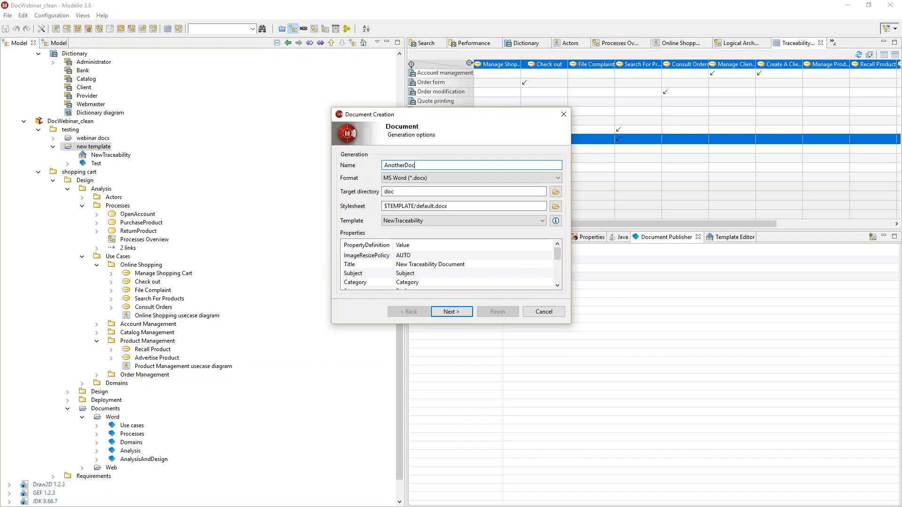
left_click(404, 265)
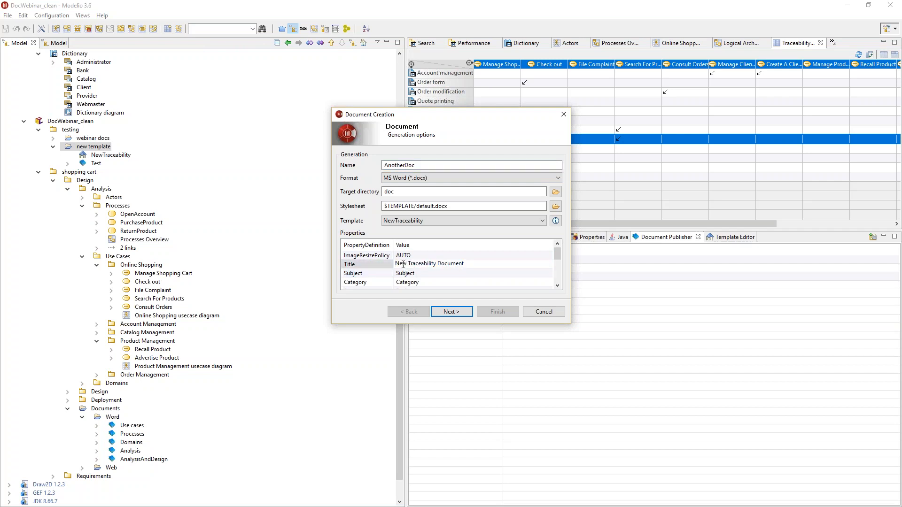
left_click_drag(391, 263, 388, 266)
type("Another")
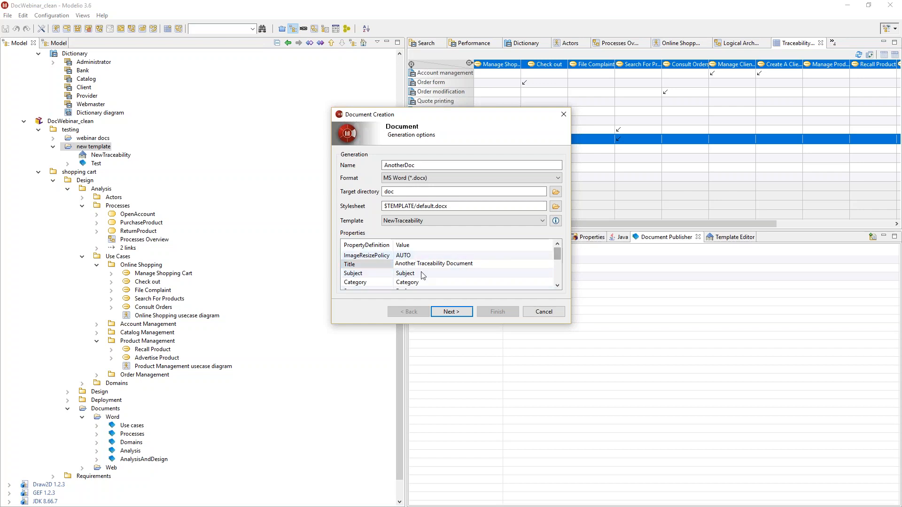
left_click(448, 210)
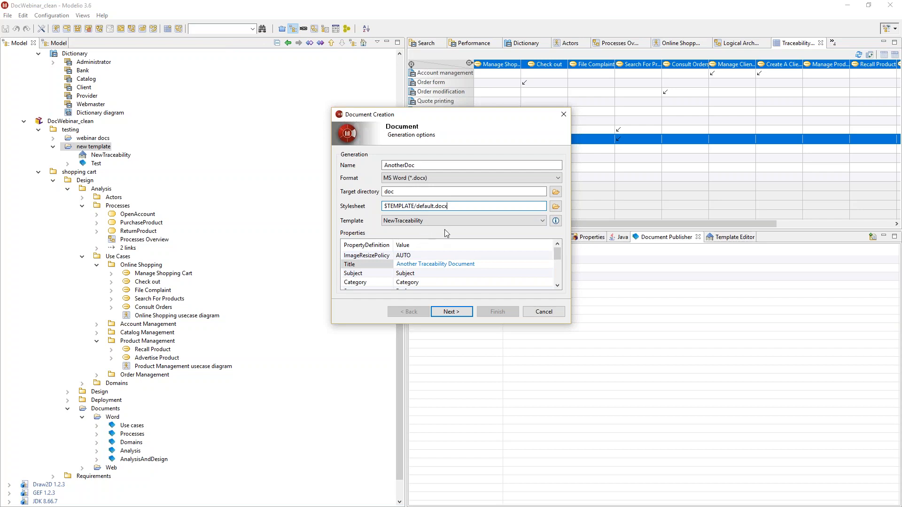
Include the shopping cart package as the document's model element and finish creating the document.
left_click(446, 312)
left_click(447, 313)
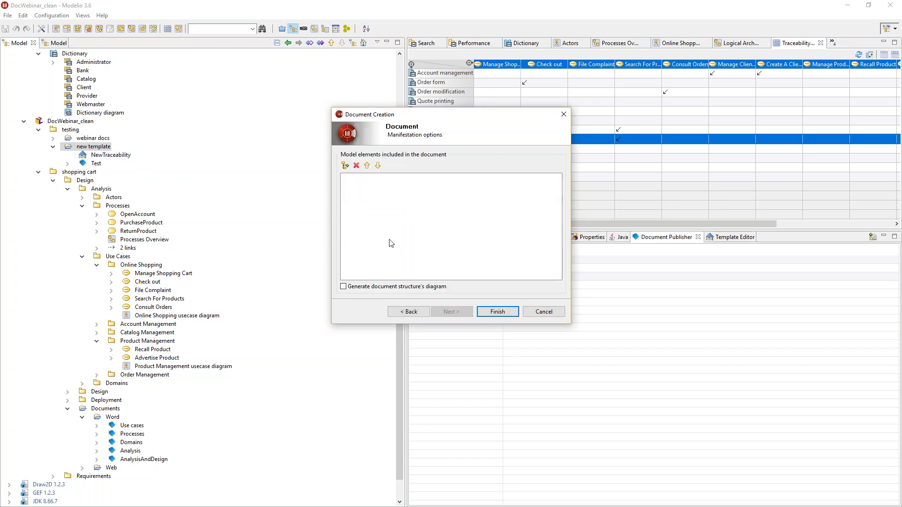
left_click_drag(79, 172, 417, 232)
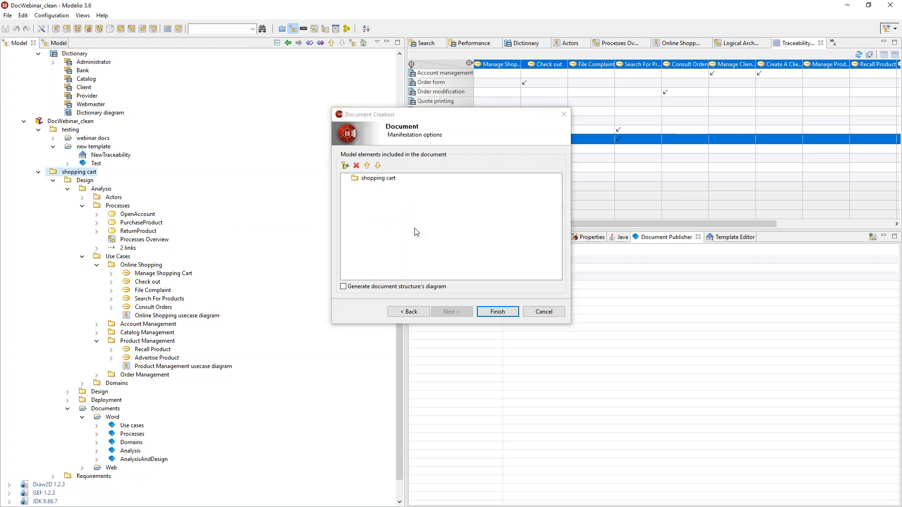
left_click(499, 312)
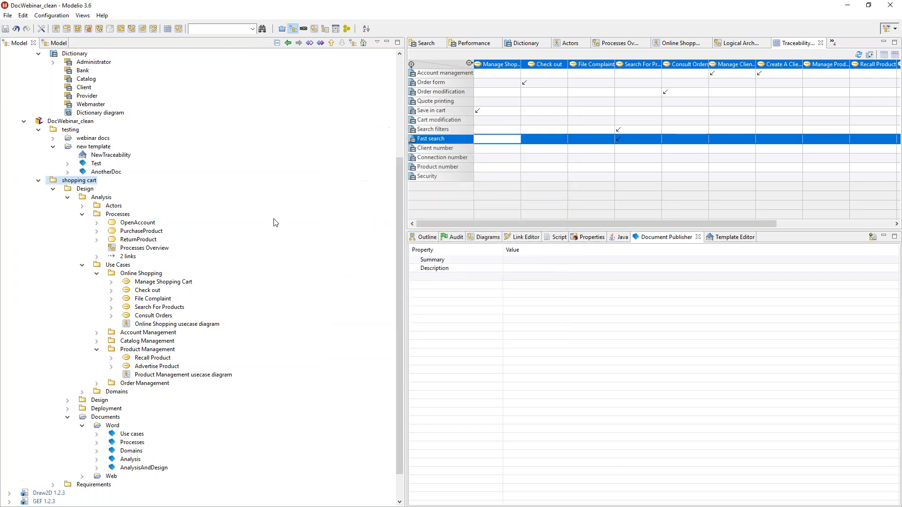
Generate AnotherDoc, review its cover and Use Case Traceability table in Word, and return to Modelio.
left_click(96, 172)
left_click(829, 237)
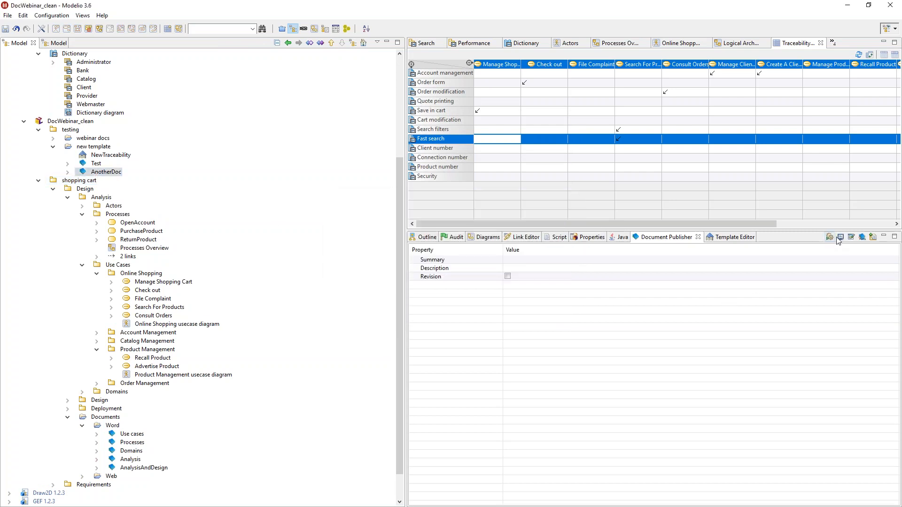
left_click(841, 238)
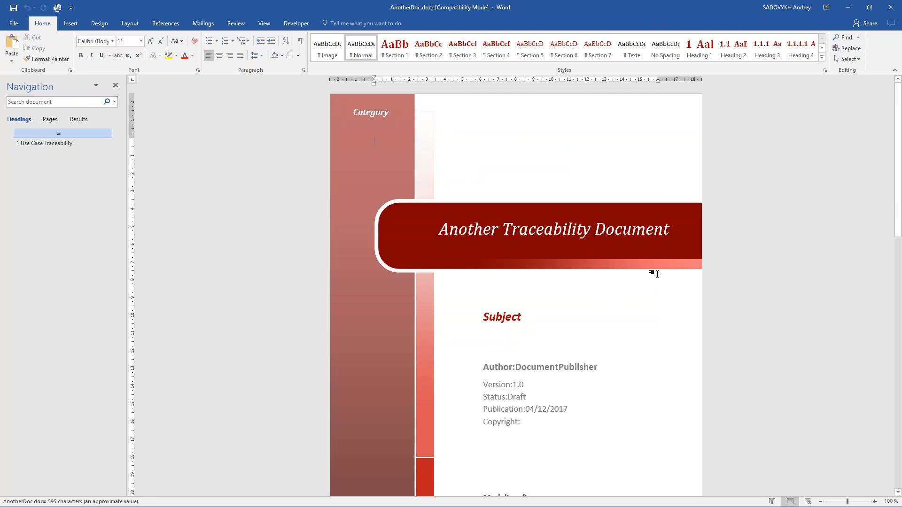
scroll(516, 291, "down", 10)
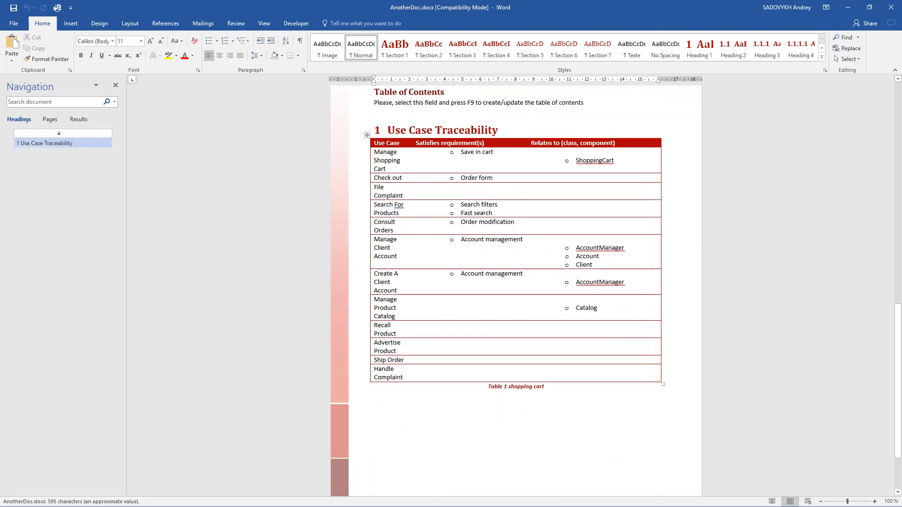
scroll(516, 291, "down", 3)
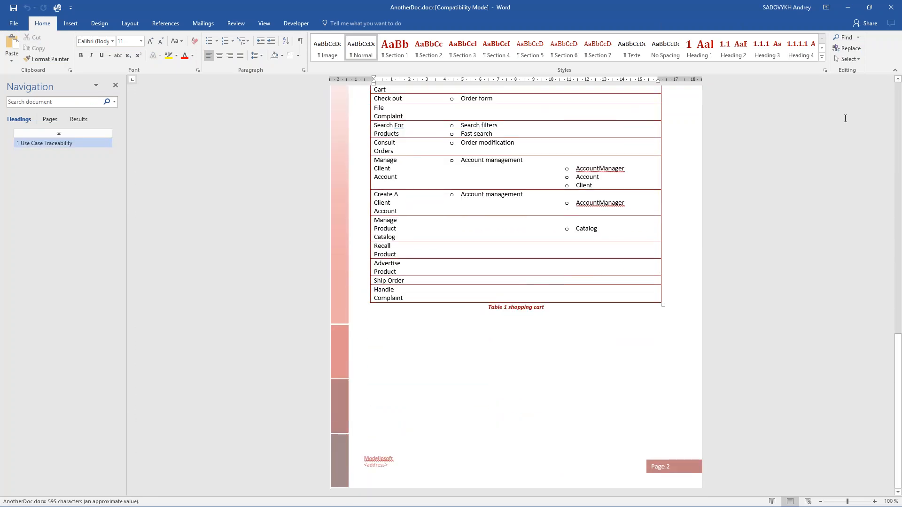
left_click(891, 12)
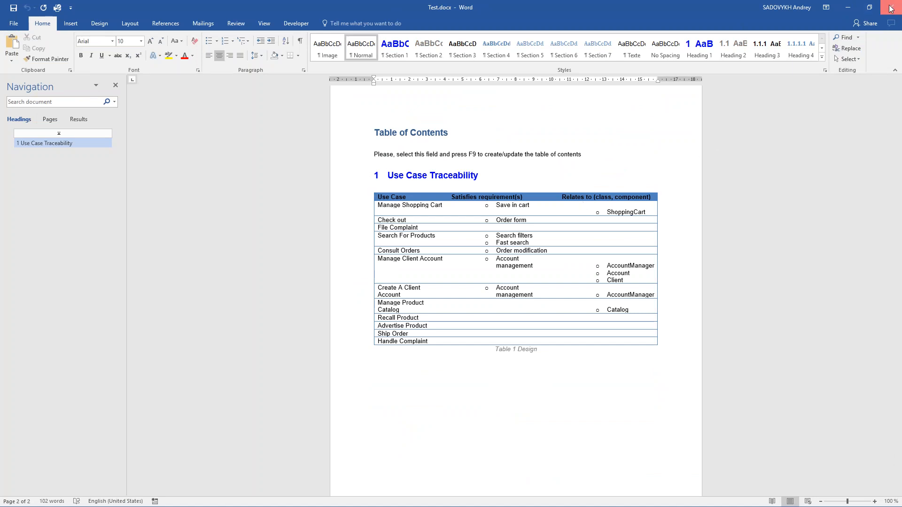
left_click(847, 11)
Associate an OPENXML stylesheet file with the NewTraceability template again.
left_click(117, 156)
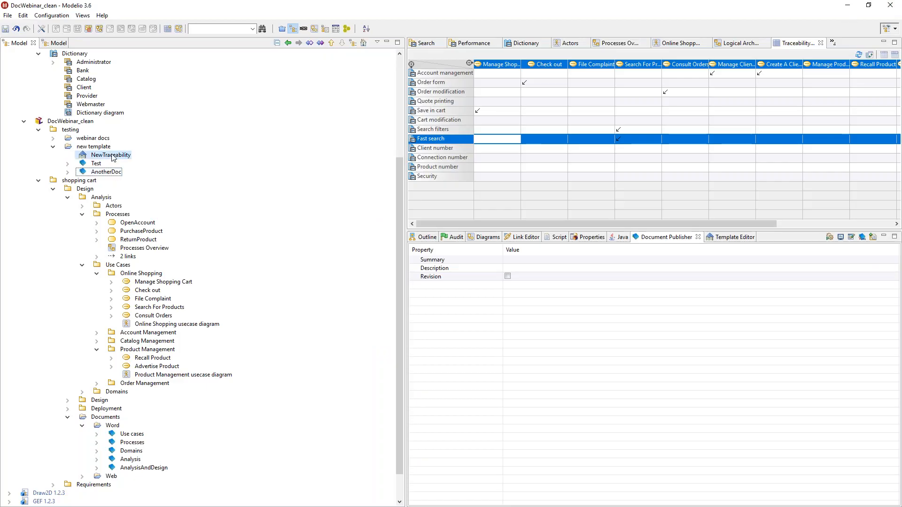
right_click(119, 158)
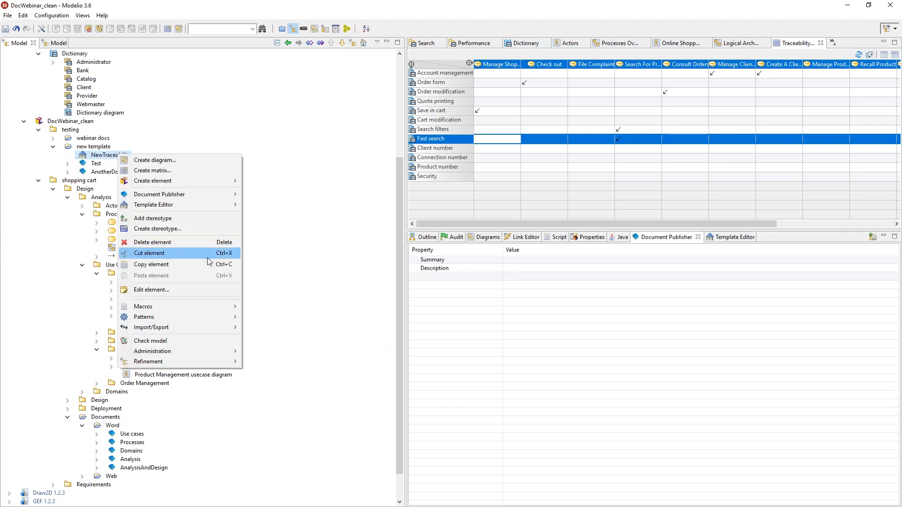
mouse_move(206, 204)
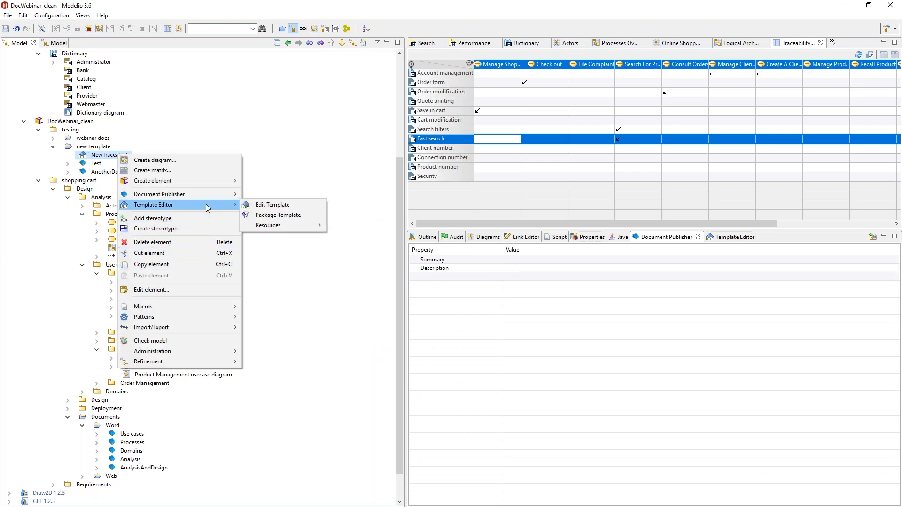
mouse_move(310, 226)
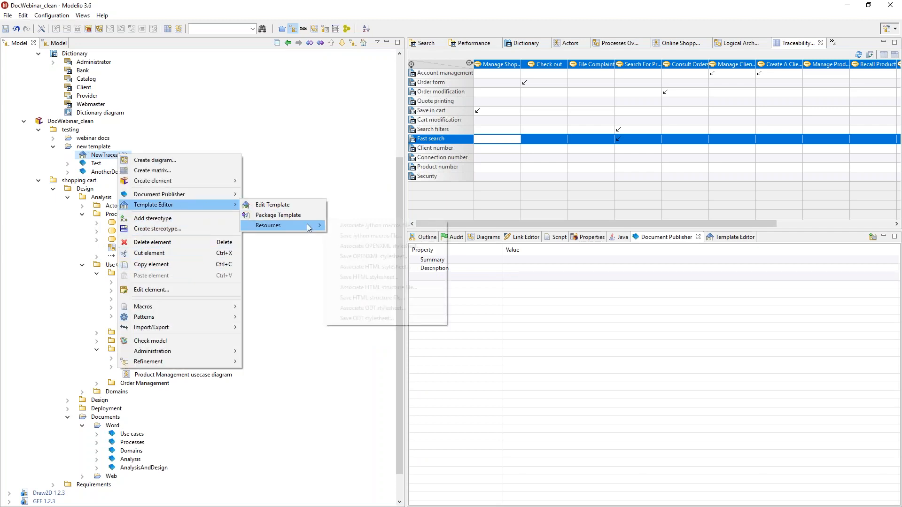
left_click(382, 247)
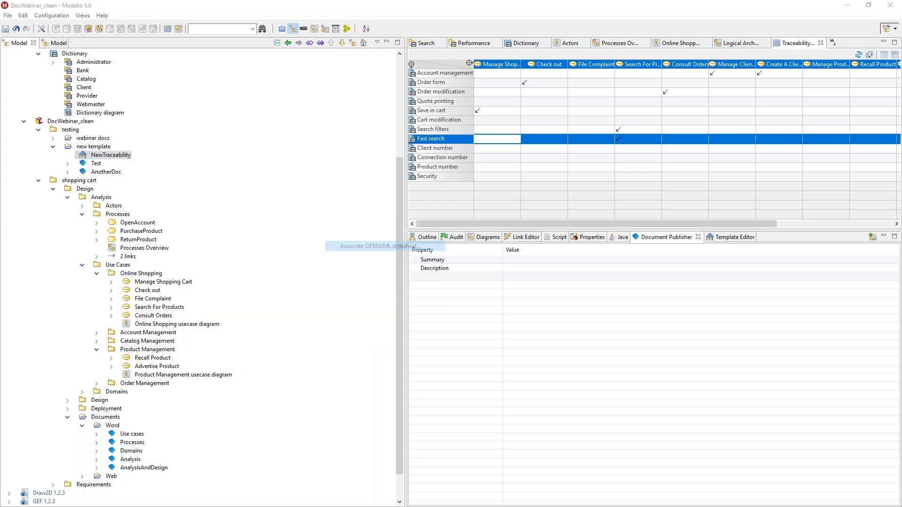
left_click(130, 97)
left_click(358, 258)
Open the NewTraceability template in the template editor, regenerate it into C:\webinar\NewTraceability.jar, and close the editor.
right_click(93, 154)
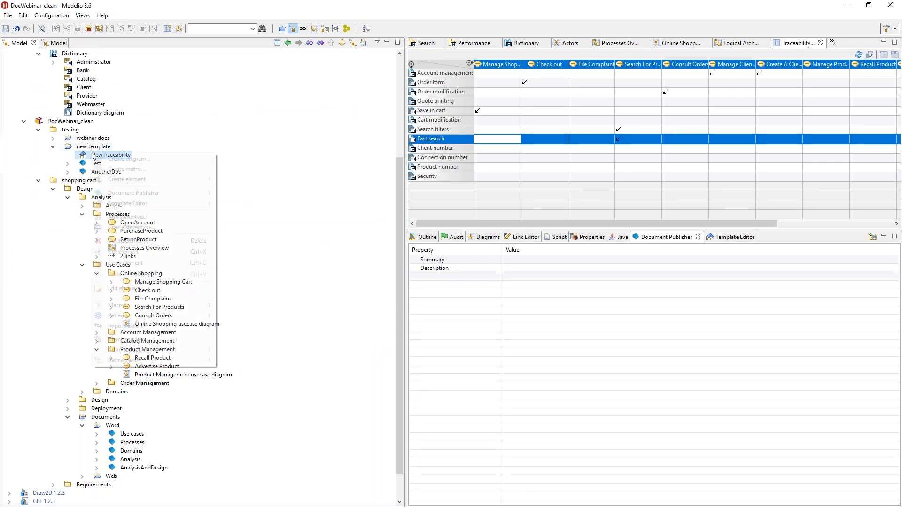
mouse_move(148, 203)
left_click(239, 211)
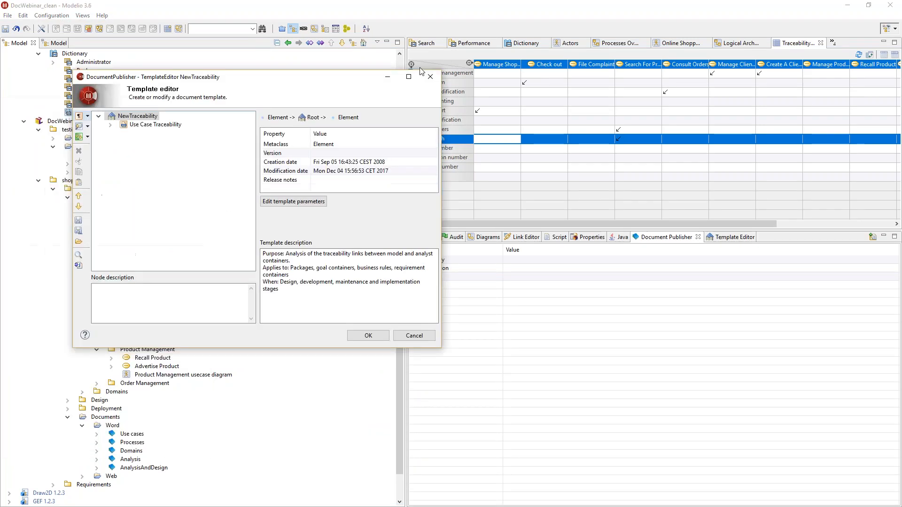
left_click(224, 248)
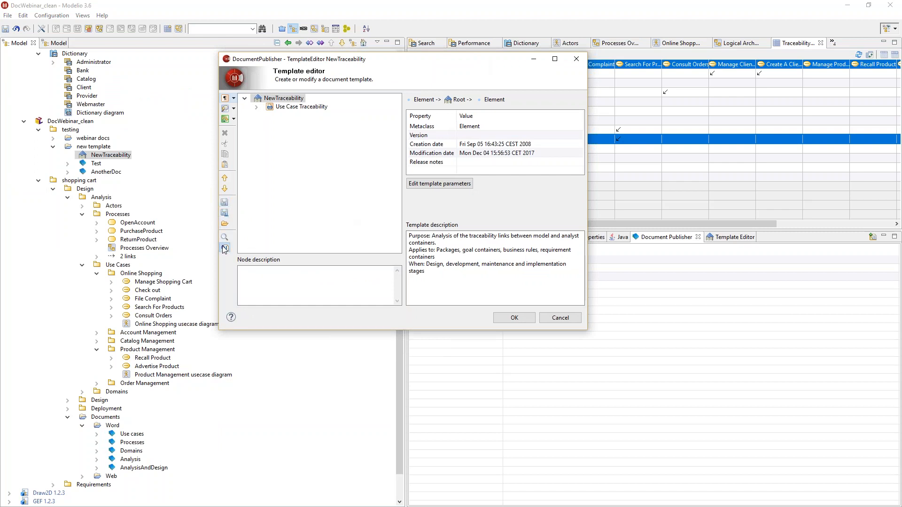
left_click(589, 304)
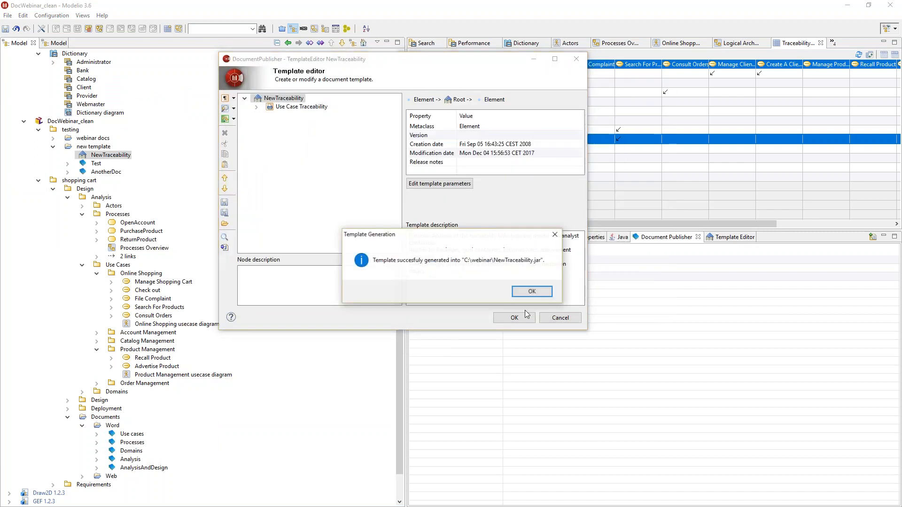
left_click(531, 294)
left_click(515, 318)
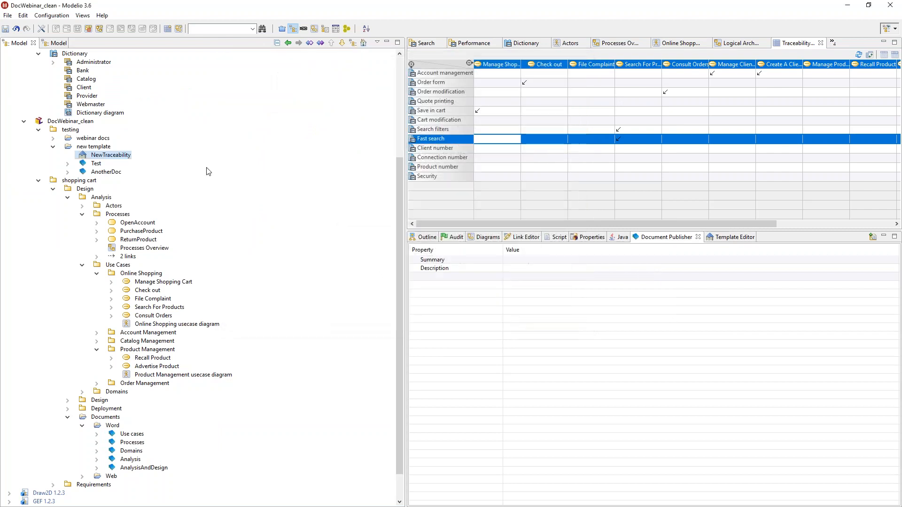
Regenerate AnotherDoc, inspect the related-elements column of its Use Case Traceability table in Word, and close the document.
left_click(104, 173)
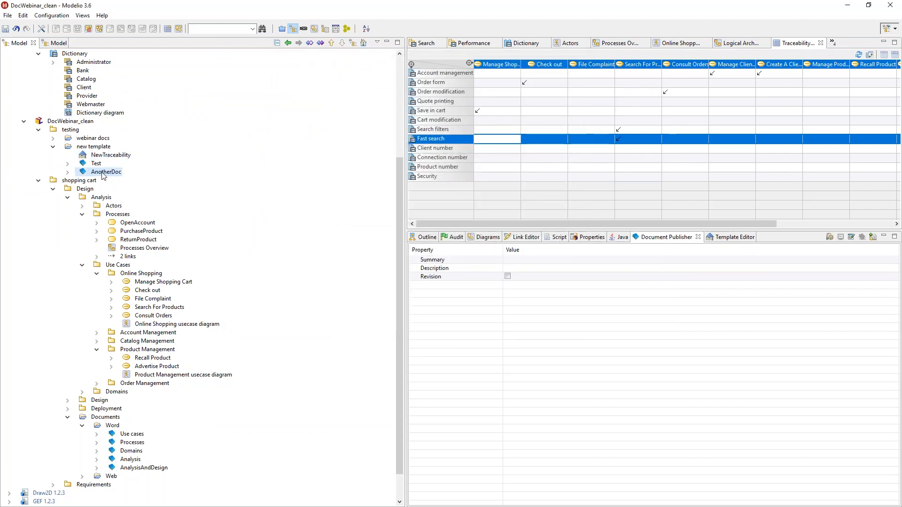
right_click(103, 173)
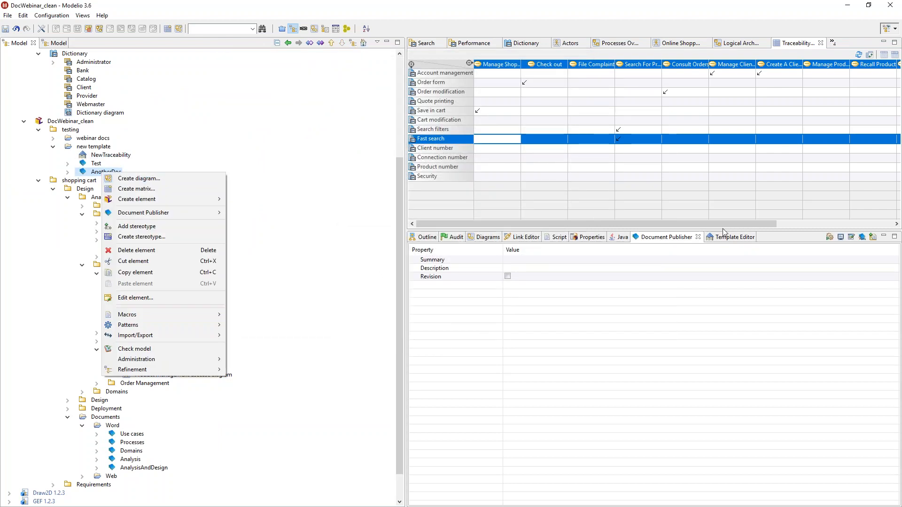
left_click(830, 237)
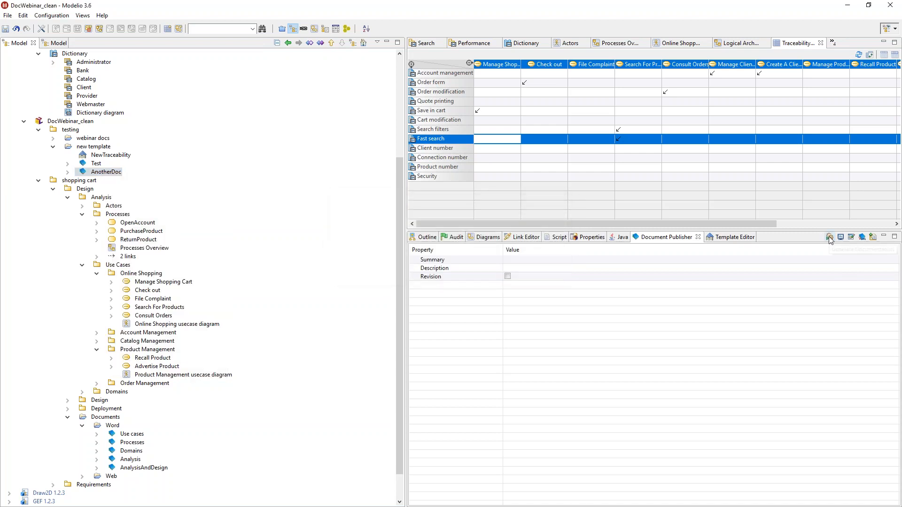
left_click(841, 238)
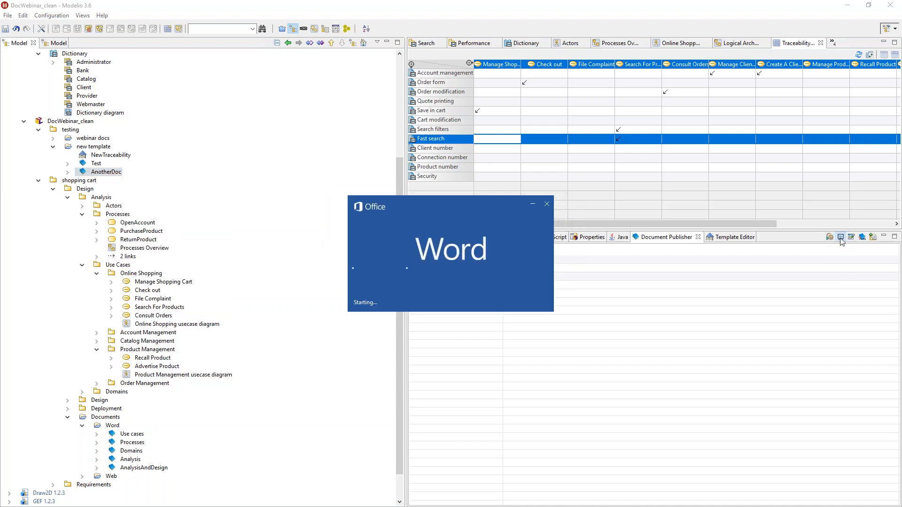
scroll(515, 382, "down", 10)
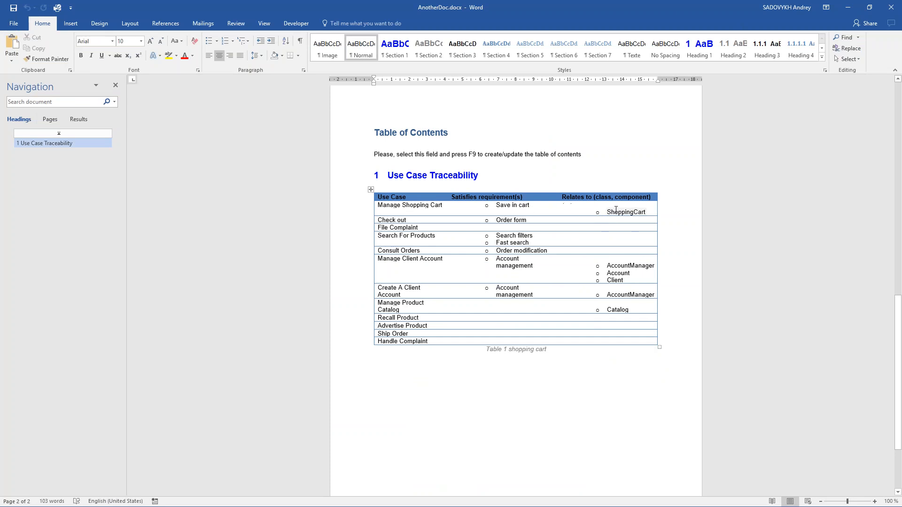
left_click(610, 208)
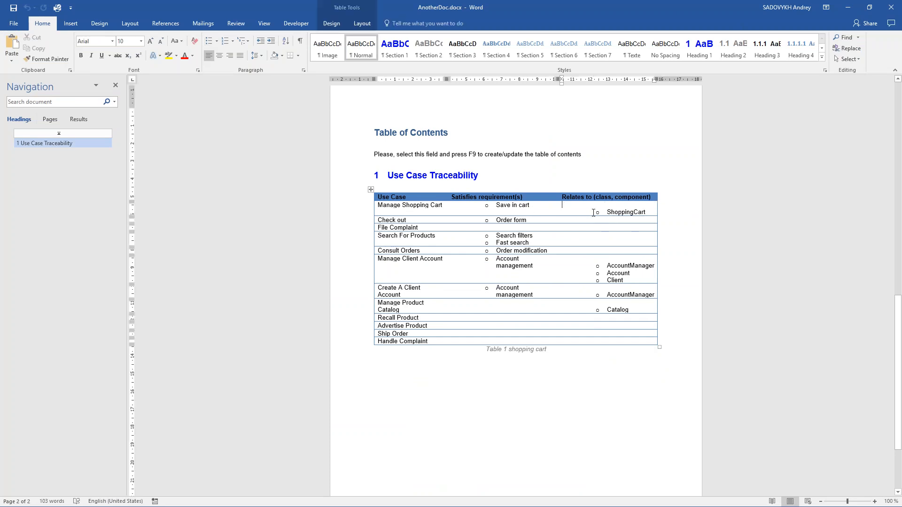
left_click(888, 9)
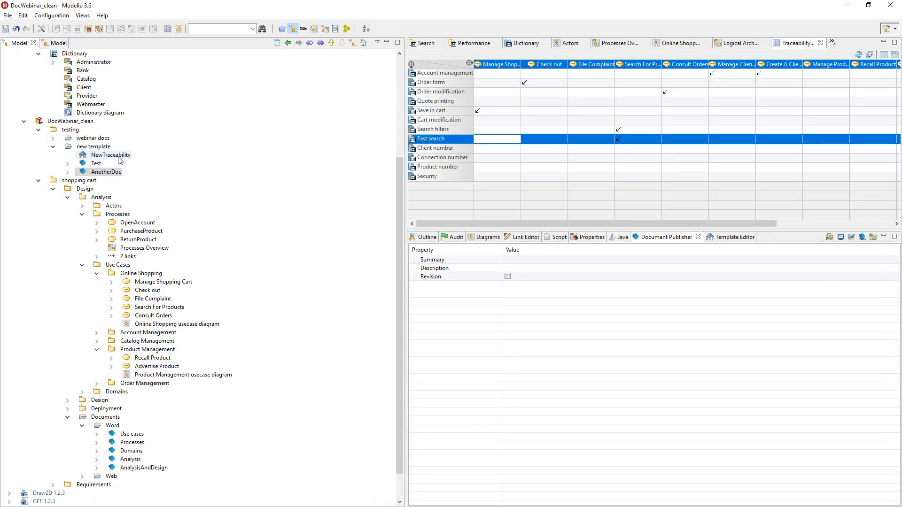
Reopen the NewTraceability template for editing and disable paragraph insertion for the Related table cell under Find Use Cases.
right_click(119, 156)
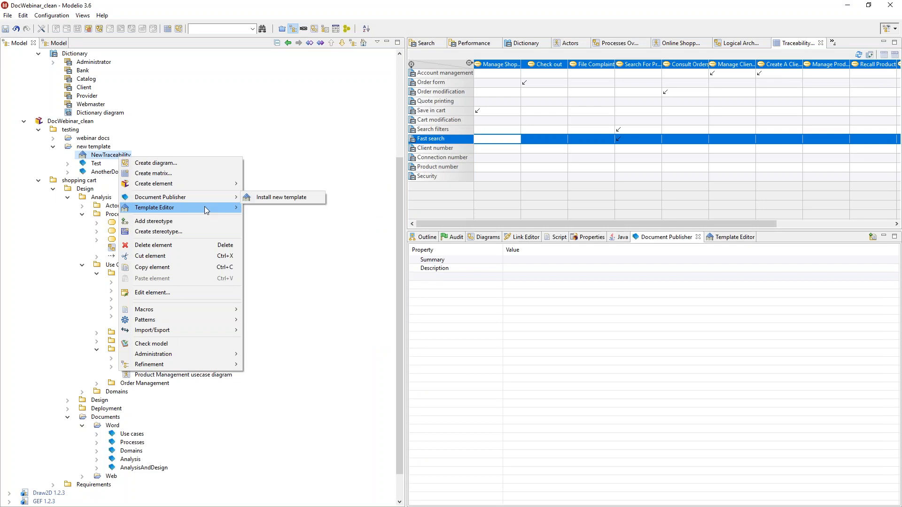
left_click(244, 205)
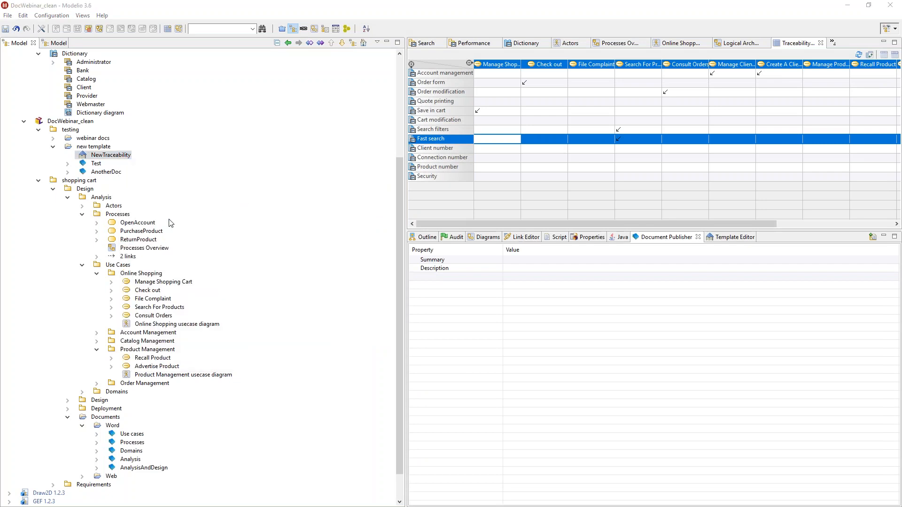
left_click(303, 134)
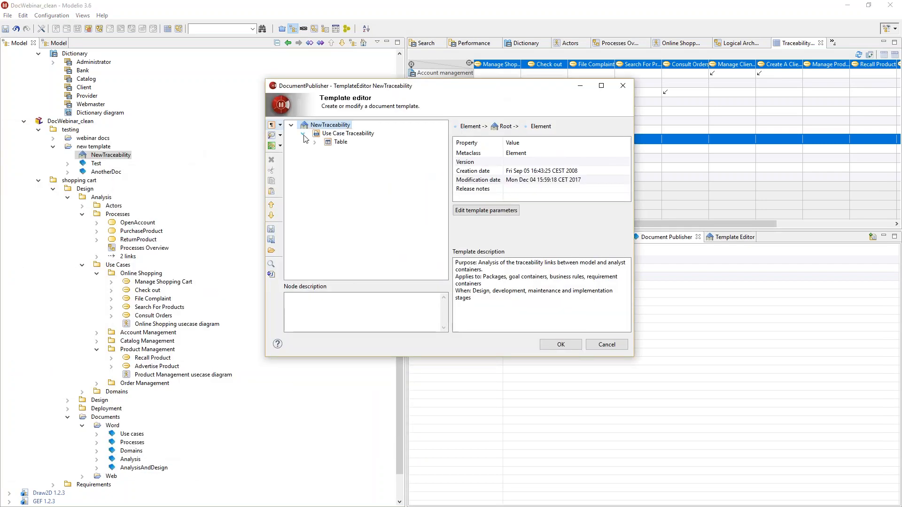
left_click(314, 142)
left_click(326, 150)
left_click(338, 176)
left_click(361, 177)
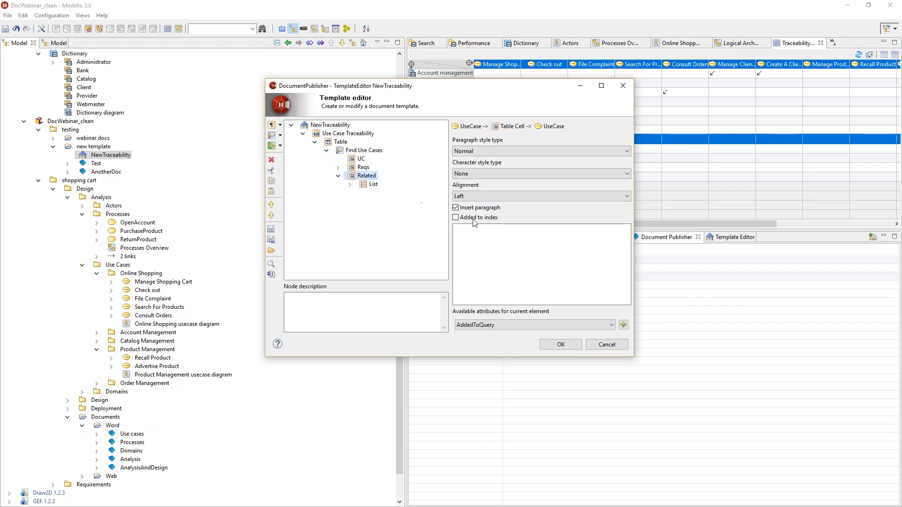
left_click(457, 209)
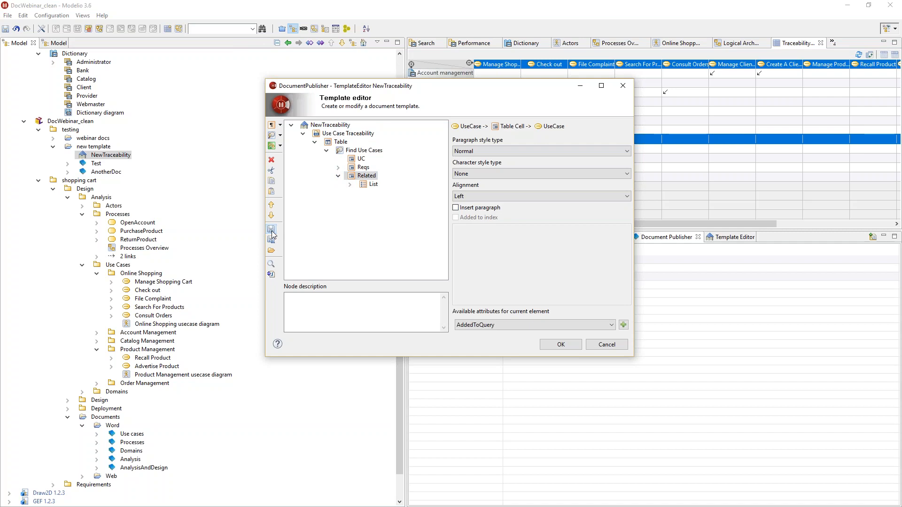
Generate the modified template over NewTraceability.jar in the webinar folder and accept the template changes.
left_click(271, 275)
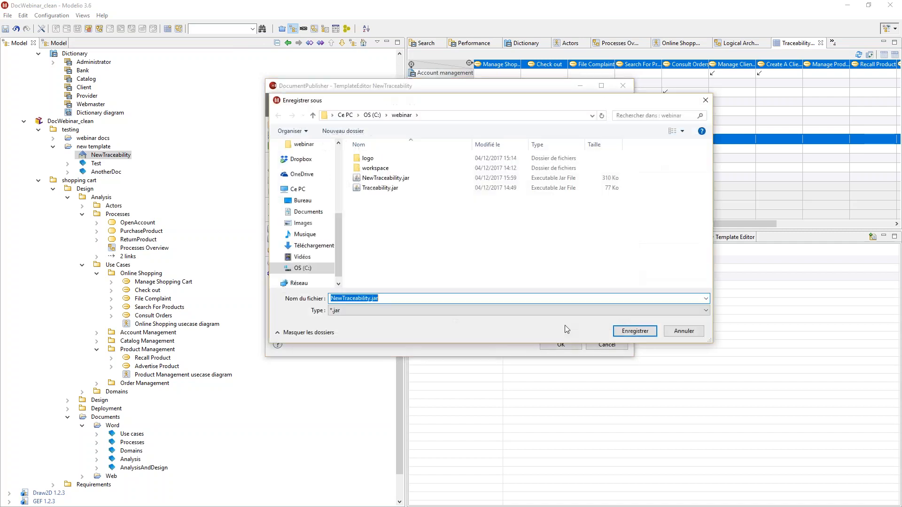
left_click(635, 331)
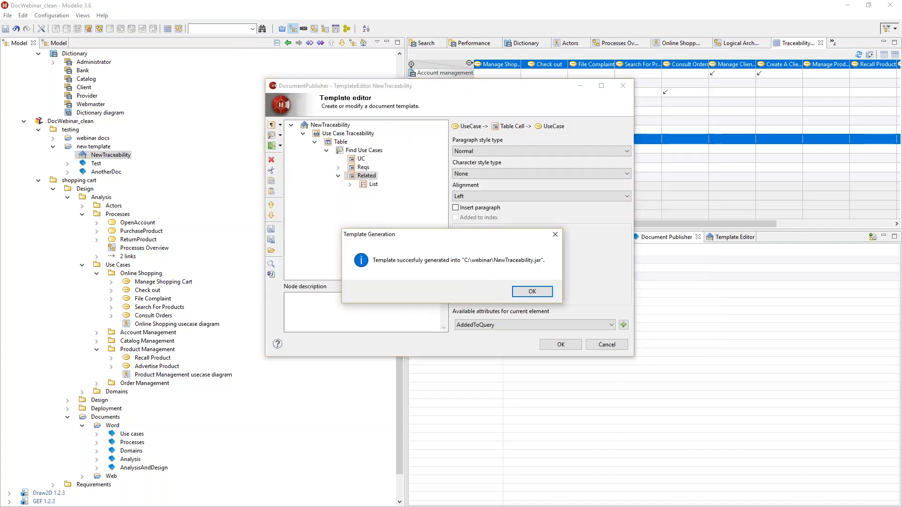
left_click(532, 291)
left_click(562, 344)
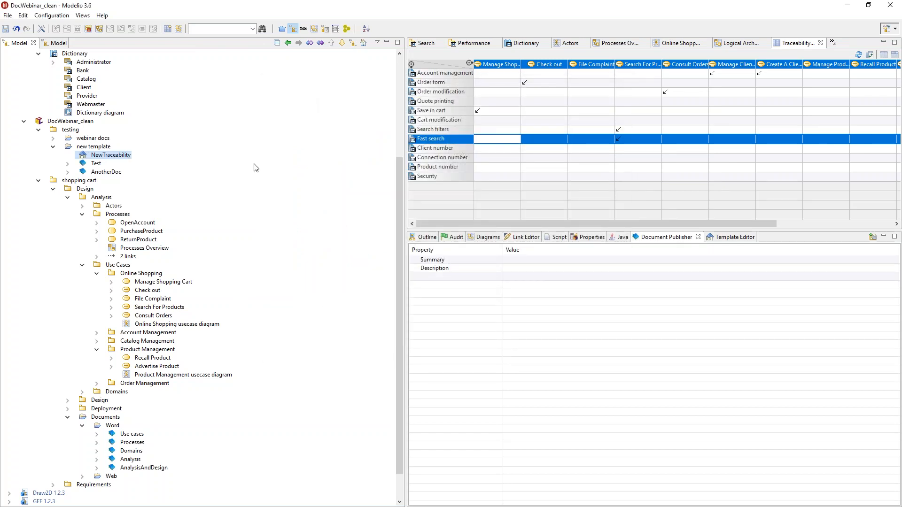
View the NewTraceability template's root properties in the template editor and leave without making changes.
left_click(94, 146)
left_click(96, 154)
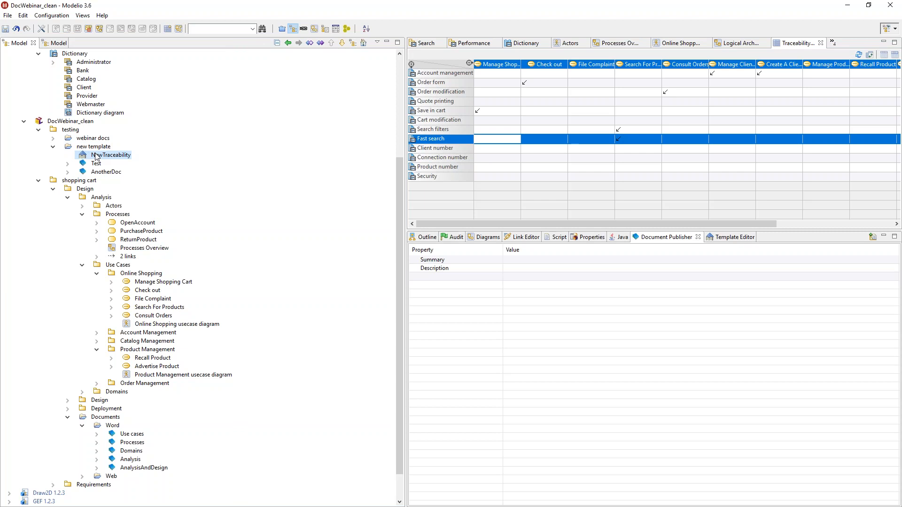
right_click(96, 156)
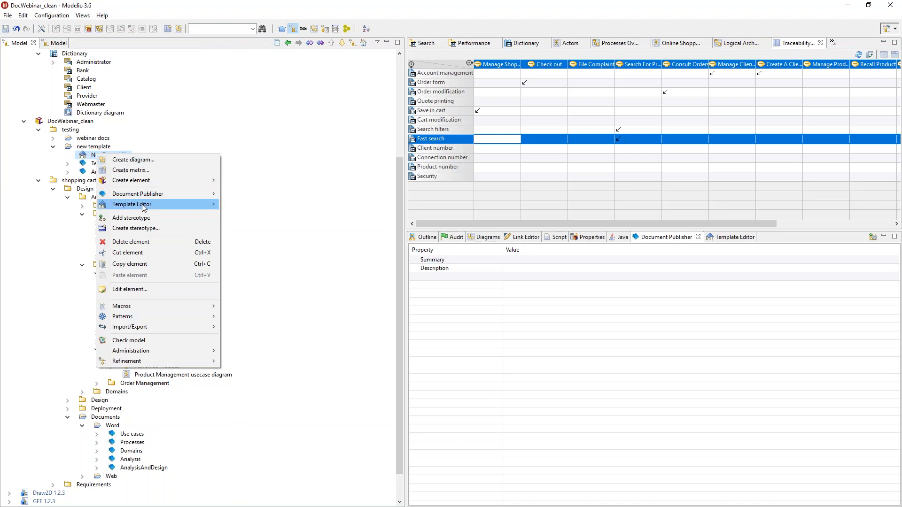
mouse_move(141, 205)
left_click(224, 204)
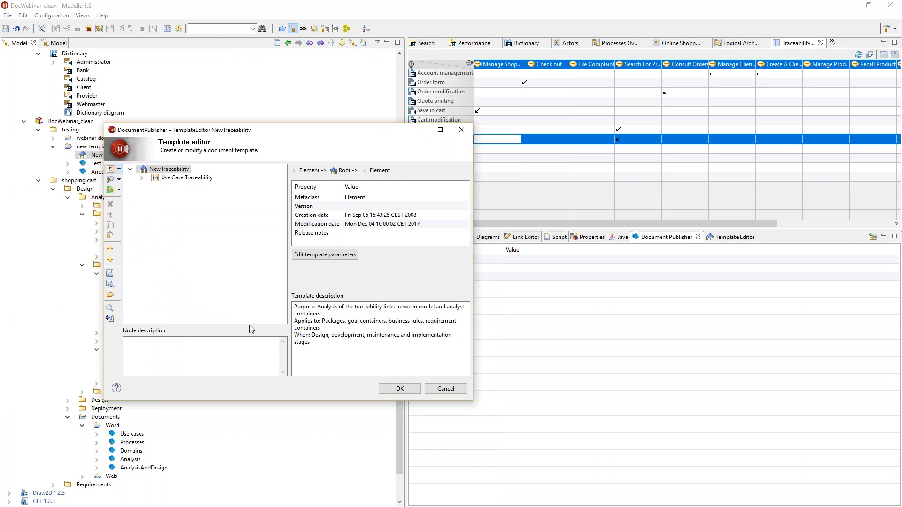
left_click(447, 389)
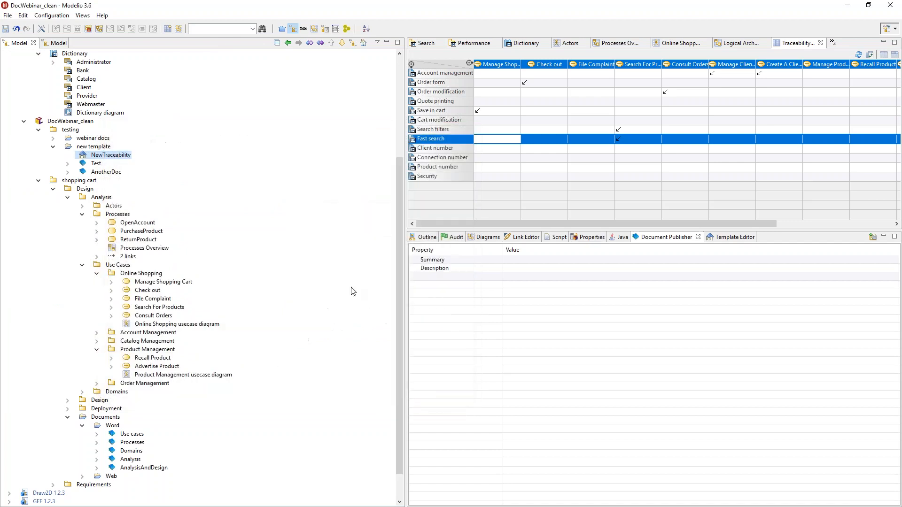
Review the modules installed in the project and close the project configuration.
left_click(69, 17)
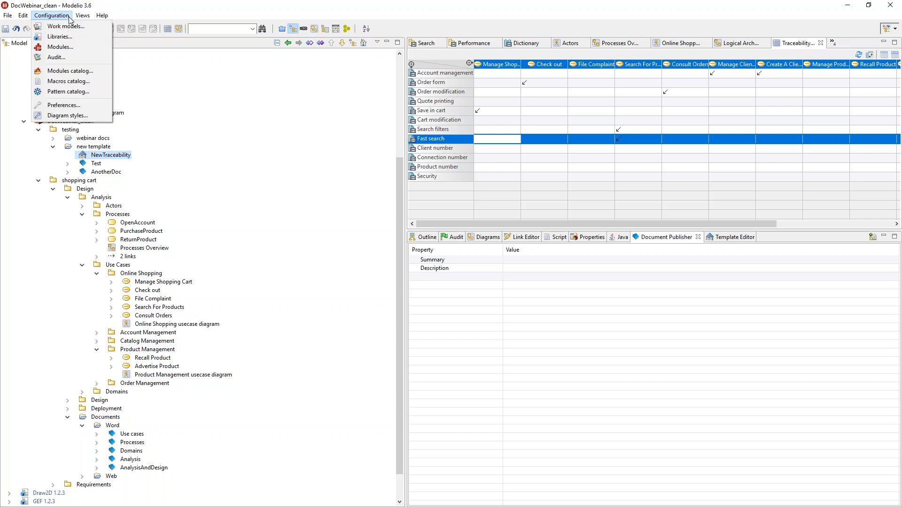
left_click(70, 47)
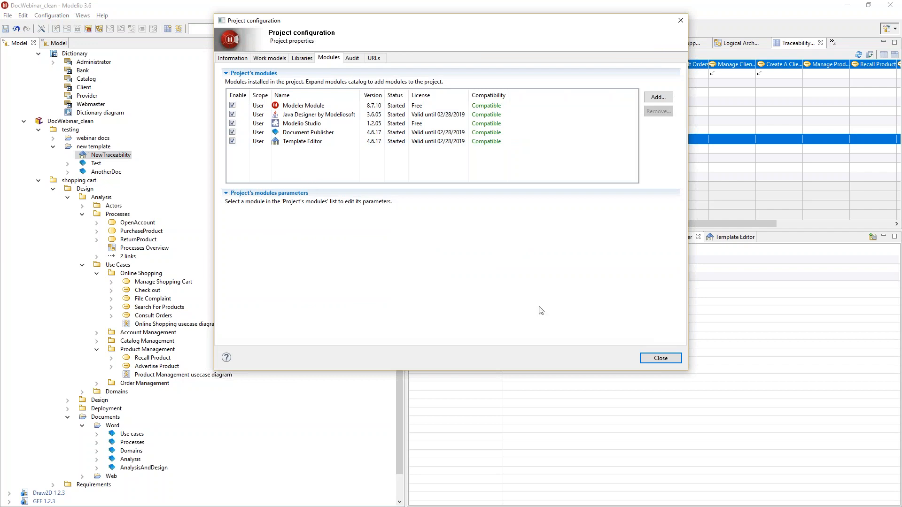
left_click(660, 358)
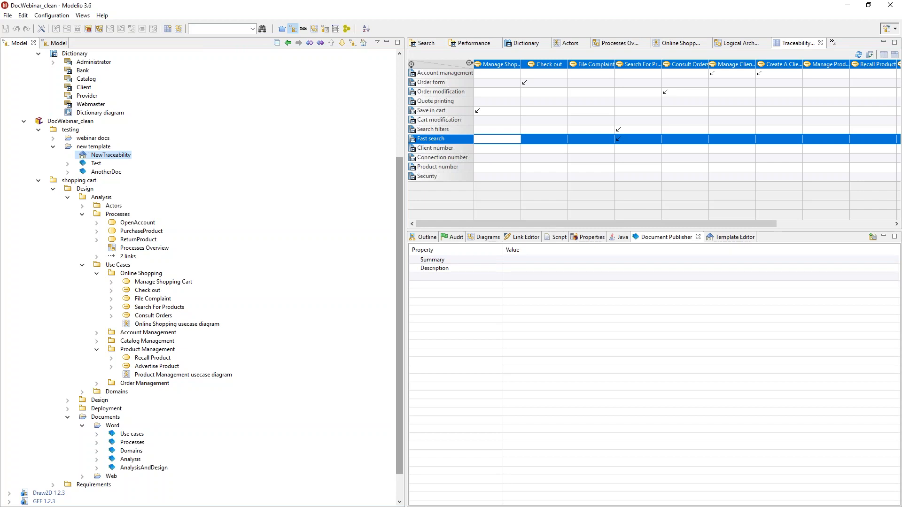
Switch to File Explorer, browse to the logo folder inside C:\webinar, and open webinar_style_test.docx in Word.
key("super+e")
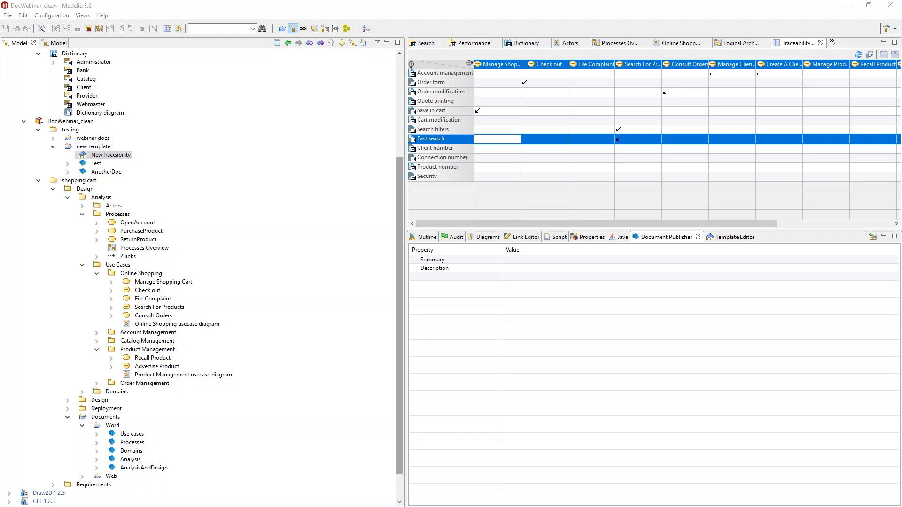
left_click(49, 215)
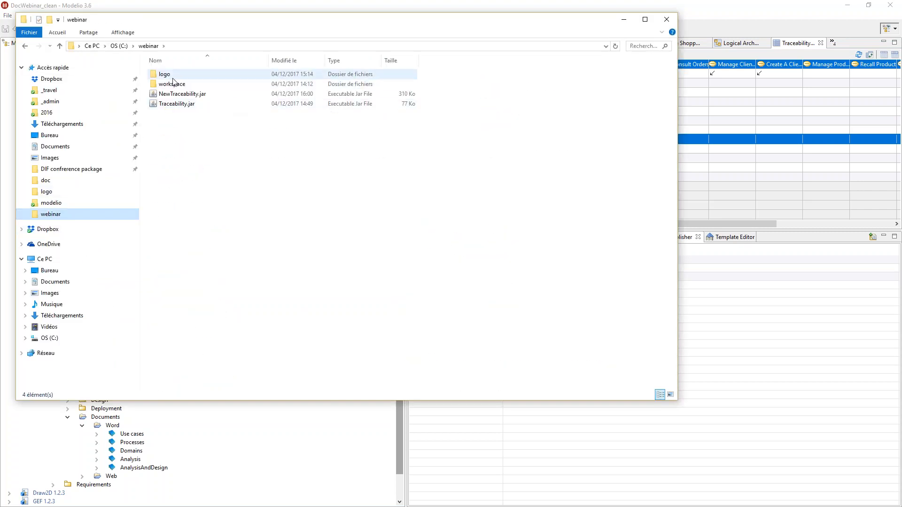
double_click(175, 84)
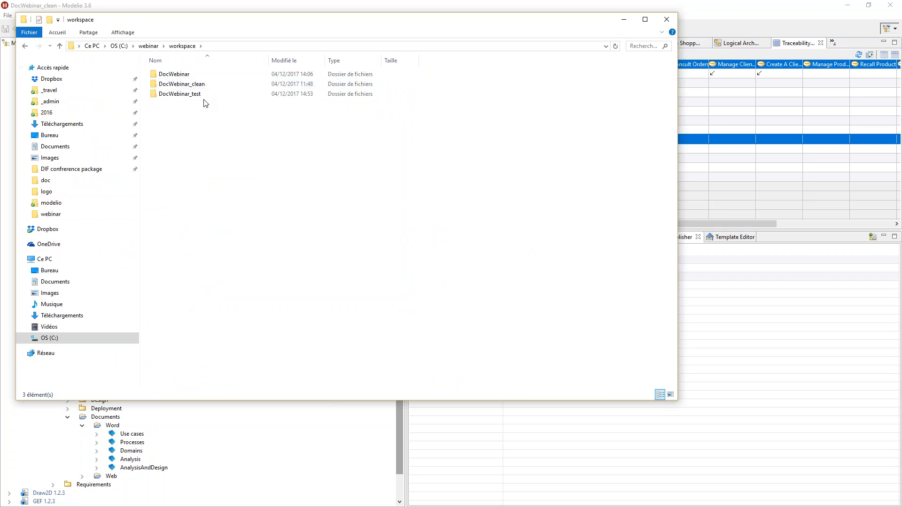
left_click(155, 46)
left_click(185, 77)
double_click(185, 76)
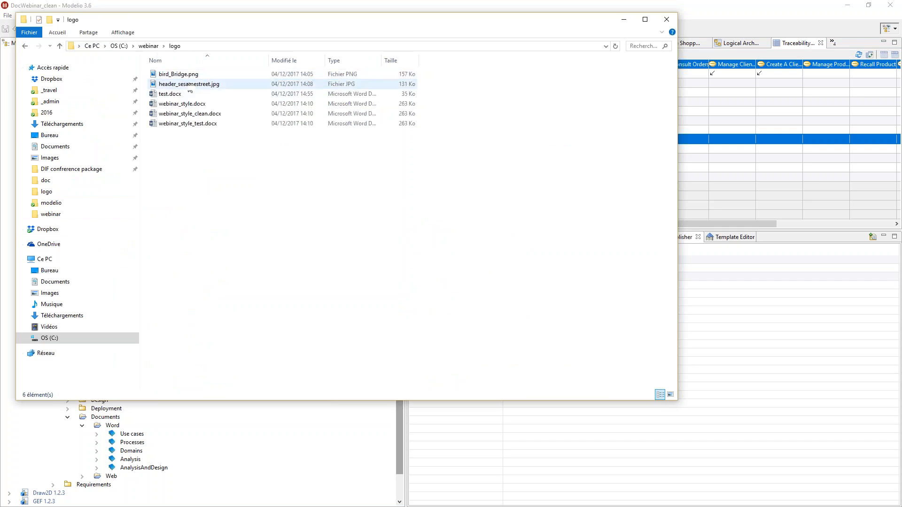
double_click(188, 124)
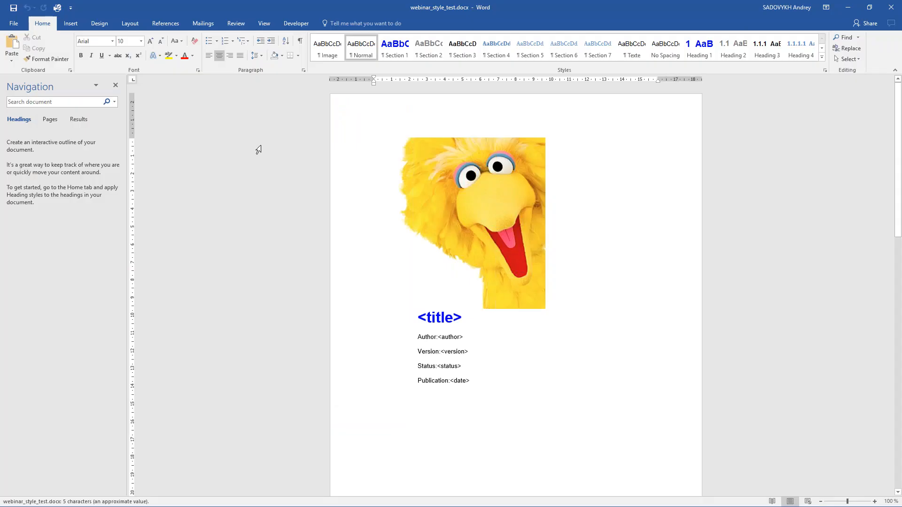
Set the text wrapping of the cover page's bird picture to In Front of Text.
left_click(490, 227)
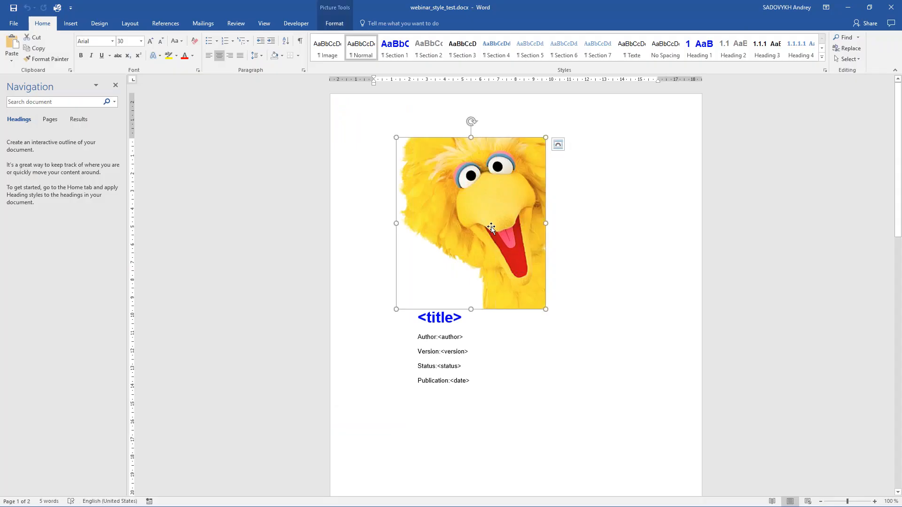
left_click(227, 58)
left_click(221, 57)
left_click(559, 145)
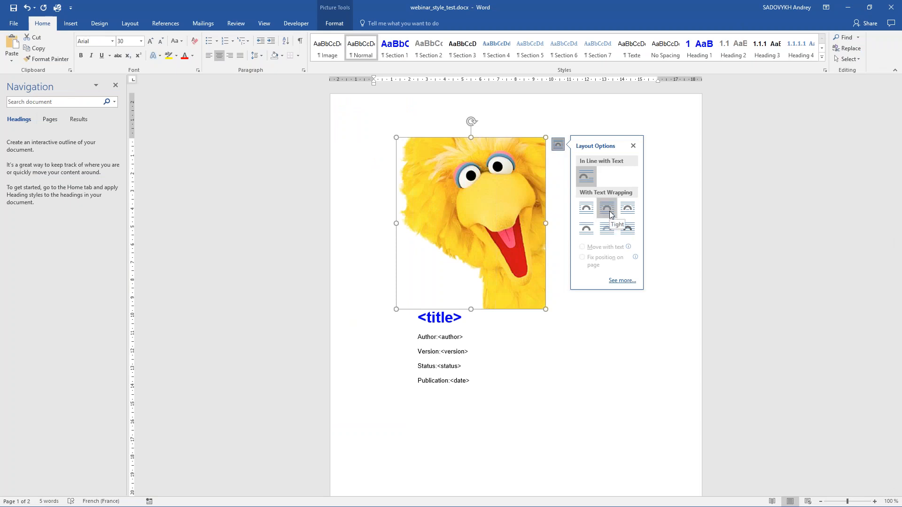
left_click(625, 230)
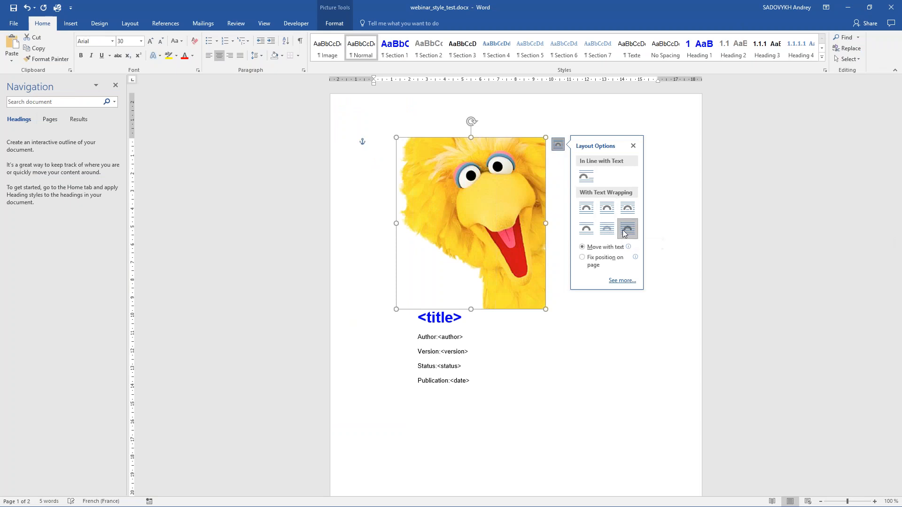
Move the bird picture on the cover page horizontally away from the left margin.
left_click_drag(522, 212, 550, 213)
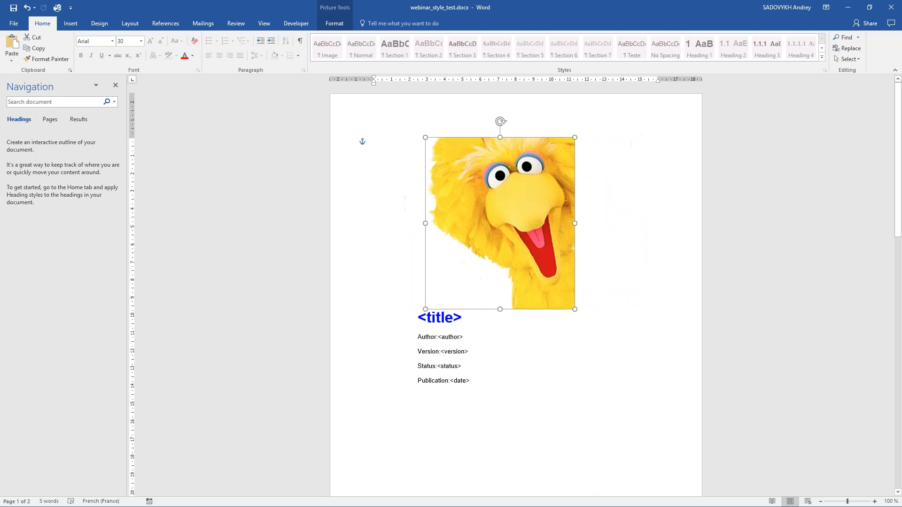
Add the sample heading "qsdqsdqsdqsdqs" on the blank second page in the Section 1 style.
scroll(411, 244, "down", 10)
scroll(411, 242, "down", 9)
left_click(412, 240)
scroll(416, 238, "up", 6)
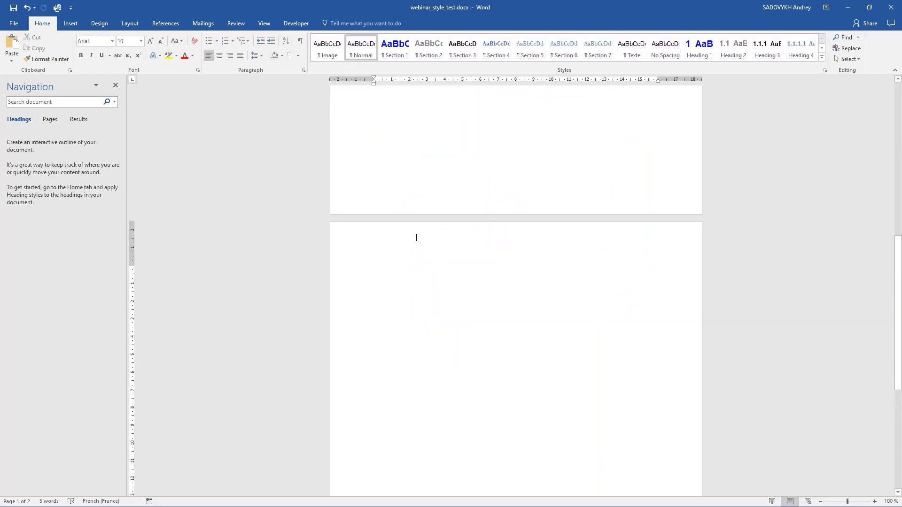
scroll(415, 241, "up", 3)
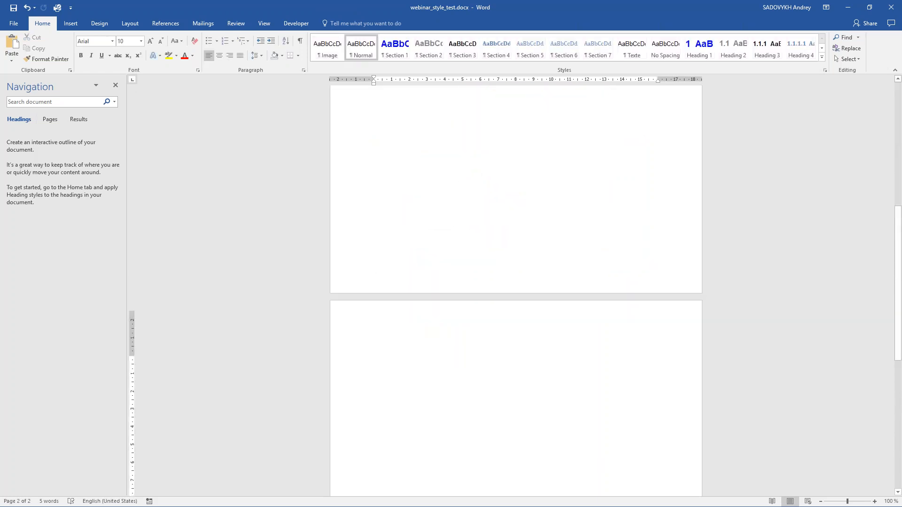
left_click(390, 52)
type("qsdqsdqsdqsdqs")
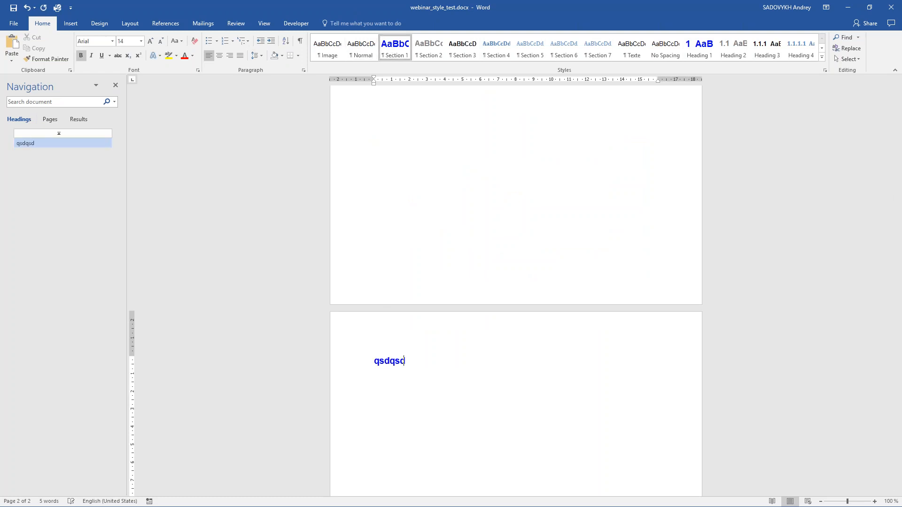
Color the sample heading dark red and update the Section 1 style to match it.
double_click(405, 363)
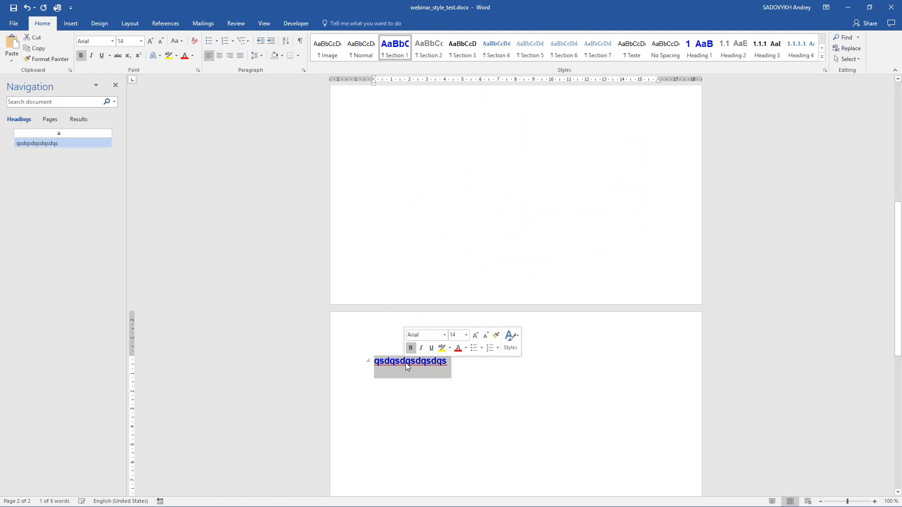
left_click(413, 360)
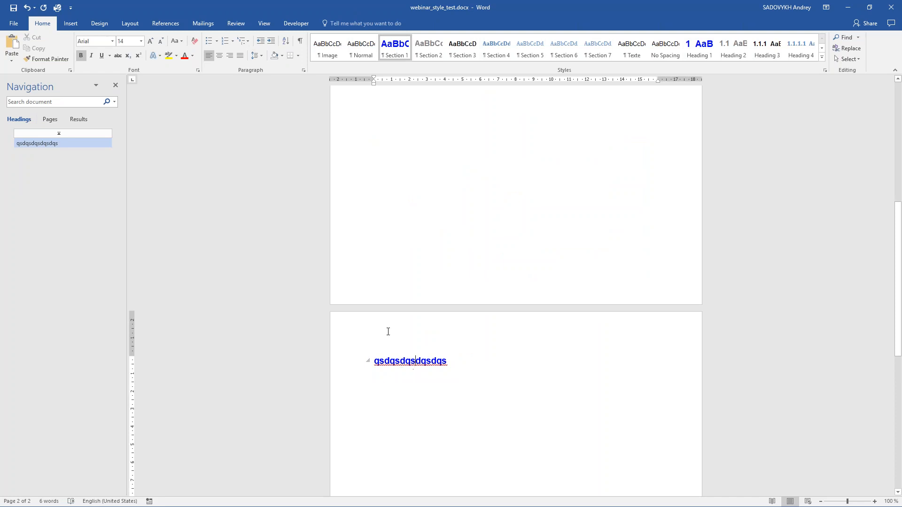
left_click(193, 57)
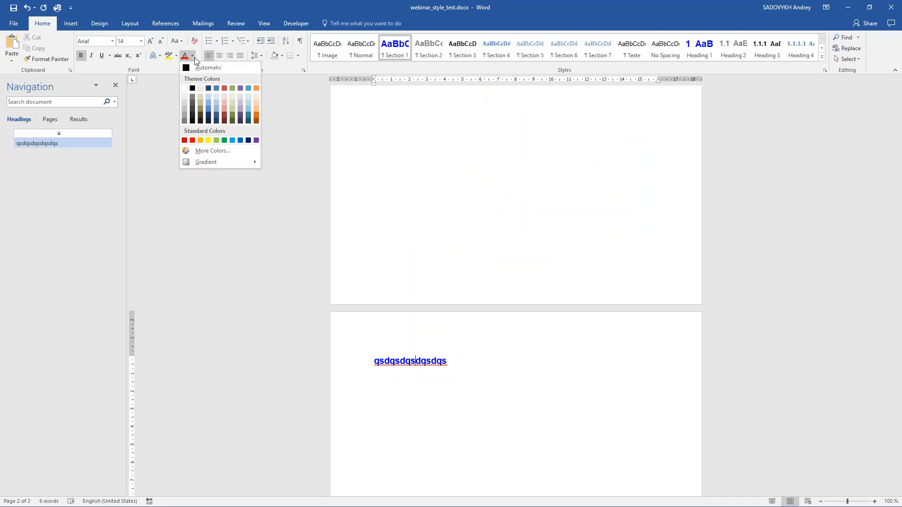
left_click(185, 140)
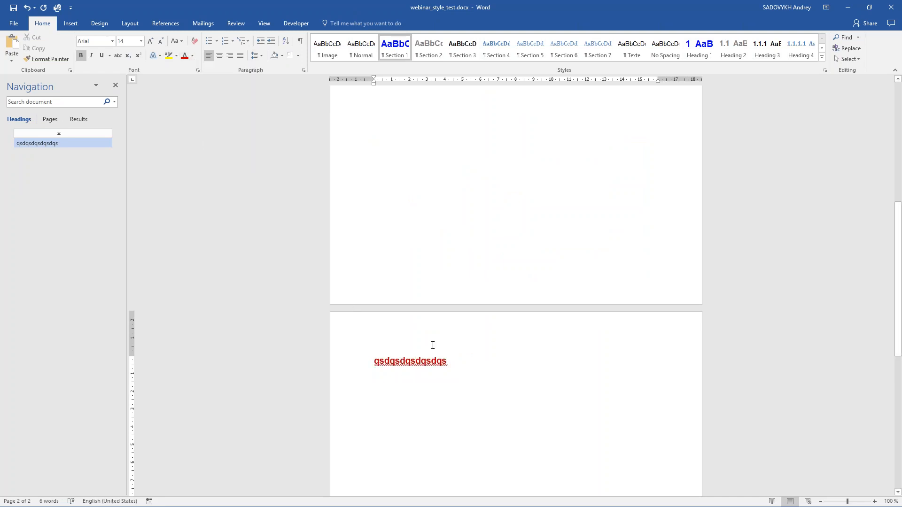
right_click(403, 52)
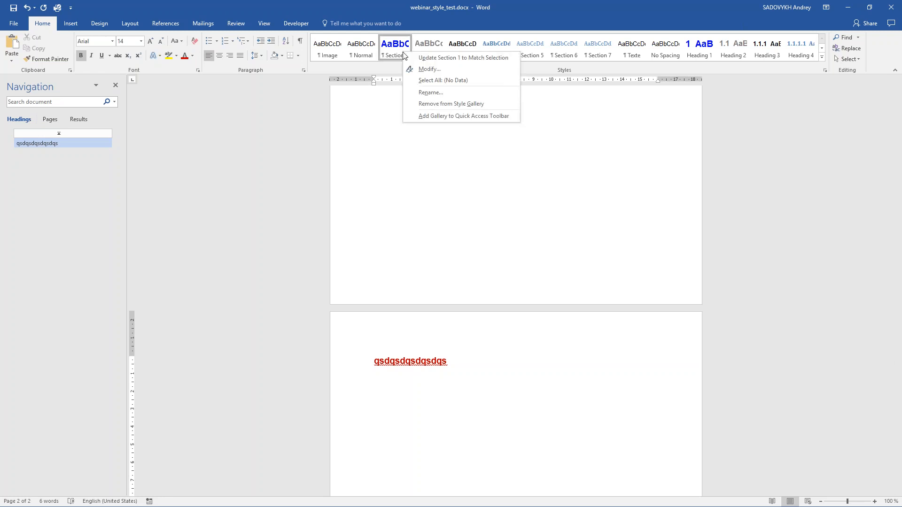
left_click(427, 58)
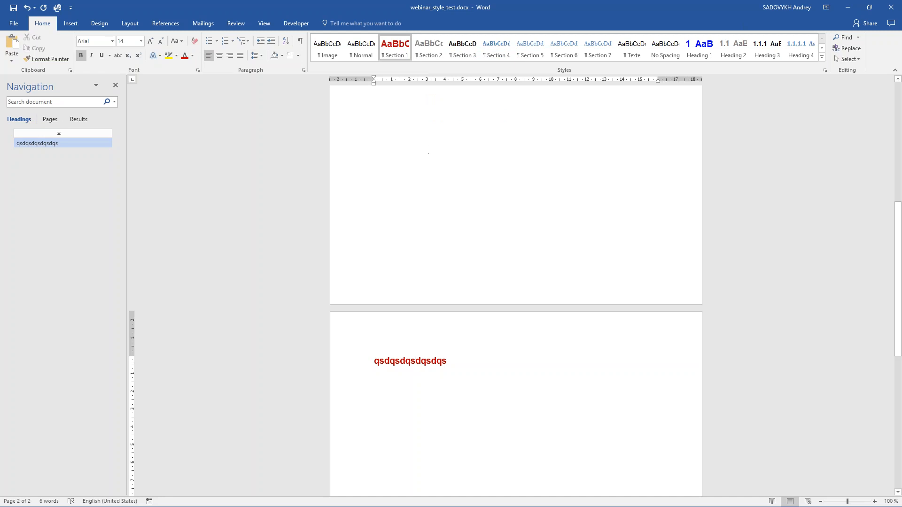
Try the Section 2 style on the sample heading, restore Section 1, and delete the heading from the second page.
left_click(428, 53)
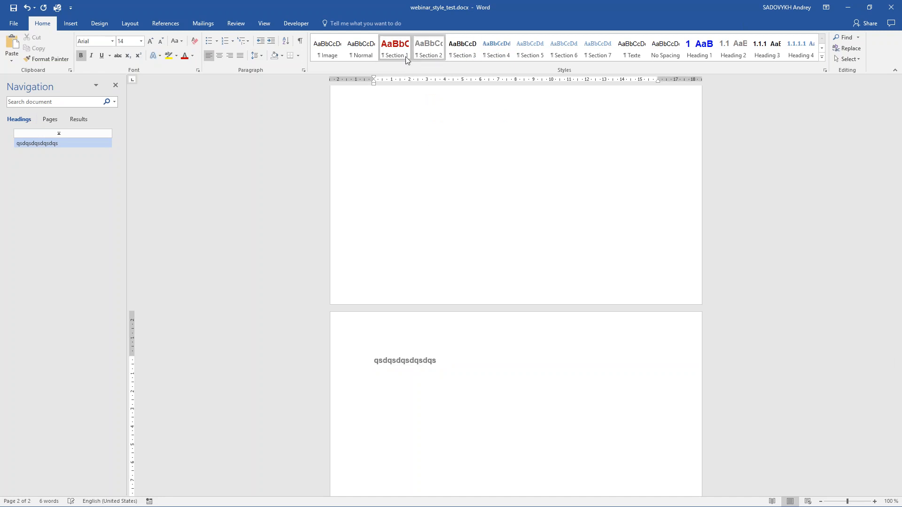
left_click(398, 55)
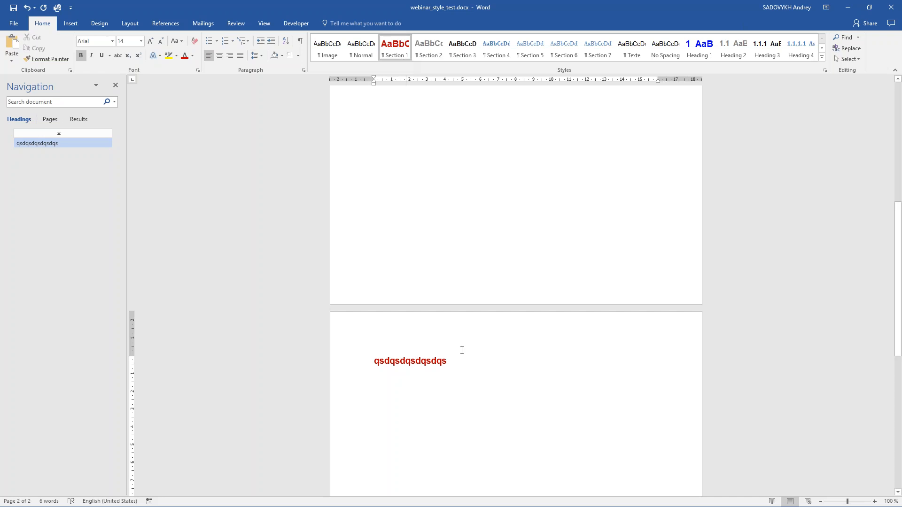
triple_click(409, 363)
key("Delete")
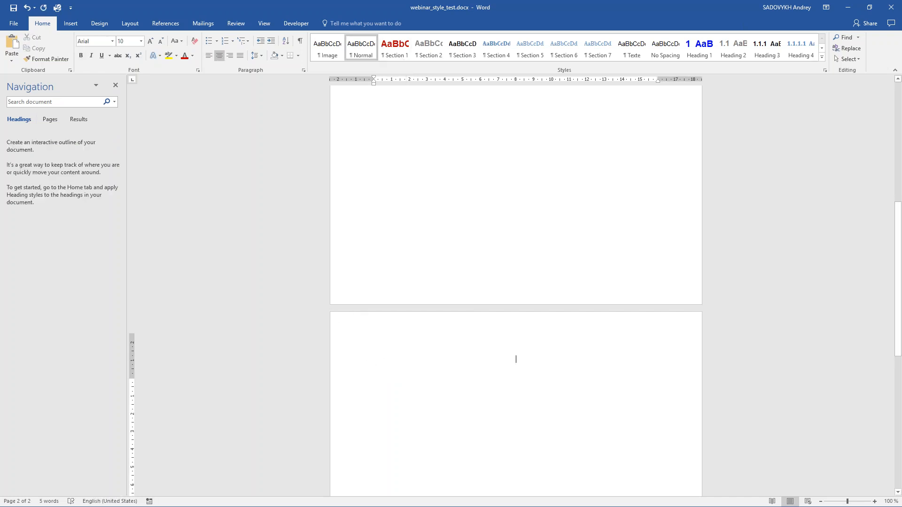
scroll(381, 305, "up", 7)
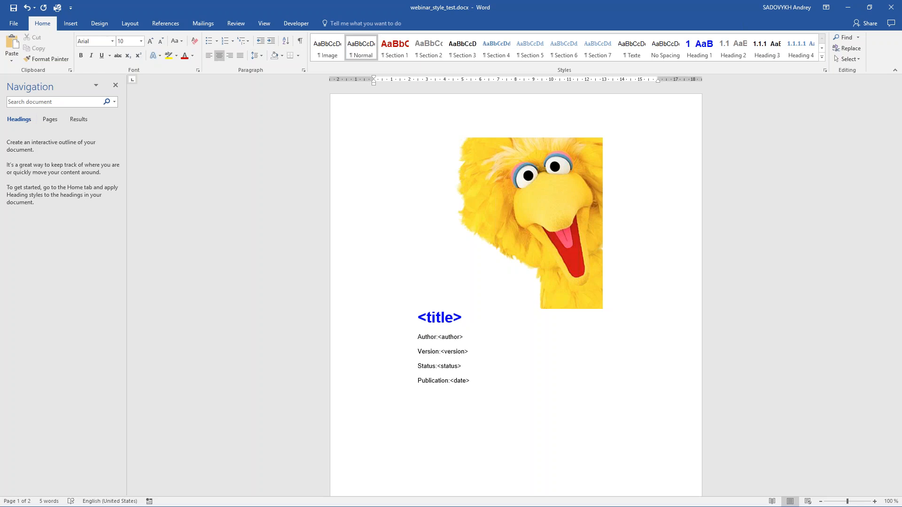
Switch to Modelio, review the modules installed in the project, and close the project configuration.
key("alt+Tab")
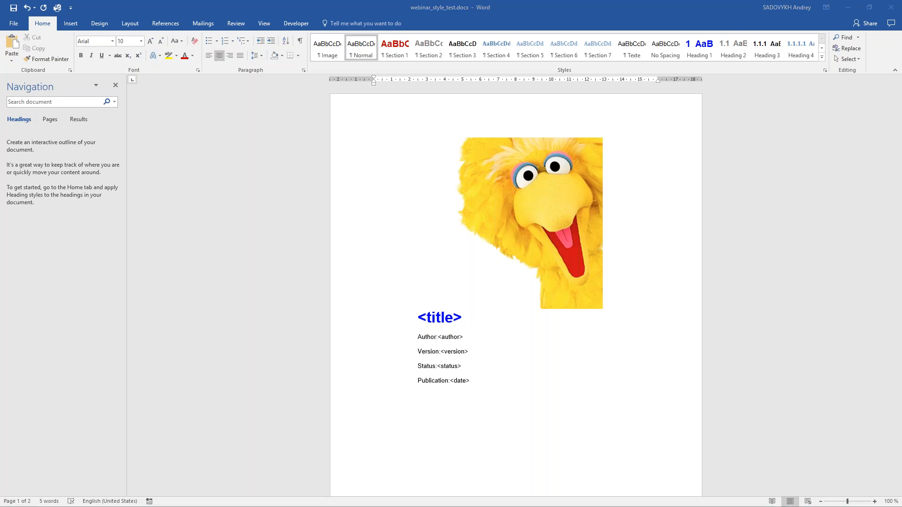
key("alt+Tab")
key("Tab")
key("Tab")
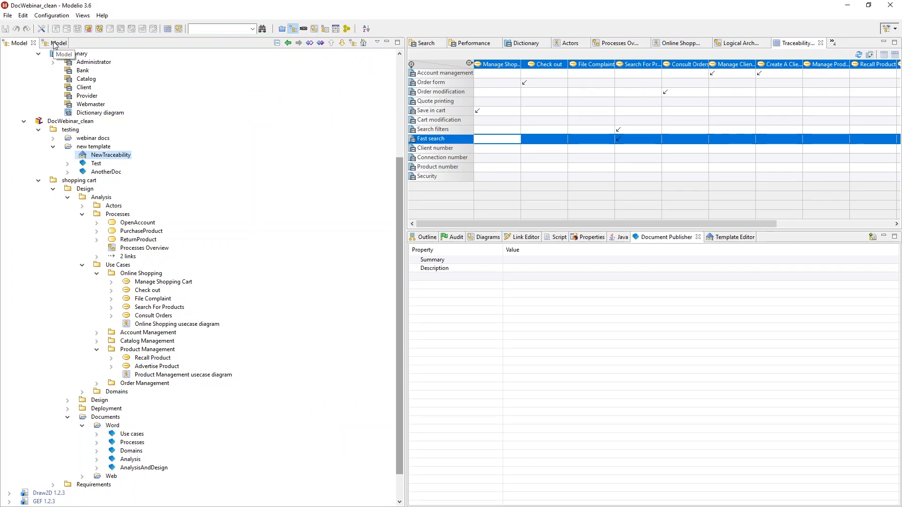
left_click(52, 15)
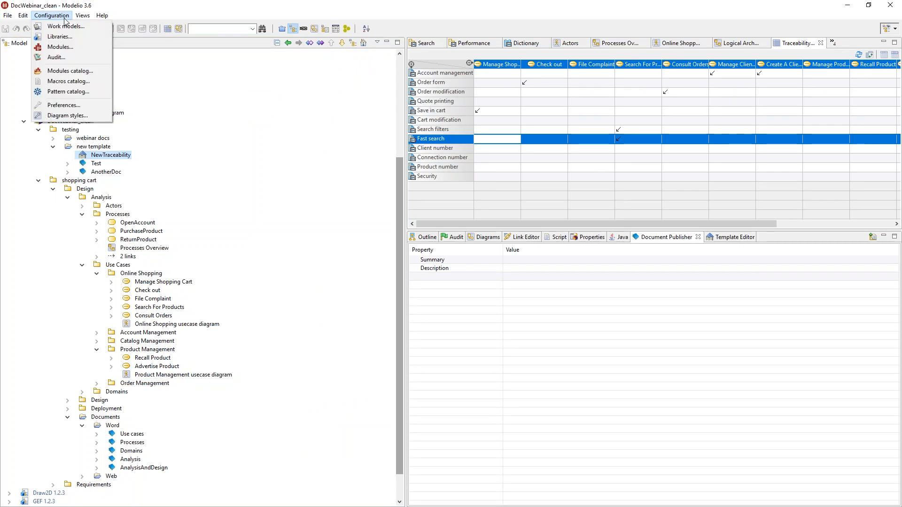
left_click(59, 47)
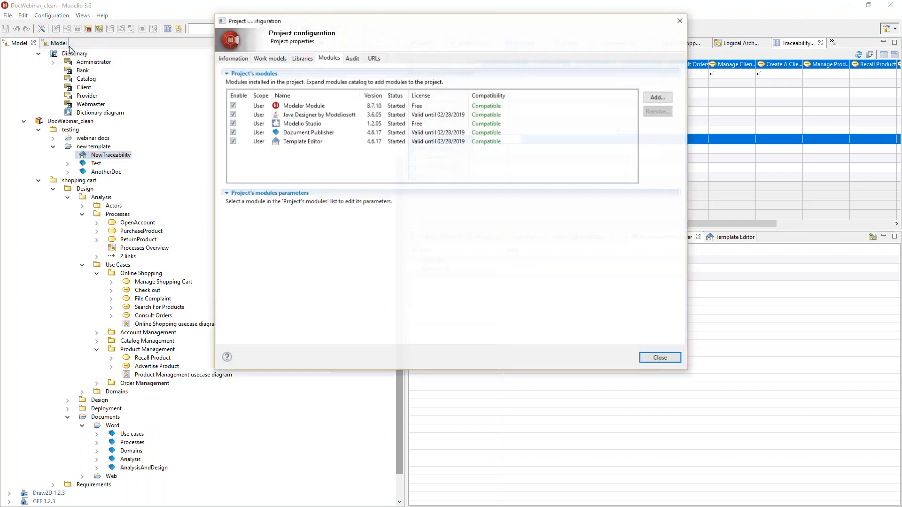
left_click(681, 21)
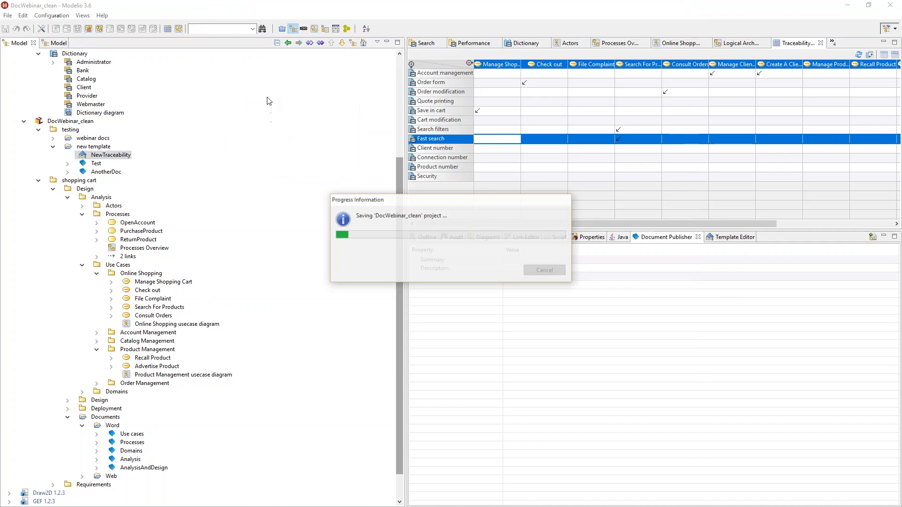
Examine the Document Publisher and Template Editor entries in Modelio's license information and close it.
left_click(102, 15)
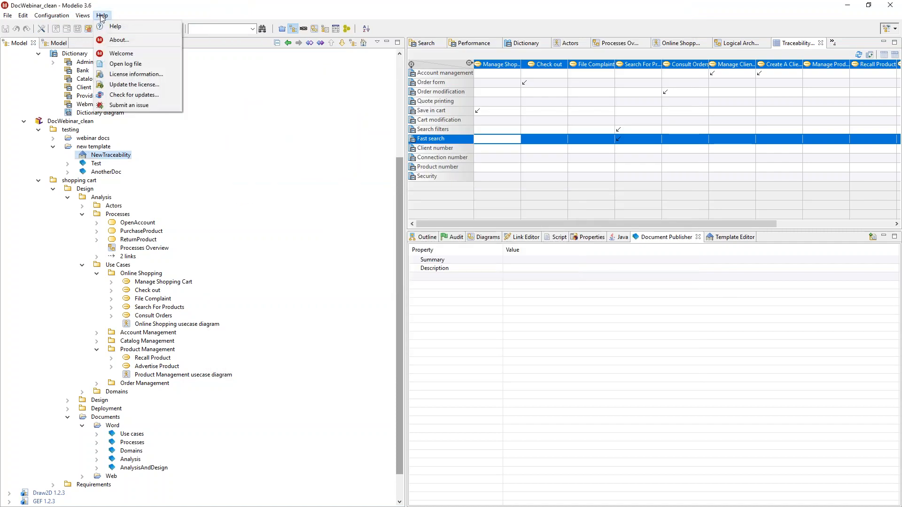
left_click(136, 74)
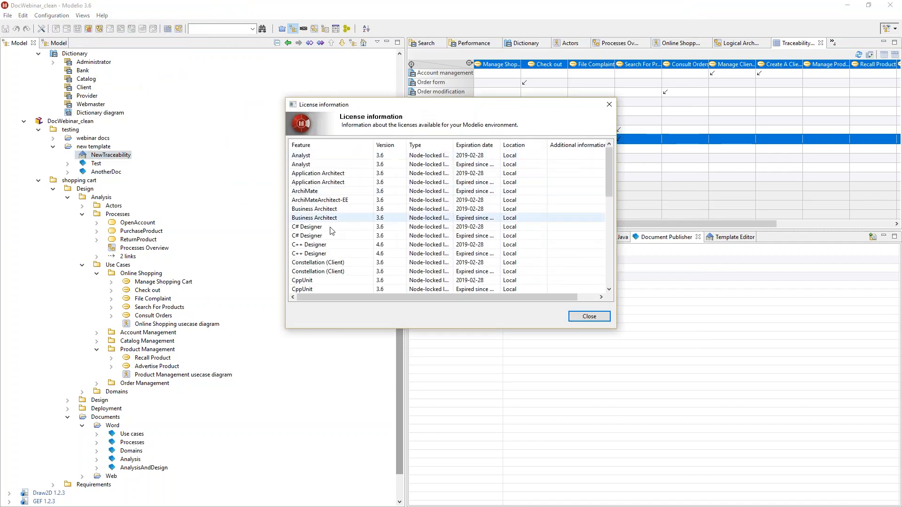
scroll(332, 227, "down", 3)
scroll(332, 227, "down", 5)
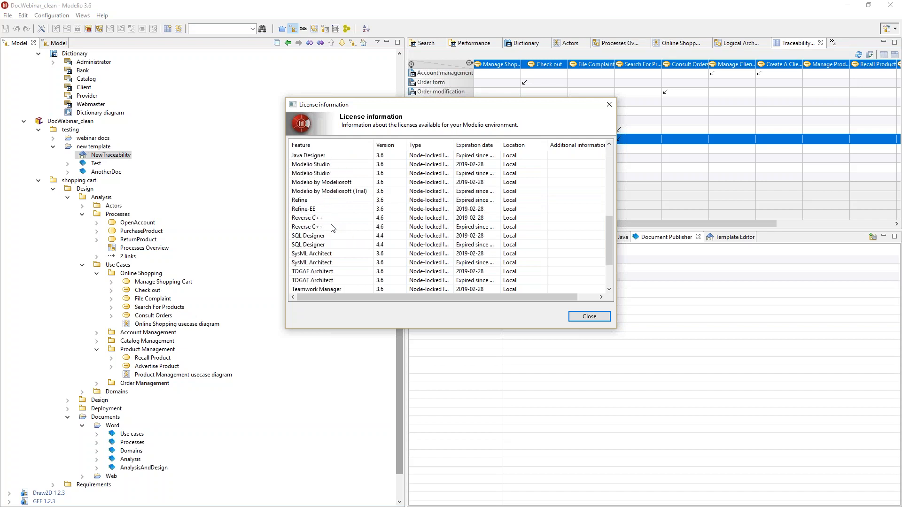
scroll(332, 227, "up", 7)
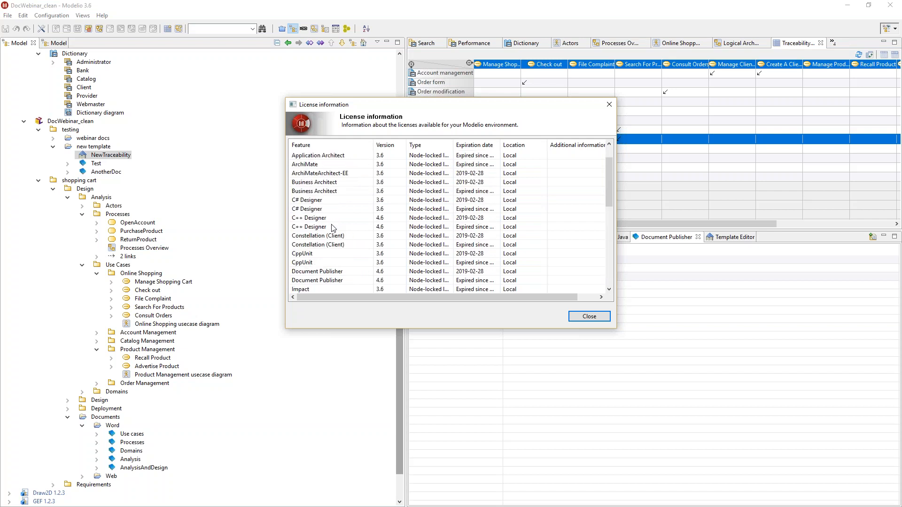
scroll(333, 228, "up", 1)
scroll(333, 228, "down", 2)
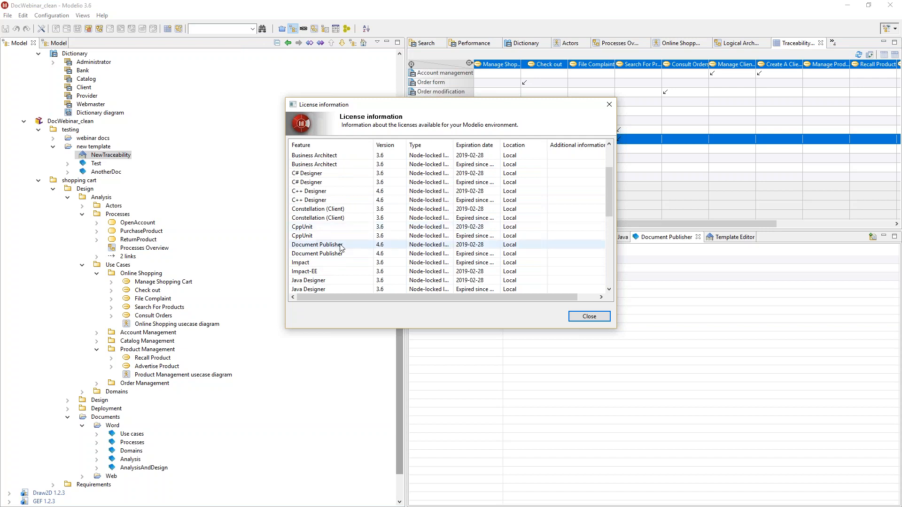
scroll(338, 251, "down", 1)
scroll(338, 251, "up", 1)
scroll(337, 251, "down", 7)
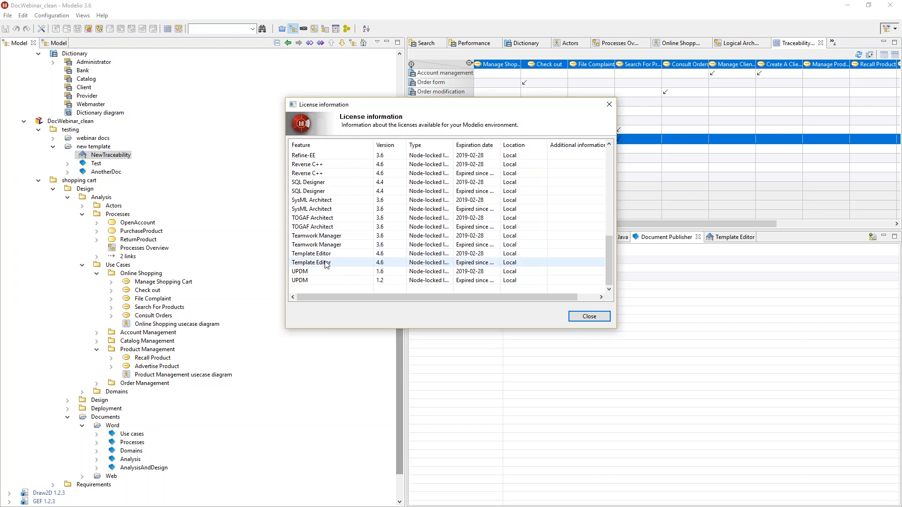
scroll(327, 264, "up", 3)
scroll(327, 264, "up", 4)
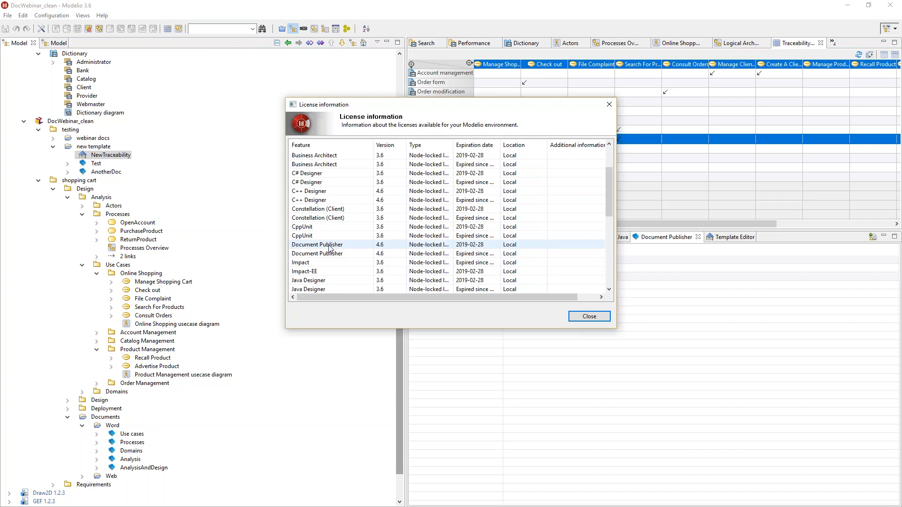
scroll(329, 263, "down", 10)
scroll(325, 279, "up", 1)
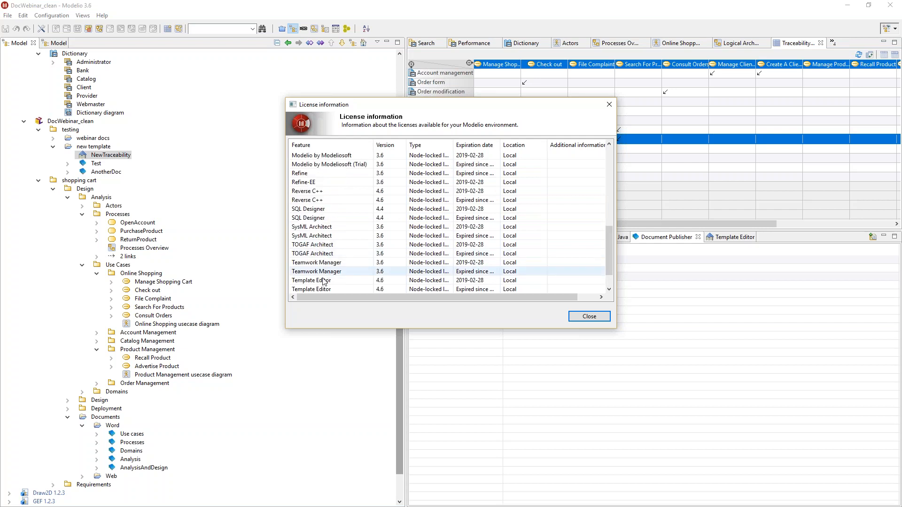
scroll(323, 281, "down", 1)
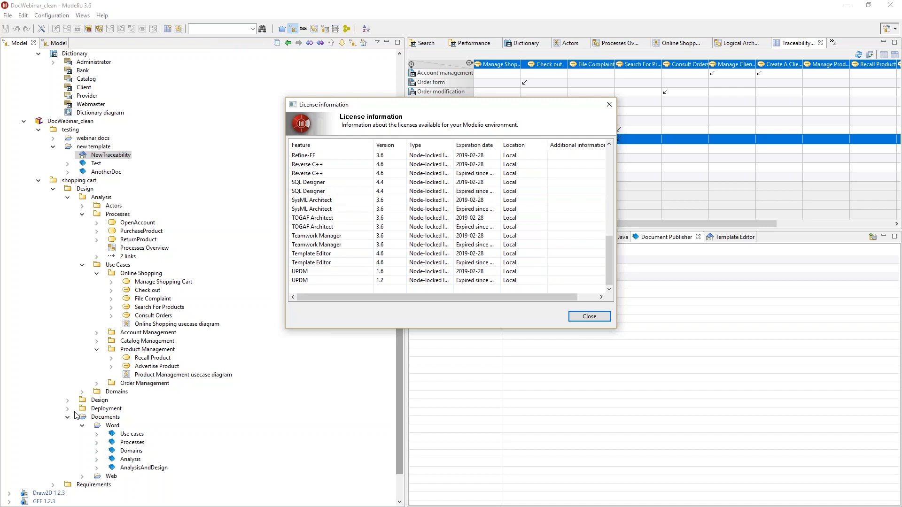
key("alt+Tab")
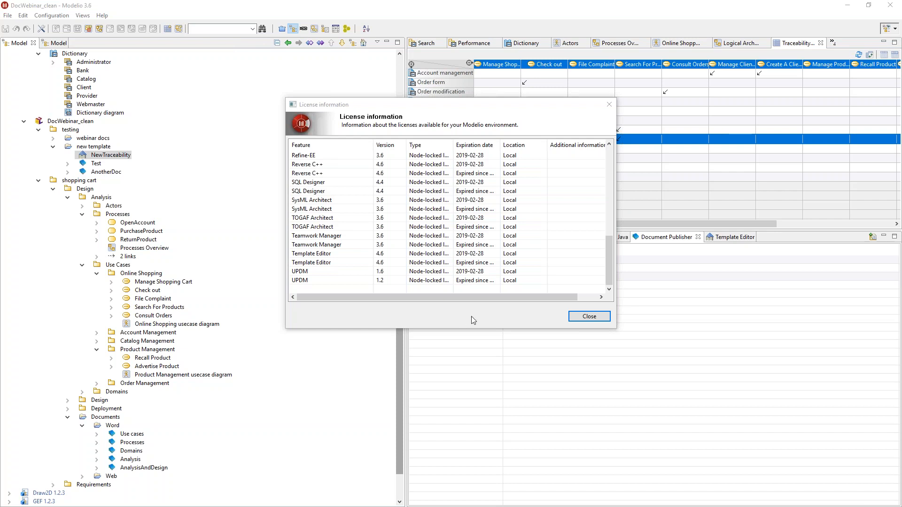
left_click(581, 315)
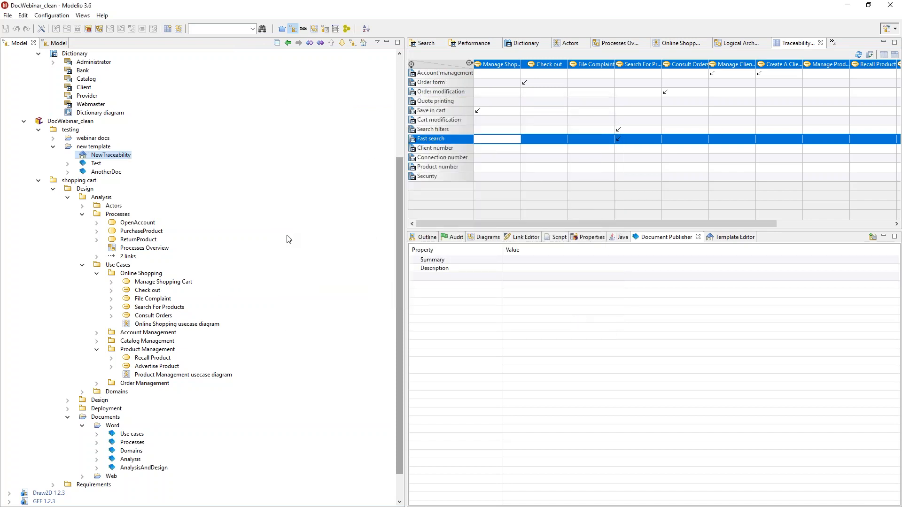
Check the Document Publisher and Template Editor modules in the project configuration and close it.
left_click(92, 148)
left_click(92, 157)
left_click(53, 17)
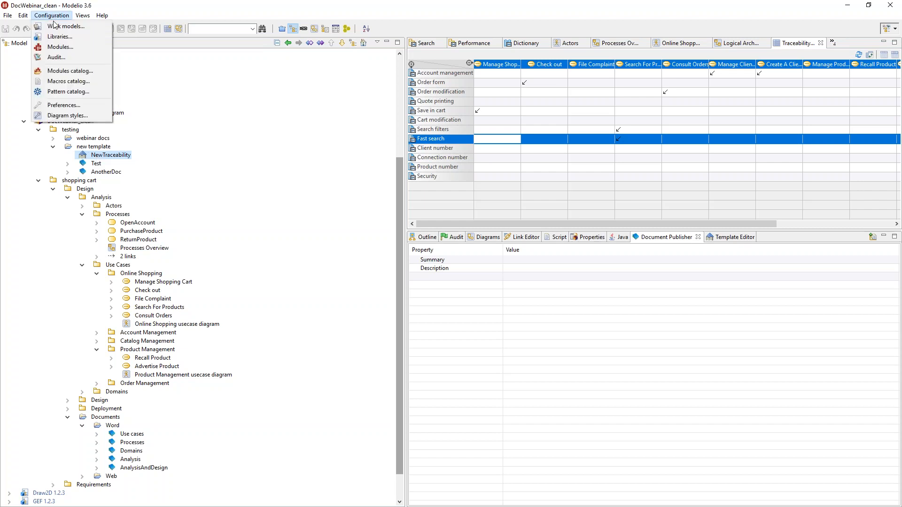
left_click(72, 50)
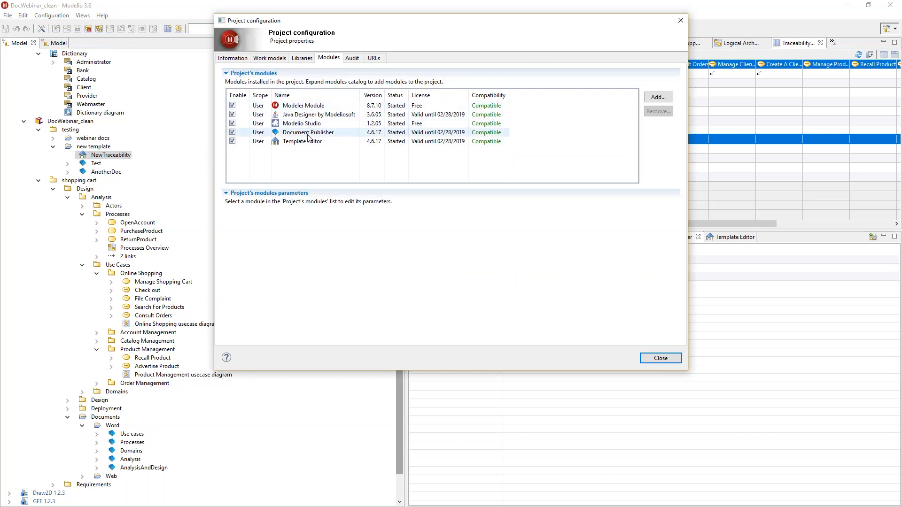
left_click(680, 20)
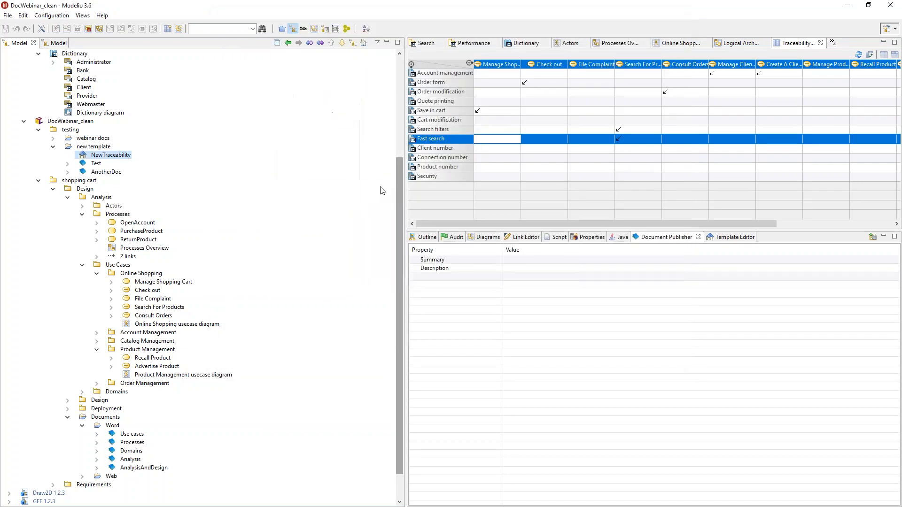
Start a module project in the testing package, labelled Webinar, and assign the bird logo as its icon.
left_click(53, 146)
left_click(56, 130)
right_click(60, 131)
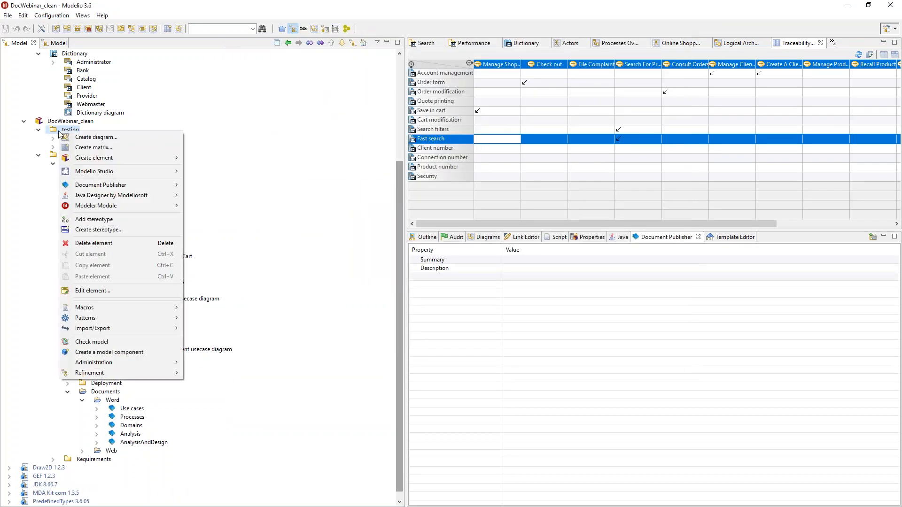
mouse_move(144, 170)
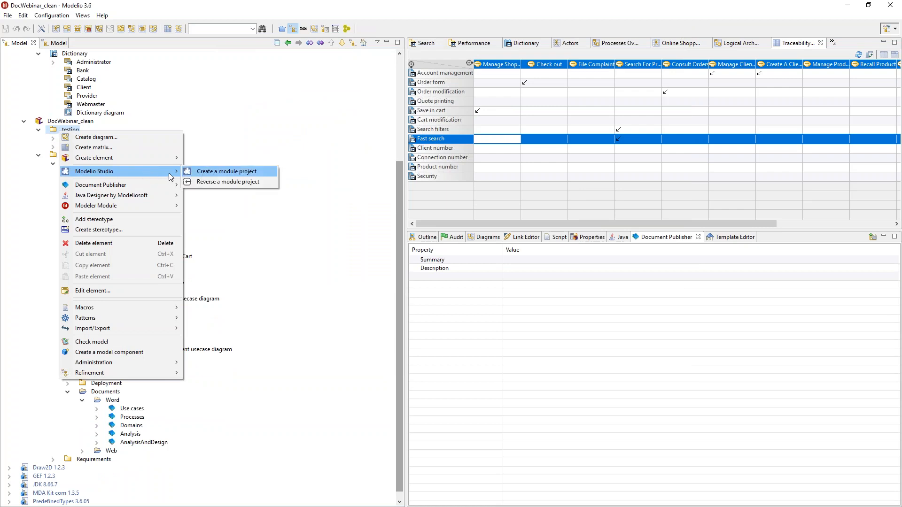
left_click(199, 174)
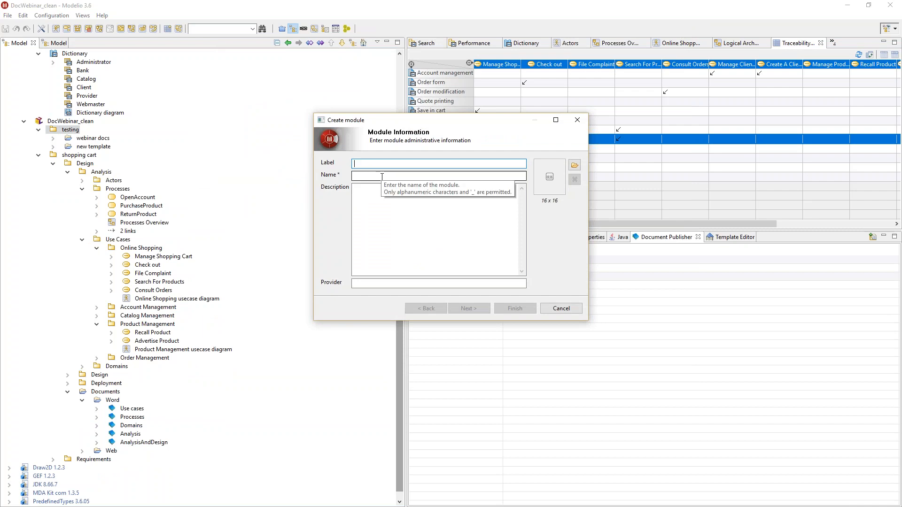
type("Web")
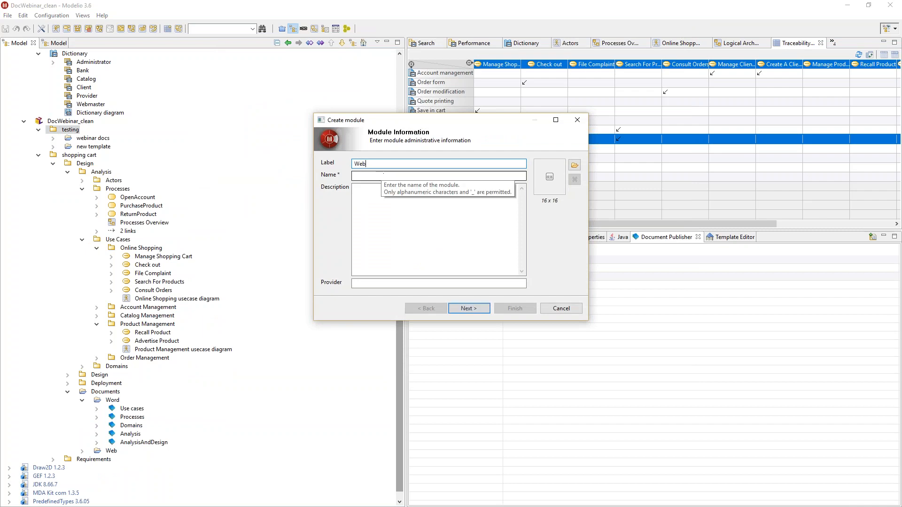
type("inar")
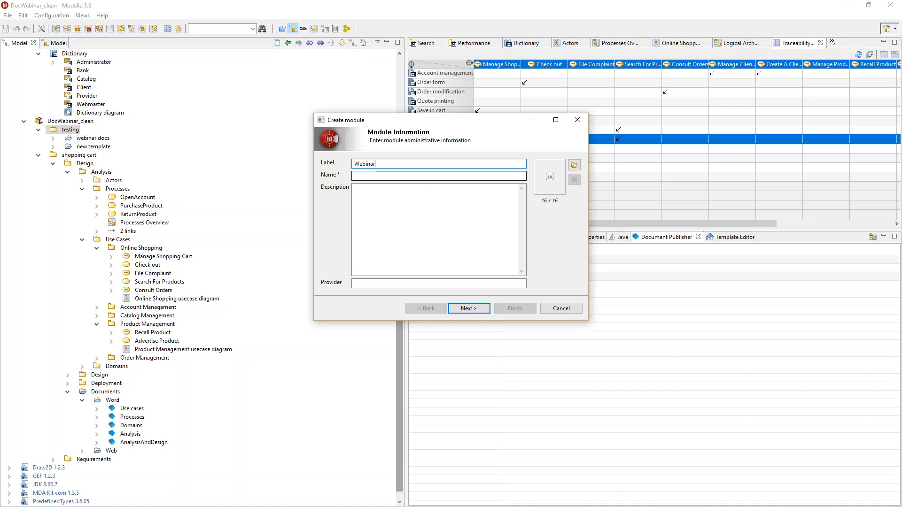
left_click(575, 165)
double_click(424, 194)
double_click(422, 195)
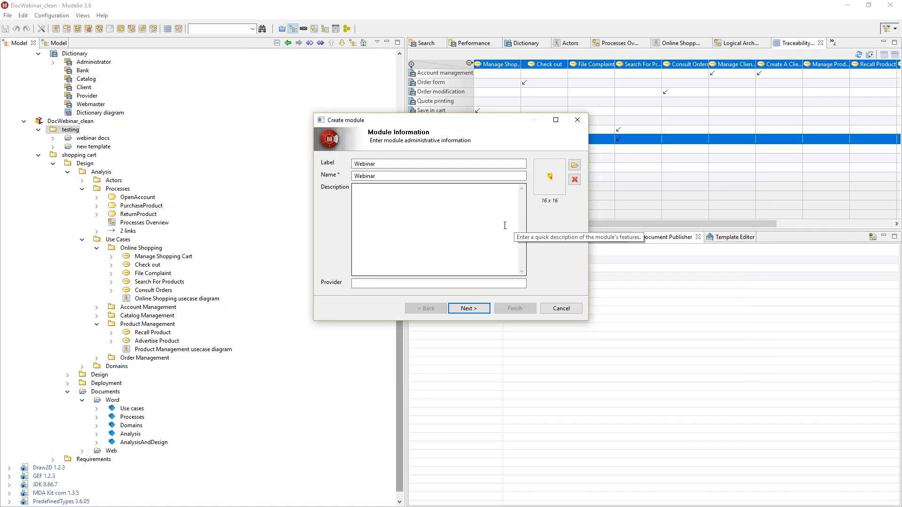
left_click(473, 310)
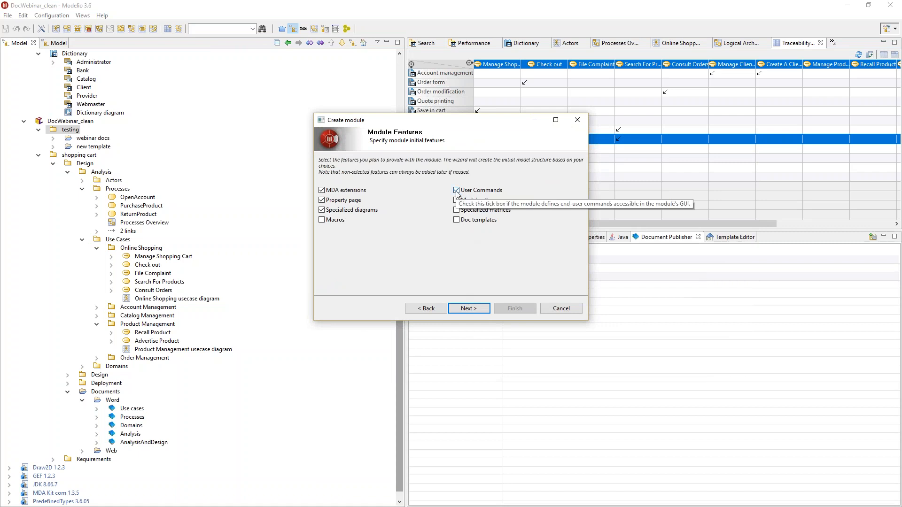
Add Doc templates to the module's initial features and remove Specialized diagrams, Property page and MDA extensions.
left_click(456, 220)
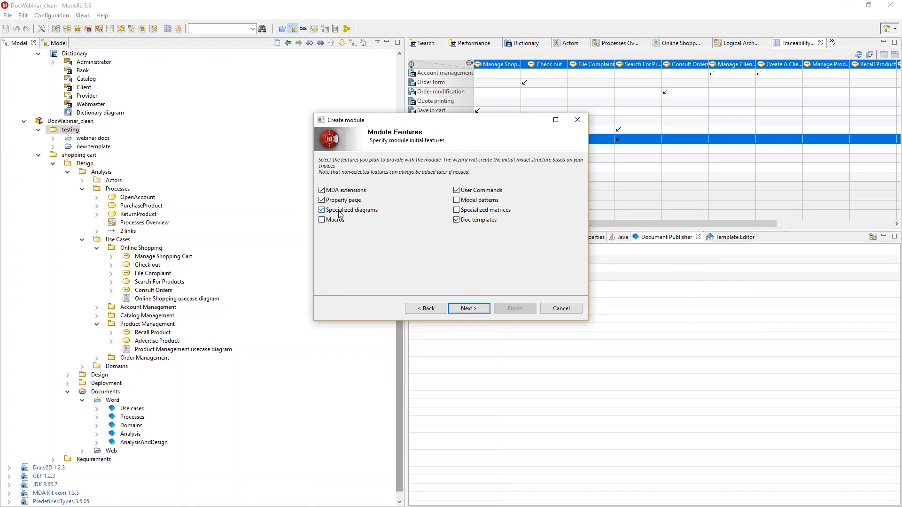
left_click(323, 210)
left_click(321, 200)
left_click(322, 191)
left_click(465, 309)
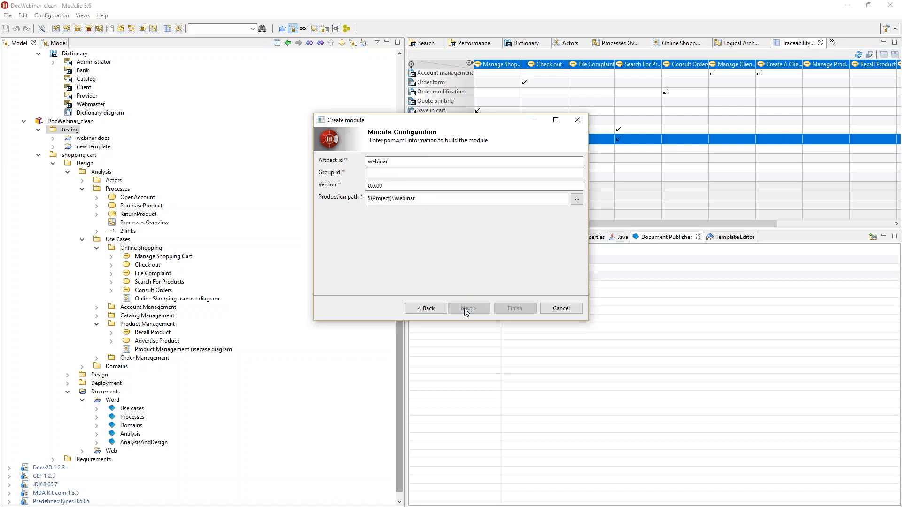
Set the module's group id to org.project and finish creating the module.
left_click(381, 176)
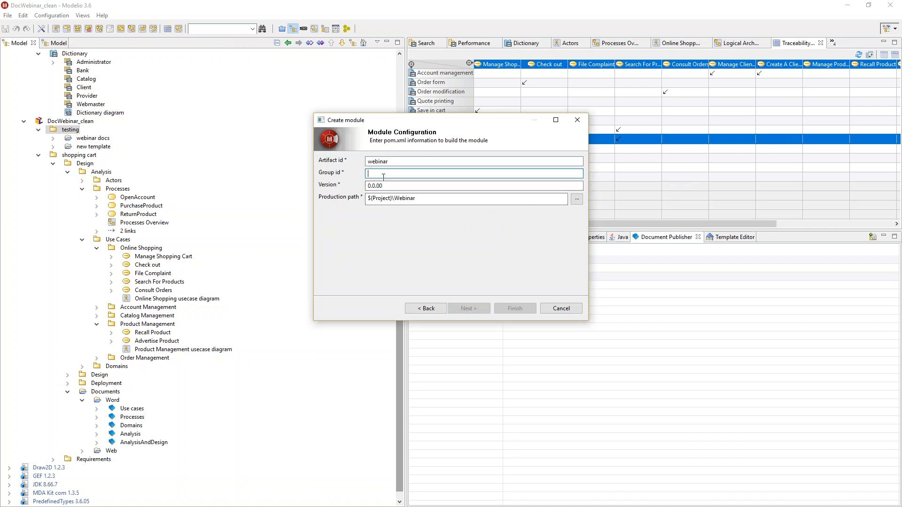
type("org.project")
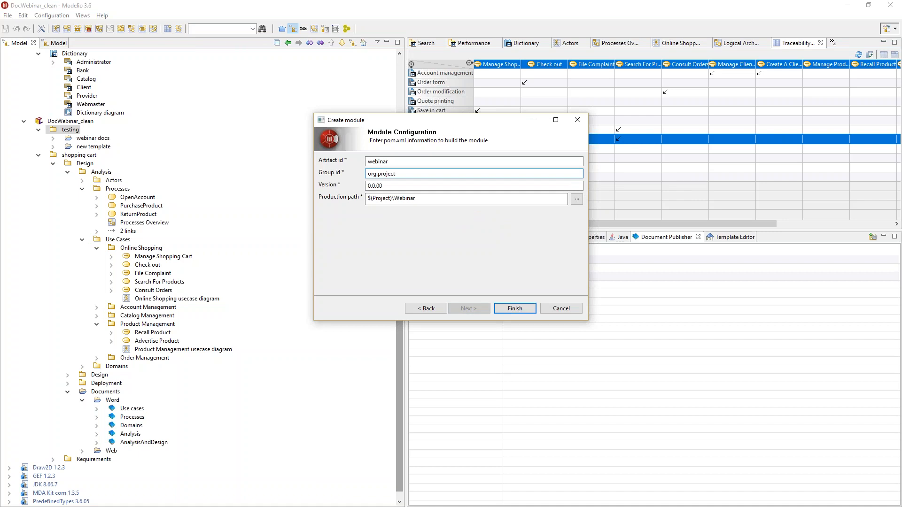
left_click(516, 309)
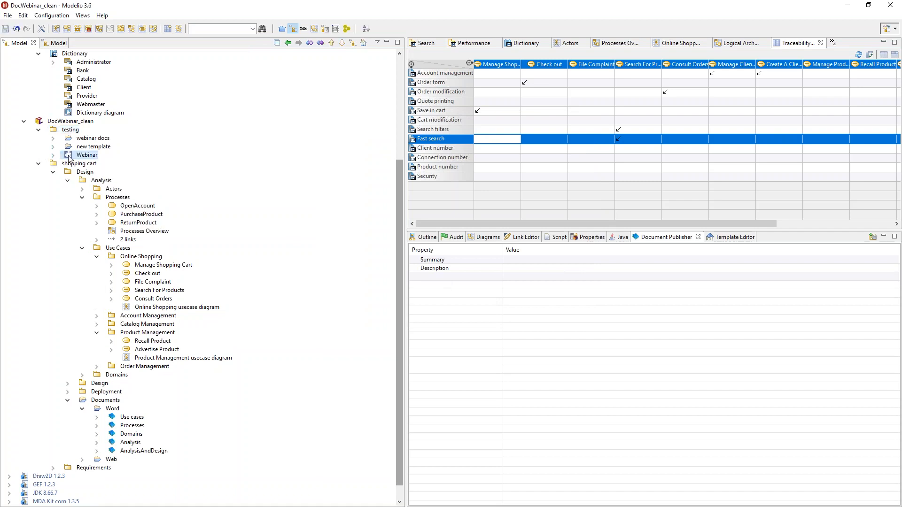
Move the NewTraceability template from the new template folder into the doc templates resources of the Webinar module's implementation.
left_click(53, 156)
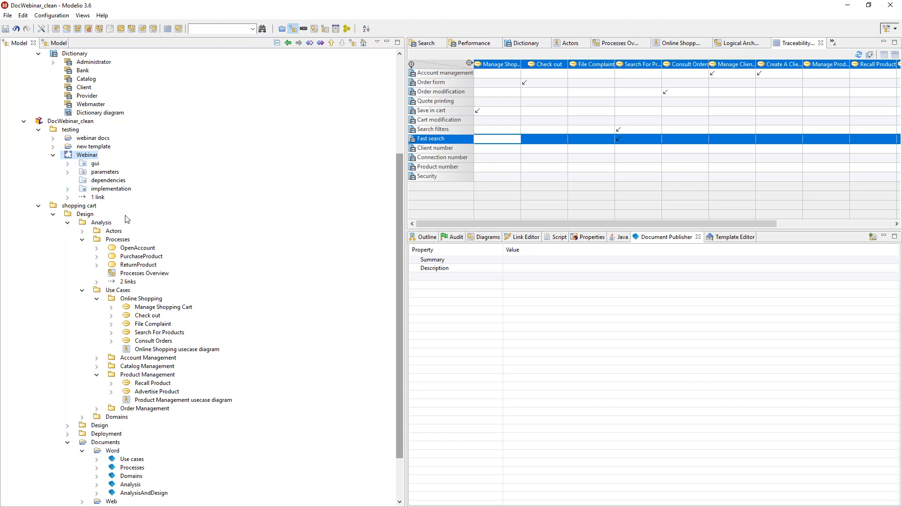
left_click(67, 223)
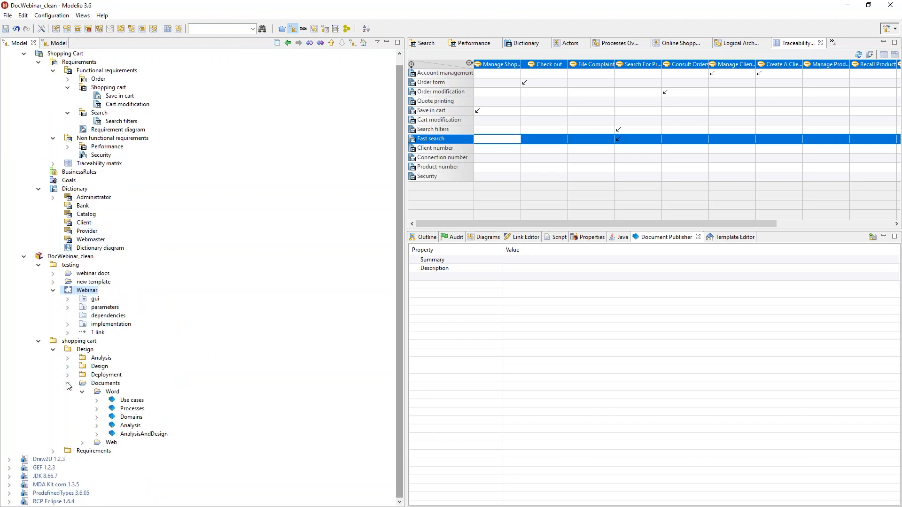
left_click(38, 341)
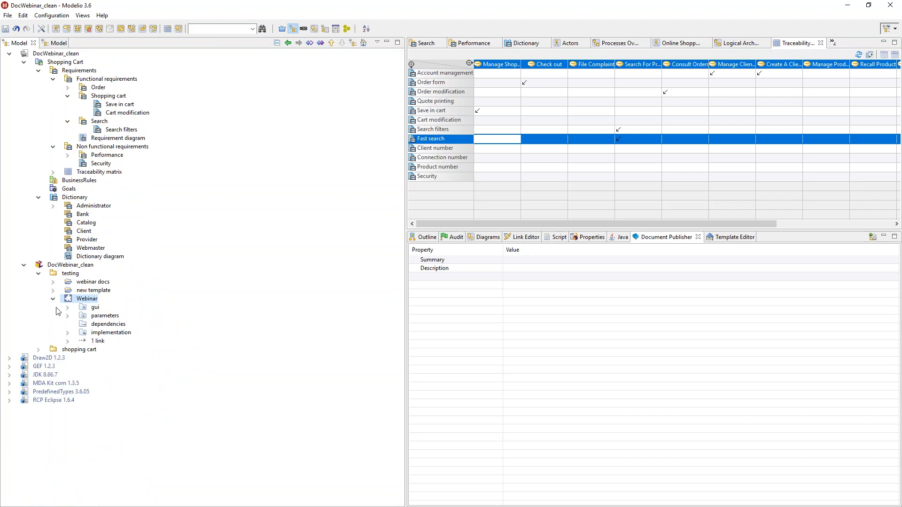
left_click(53, 291)
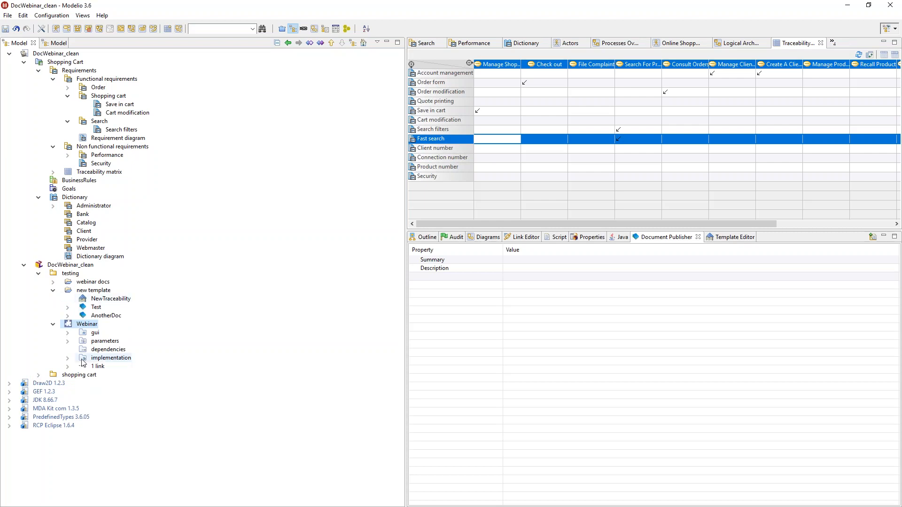
left_click(67, 358)
double_click(106, 385)
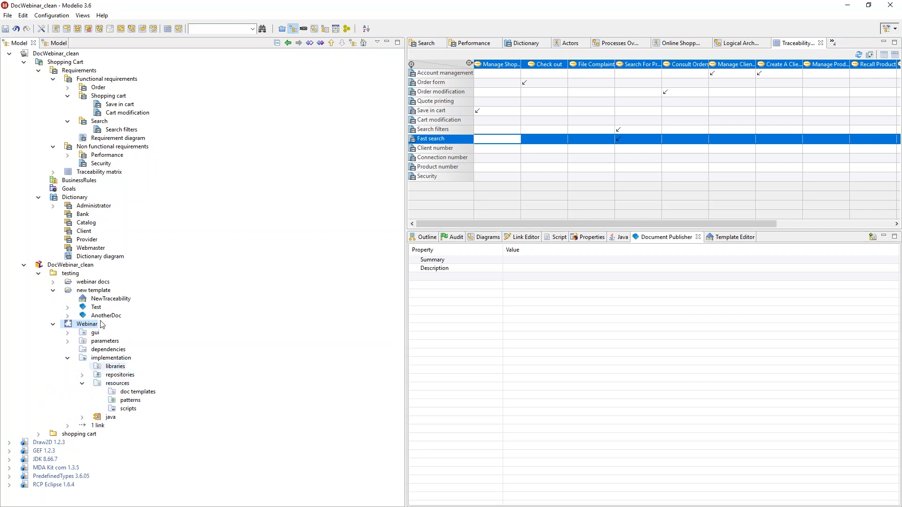
left_click_drag(111, 299, 136, 392)
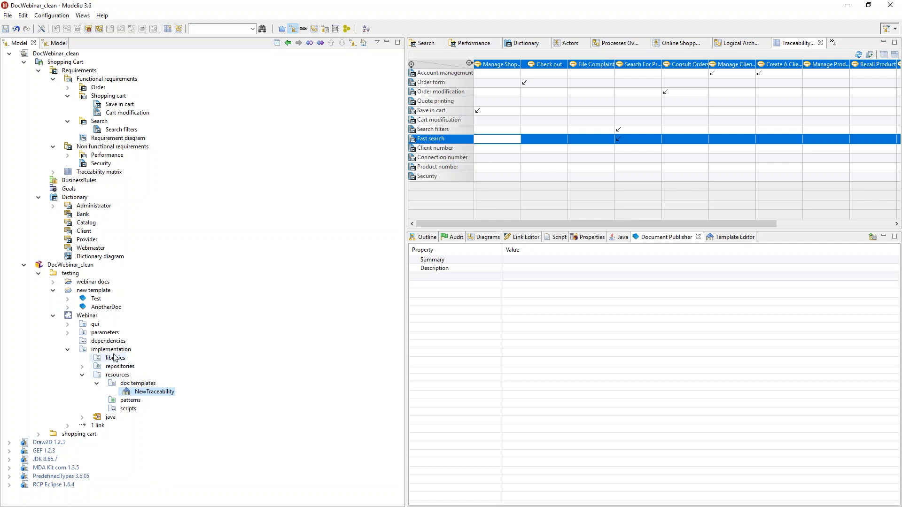
left_click(88, 318)
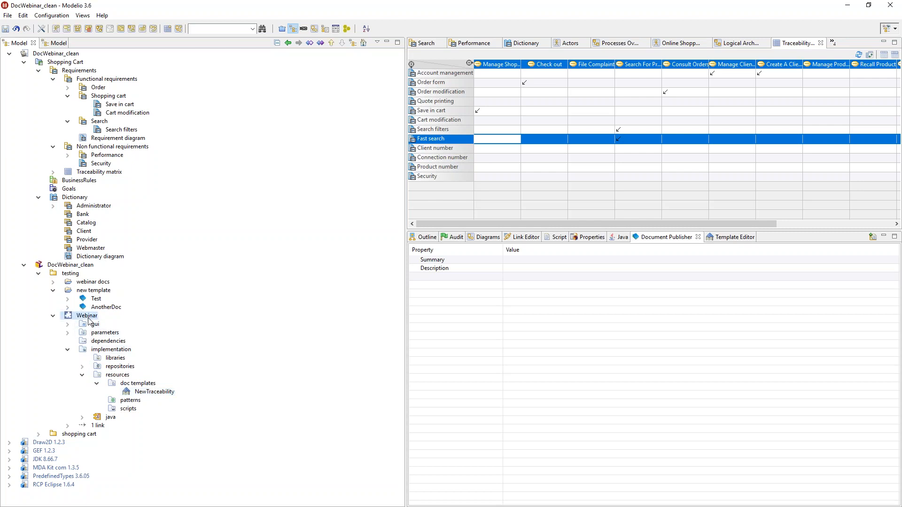
right_click(88, 319)
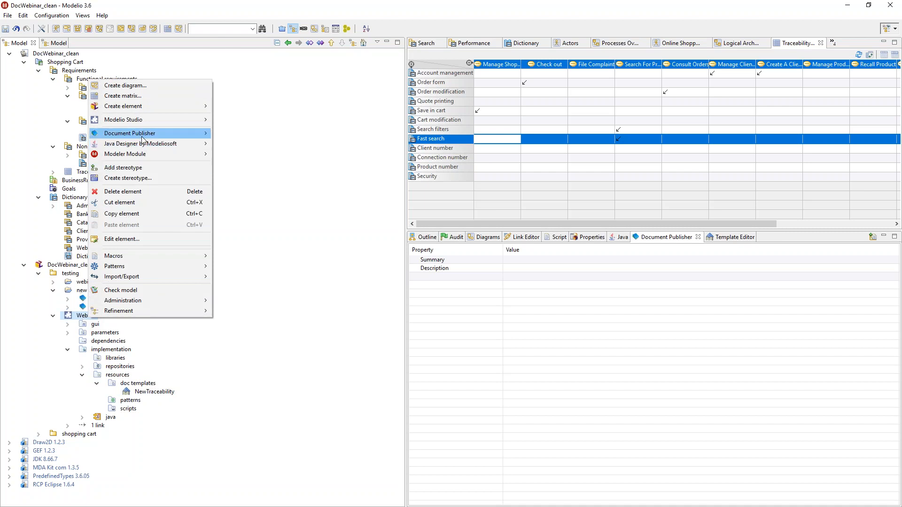
mouse_move(136, 149)
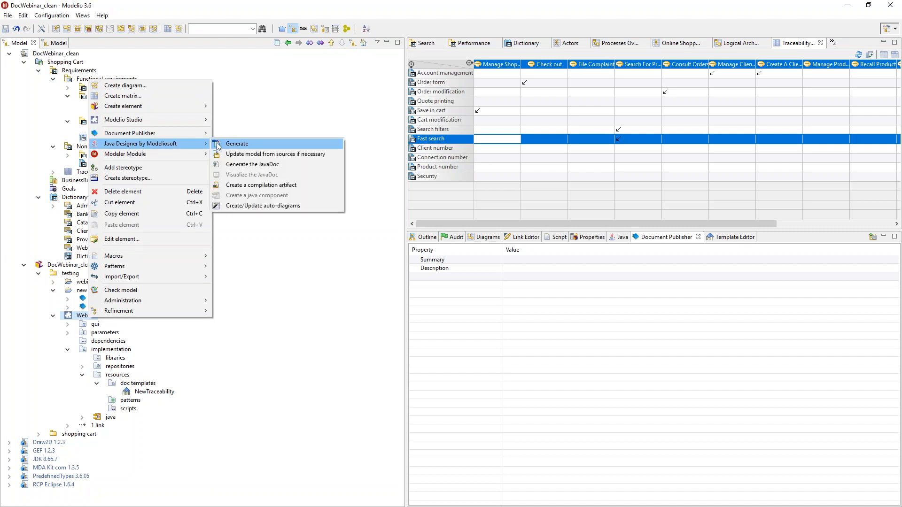
mouse_move(157, 136)
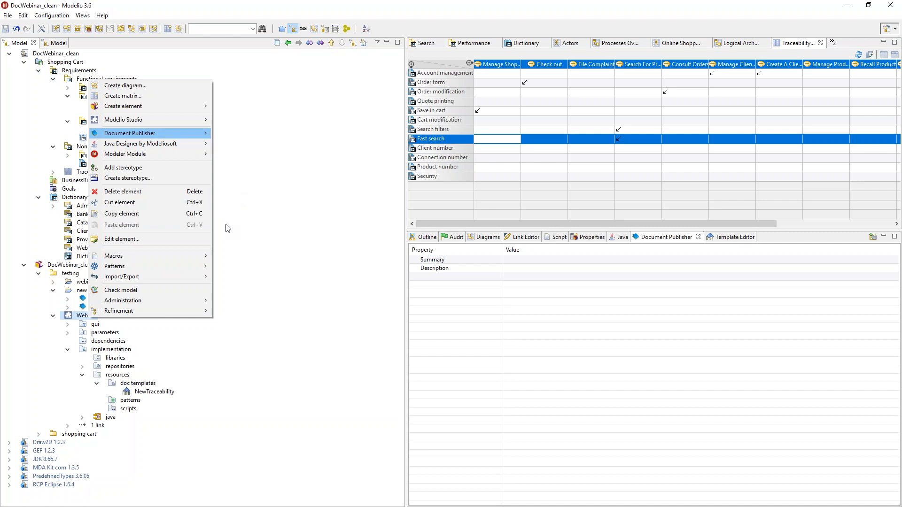
left_click(245, 237)
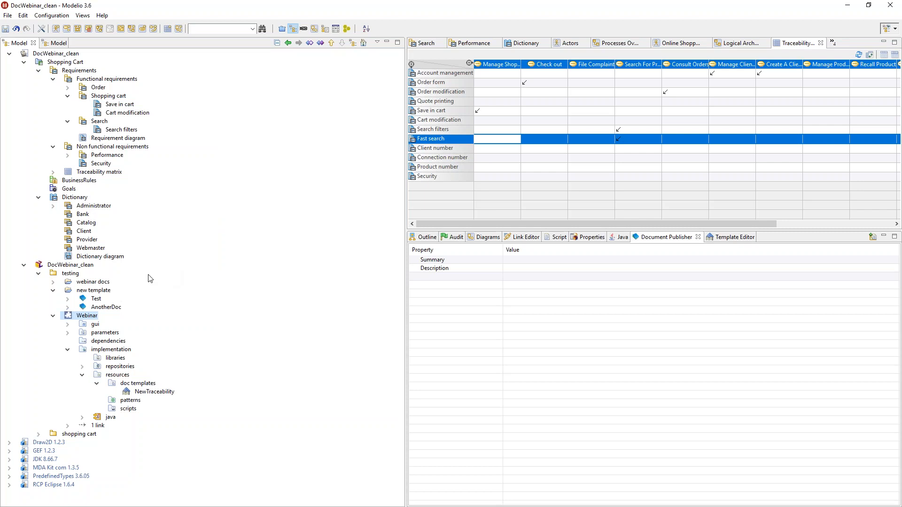
Start a new command in the Webinar module's gui commands folder and label it "use case traceability document".
left_click(69, 325)
left_click(121, 343)
right_click(120, 343)
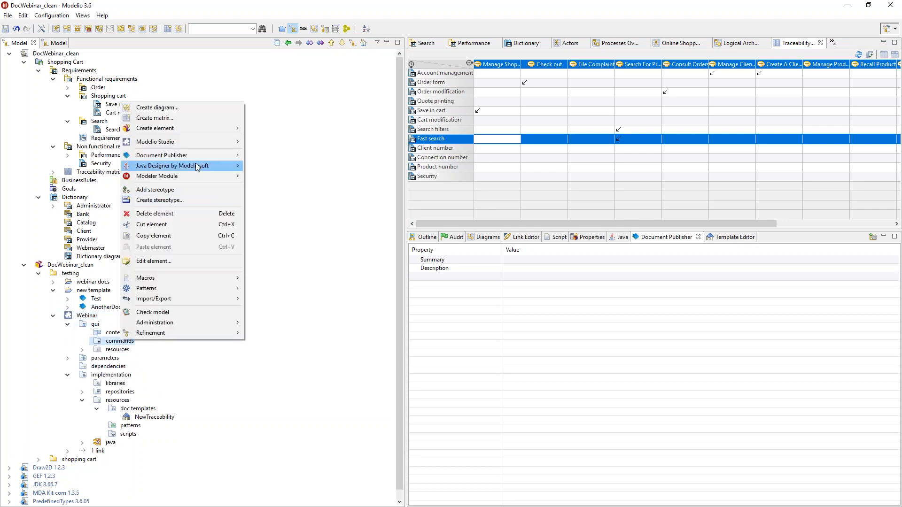
mouse_move(210, 140)
left_click(268, 141)
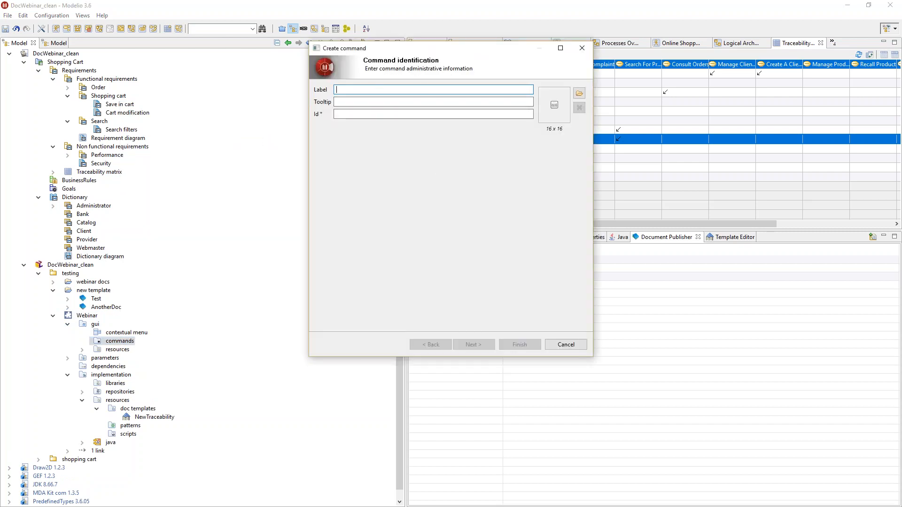
type("New")
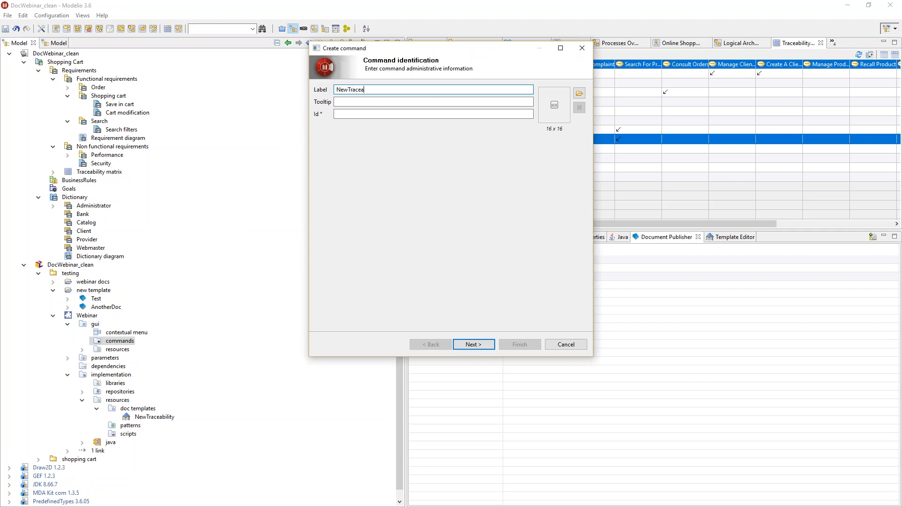
type("Tra")
key("ctrl+a")
key("BackSpace")
type("use case traceability docum")
Assign bird_Bridge.png from the logo folder as the command's icon.
left_click(579, 93)
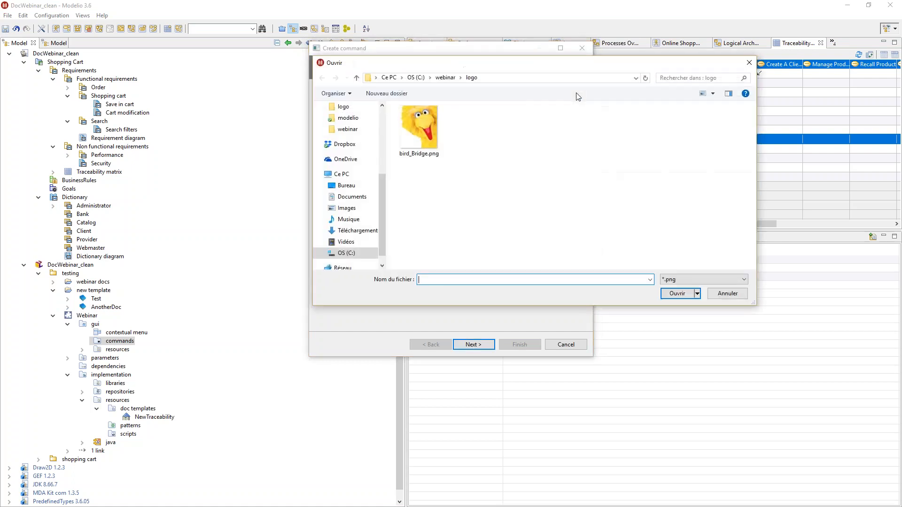
left_click(399, 138)
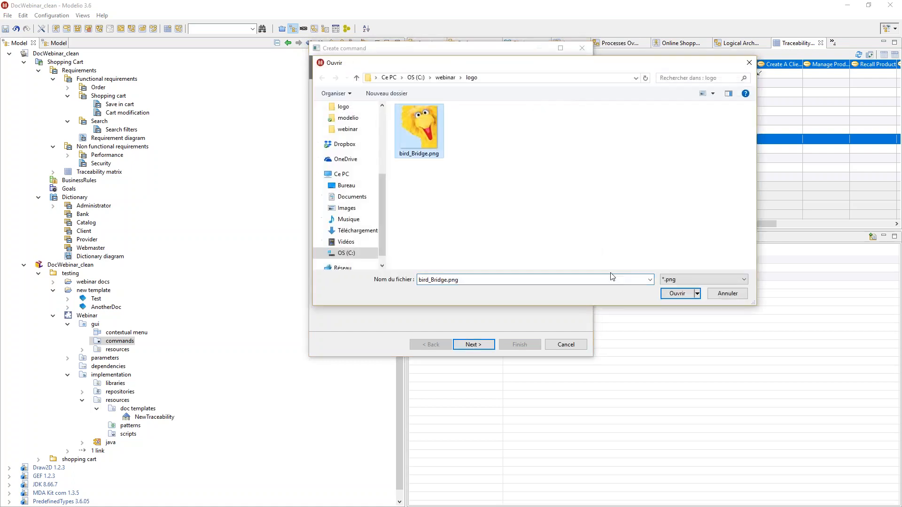
left_click(677, 294)
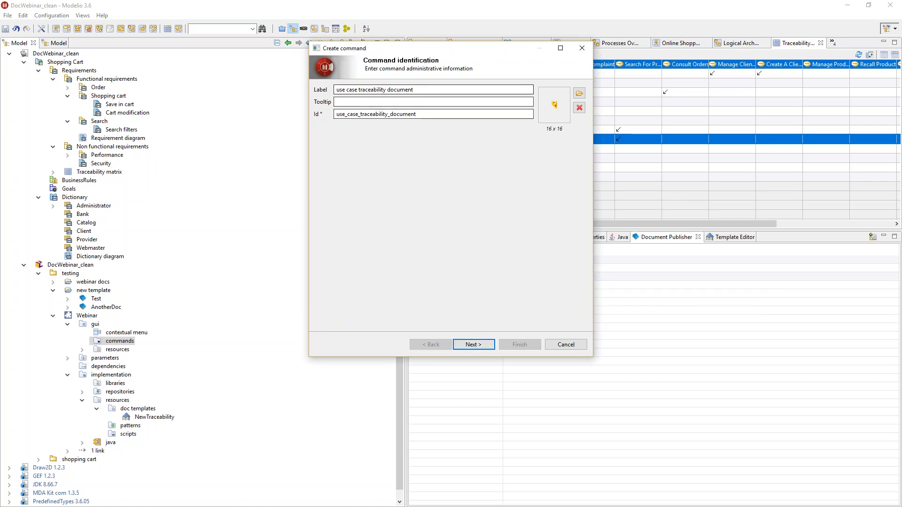
Prefix the command's label with "generate" and proceed to the command behavior settings.
type("gene")
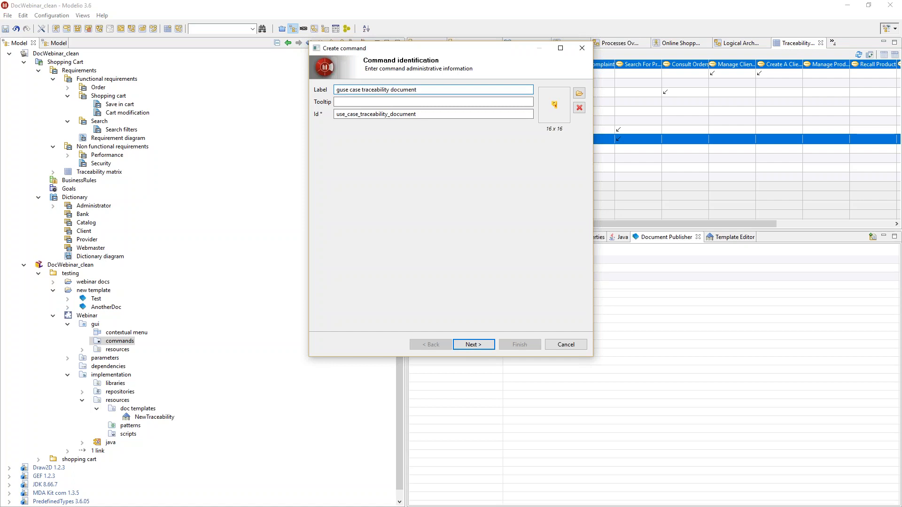
key("BackSpace")
key("BackSpace")
type("neratr")
key("BackSpace")
type("e")
left_click(489, 345)
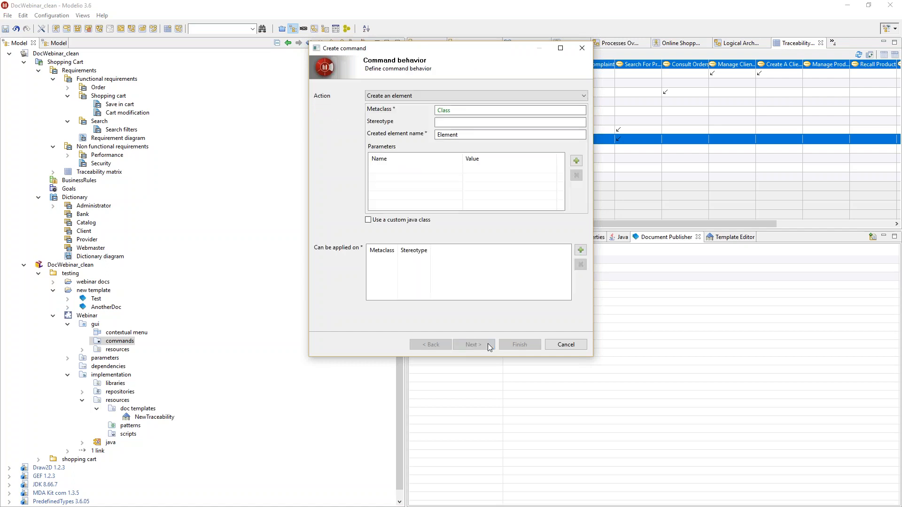
Set the command's action to Generate a document, using NewTraceability as the document to generate.
left_click(391, 97)
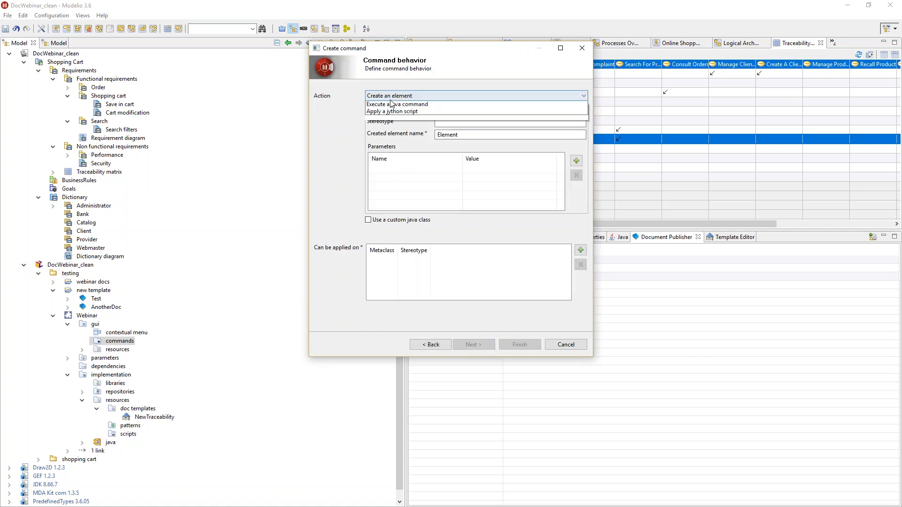
left_click(395, 127)
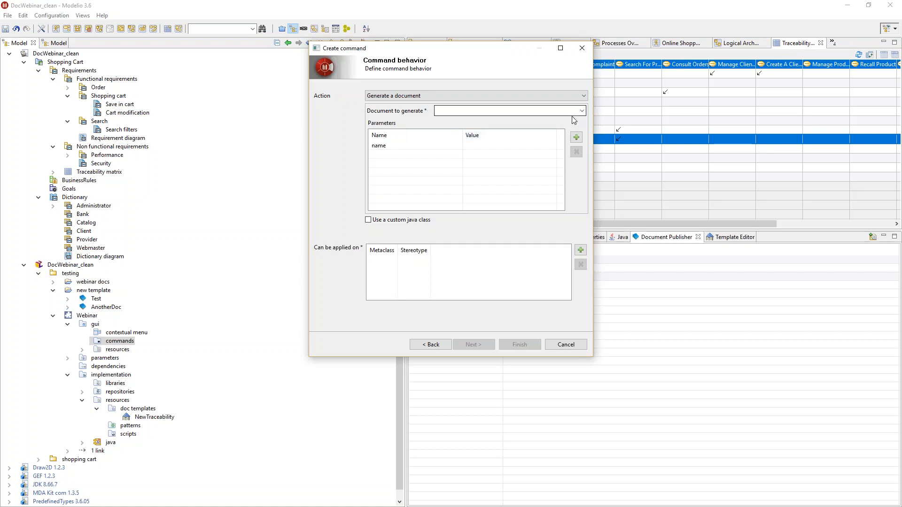
left_click(583, 112)
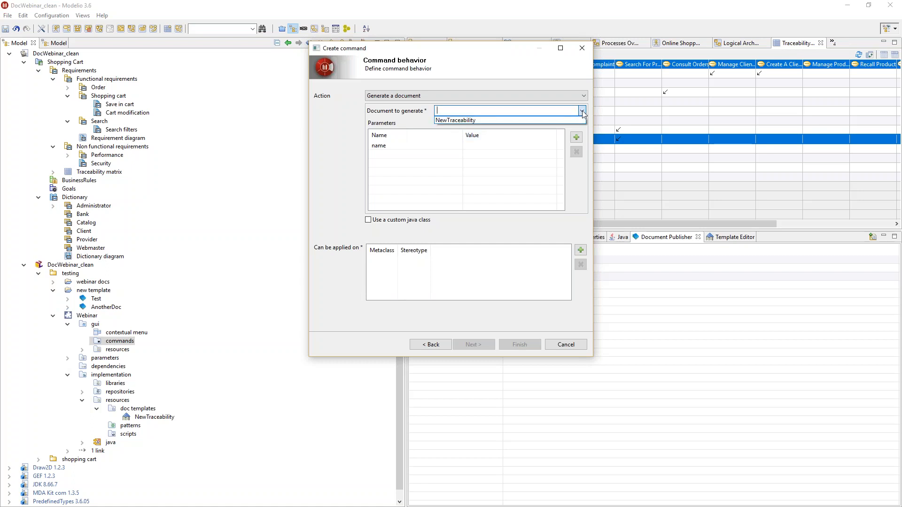
left_click(467, 120)
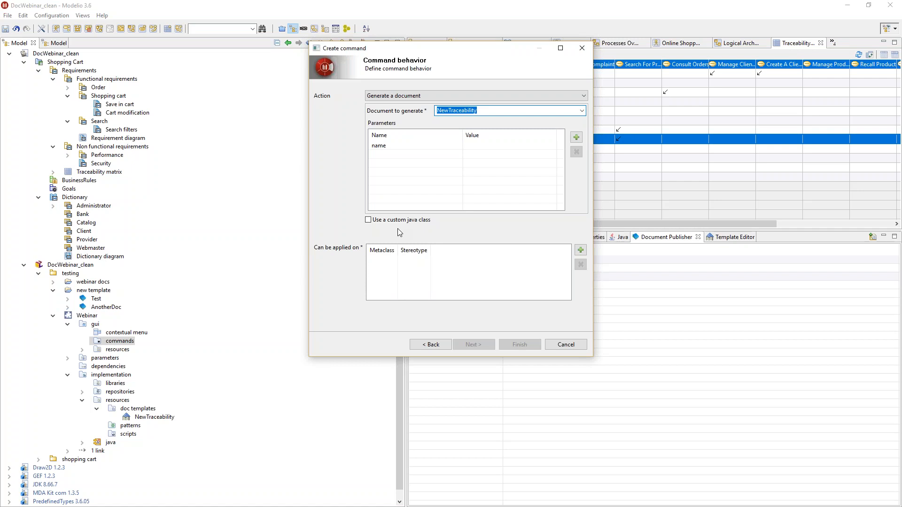
Make the command applicable to the Package metaclass and finish creating it.
left_click(69, 182)
left_click(581, 250)
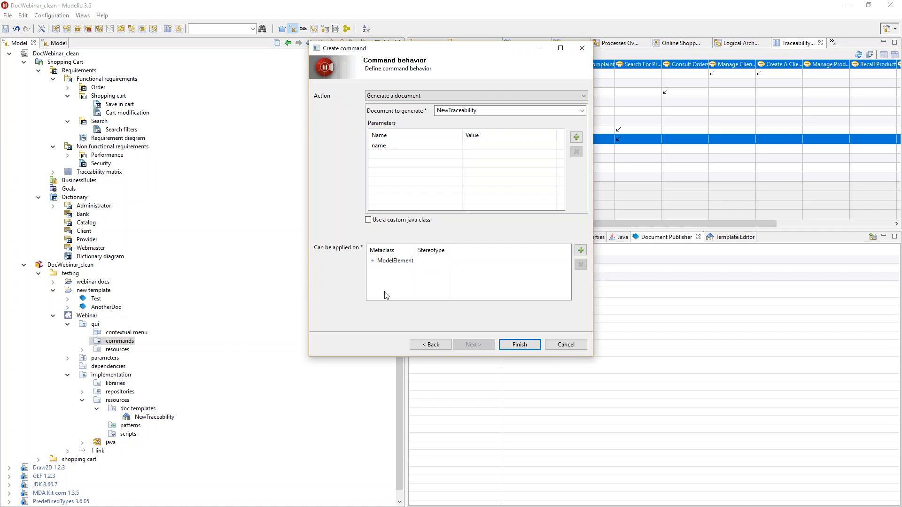
left_click(404, 266)
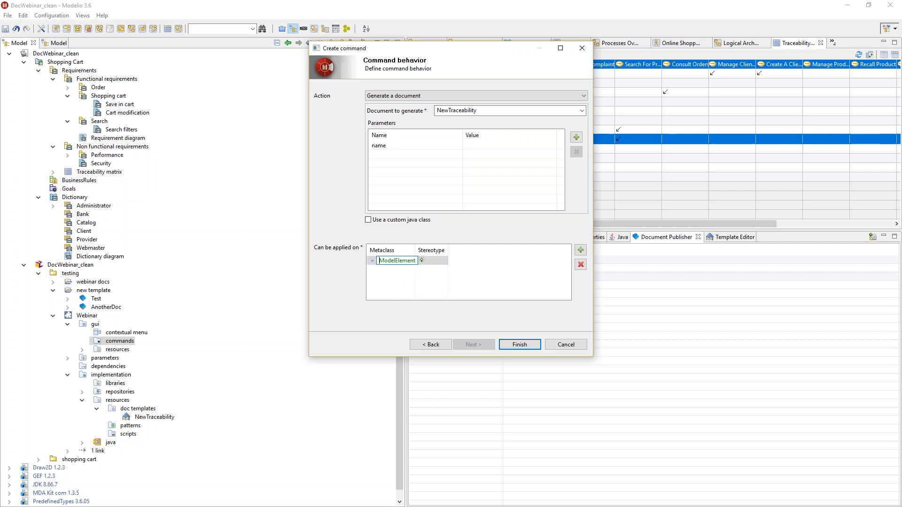
double_click(393, 259)
type("Pac")
double_click(416, 274)
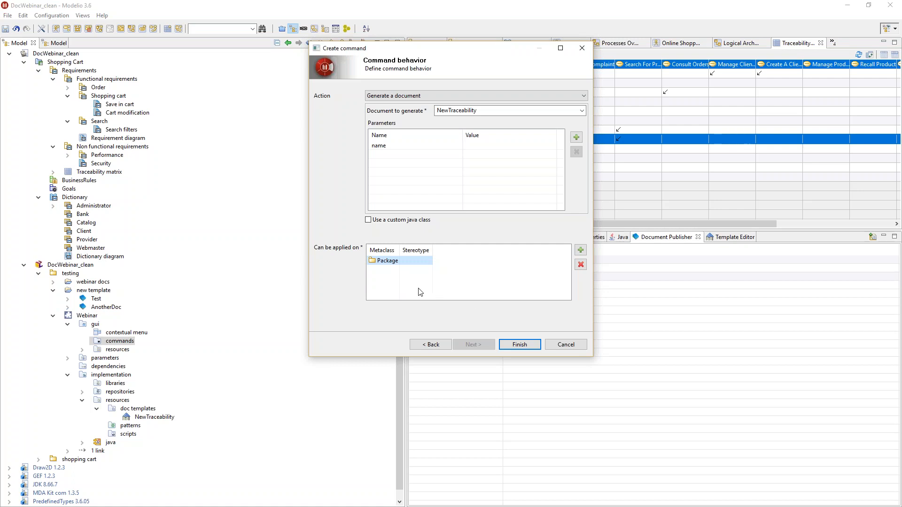
left_click(520, 345)
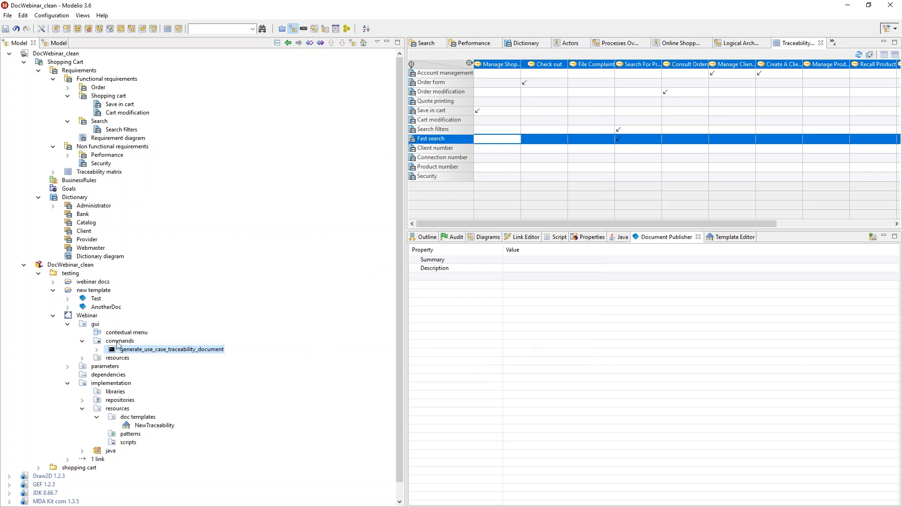
Add the generate use case traceability document command to the Webinar module's contextual menu.
left_click(107, 334)
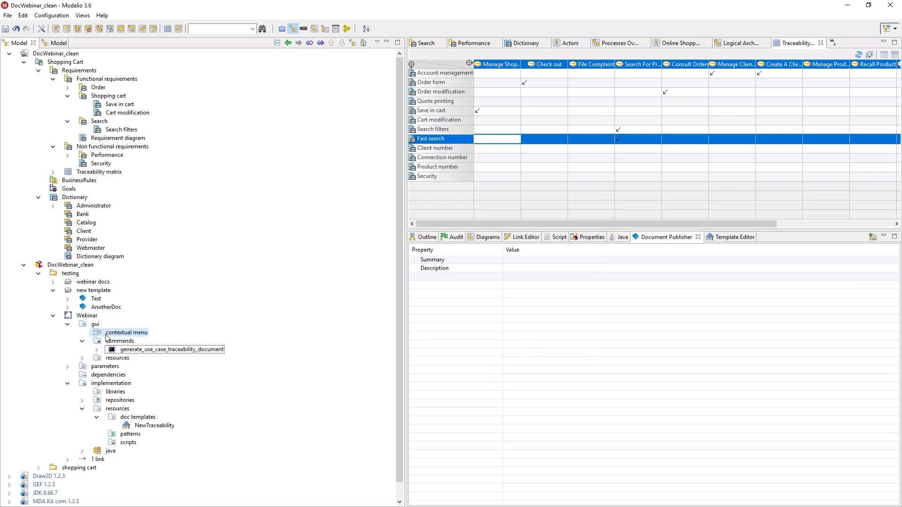
double_click(98, 337)
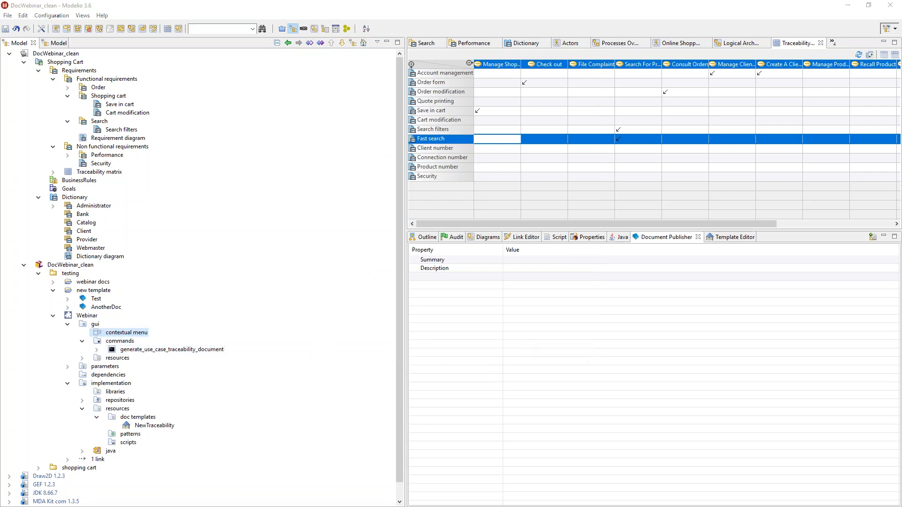
left_click(306, 152)
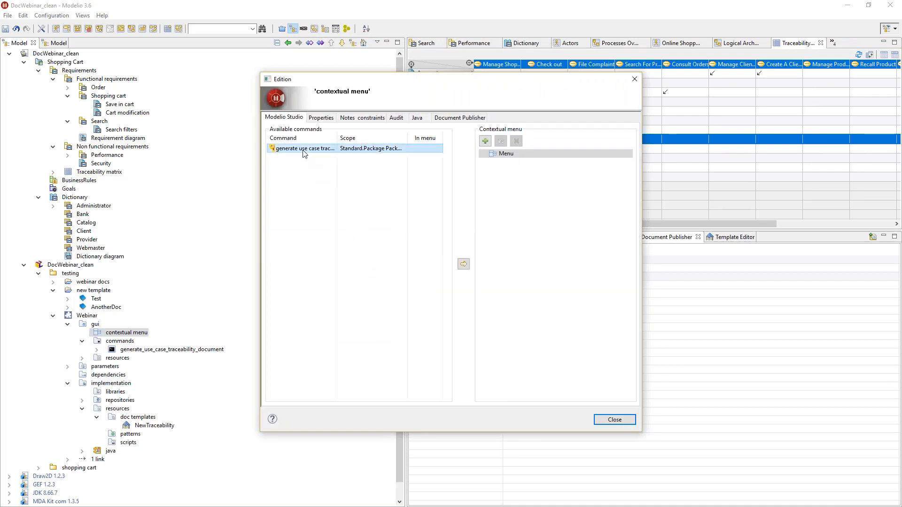
left_click(464, 264)
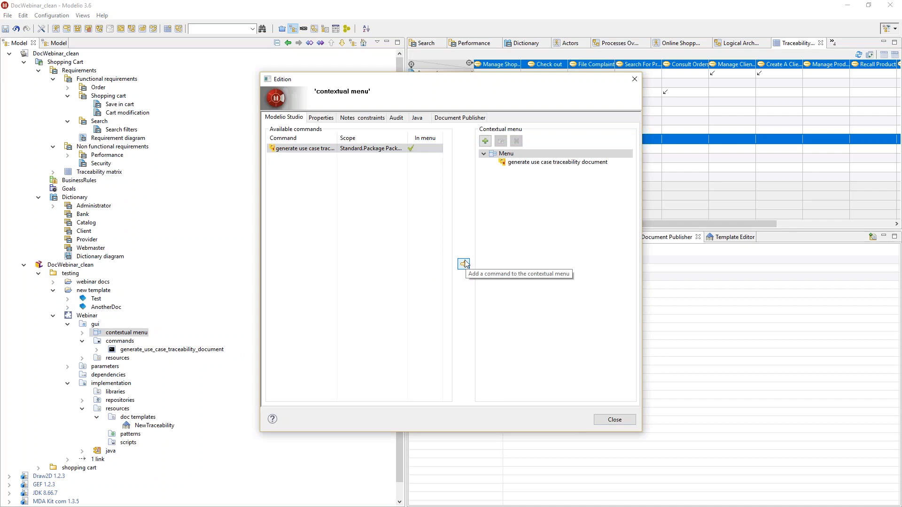
left_click(608, 422)
Build and package the Webinar module without the documentation plugin, deploying it in the current project after building.
left_click(85, 317)
right_click(85, 318)
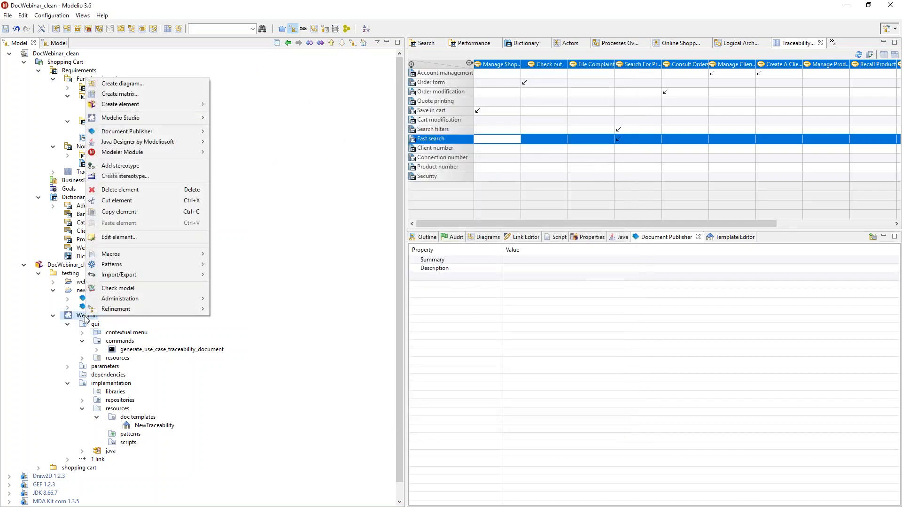
mouse_move(171, 119)
left_click(217, 119)
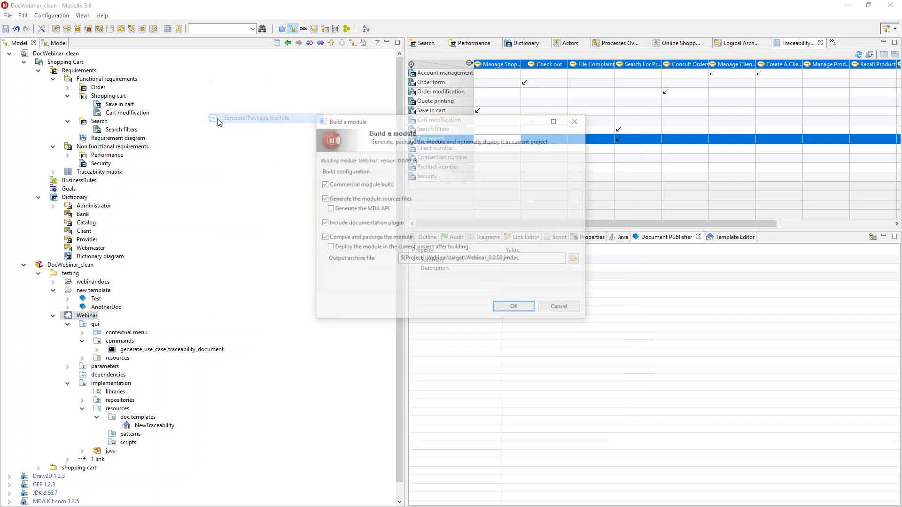
left_click(323, 224)
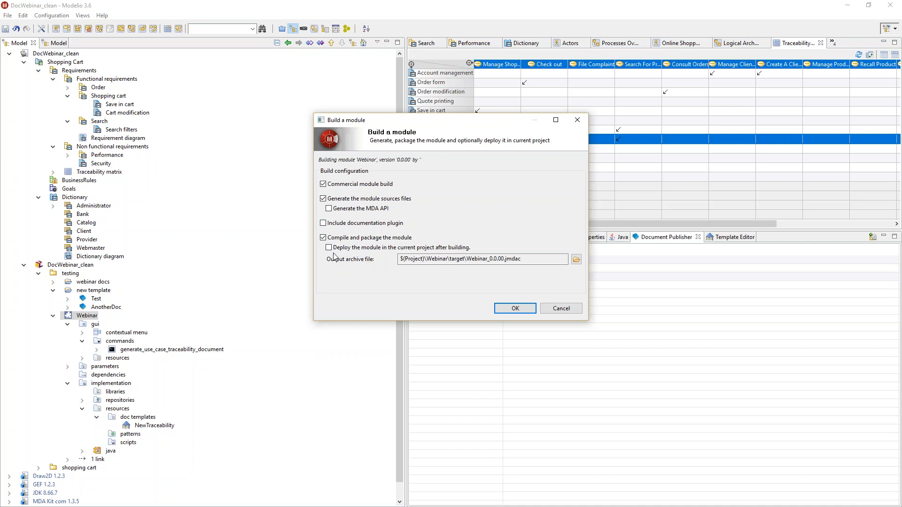
left_click(329, 248)
left_click(515, 309)
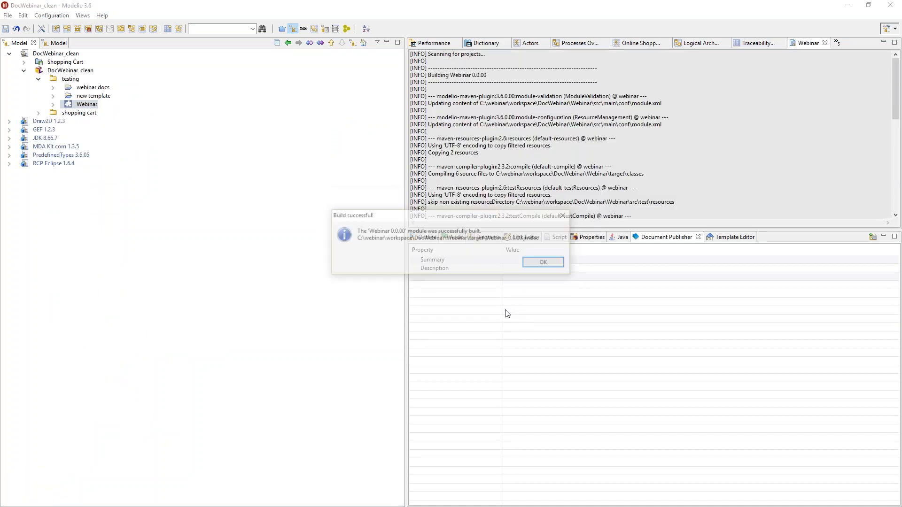
left_click(540, 263)
Check whether the Webinar module's commands are offered for the testing package and for BusinessRules under Shopping Cart.
right_click(61, 80)
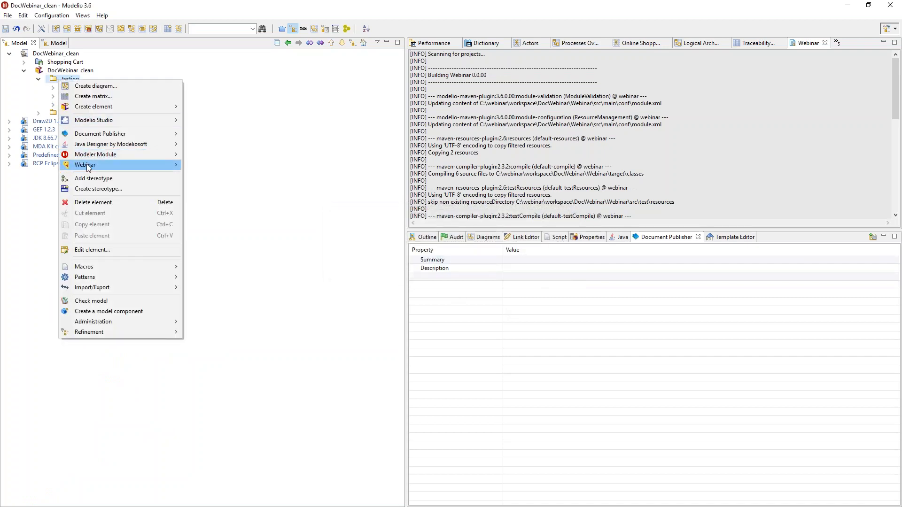
mouse_move(88, 167)
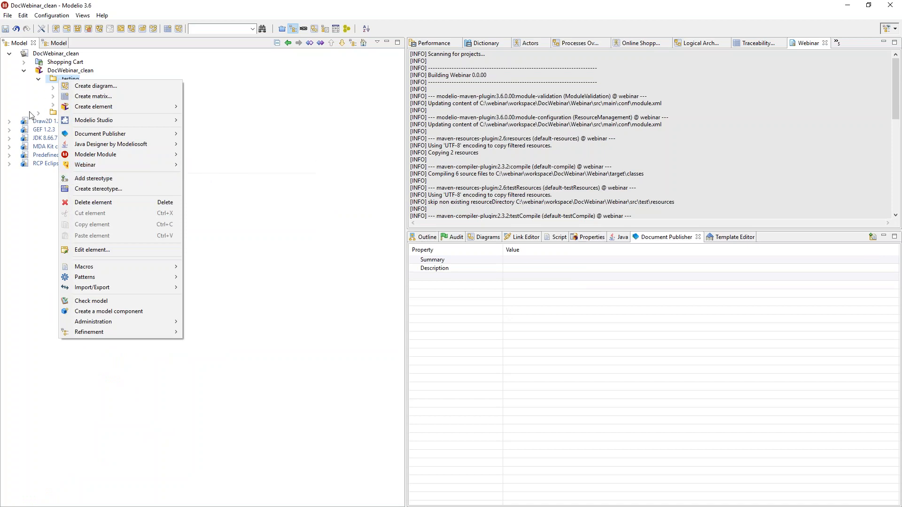
left_click(29, 111)
left_click(24, 62)
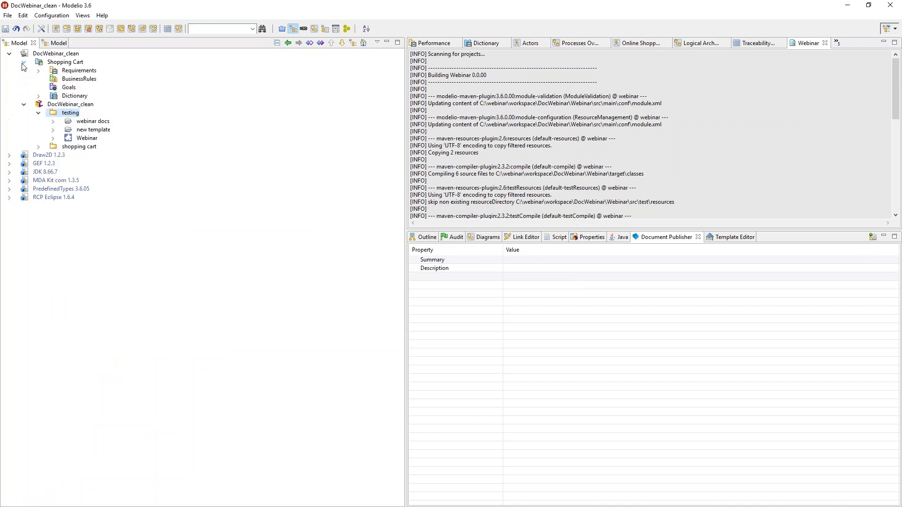
right_click(68, 82)
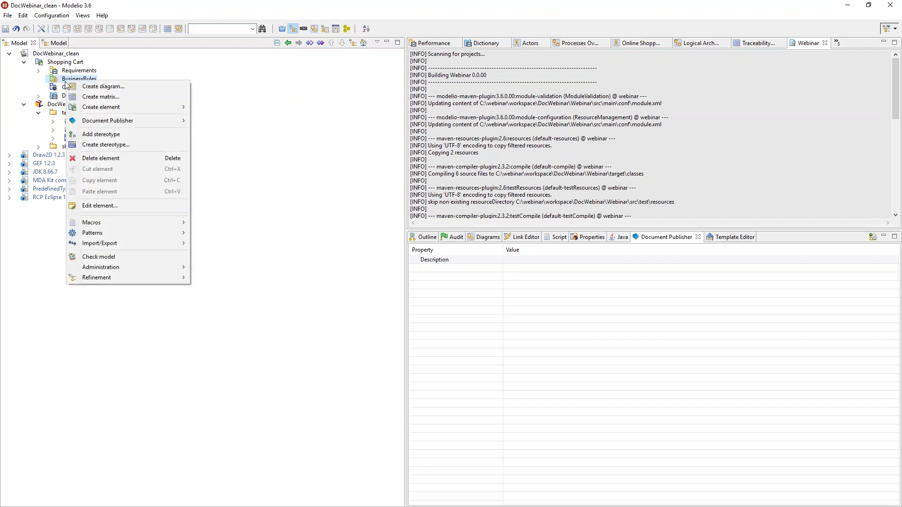
left_click(55, 113)
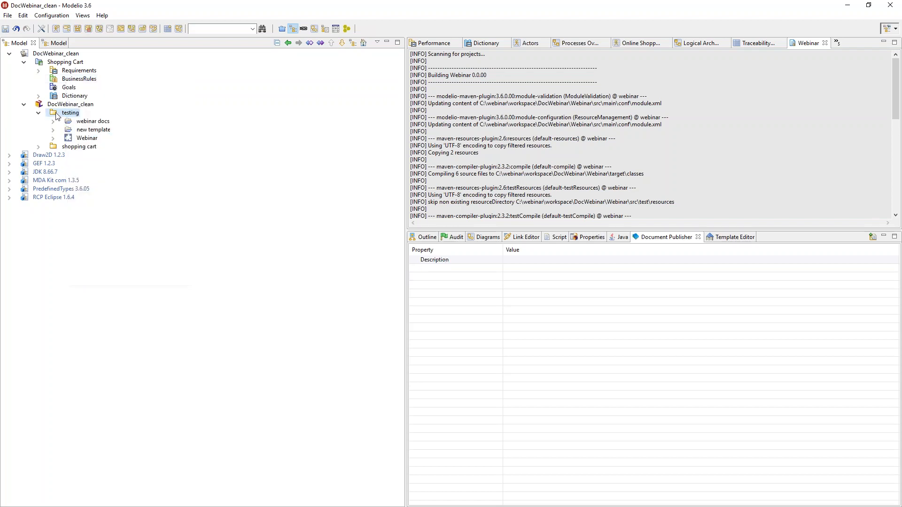
Generate the use case traceability document from the testing package with the Webinar module's command, saving it as test.docx.
right_click(56, 114)
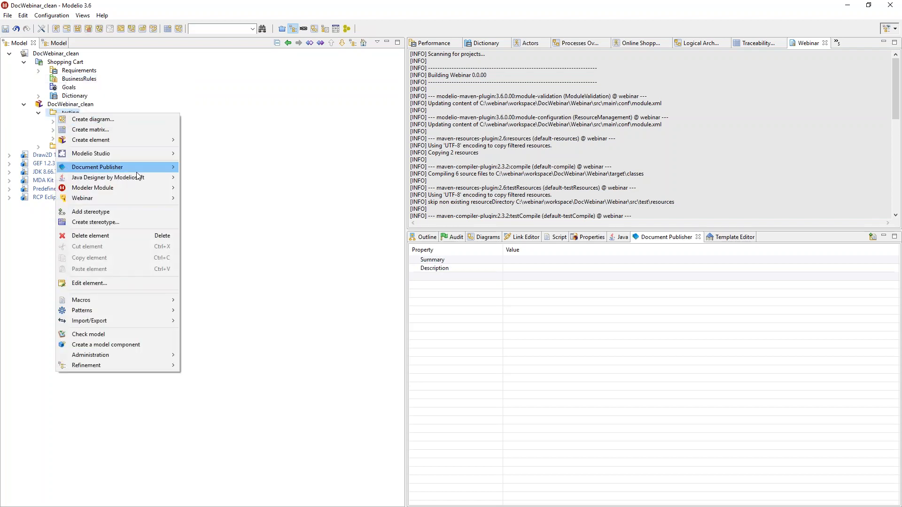
mouse_move(144, 200)
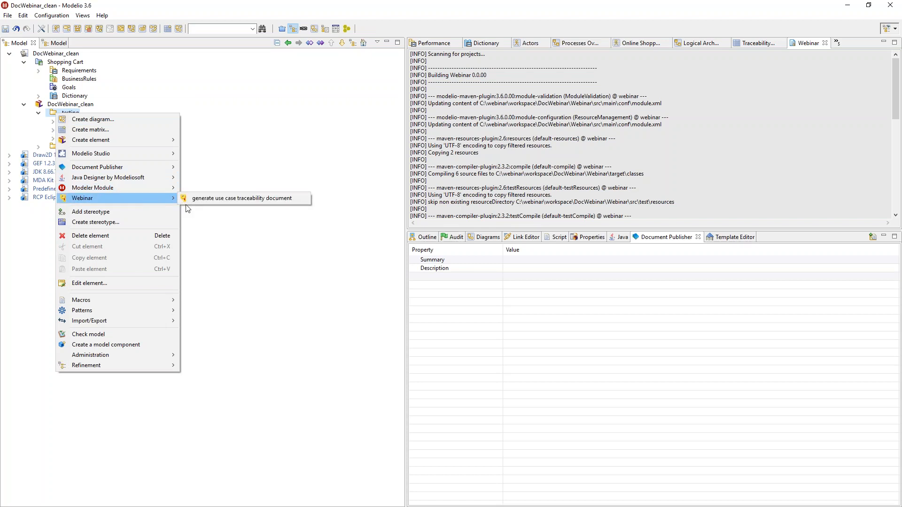
left_click(202, 201)
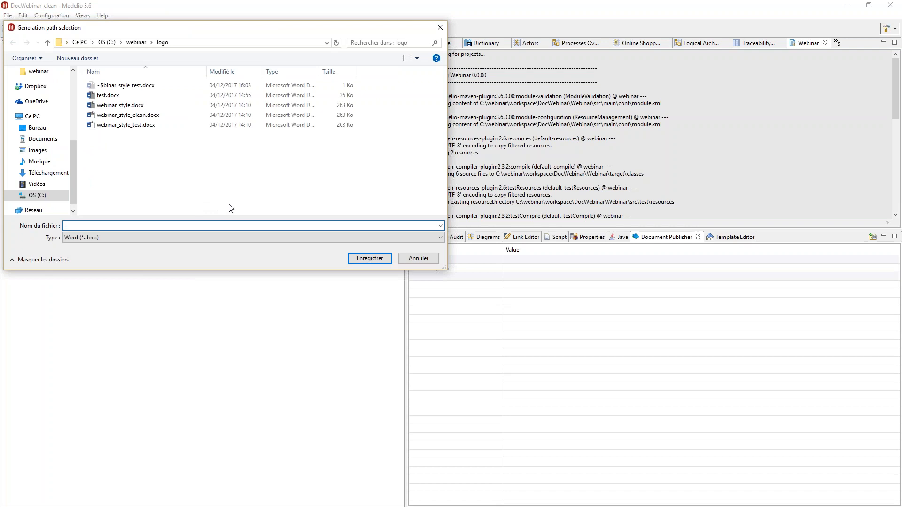
left_click(121, 96)
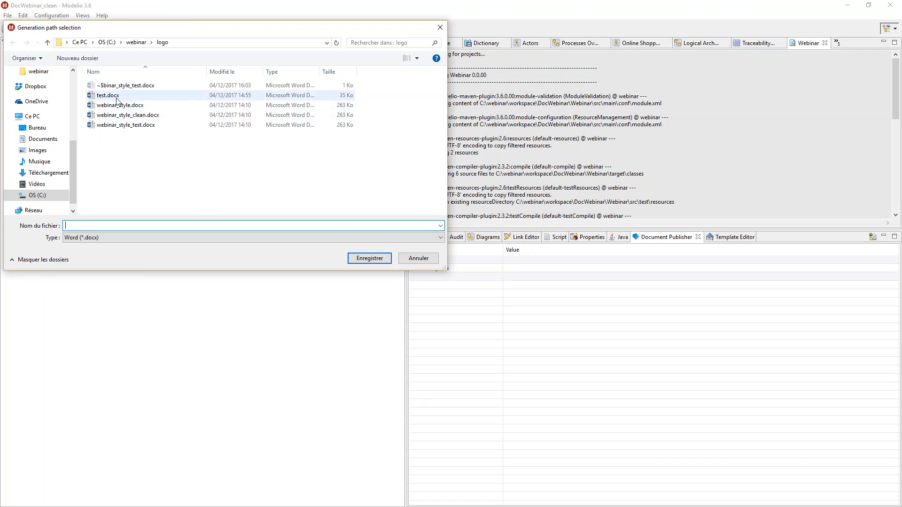
left_click(355, 260)
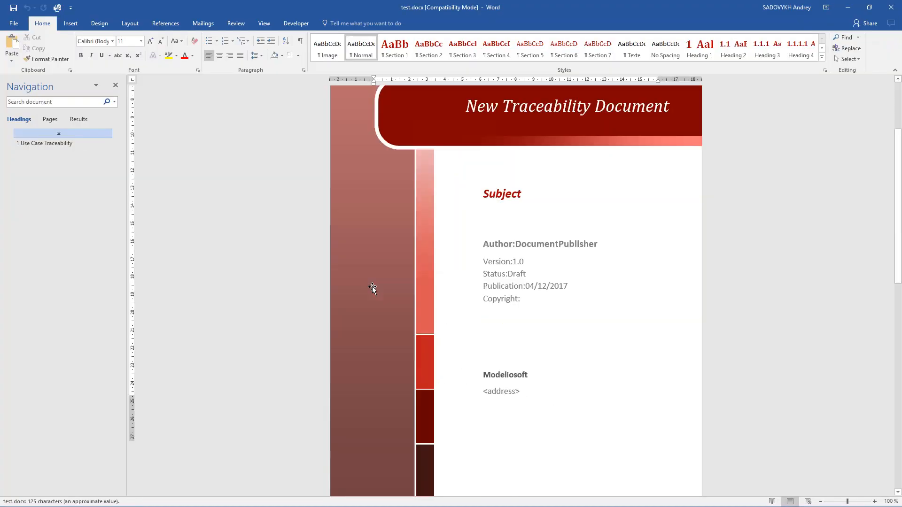
Examine the cover page, table of contents and Use Case Traceability section of the generated test.docx in Word.
scroll(372, 287, "down", 7)
scroll(373, 285, "down", 8)
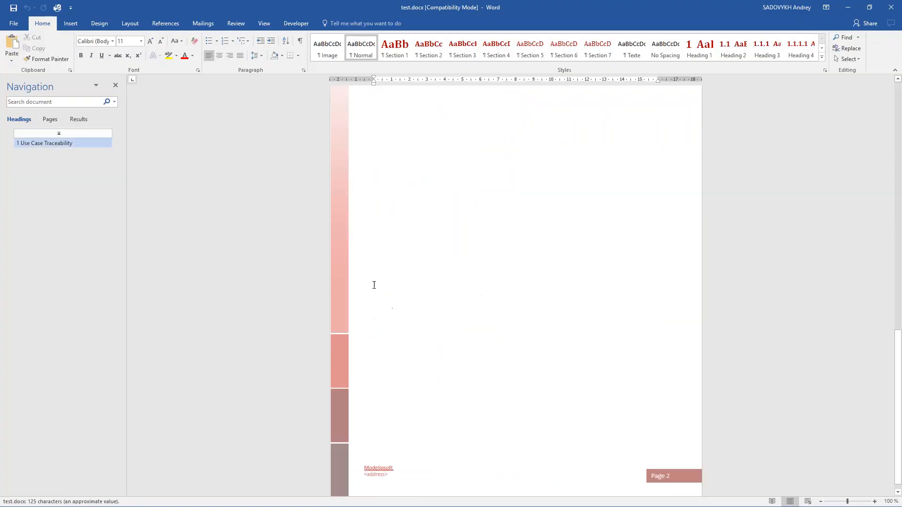
scroll(374, 285, "up", 10)
scroll(388, 272, "up", 6)
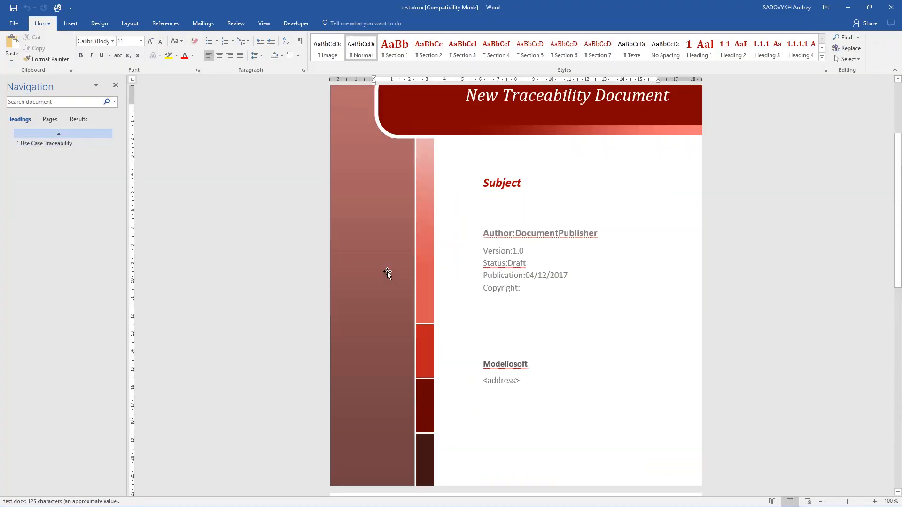
scroll(388, 272, "down", 7)
scroll(402, 203, "down", 4)
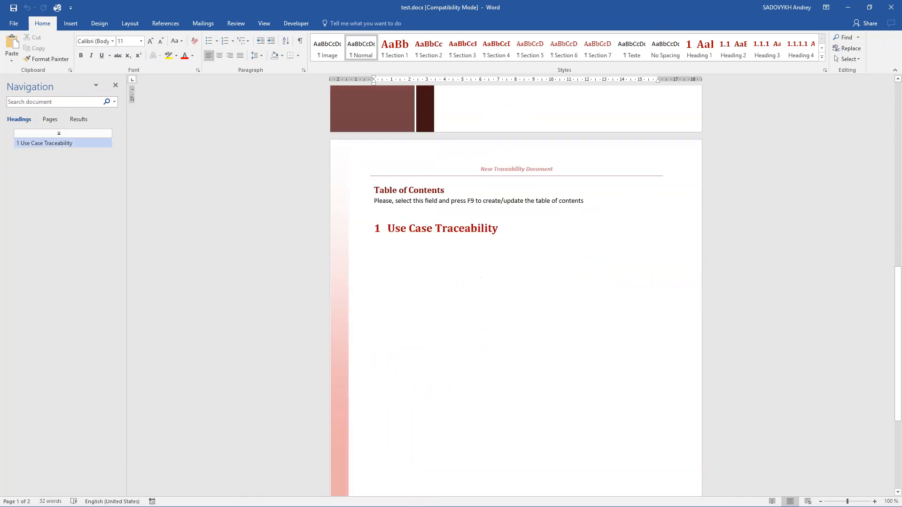
scroll(376, 265, "up", 8)
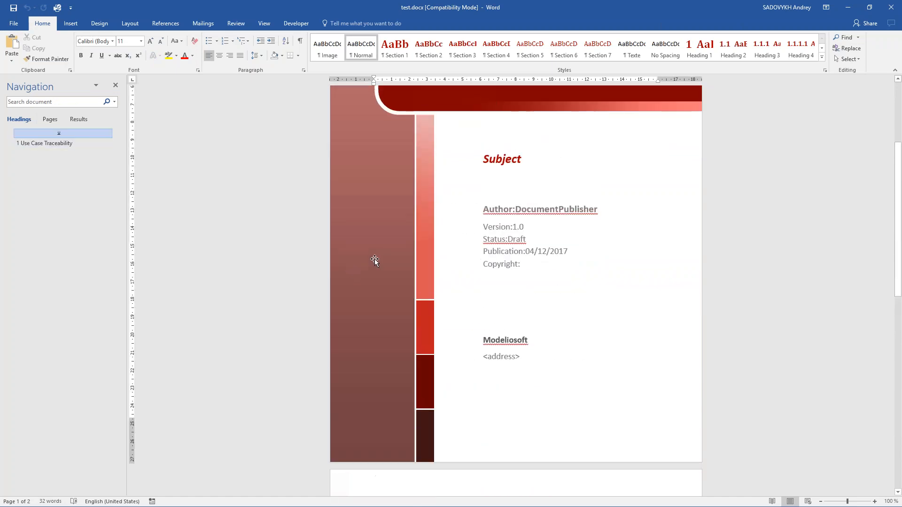
left_click(449, 274)
left_click(390, 277)
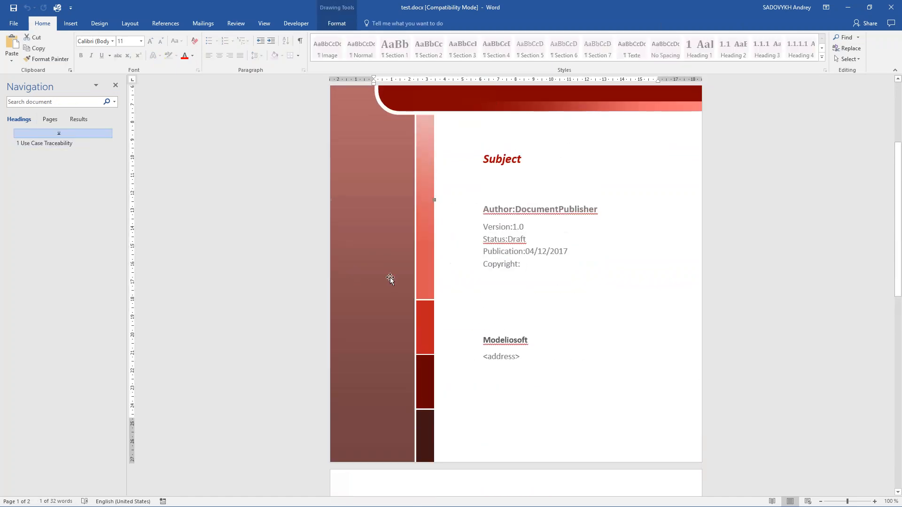
scroll(390, 277, "down", 3)
left_click(448, 431)
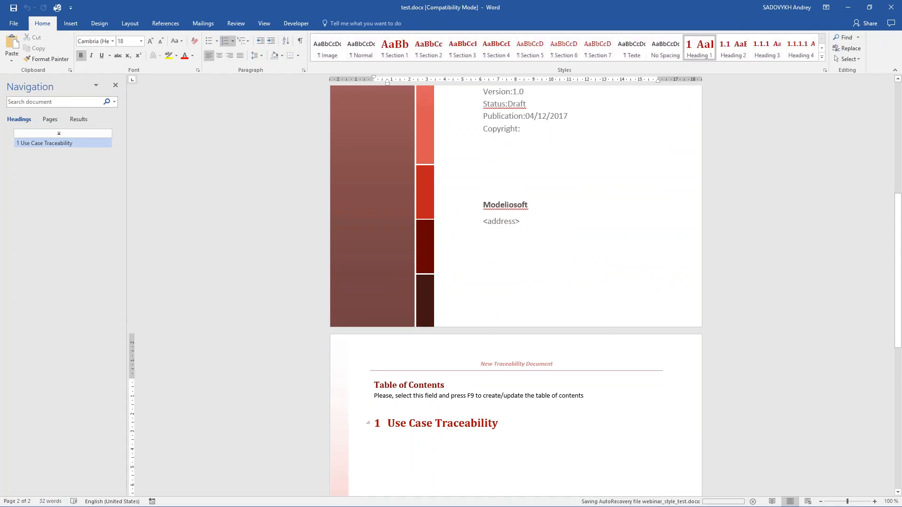
scroll(452, 438, "down", 3)
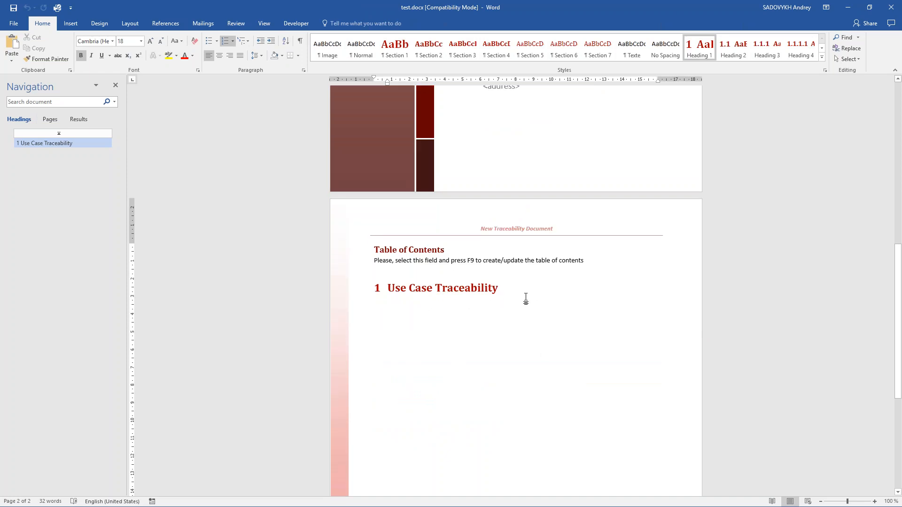
scroll(518, 307, "up", 3)
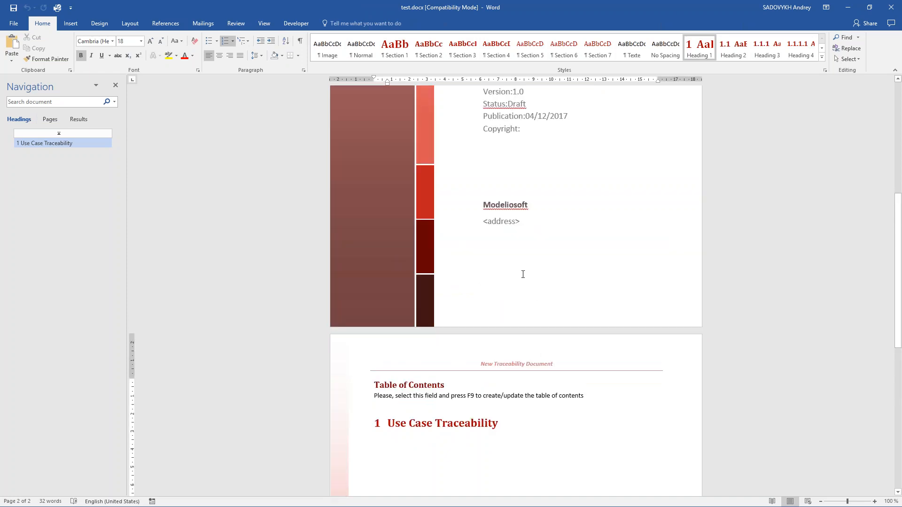
Close test.docx and webinar_style_test.docx in Word, discarding the unsaved changes.
left_click(888, 11)
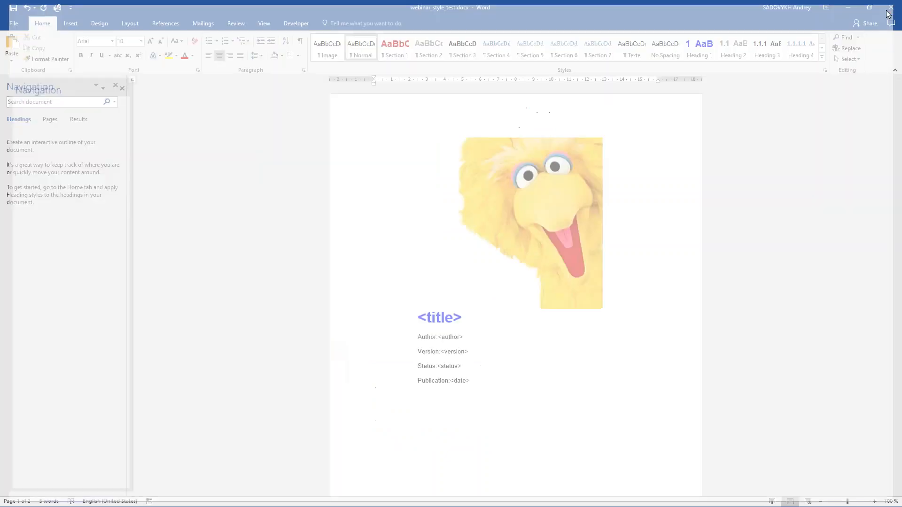
left_click(891, 8)
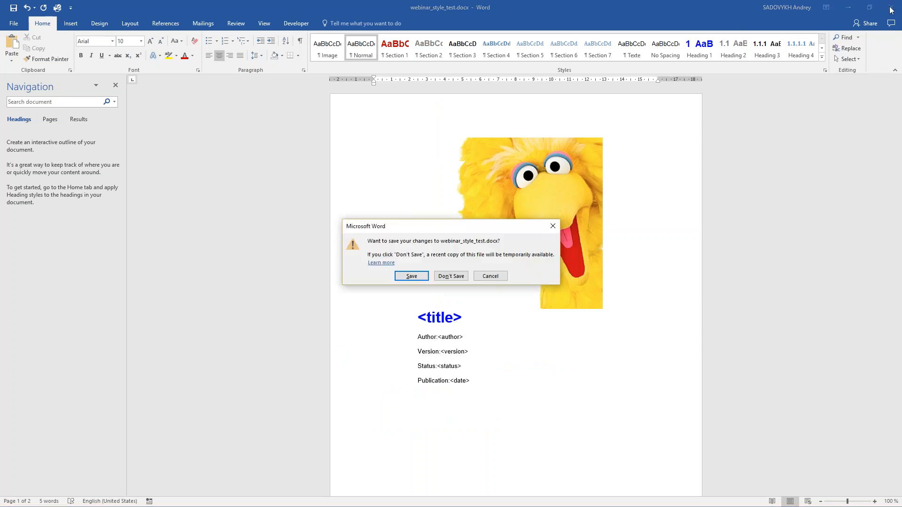
left_click(450, 278)
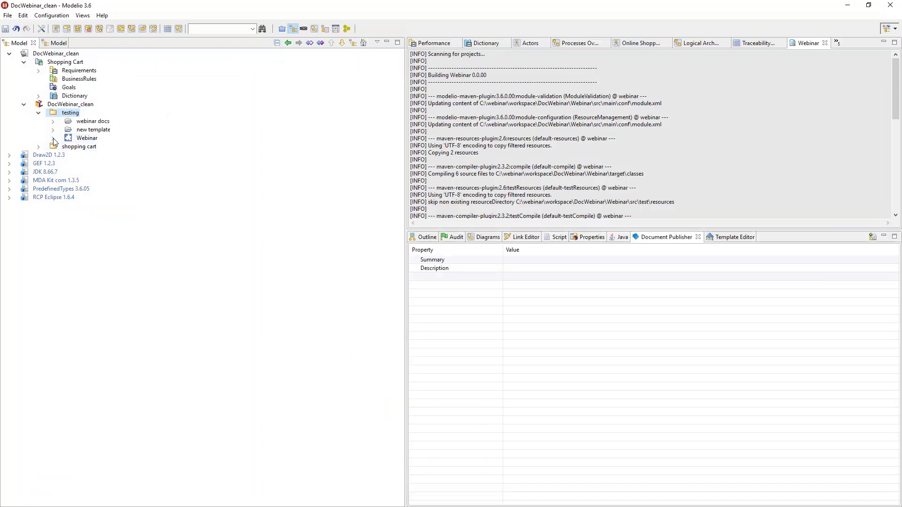
Open the generate_use_case_traceability_document command under the Webinar module's gui commands for editing.
left_click(53, 139)
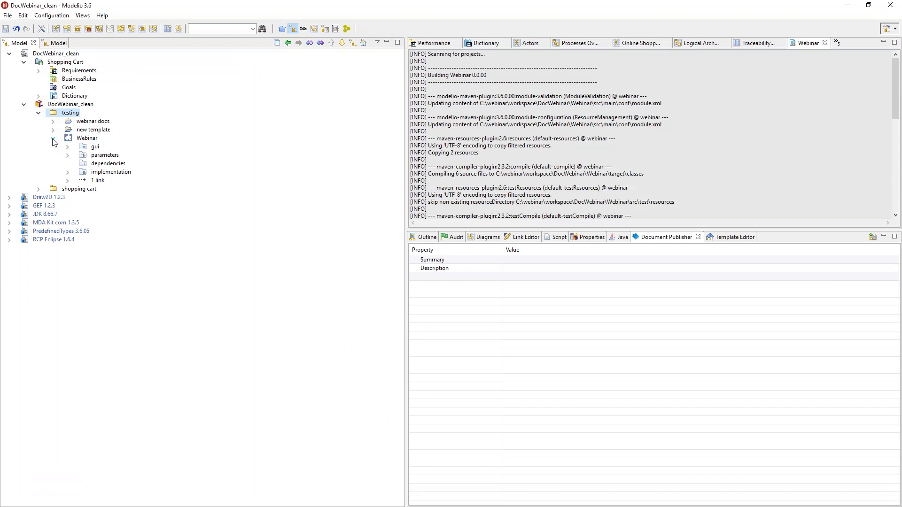
left_click(68, 156)
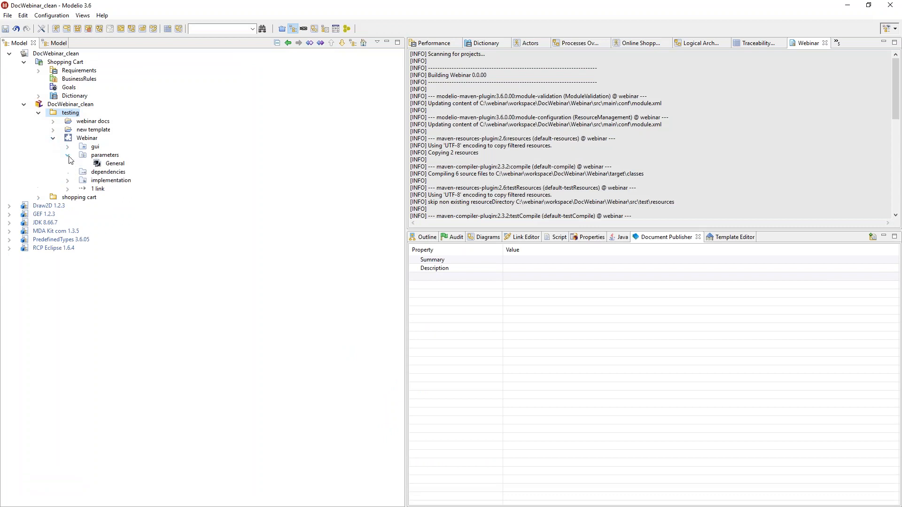
left_click(68, 156)
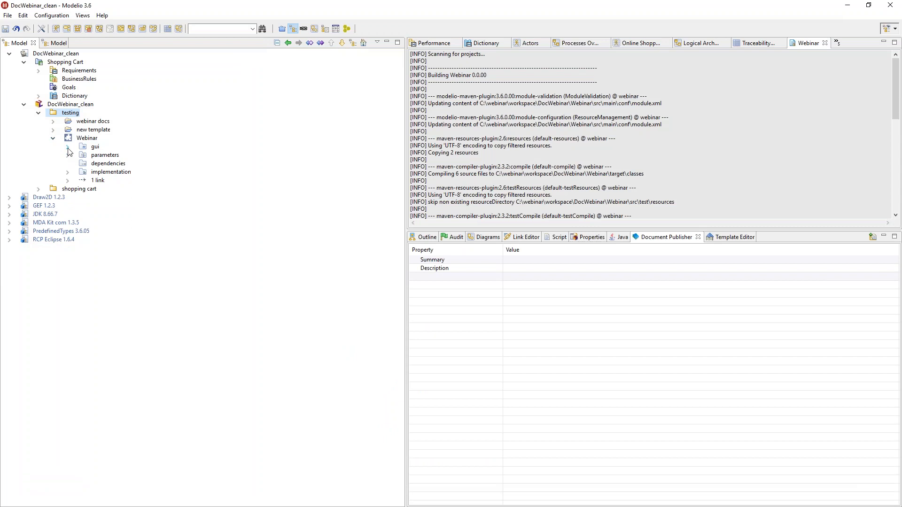
left_click(67, 146)
left_click(82, 164)
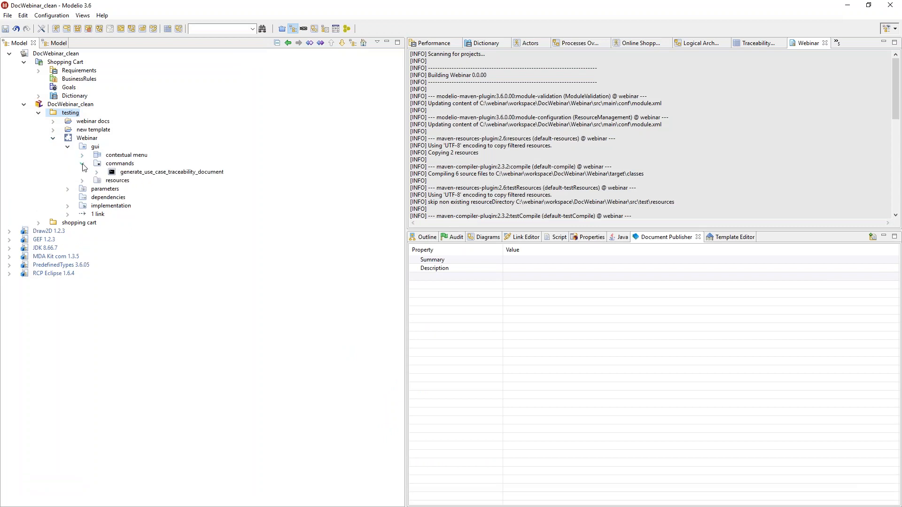
left_click(114, 174)
double_click(114, 175)
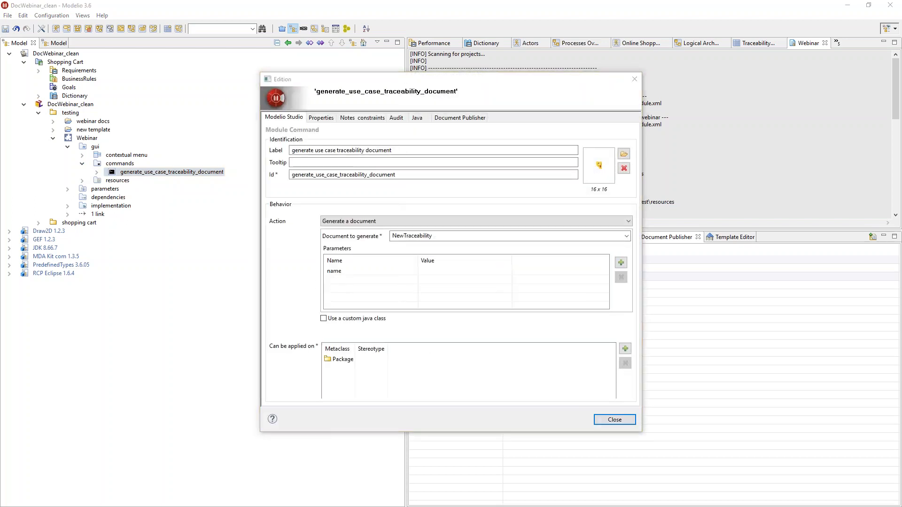
Rename the document generation command's existing parameter to STYLESHEET.
left_click(346, 272)
left_click(347, 272)
double_click(339, 272)
type("STYLESHEET")
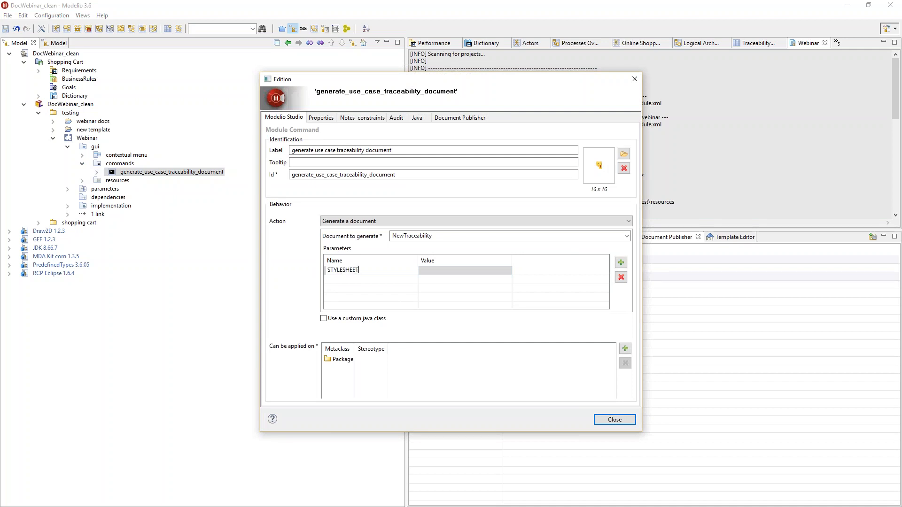
Set the STYLESHEET parameter's value to $TEMPLATE/default.docx, close the command's editor and save the project.
key("alt+Tab")
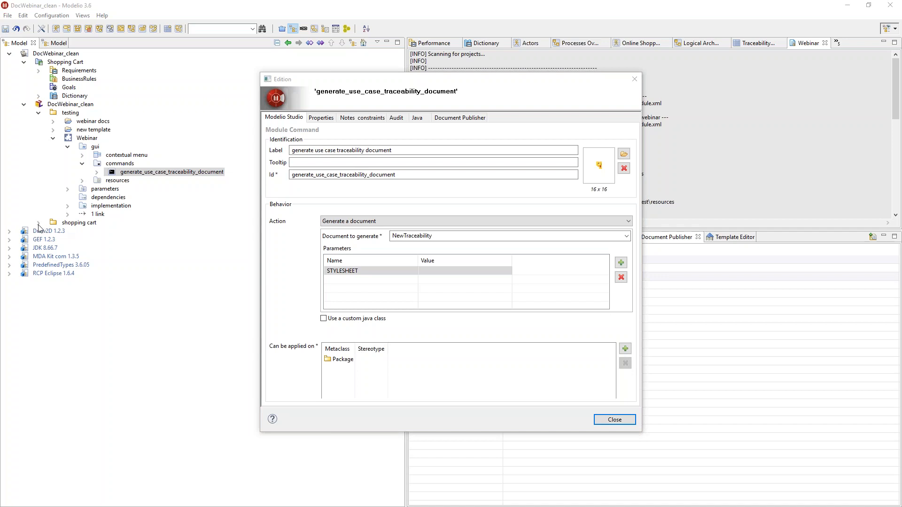
left_click(54, 130)
left_click(436, 271)
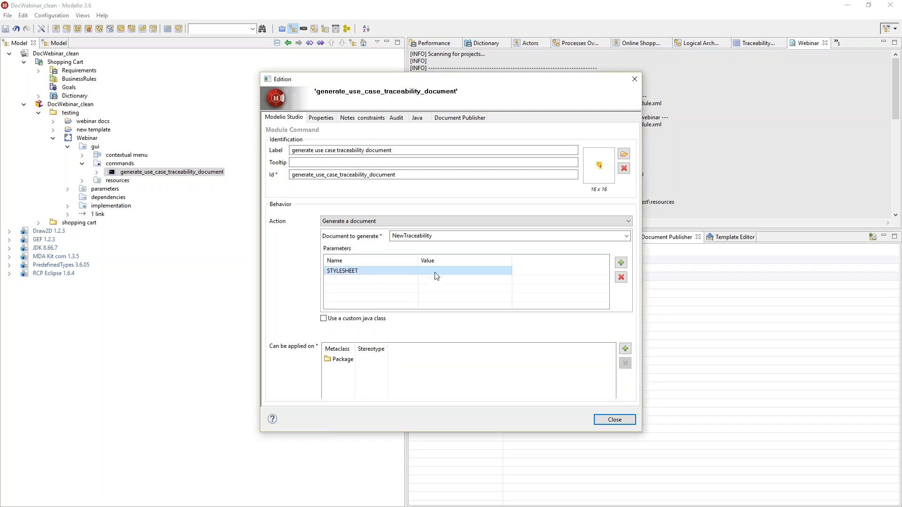
type("$TEMPLATE/default.docx")
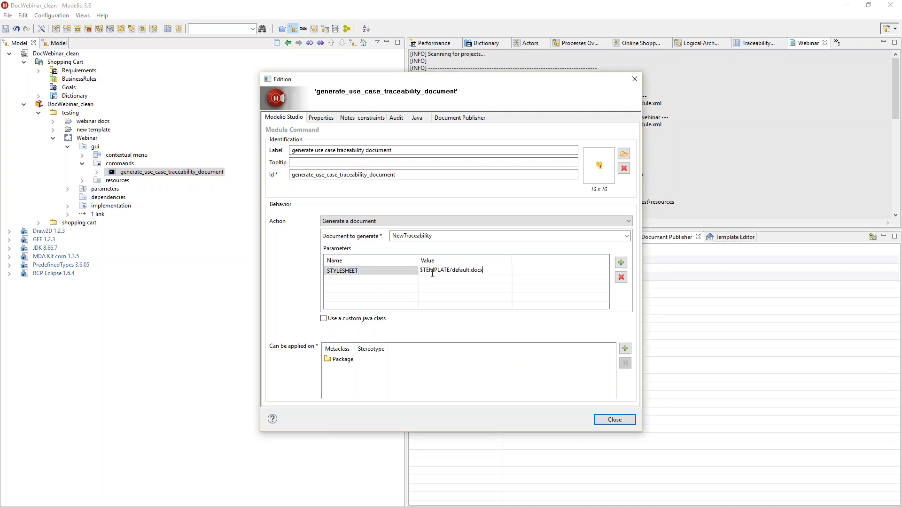
left_click(611, 420)
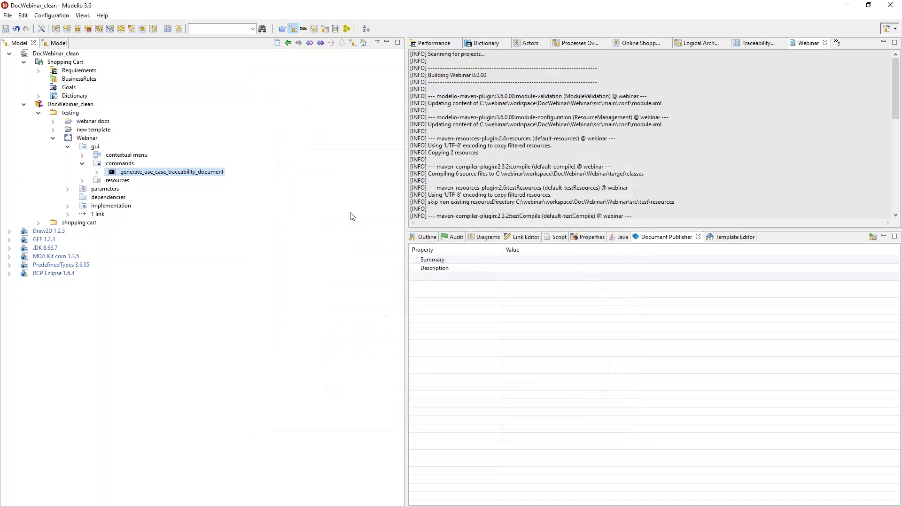
key("ctrl+s")
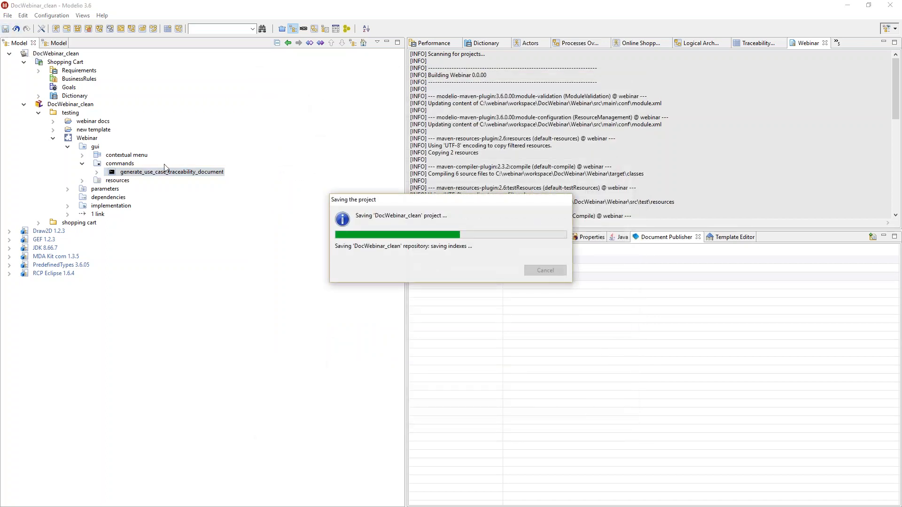
Set the Webinar module's version to 0.0.01.
right_click(81, 138)
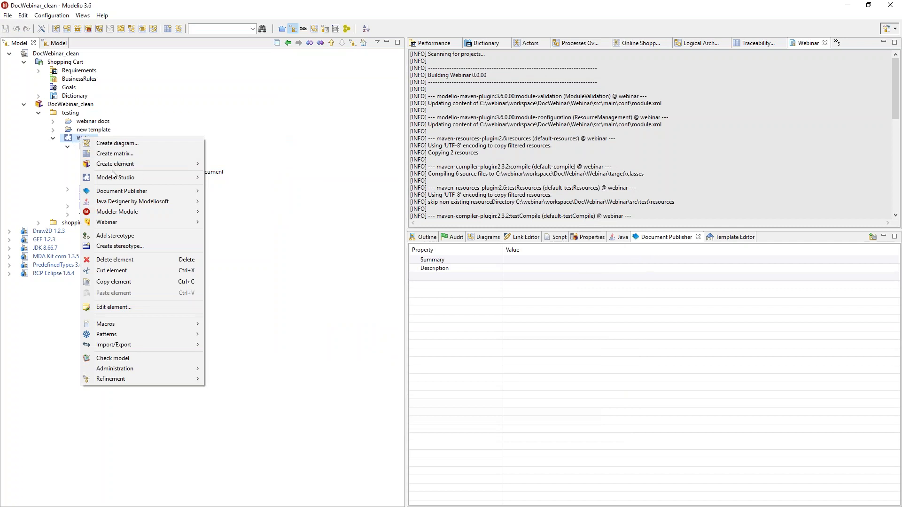
left_click(68, 140)
double_click(68, 140)
left_click(329, 377)
key("BackSpace")
type("1")
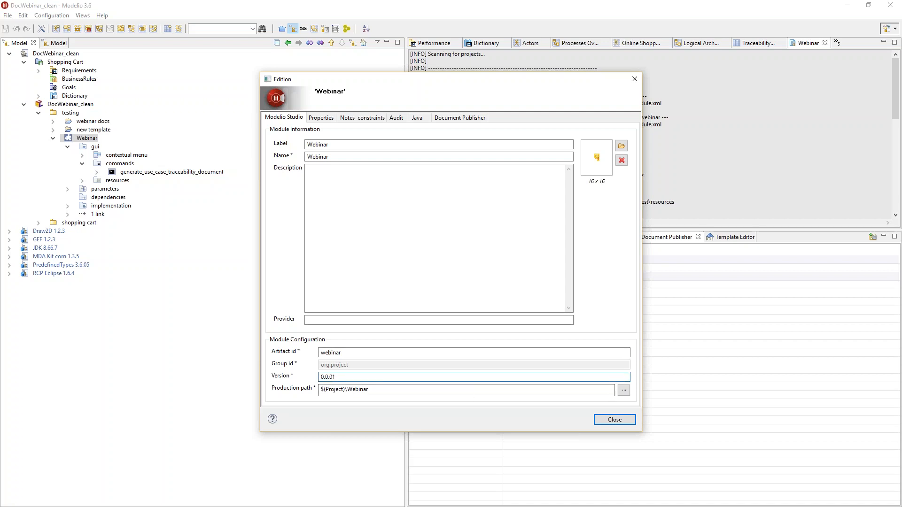
left_click(614, 420)
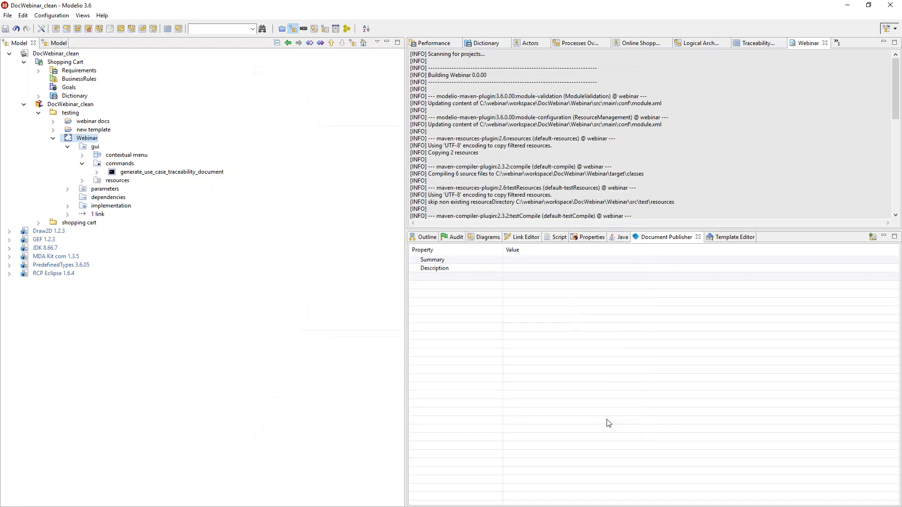
Build the Webinar module as a commercial build with source generation, compilation, packaging and deployment in the current project.
right_click(88, 139)
mouse_move(158, 181)
left_click(258, 180)
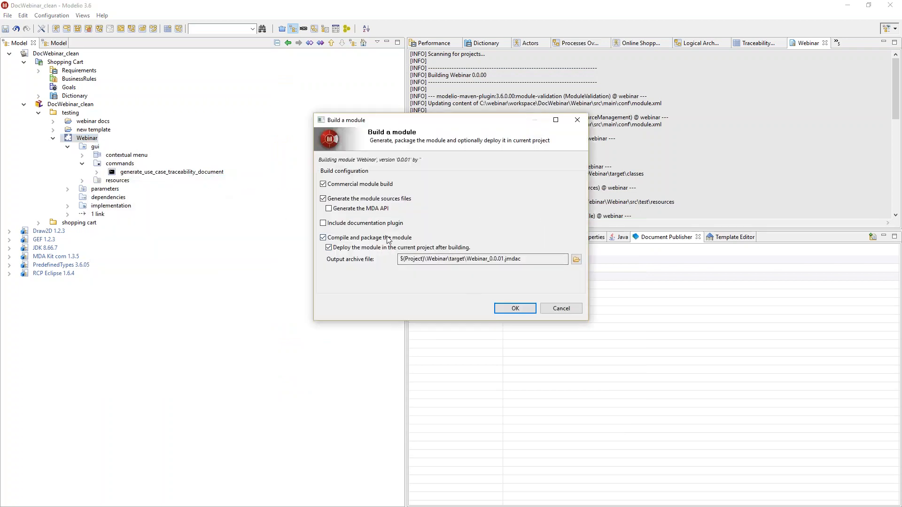
left_click(517, 308)
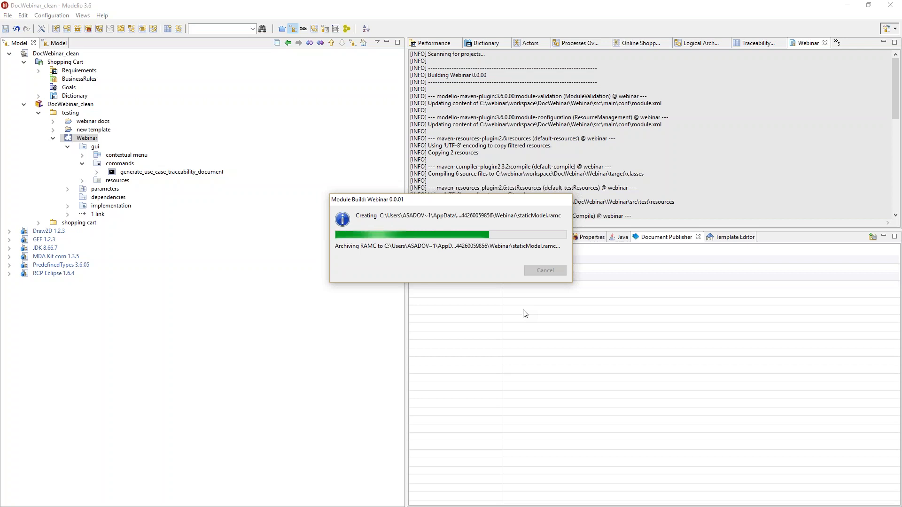
left_click(536, 263)
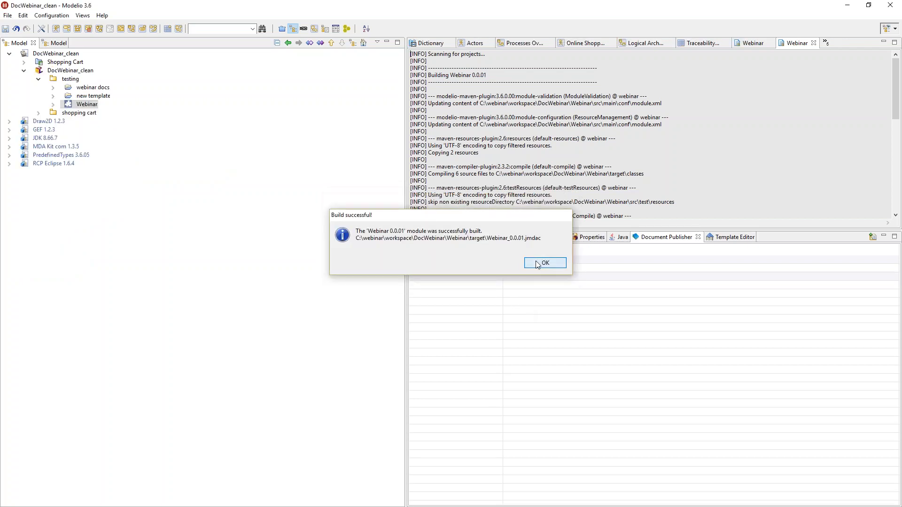
Generate the use case traceability document from the shopping cart package with the Webinar module's command, saving it as test.docx.
left_click(77, 117)
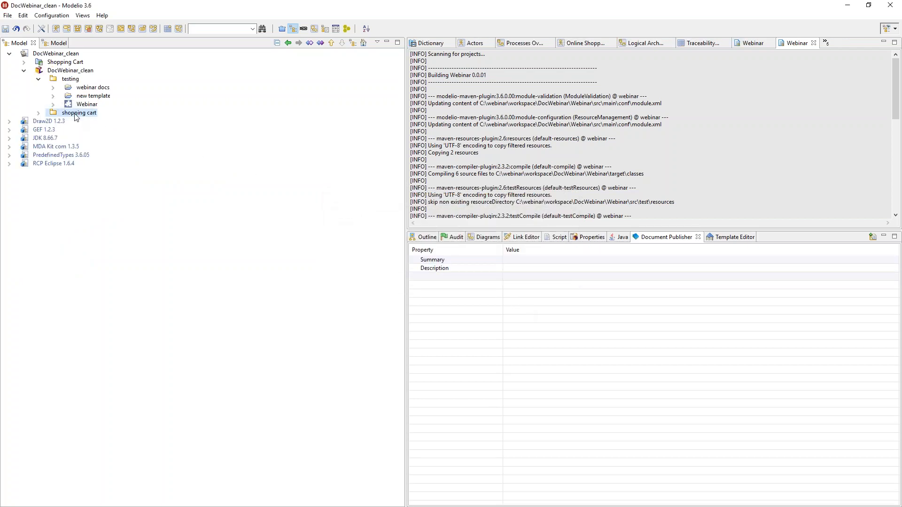
right_click(74, 113)
mouse_move(117, 203)
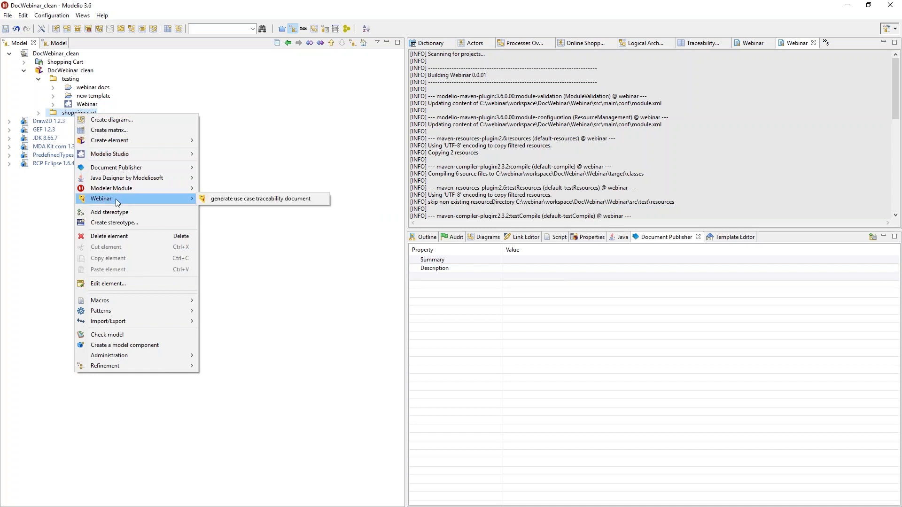
left_click(216, 198)
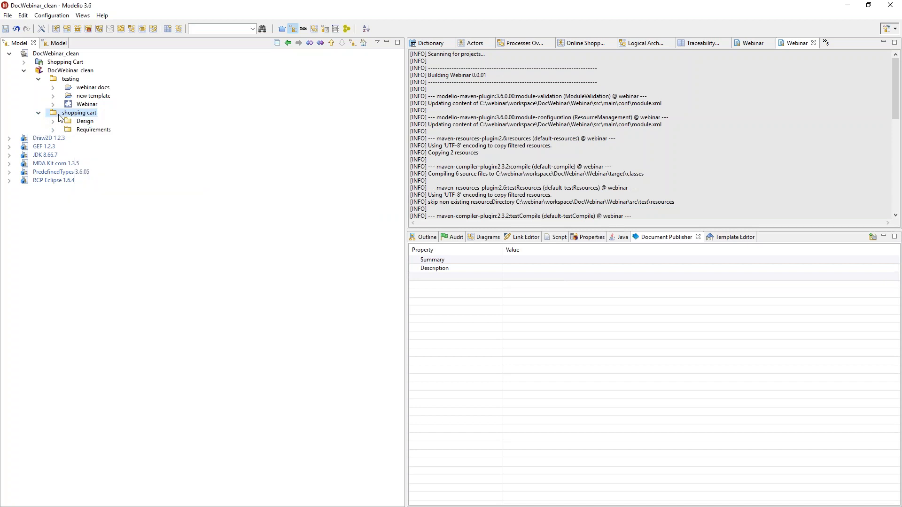
right_click(56, 114)
mouse_move(126, 200)
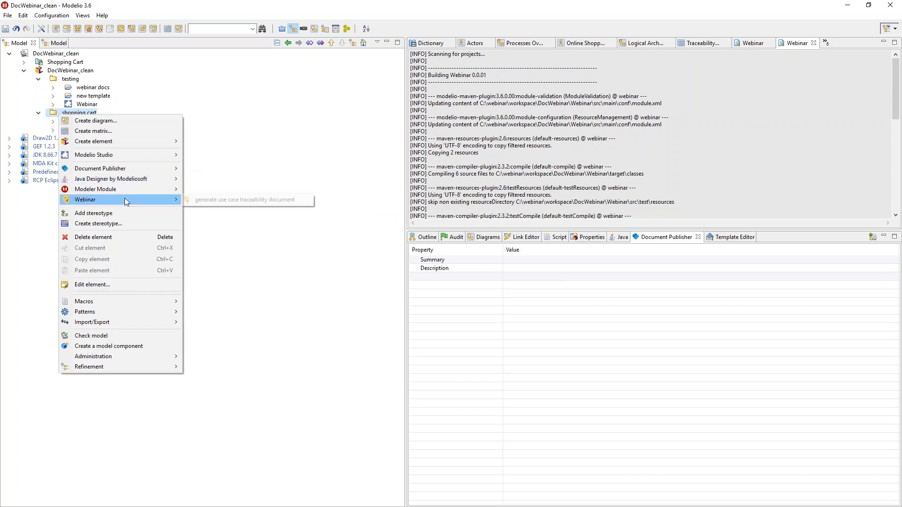
left_click(207, 200)
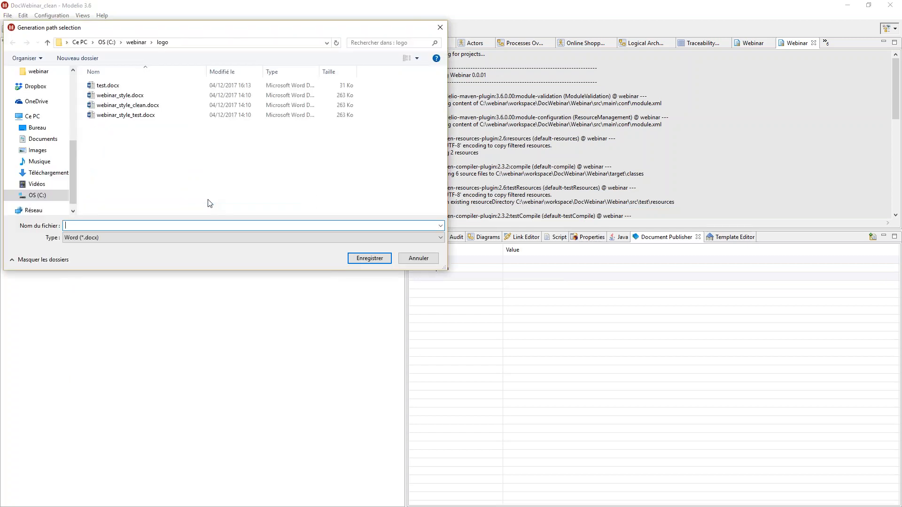
left_click(109, 85)
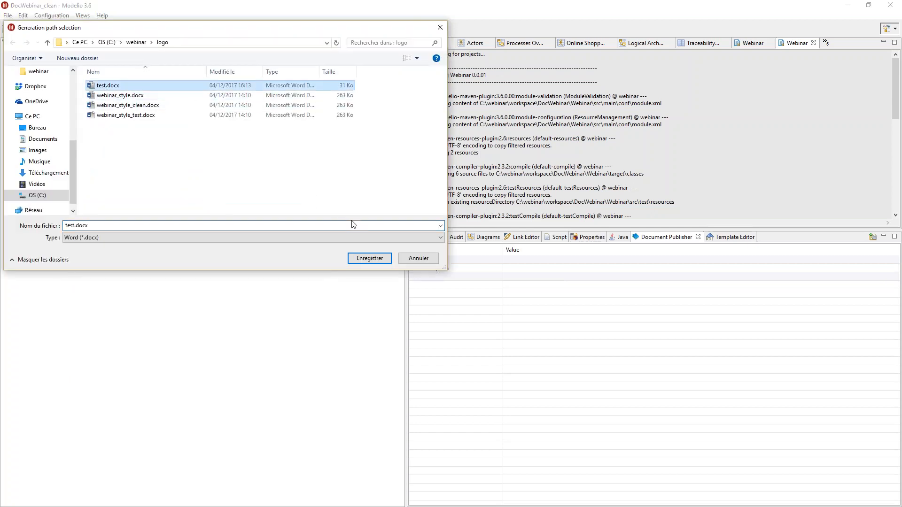
left_click(369, 259)
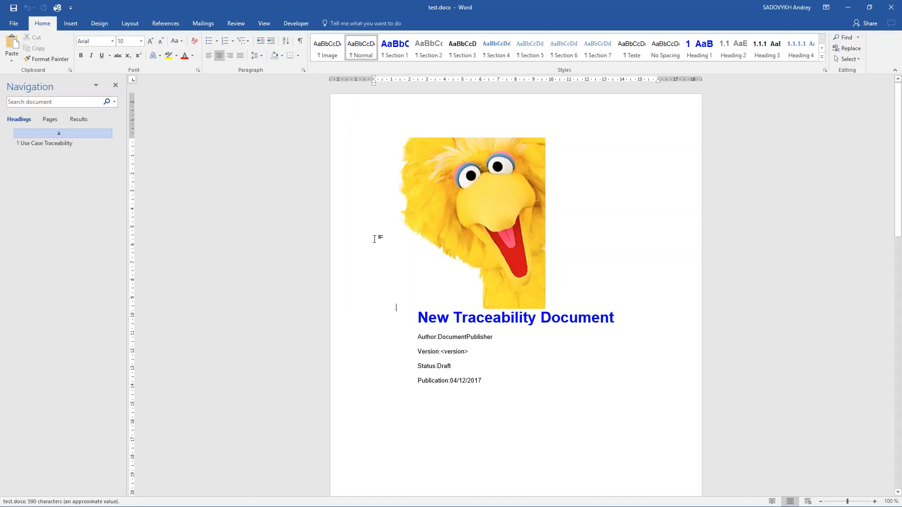
Examine the styled cover page and use case traceability table of the generated test.docx in Word, and close it.
scroll(439, 248, "down", 10)
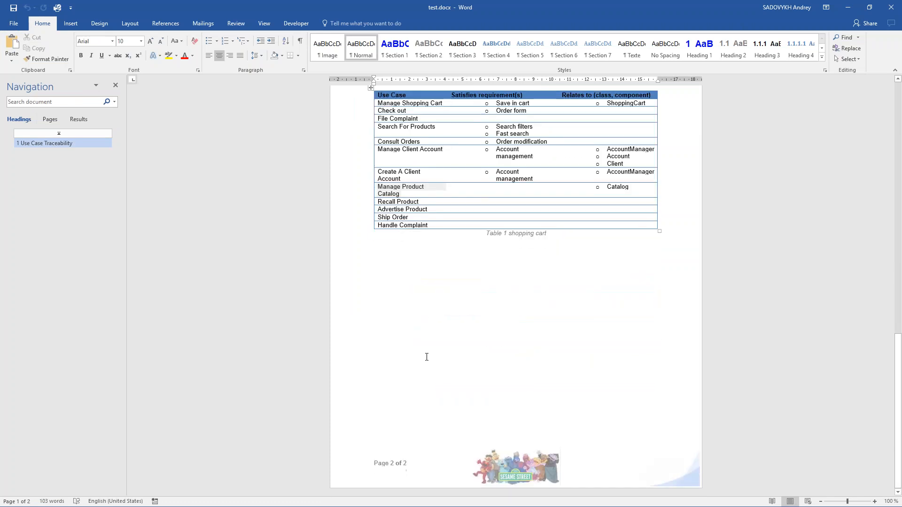
scroll(427, 358, "up", 15)
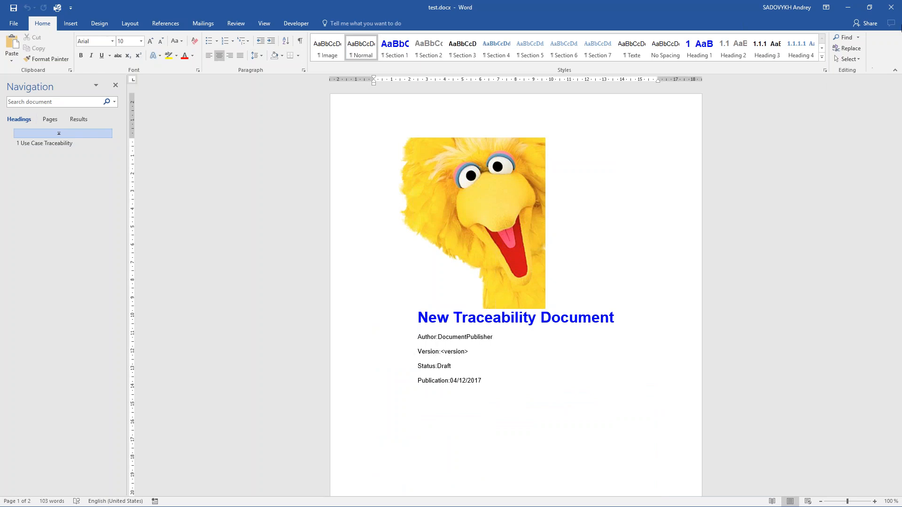
left_click(892, 7)
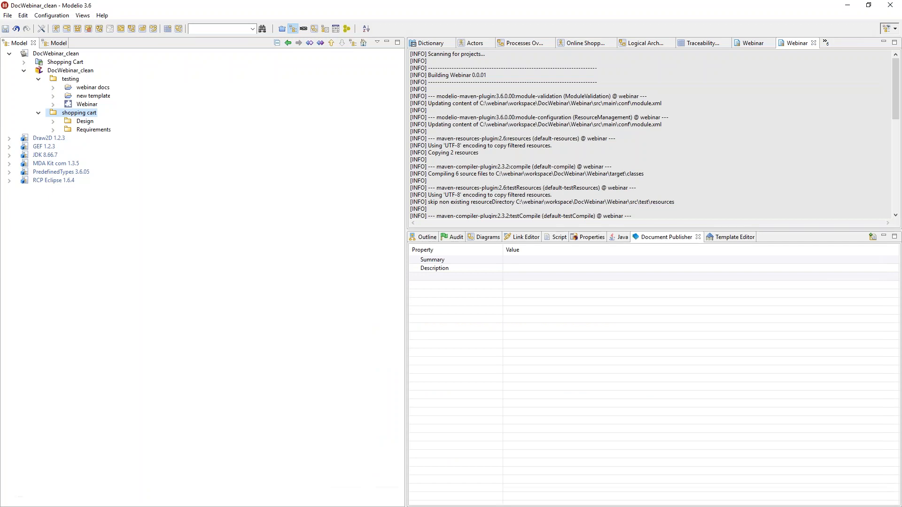
Narrow the model explorer and look through the Webinar module, the new template folder and WebinarAnalysis under webinar docs.
left_click(53, 106)
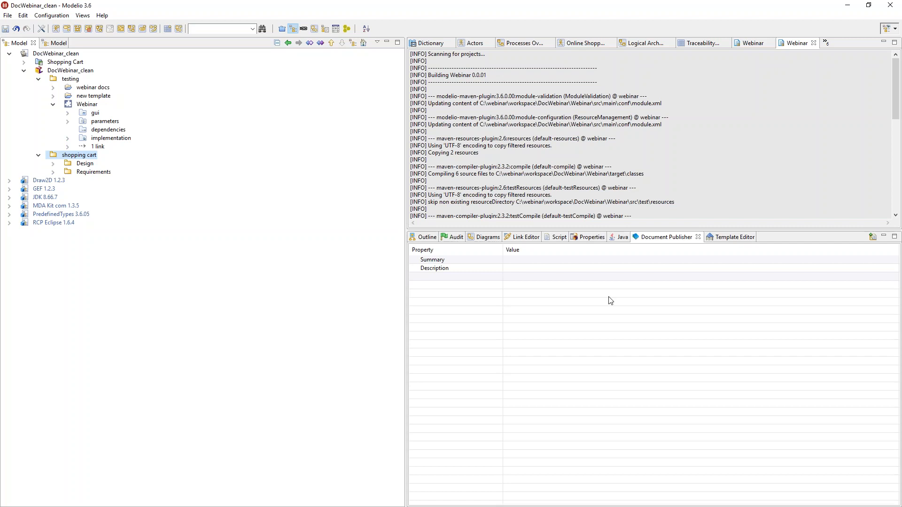
left_click_drag(388, 186, 195, 180)
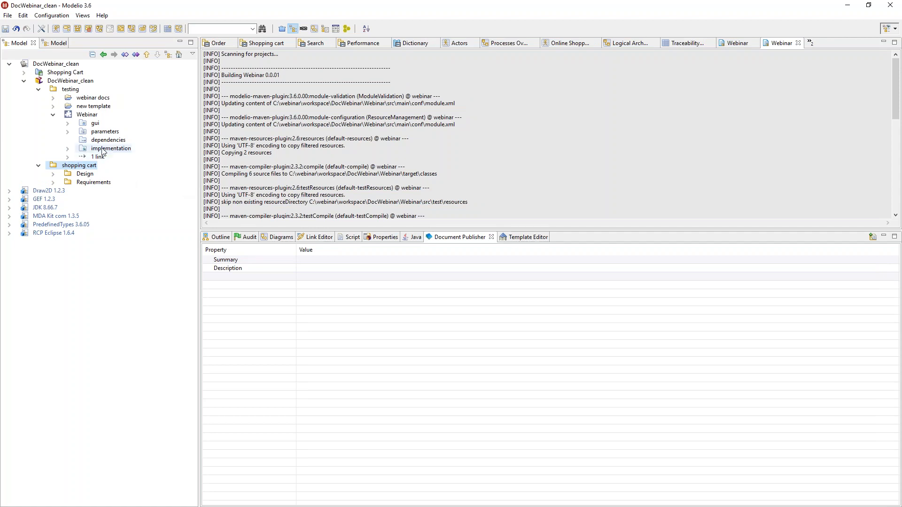
left_click(53, 106)
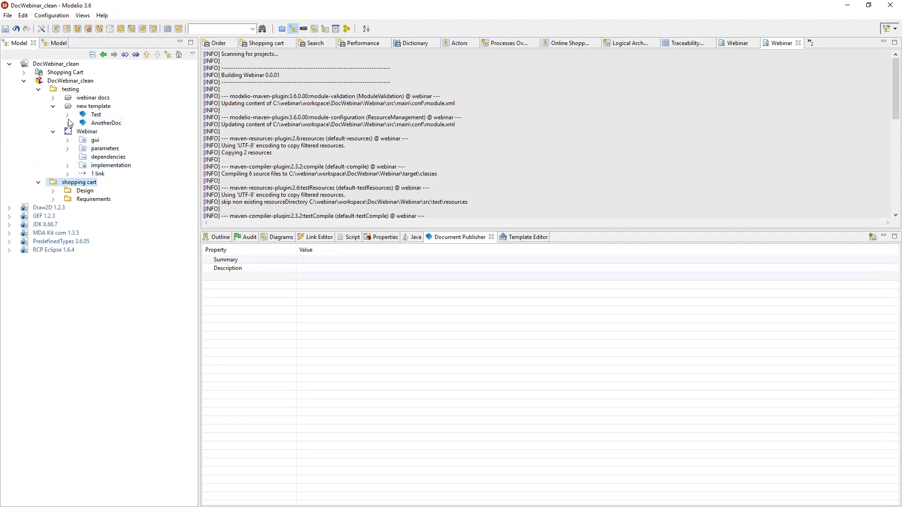
left_click(53, 97)
left_click(100, 107)
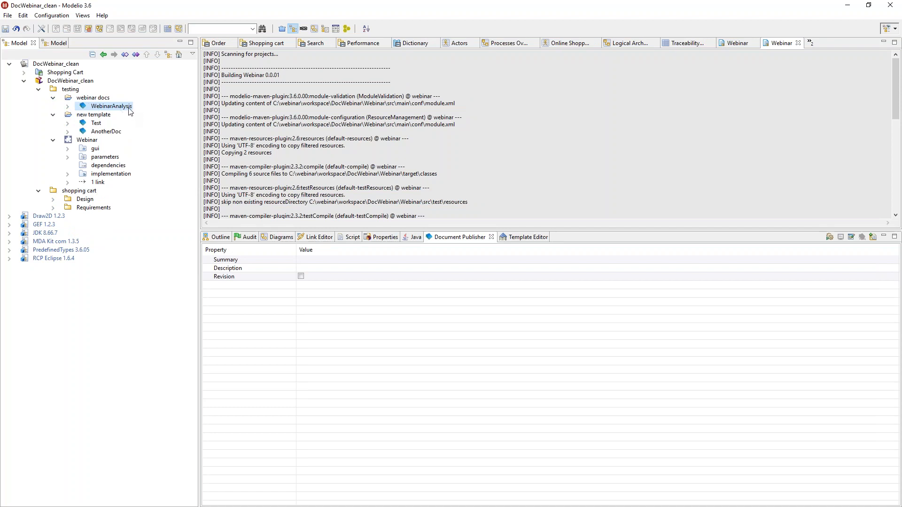
Review the NewTraceability template from the Webinar module's doc templates in the Template Editor, and close it without changes.
left_click(68, 174)
left_click(82, 200)
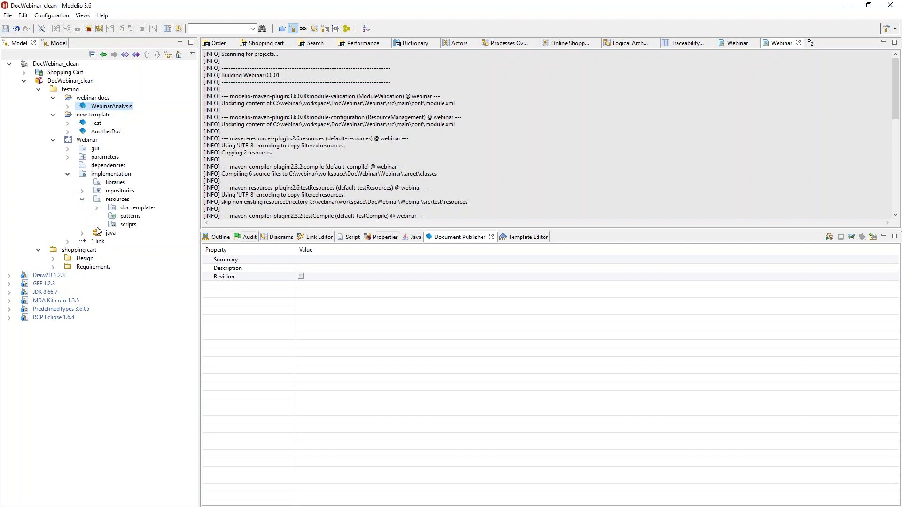
left_click(97, 208)
left_click(126, 218)
right_click(127, 221)
mouse_move(193, 270)
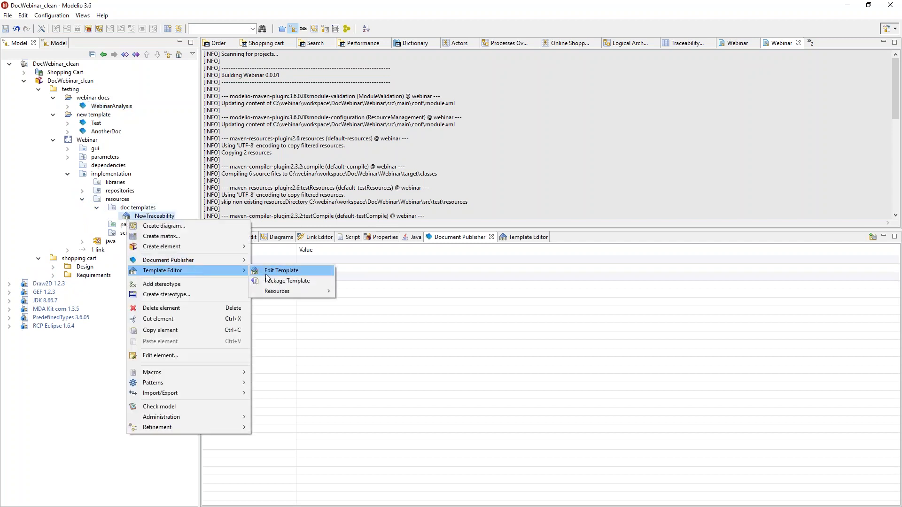
left_click(266, 275)
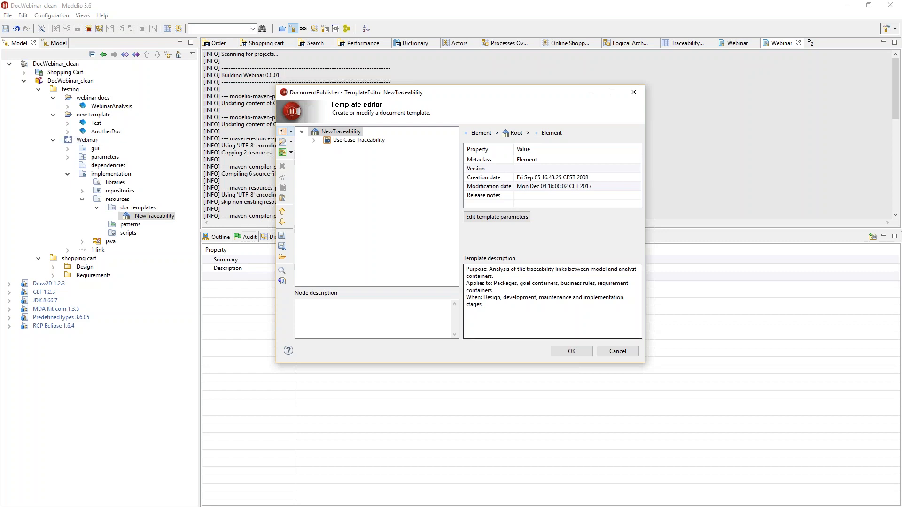
left_click(630, 353)
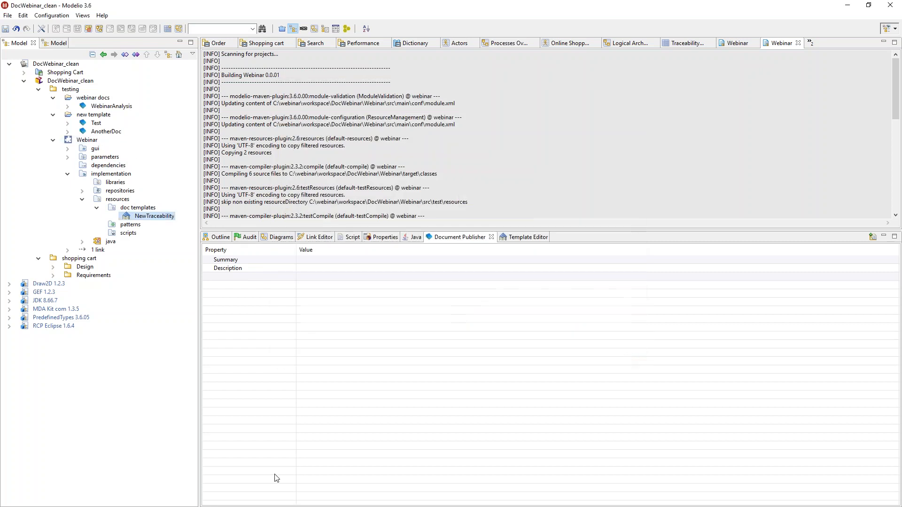
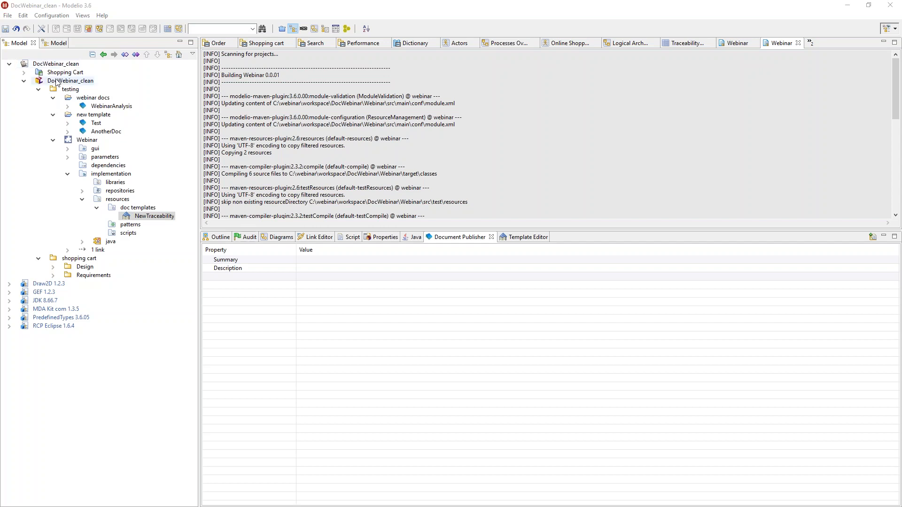
View the Modelio BA example projects from the welcome page down to Shopping Cart, and close the page without deploying any.
left_click(58, 74)
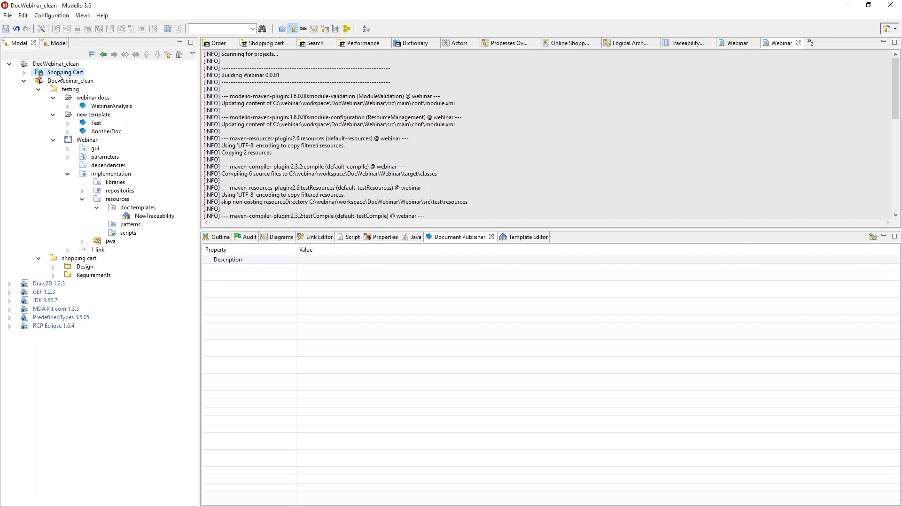
left_click(106, 17)
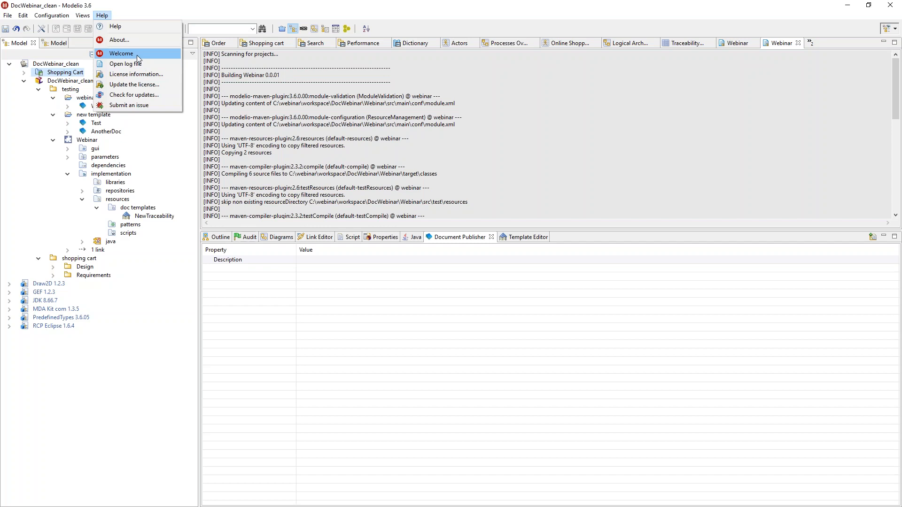
left_click(102, 15)
left_click(102, 15)
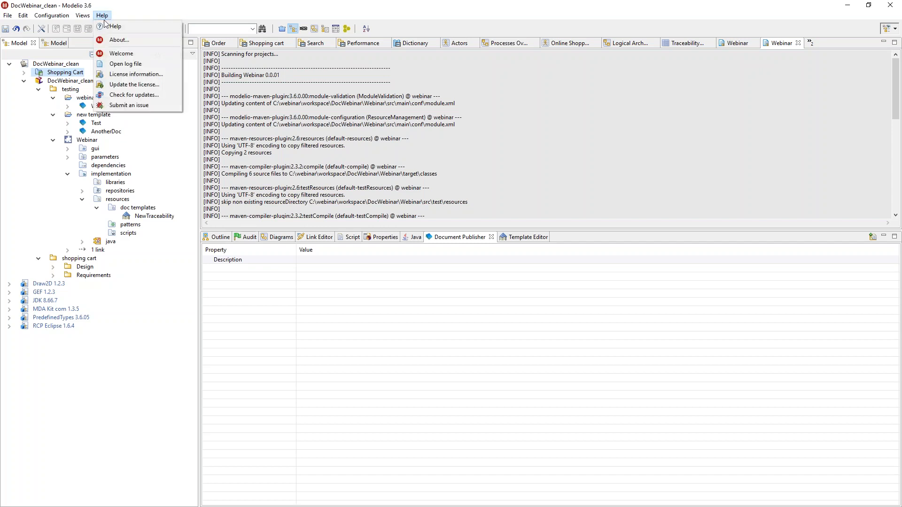
left_click(129, 56)
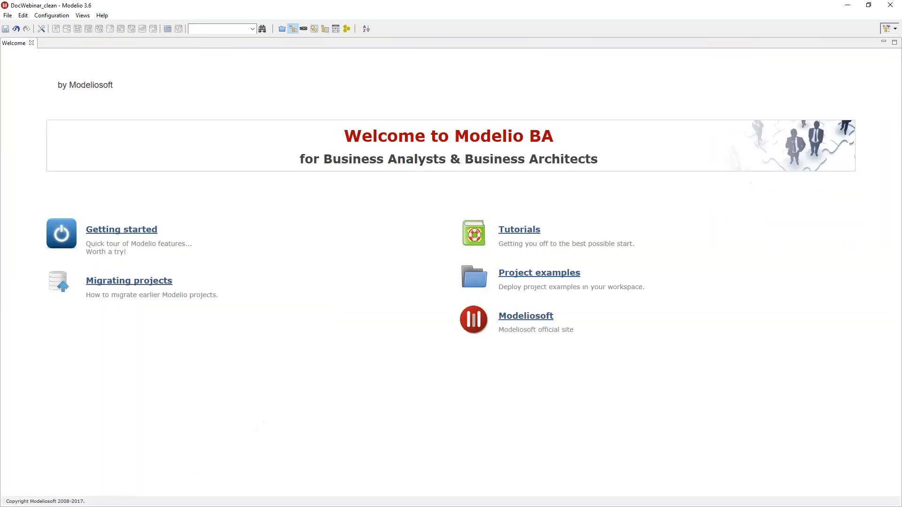
left_click(538, 276)
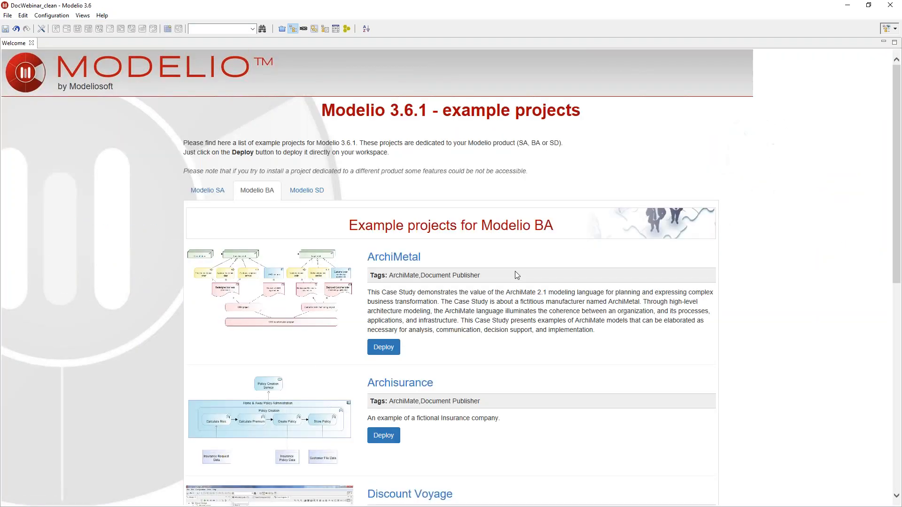
scroll(517, 274, "down", 10)
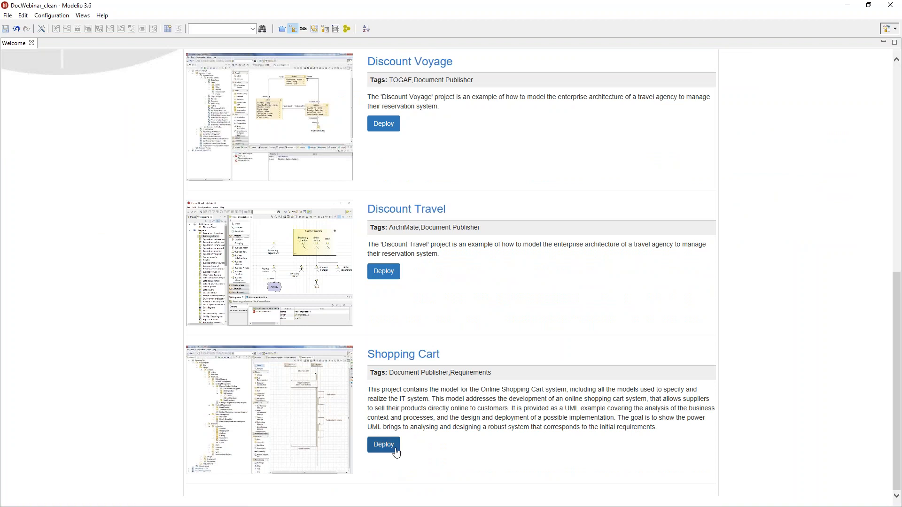
left_click(890, 7)
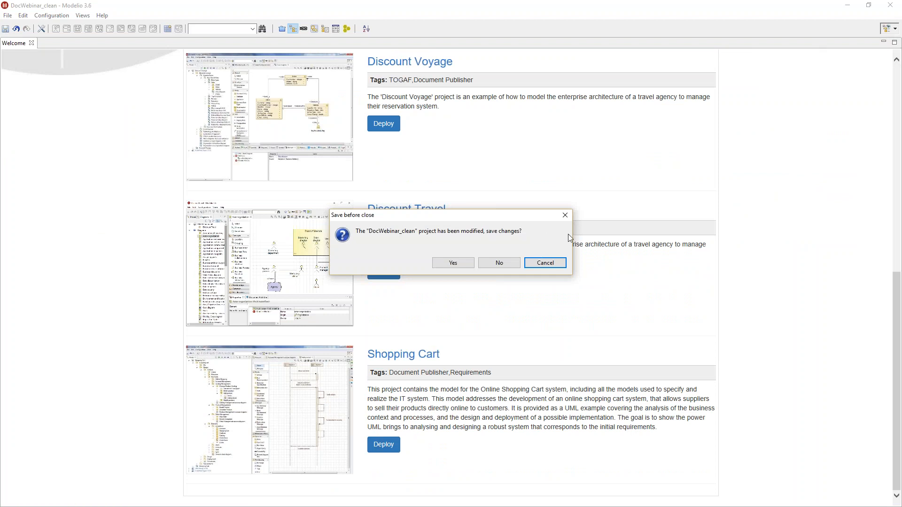
left_click(565, 215)
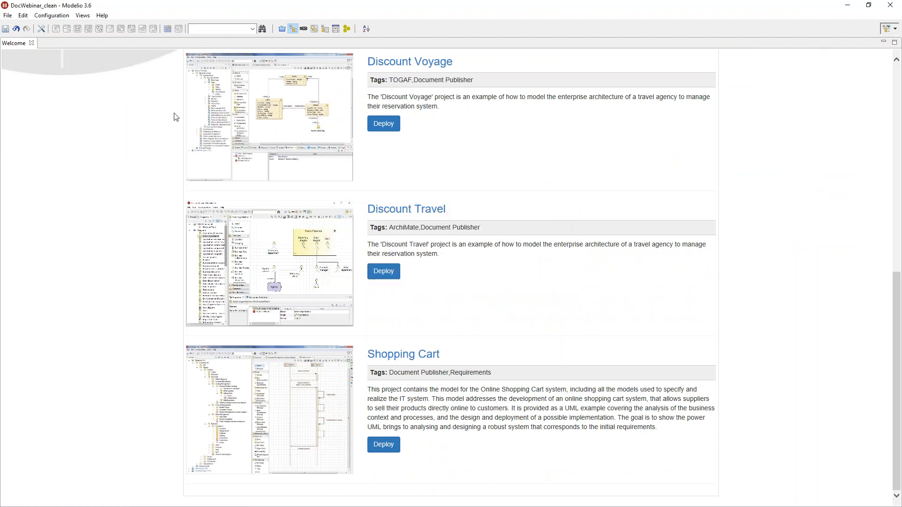
left_click(32, 42)
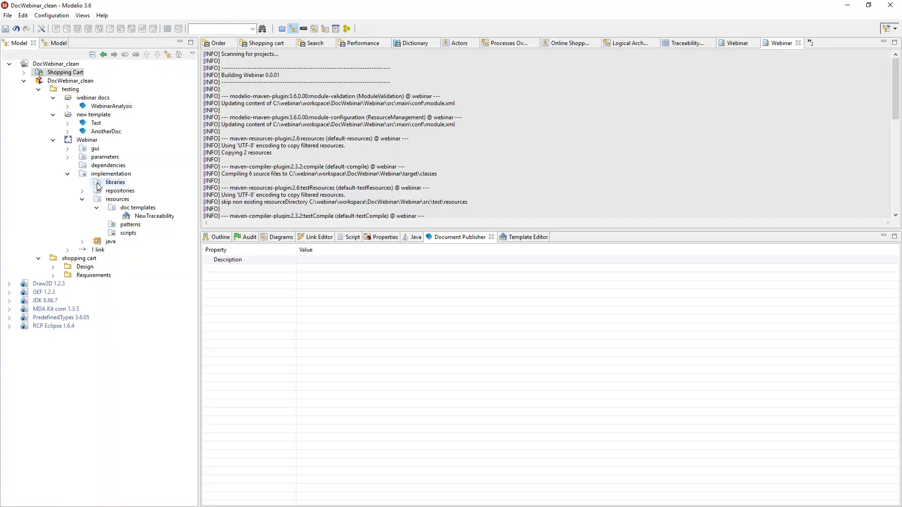
Examine the Word and Web documents under the shopping cart's Design package and the Documents folder under Requirements.
left_click(53, 140)
left_click(53, 165)
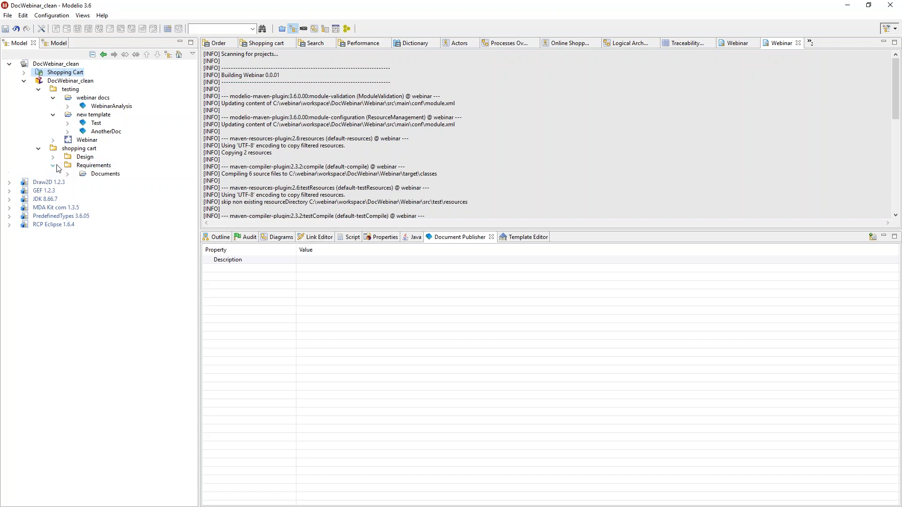
left_click(68, 174)
left_click(53, 157)
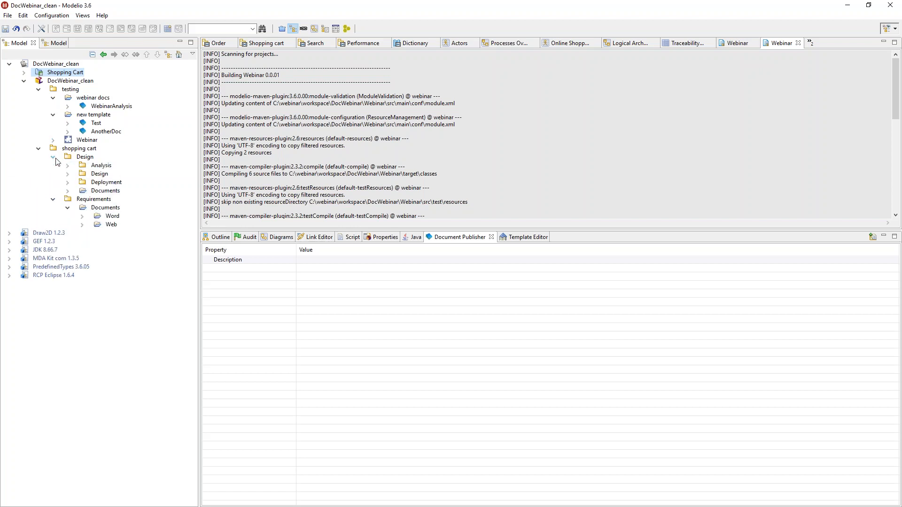
left_click(67, 191)
left_click(82, 199)
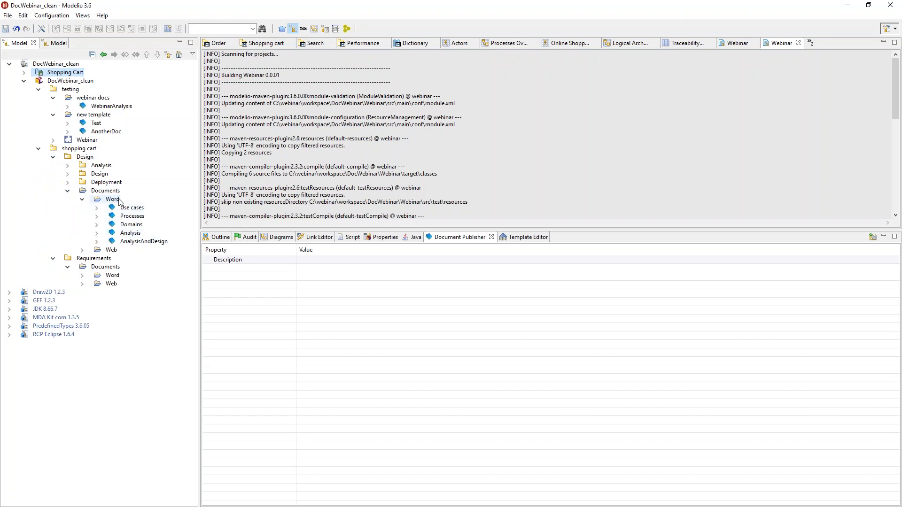
left_click(83, 250)
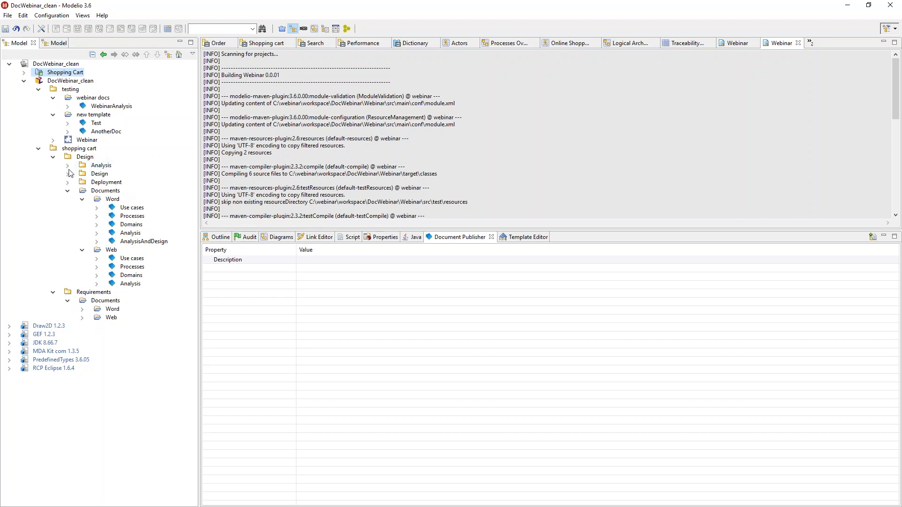
Look through the Webinar module, the new template folder and the Template Editor commands available for the NewTraceability template.
left_click(53, 141)
left_click(146, 217)
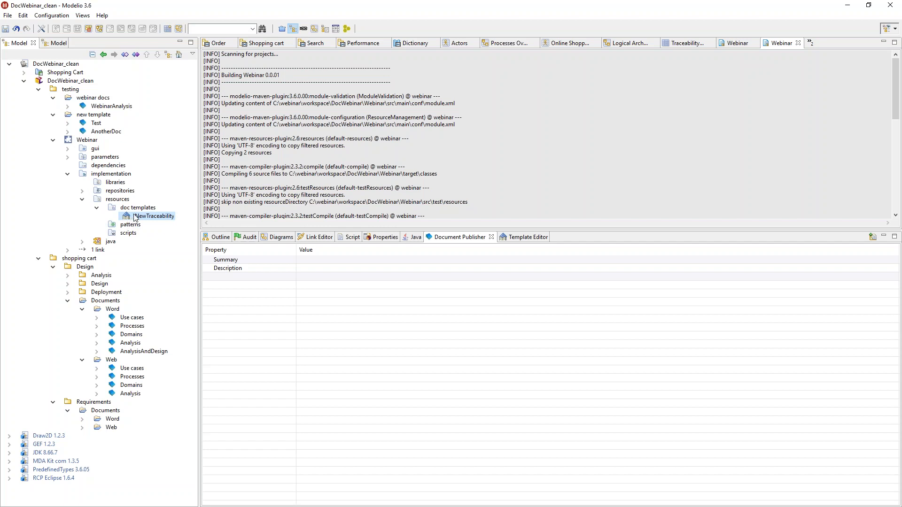
left_click(88, 140)
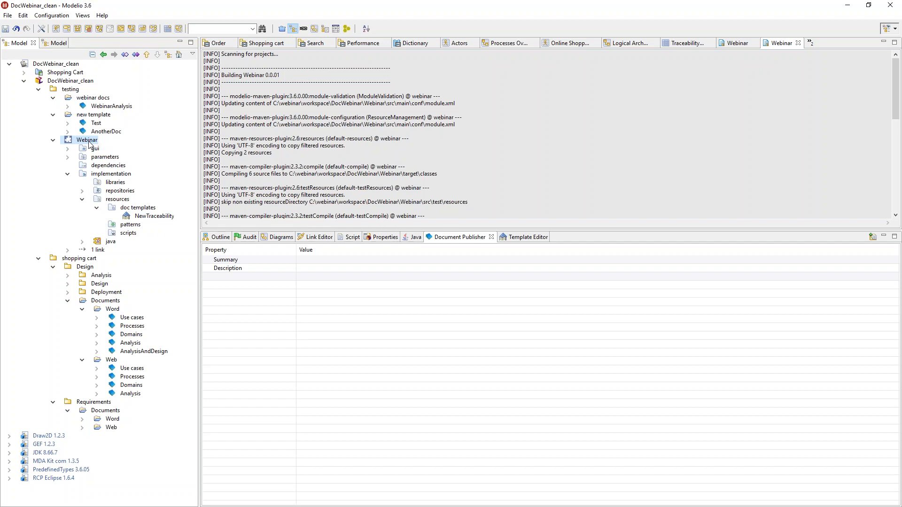
left_click(134, 218)
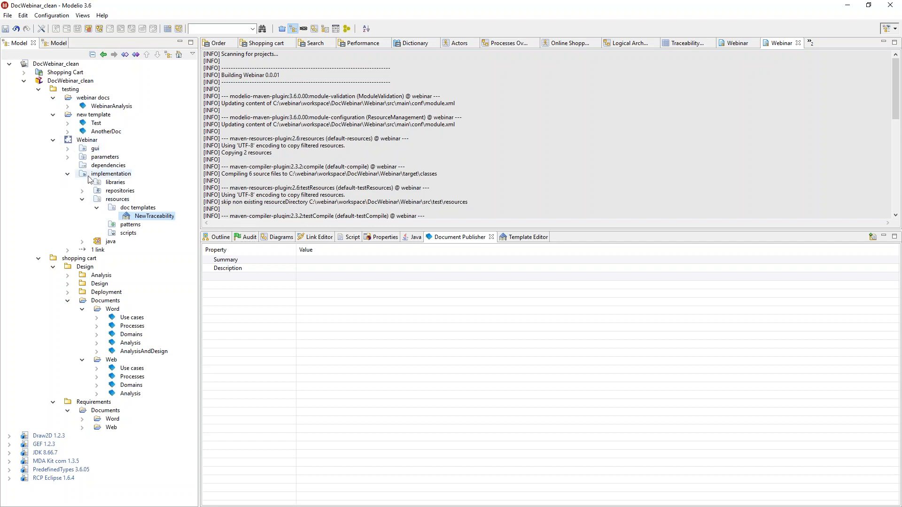
right_click(90, 115)
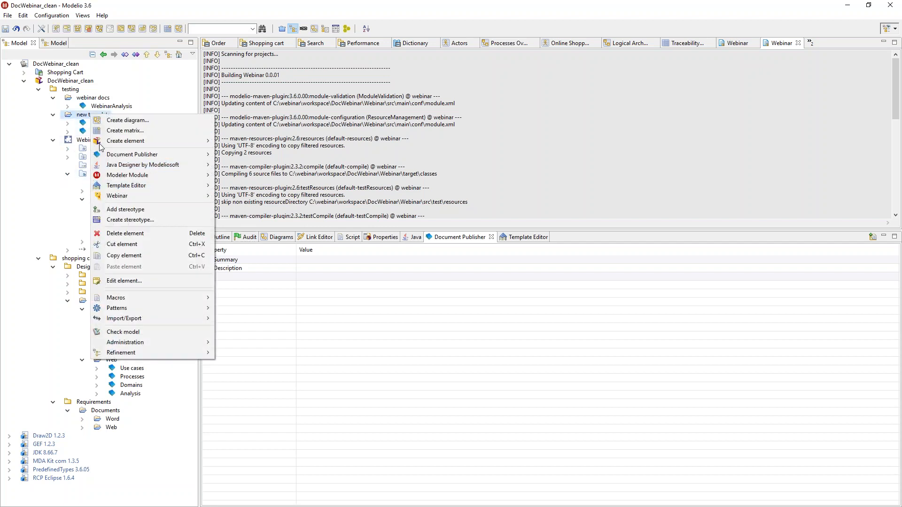
left_click(82, 118)
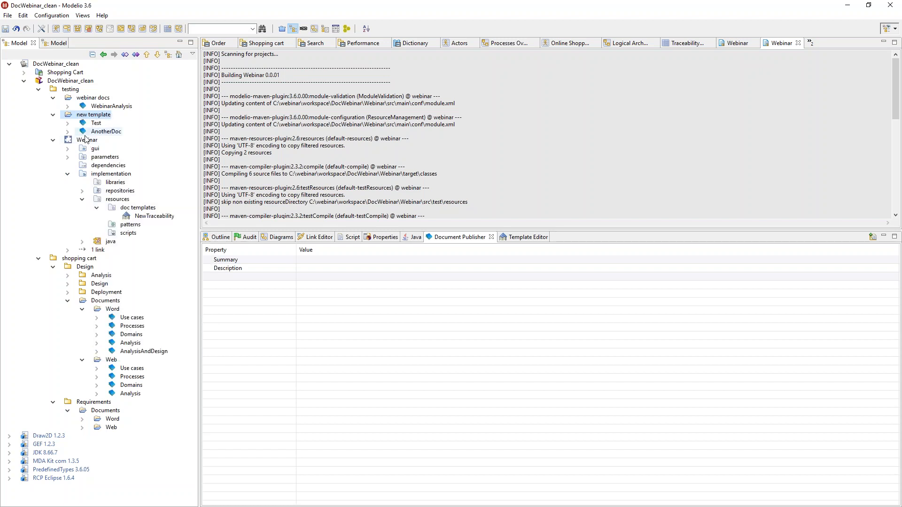
right_click(126, 219)
mouse_move(178, 270)
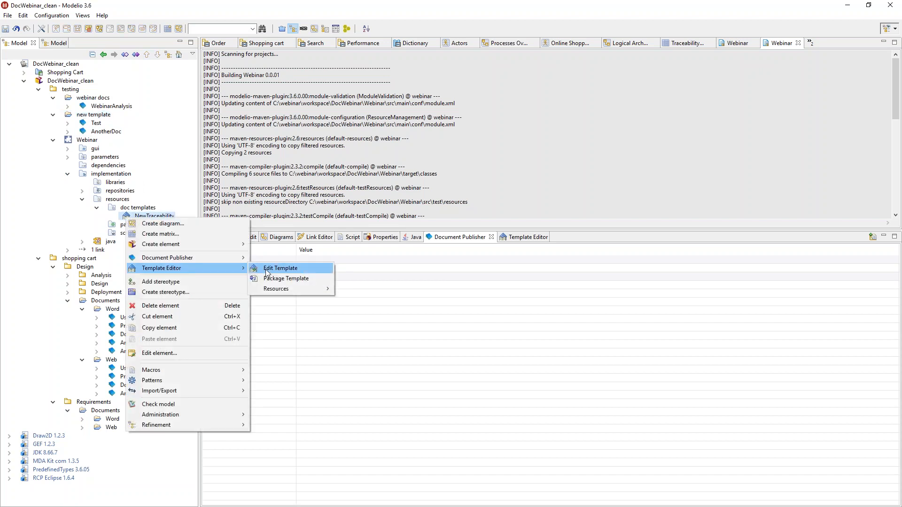
left_click(133, 209)
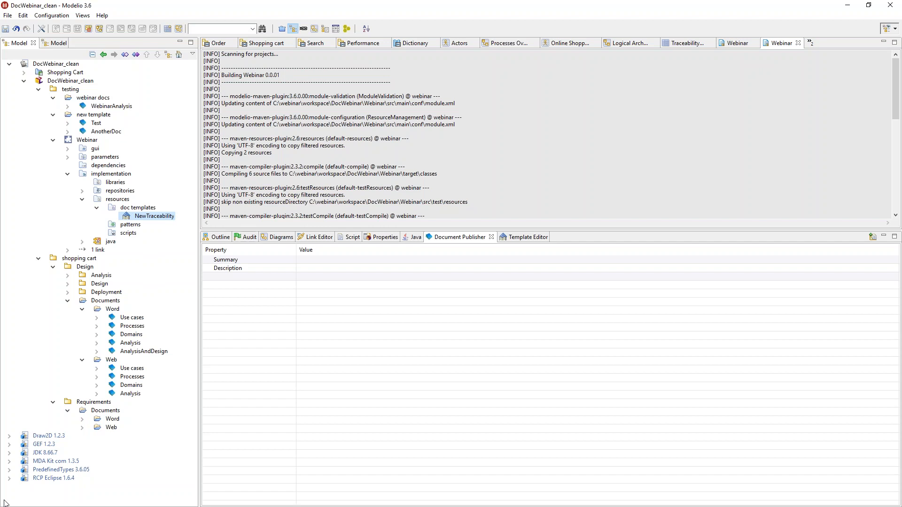
left_click(6, 506)
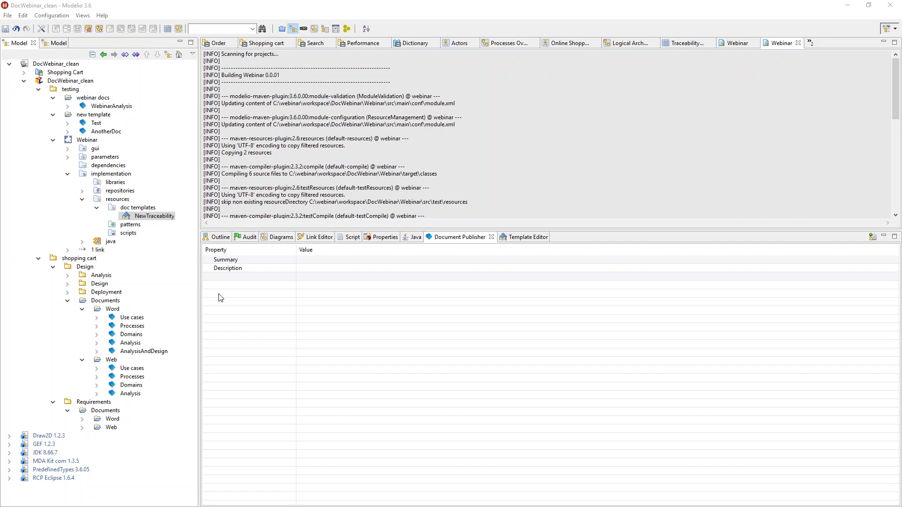
Duplicate the NewTraceability template within the Webinar module's doc templates.
left_click(149, 207)
left_click(148, 216)
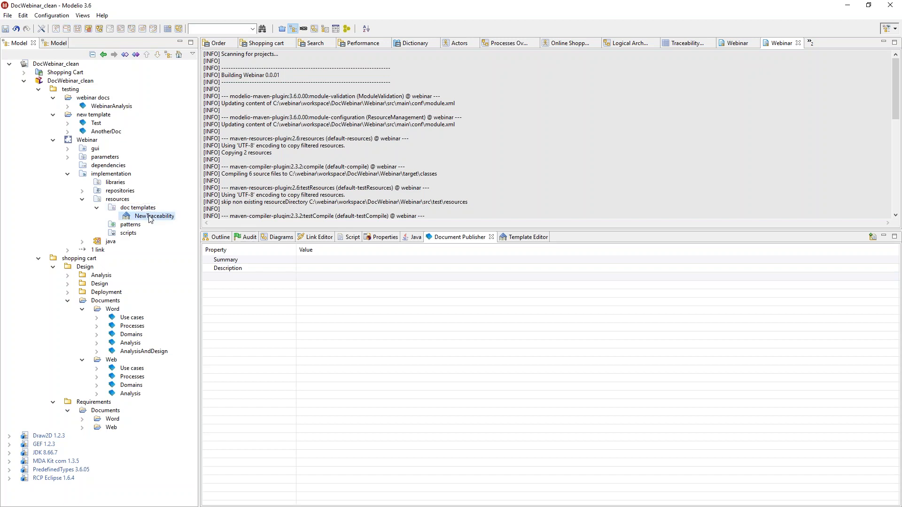
left_click(136, 55)
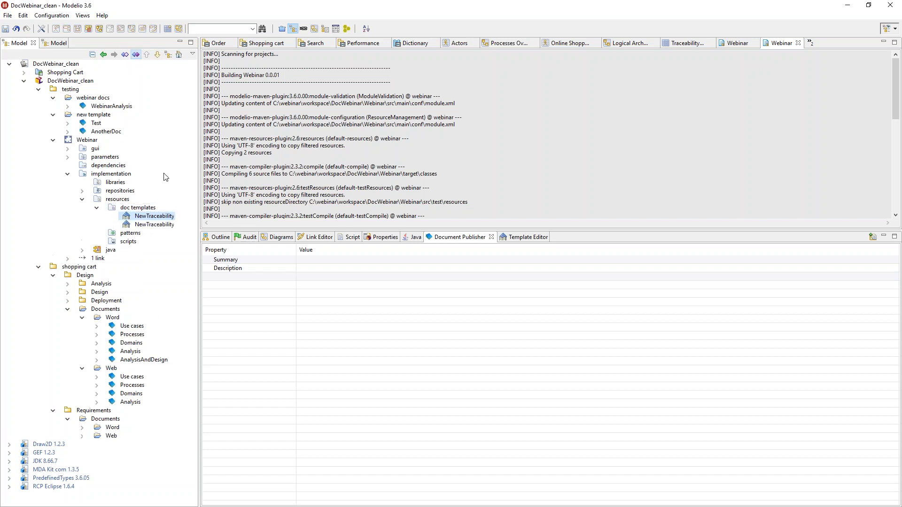
Rename the duplicated template NewTraceability2 in the Template Editor, cancelling its packaging as a jar and accepting the edit.
right_click(154, 224)
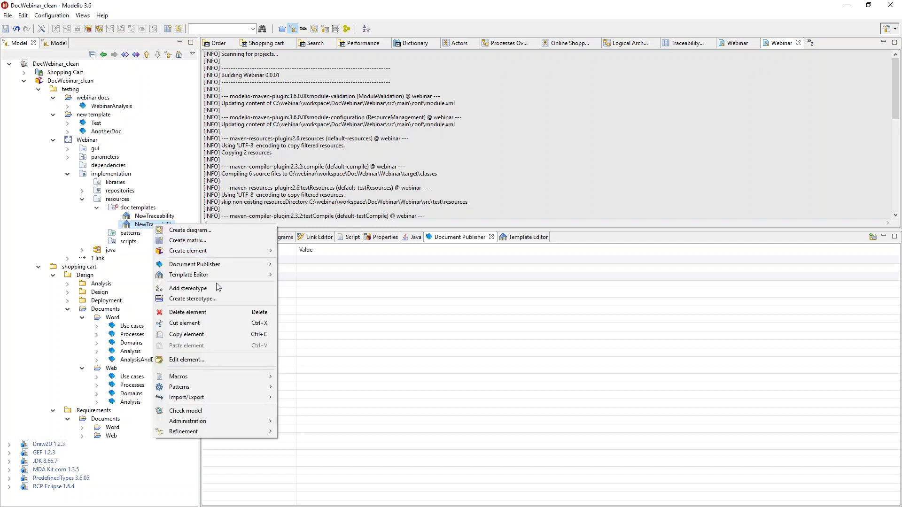
mouse_move(217, 275)
left_click(307, 276)
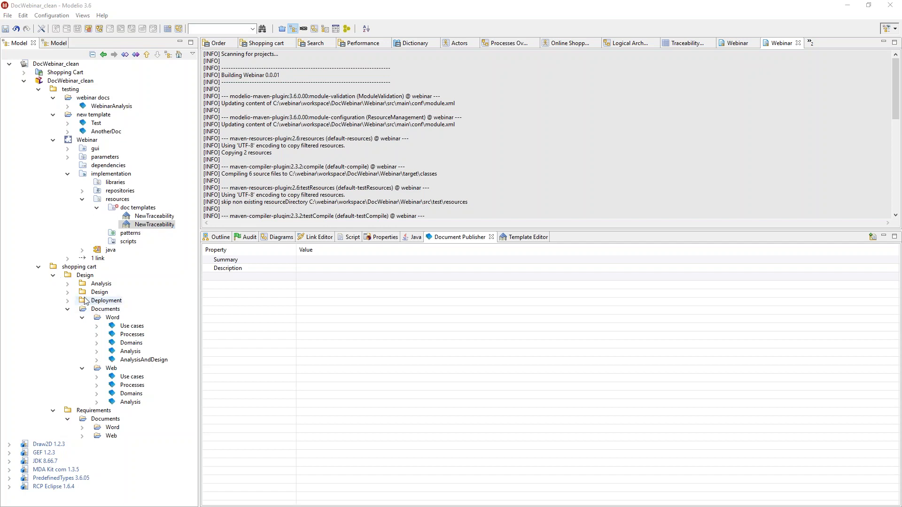
left_click(97, 123)
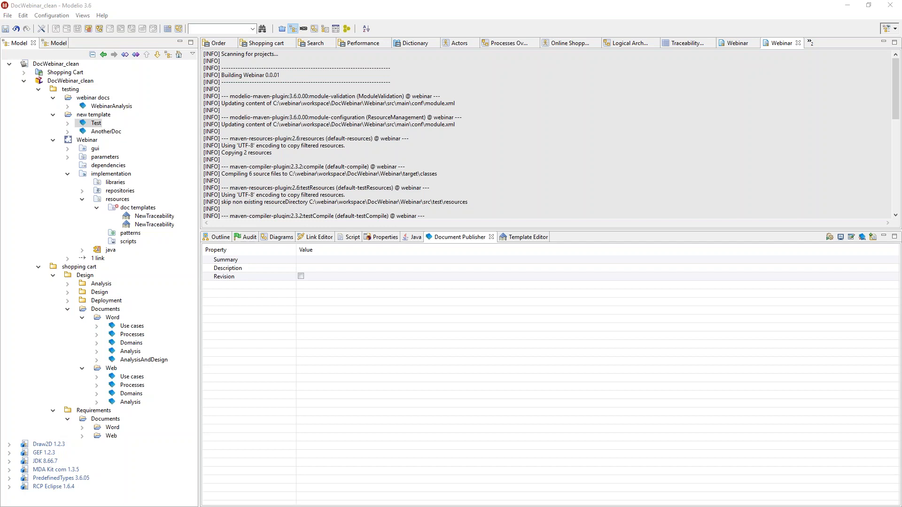
left_click_drag(0, 150, 316, 140)
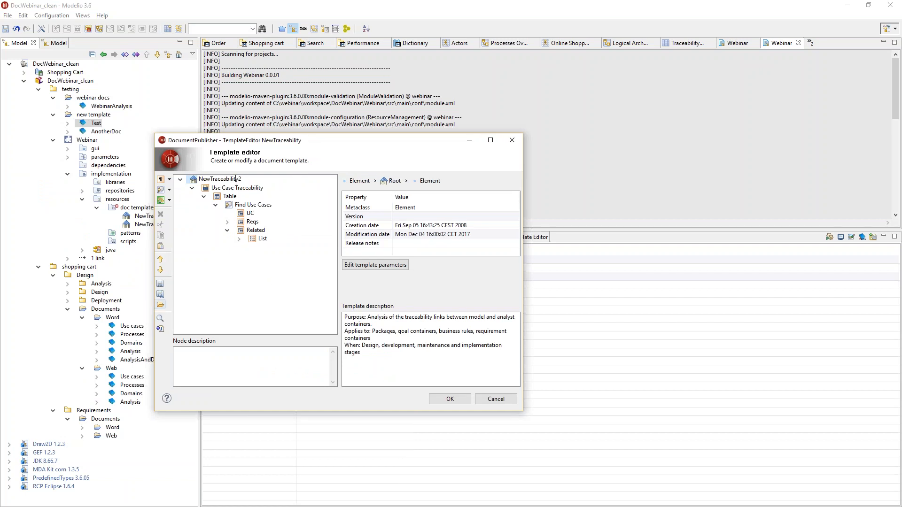
left_click(160, 329)
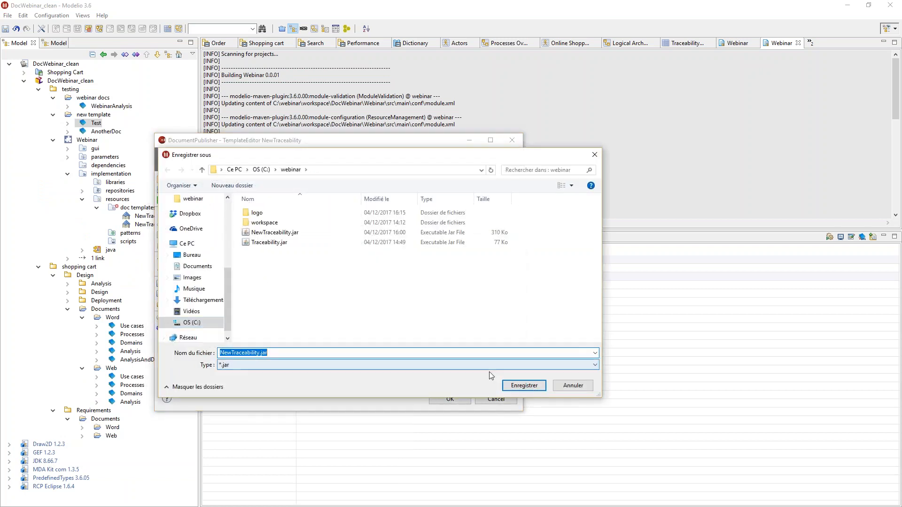
left_click(574, 386)
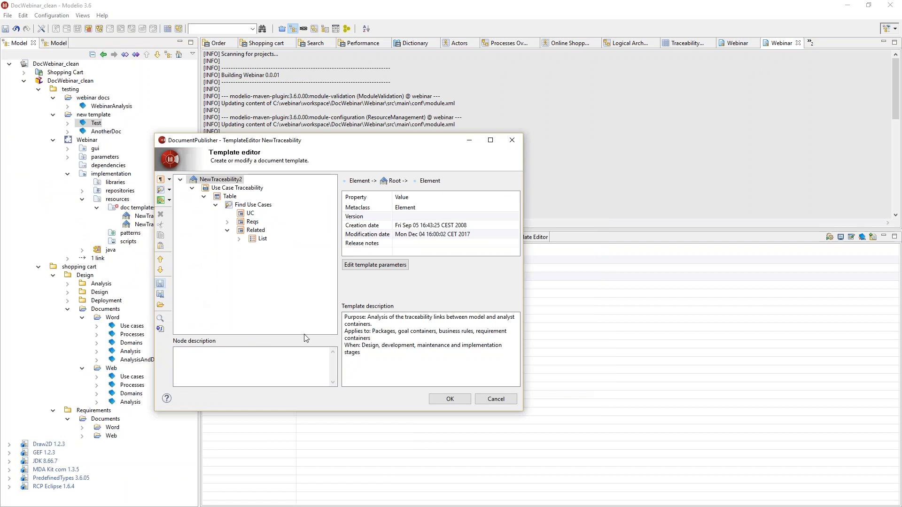
left_click(450, 399)
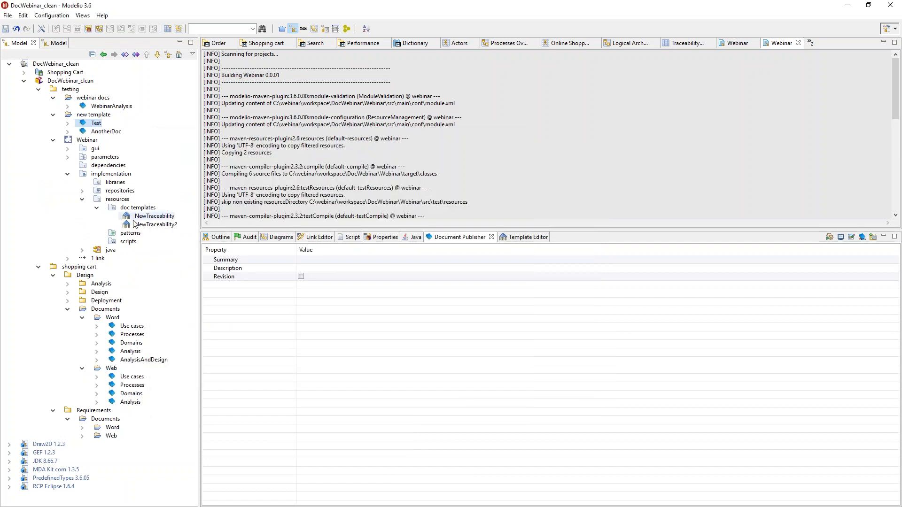